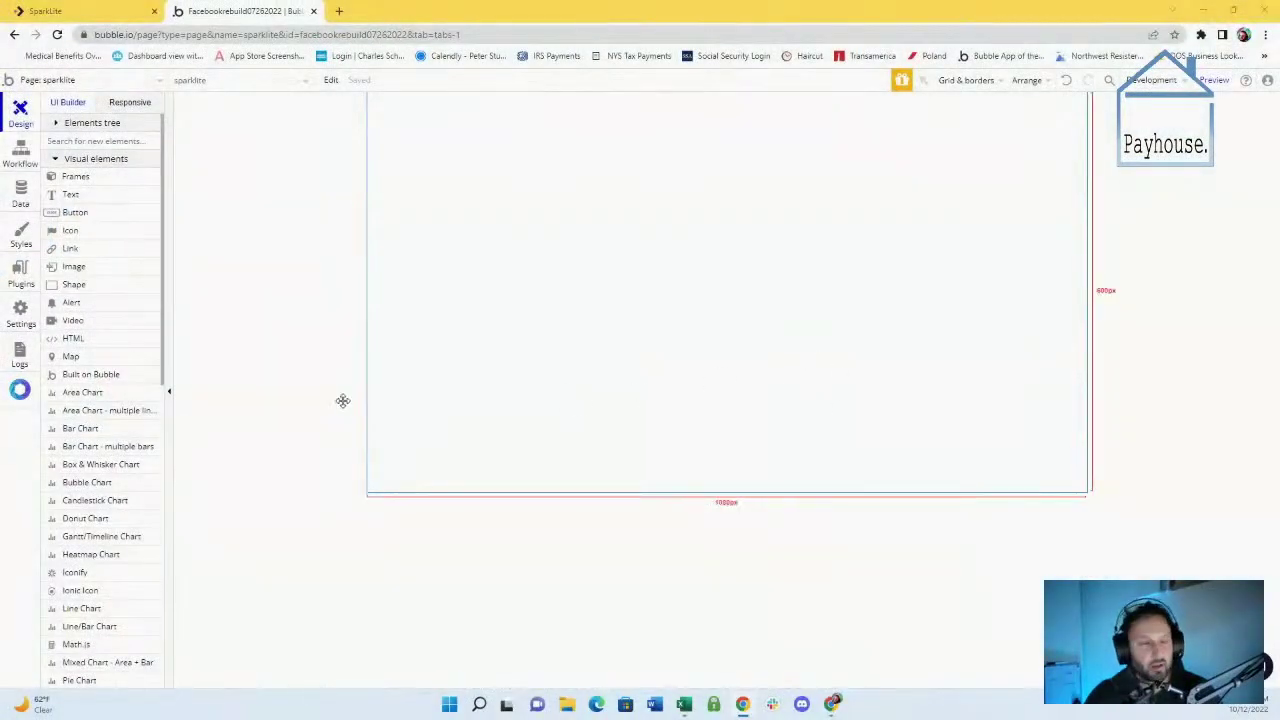
# Search new plugins for 'math' and open By No Code Co's author profile in a new tab
pyautogui.click(21, 285)
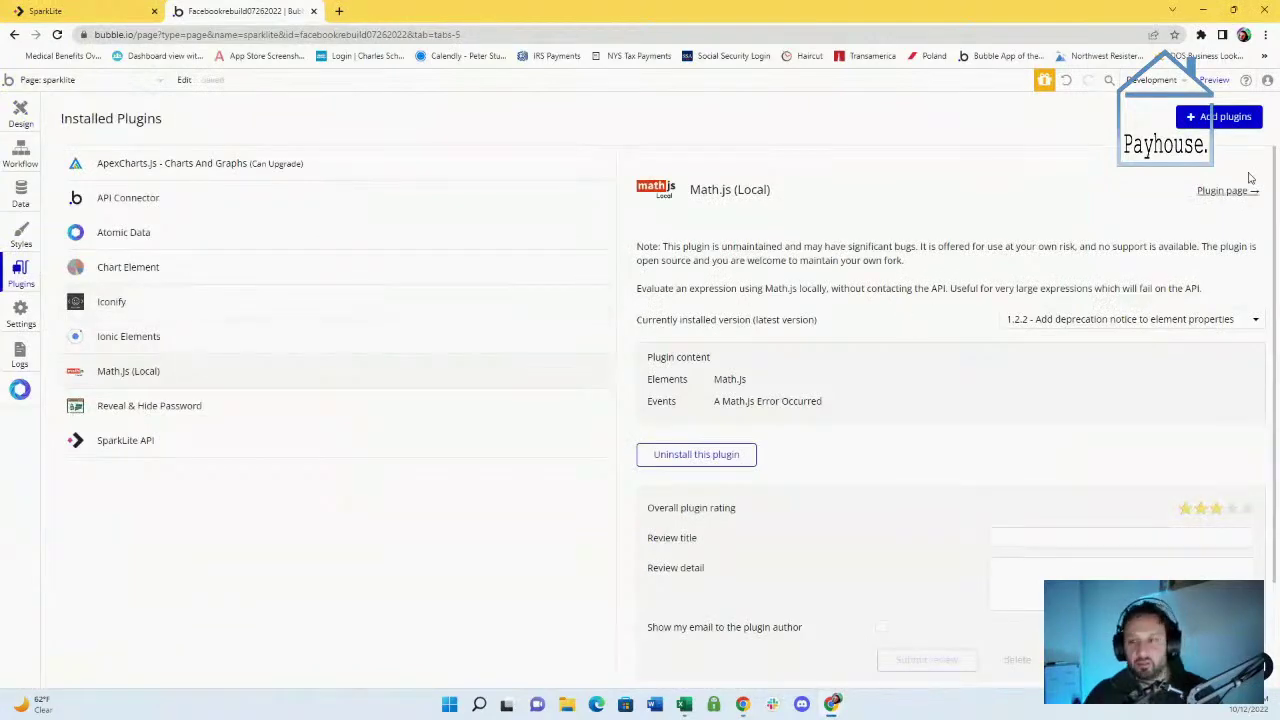
pyautogui.click(1214, 120)
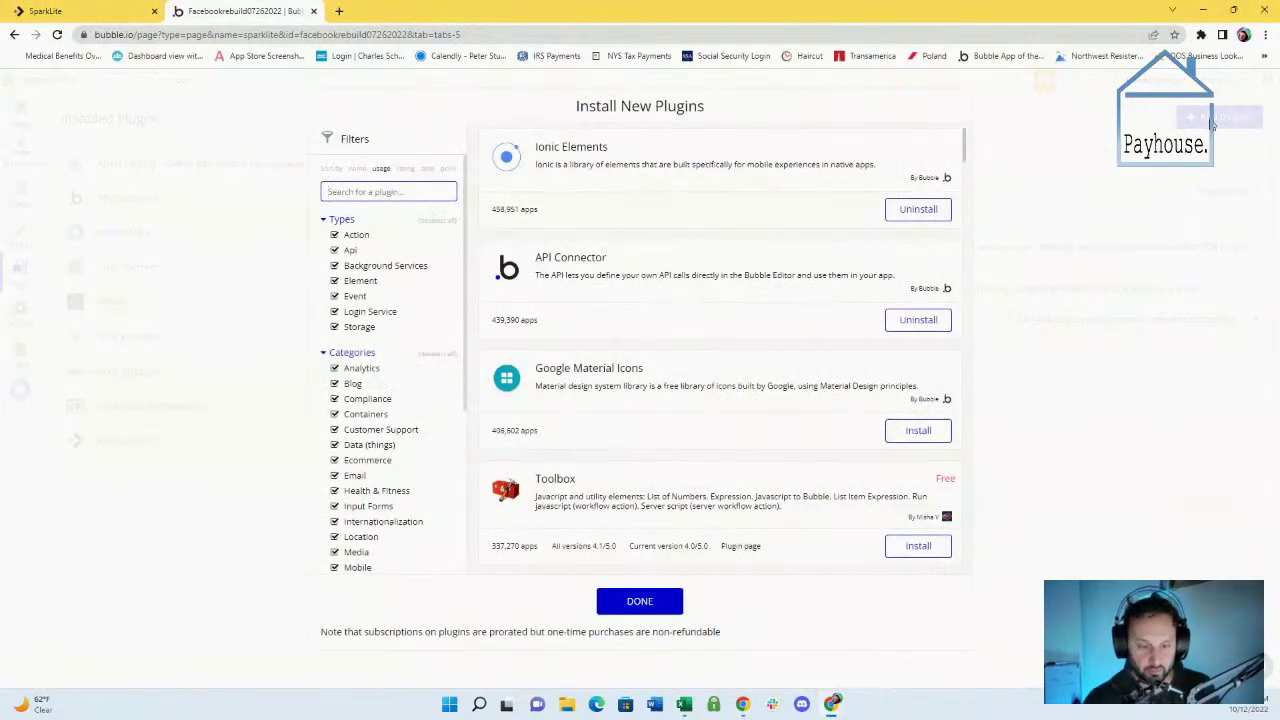
pyautogui.write('math')
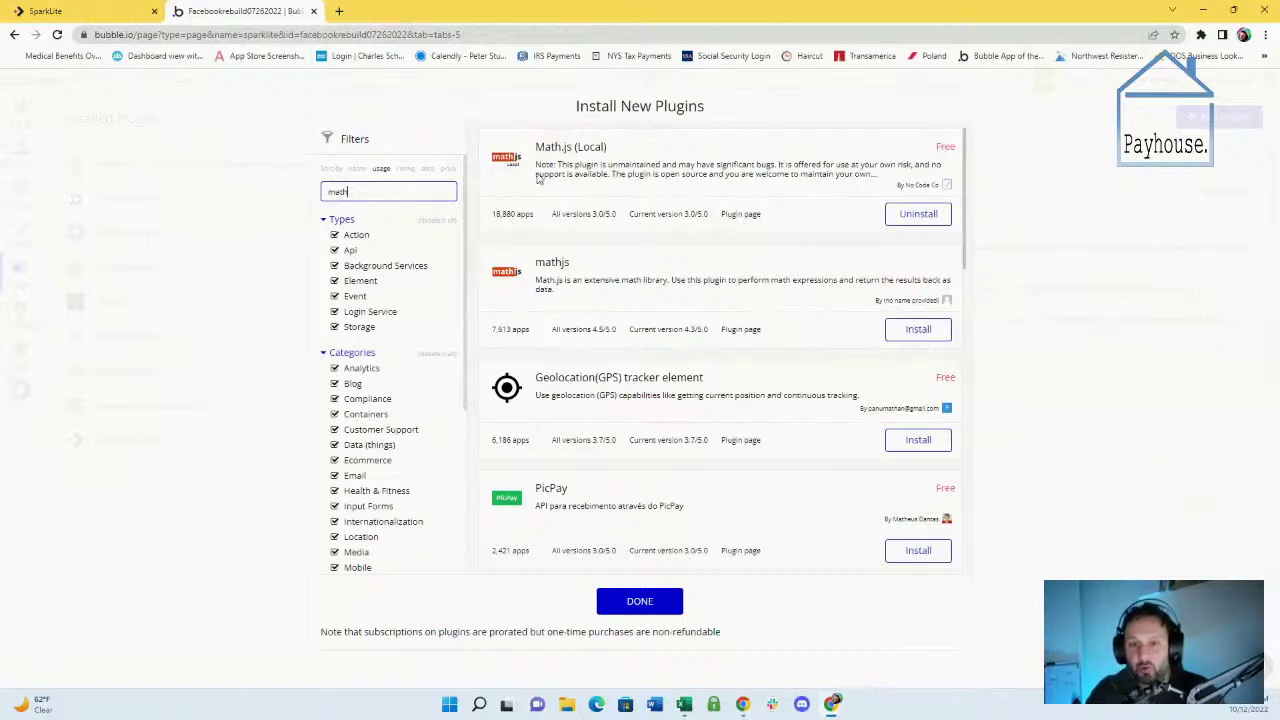
pyautogui.rightClick(934, 193)
pyautogui.click(962, 203)
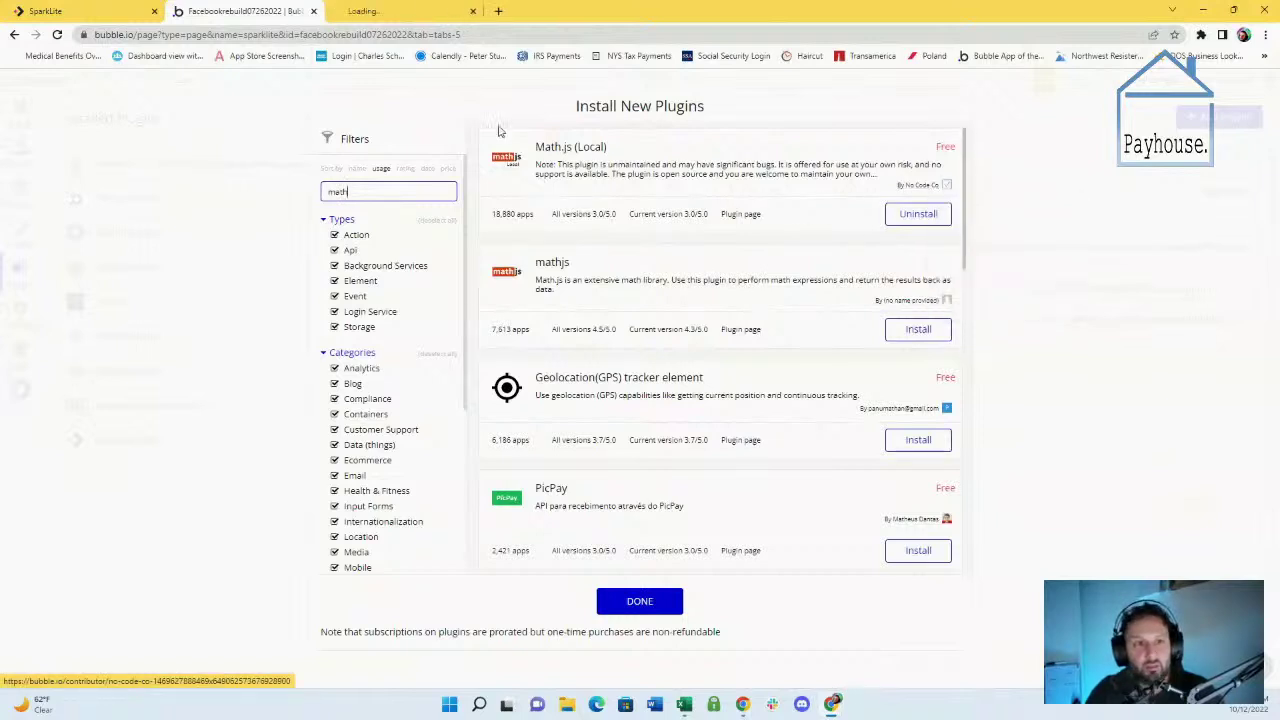
pyautogui.click(400, 8)
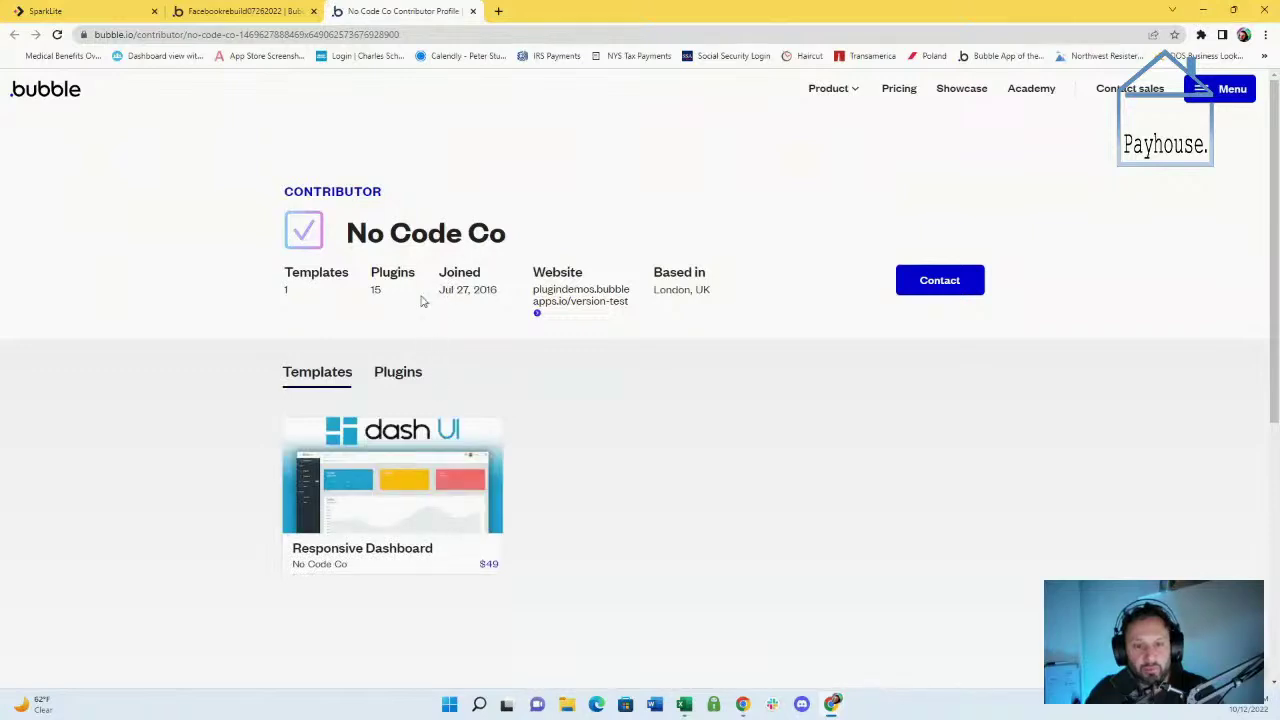
pyautogui.click(268, 10)
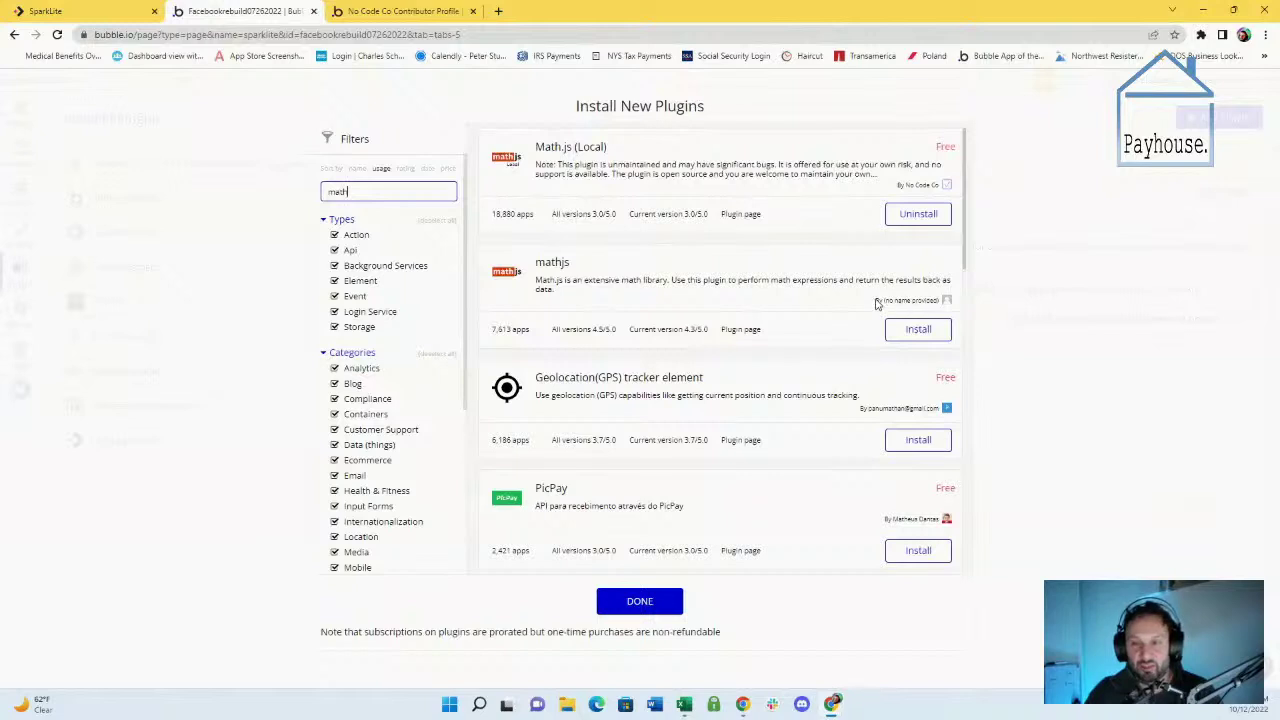
# Open bubble.io/plugins in a new tab, then go back to the Facebookrebuild editor's math results
pyautogui.click(740, 333)
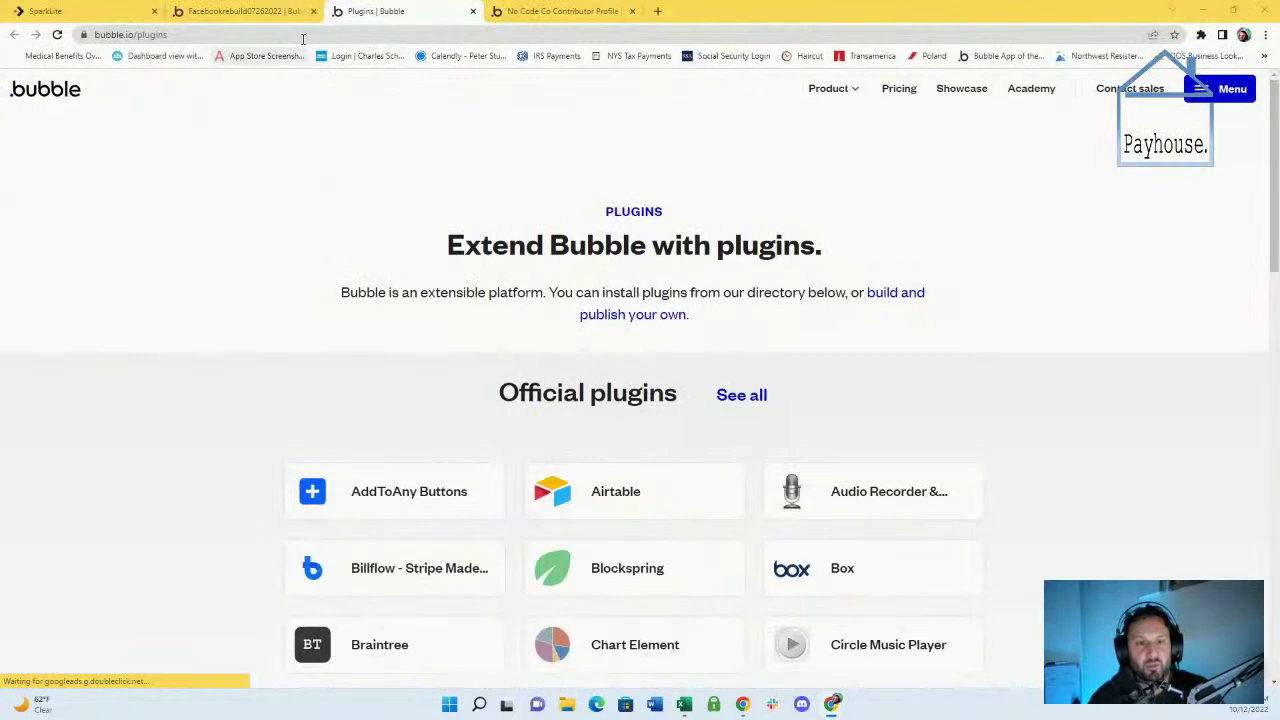
pyautogui.click(264, 9)
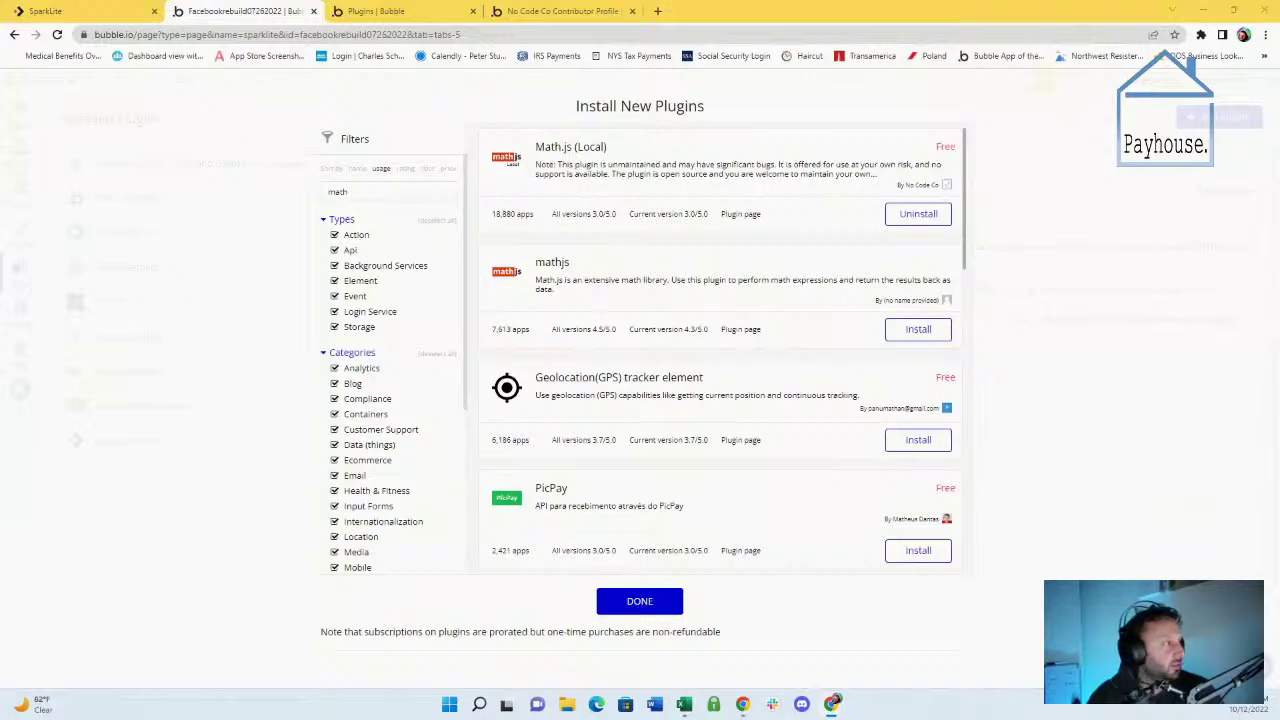
# Maximize the Divergeup editor and open the MathJS API call in Last Red Hammer Upper's Only when condition
pyautogui.moveTo(0, 360)
pyautogui.mouseDown()
pyautogui.moveTo(245, 108)
pyautogui.moveTo(275, 104)
pyautogui.mouseUp()
pyautogui.click(745, 98)
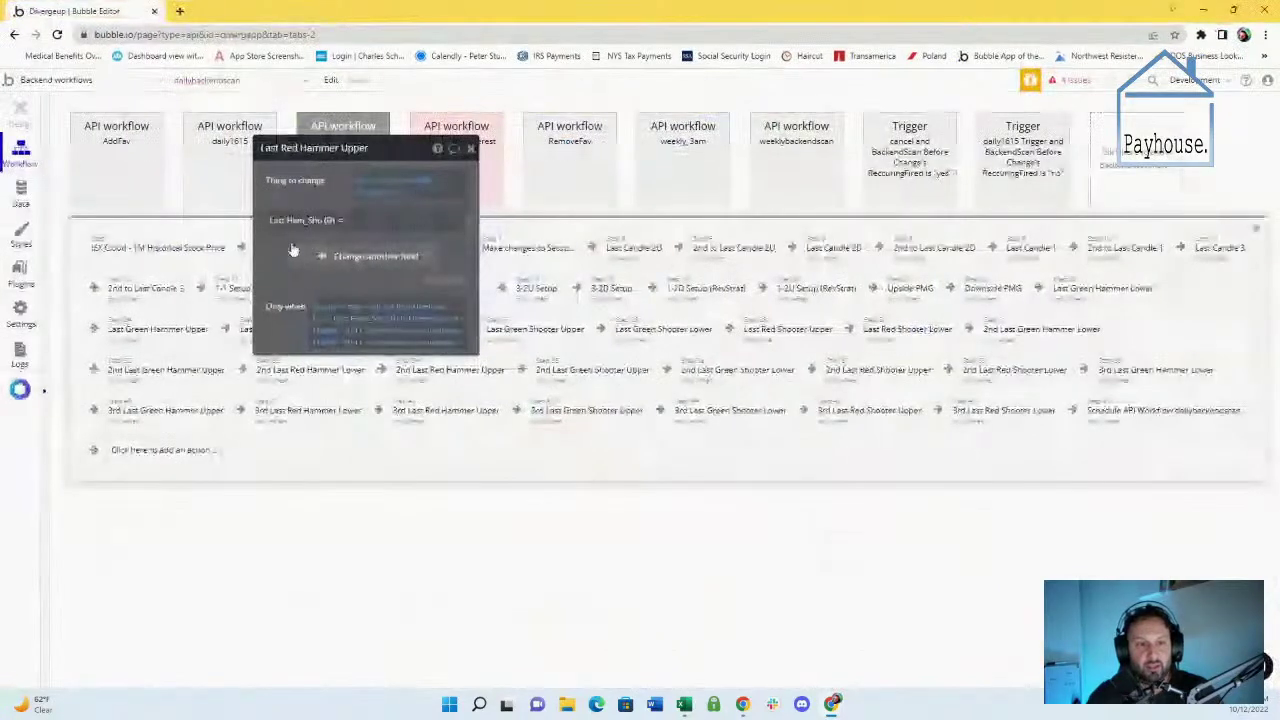
pyautogui.moveTo(293, 149); pyautogui.dragTo(253, 148)
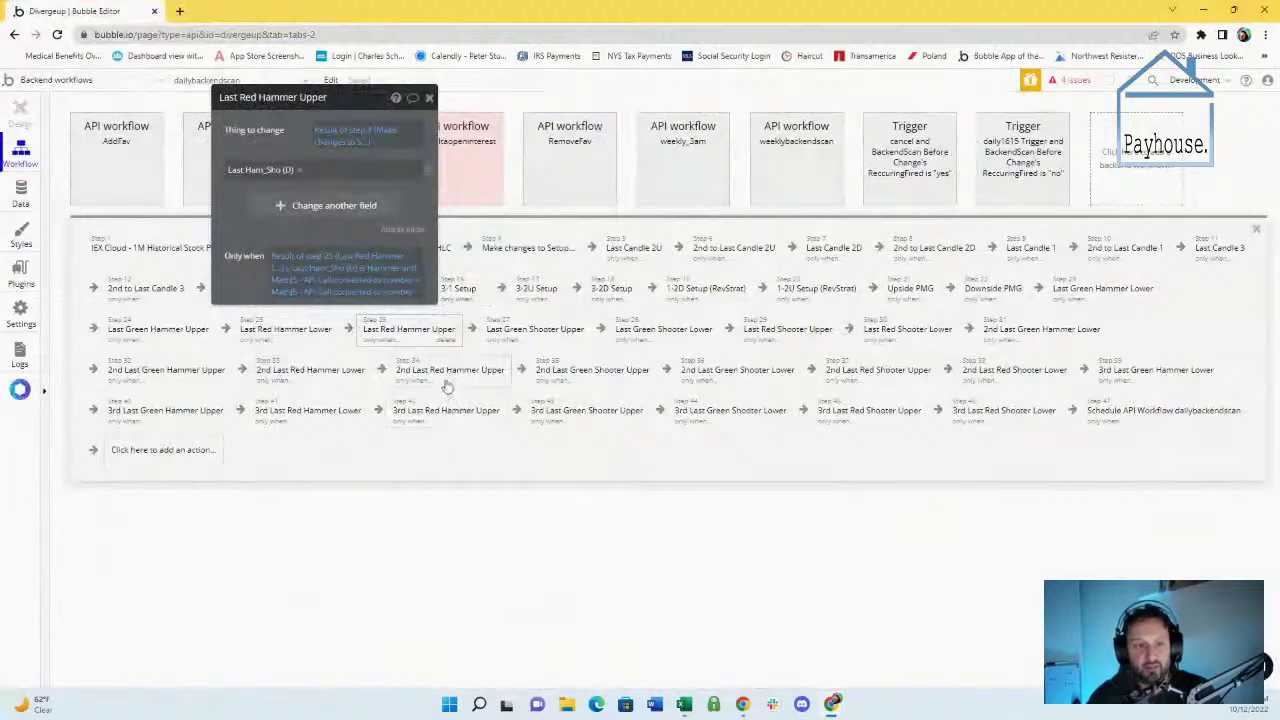
pyautogui.moveTo(281, 134); pyautogui.dragTo(504, 490)
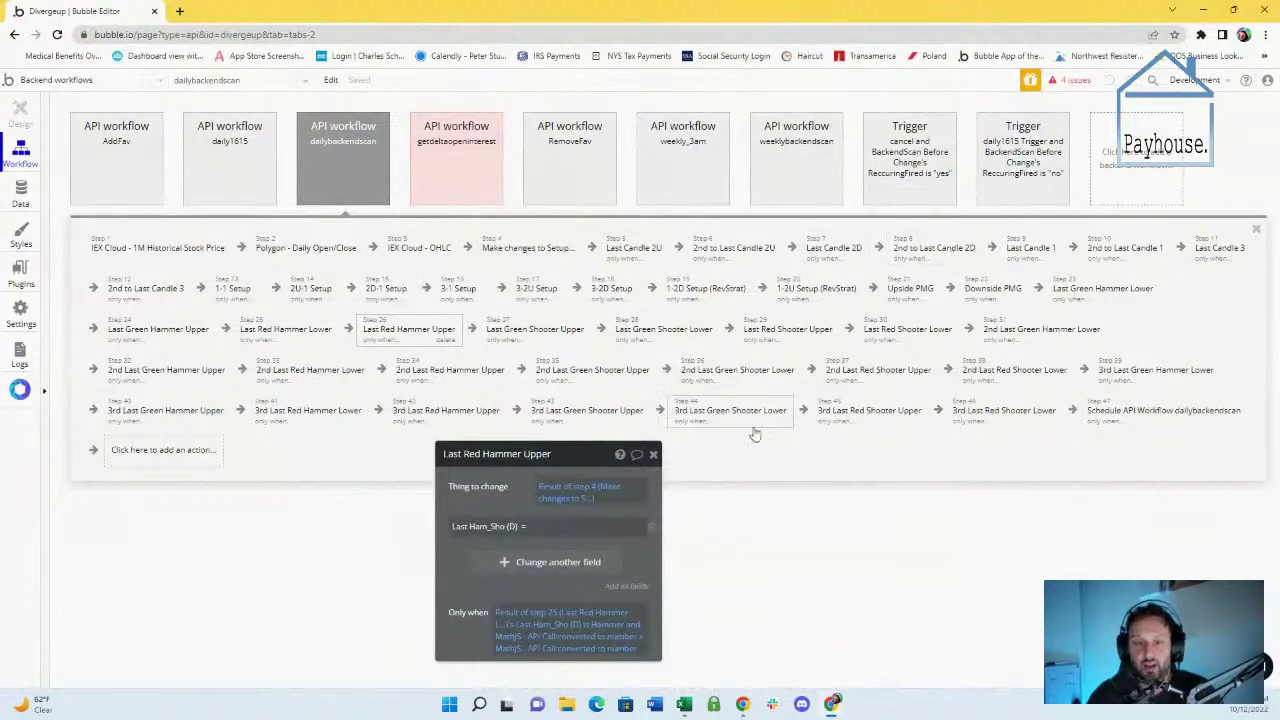
pyautogui.moveTo(519, 484)
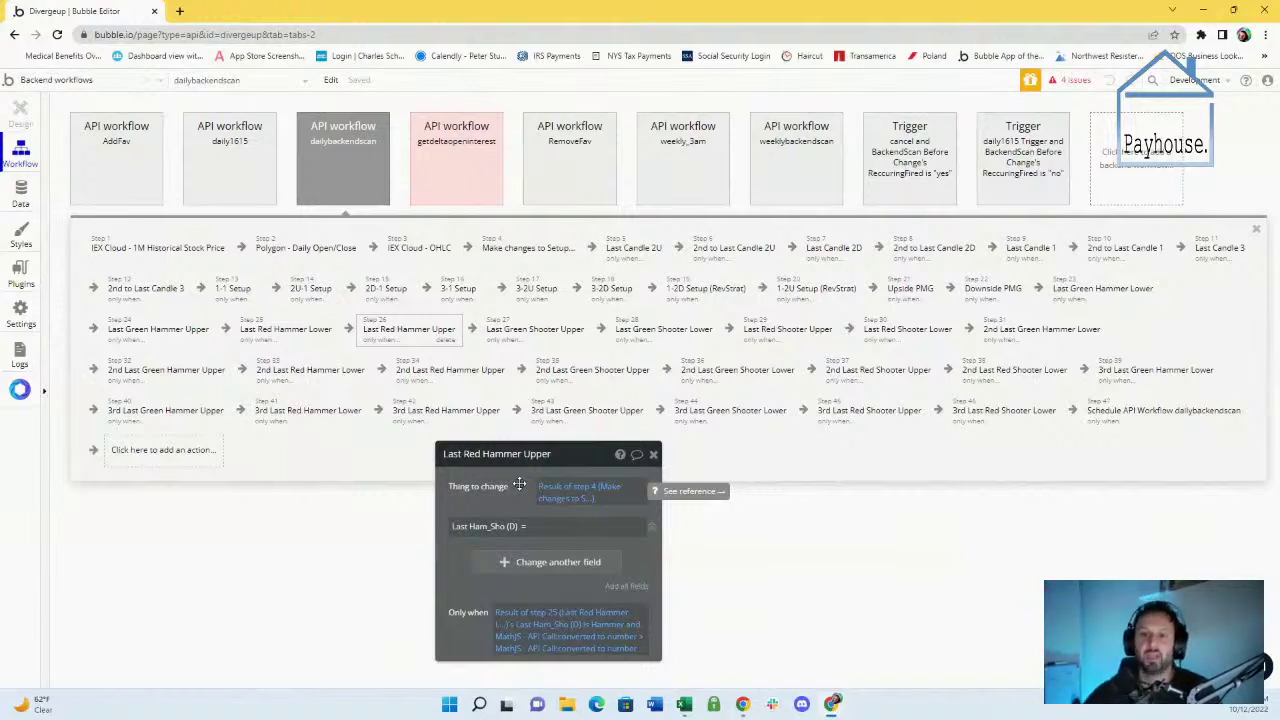
pyautogui.moveTo(519, 484); pyautogui.dragTo(423, 170)
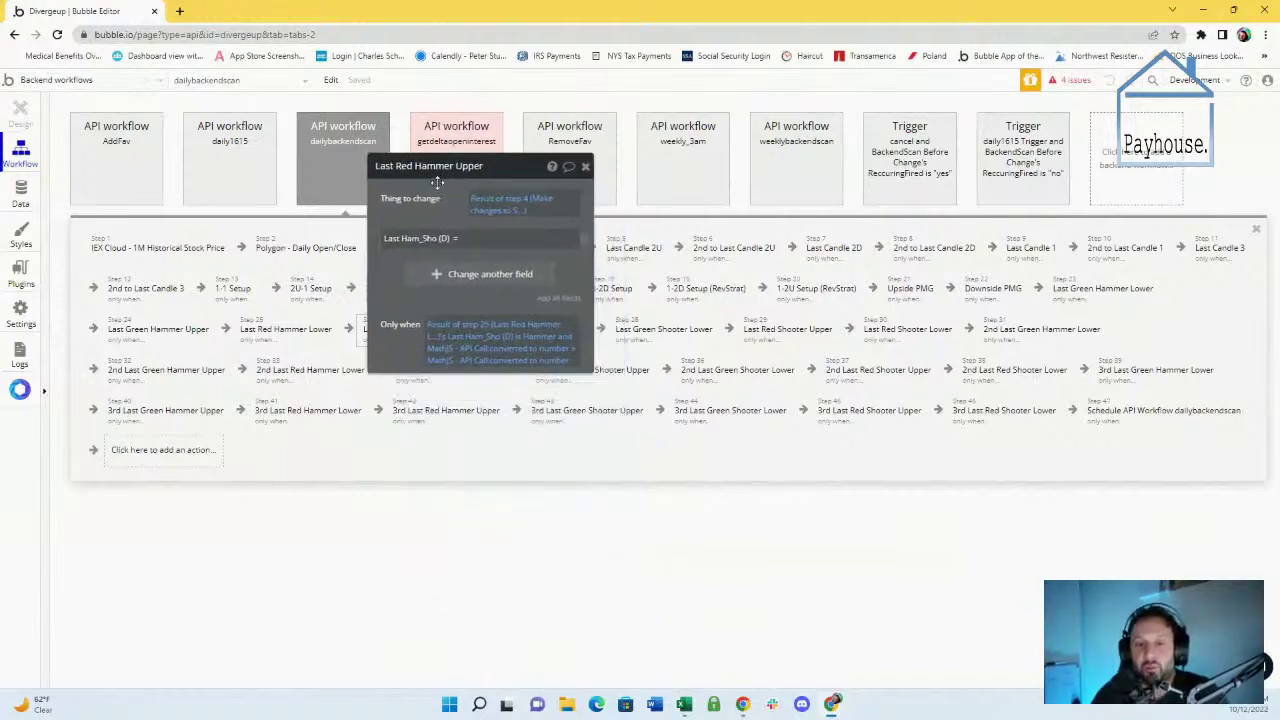
pyautogui.click(412, 320)
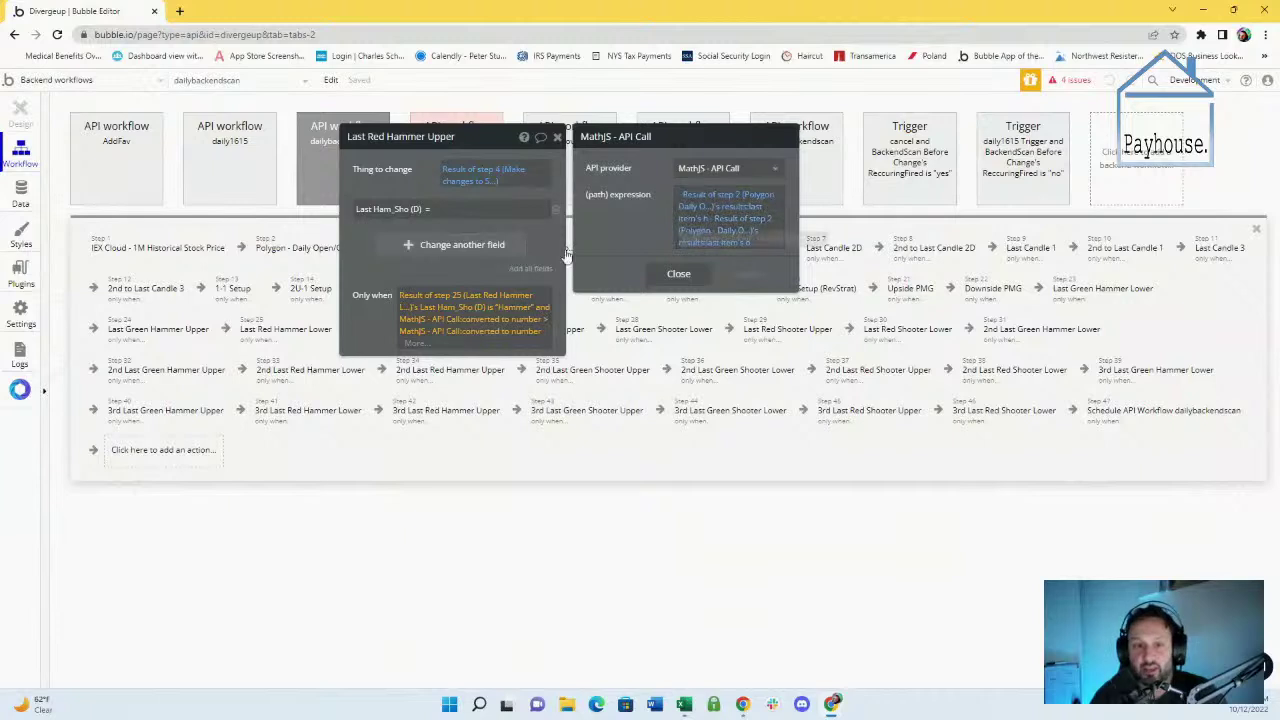
pyautogui.moveTo(424, 190); pyautogui.dragTo(479, 531)
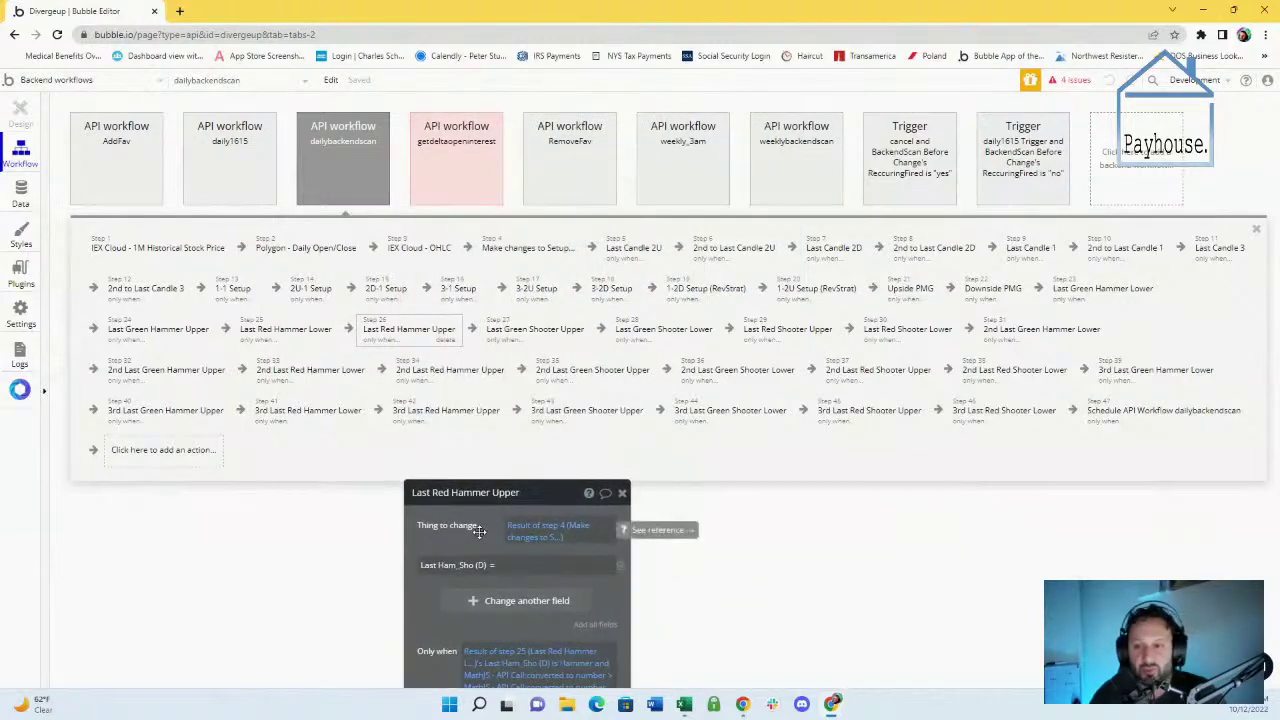
pyautogui.moveTo(479, 531); pyautogui.dragTo(433, 111)
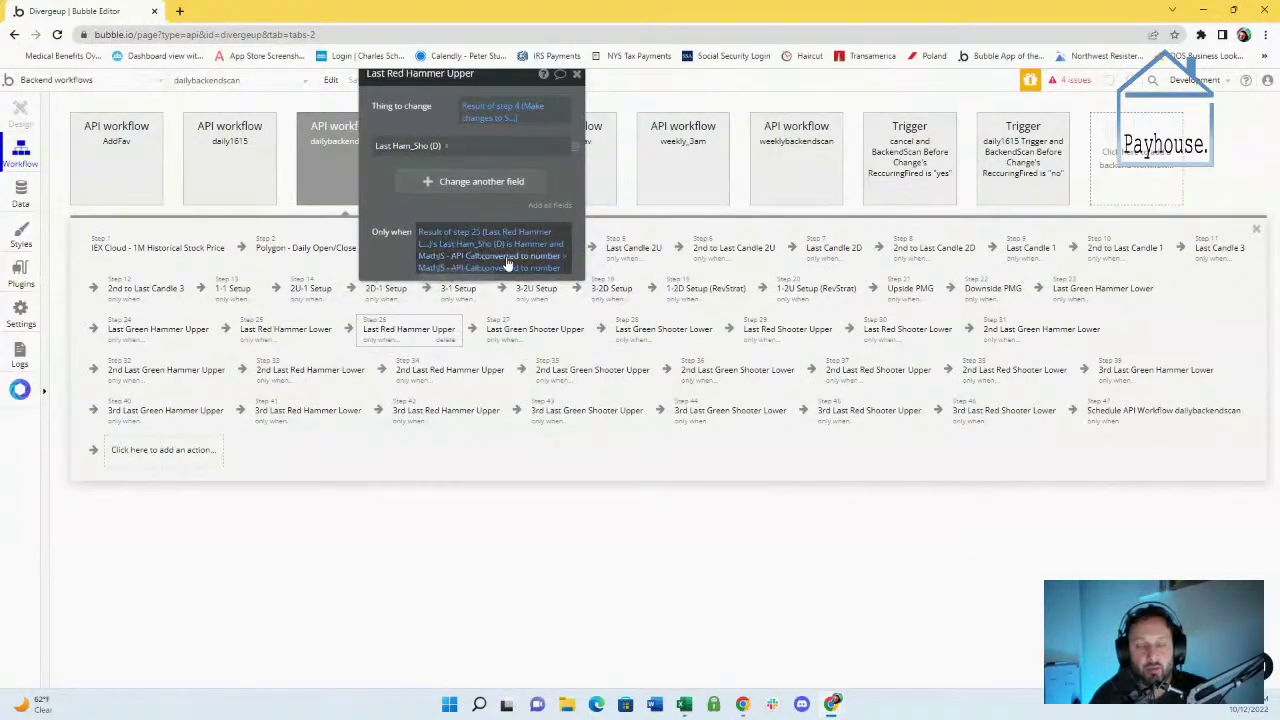
pyautogui.click(443, 259)
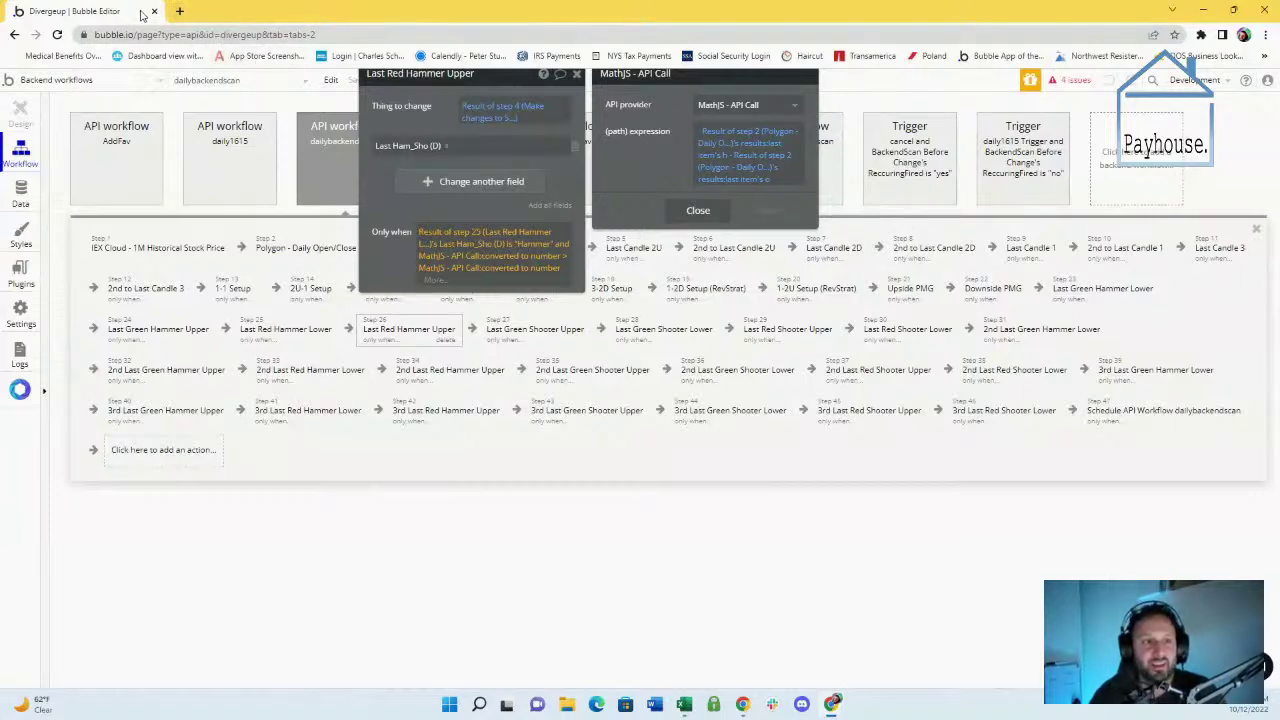
# Shrink the Divergeup window to get back to Facebookrebuild's Math.js (Local) plugin details
pyautogui.moveTo(142, 14)
pyautogui.mouseDown()
pyautogui.moveTo(152, 170)
pyautogui.moveTo(5, 275)
pyautogui.mouseUp()
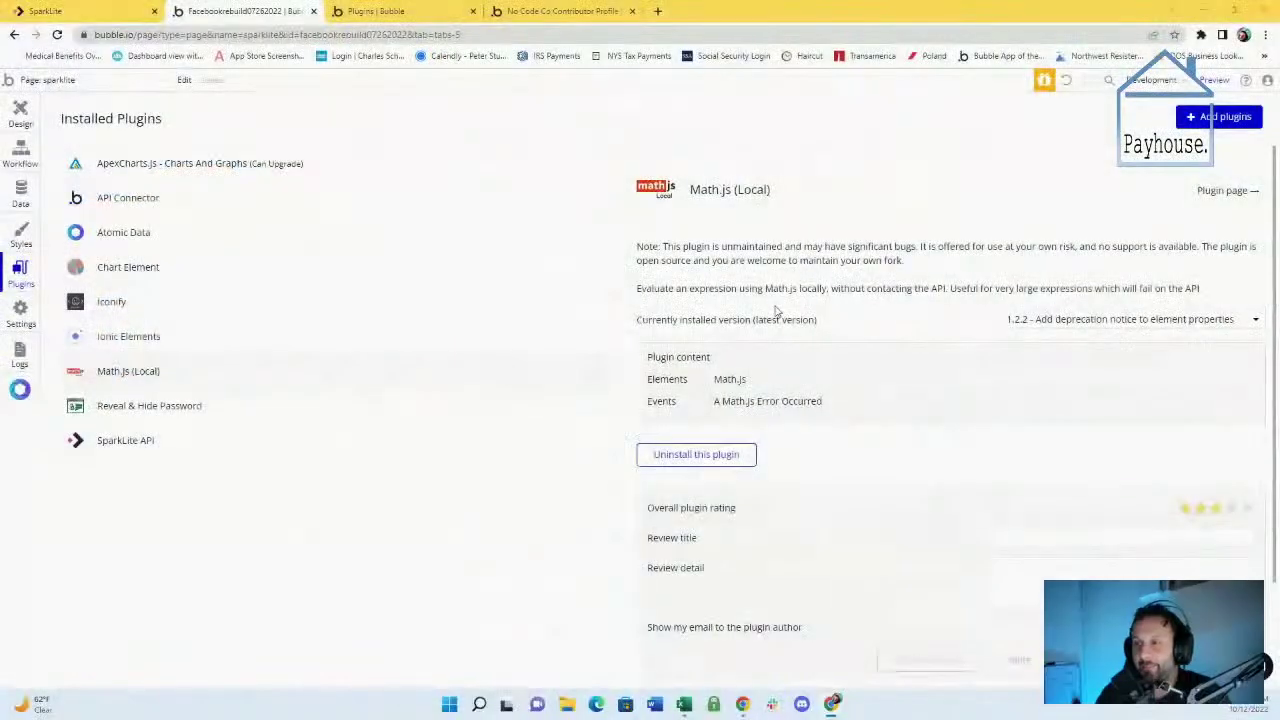
# Switch to the SparkLite dashboard tab
pyautogui.click(148, 13)
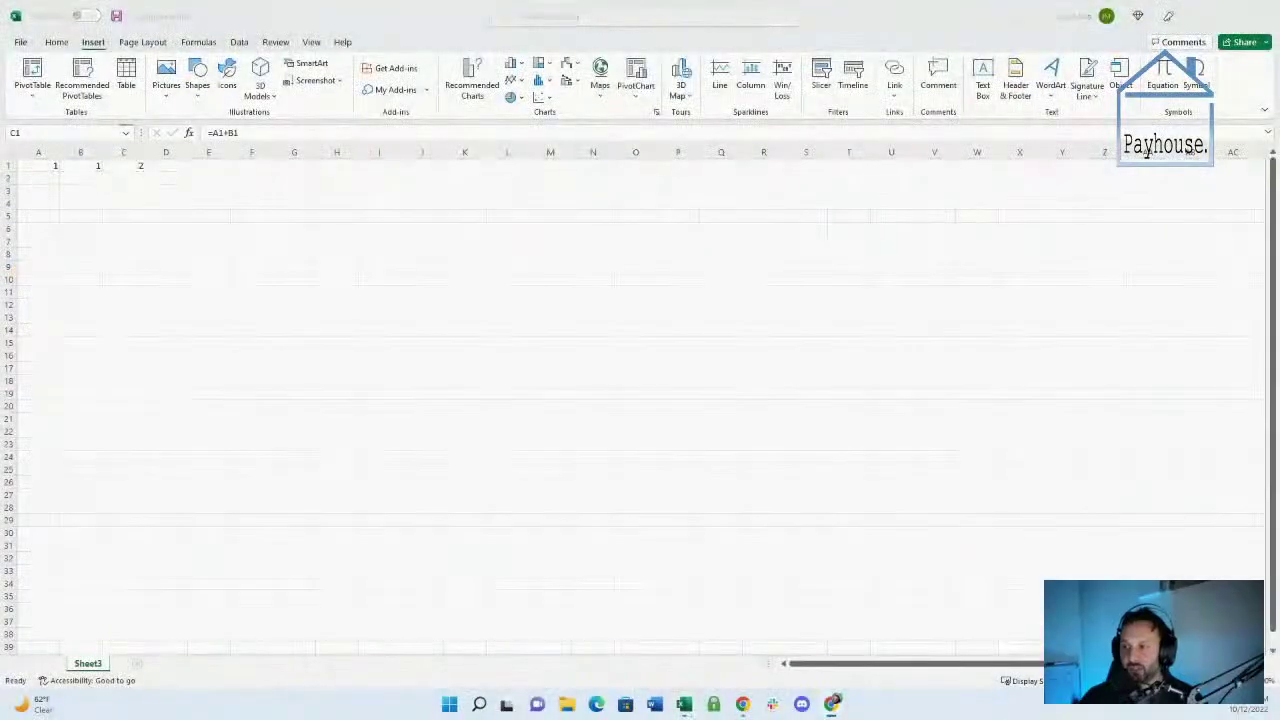
# Review A1 and B1 values and C1's =A1+B1 formula, then reselect A1 to name it xinput_one
pyautogui.click(47, 183)
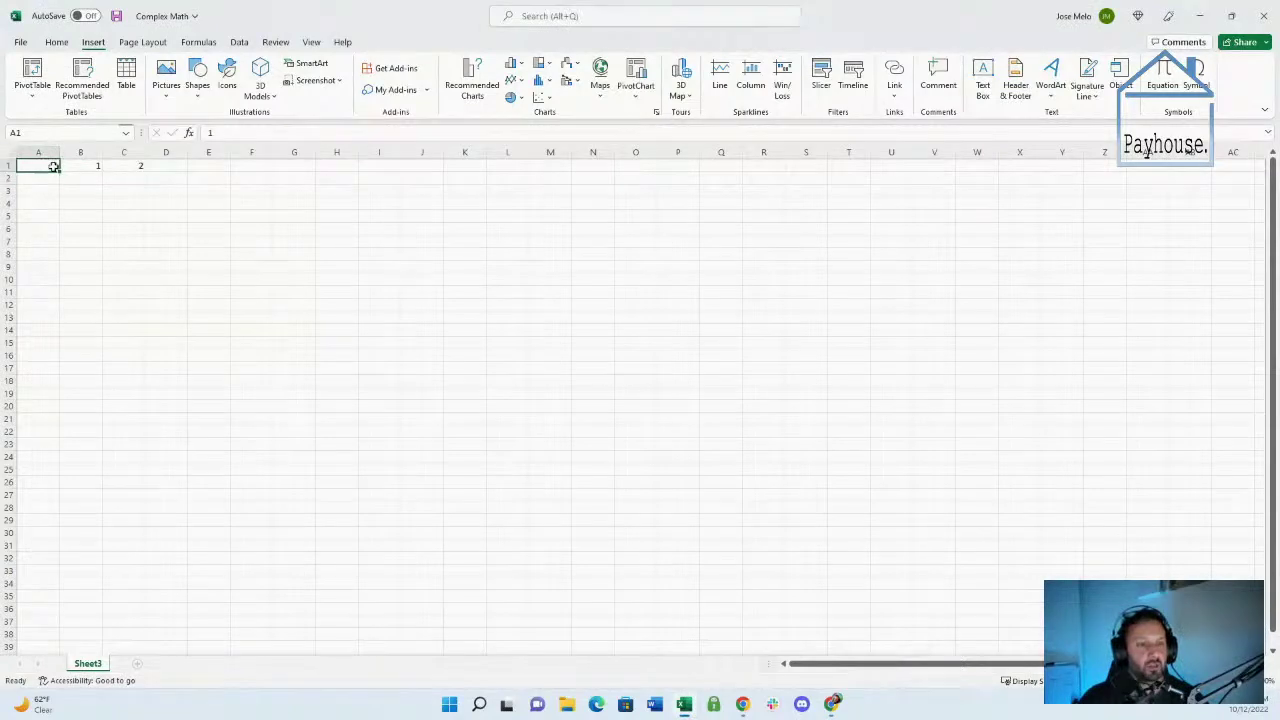
pyautogui.click(88, 165)
pyautogui.click(130, 166)
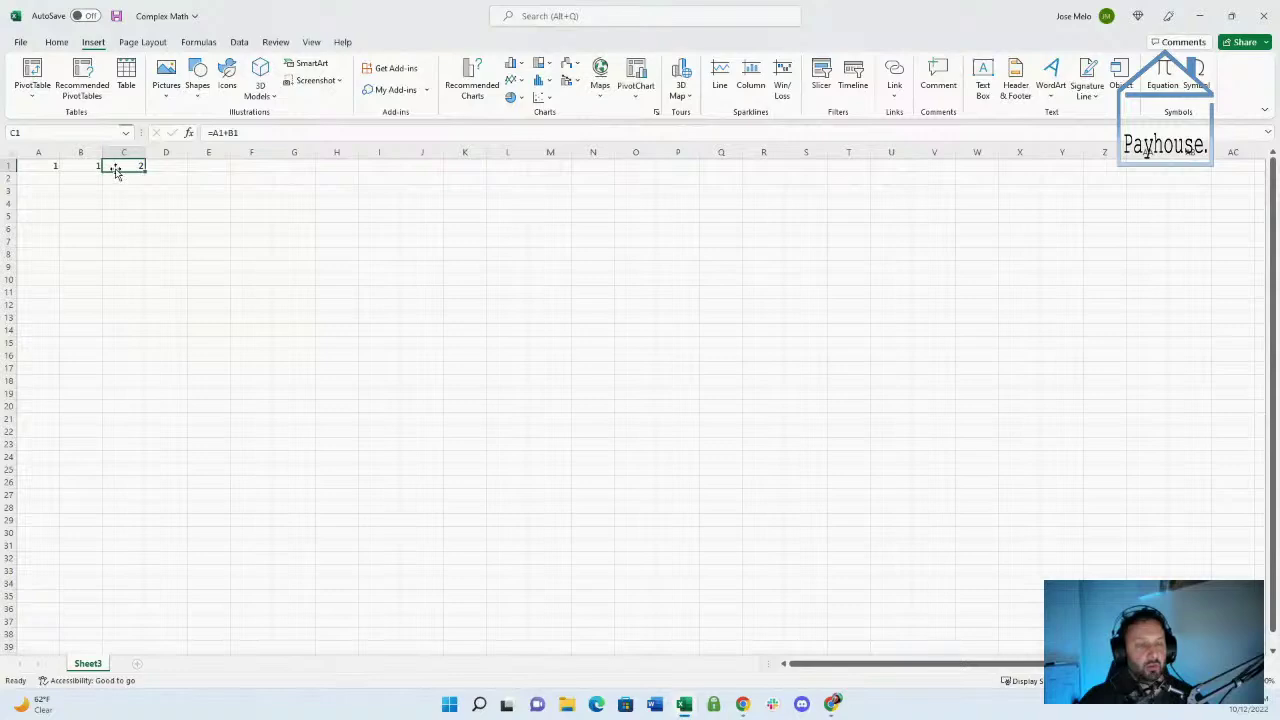
pyautogui.click(53, 166)
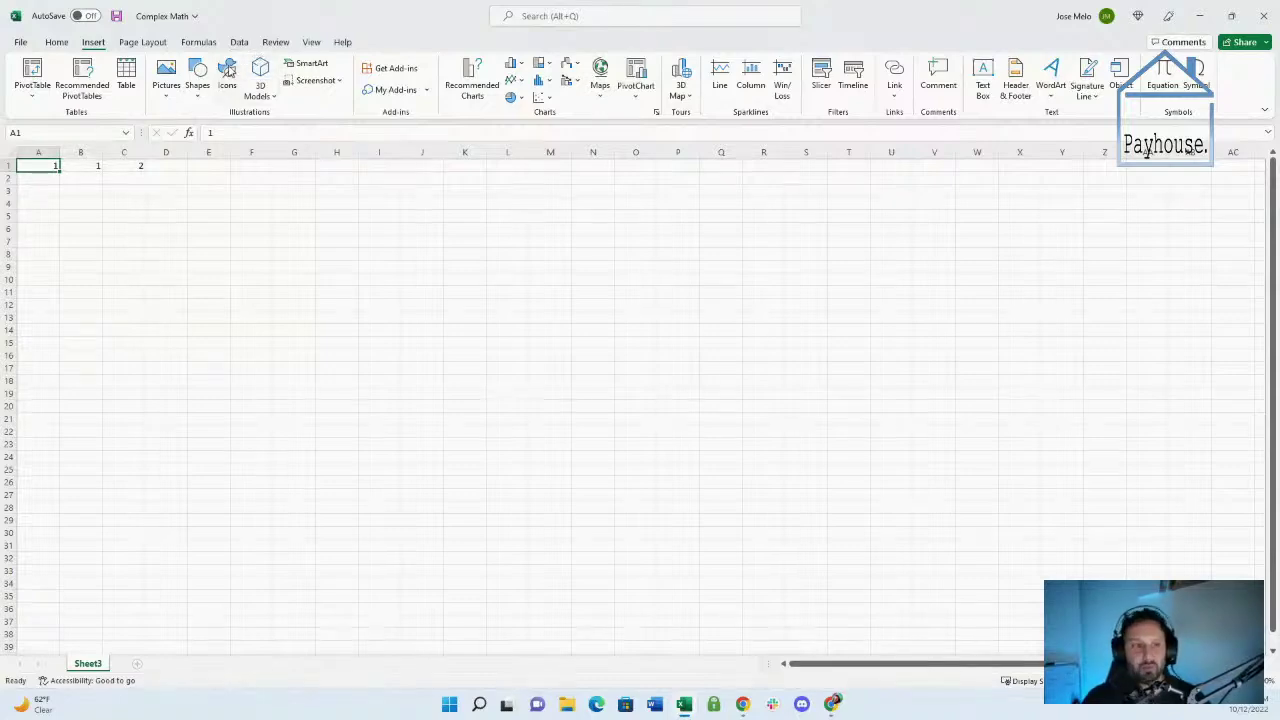
pyautogui.click(174, 218)
pyautogui.click(44, 166)
pyautogui.write('xinput_one')
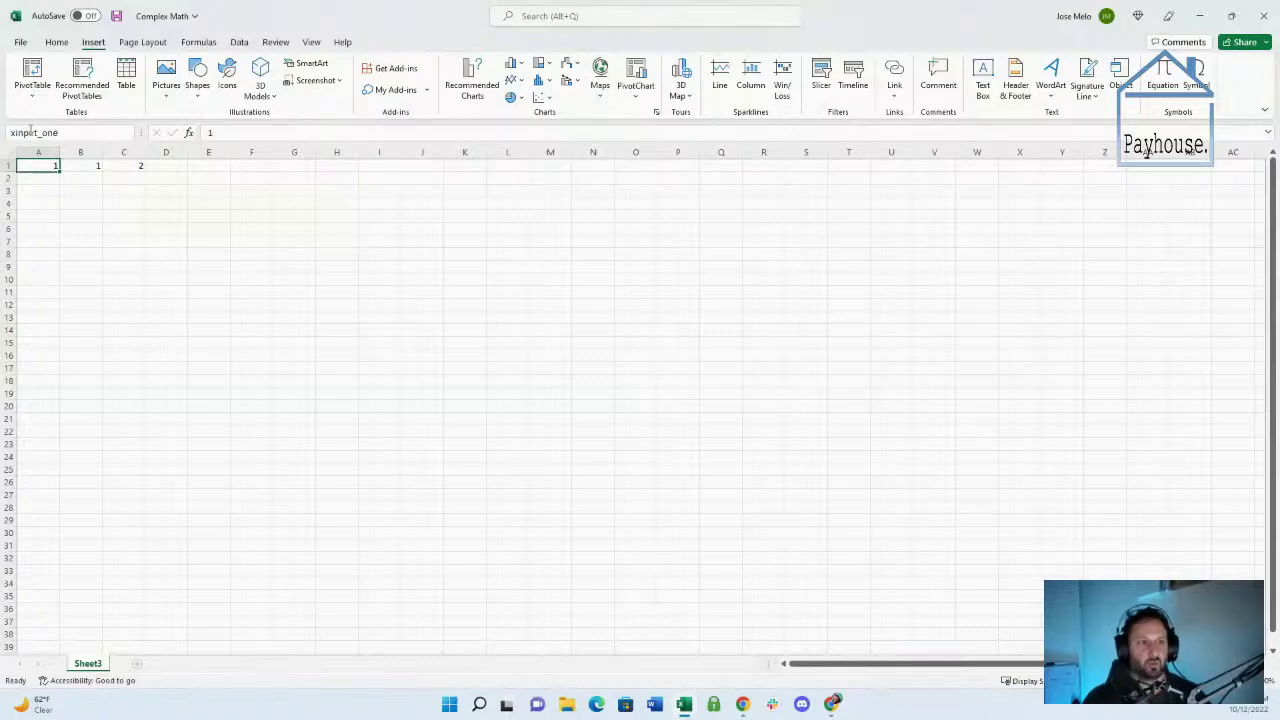
# Revisit cell A1's xinput_one name in the Name Box
pyautogui.click(72, 220)
pyautogui.click(38, 166)
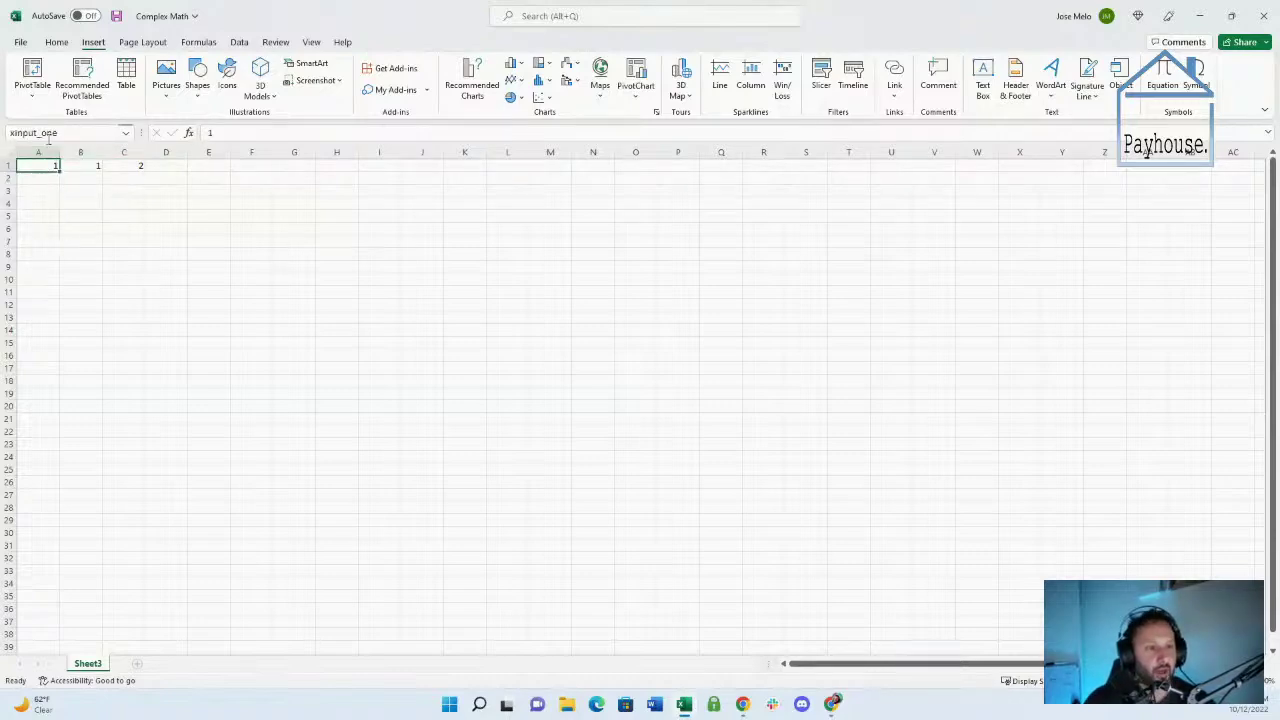
pyautogui.click(36, 188)
pyautogui.click(29, 164)
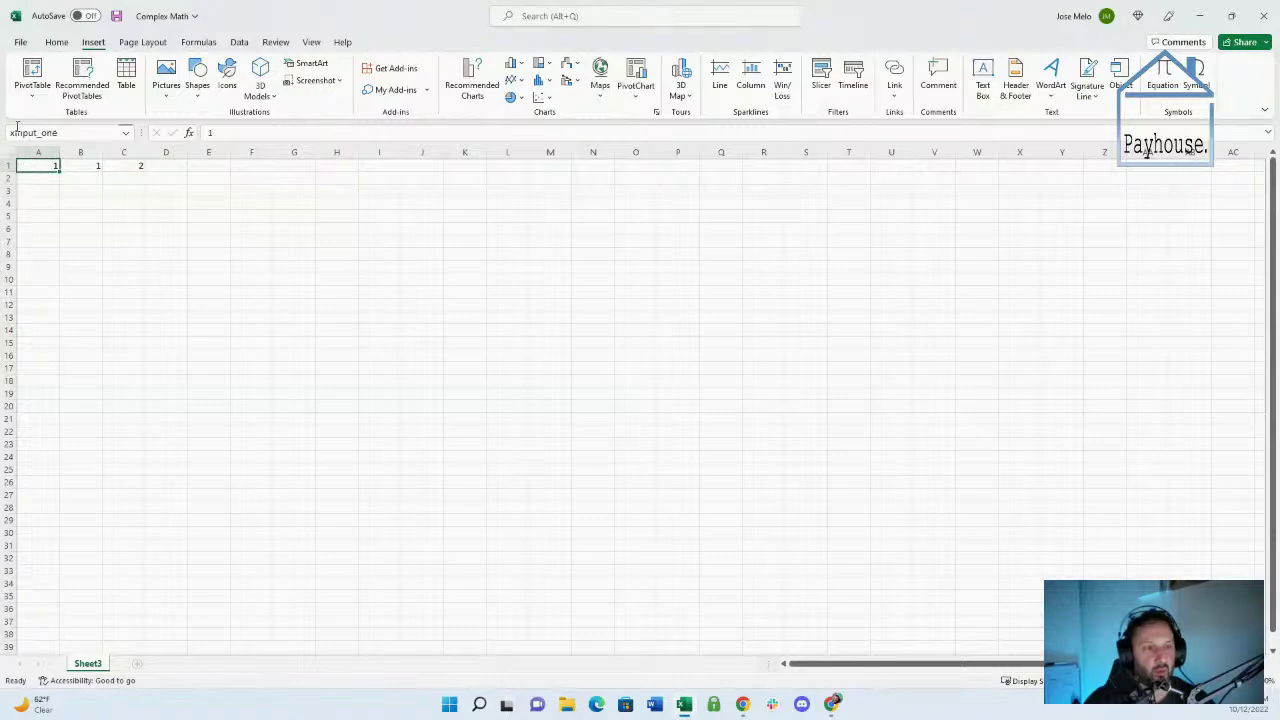
pyautogui.click(10, 132)
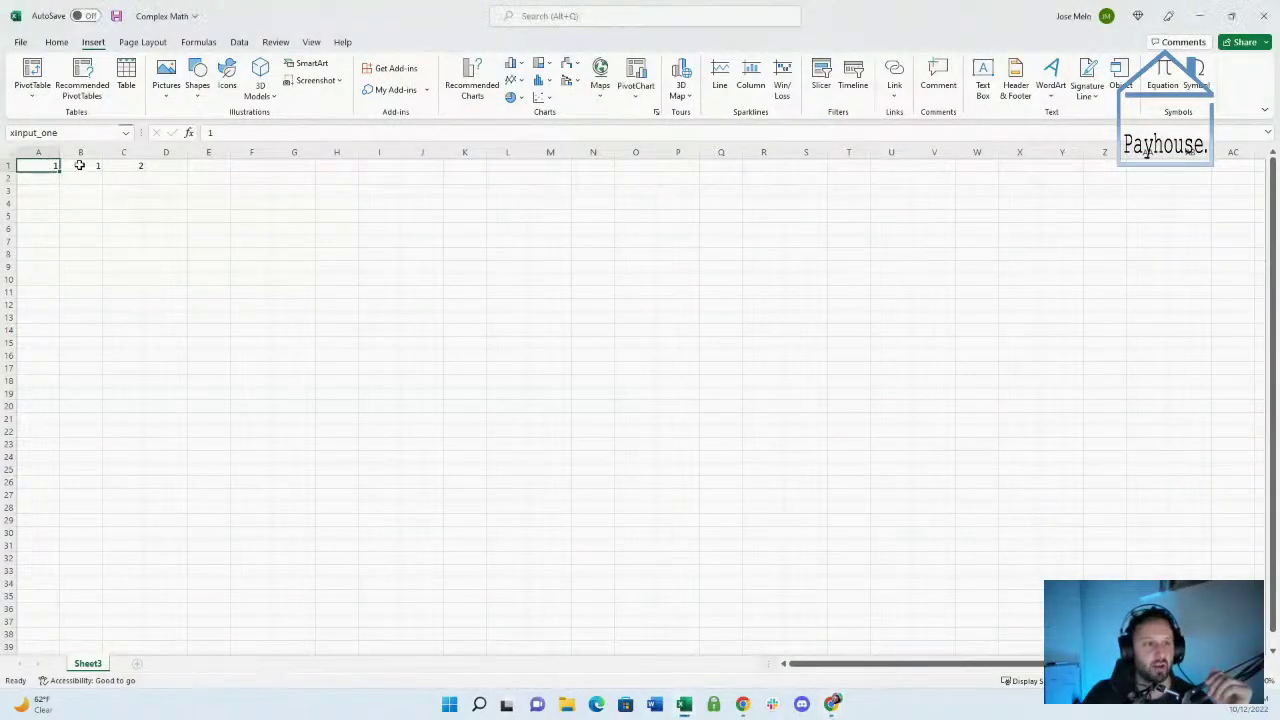
pyautogui.click(35, 134)
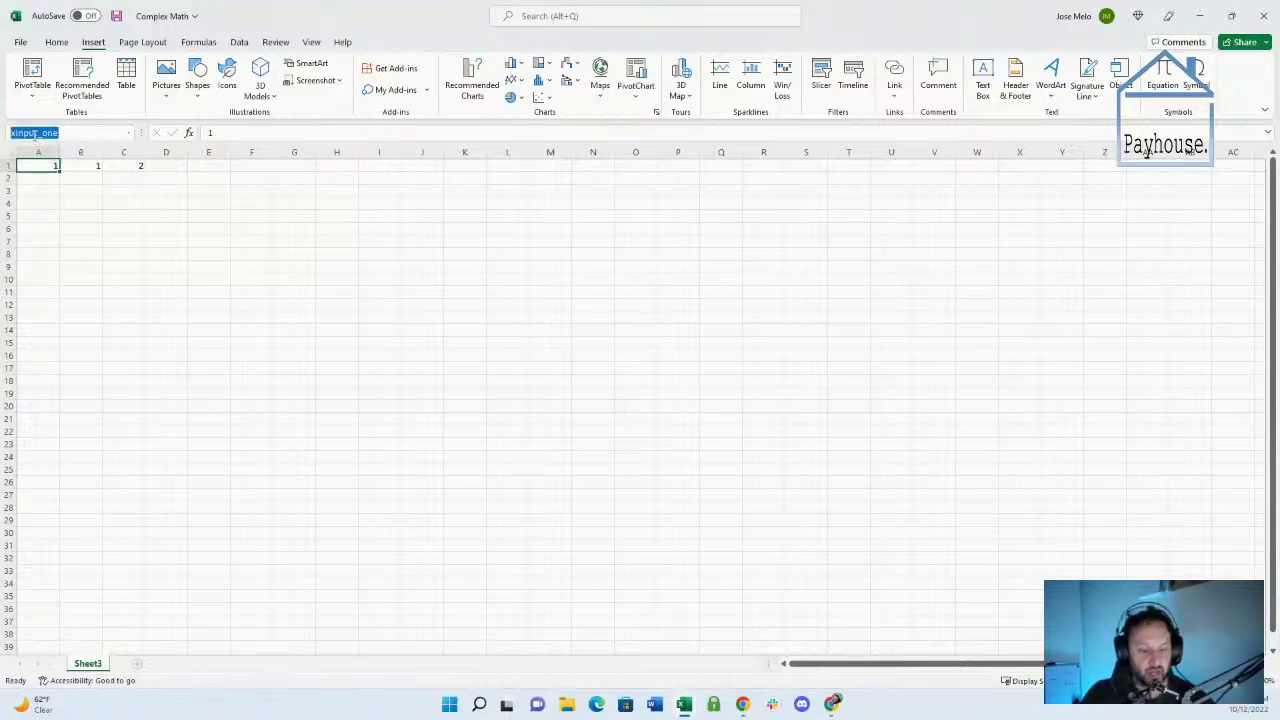
pyautogui.click(123, 289)
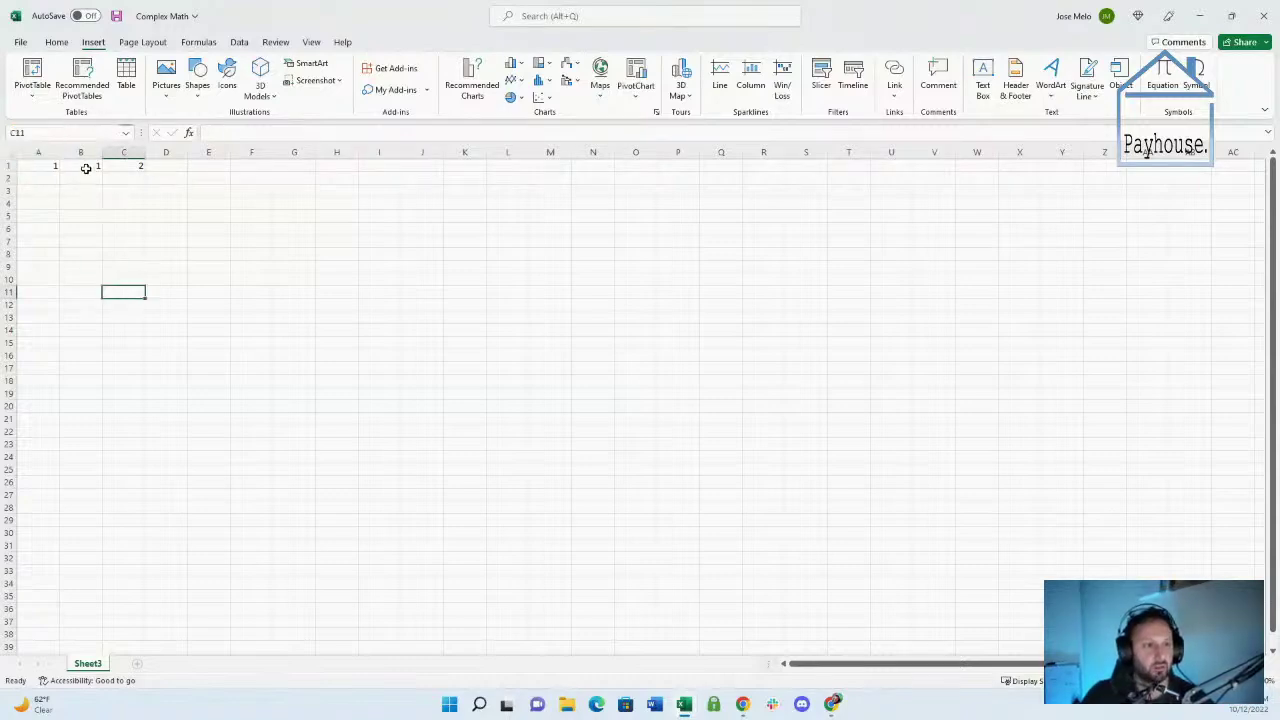
# Name cell B1 xinput_two and select sum cell C1 to name it xoutput_result
pyautogui.click(86, 168)
pyautogui.write('xinput_two')
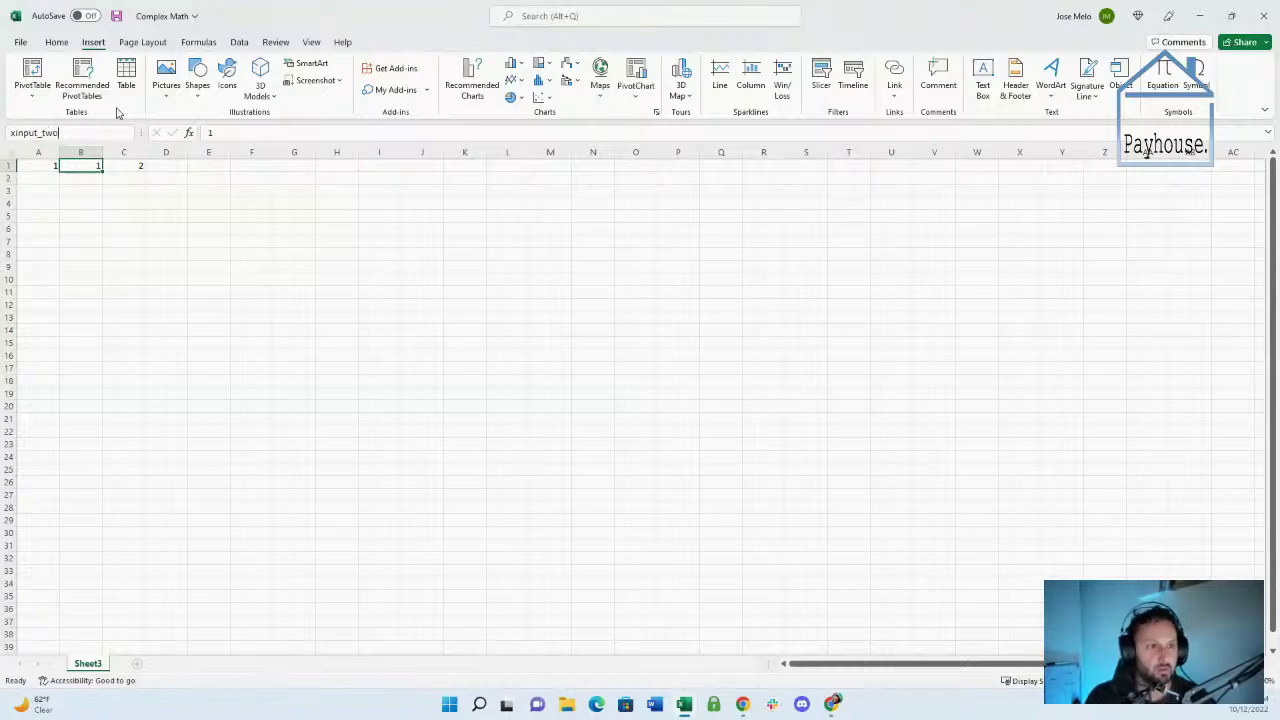
pyautogui.click(100, 218)
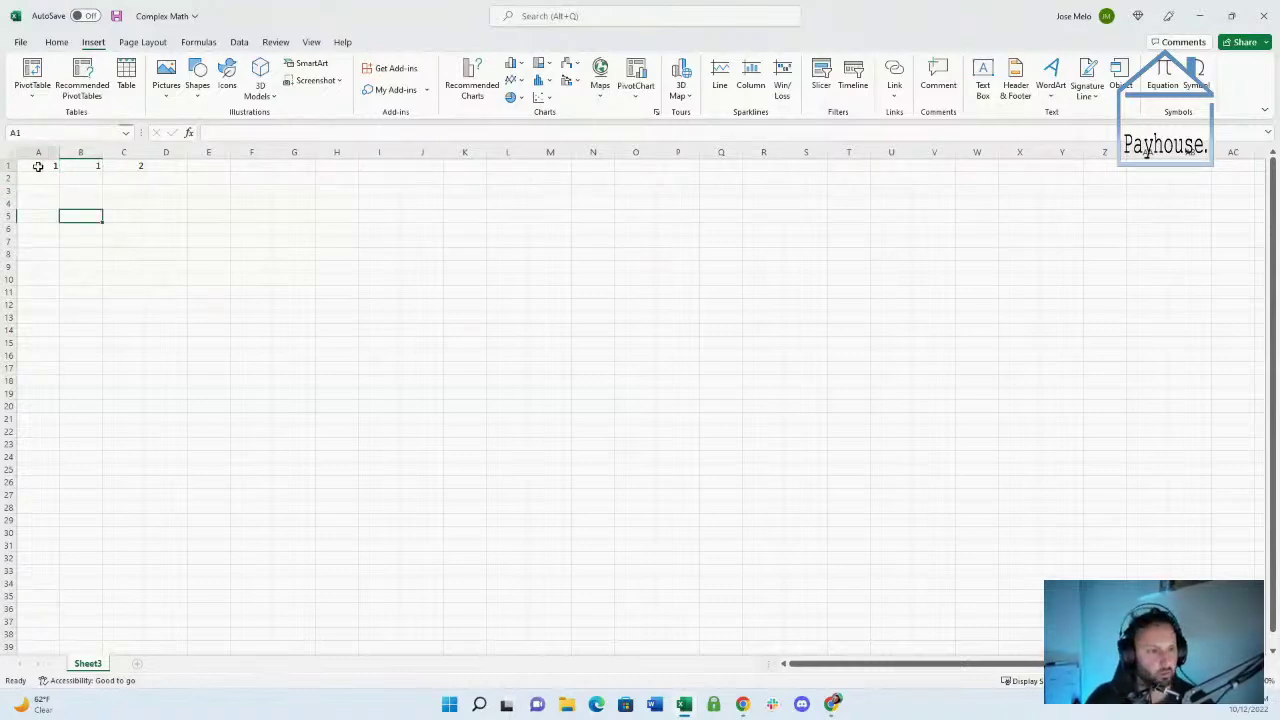
pyautogui.click(80, 165)
pyautogui.click(141, 166)
pyautogui.write('xoutput_result')
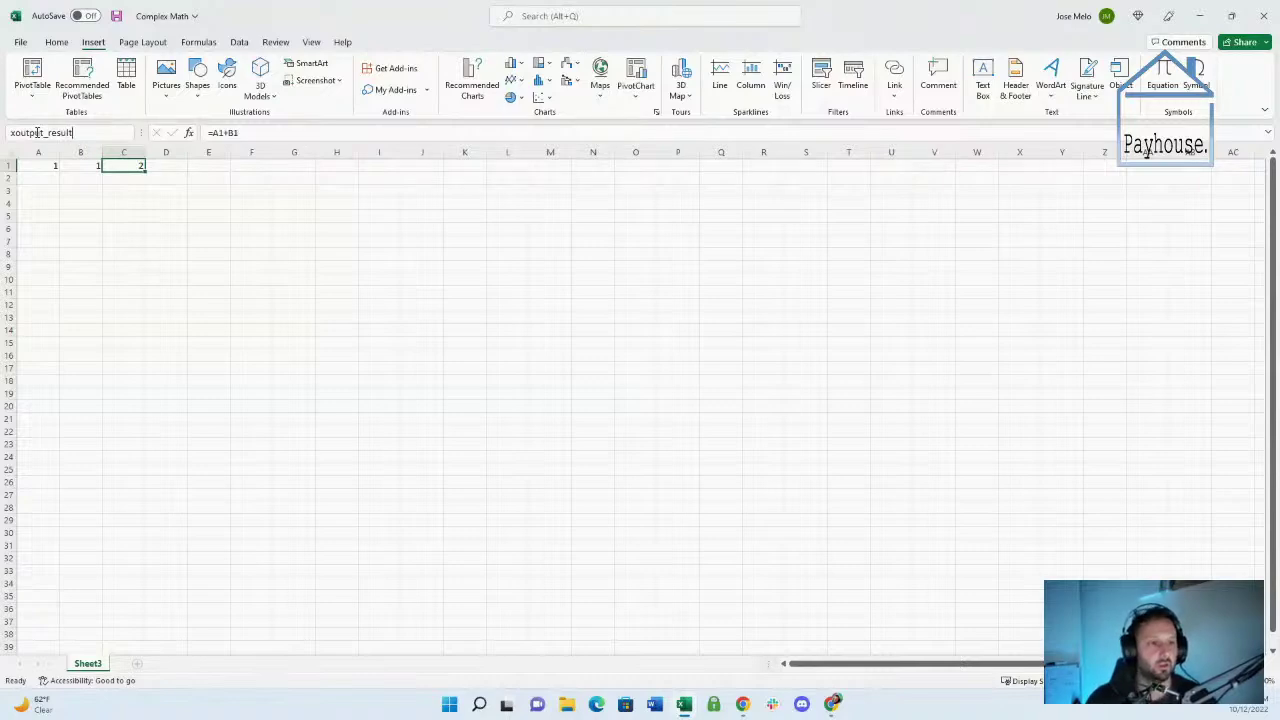
# Commit xoutput_result for C1 and verify the names of A1, B1 and C1
pyautogui.press('Return')
pyautogui.click(92, 243)
pyautogui.click(50, 166)
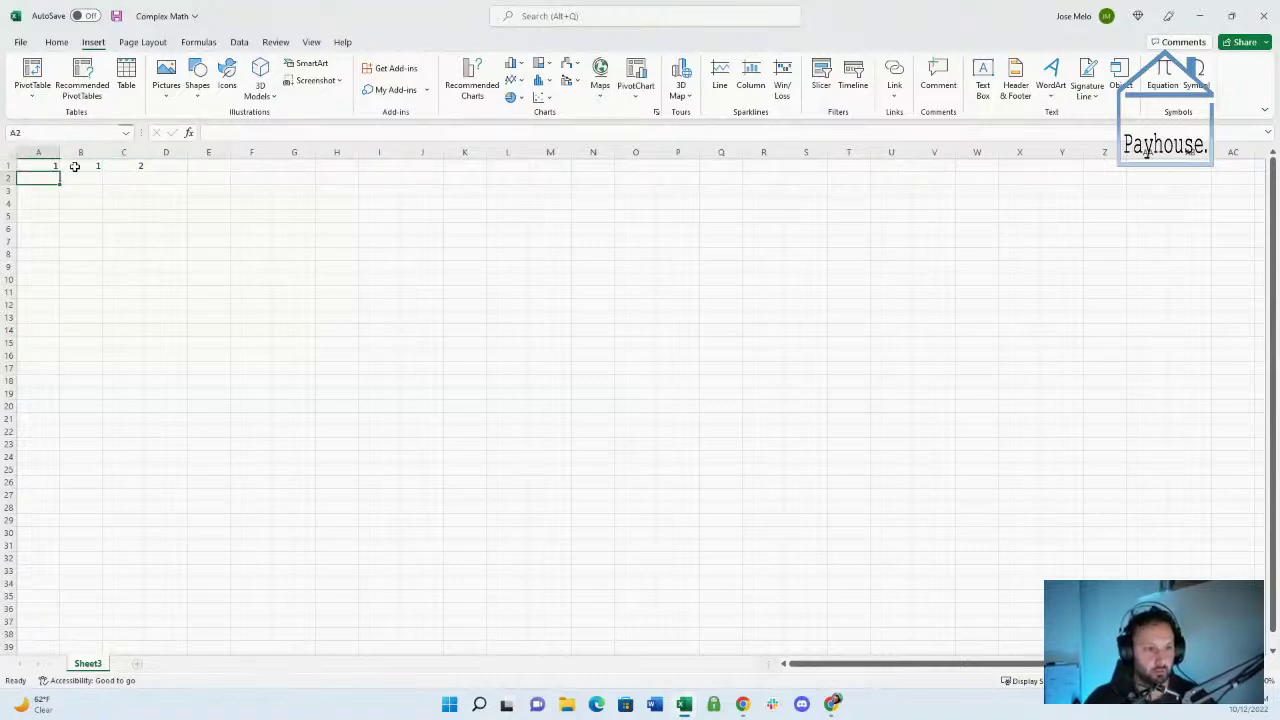
pyautogui.click(72, 166)
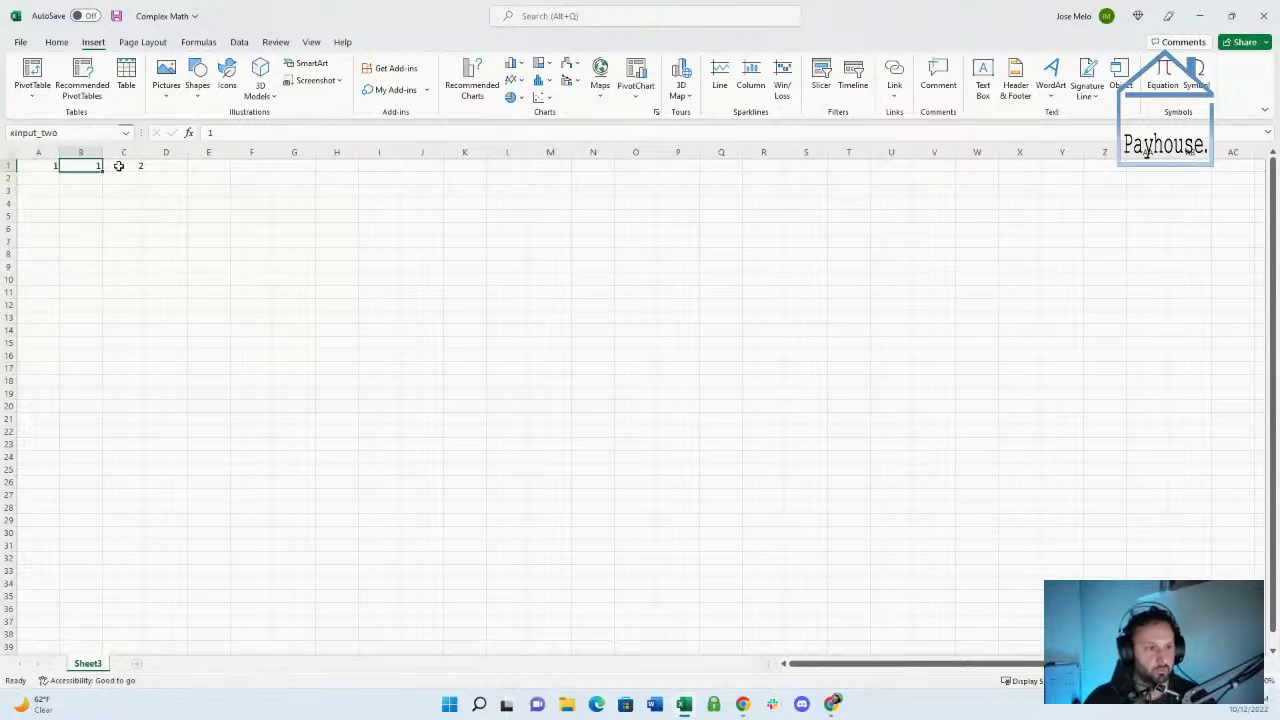
pyautogui.click(130, 166)
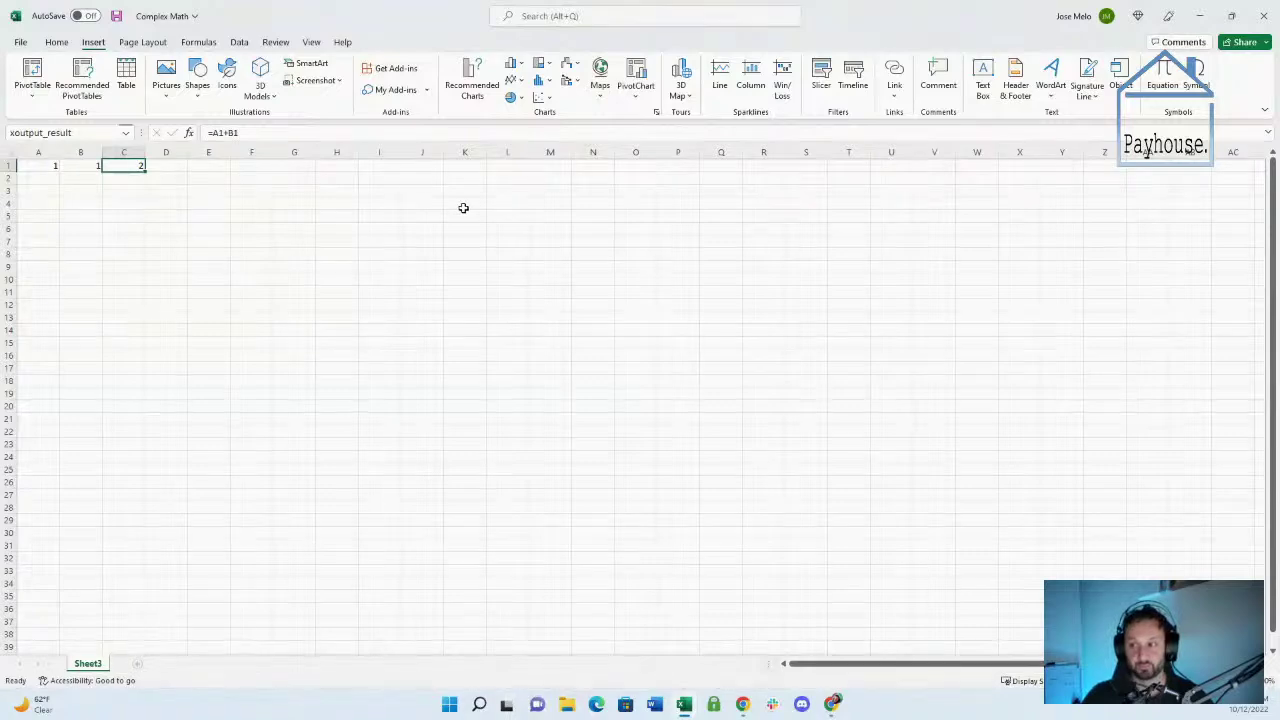
pyautogui.click(490, 266)
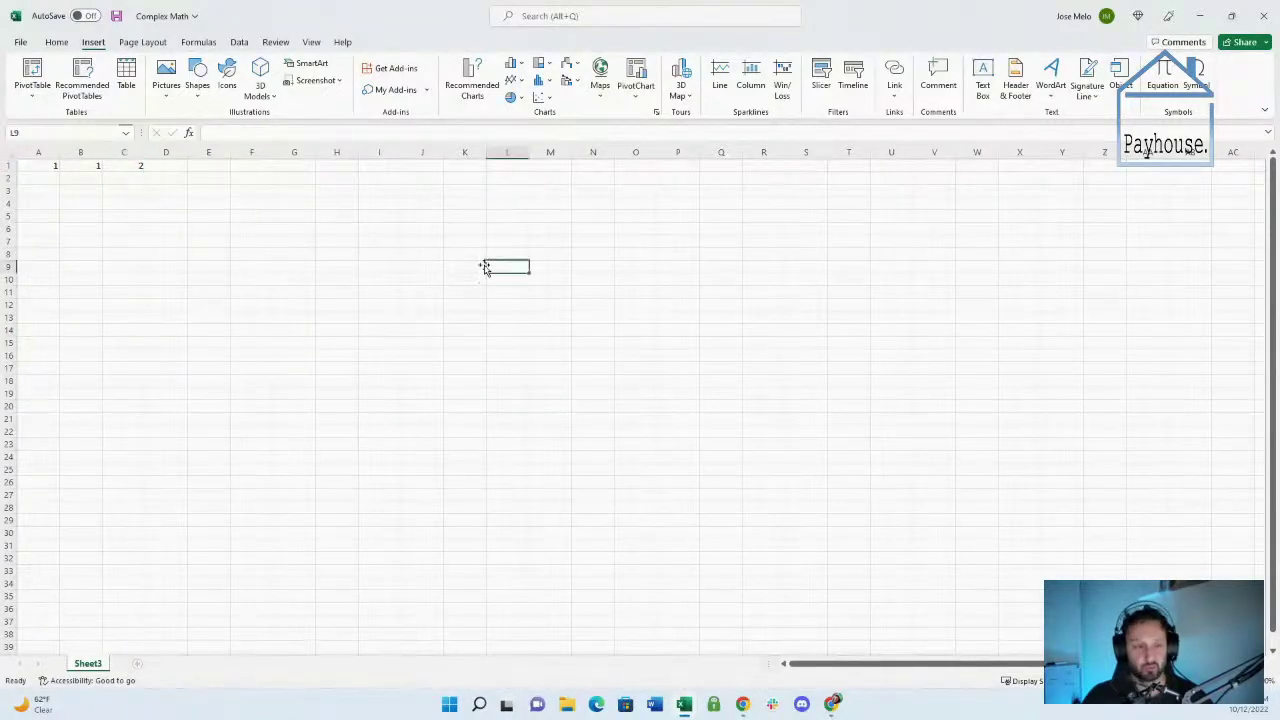
# Save the Complex Math workbook with Ctrl+S and minimize Excel
pyautogui.click(20, 42)
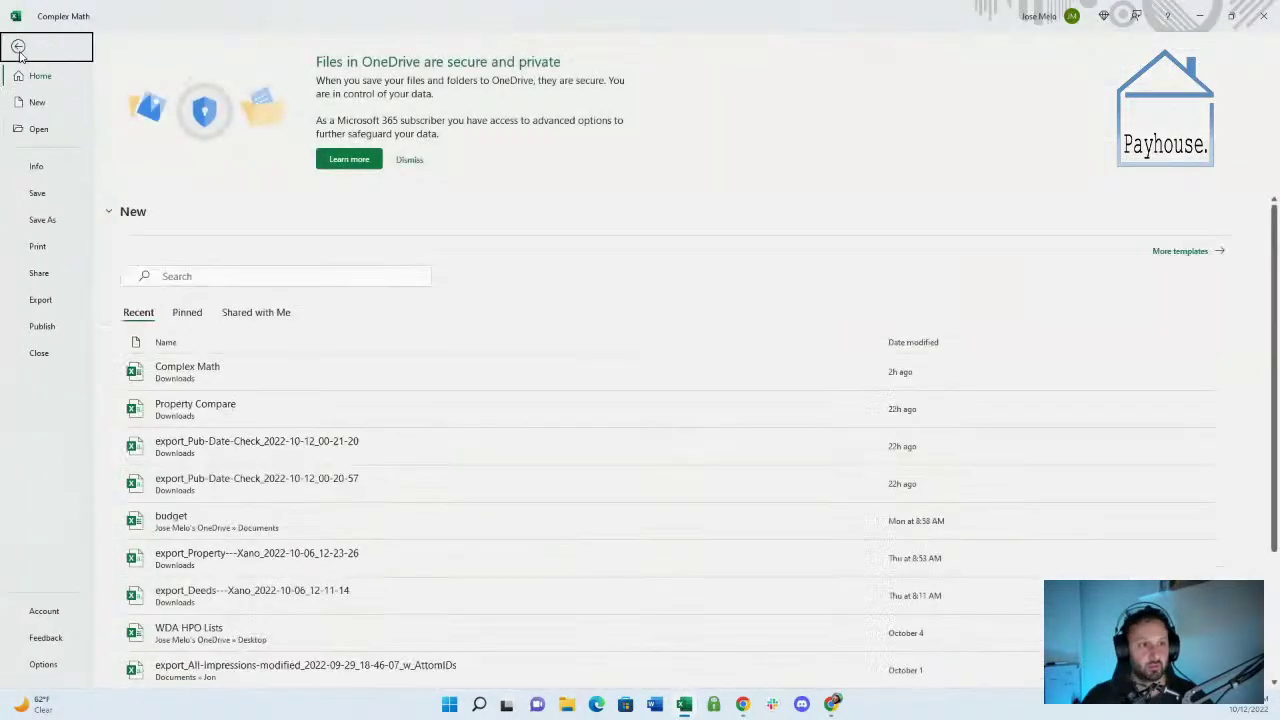
pyautogui.click(18, 46)
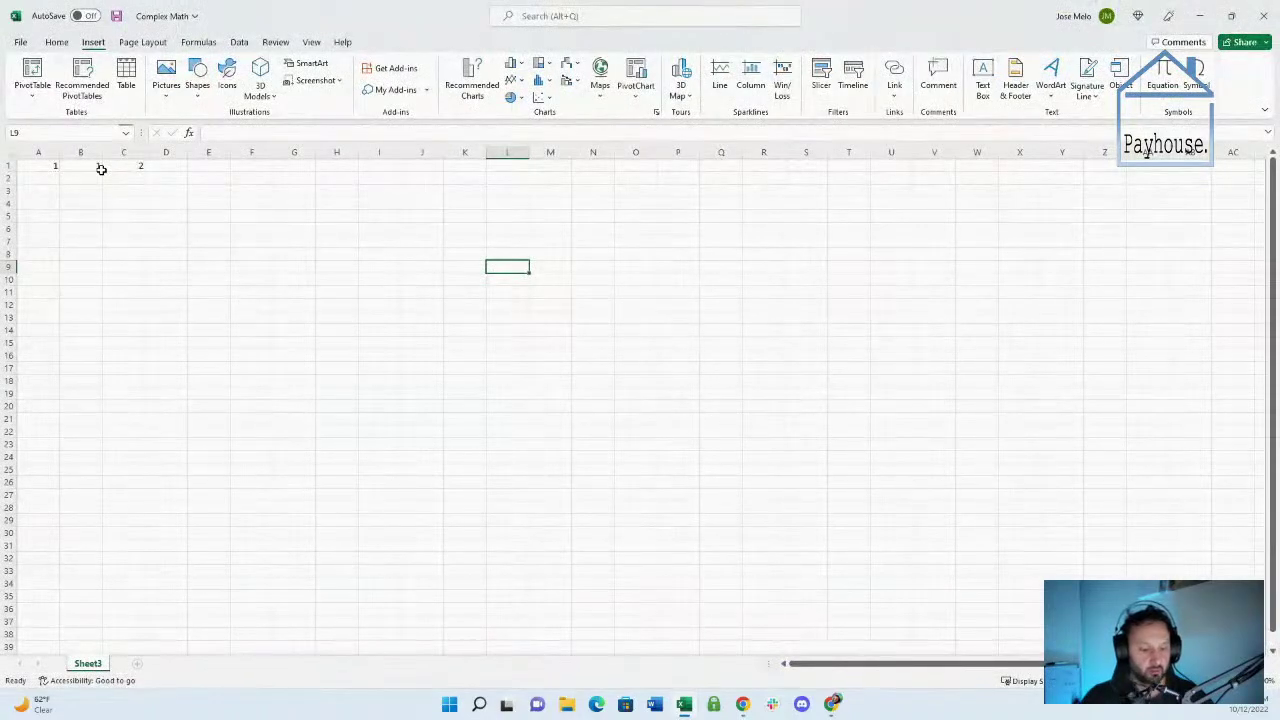
pyautogui.hotkey('ctrl', 's')
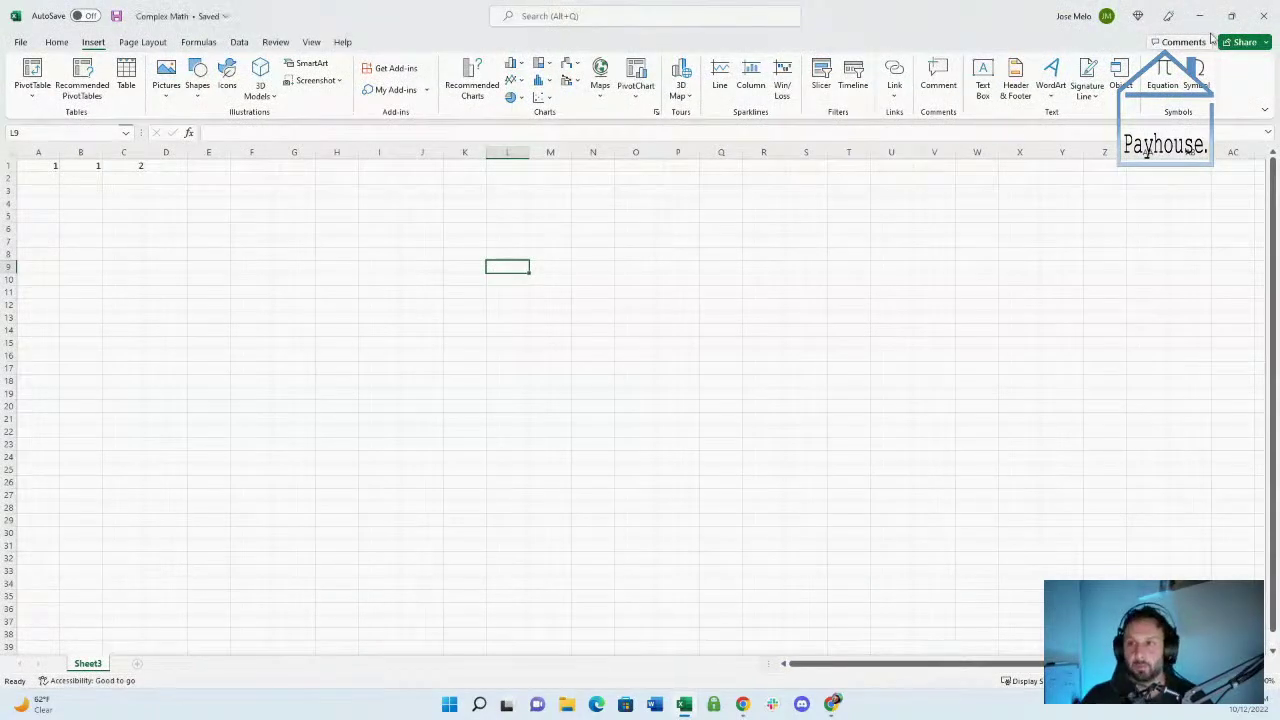
pyautogui.click(1199, 16)
# Start a new API and upload the Complex Math workbook through the file browser
pyautogui.click(700, 421)
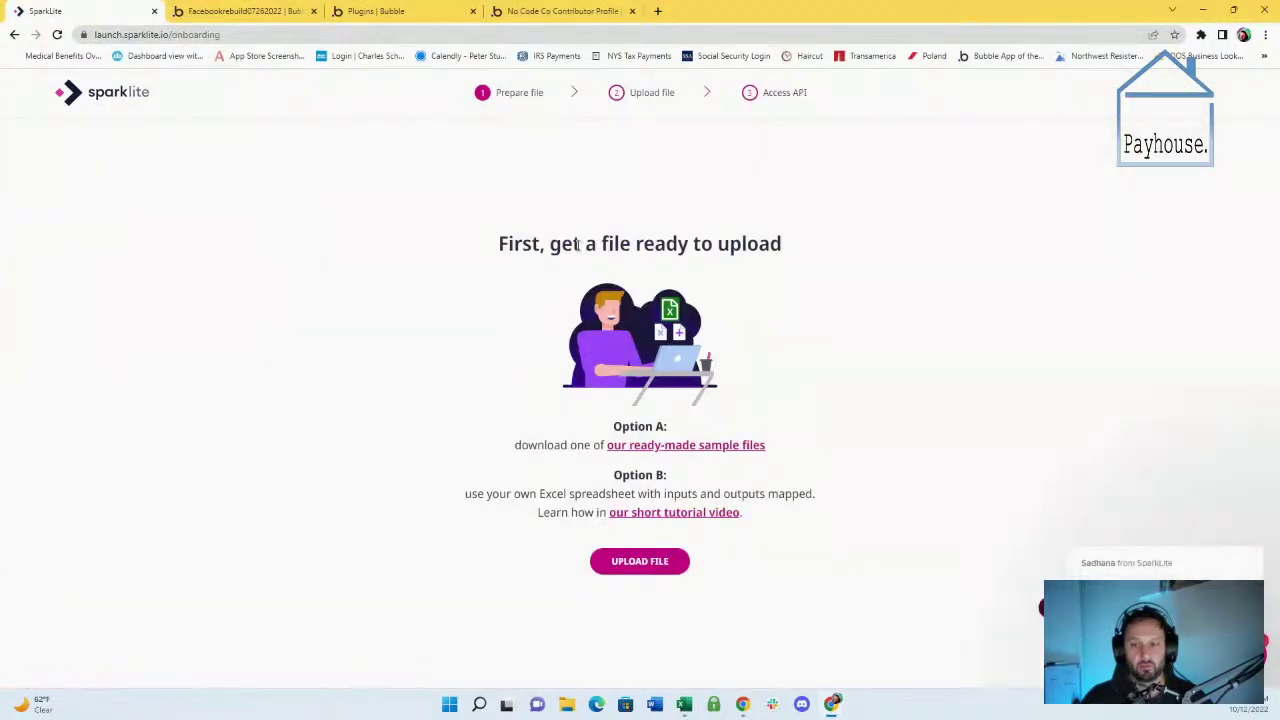
pyautogui.click(627, 562)
pyautogui.click(628, 451)
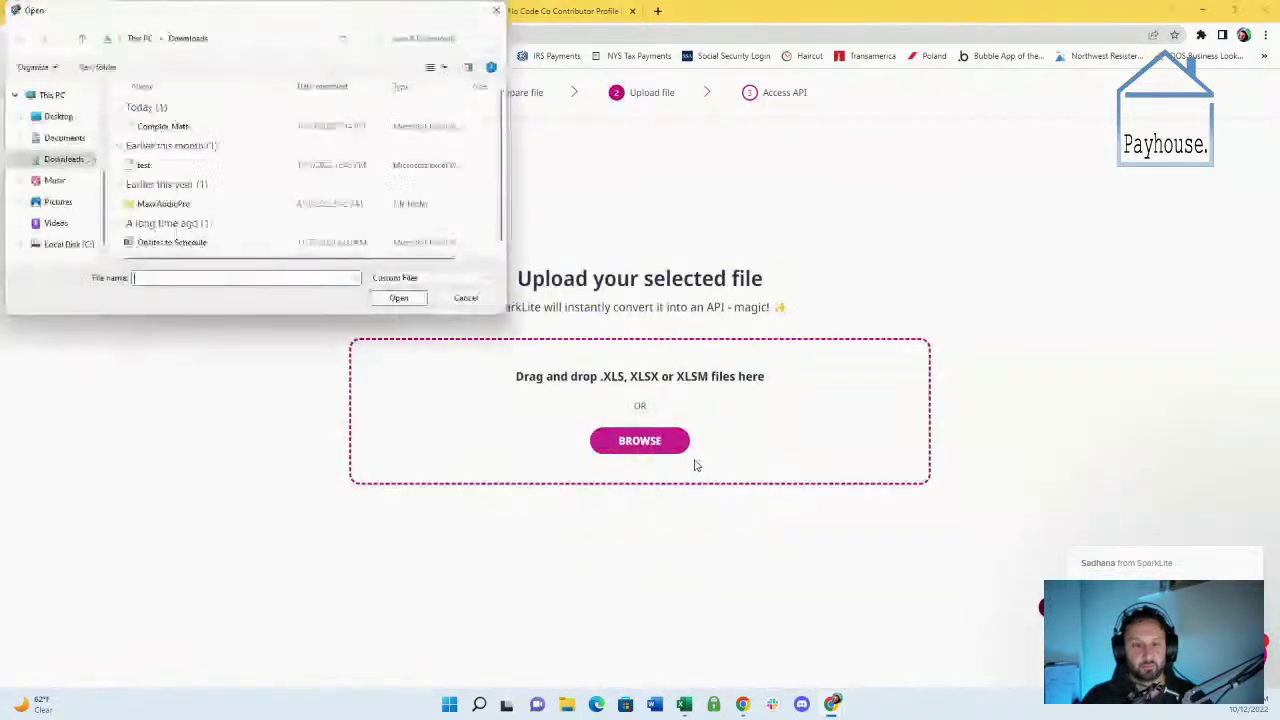
pyautogui.doubleClick(223, 127)
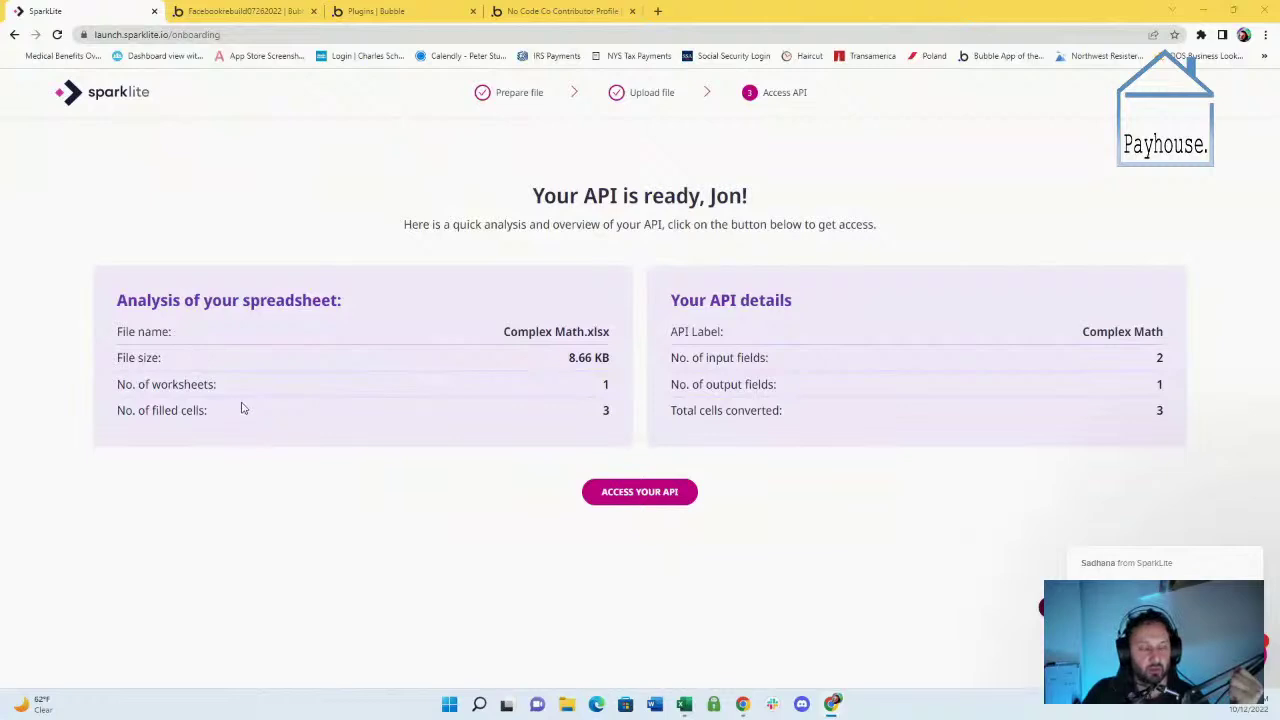
# Highlight the filled-cells count in the Complex Math summary, then go to Access Your API
pyautogui.moveTo(118, 412); pyautogui.dragTo(208, 412)
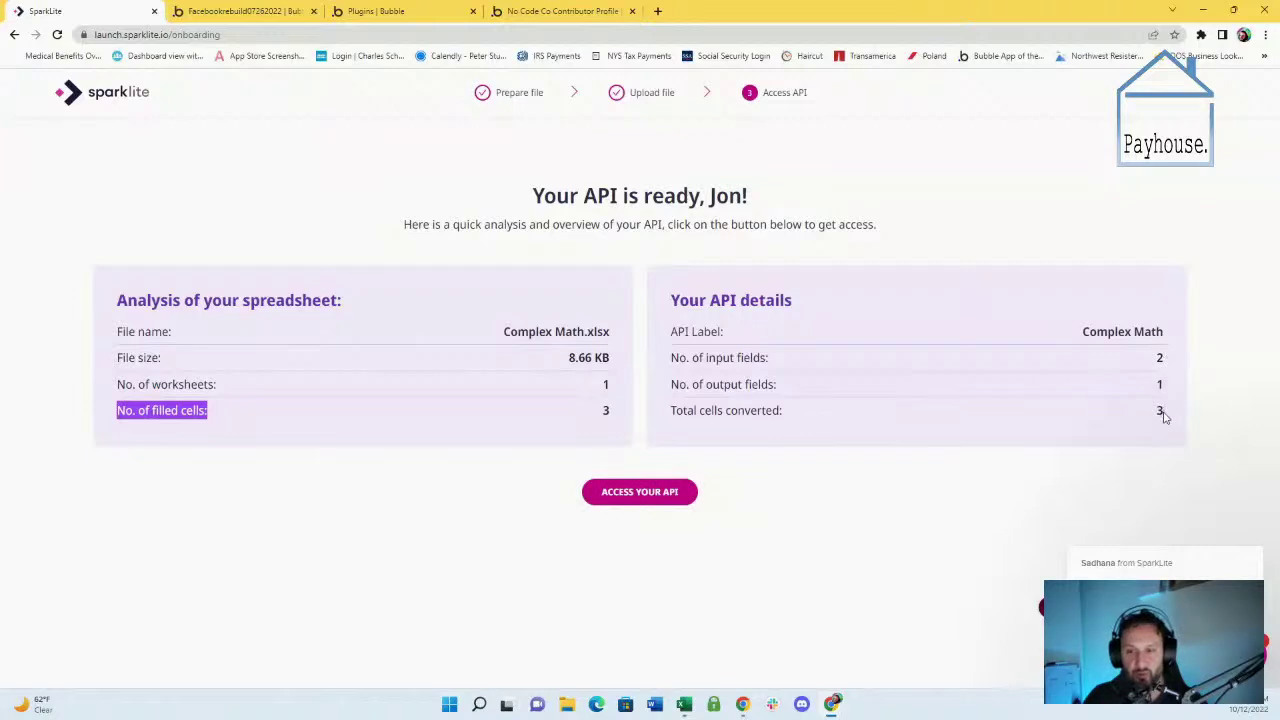
pyautogui.click(664, 498)
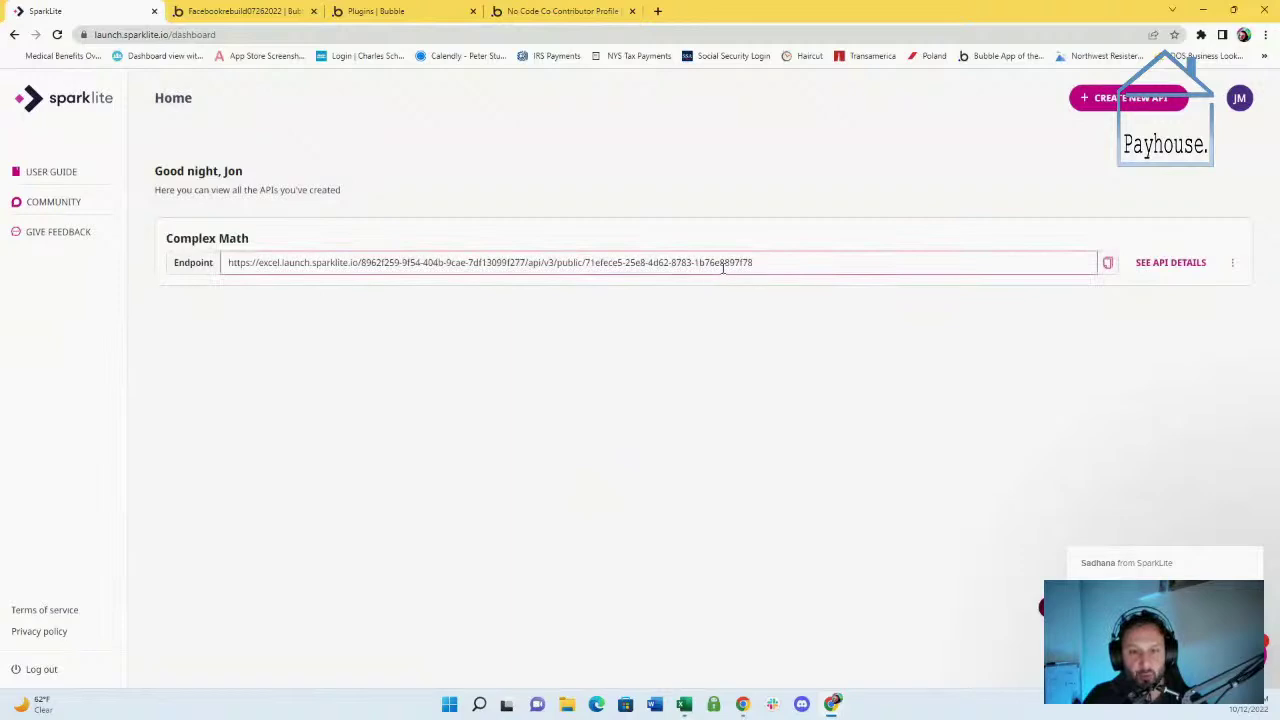
# Open the Complex Math API details and review its input parameters one and two
pyautogui.moveTo(757, 265); pyautogui.dragTo(208, 278)
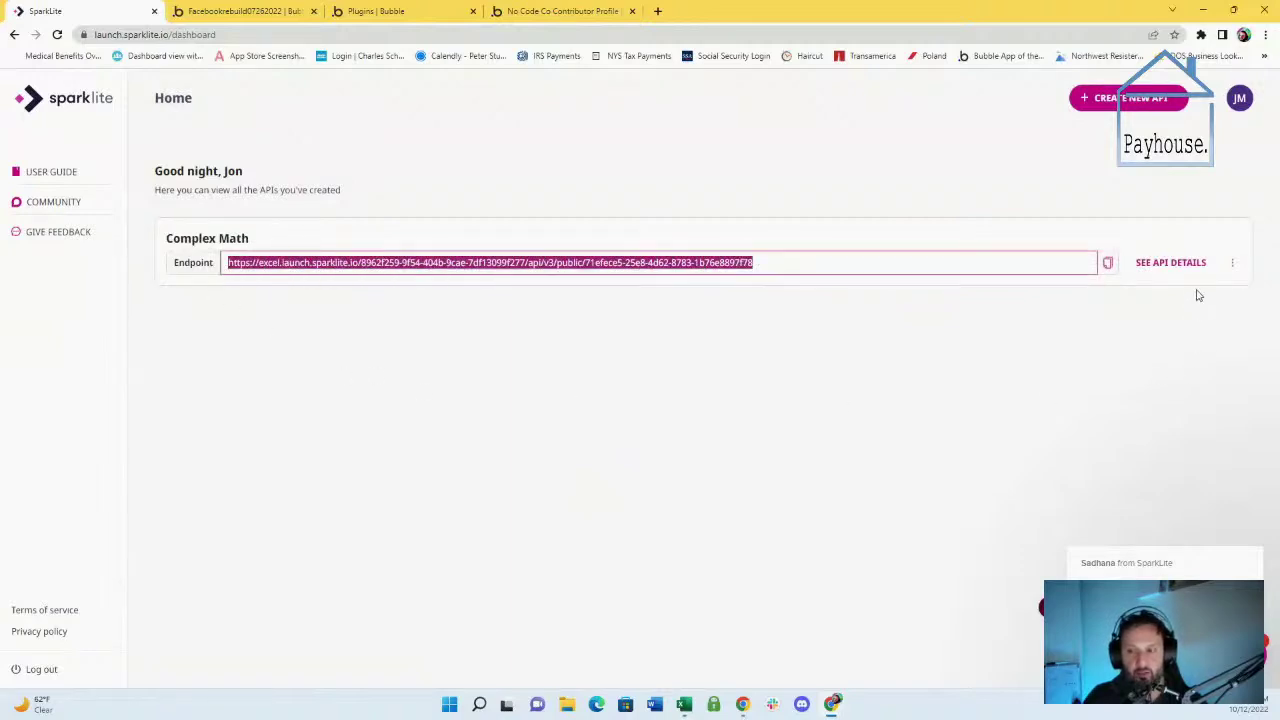
pyautogui.click(1168, 263)
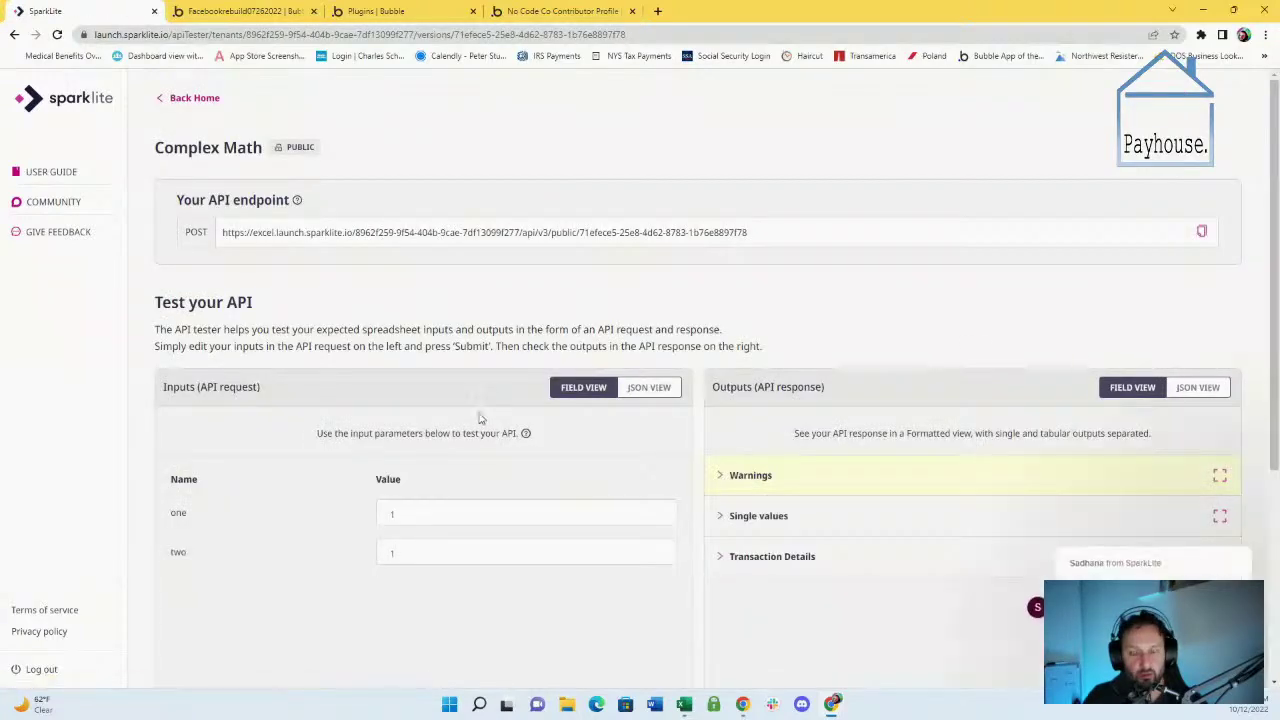
pyautogui.scroll(-1, 468, 440)
pyautogui.scroll(-1, 466, 443)
pyautogui.scroll(-1, 466, 450)
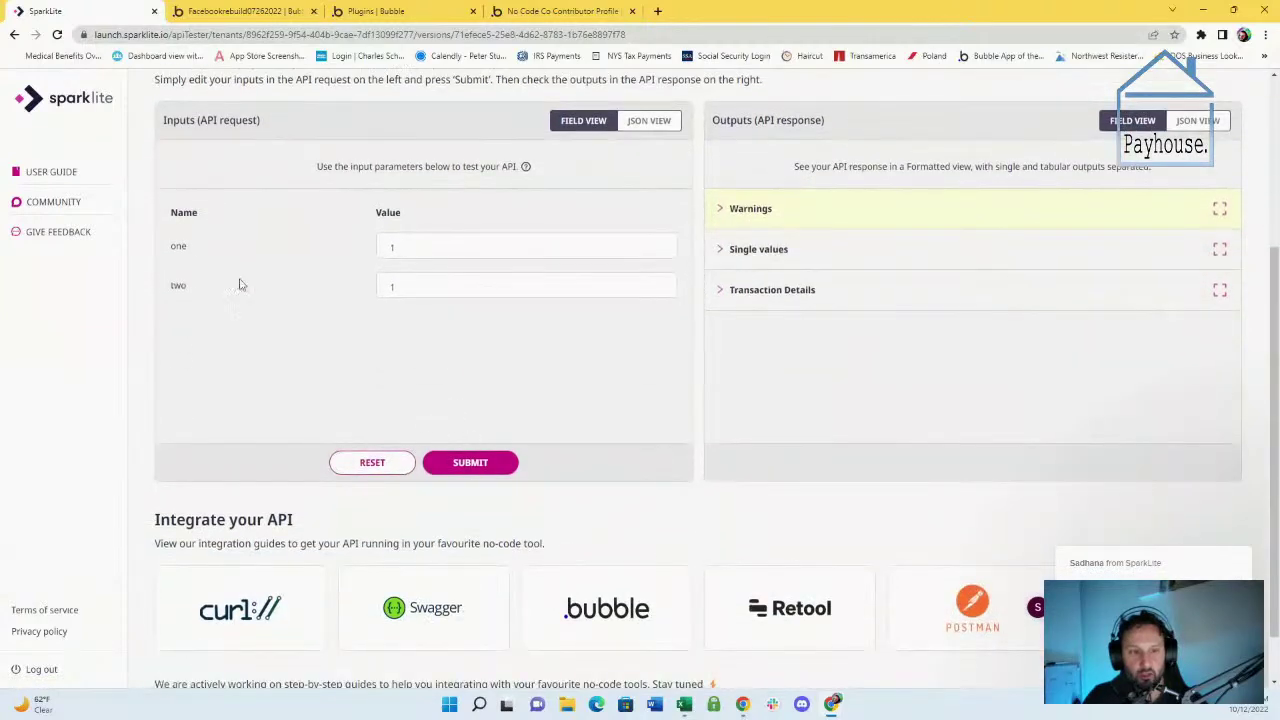
pyautogui.doubleClick(178, 246)
pyautogui.doubleClick(178, 286)
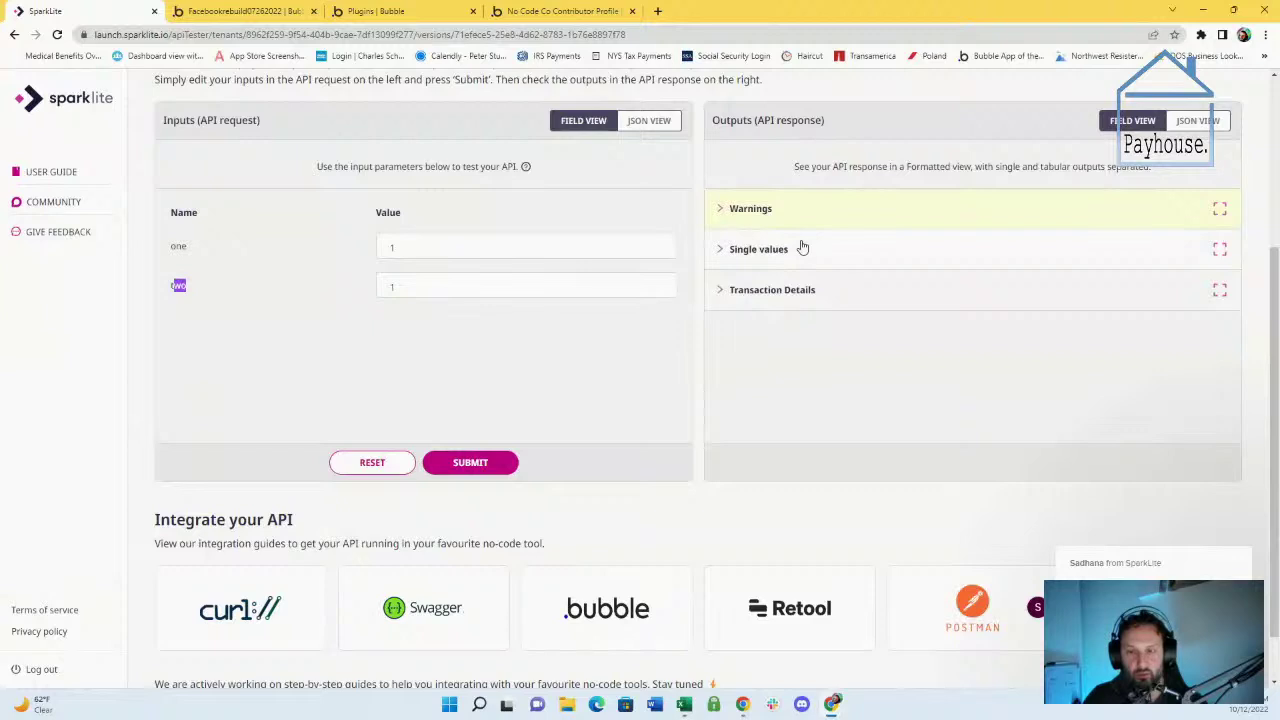
# Send a test request, then set input two to 3 and submit to get result 6
pyautogui.moveTo(491, 244); pyautogui.dragTo(263, 257)
pyautogui.write('3')
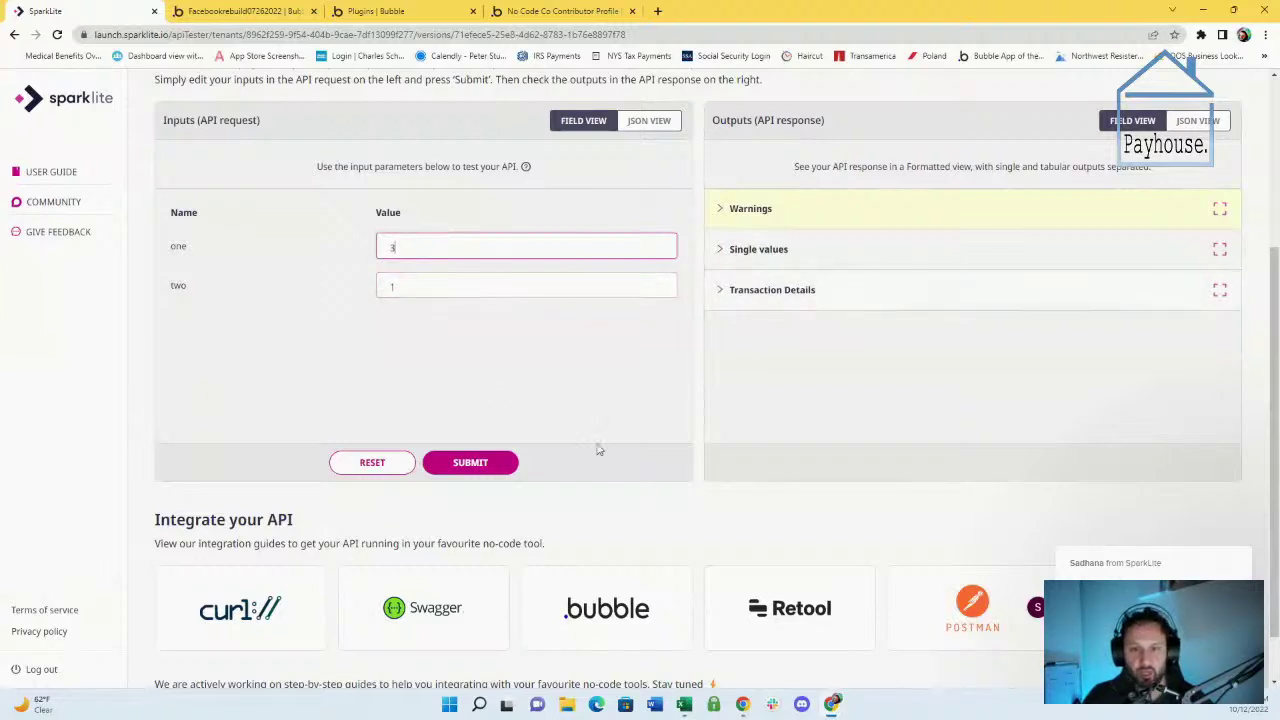
pyautogui.click(492, 472)
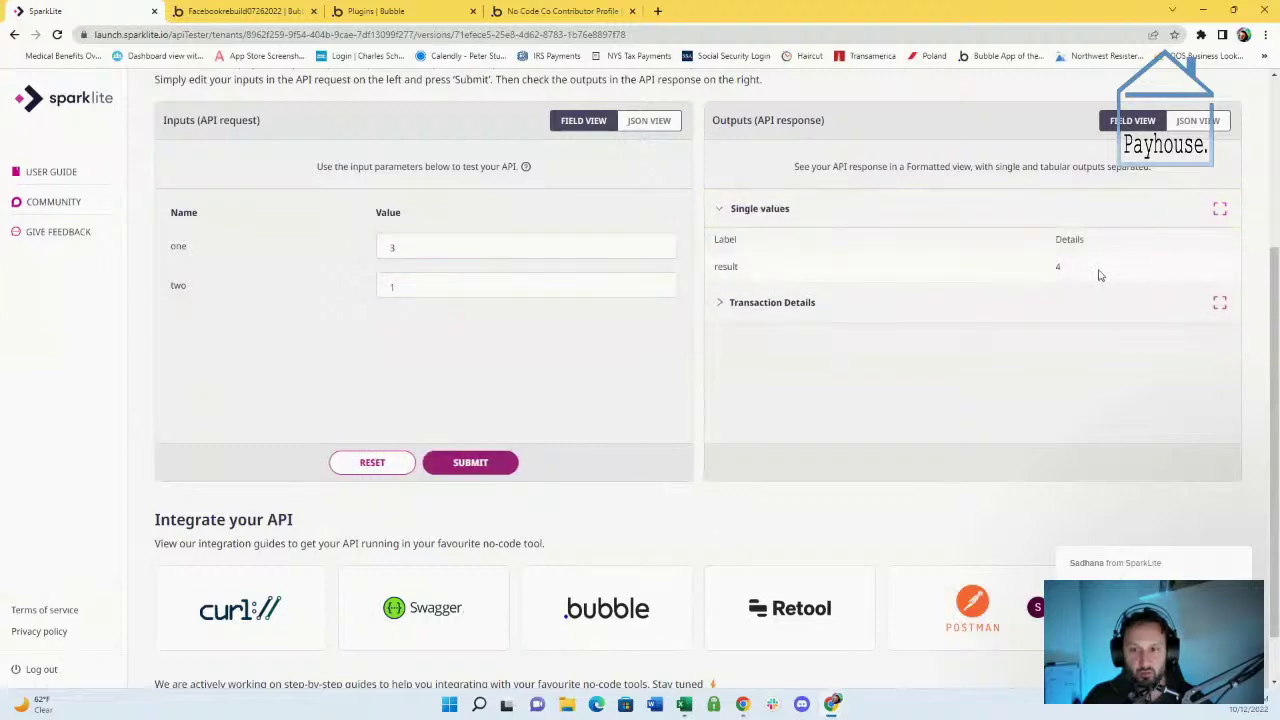
pyautogui.moveTo(469, 254); pyautogui.dragTo(287, 259)
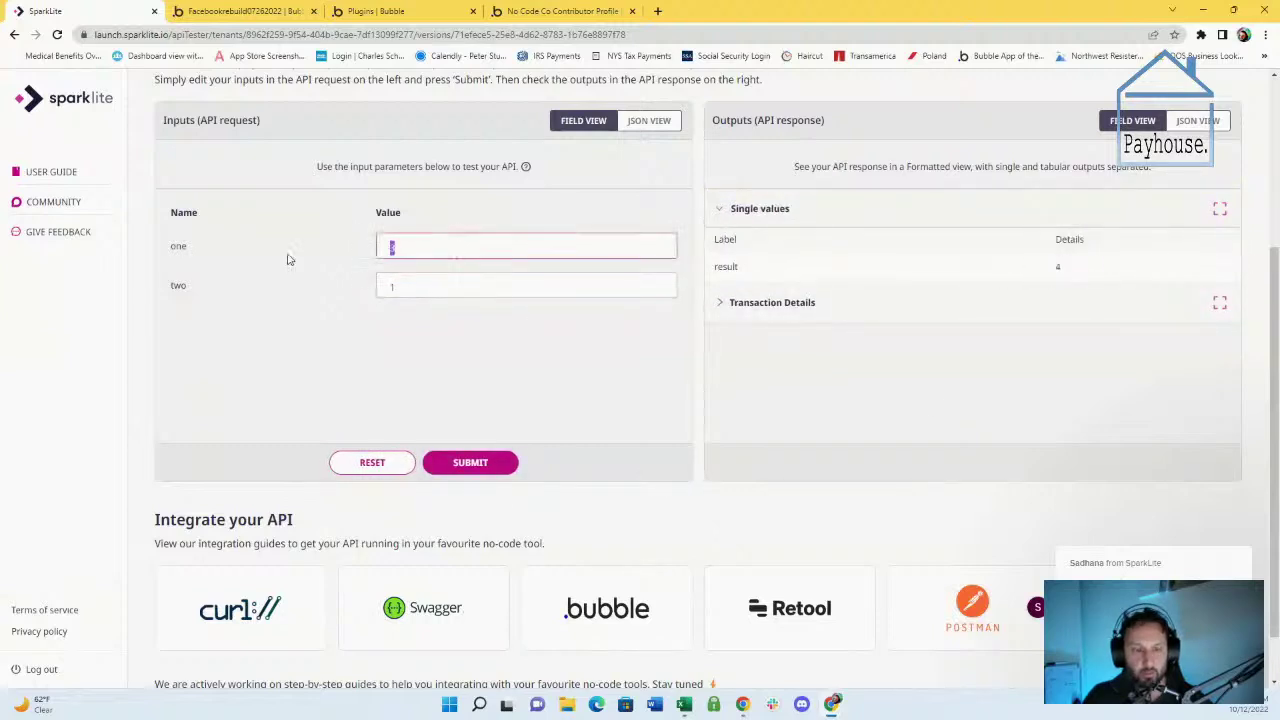
pyautogui.press('Tab')
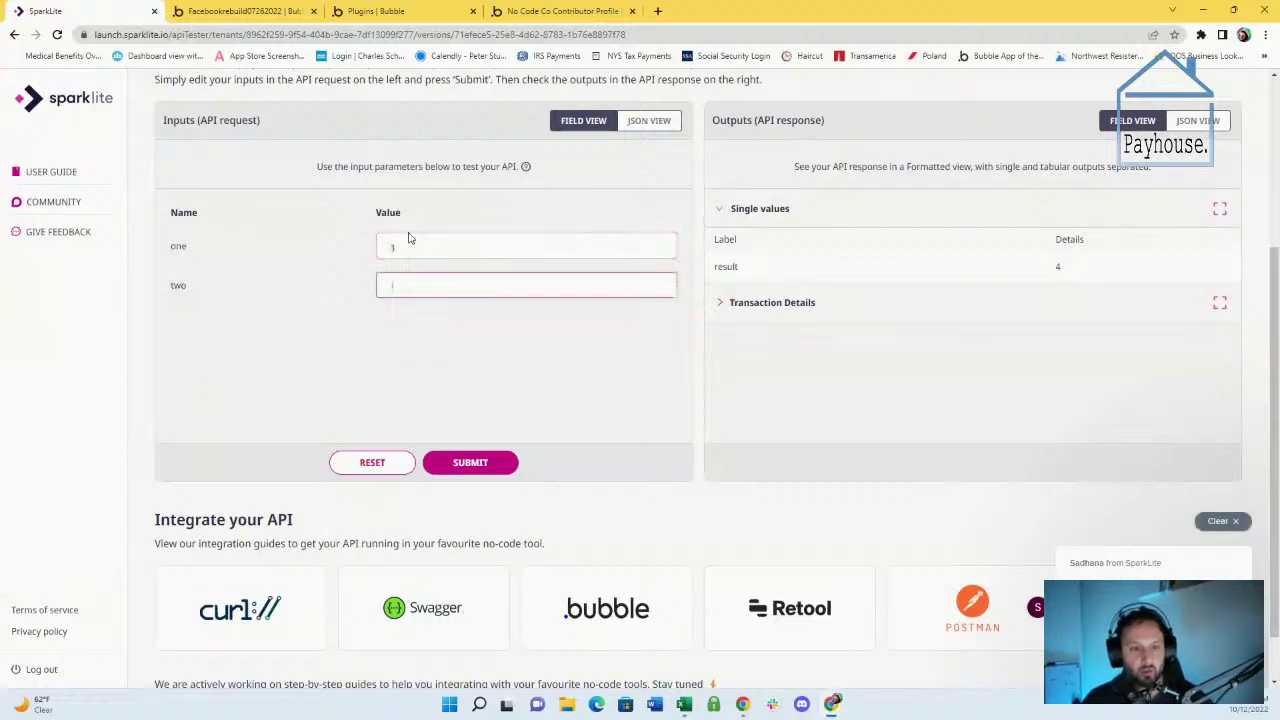
pyautogui.moveTo(440, 247); pyautogui.dragTo(276, 231)
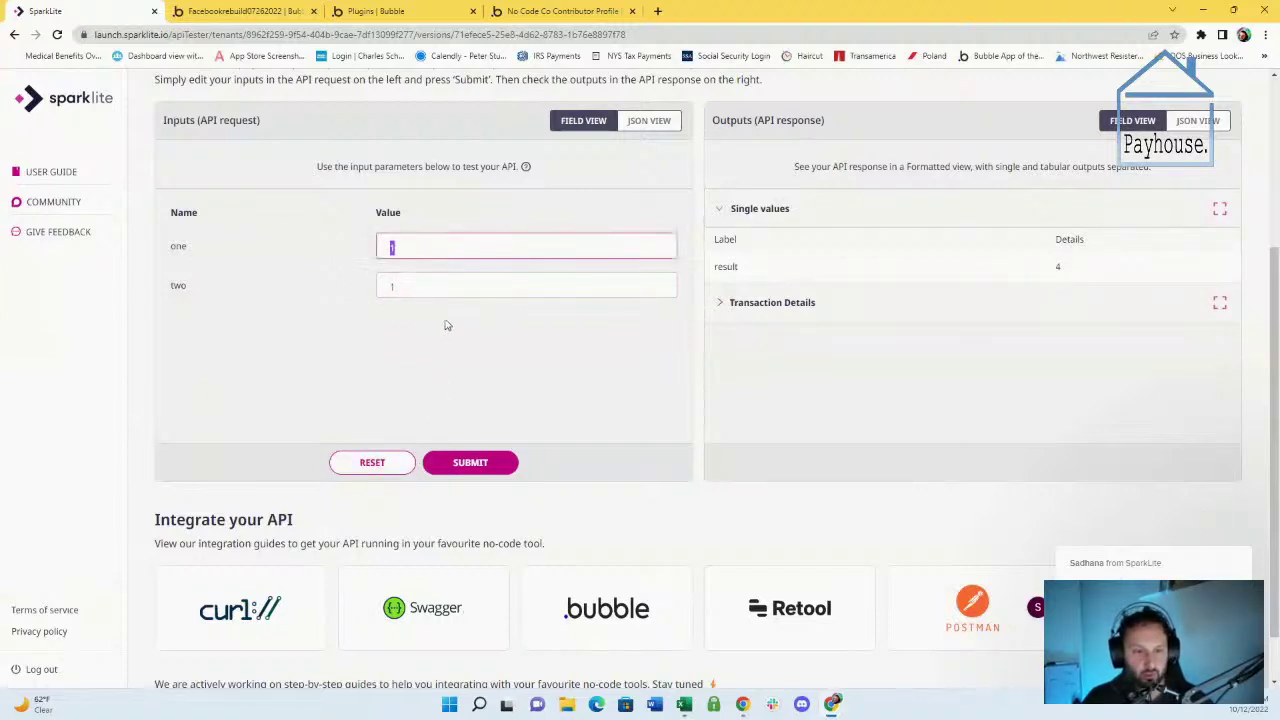
pyautogui.press('Tab')
pyautogui.write('3')
pyautogui.click(444, 464)
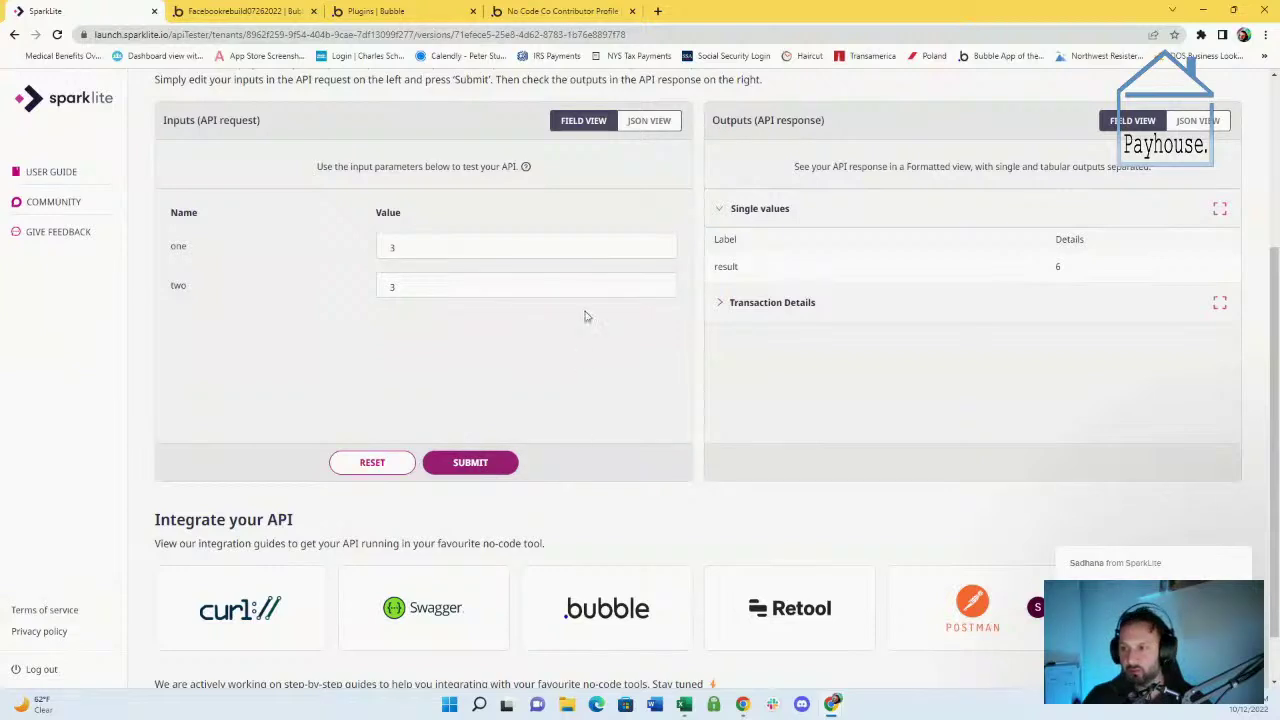
# Reset the inputs, set both one and two to 3, submit, and inspect the result value
pyautogui.click(372, 462)
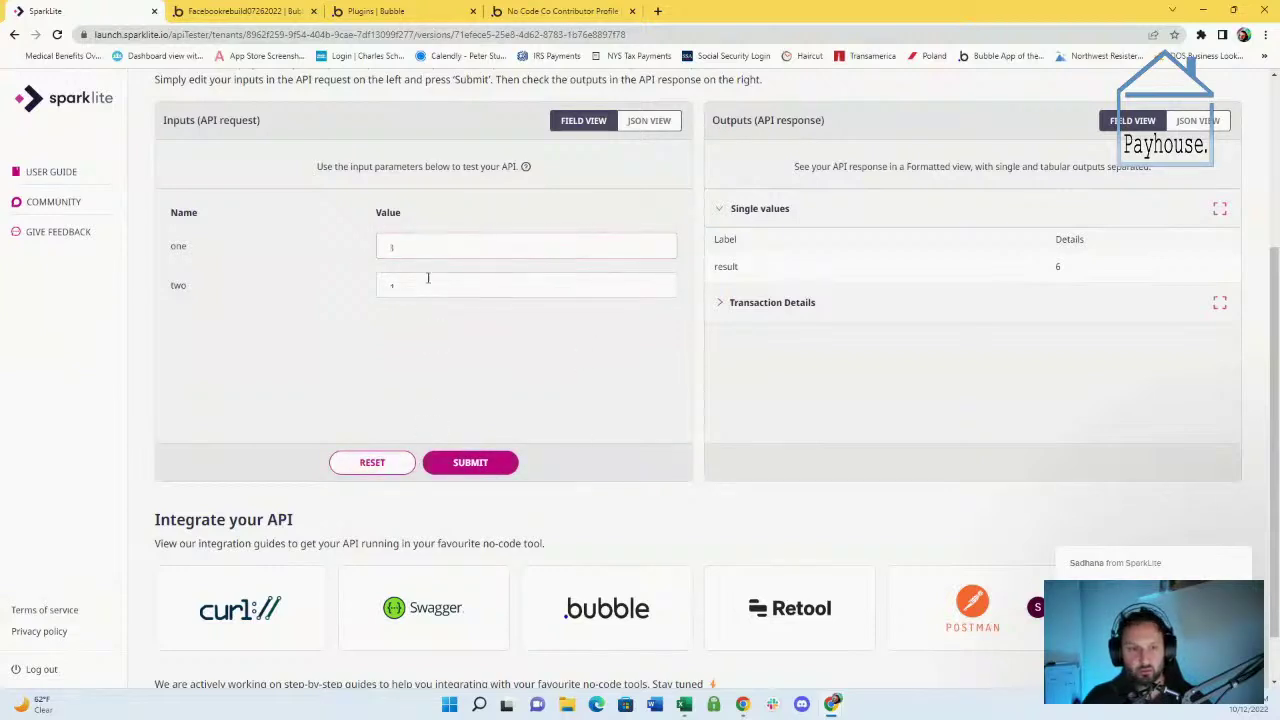
pyautogui.moveTo(431, 250); pyautogui.dragTo(331, 243)
pyautogui.write('3')
pyautogui.moveTo(425, 290); pyautogui.dragTo(366, 297)
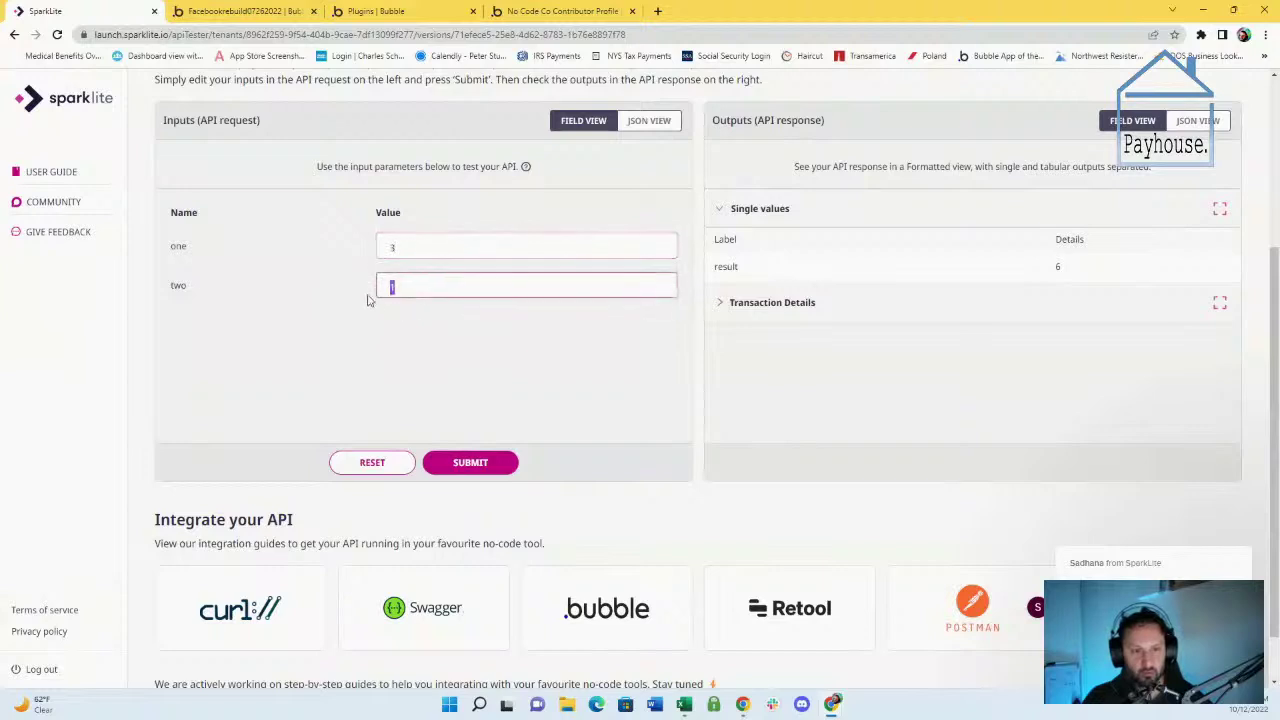
pyautogui.write('3')
pyautogui.click(457, 457)
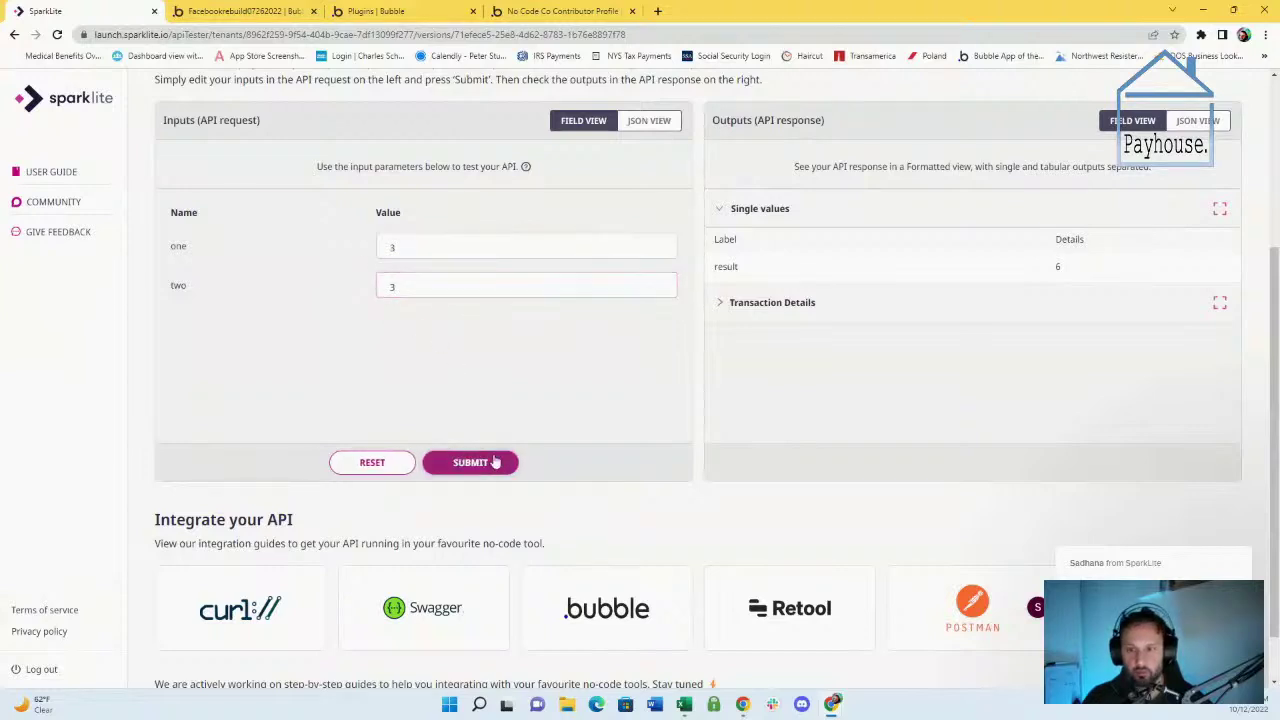
pyautogui.click(780, 304)
pyautogui.click(749, 250)
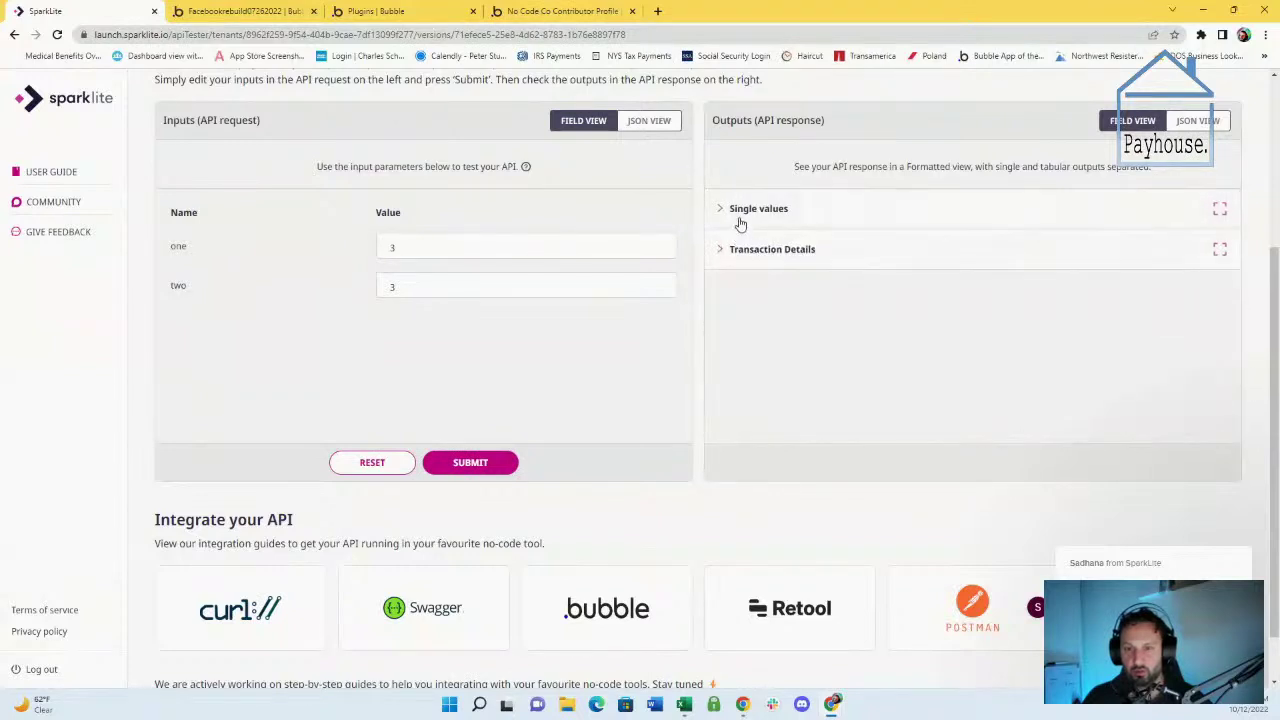
pyautogui.click(740, 218)
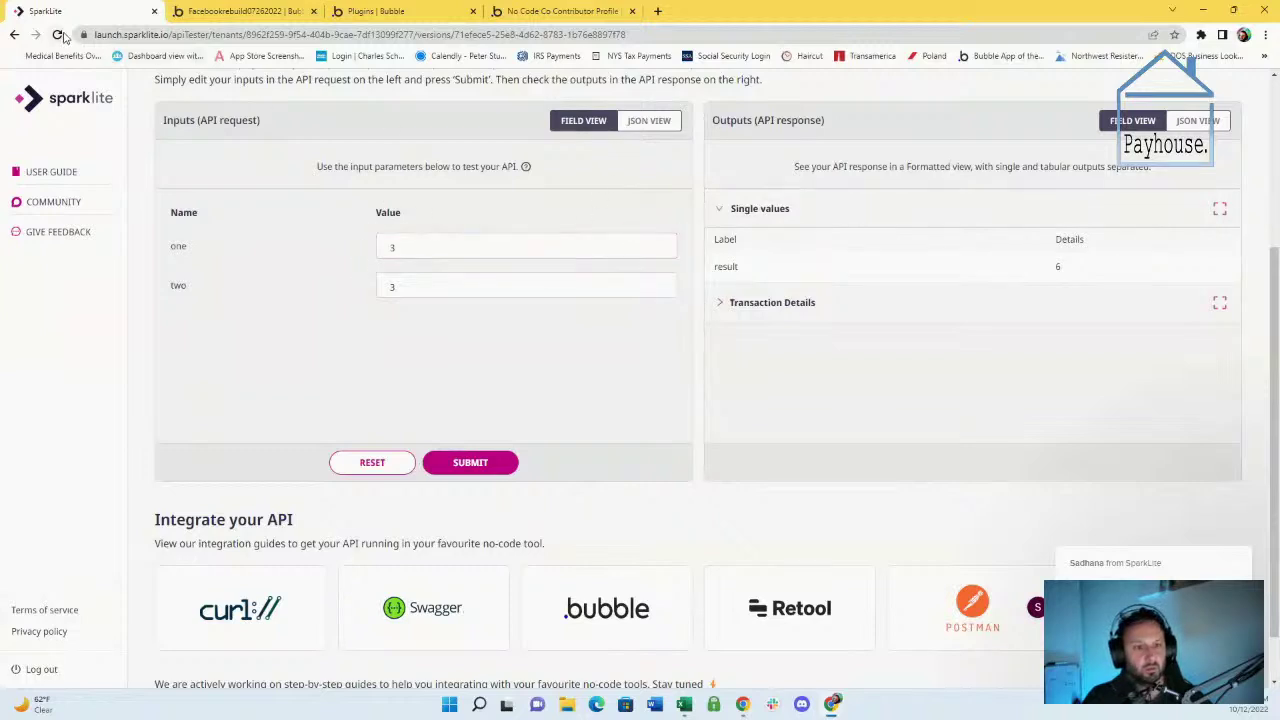
# Reset the test inputs to 1 and 1 and view the response as raw JSON
pyautogui.click(385, 472)
pyautogui.doubleClick(385, 472)
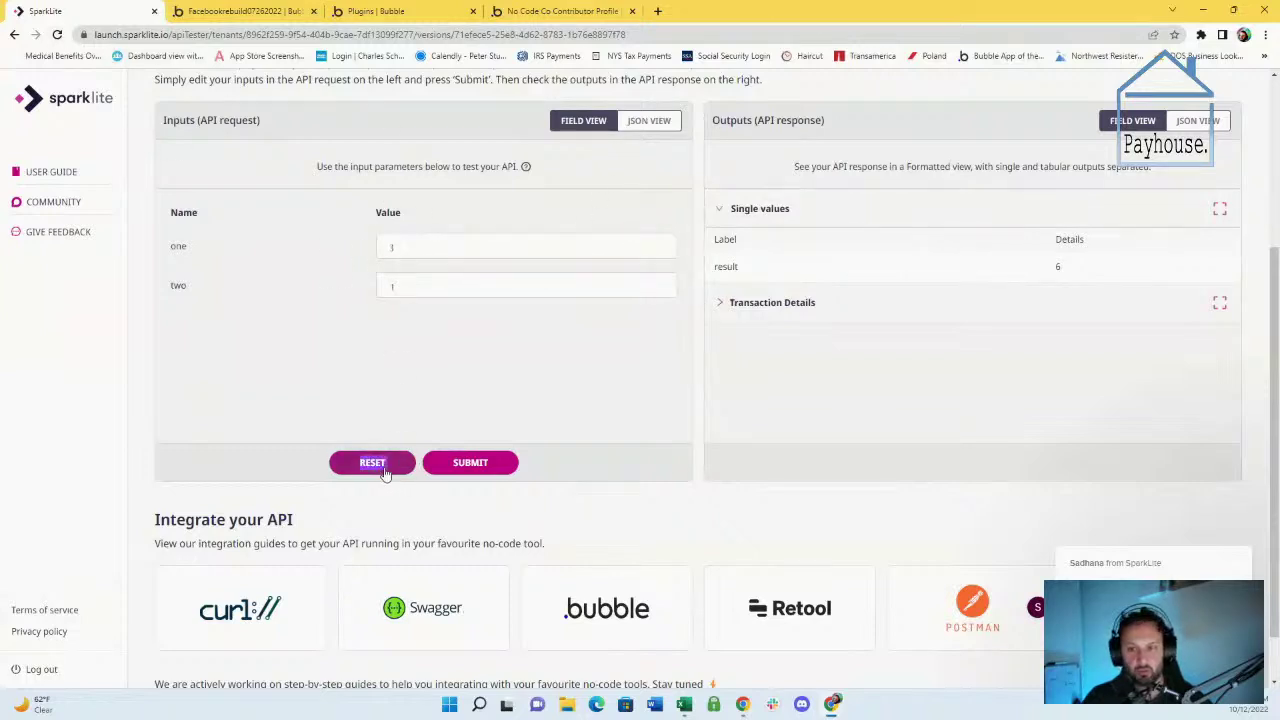
pyautogui.click(1197, 121)
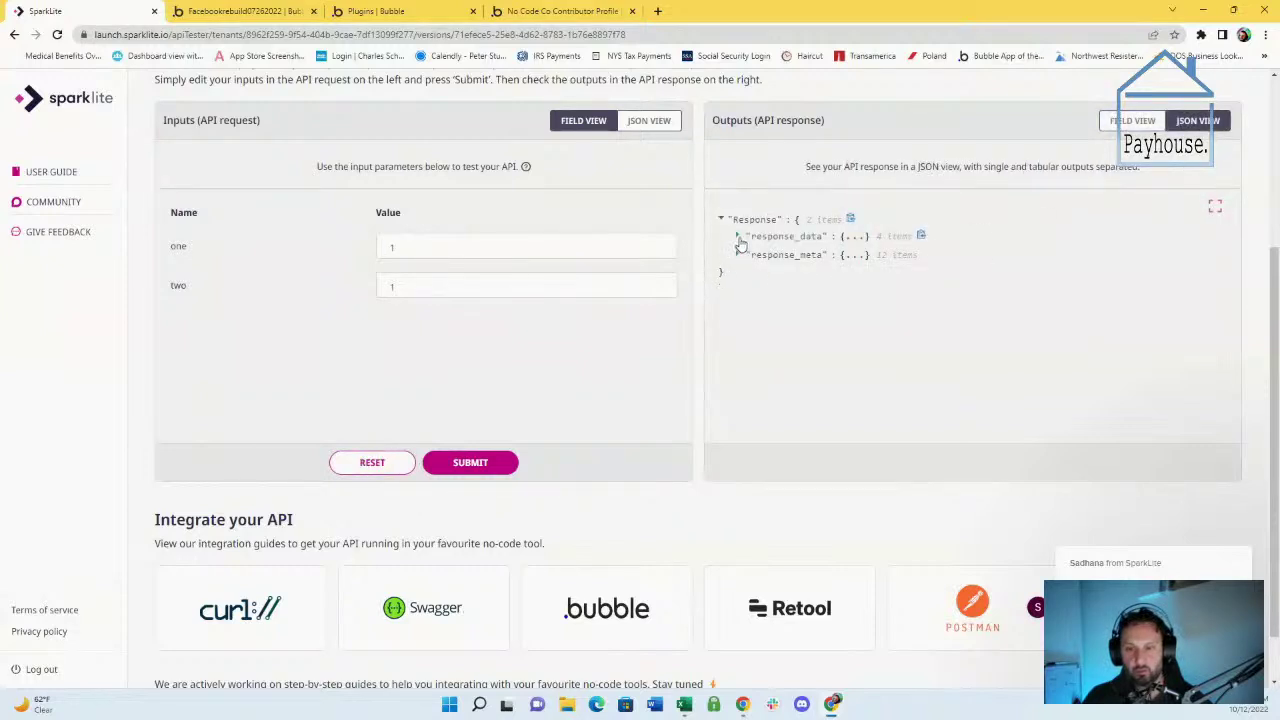
# Expand response_data and response_meta, submit with inputs 1 and 1, and return to the formatted view
pyautogui.click(738, 238)
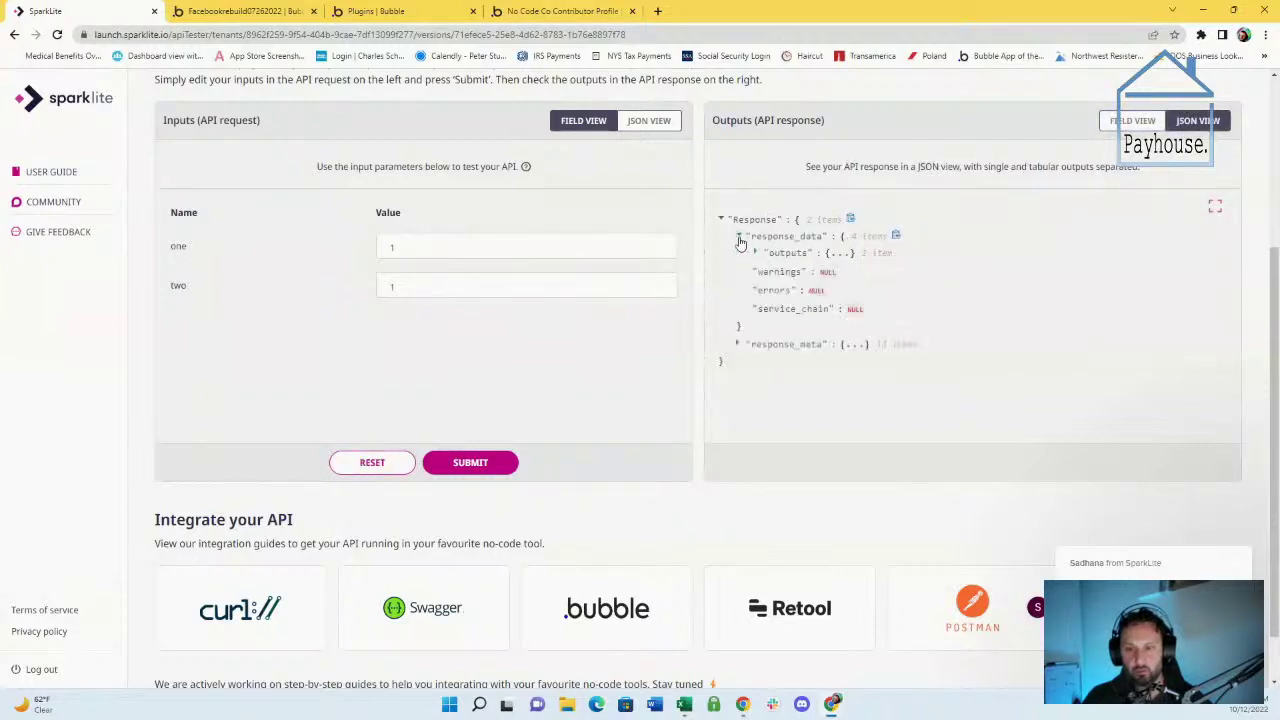
pyautogui.click(738, 343)
pyautogui.scroll(-2, 741, 362)
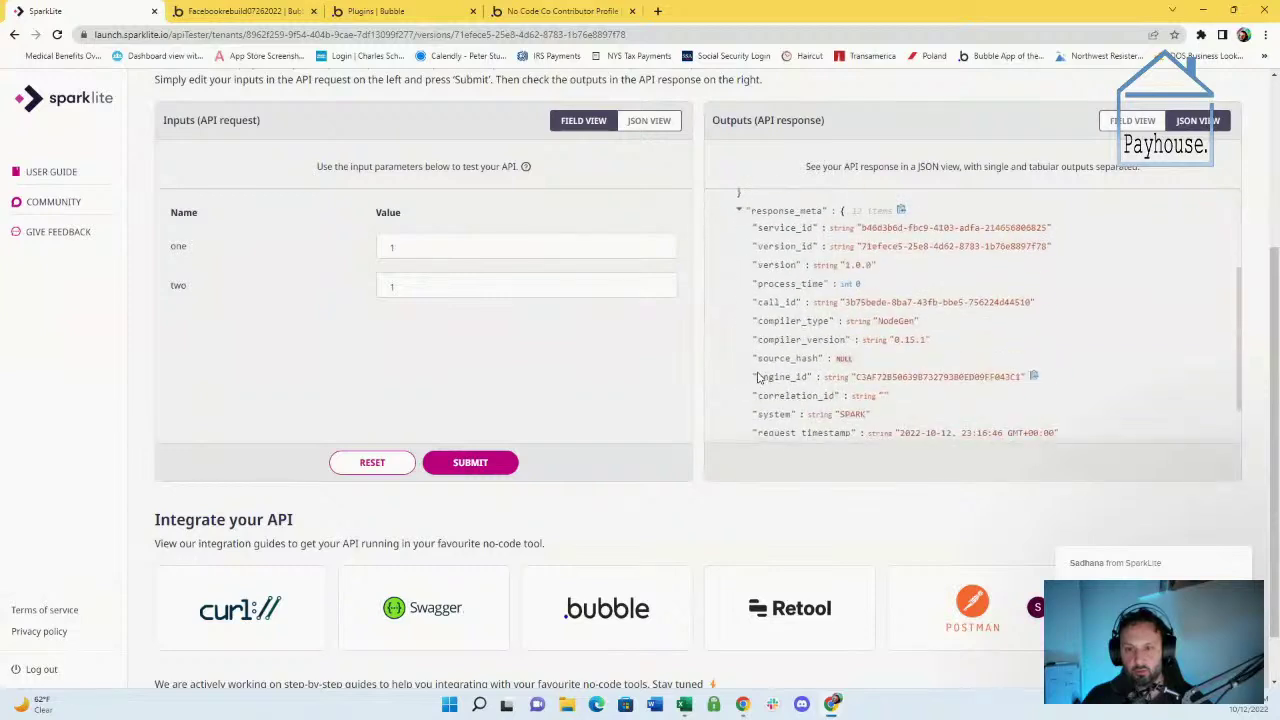
pyautogui.scroll(-1, 757, 377)
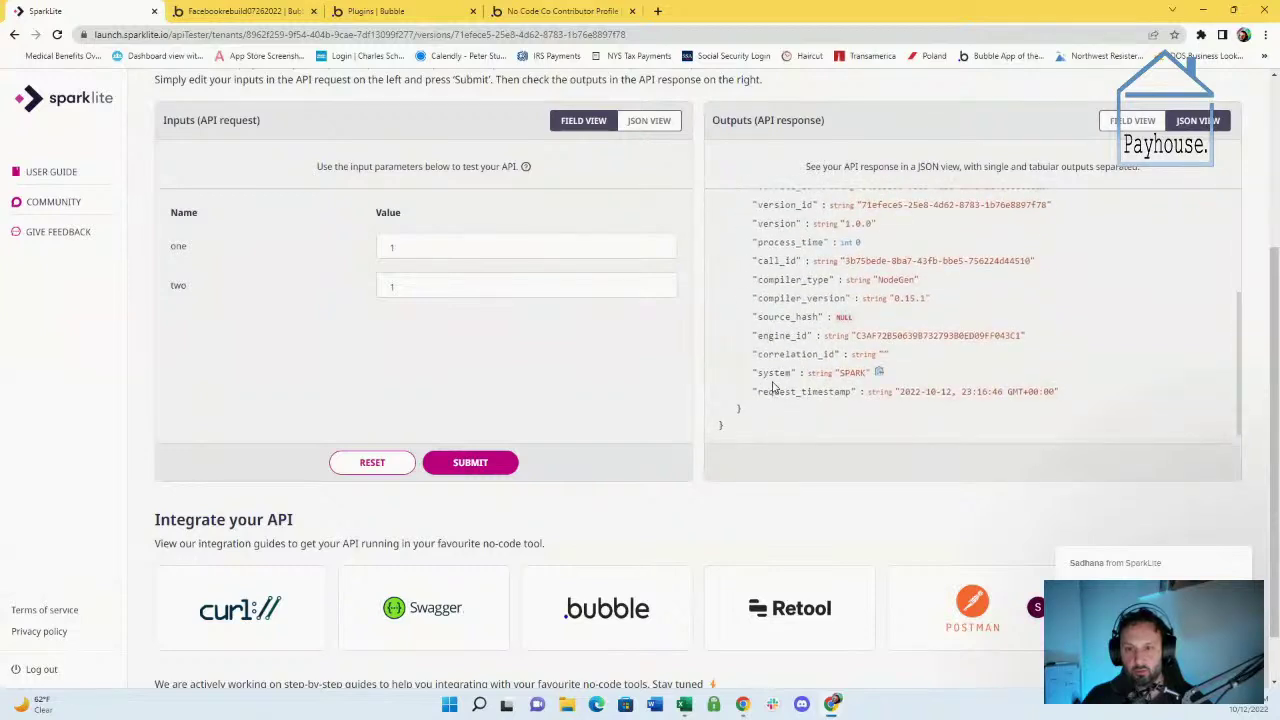
pyautogui.click(470, 462)
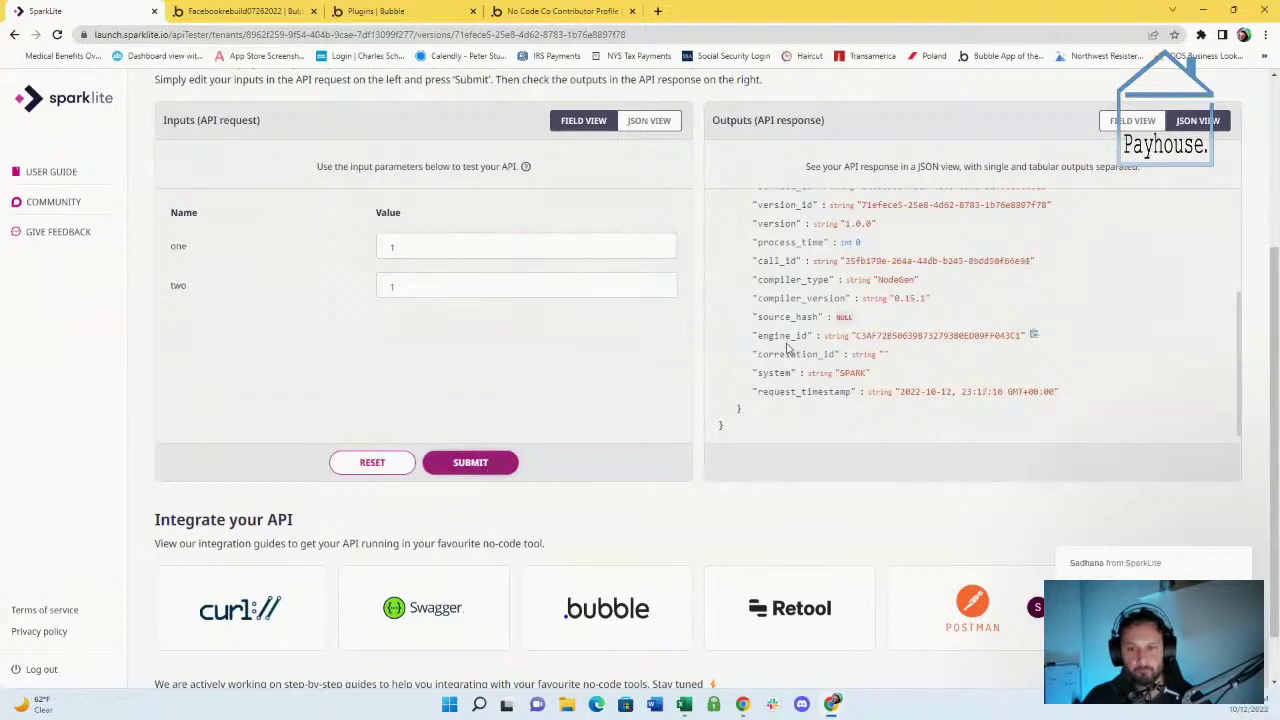
pyautogui.click(1130, 121)
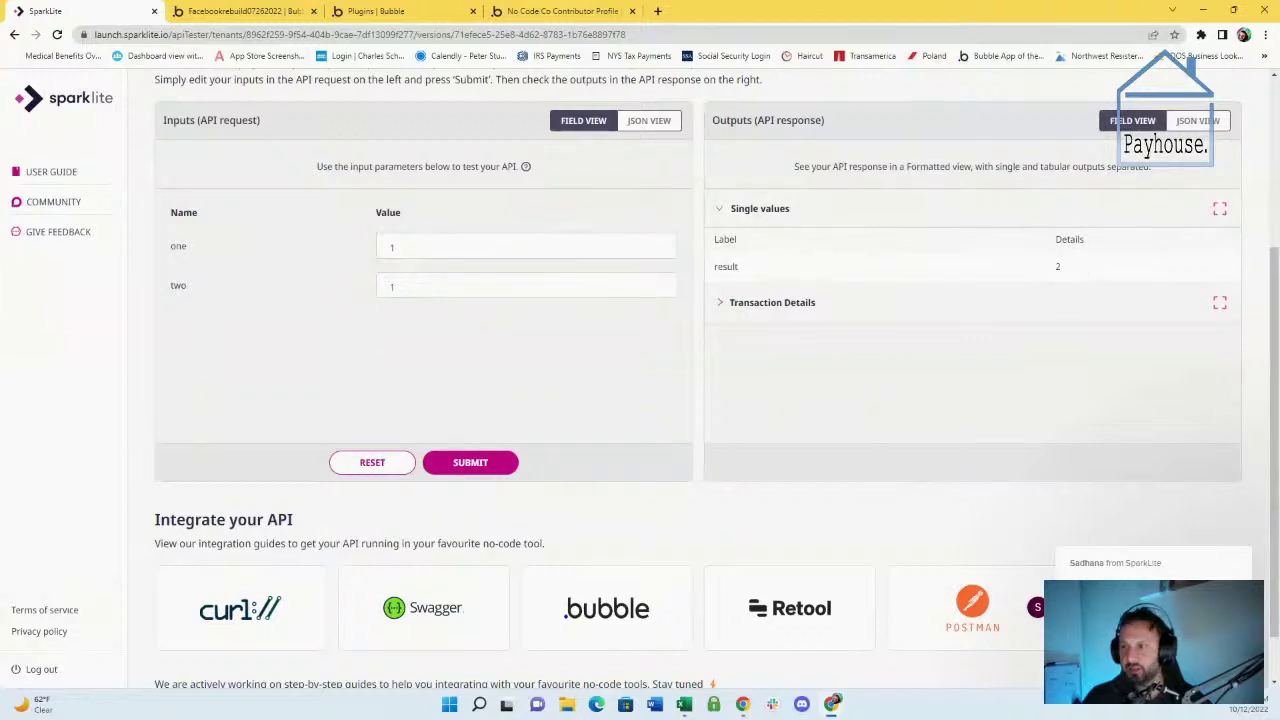
# Compare against cell C1 in the Complex Math Excel workbook
pyautogui.click(683, 705)
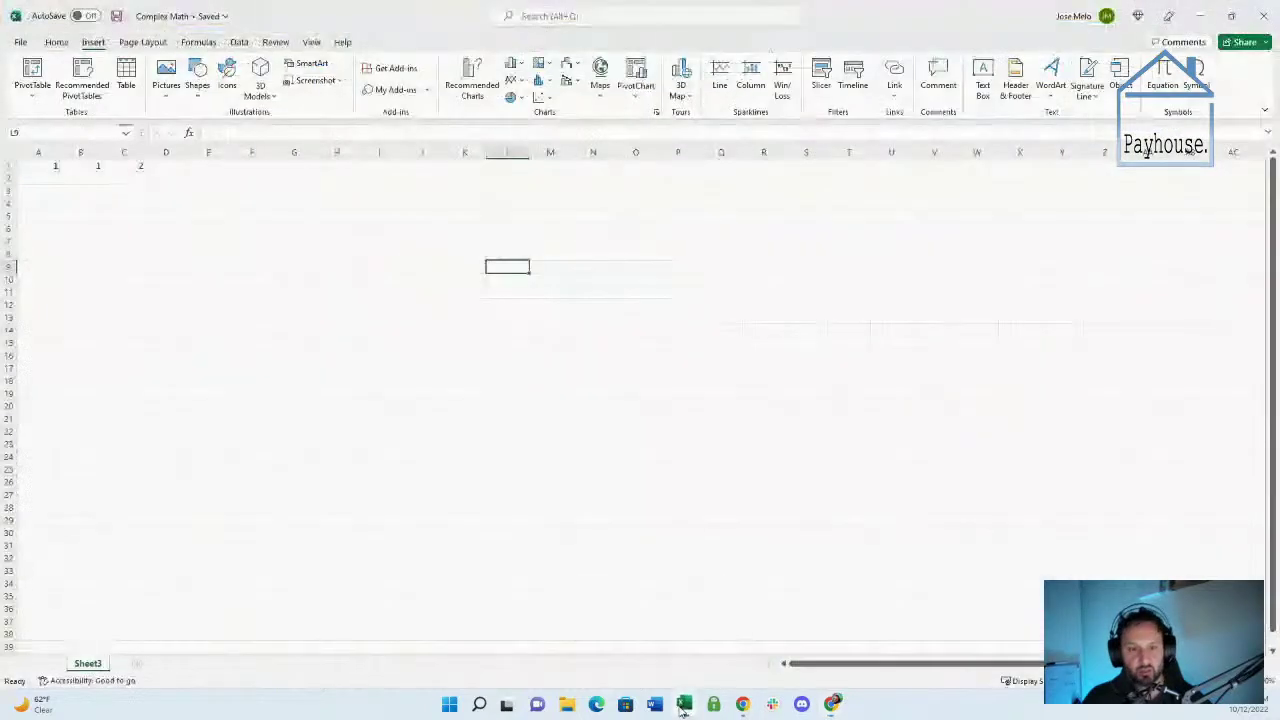
pyautogui.click(140, 166)
pyautogui.click(1199, 16)
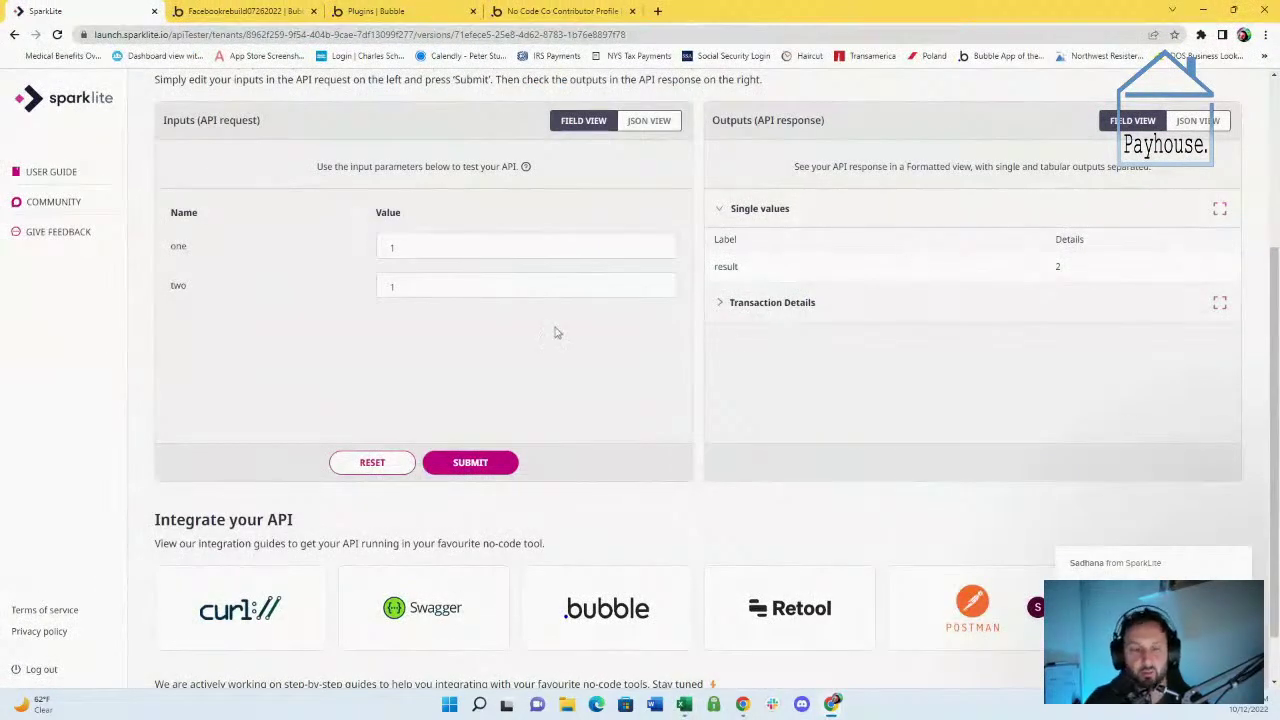
# Change input one to 4 and submit, returning a result of 5
pyautogui.doubleClick(437, 248)
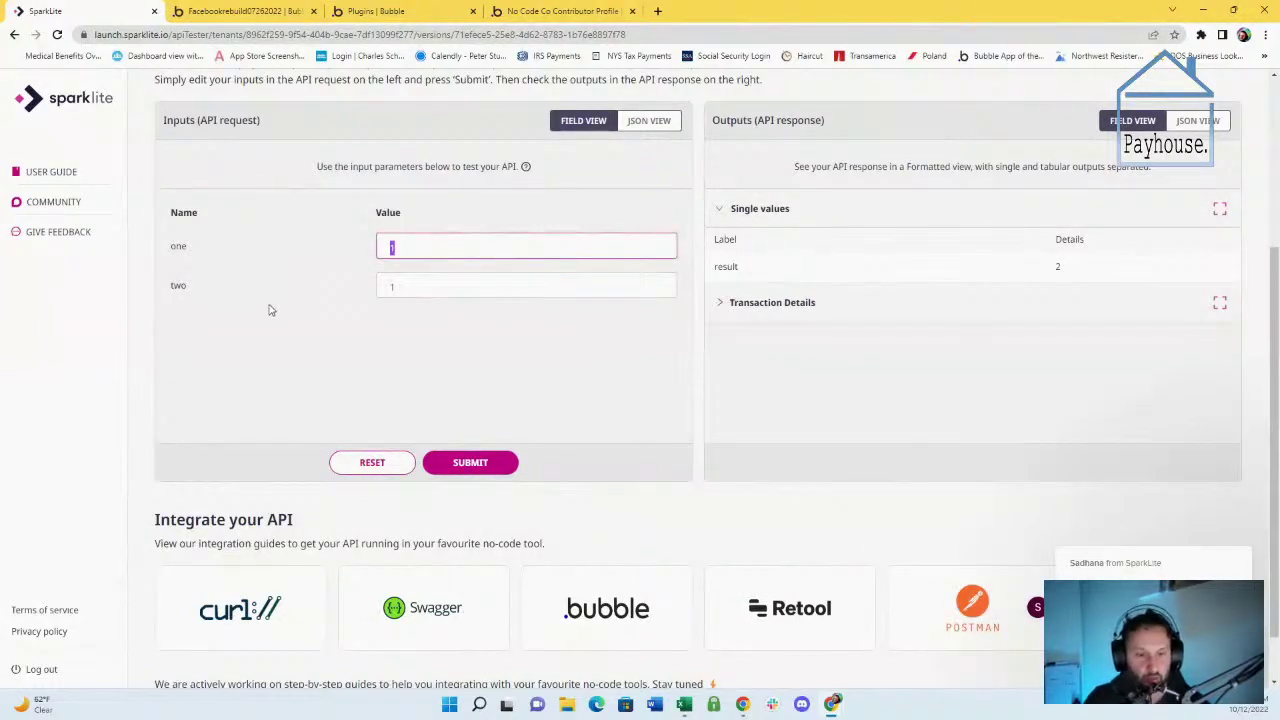
pyautogui.write('4')
pyautogui.click(458, 468)
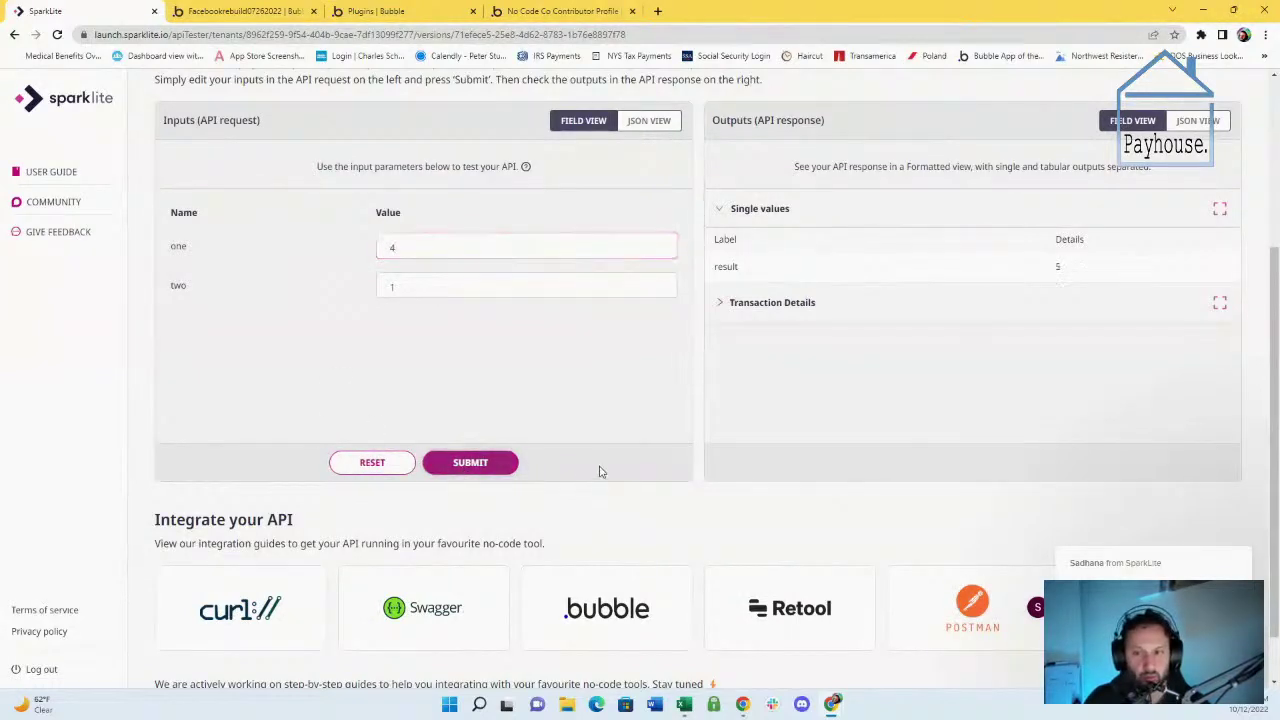
pyautogui.scroll(3, 914, 289)
pyautogui.scroll(-2, 949, 437)
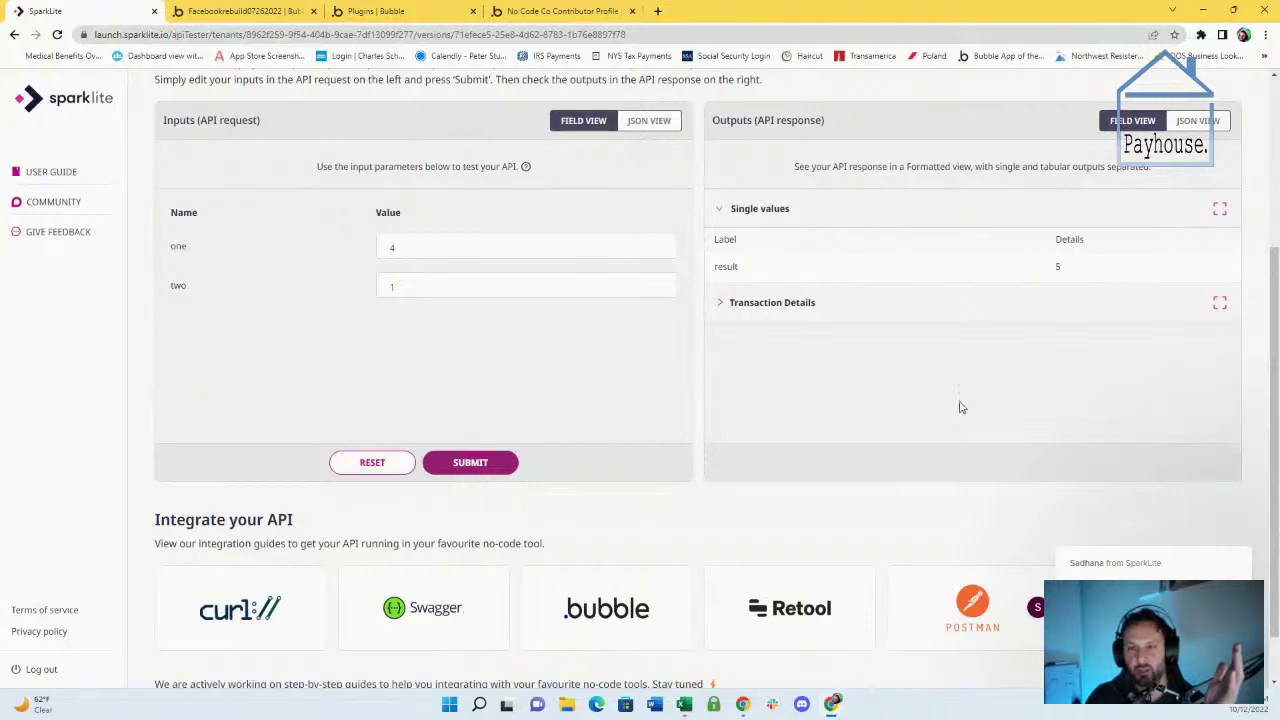
pyautogui.scroll(2, 960, 407)
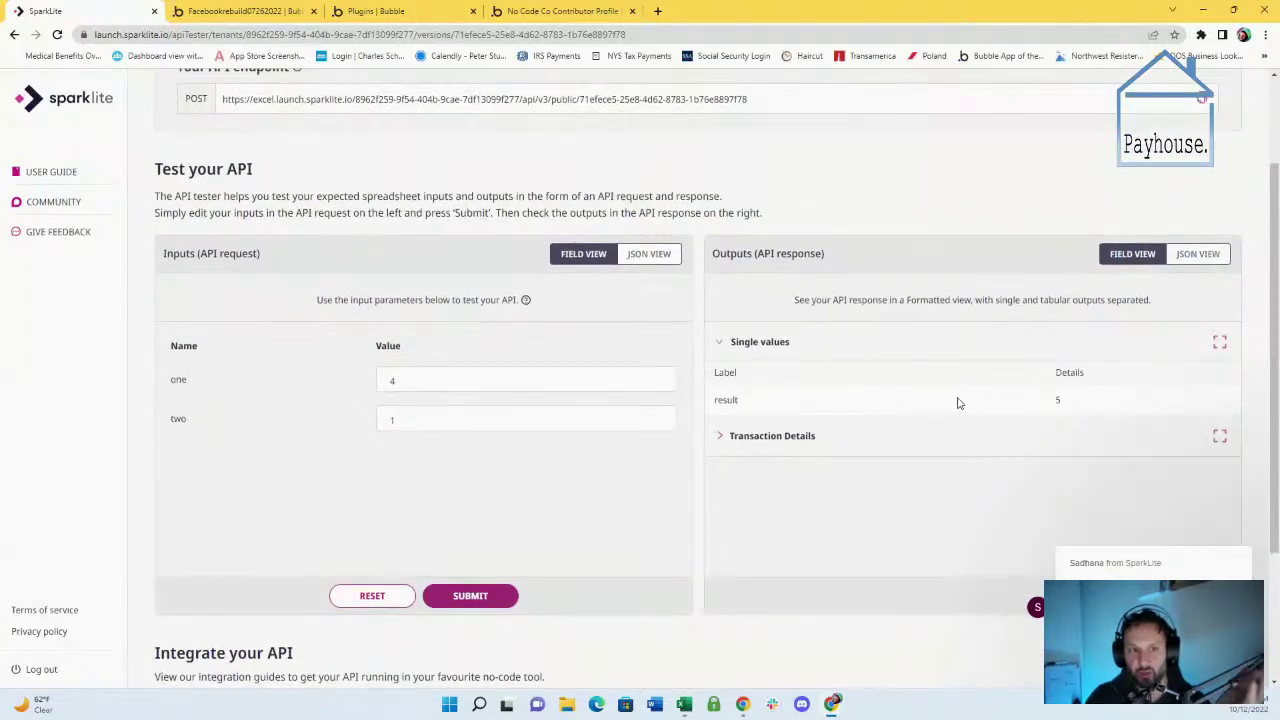
pyautogui.scroll(1, 957, 402)
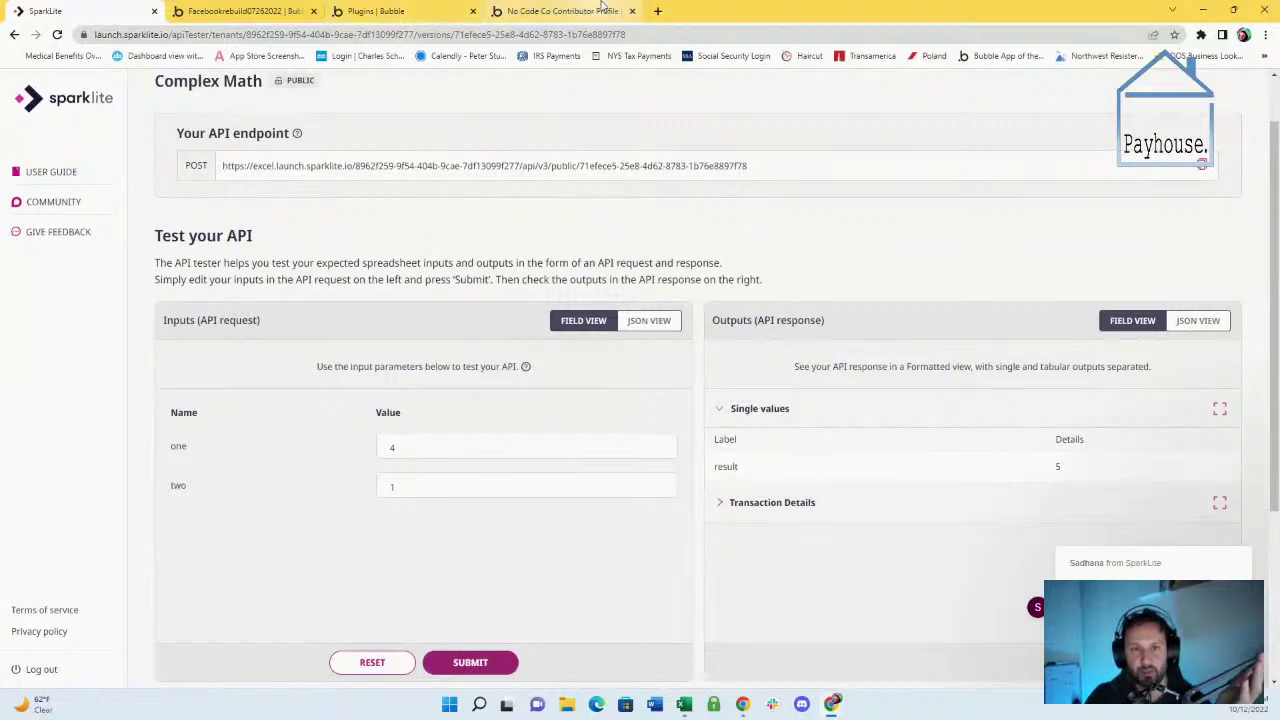
pyautogui.moveTo(596, 14)
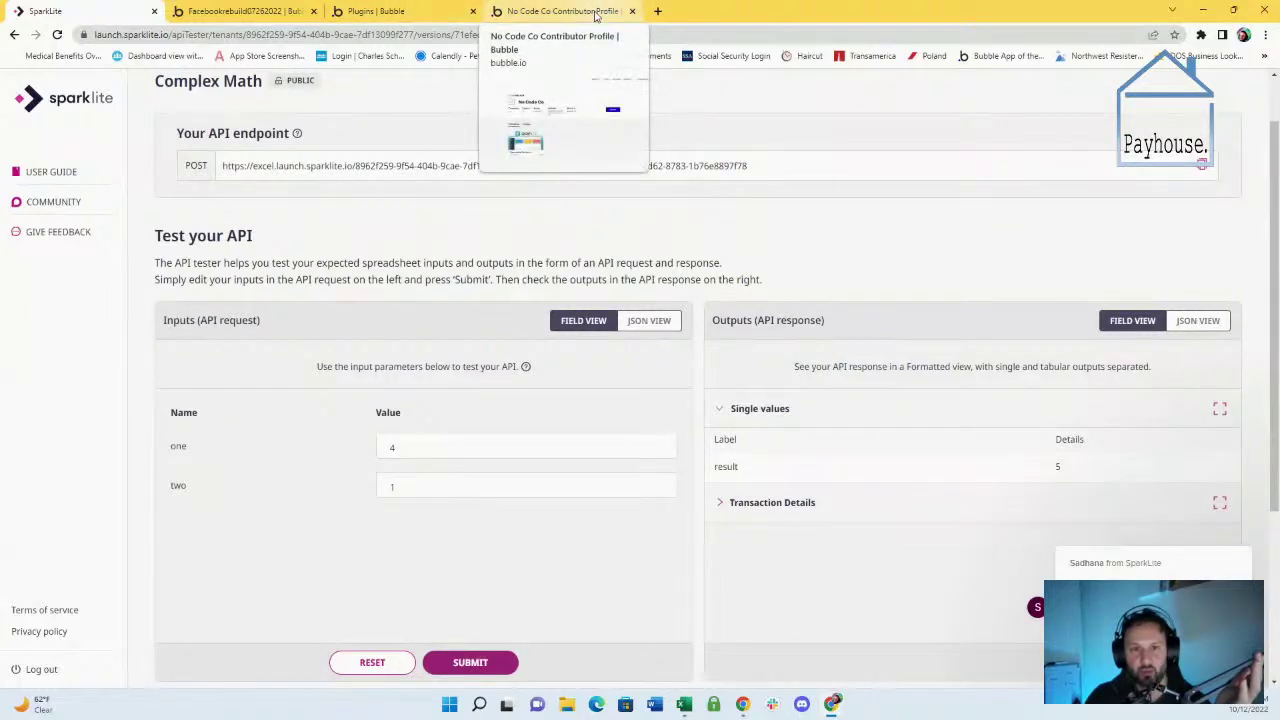
# Close the extra tabs, select the installed SparkLite API plugin, and search new plugins for 'spa'
pyautogui.click(632, 12)
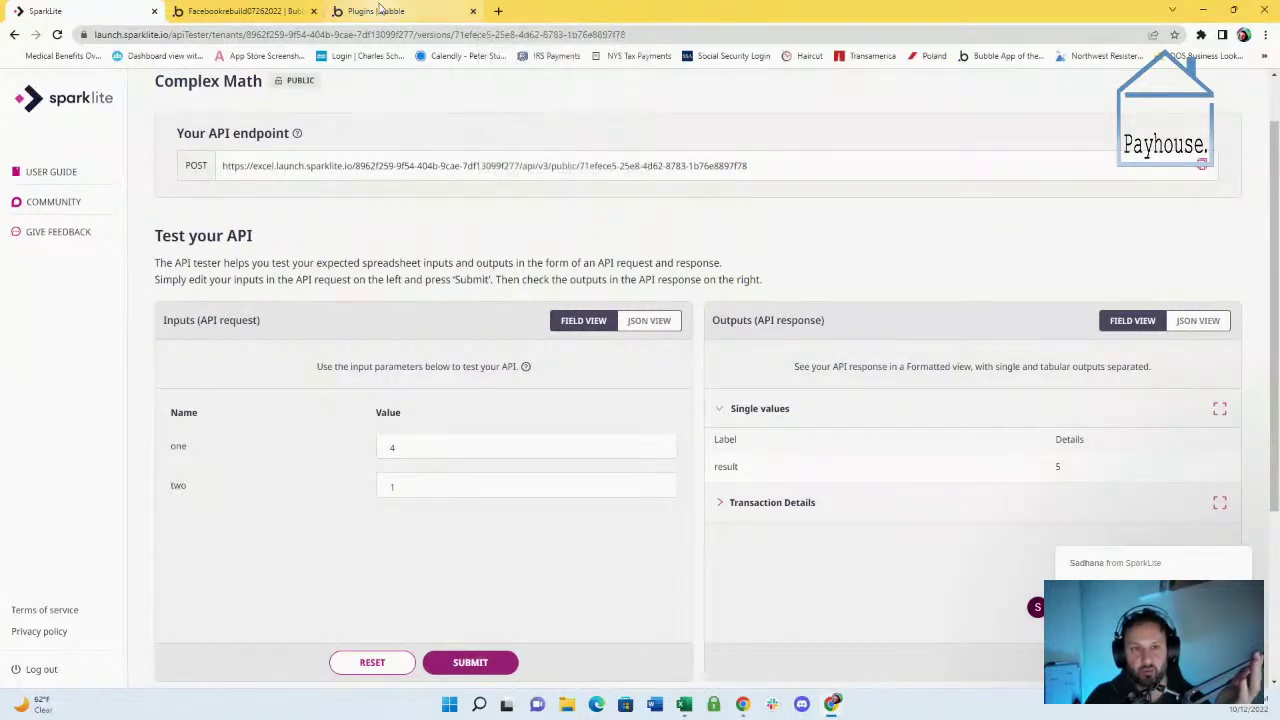
pyautogui.click(480, 14)
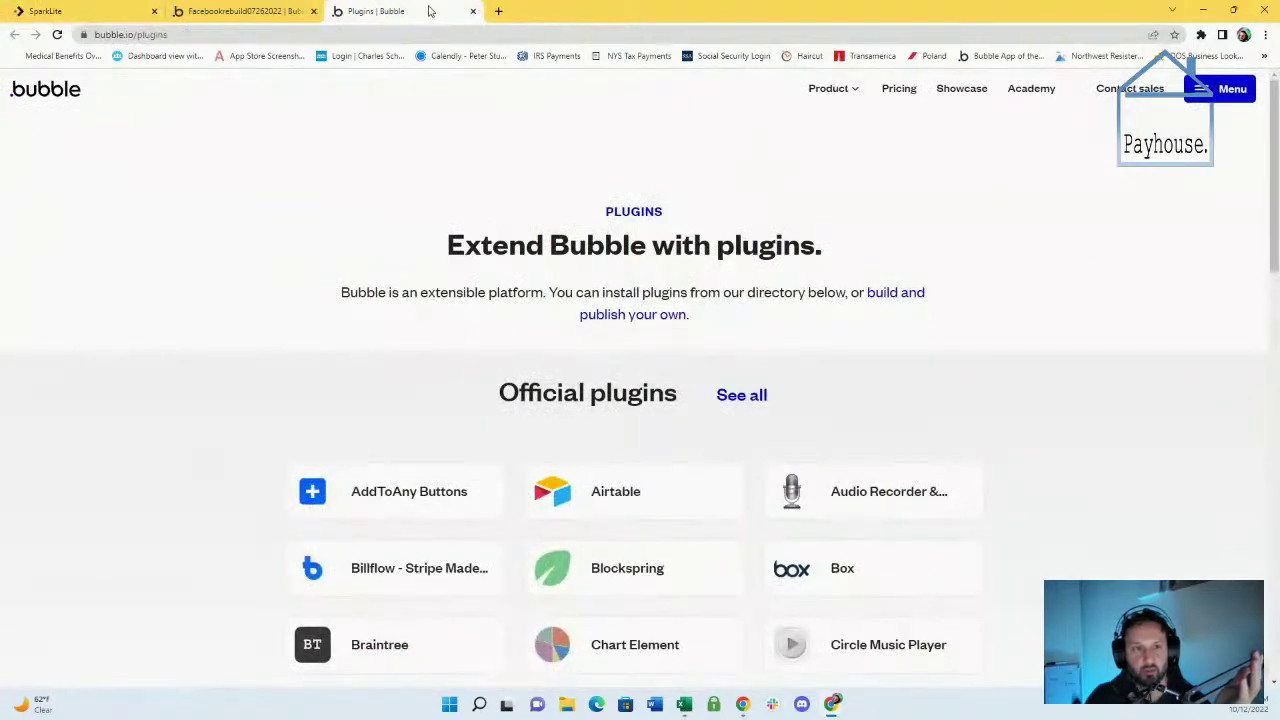
pyautogui.click(474, 12)
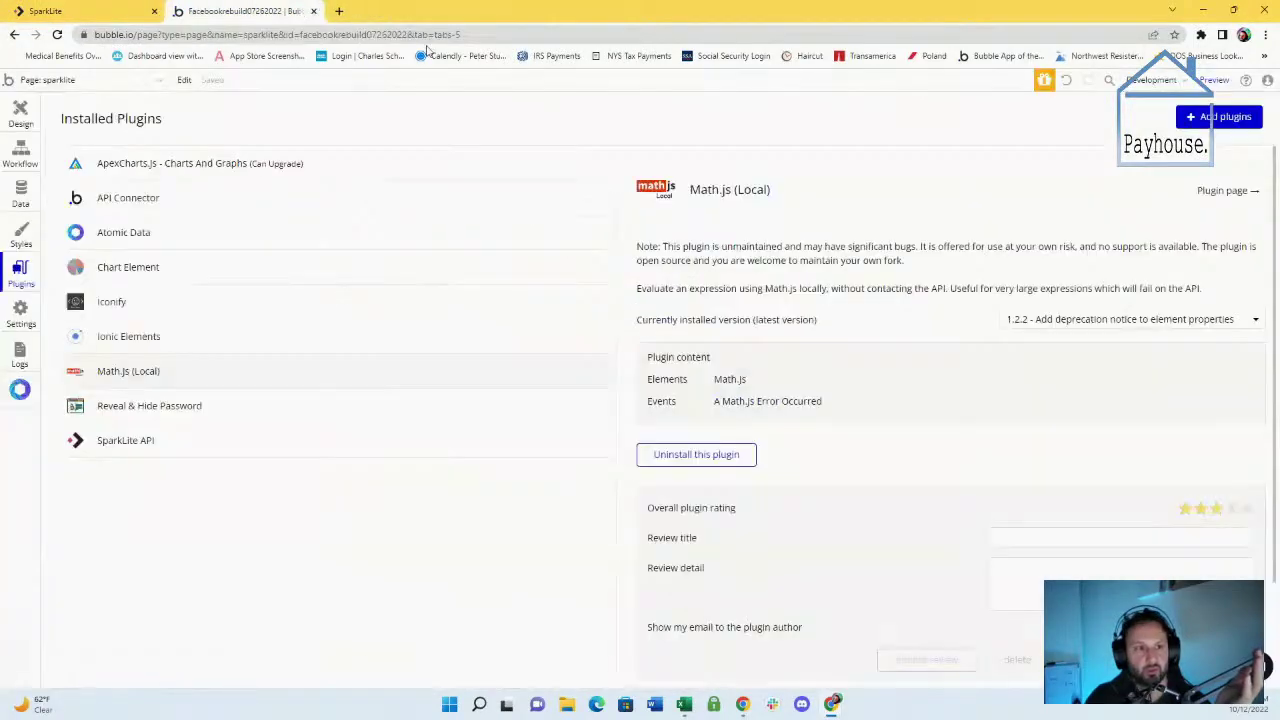
pyautogui.click(204, 441)
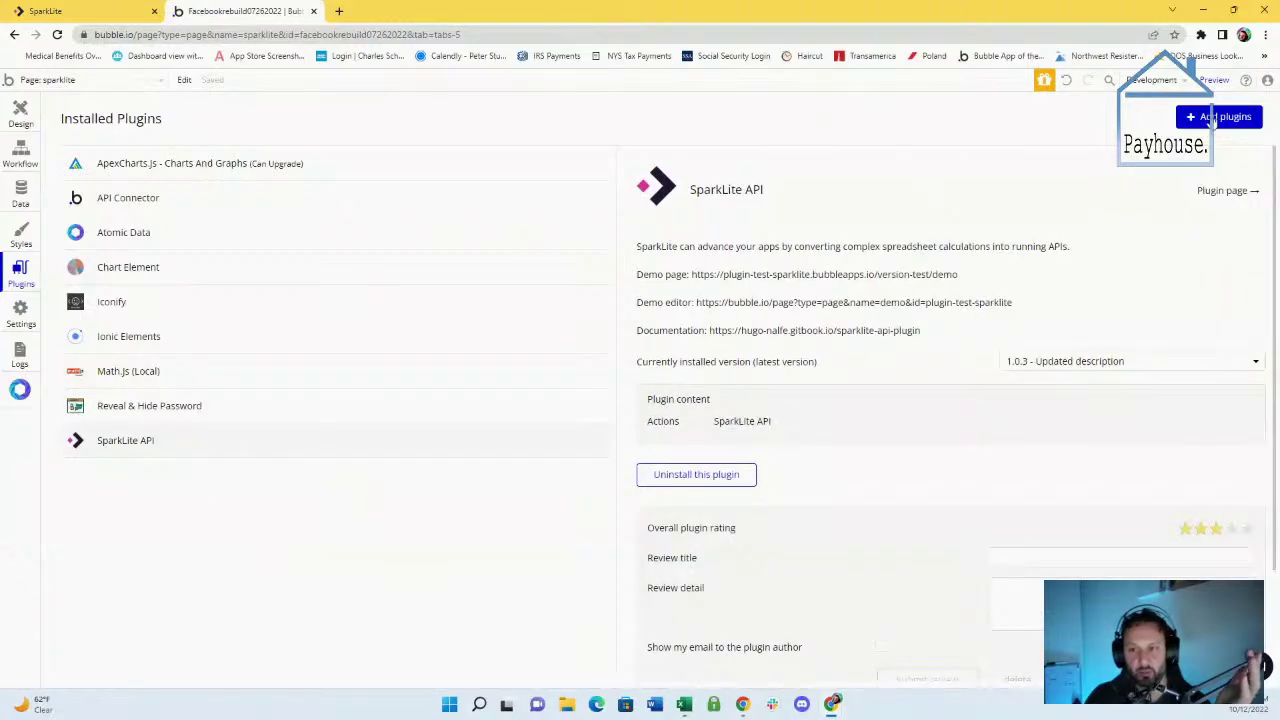
pyautogui.click(1214, 118)
pyautogui.write('s')
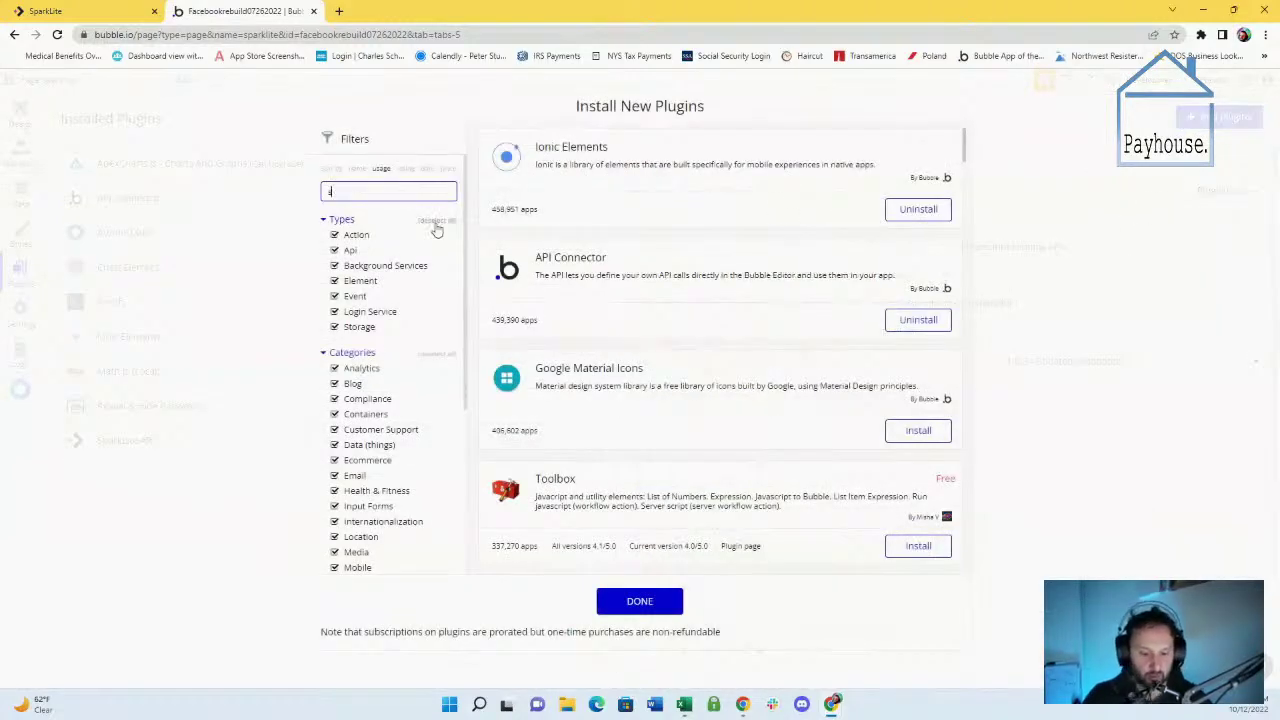
pyautogui.write('par')
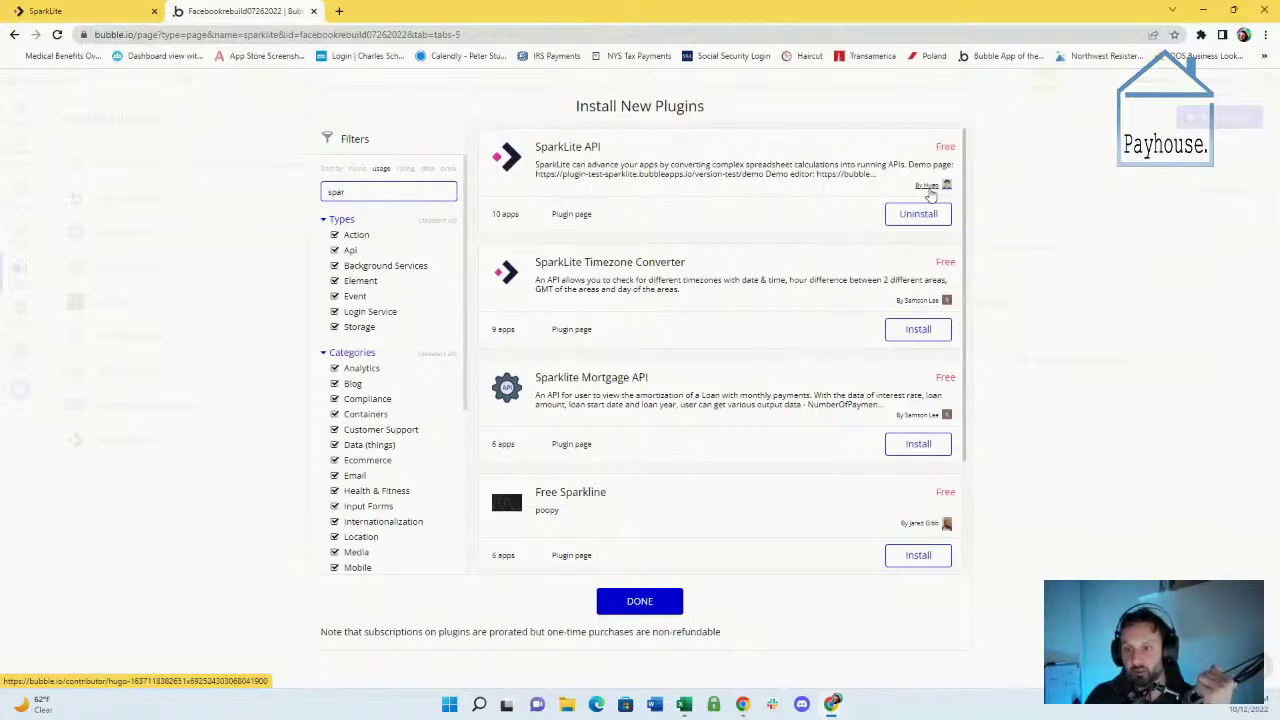
# Open the SparkLite API author's profile in a new tab, view it, then return to the search results
pyautogui.rightClick(928, 188)
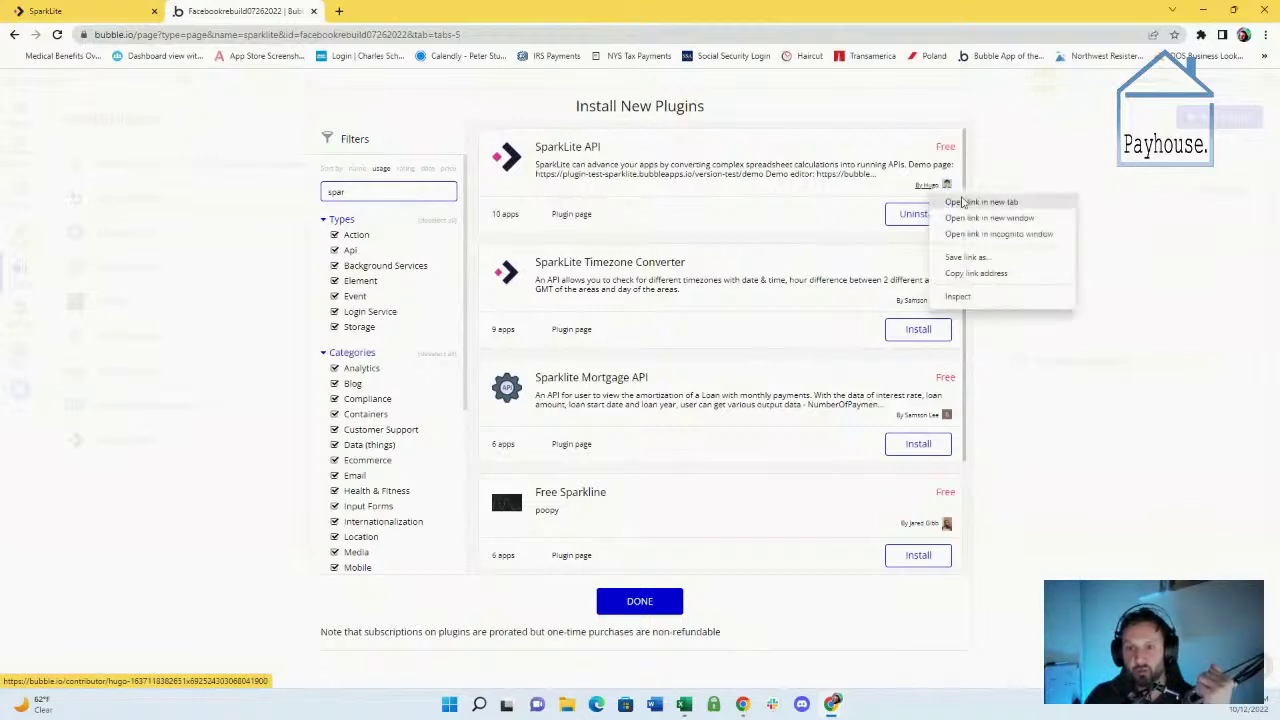
pyautogui.click(960, 199)
pyautogui.click(415, 6)
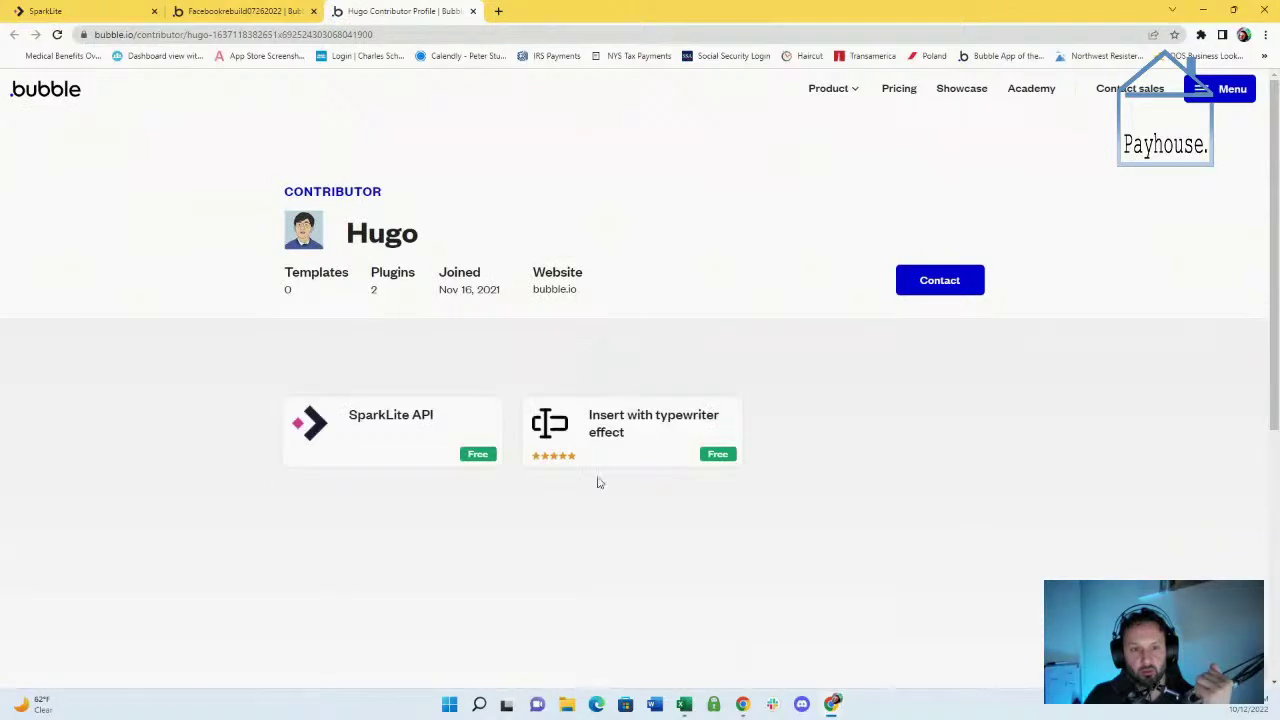
pyautogui.click(256, 7)
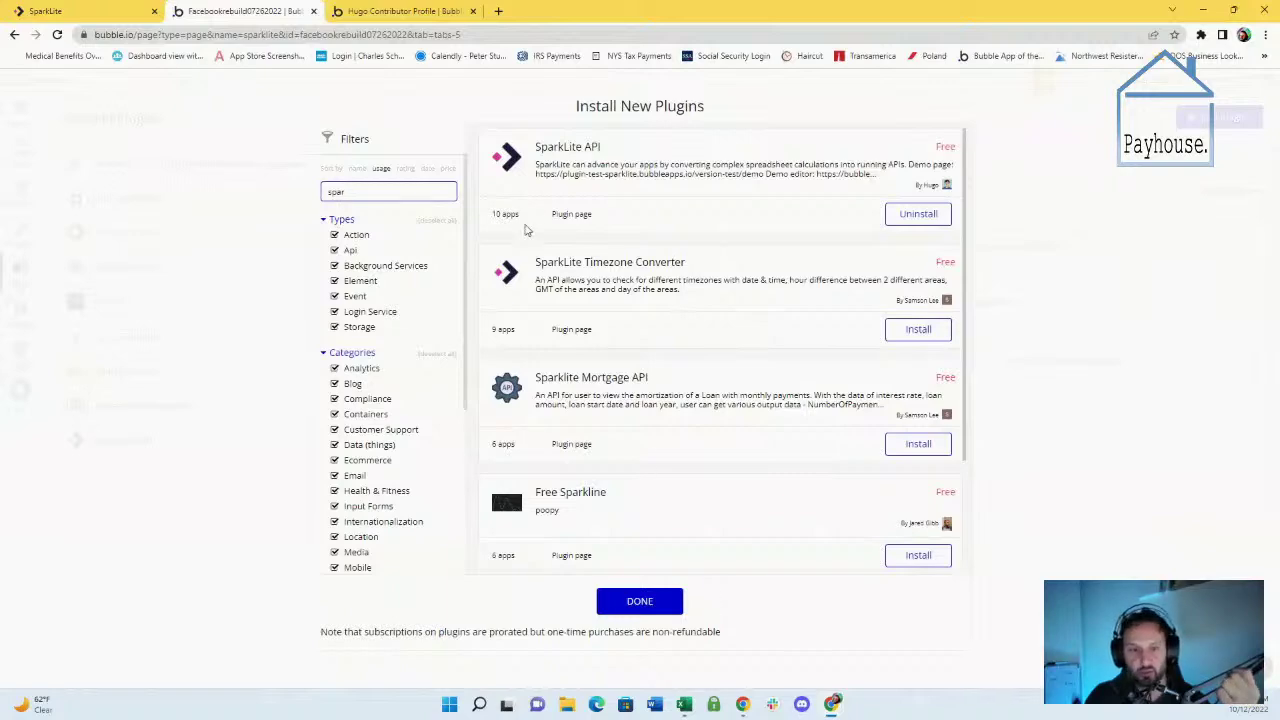
# Close the plugin directory and scroll the SparkLite API details down to its Plugin content section
pyautogui.click(640, 601)
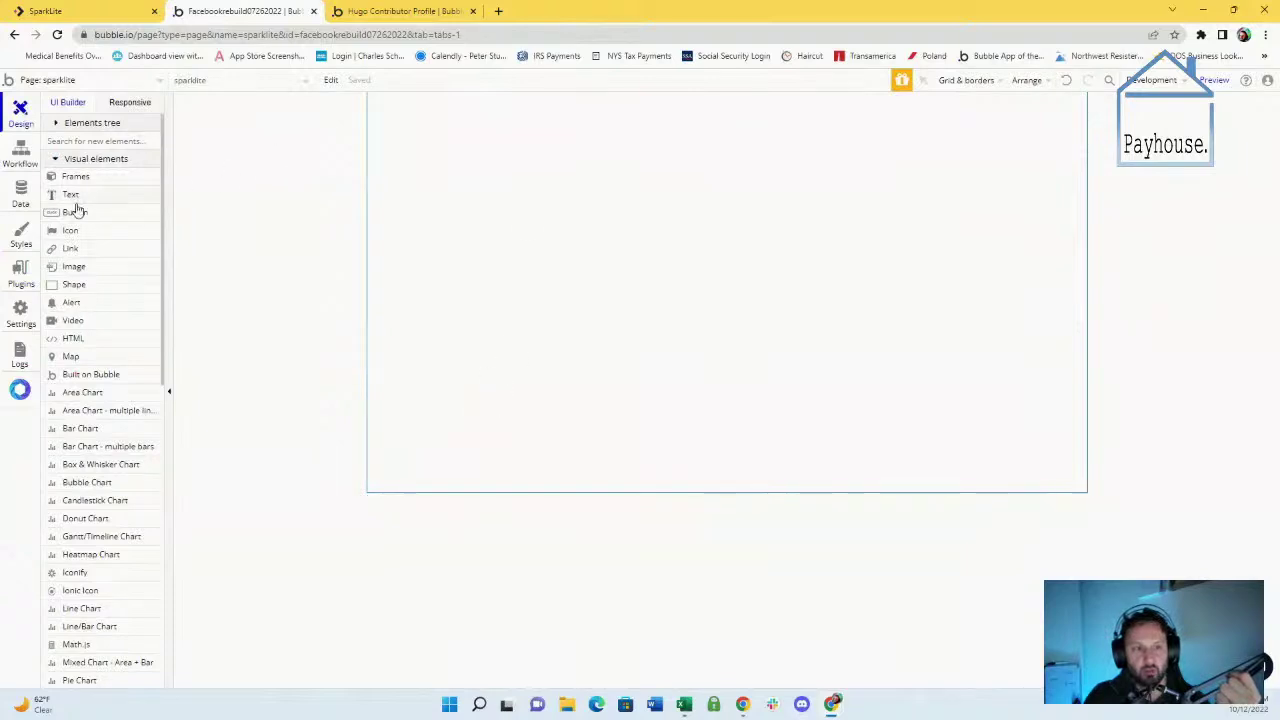
pyautogui.click(20, 158)
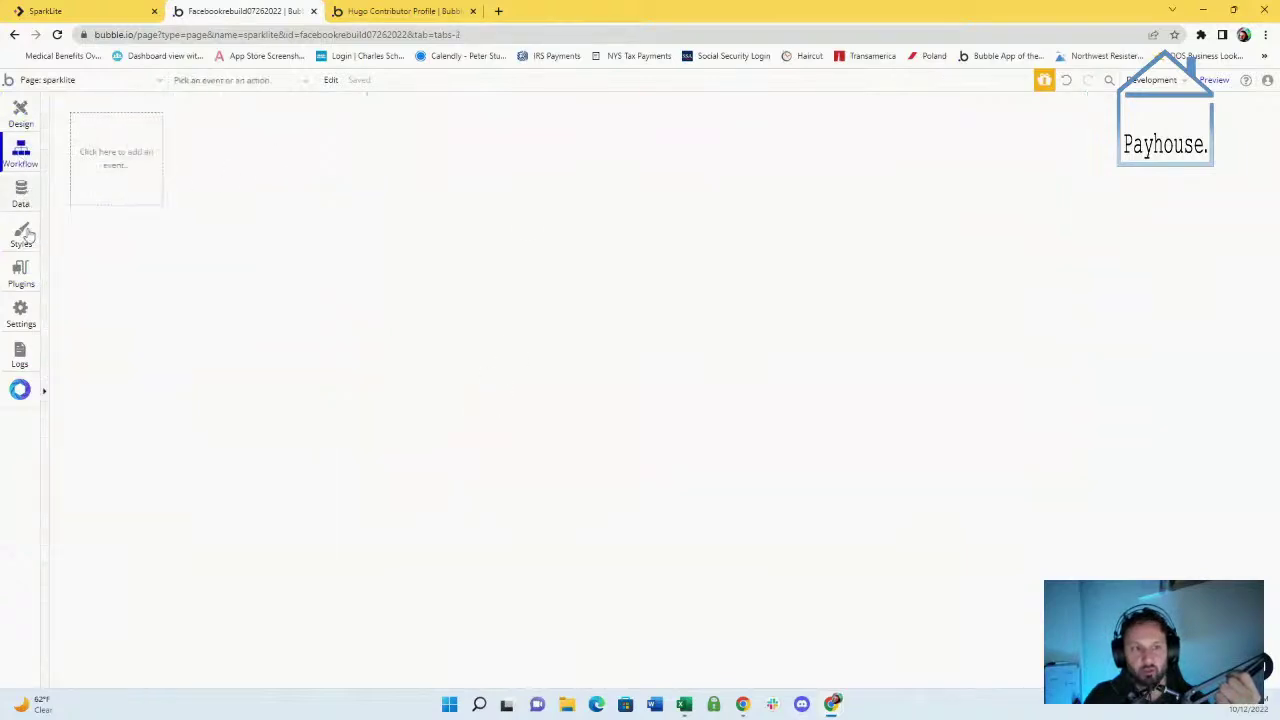
pyautogui.click(20, 312)
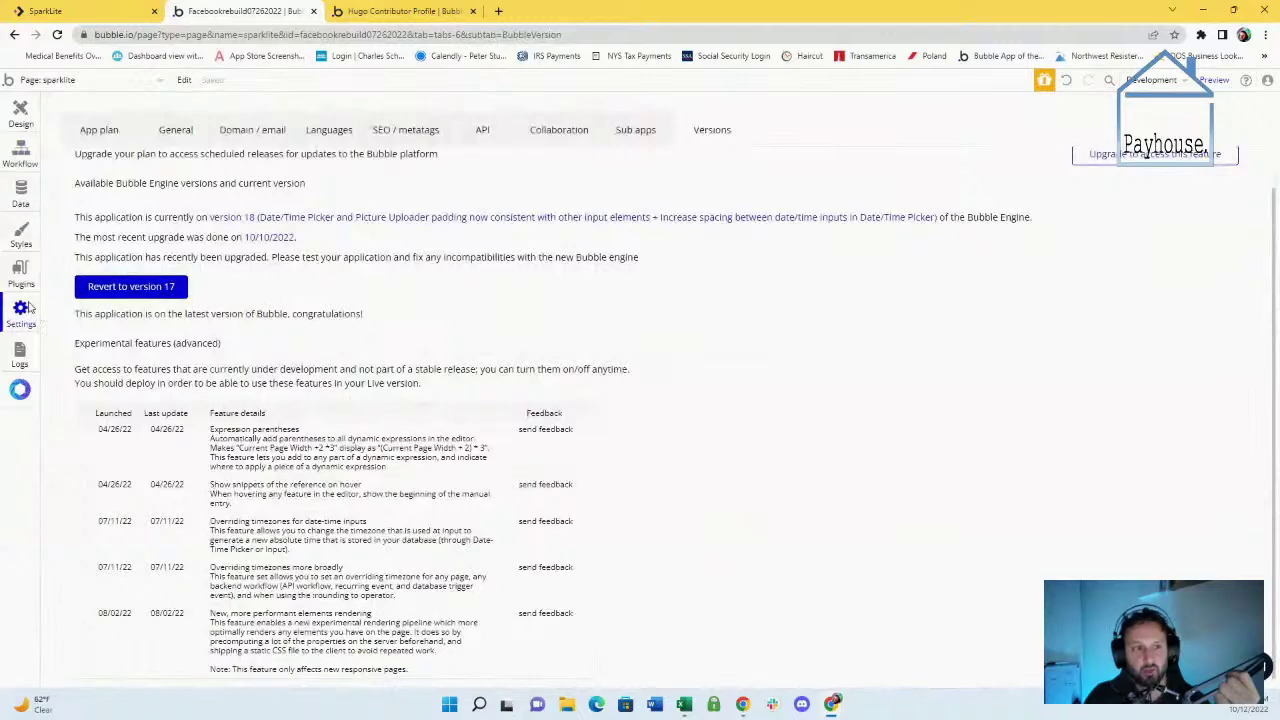
pyautogui.click(21, 275)
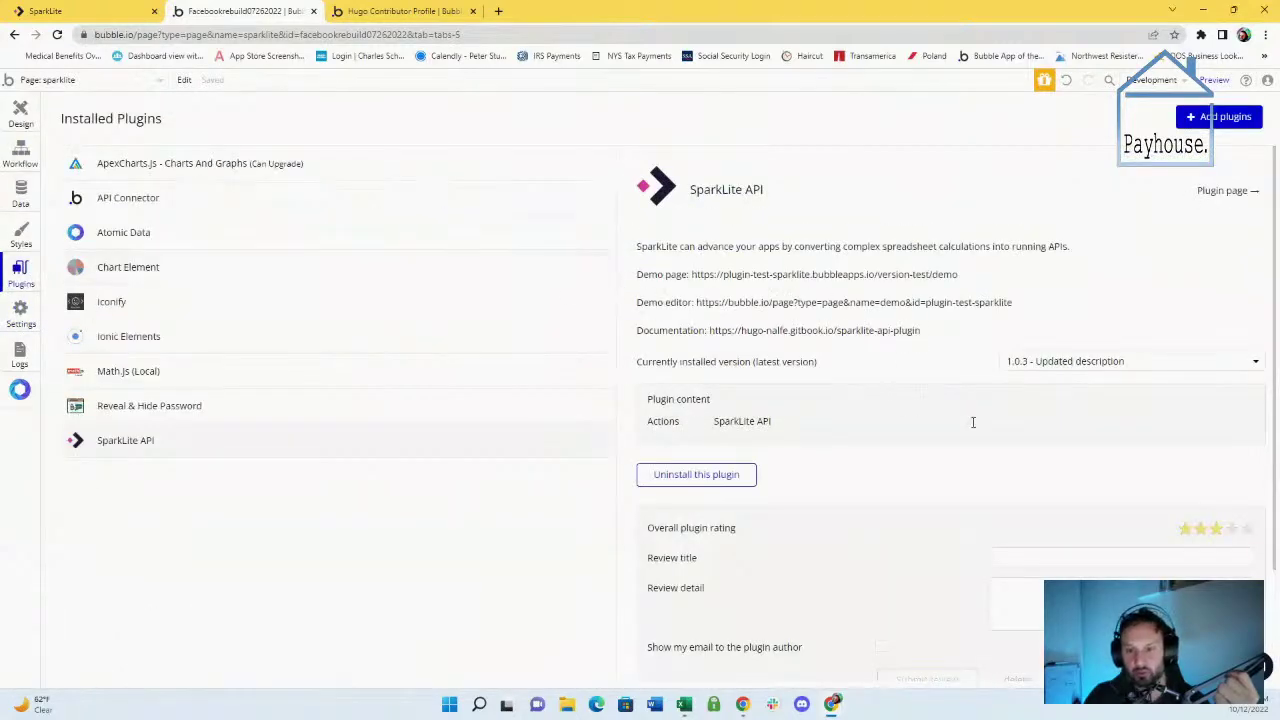
pyautogui.scroll(-1, 846, 366)
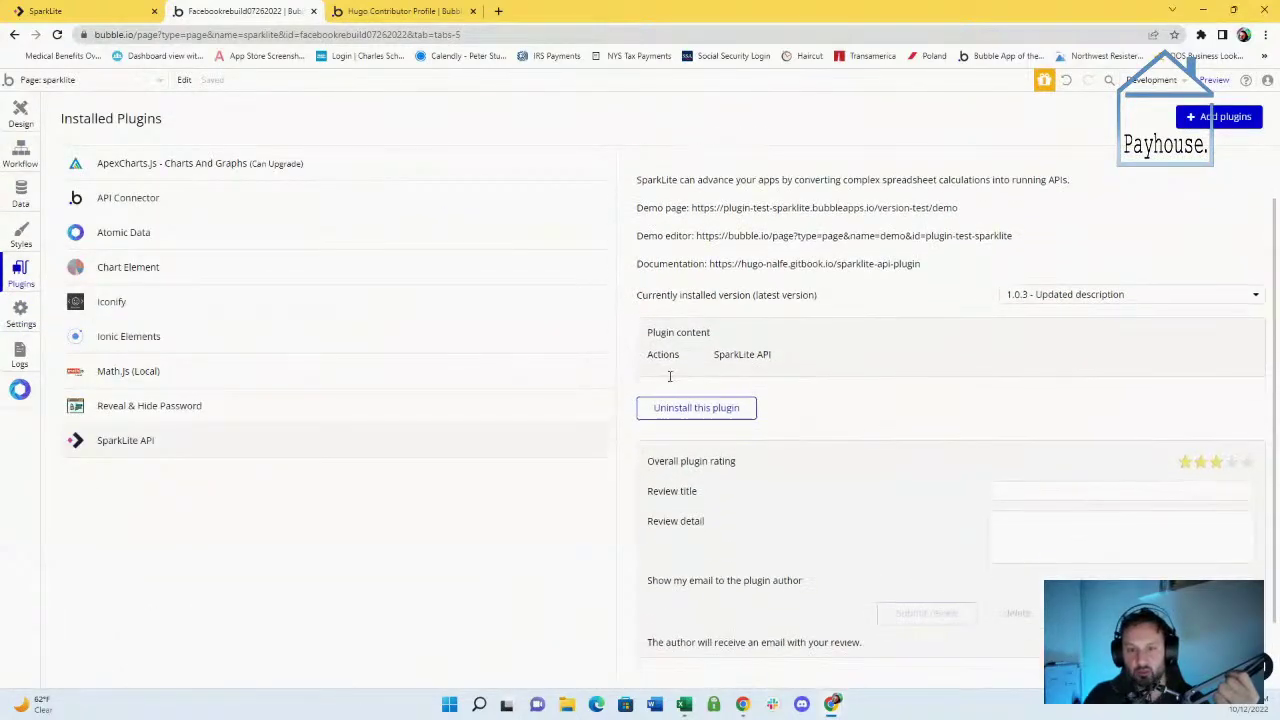
pyautogui.moveTo(671, 374); pyautogui.dragTo(717, 358)
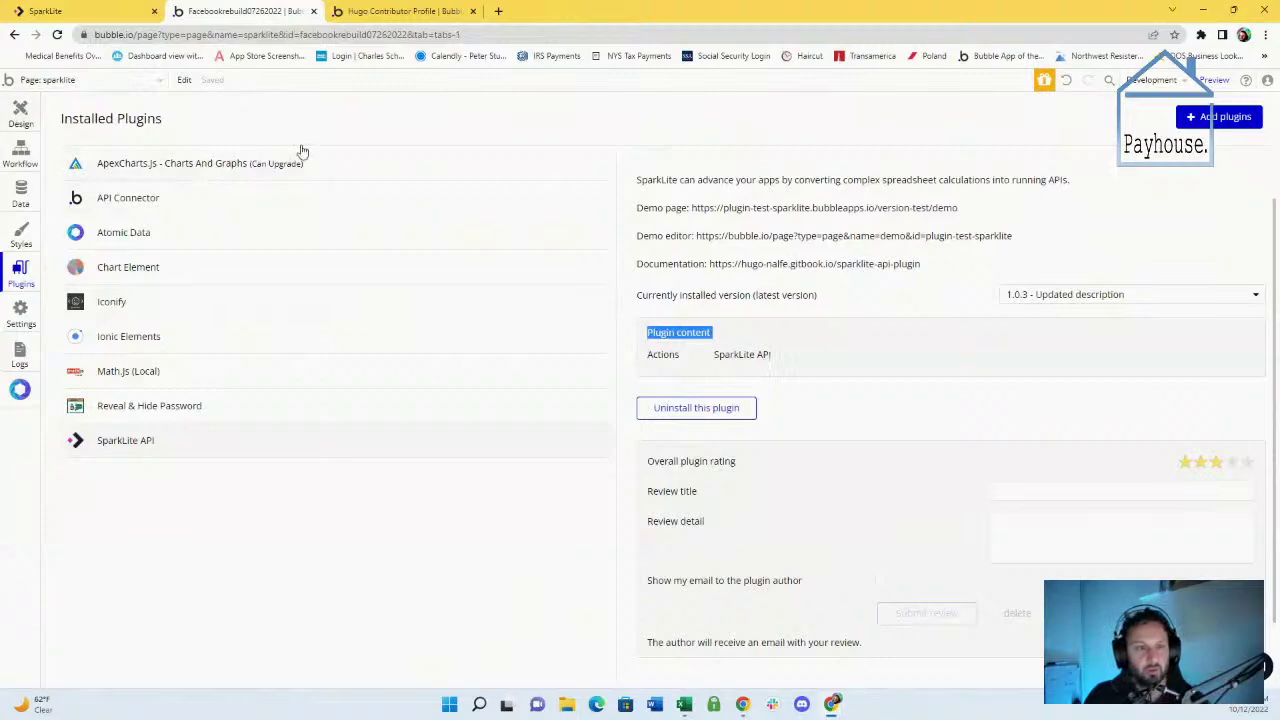
# Look over the sparklite page properties and workflow event types, then return to Design
pyautogui.doubleClick(506, 220)
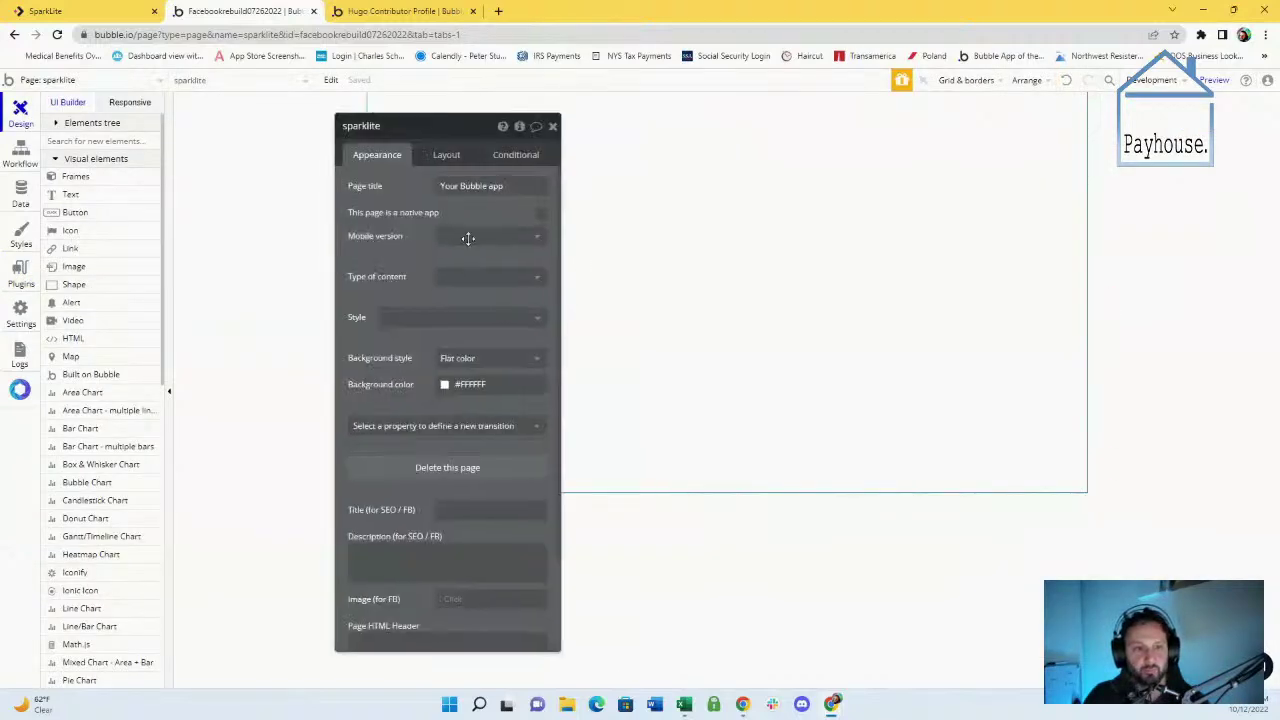
pyautogui.moveTo(467, 238); pyautogui.dragTo(321, 242)
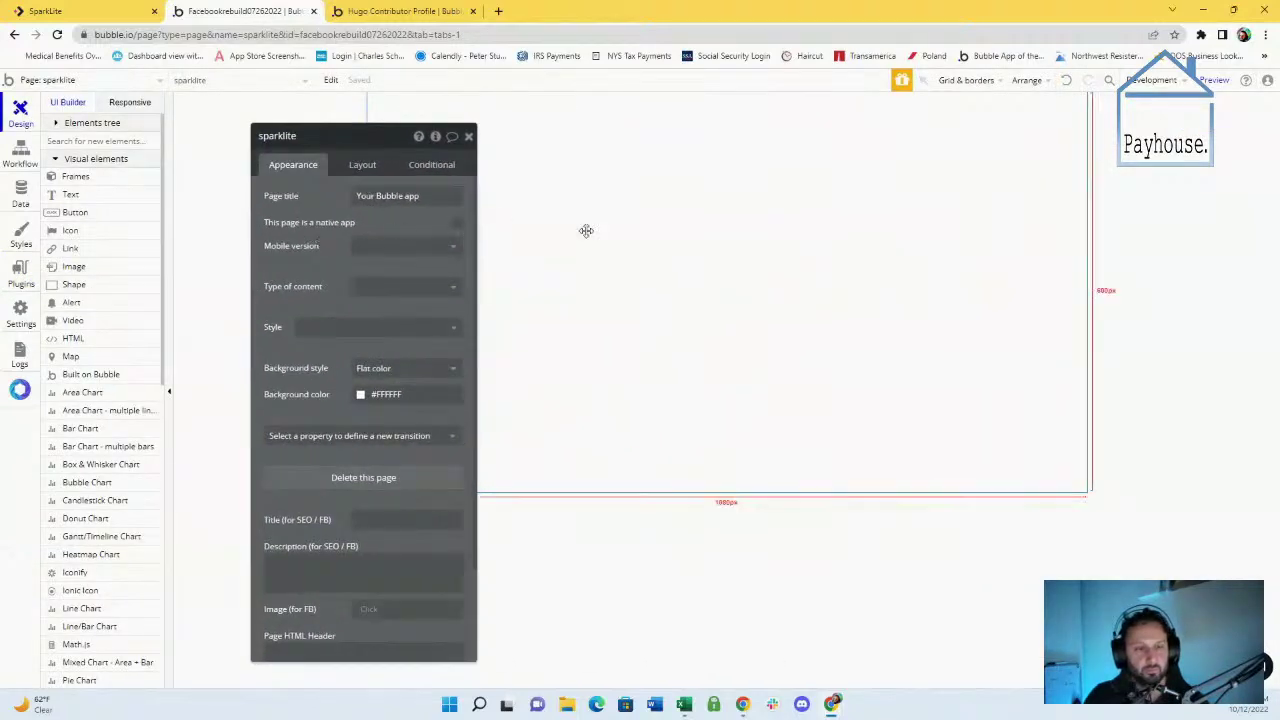
pyautogui.click(18, 162)
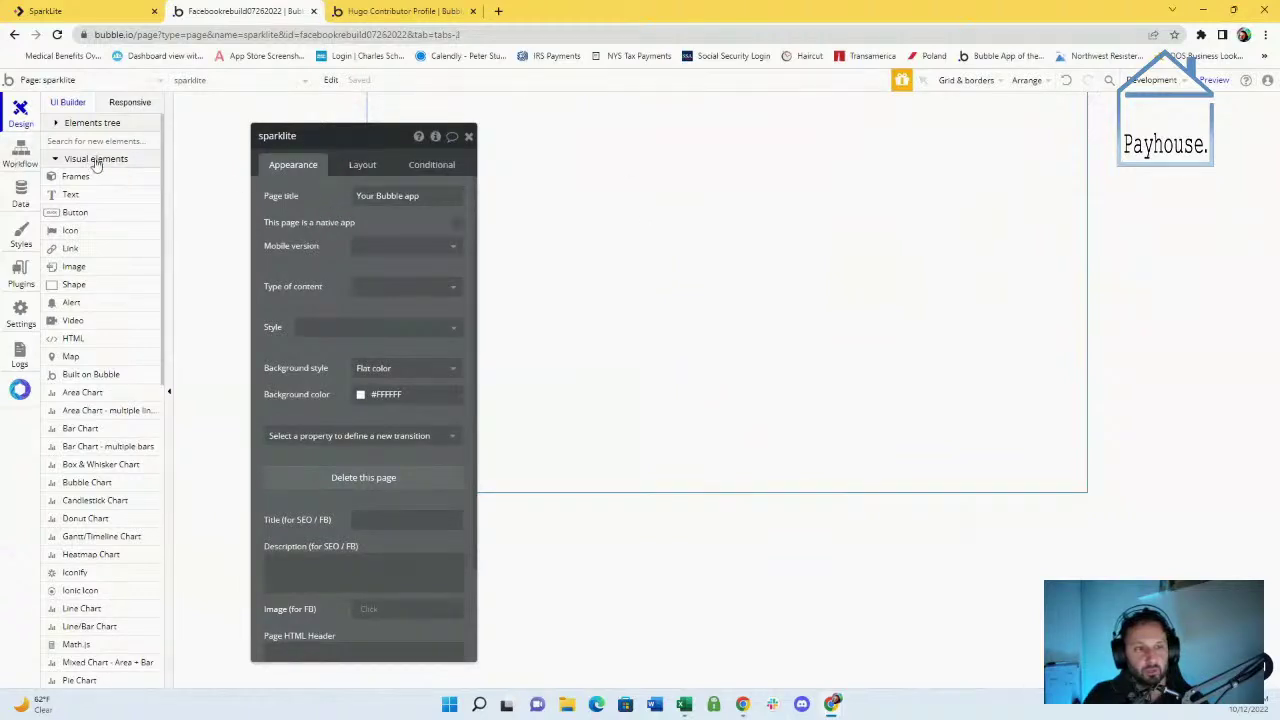
pyautogui.click(137, 162)
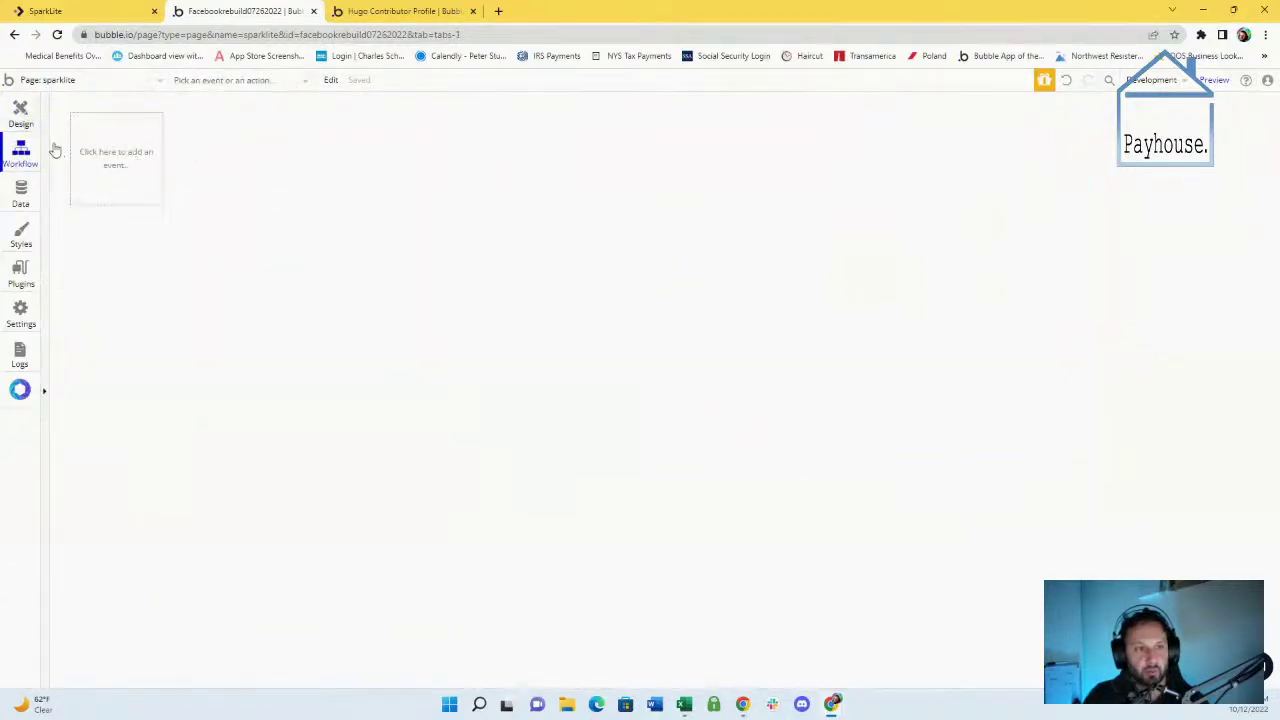
pyautogui.click(20, 113)
# Draw a button near the page centre labelled 'Calculate' and close its properties
pyautogui.click(74, 212)
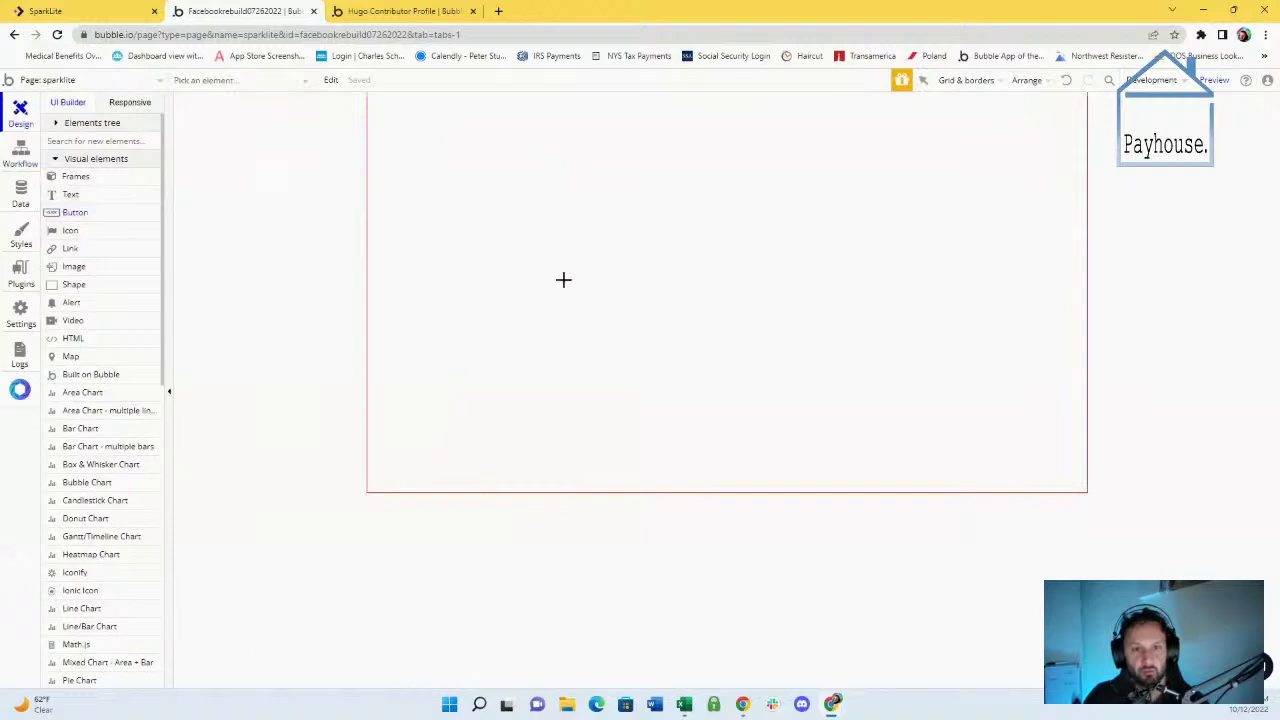
pyautogui.moveTo(566, 287); pyautogui.dragTo(696, 319)
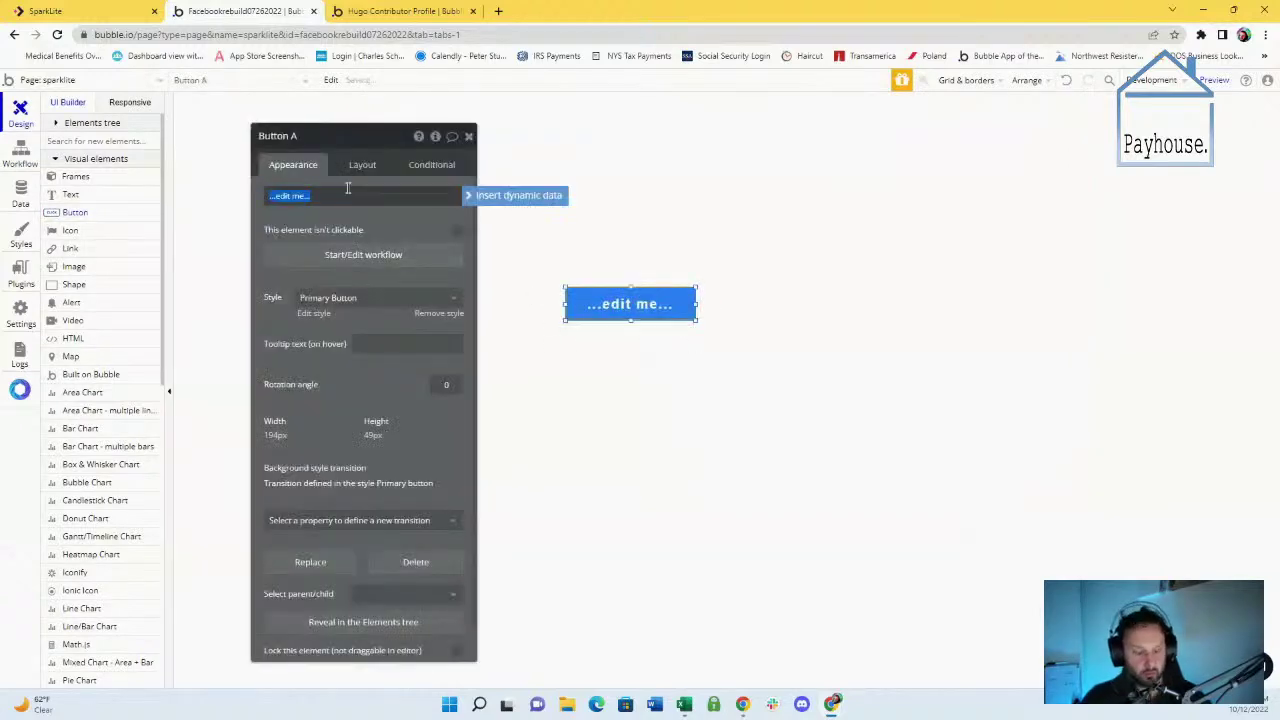
pyautogui.write('Calcula')
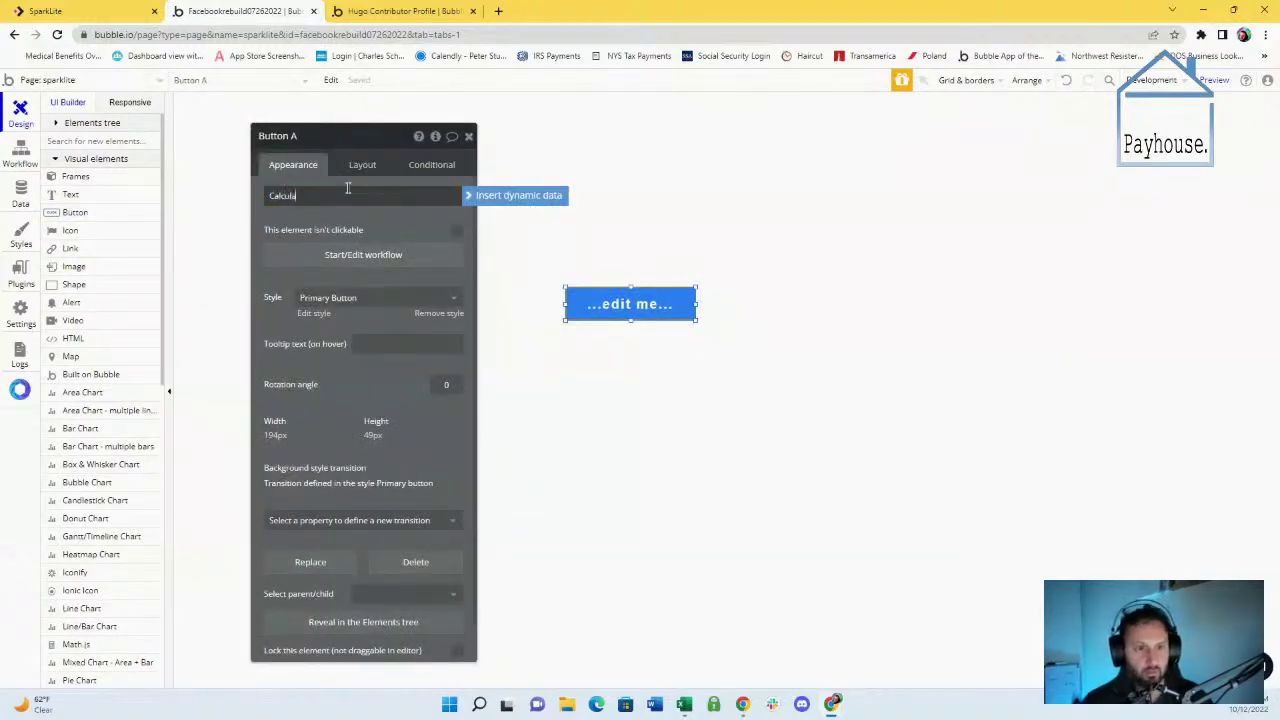
pyautogui.write('we')
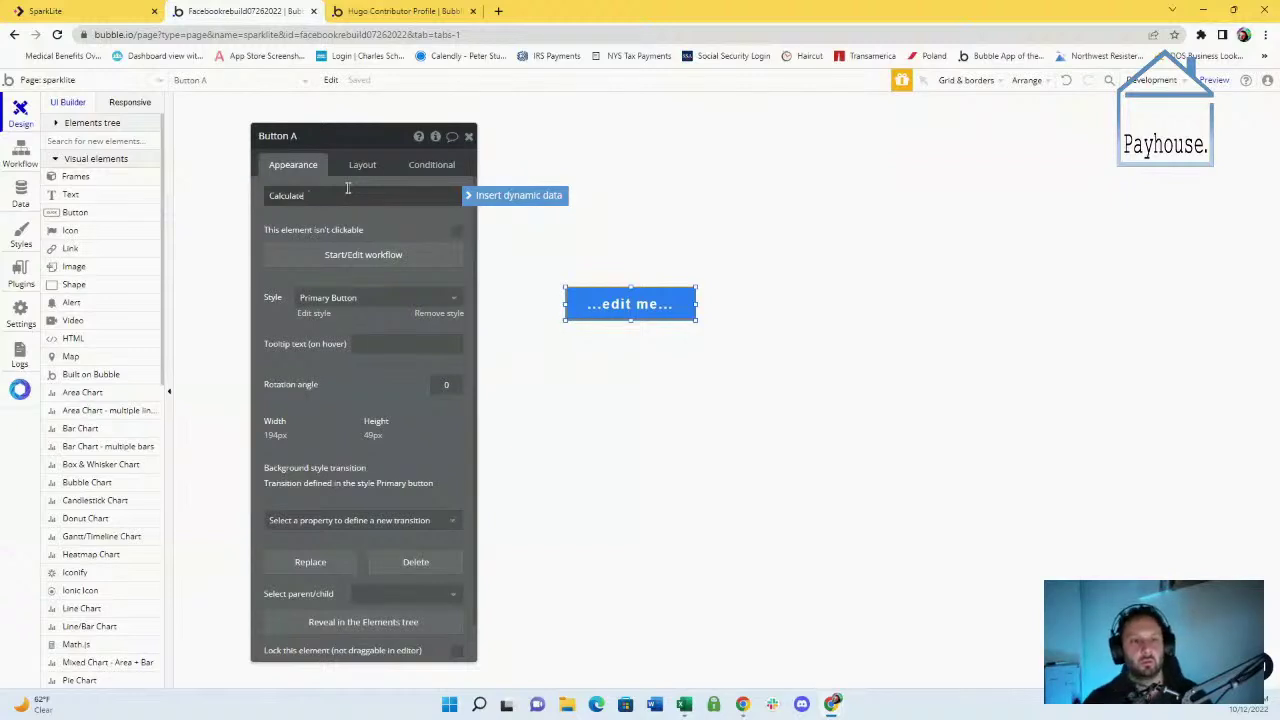
pyautogui.press('Escape')
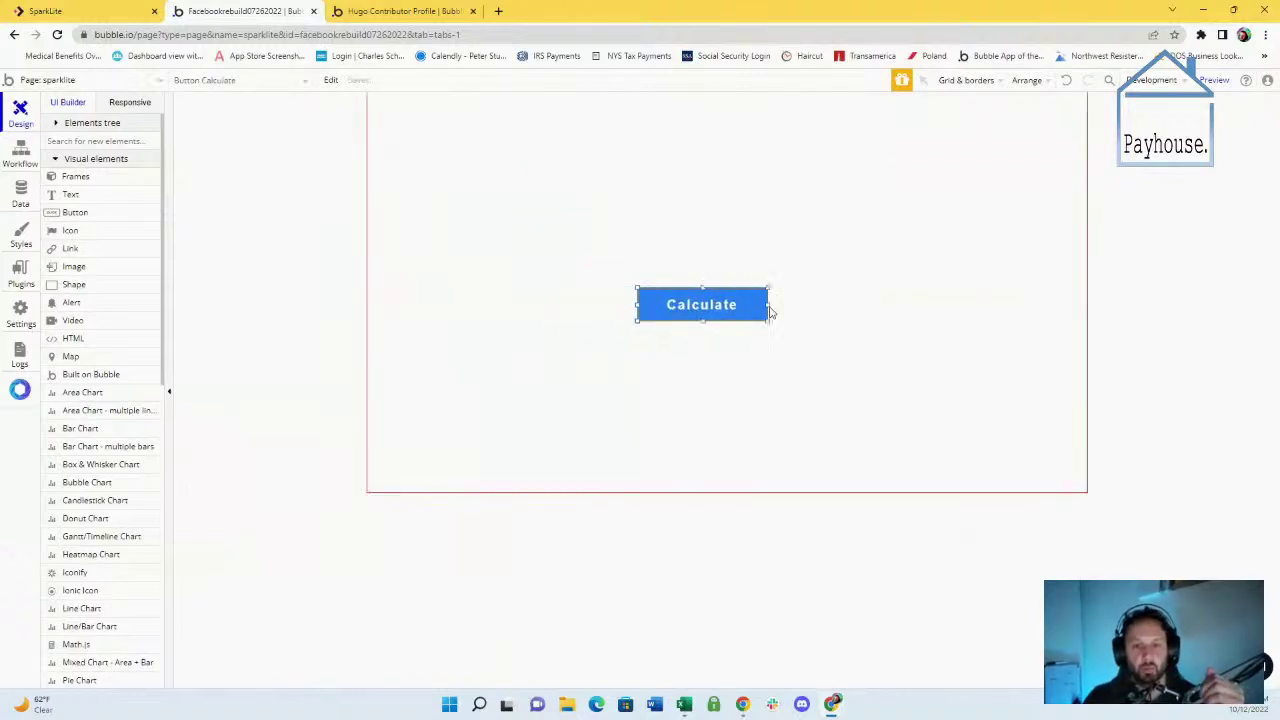
pyautogui.moveTo(770, 312); pyautogui.dragTo(784, 316)
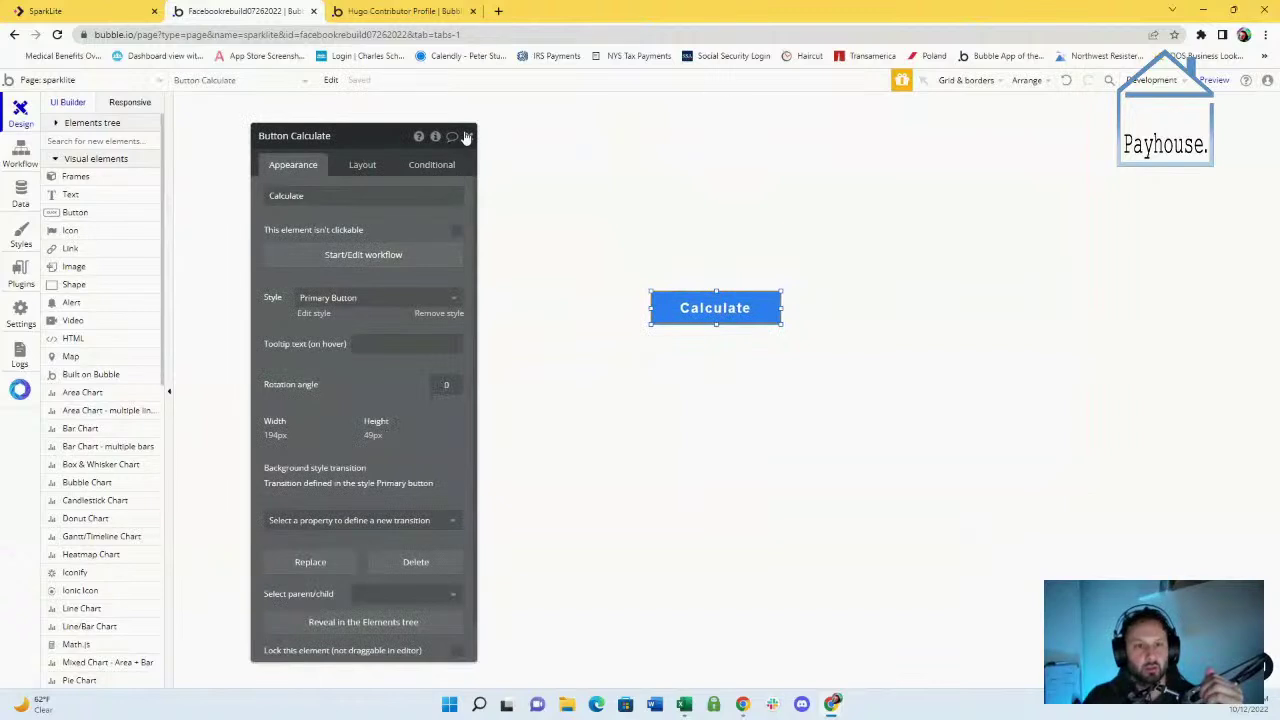
pyautogui.click(466, 137)
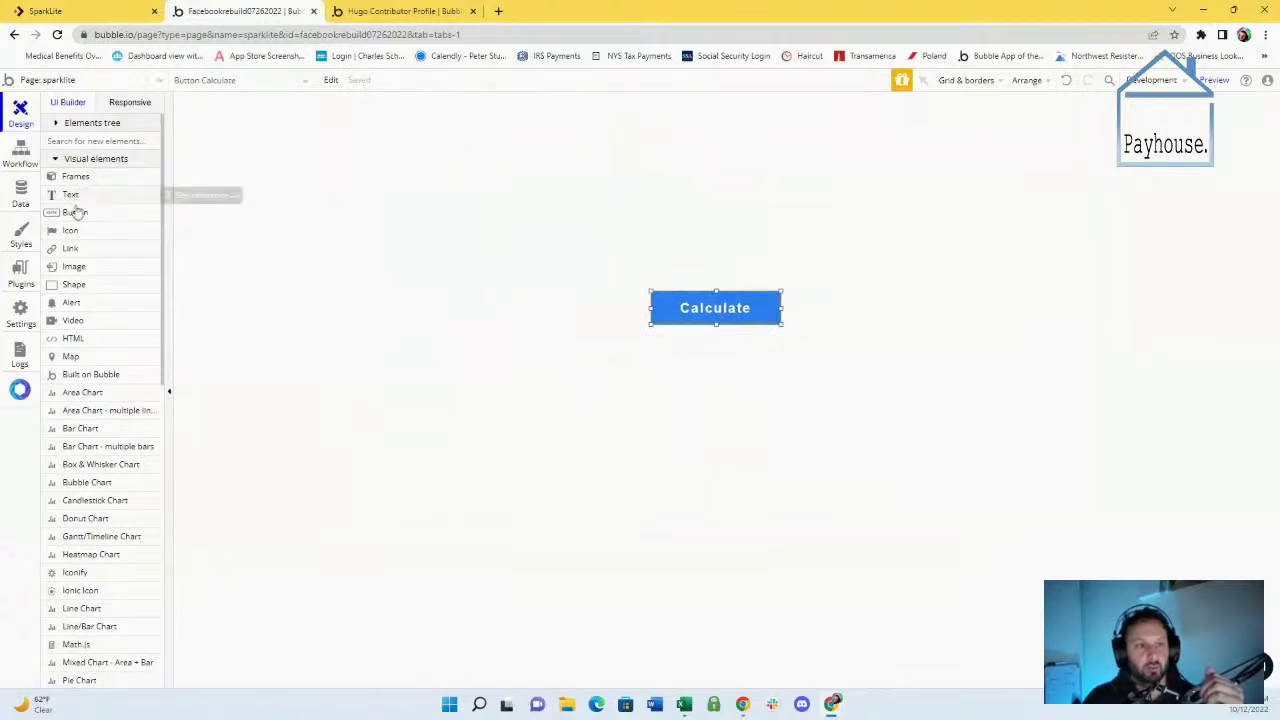
pyautogui.scroll(-1, 98, 490)
pyautogui.scroll(-4, 95, 497)
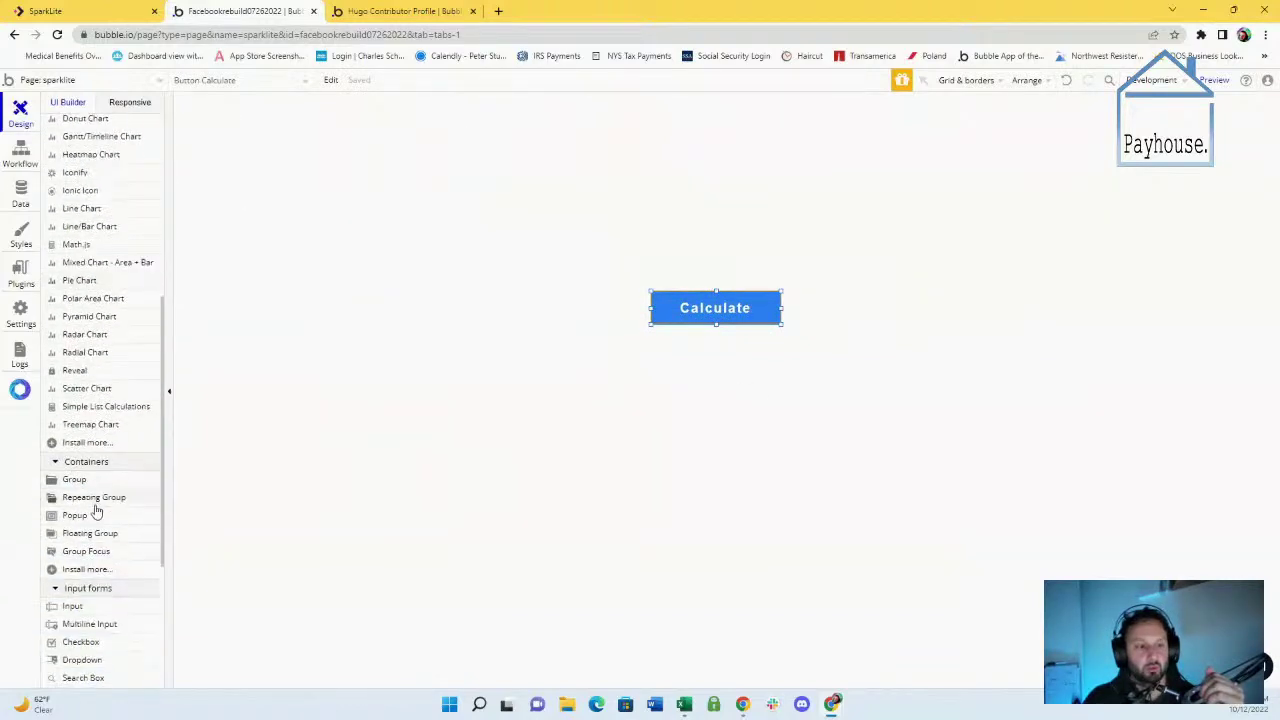
pyautogui.scroll(-1, 95, 495)
pyautogui.click(98, 476)
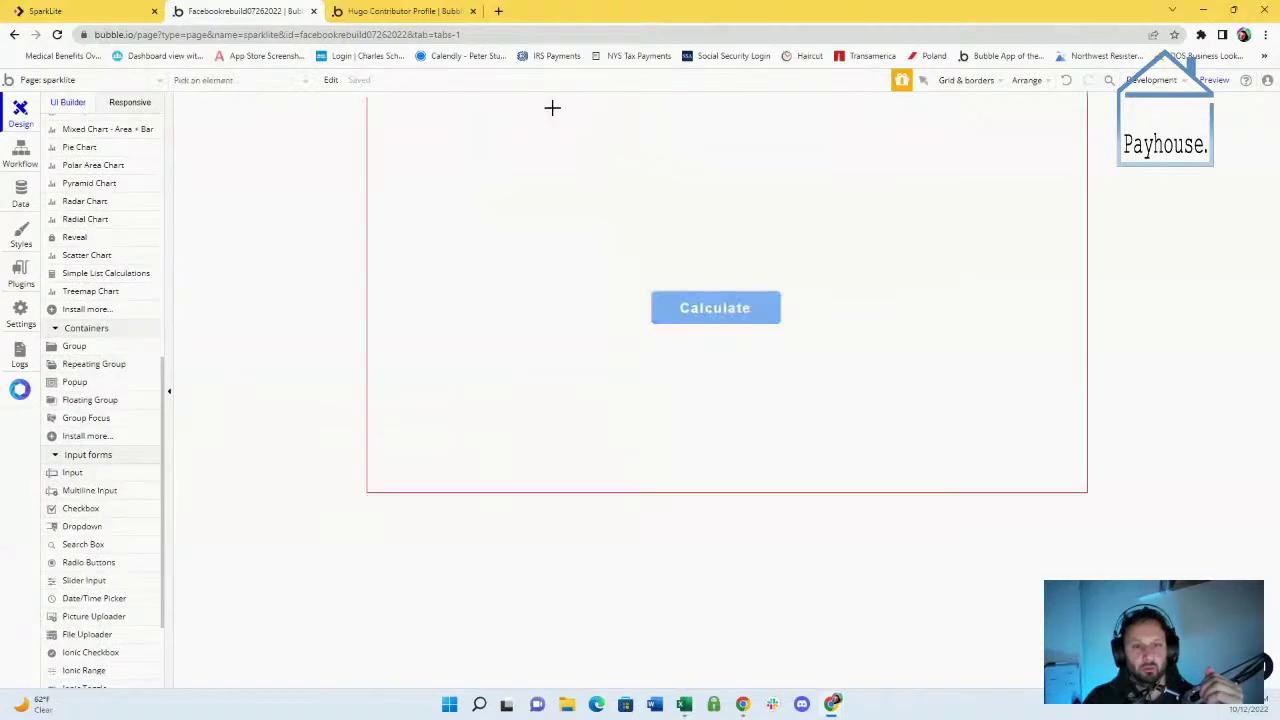
# Draw text inputs above the Calculate button and name them Input 1 and Input 2
pyautogui.moveTo(651, 119)
pyautogui.mouseDown()
pyautogui.moveTo(812, 156)
pyautogui.moveTo(736, 214)
pyautogui.moveTo(743, 137)
pyautogui.moveTo(731, 140)
pyautogui.mouseUp()
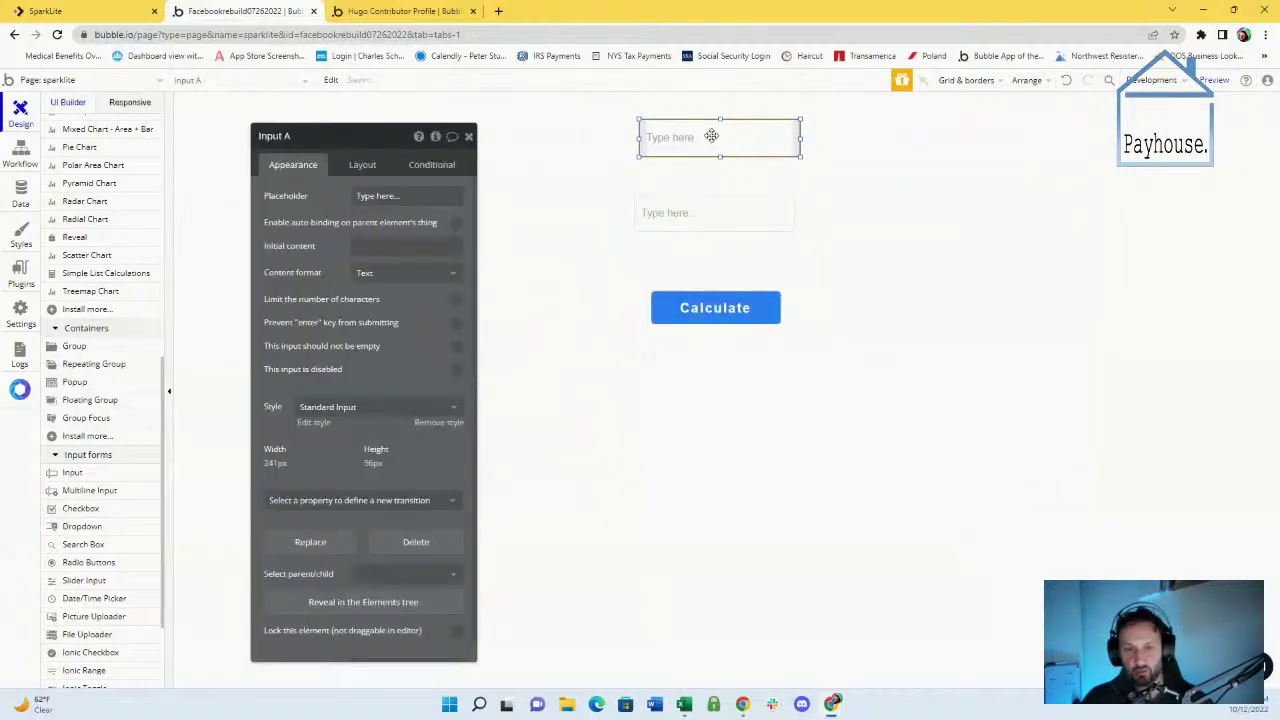
pyautogui.doubleClick(322, 137)
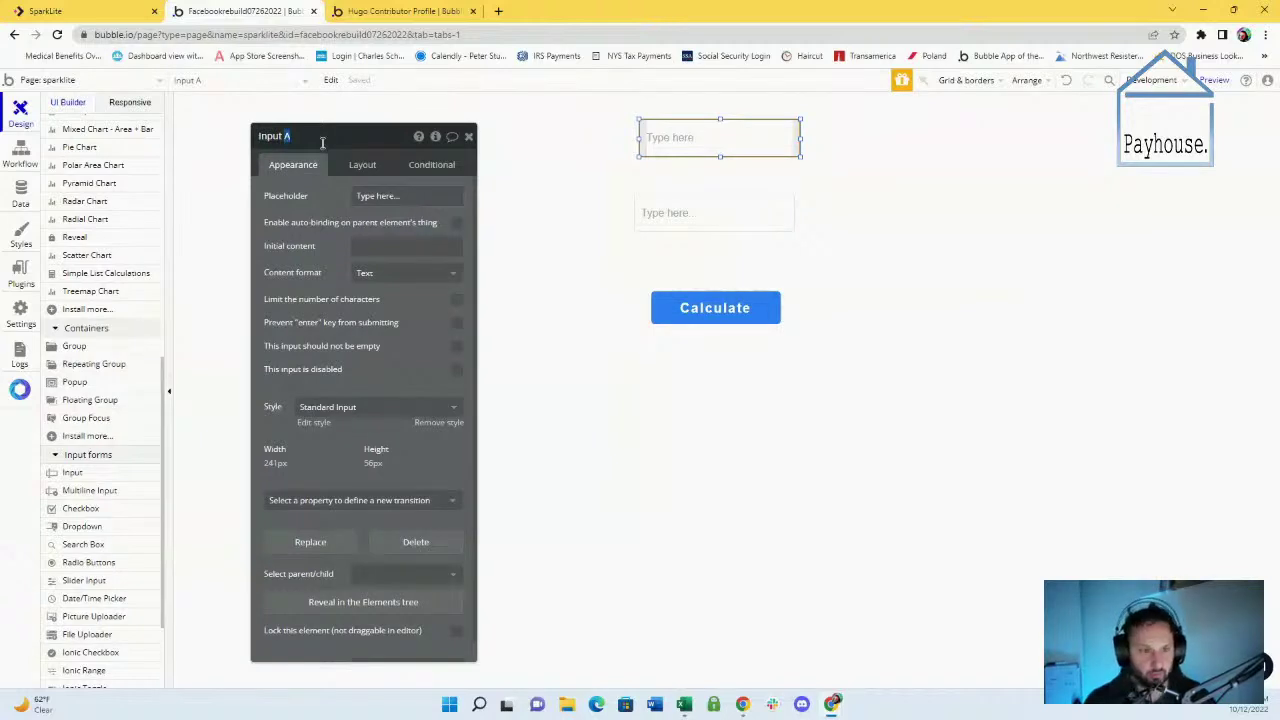
pyautogui.write('1')
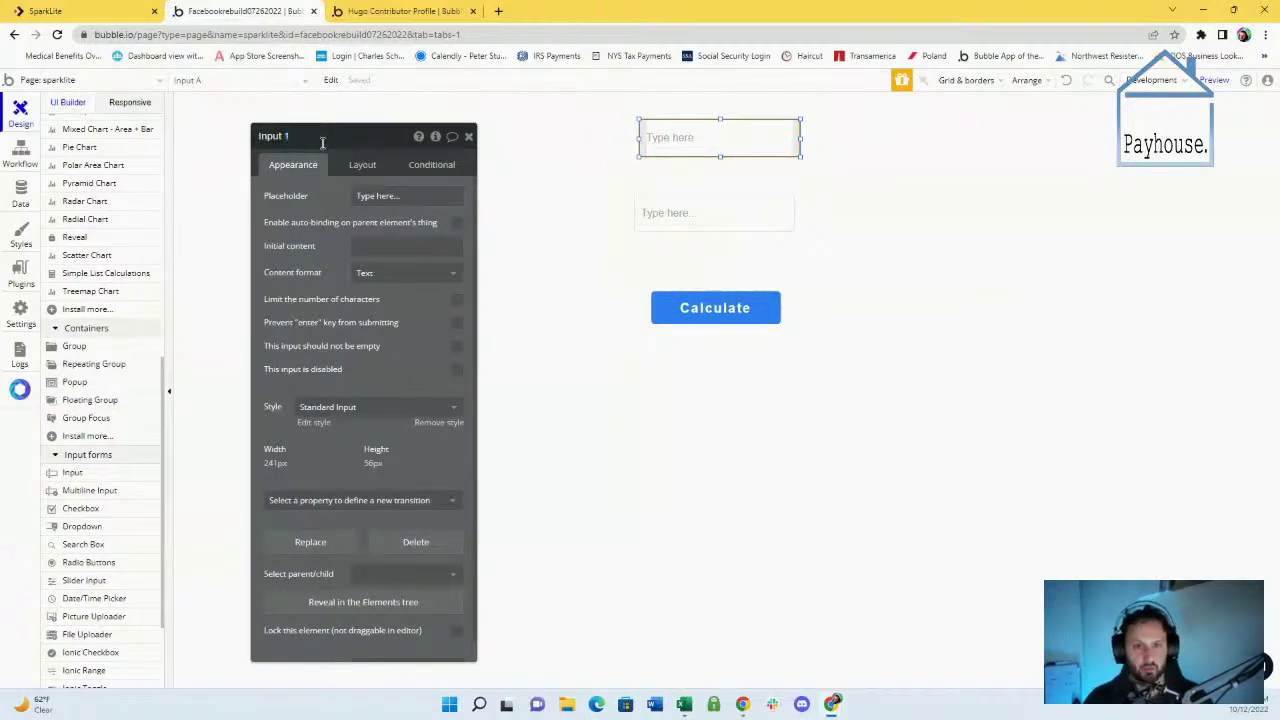
pyautogui.click(693, 220)
pyautogui.doubleClick(339, 136)
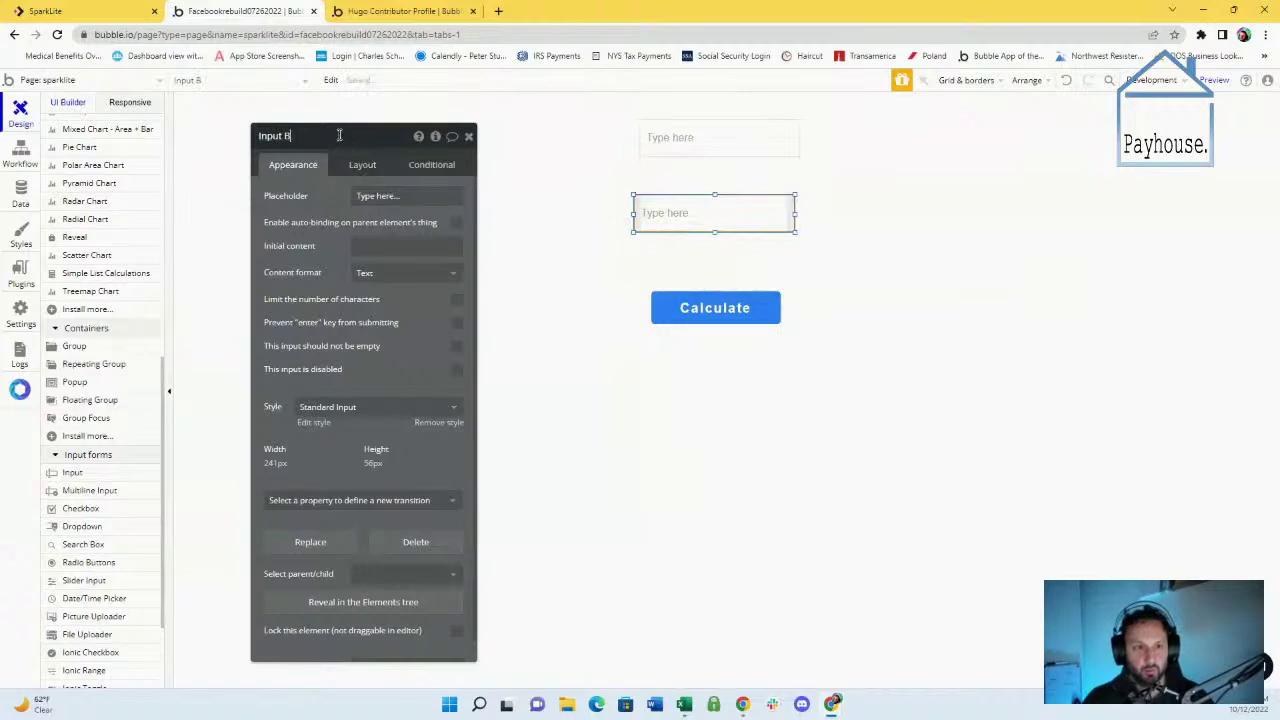
pyautogui.write('2')
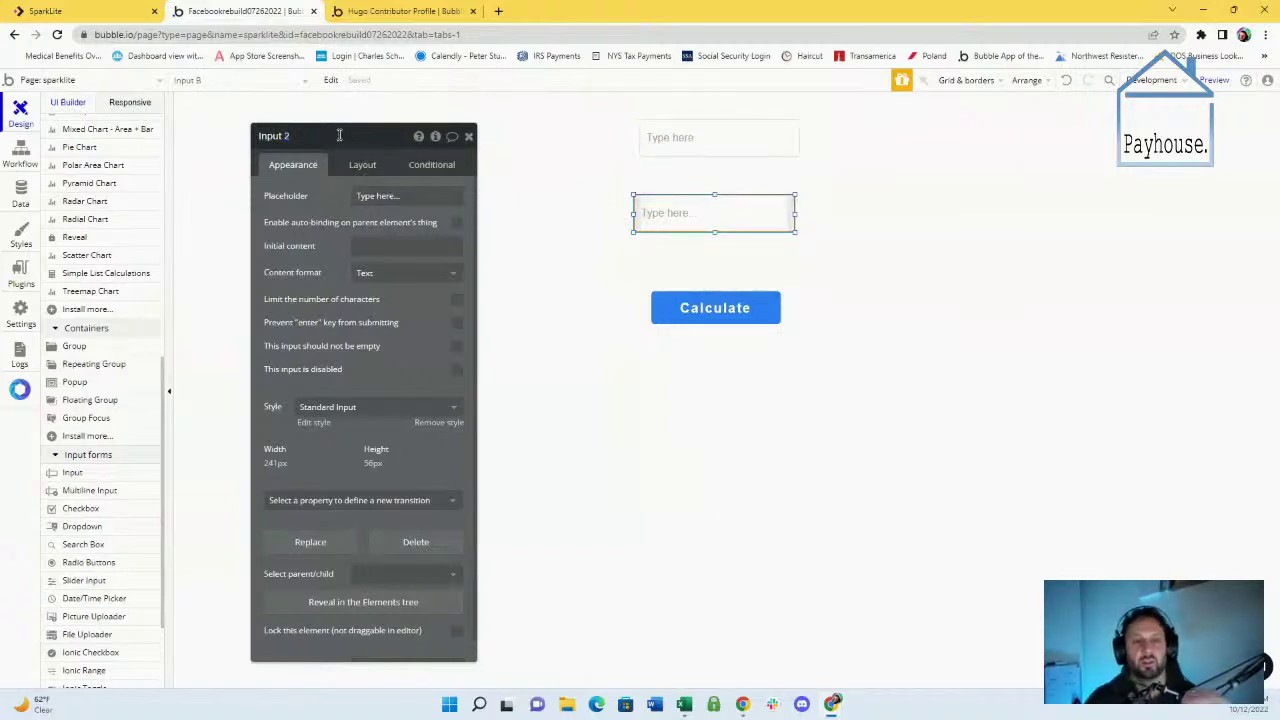
# Nudge Input 2 down, line the Calculate button up under the inputs, and open its properties
pyautogui.click(726, 222)
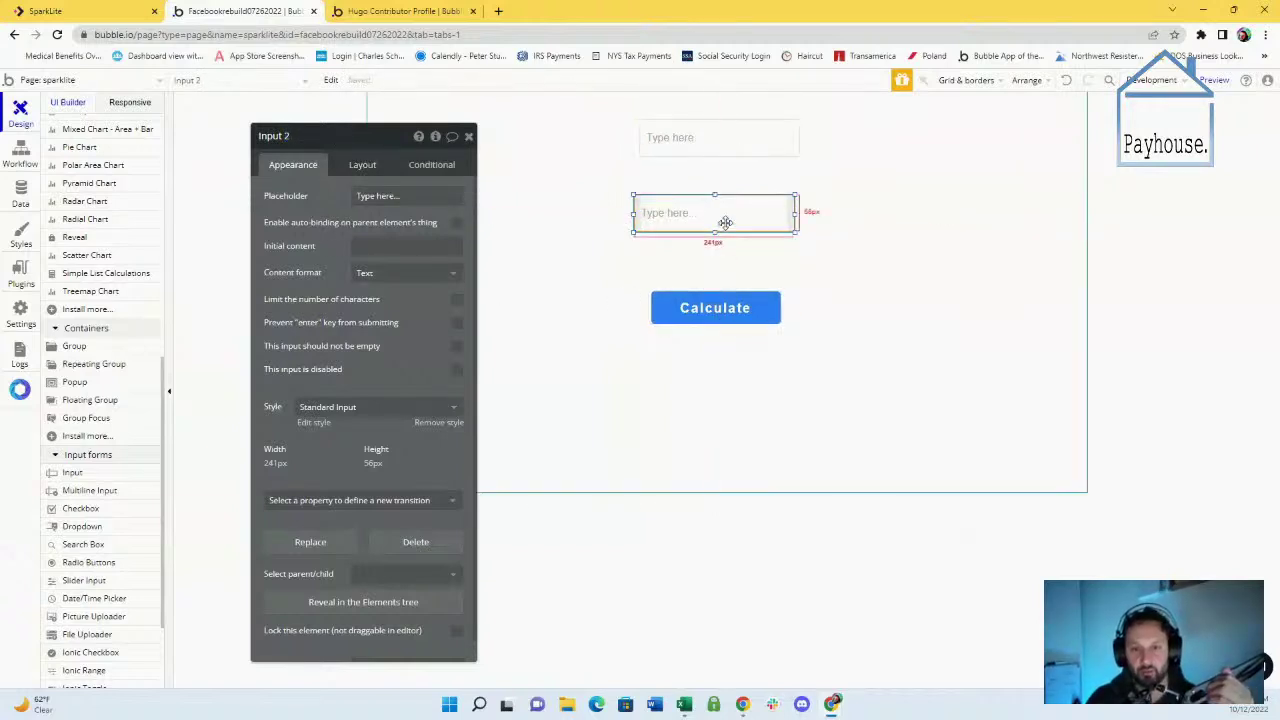
pyautogui.moveTo(726, 222); pyautogui.dragTo(729, 226)
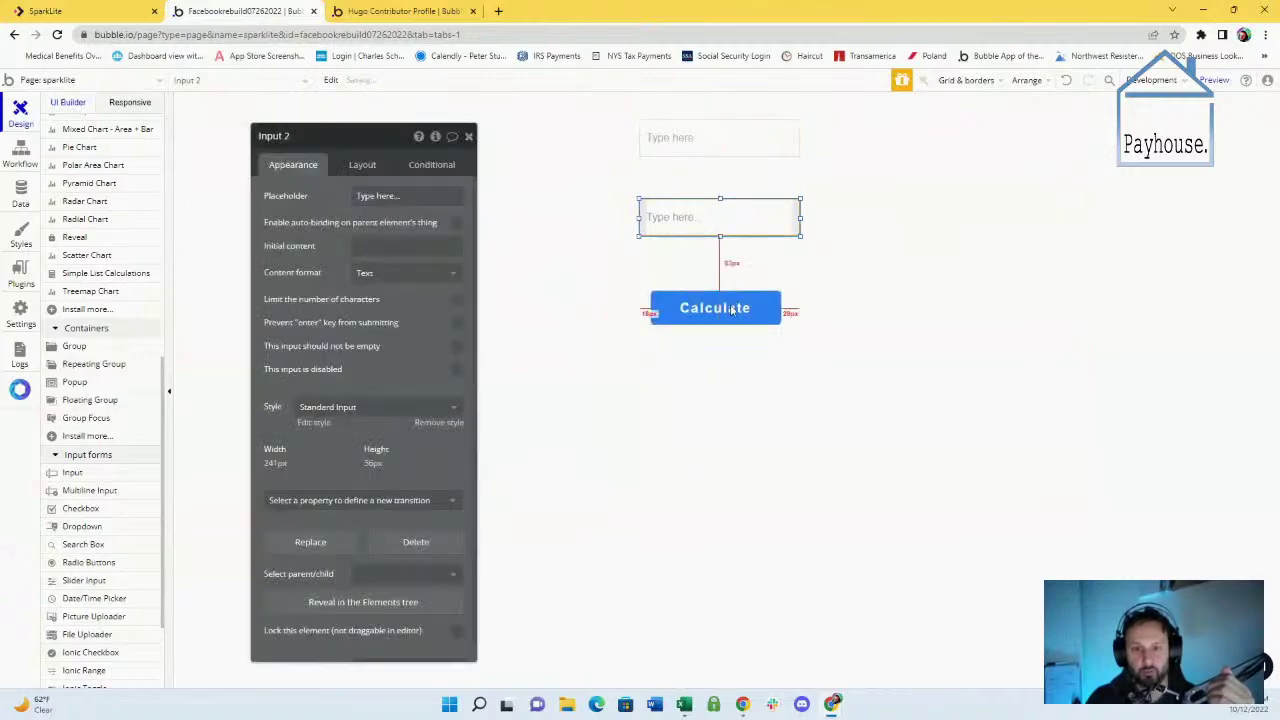
pyautogui.moveTo(731, 309); pyautogui.dragTo(729, 310)
pyautogui.doubleClick(737, 310)
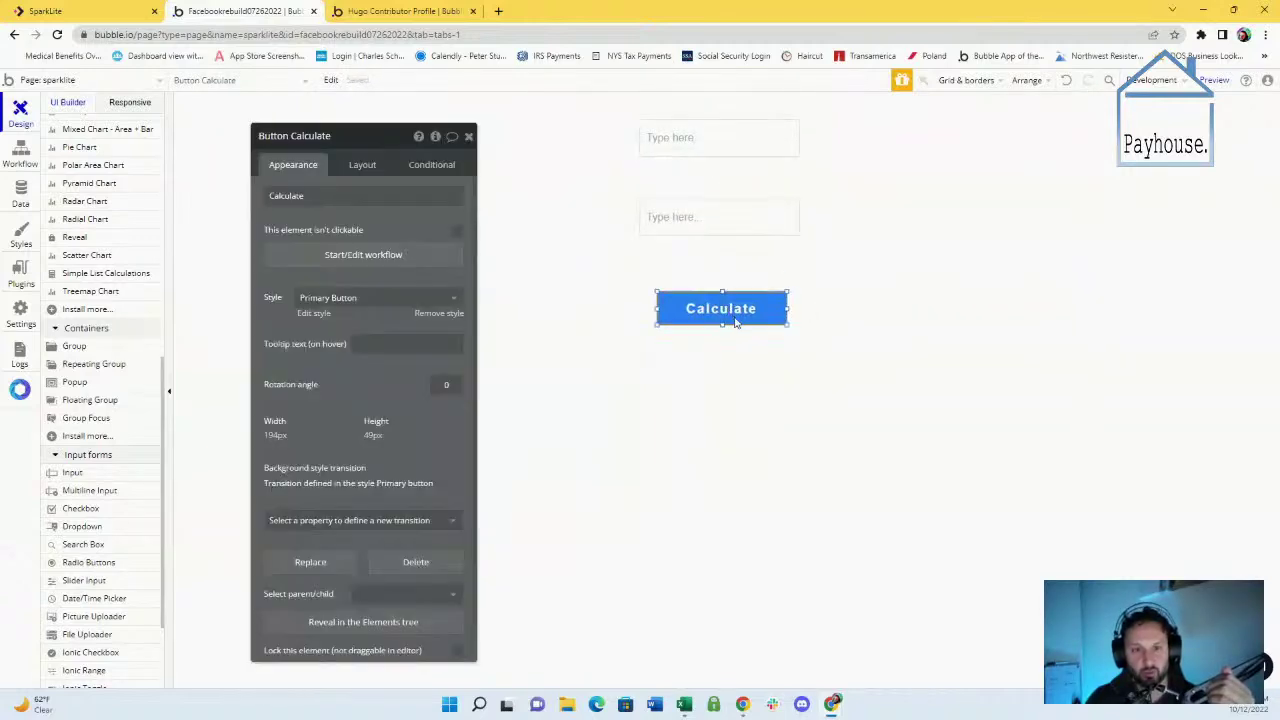
pyautogui.moveTo(735, 322); pyautogui.dragTo(768, 382)
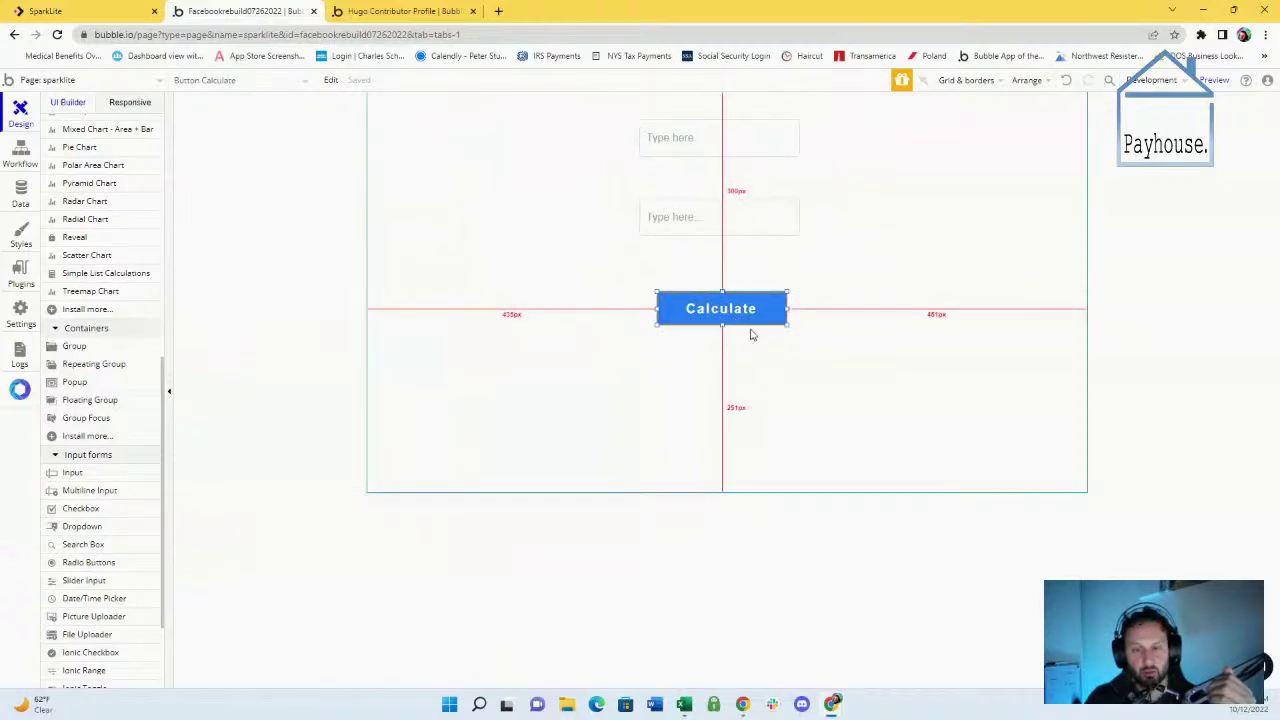
pyautogui.doubleClick(721, 308)
# Create the 'When Button Calculate is clicked' workflow with a SparkLite API action as step 1
pyautogui.click(363, 254)
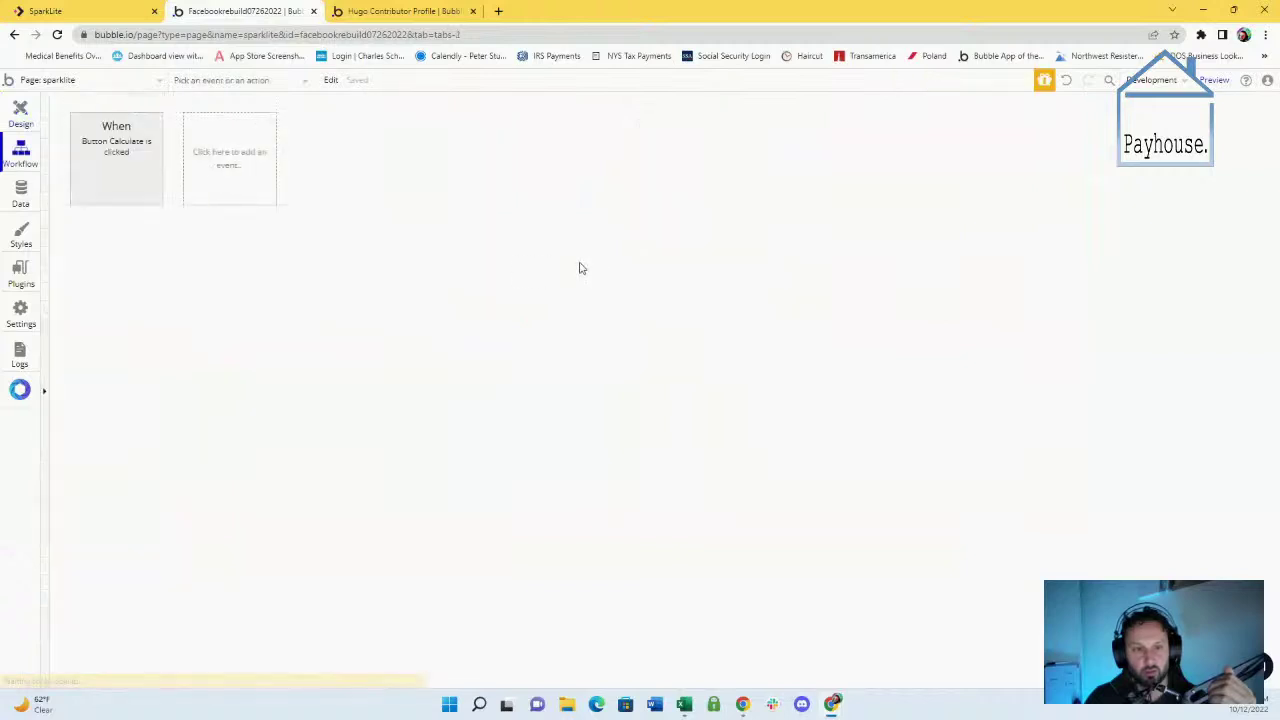
pyautogui.click(115, 200)
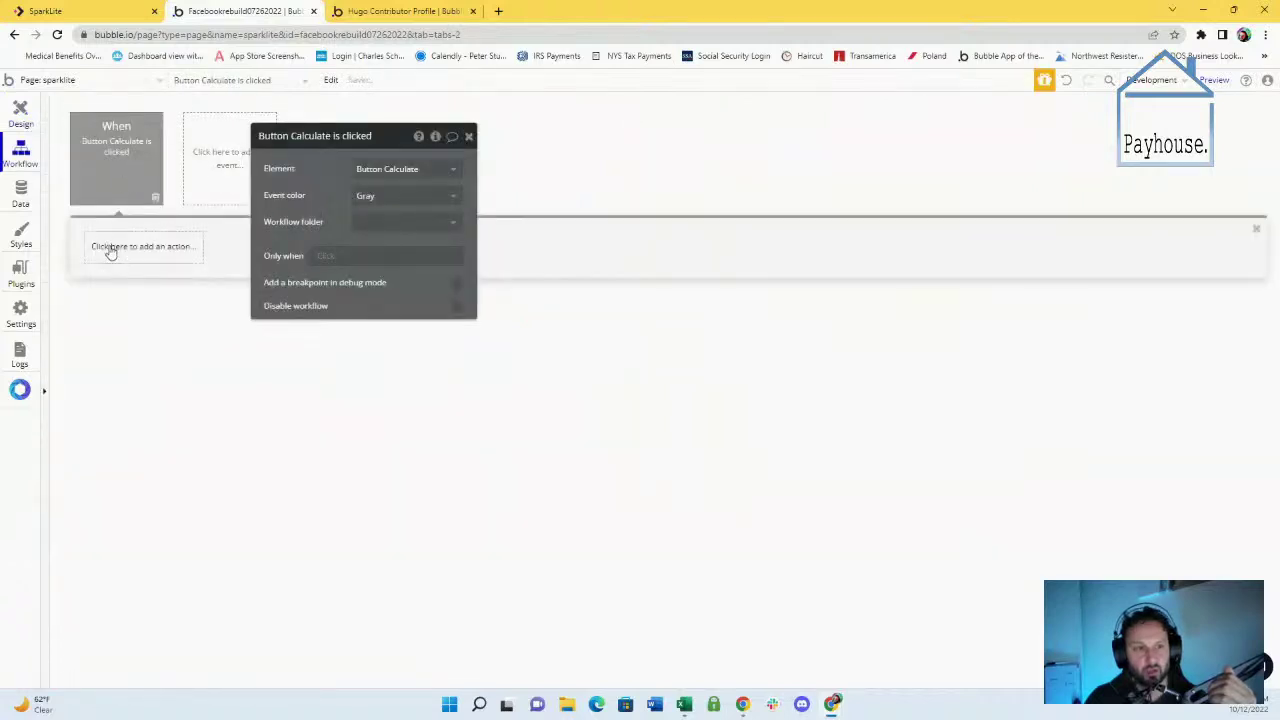
pyautogui.click(111, 250)
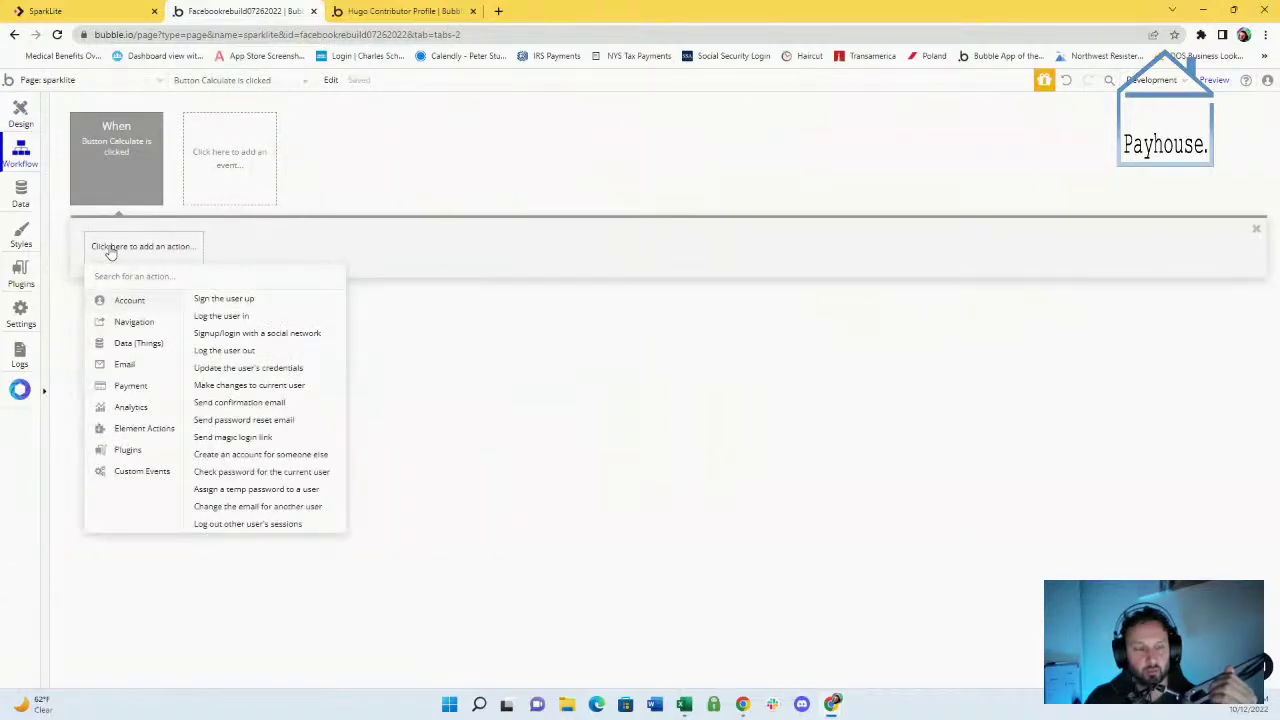
pyautogui.moveTo(126, 452)
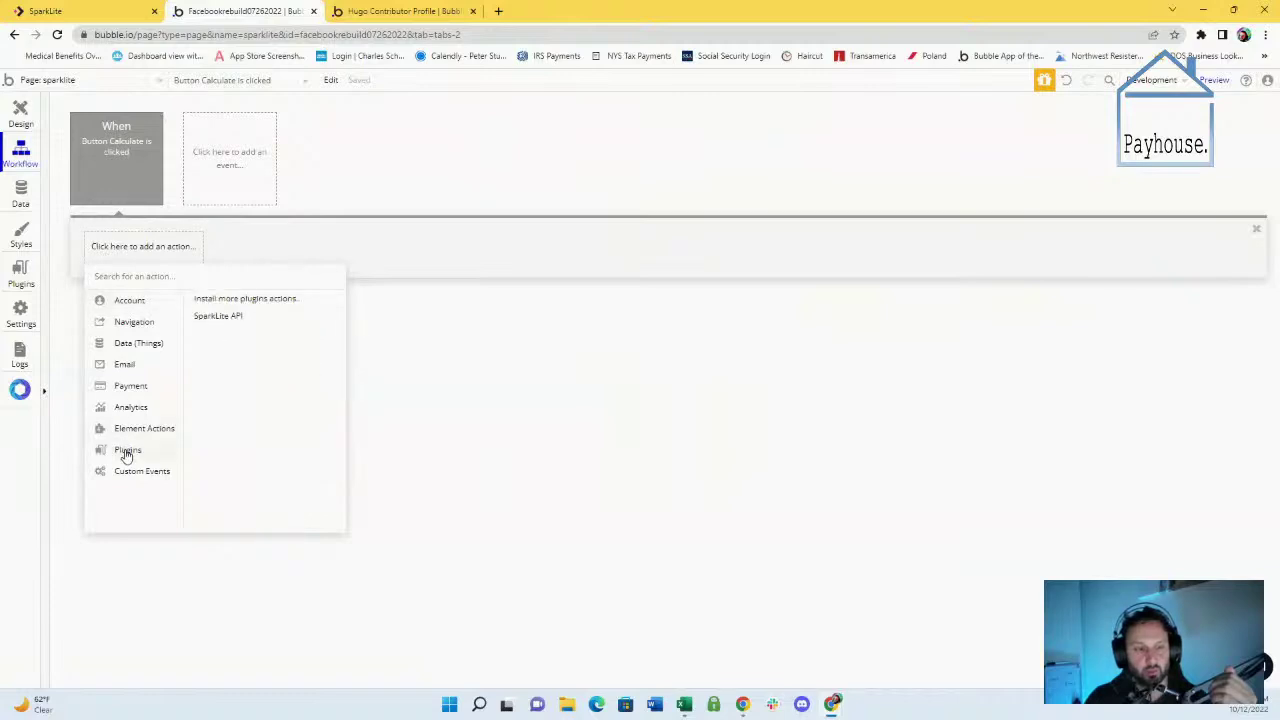
pyautogui.click(249, 316)
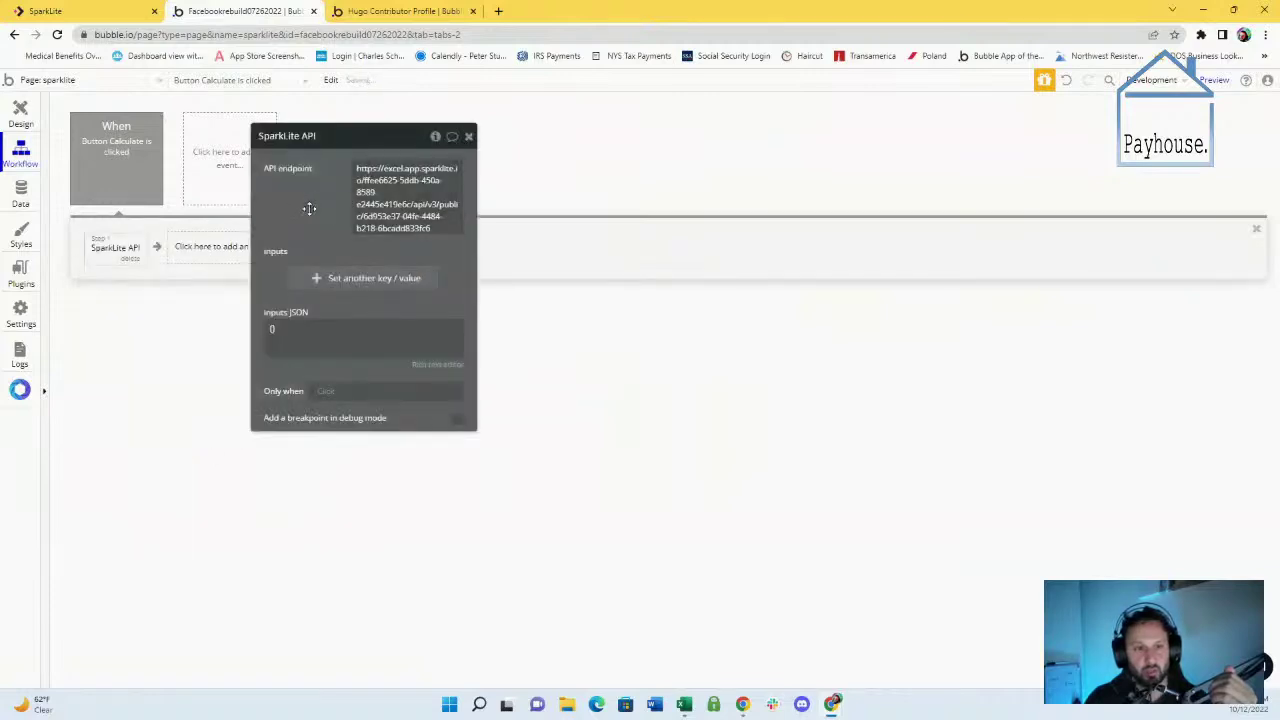
pyautogui.moveTo(308, 205)
pyautogui.mouseDown()
pyautogui.moveTo(428, 214)
pyautogui.moveTo(398, 233)
pyautogui.mouseUp()
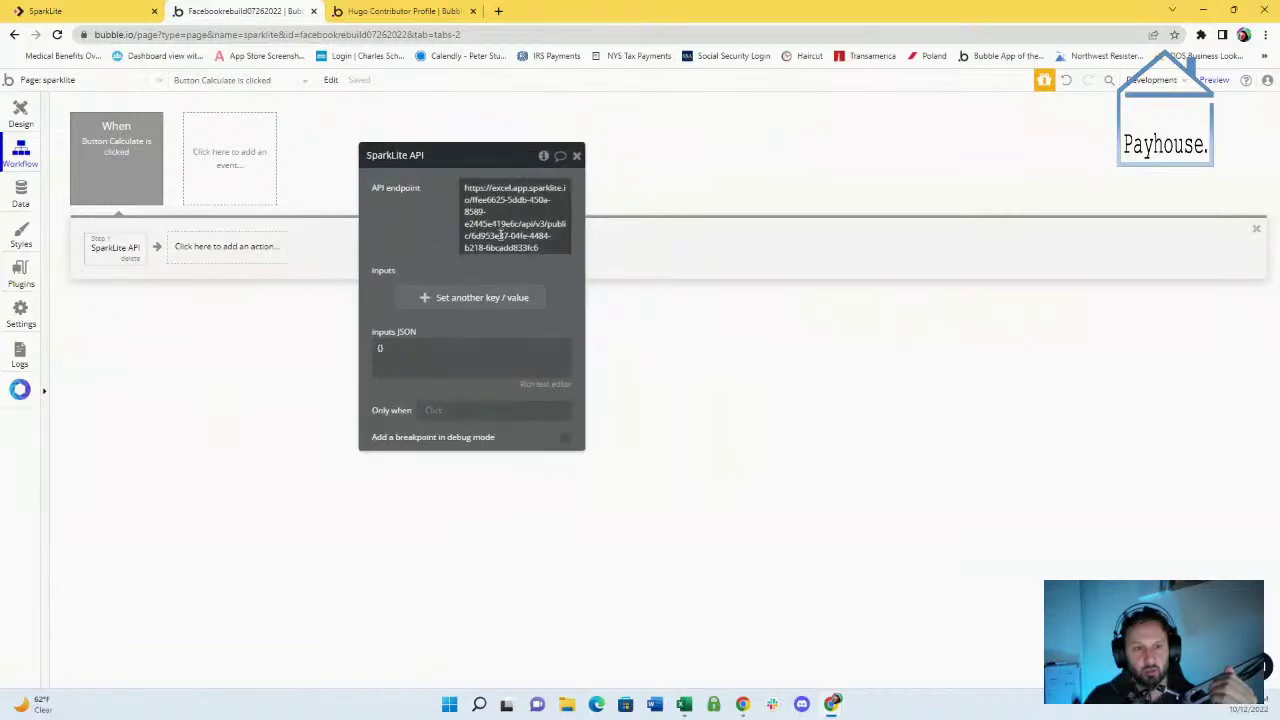
# Copy the endpoint URL from the SparkLite tester and paste it into the API endpoint field
pyautogui.hotkey('ctrl', 'shift', 'Tab')
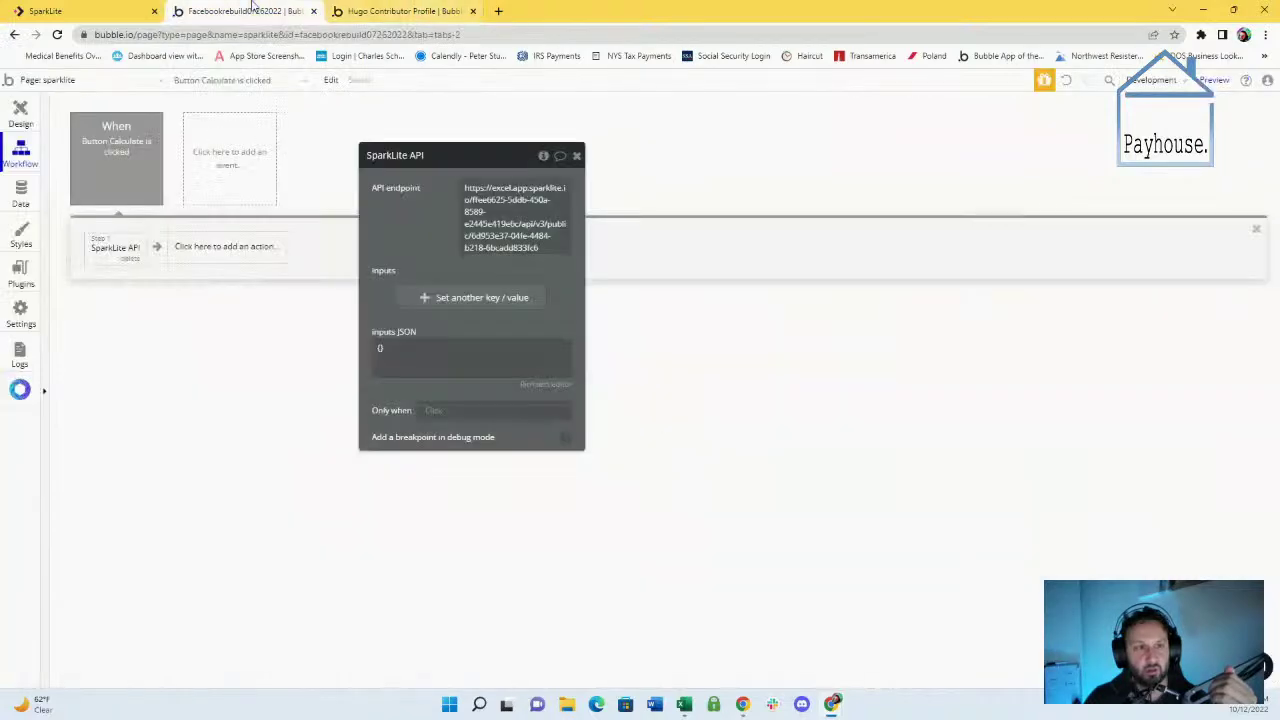
pyautogui.hotkey('ctrl', 'shift', 'Tab')
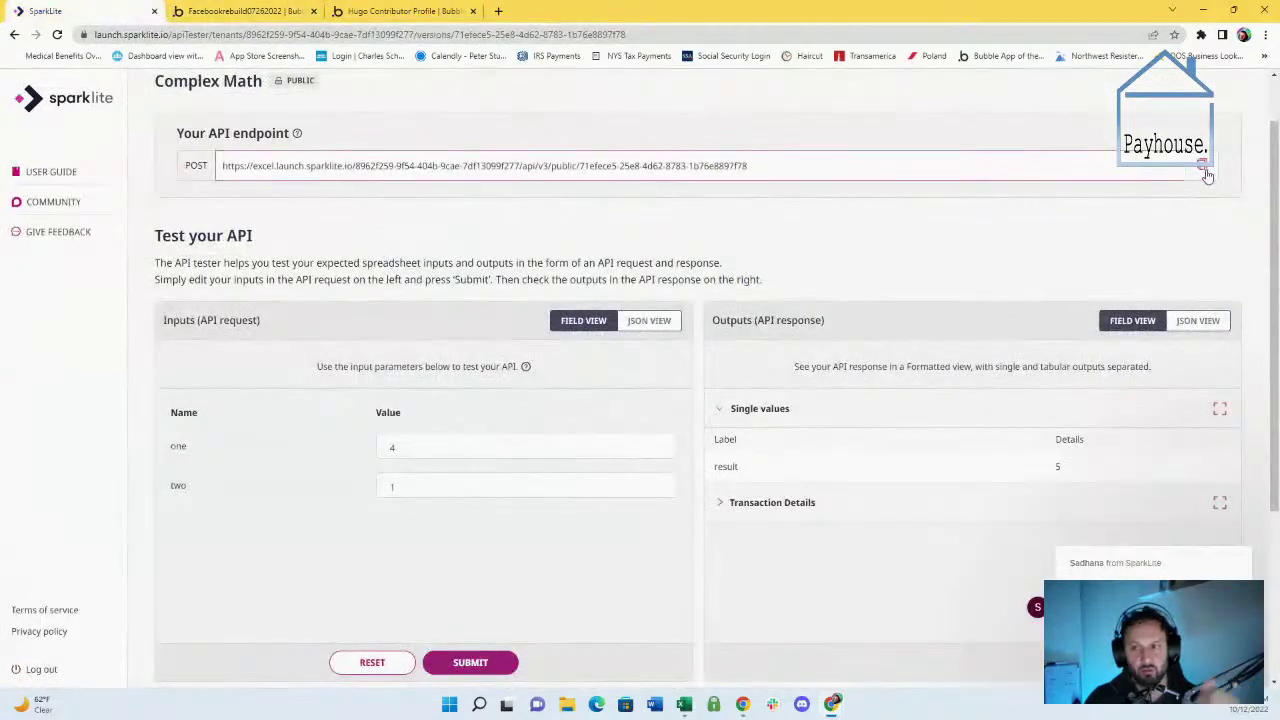
pyautogui.click(1201, 165)
pyautogui.click(250, 11)
pyautogui.click(505, 212)
pyautogui.hotkey('ctrl', 'a')
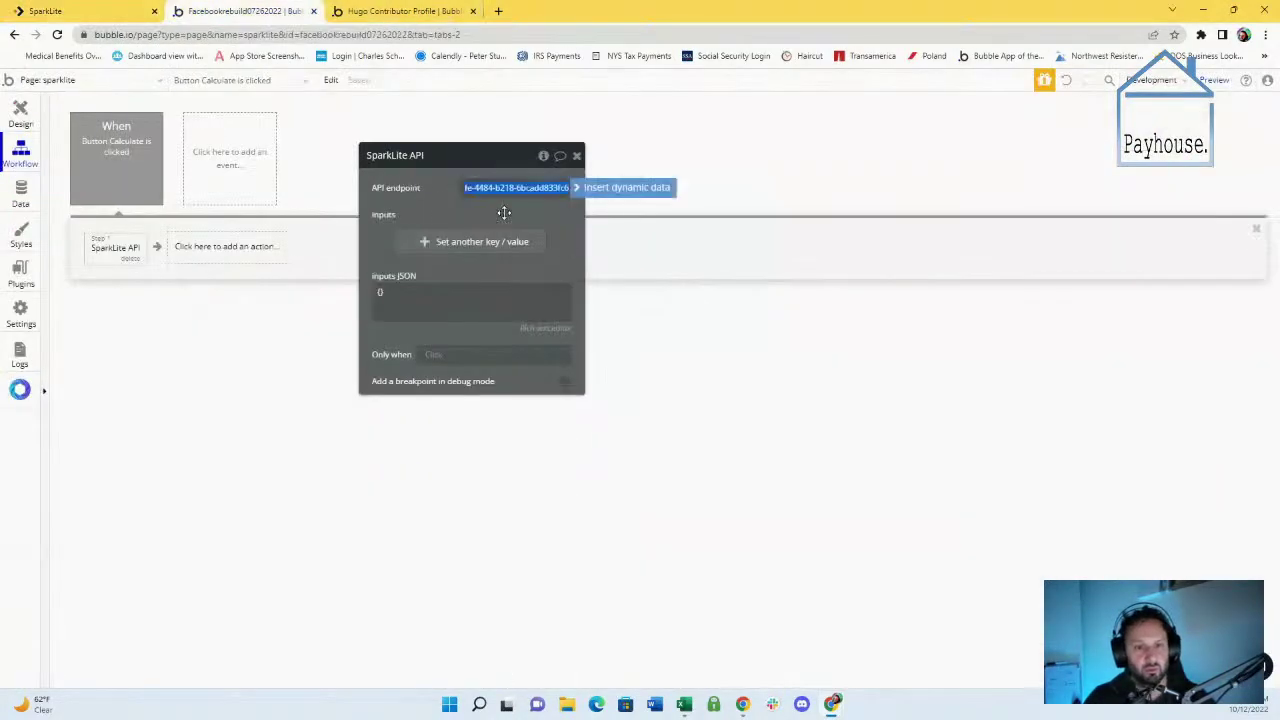
pyautogui.hotkey('ctrl', 'v')
pyautogui.click(494, 212)
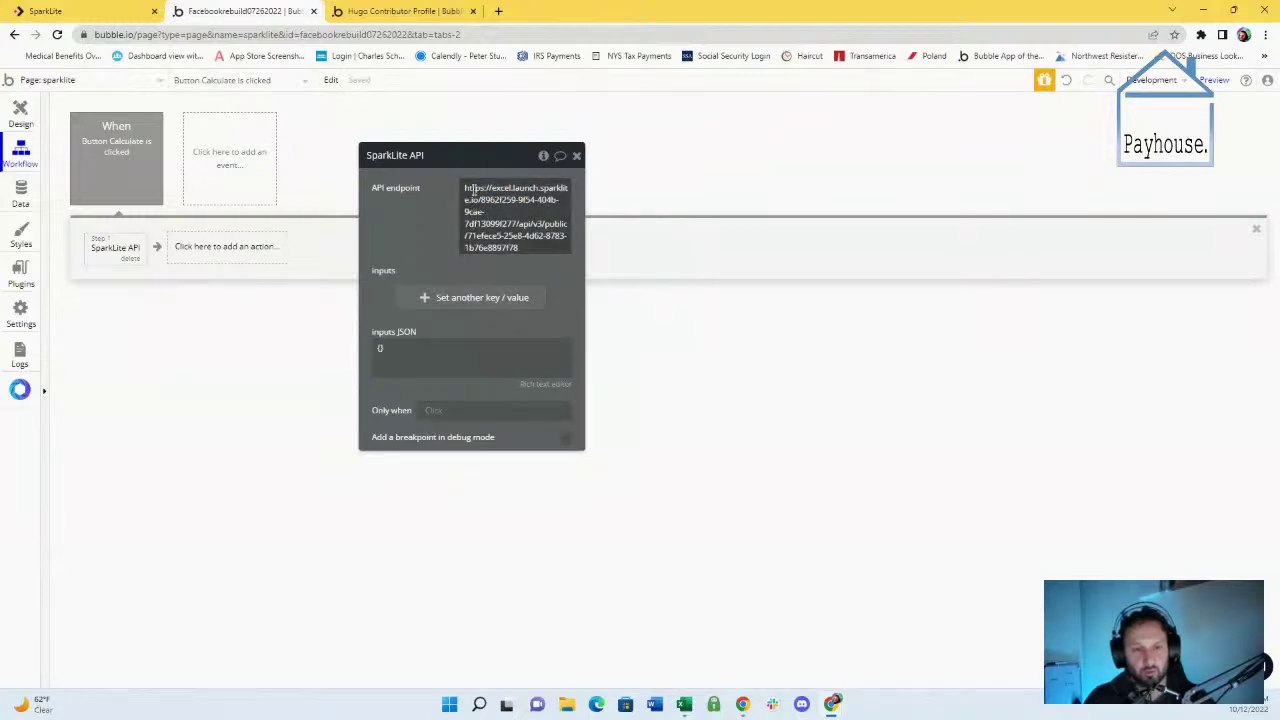
pyautogui.moveTo(408, 243); pyautogui.dragTo(456, 233)
pyautogui.click(551, 203)
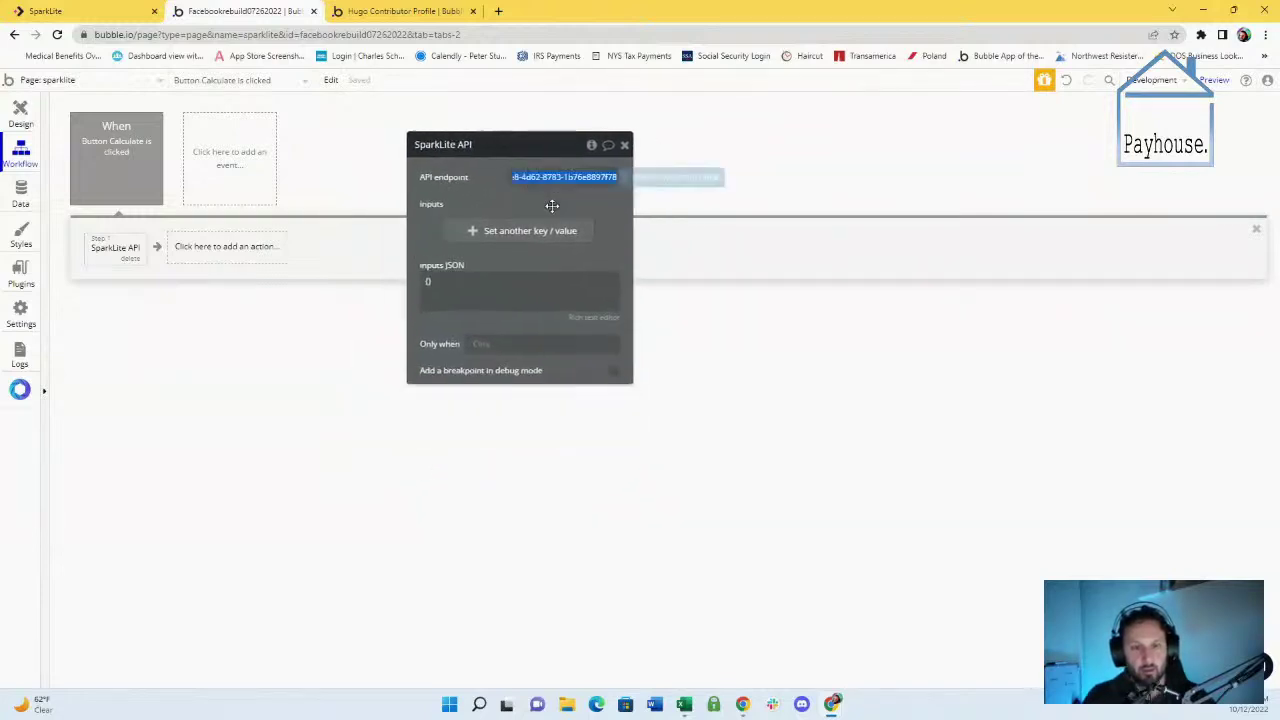
pyautogui.click(550, 189)
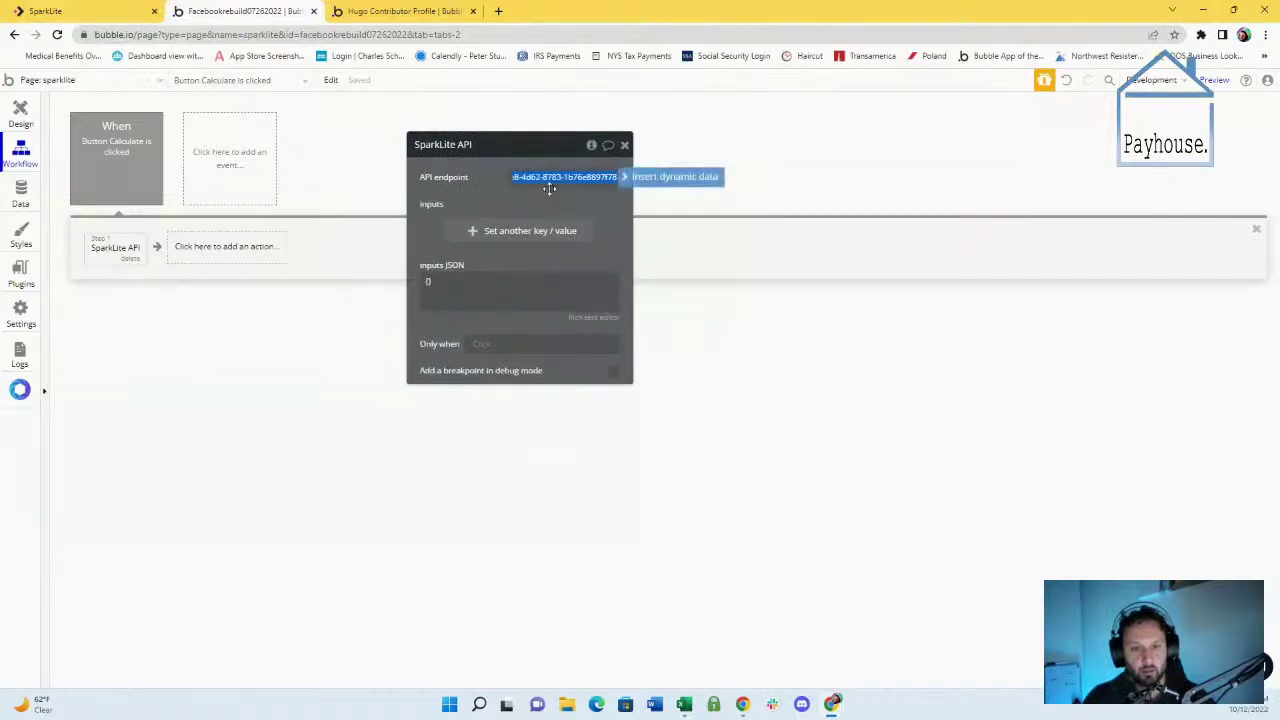
pyautogui.click(478, 190)
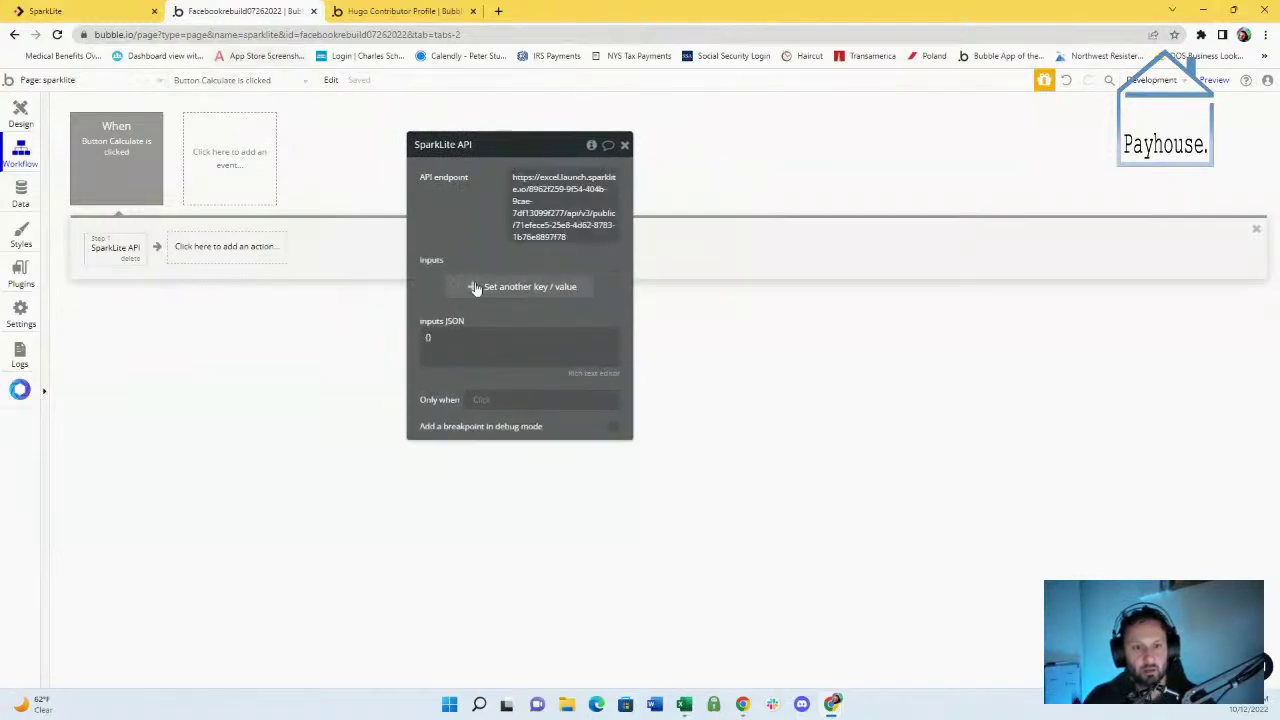
# Add two key/value rows and name the keys one and two
pyautogui.click(474, 289)
pyautogui.click(475, 312)
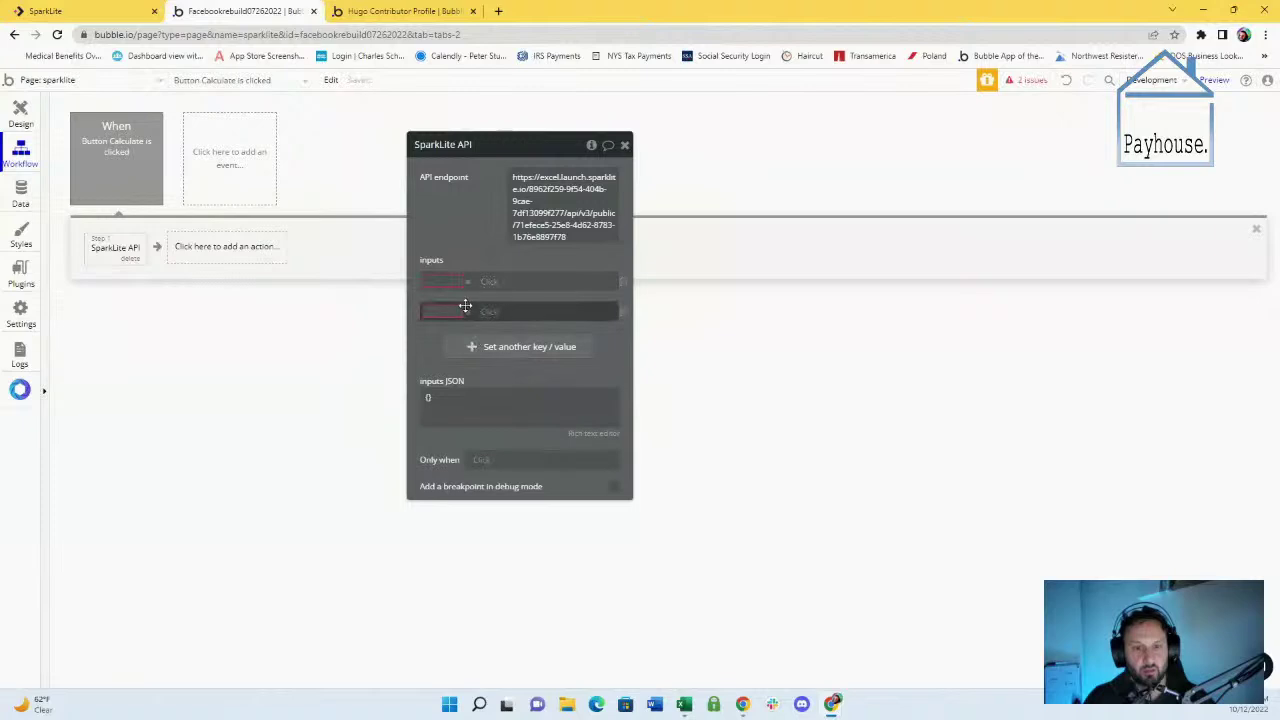
pyautogui.click(445, 281)
pyautogui.write('one')
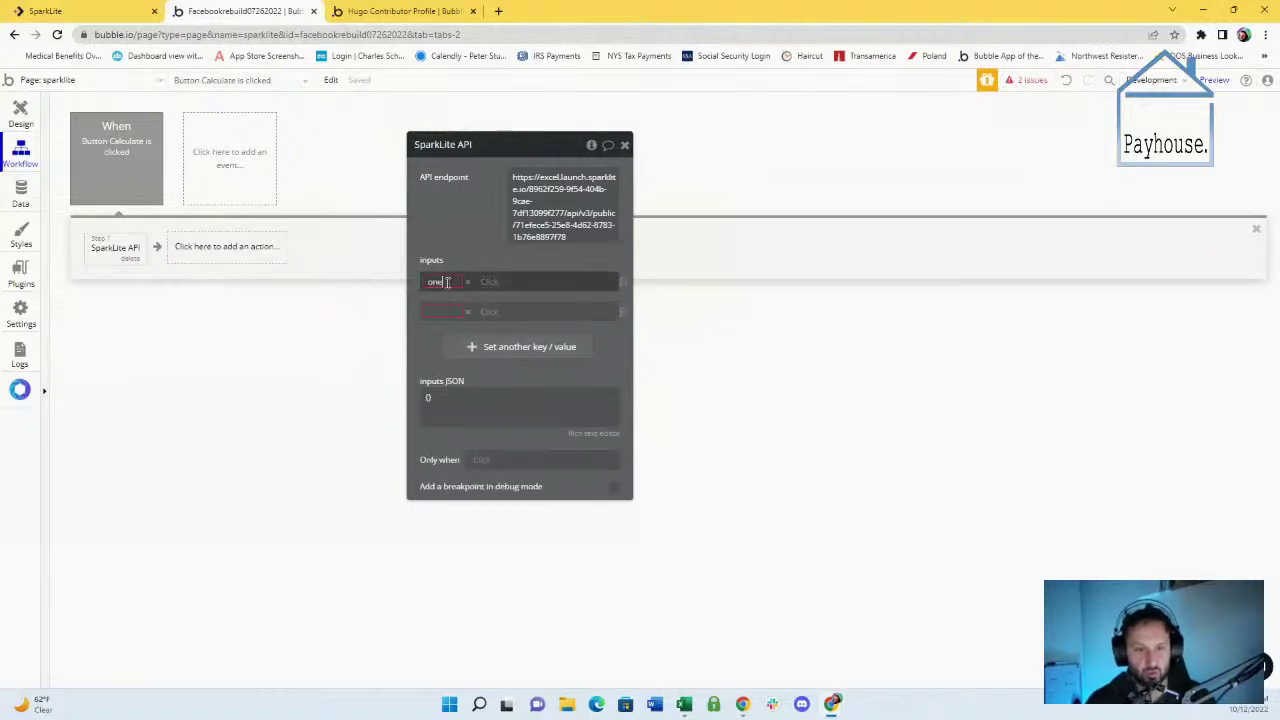
pyautogui.click(438, 312)
pyautogui.write('two')
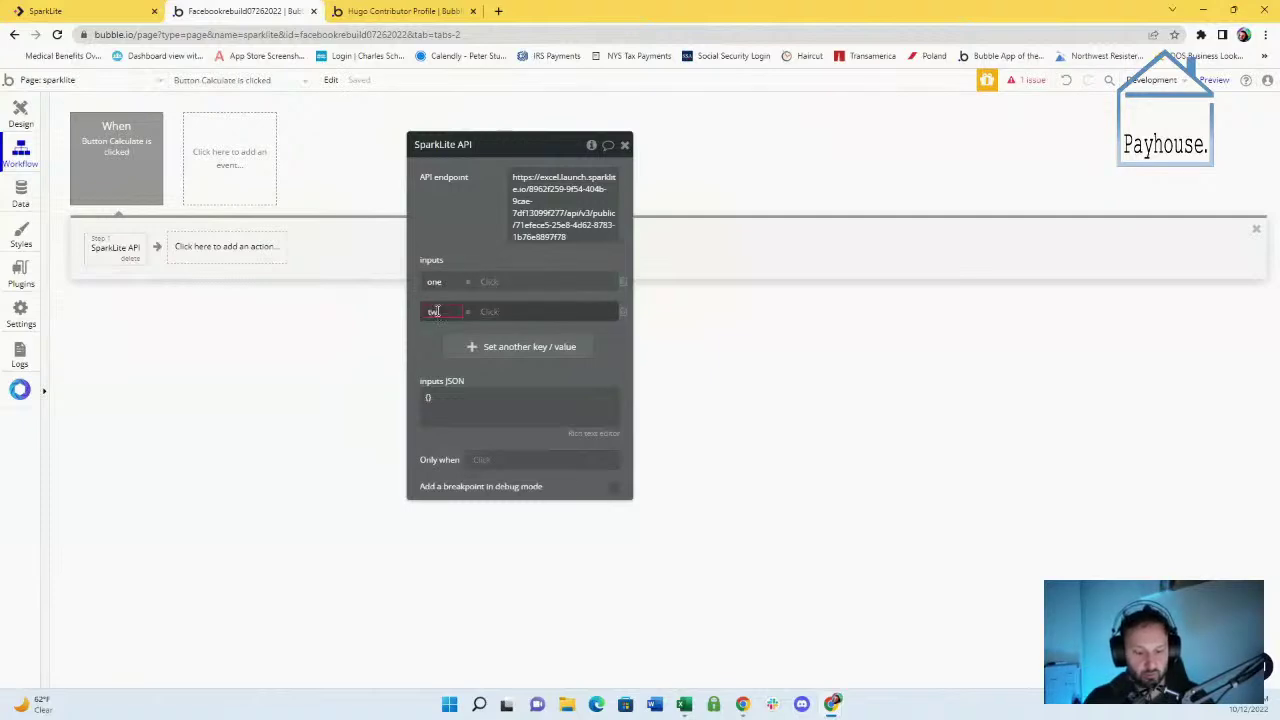
pyautogui.click(446, 228)
# Check the SparkLite tester's input labels read one and two, then return to Bubble
pyautogui.click(45, 11)
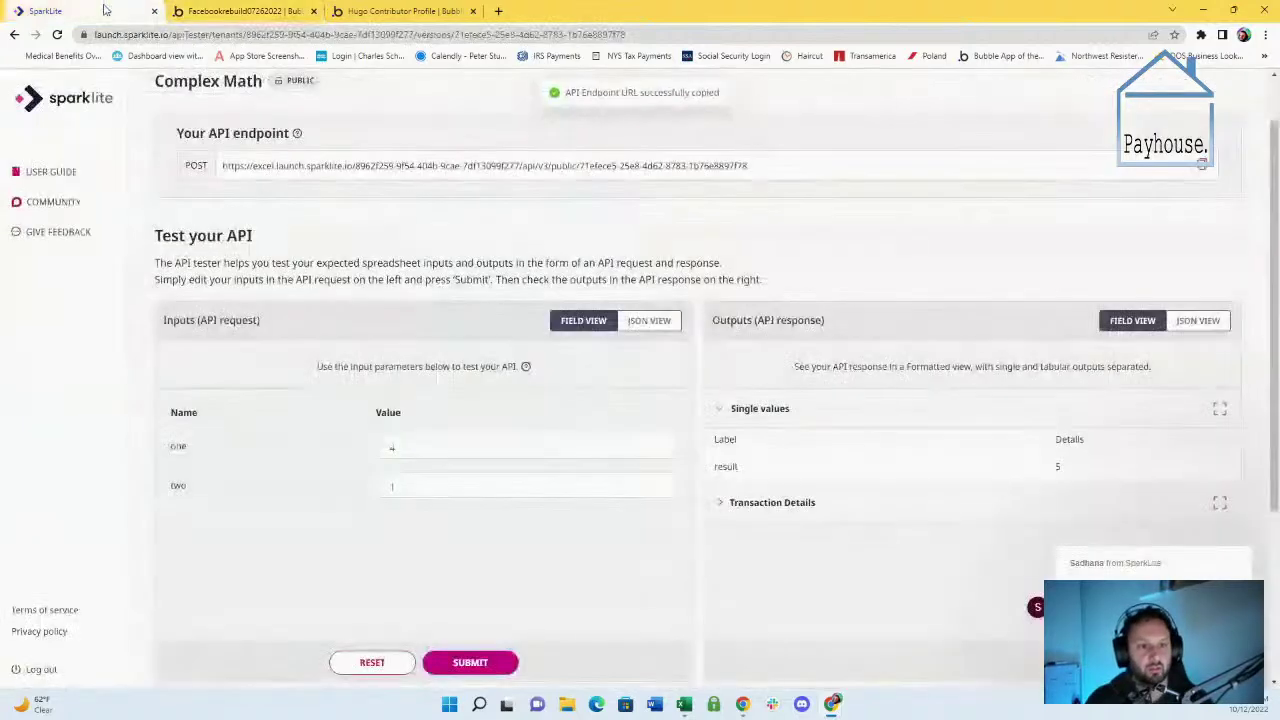
pyautogui.scroll(-1, 303, 466)
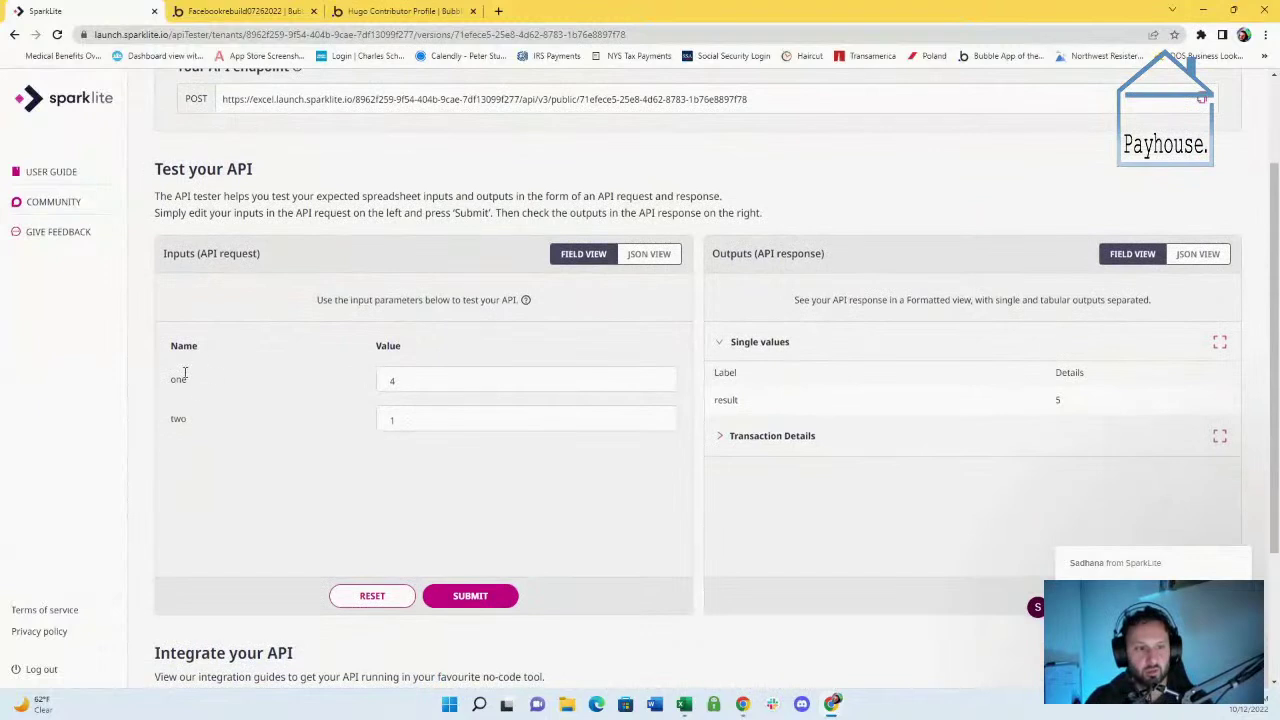
pyautogui.doubleClick(176, 421)
pyautogui.doubleClick(174, 381)
pyautogui.doubleClick(177, 421)
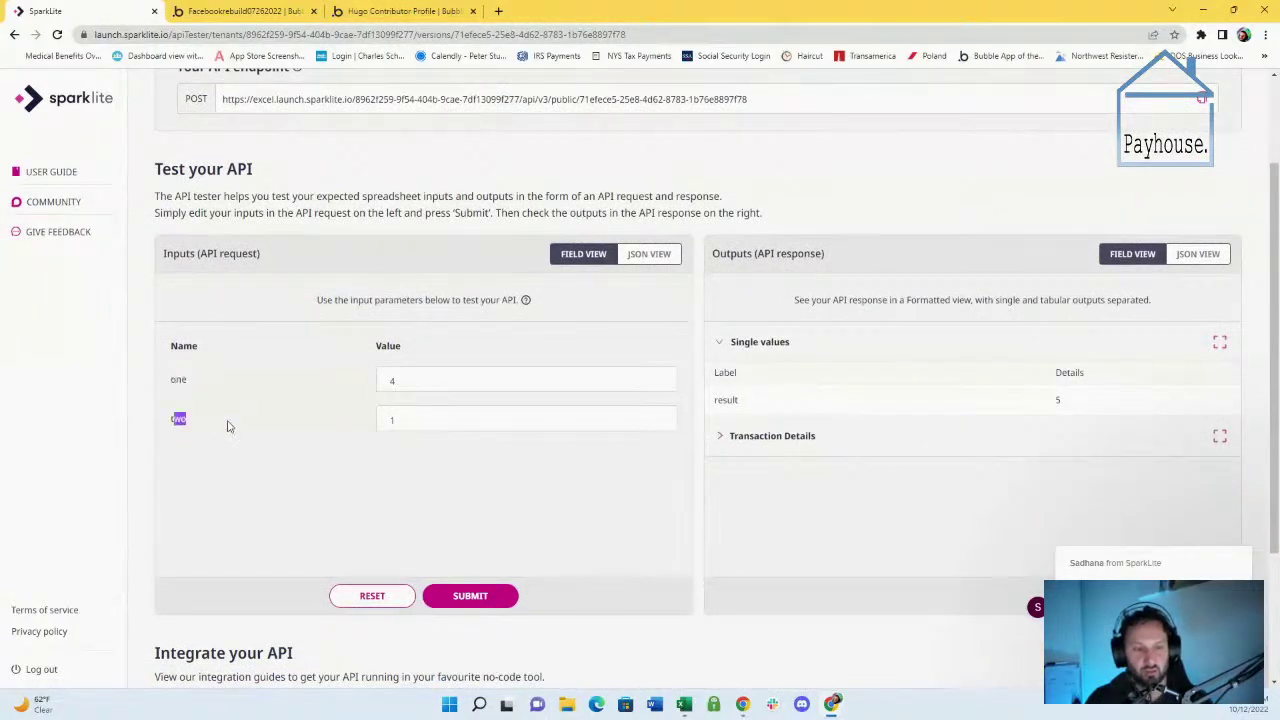
pyautogui.click(390, 10)
# Close the unused profile tab and set key one to Input 1's value
pyautogui.click(286, 10)
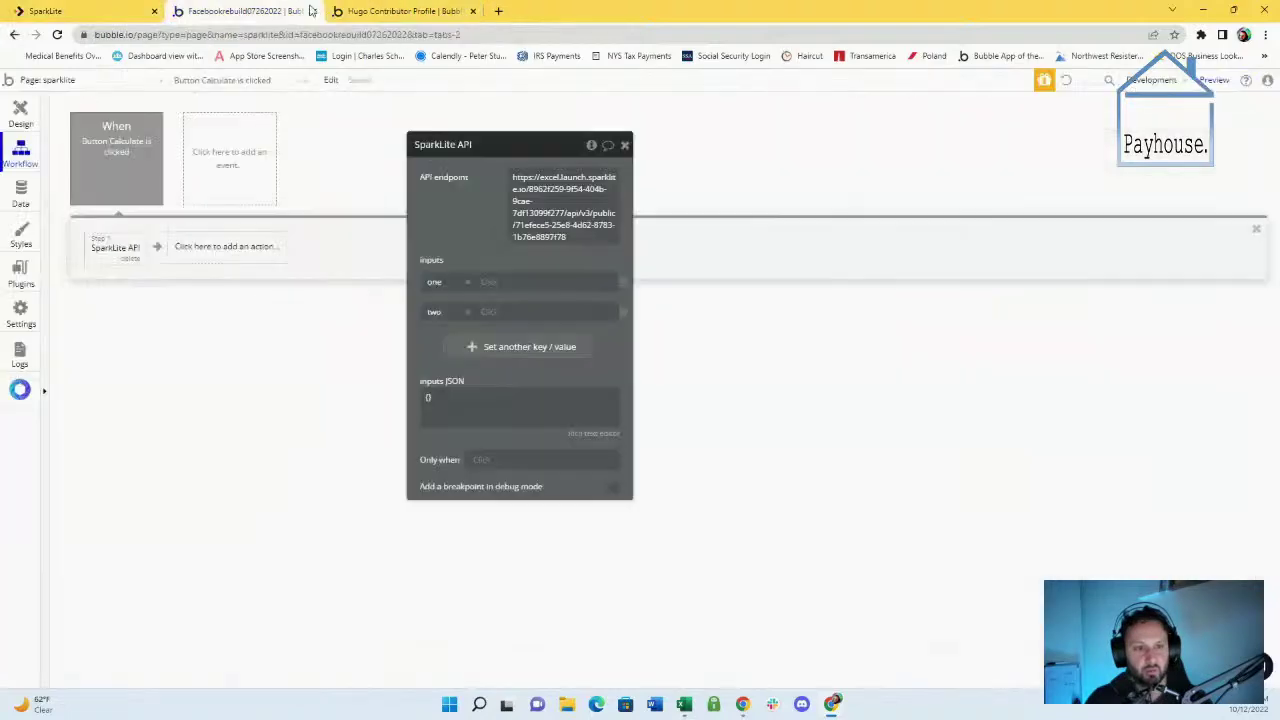
pyautogui.click(430, 11)
pyautogui.click(473, 11)
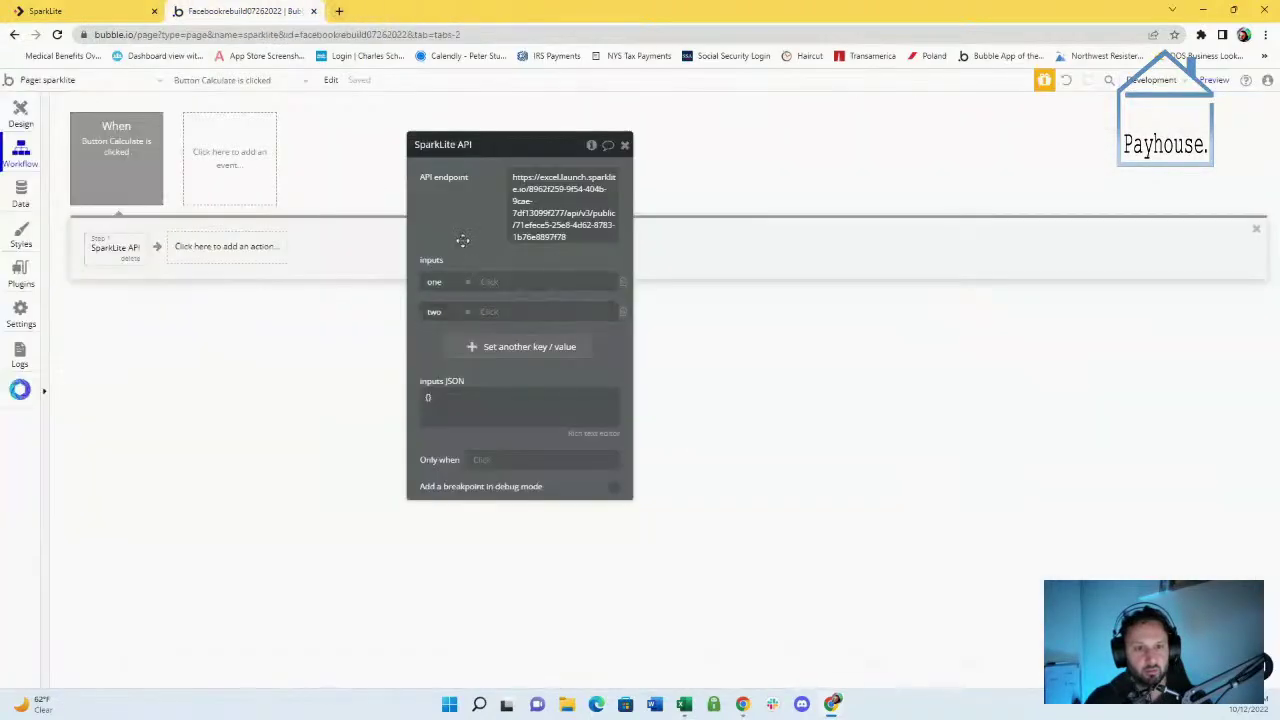
pyautogui.click(494, 284)
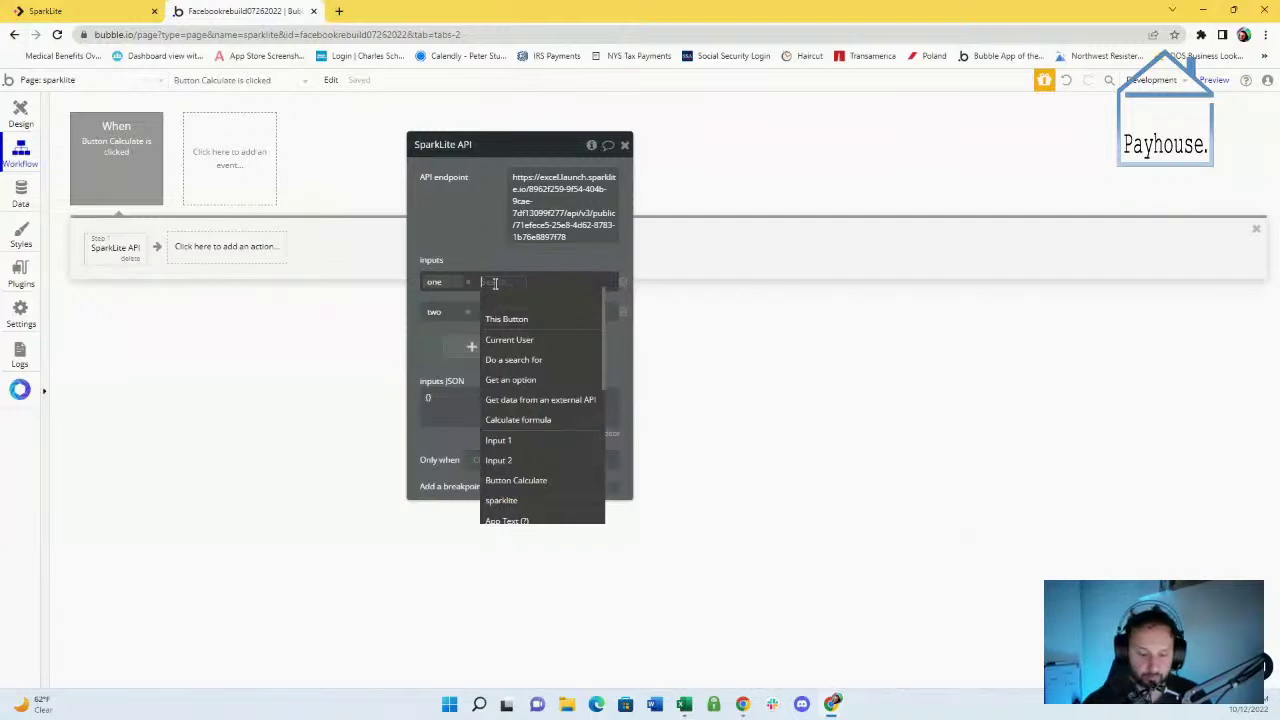
pyautogui.write('inp')
pyautogui.click(498, 318)
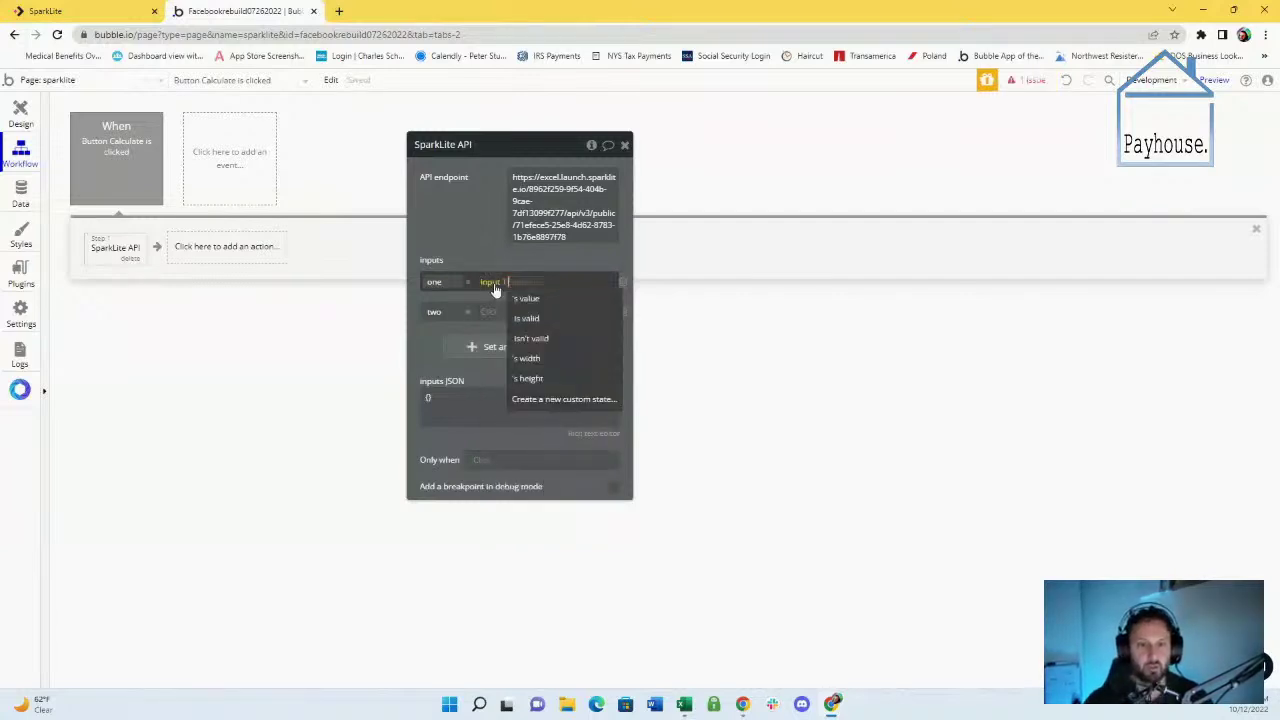
pyautogui.click(533, 296)
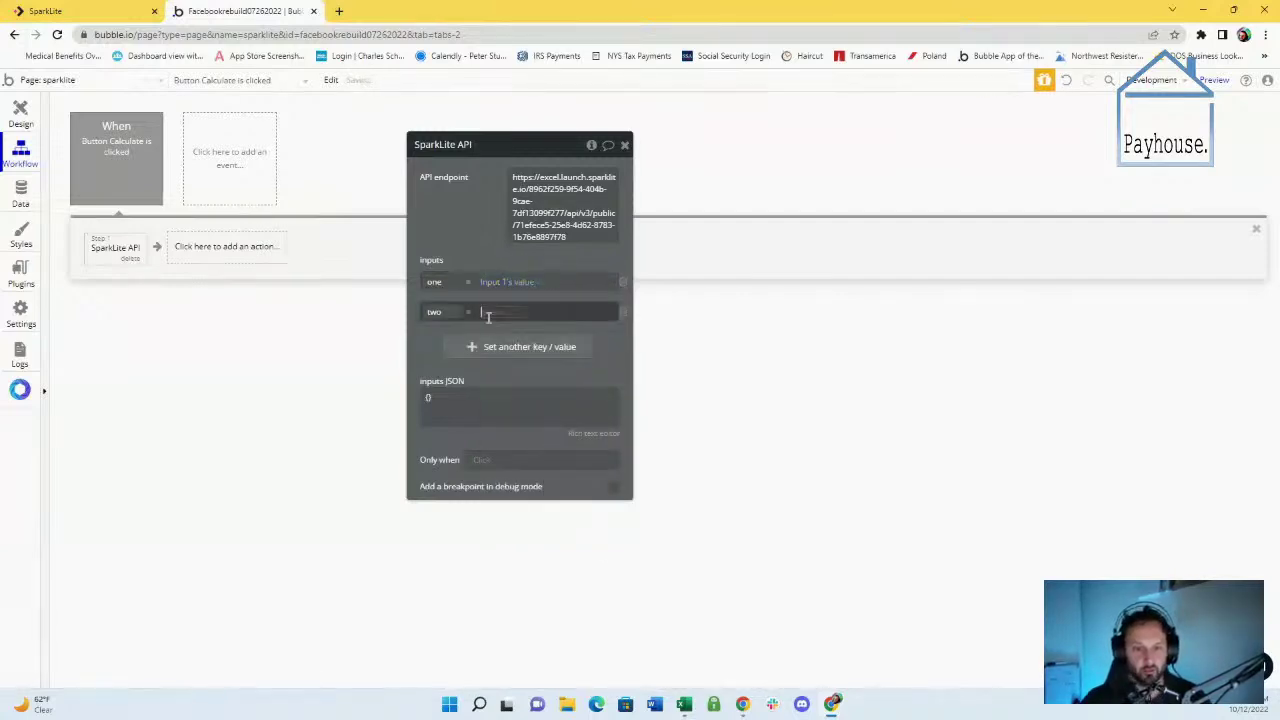
# Set key two to Input 2's value and go back to the Design tab
pyautogui.click(485, 311)
pyautogui.click(512, 490)
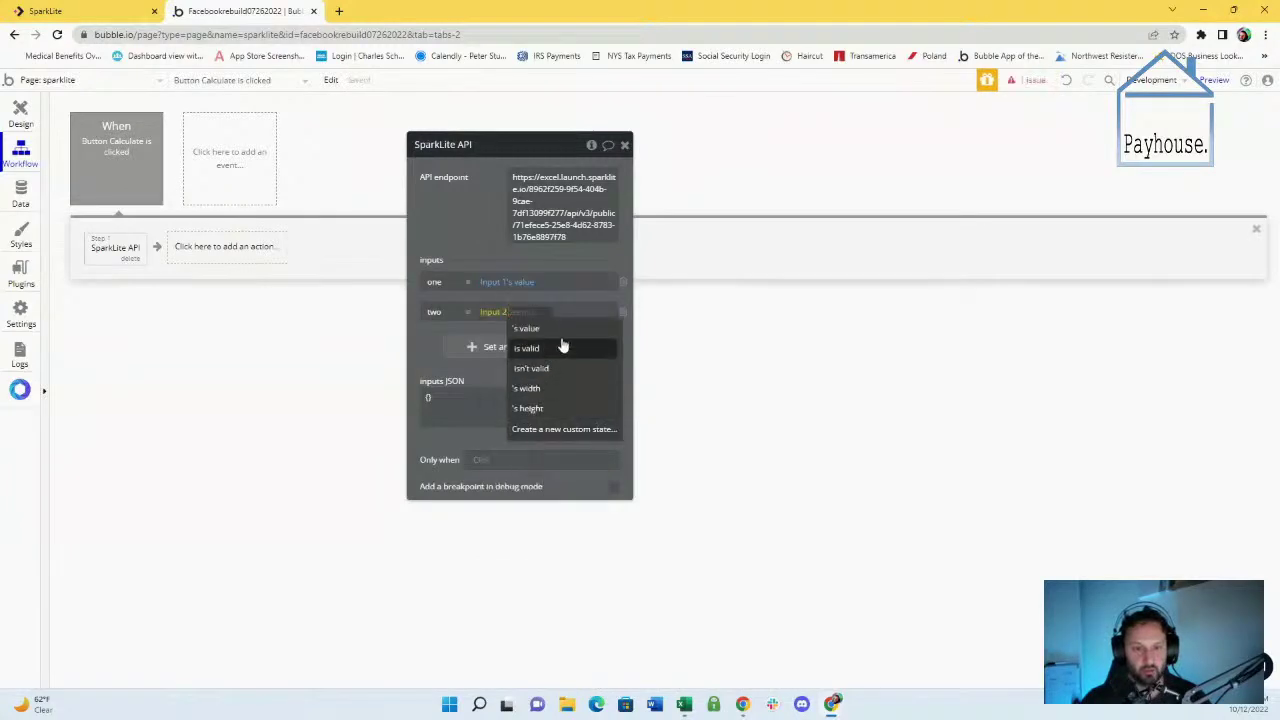
pyautogui.click(533, 329)
pyautogui.moveTo(487, 240)
pyautogui.mouseDown()
pyautogui.moveTo(325, 152)
pyautogui.moveTo(469, 216)
pyautogui.mouseUp()
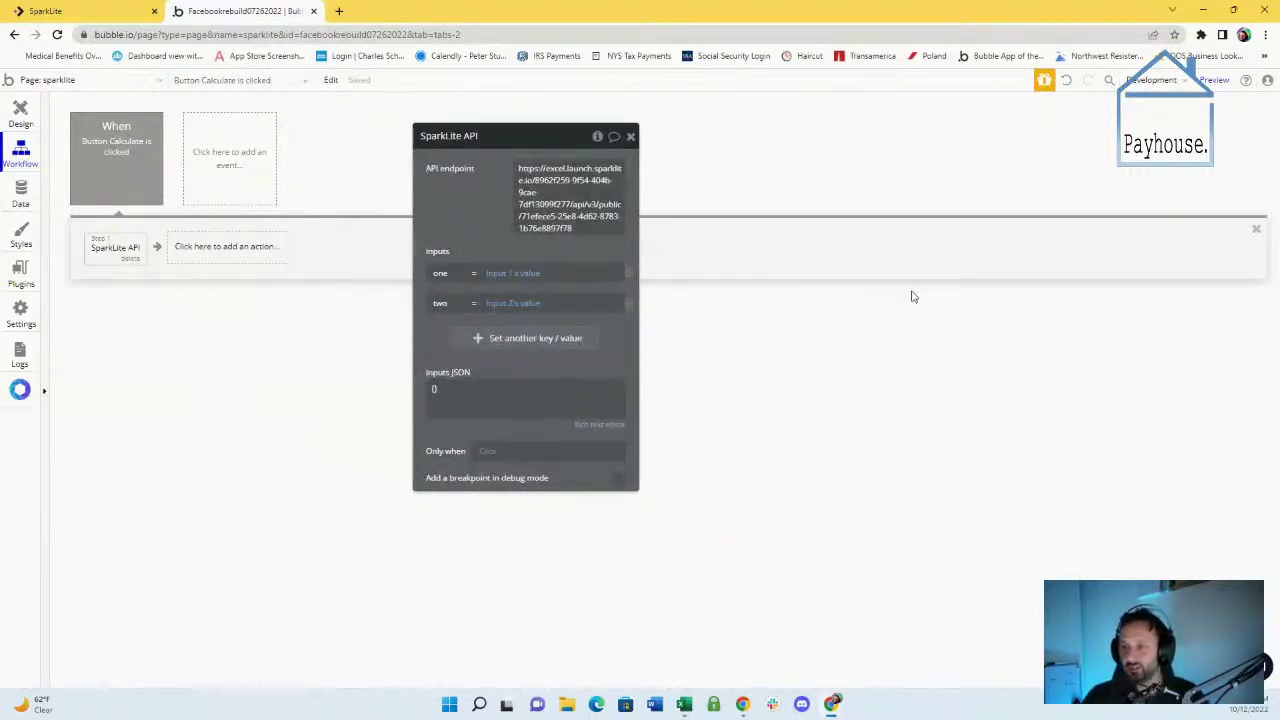
pyautogui.click(20, 113)
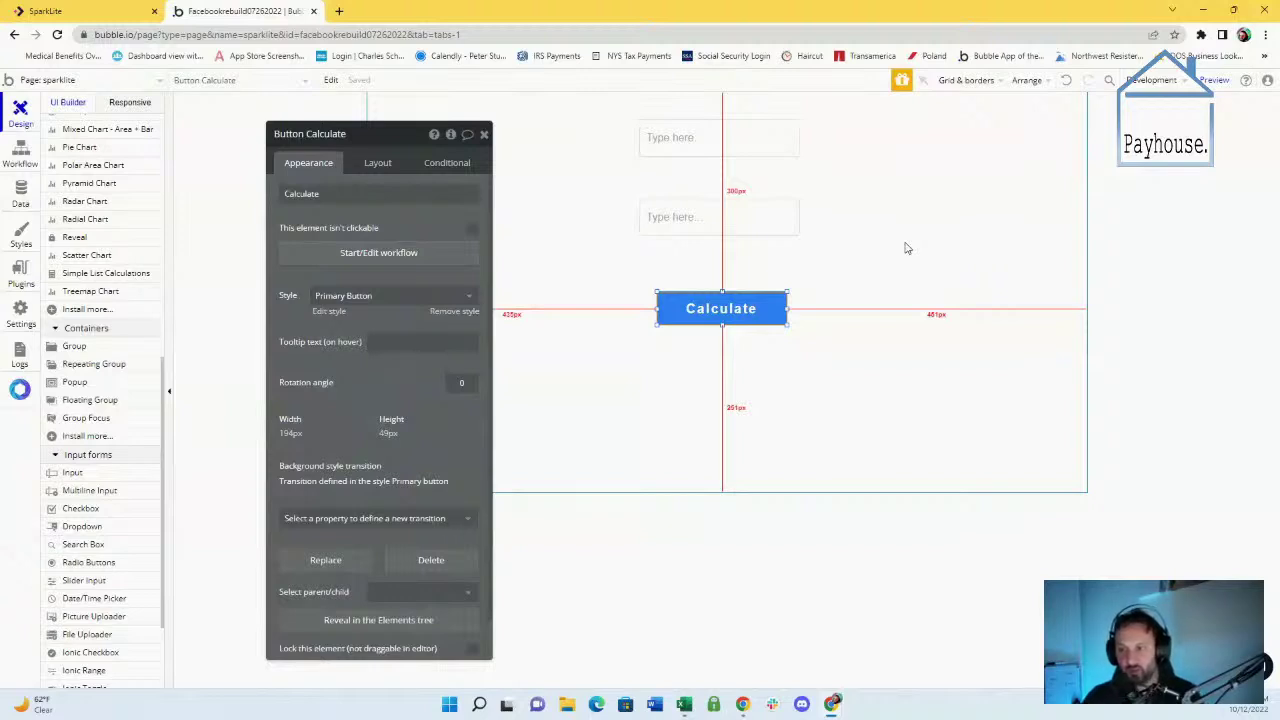
# Draw a new 280 by 56 px text element right of the second input and search its dynamic data for 'spark'
pyautogui.click(484, 134)
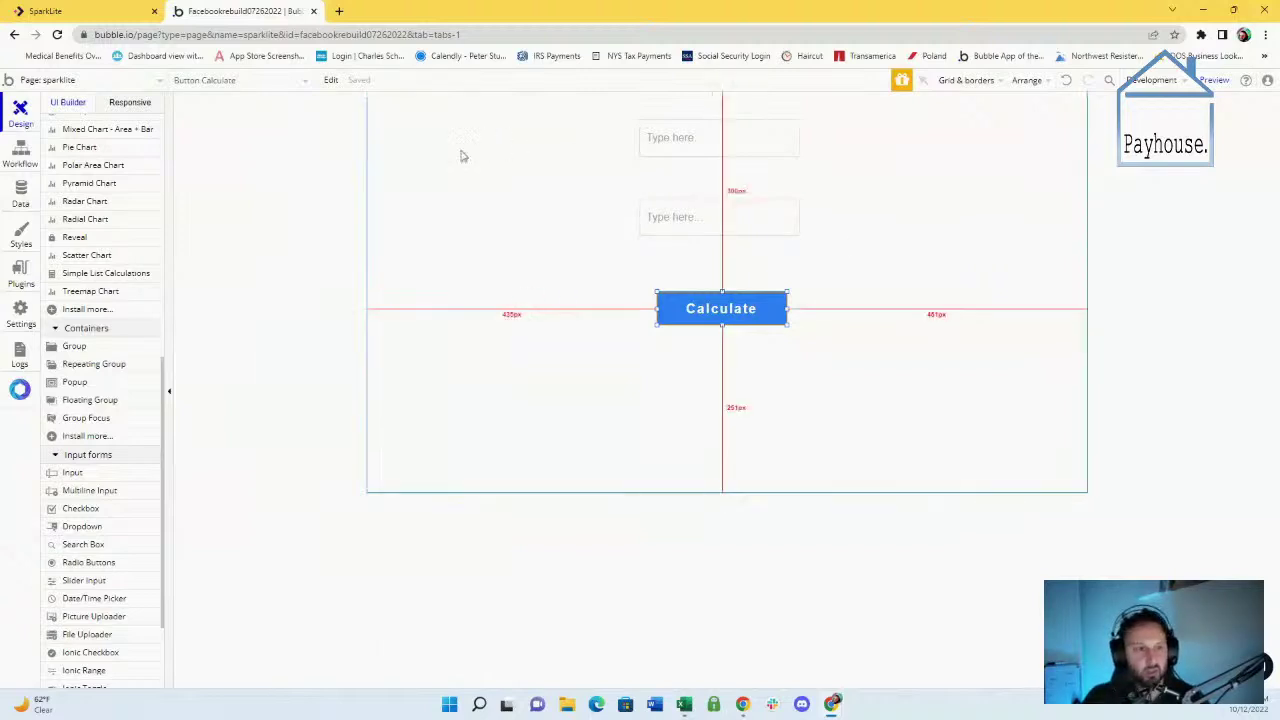
pyautogui.scroll(3, 97, 460)
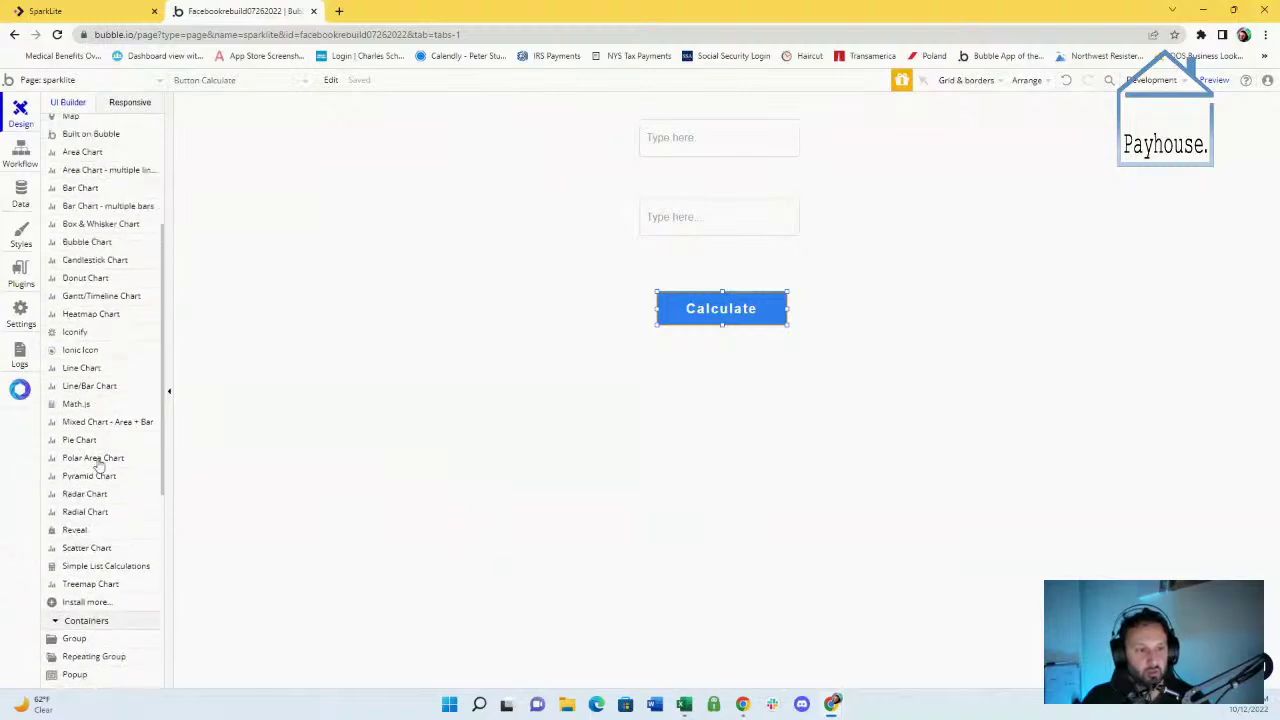
pyautogui.scroll(3, 98, 465)
pyautogui.click(72, 194)
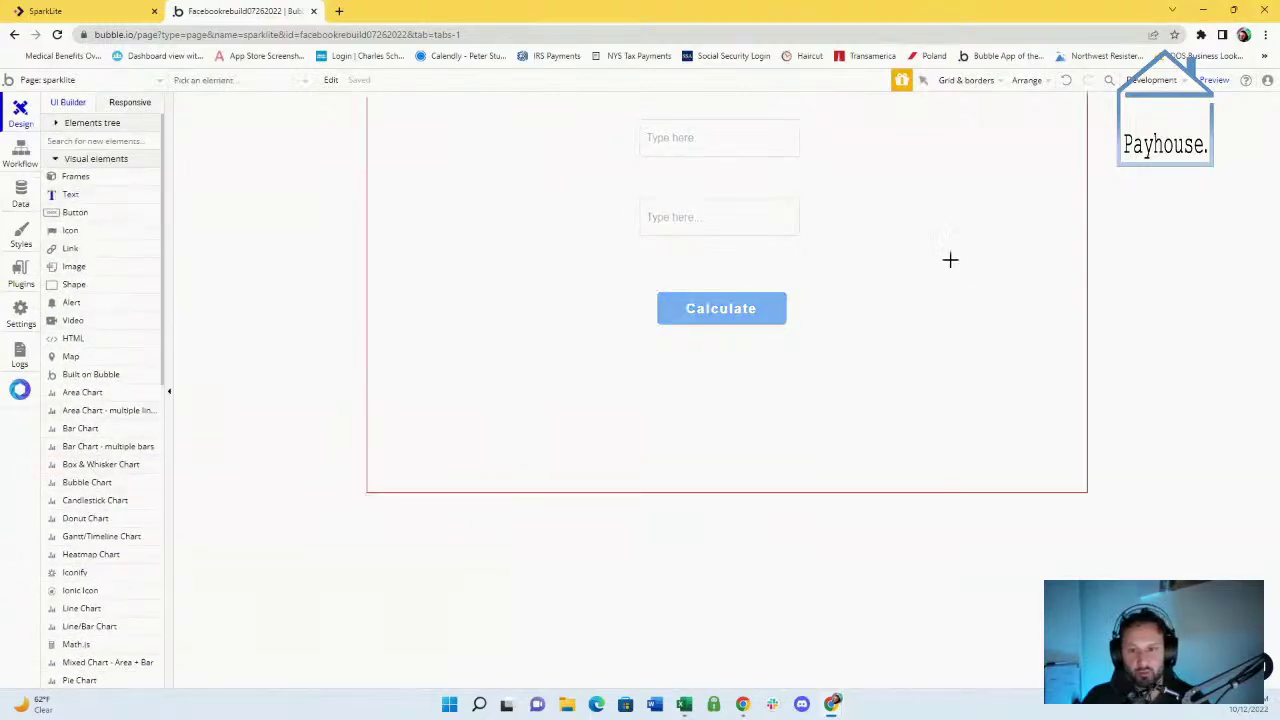
pyautogui.moveTo(864, 202); pyautogui.dragTo(1051, 239)
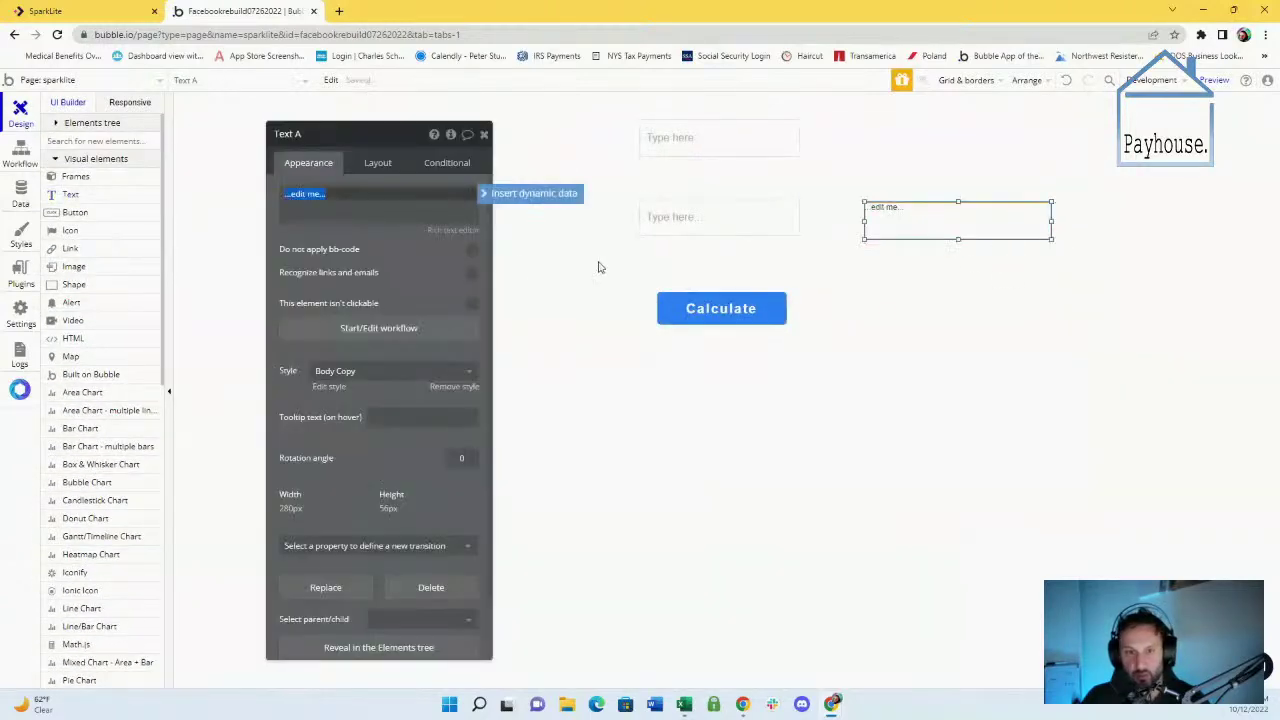
pyautogui.click(516, 197)
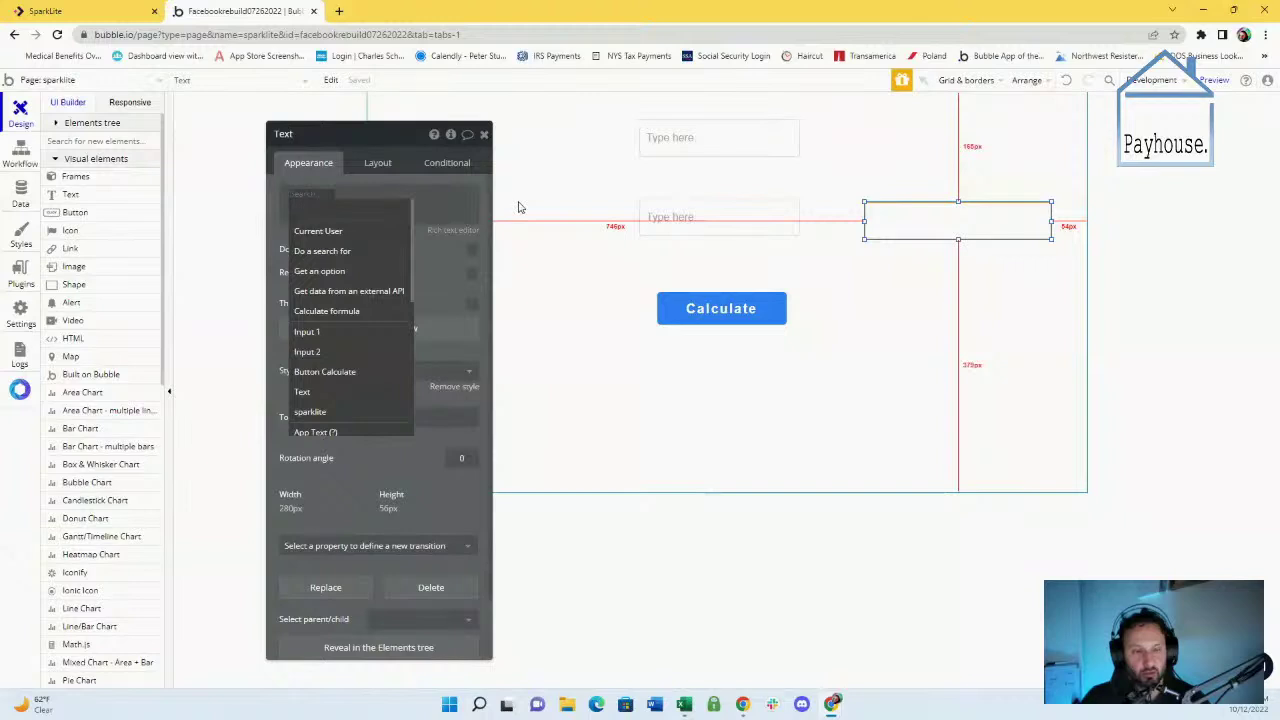
pyautogui.write('spark')
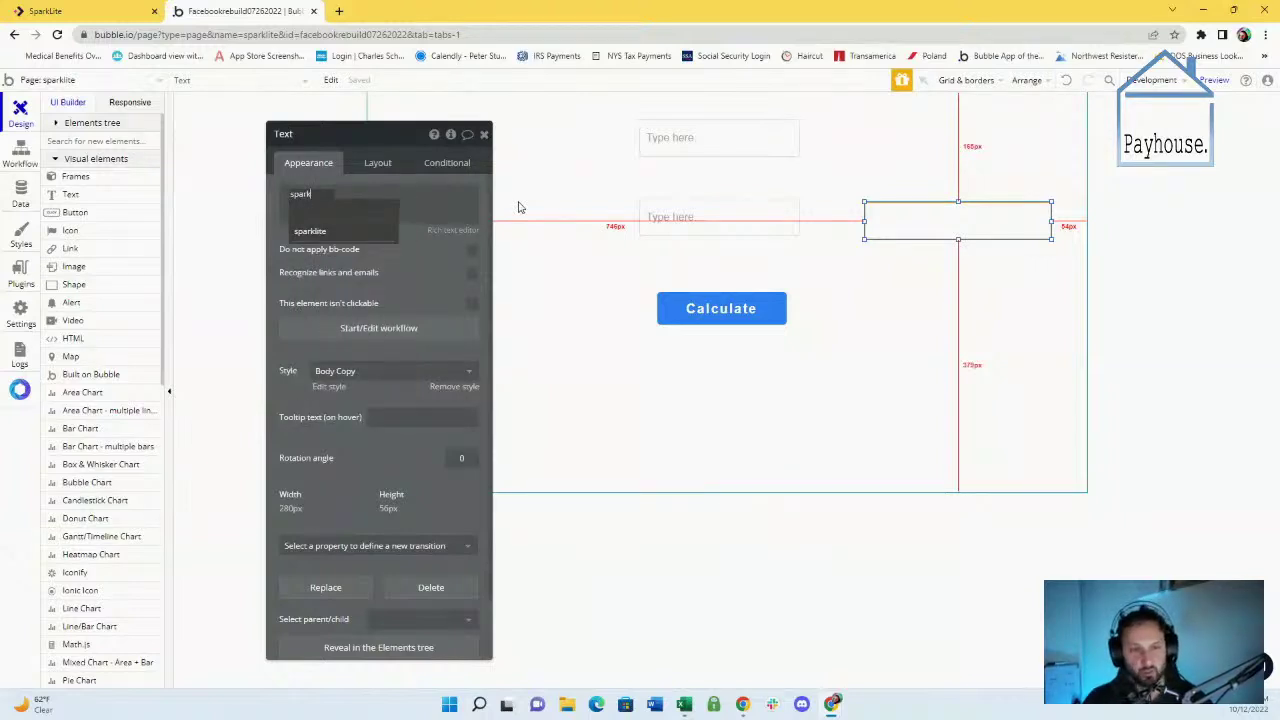
# Cancel that data search, check the Calculate workflow's SparkLite API action, and return to the page design
pyautogui.click(344, 253)
pyautogui.click(290, 193)
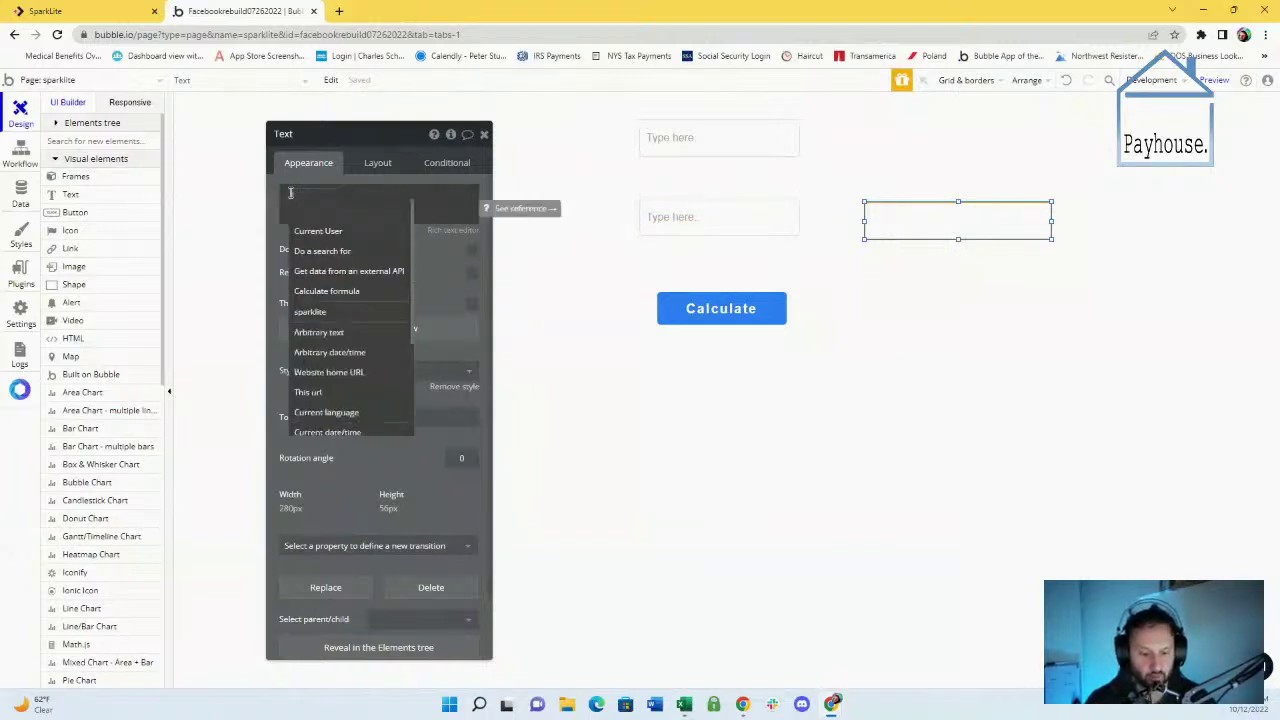
pyautogui.write('Tex')
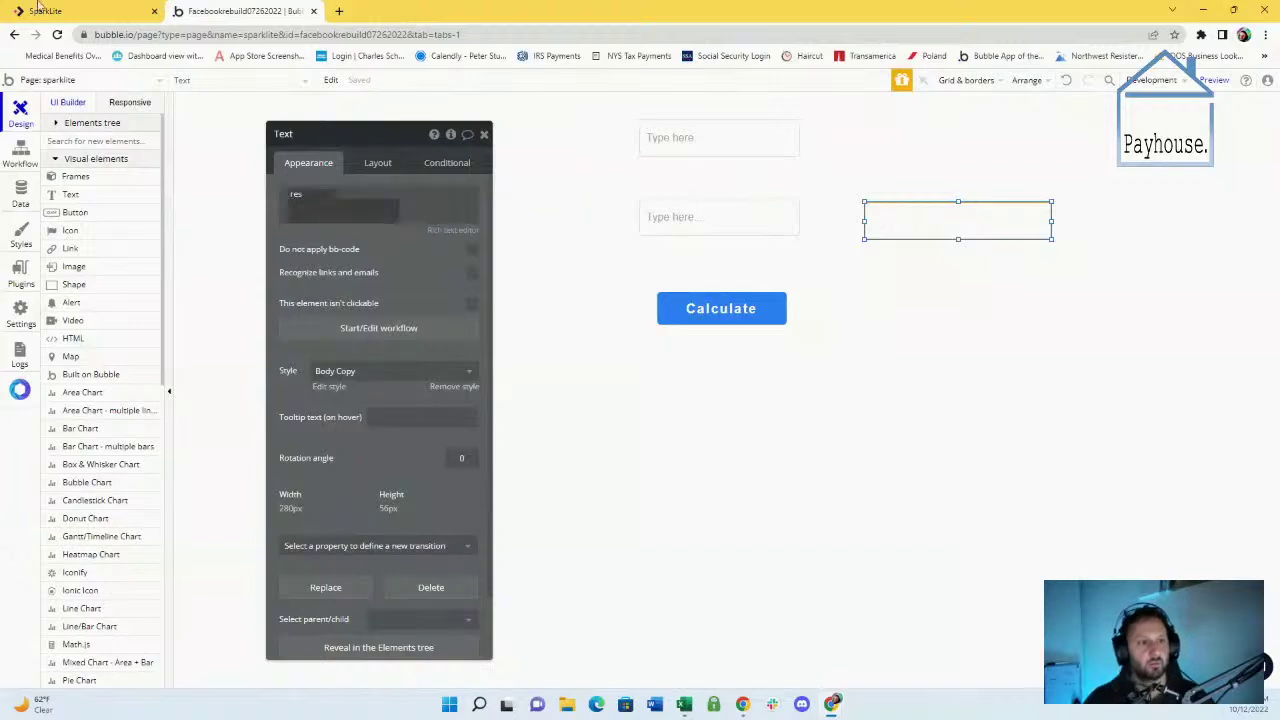
pyautogui.click(26, 165)
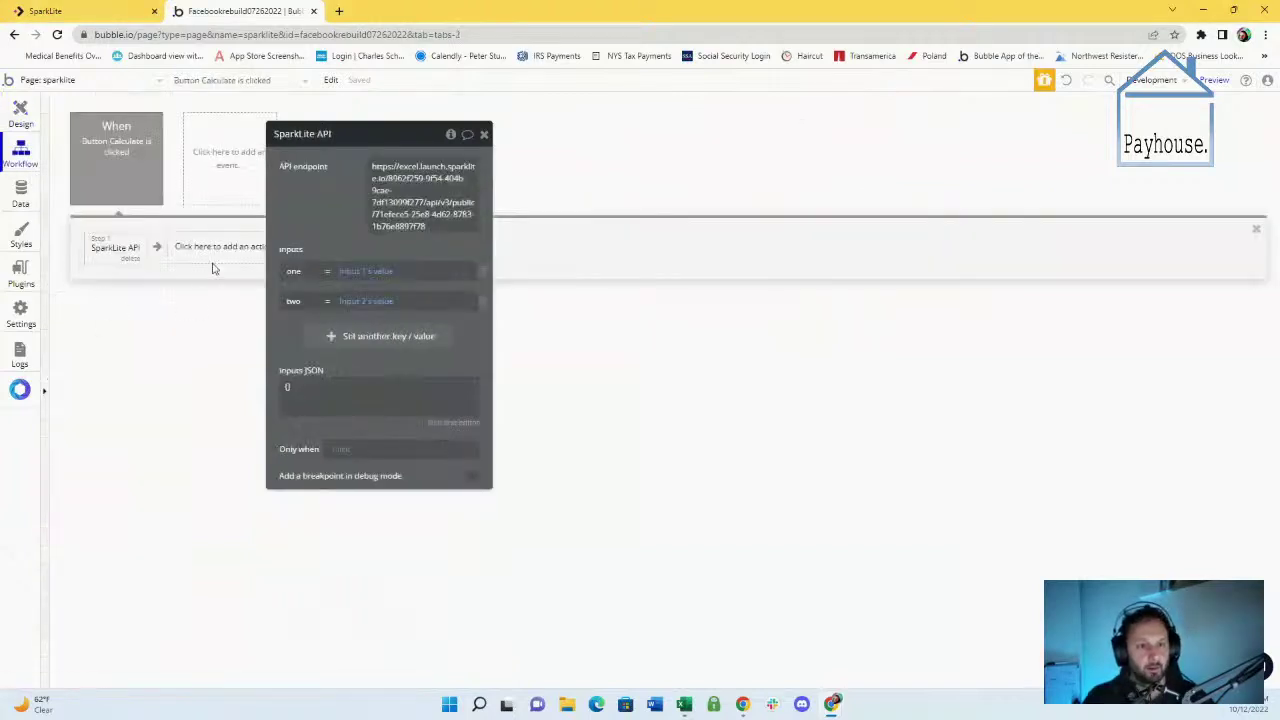
pyautogui.moveTo(296, 179); pyautogui.dragTo(434, 151)
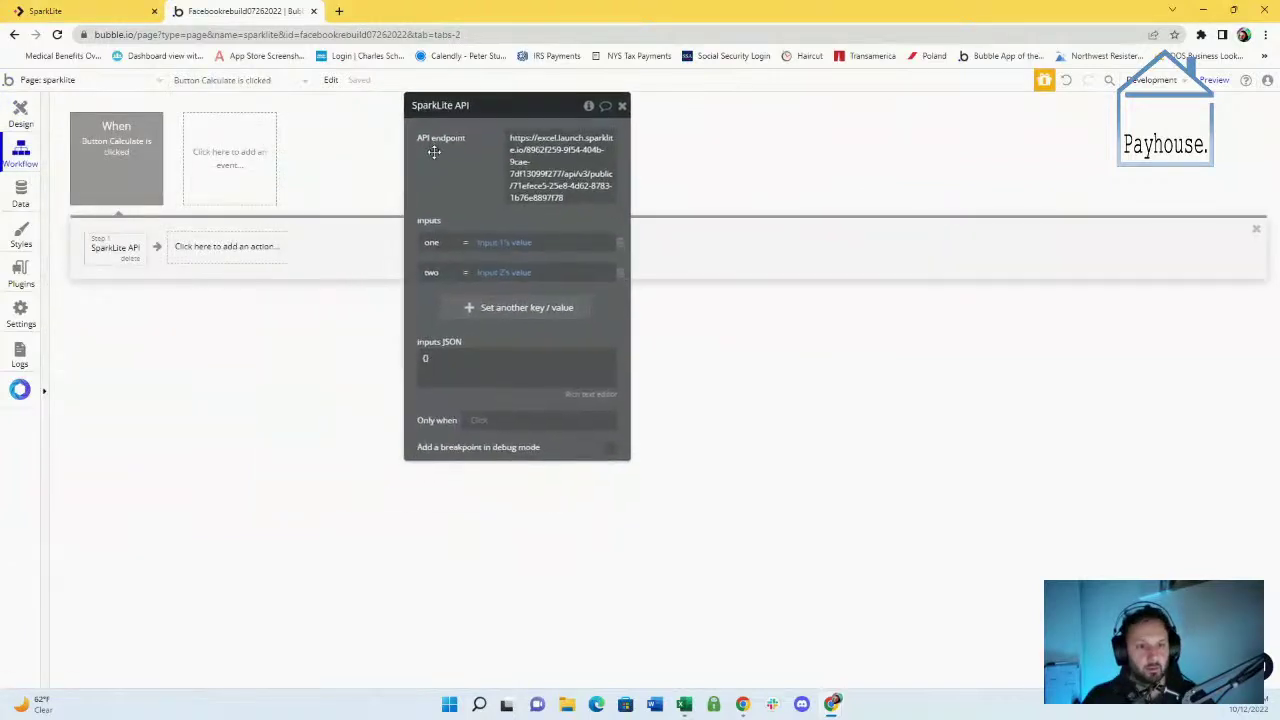
pyautogui.click(20, 115)
# In the page's Element inspector, create a custom state 'result' of type number
pyautogui.click(1128, 194)
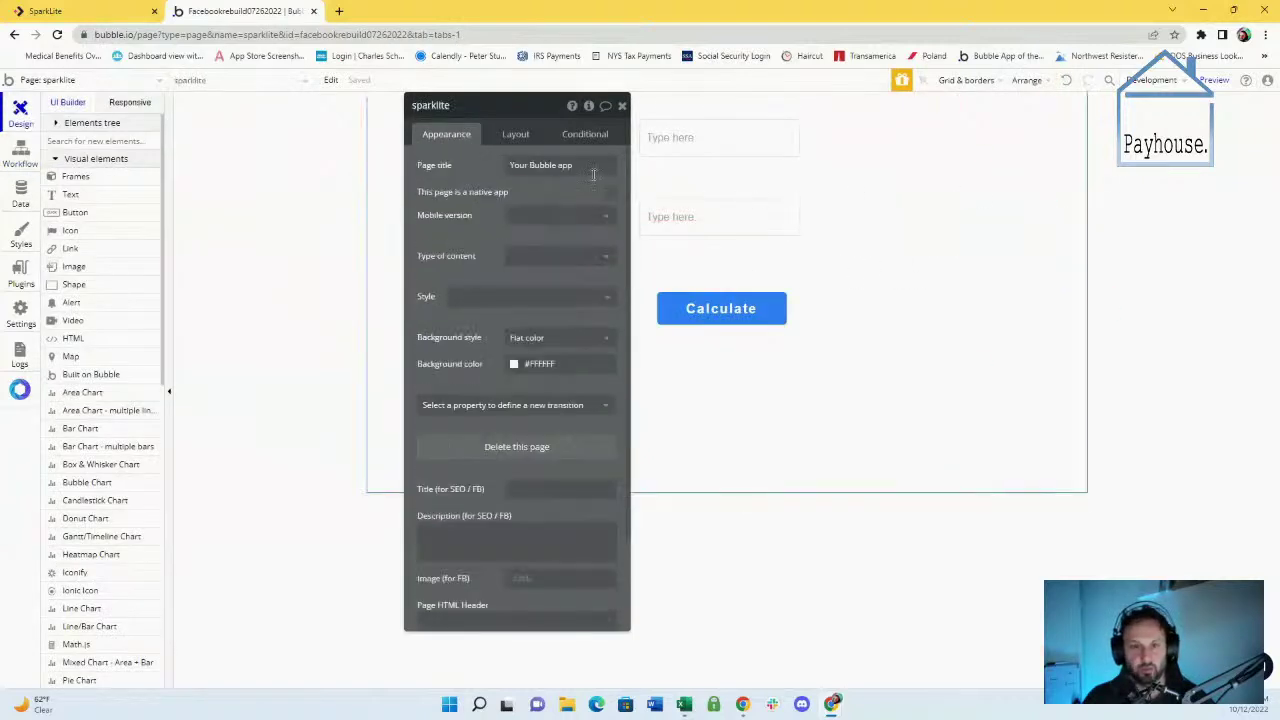
pyautogui.moveTo(474, 177); pyautogui.dragTo(422, 230)
pyautogui.click(537, 158)
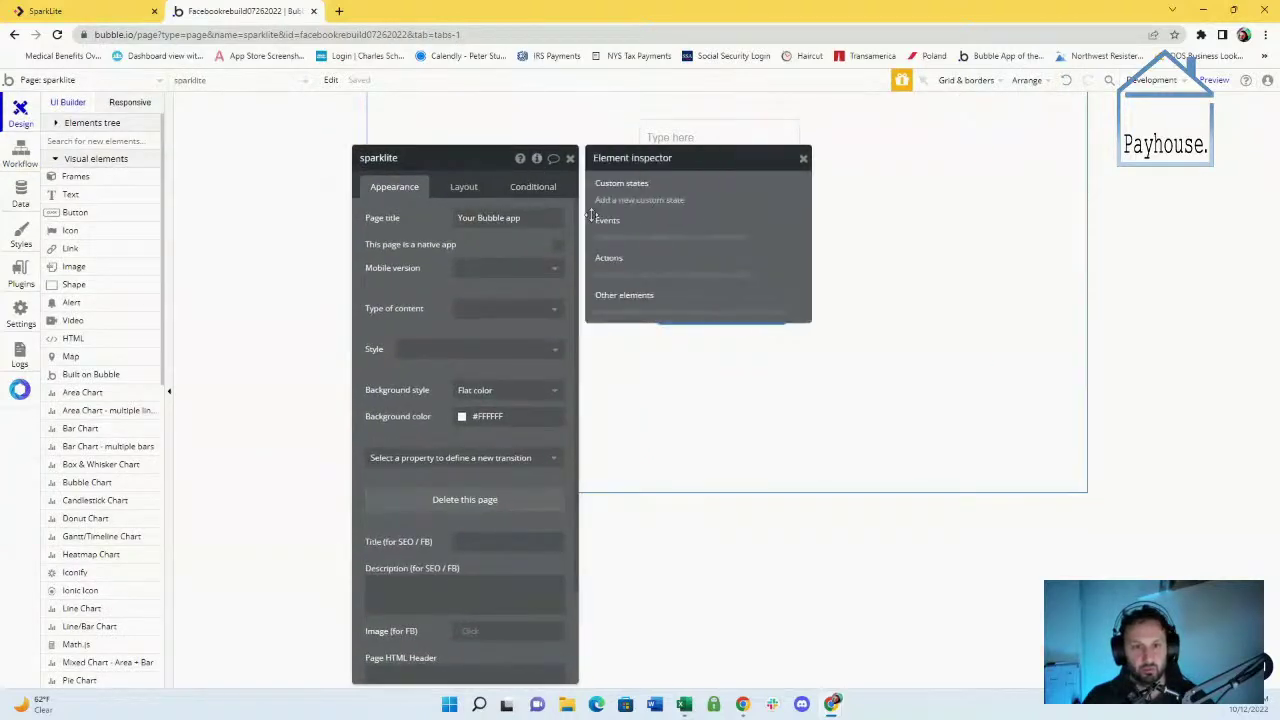
pyautogui.click(639, 201)
pyautogui.click(650, 174)
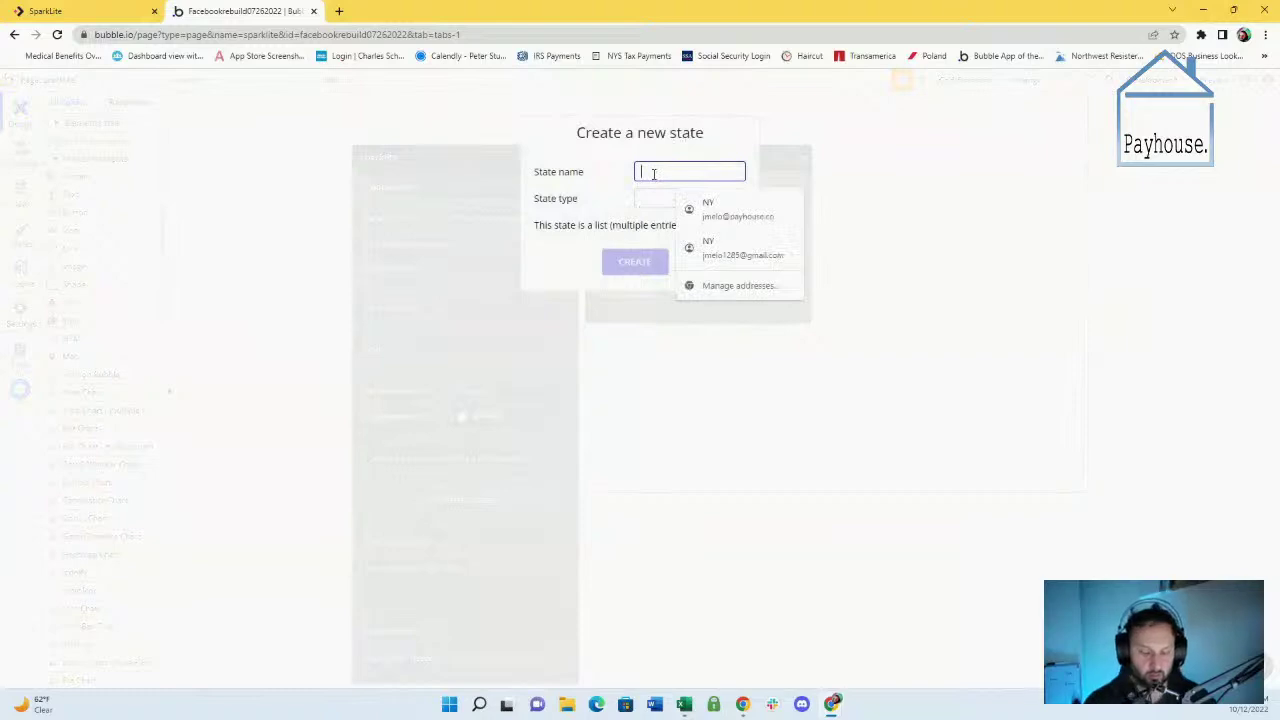
pyautogui.write('spark')
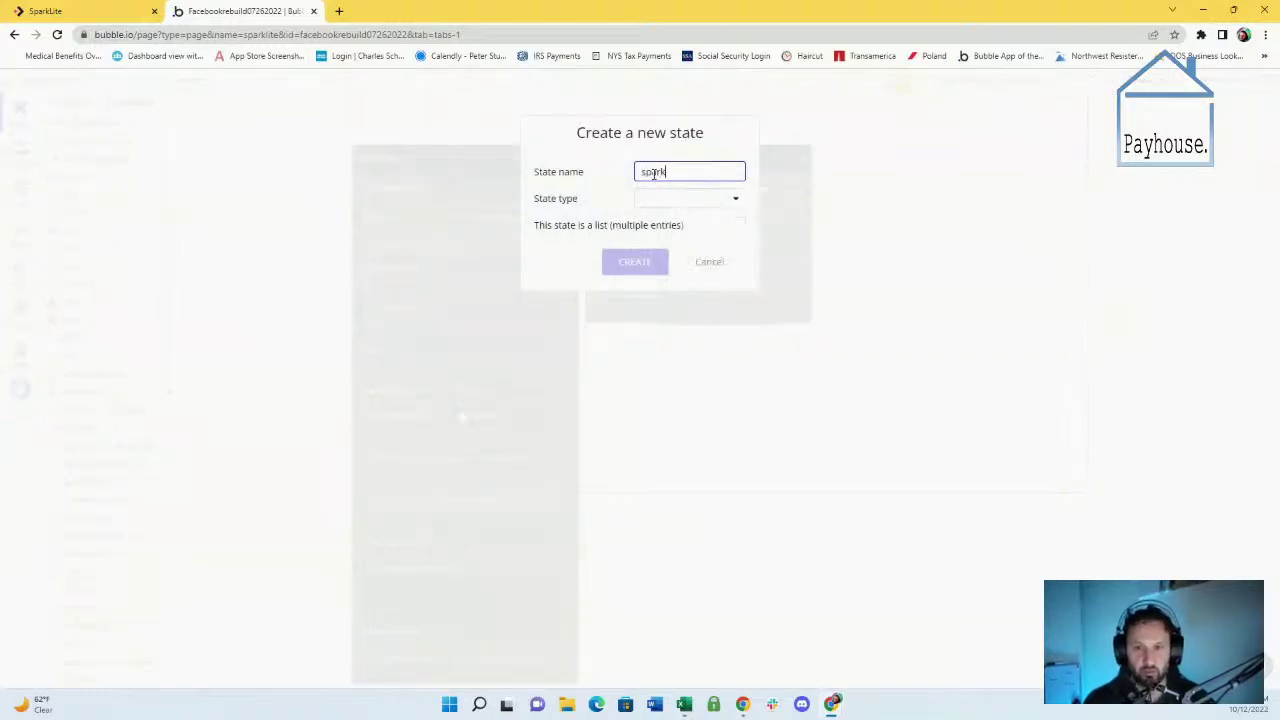
pyautogui.write('result')
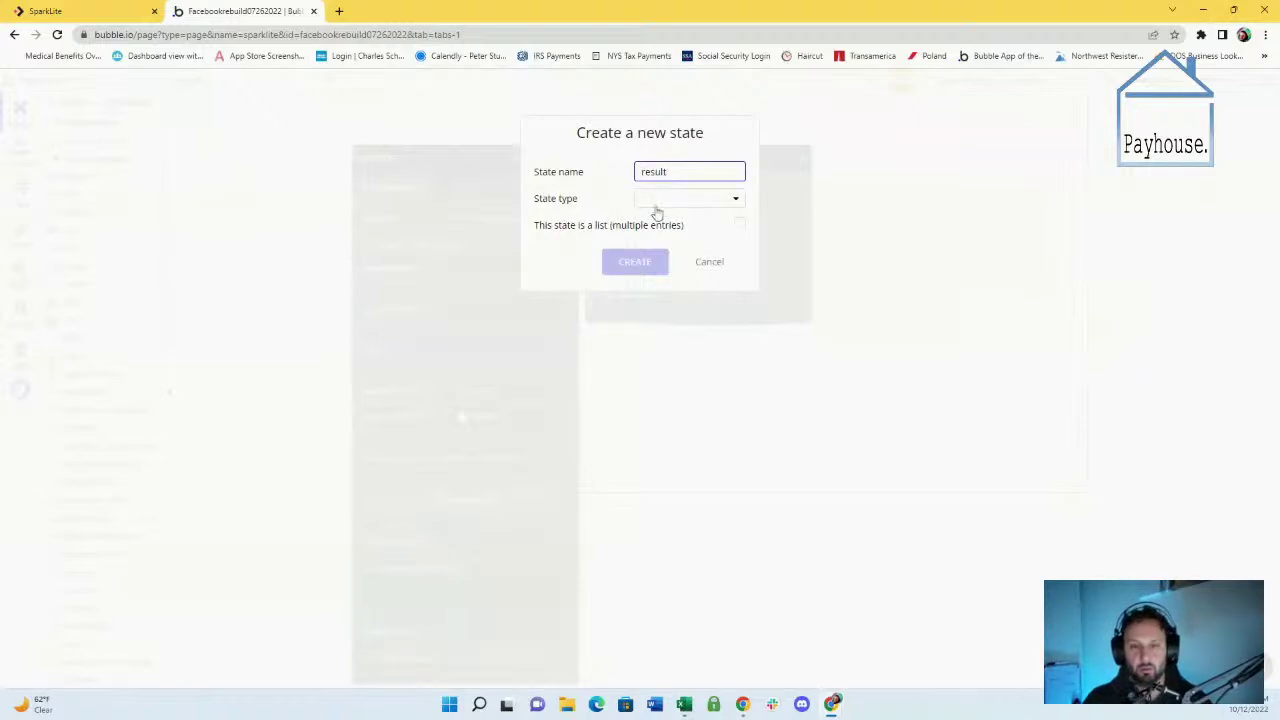
pyautogui.click(657, 205)
pyautogui.click(672, 244)
pyautogui.click(638, 264)
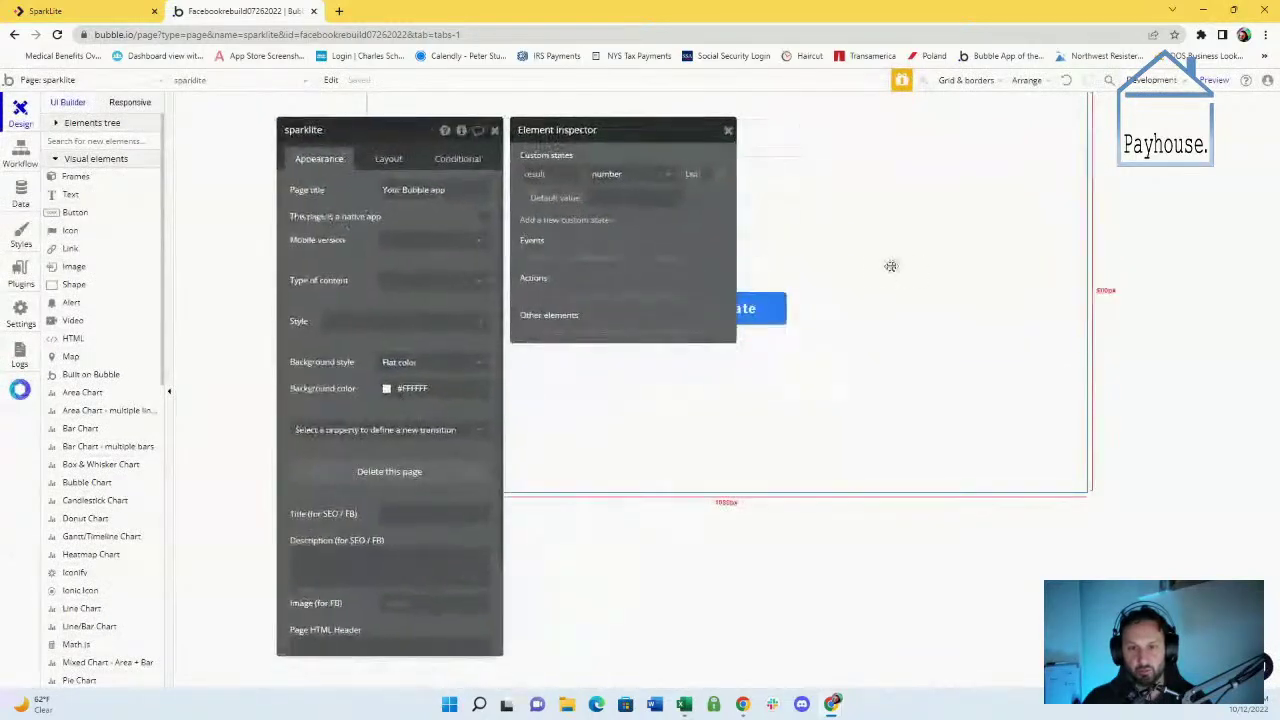
pyautogui.click(70, 194)
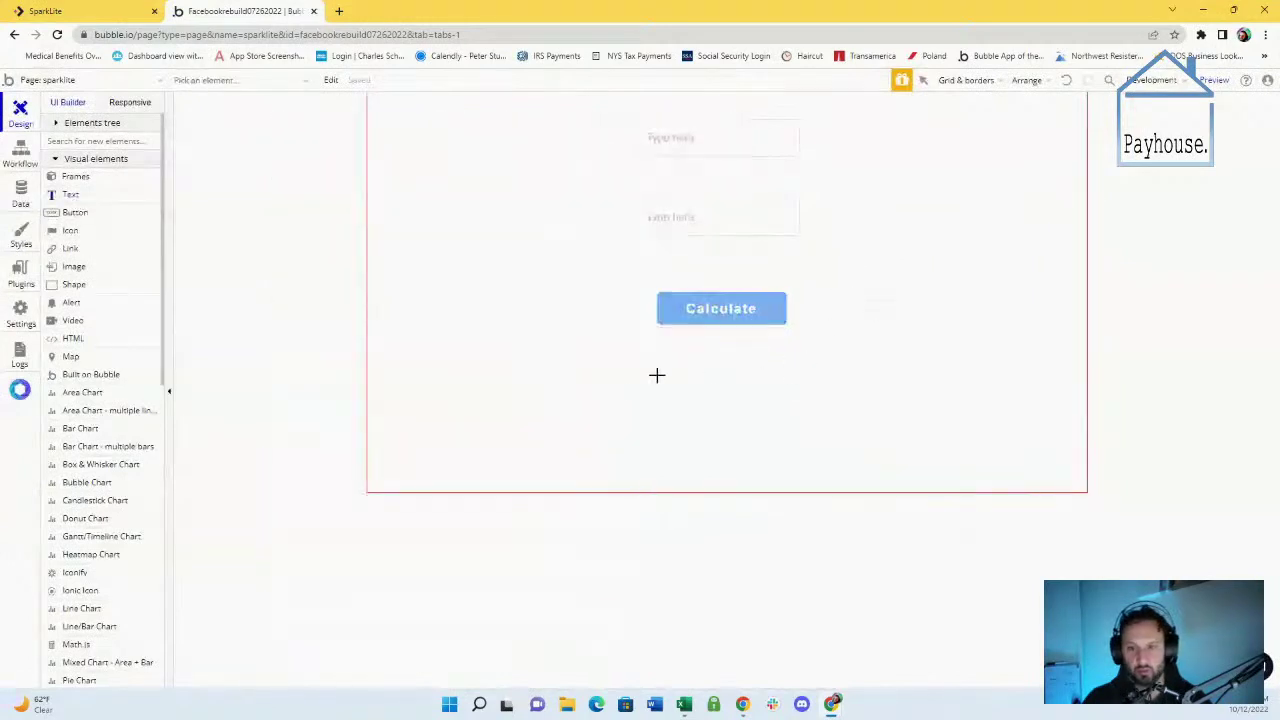
# Draw a text below Calculate showing sparklite's result, then bring back the Calculate workflow
pyautogui.moveTo(600, 381); pyautogui.dragTo(946, 410)
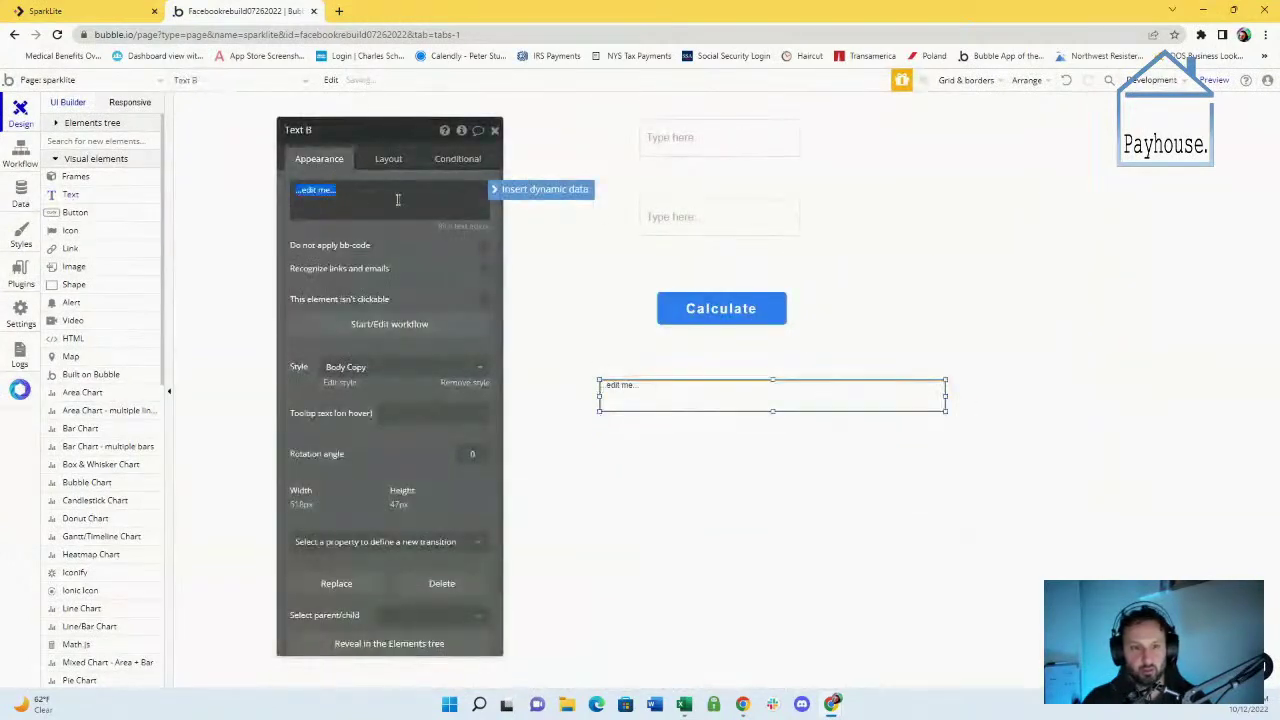
pyautogui.click(516, 194)
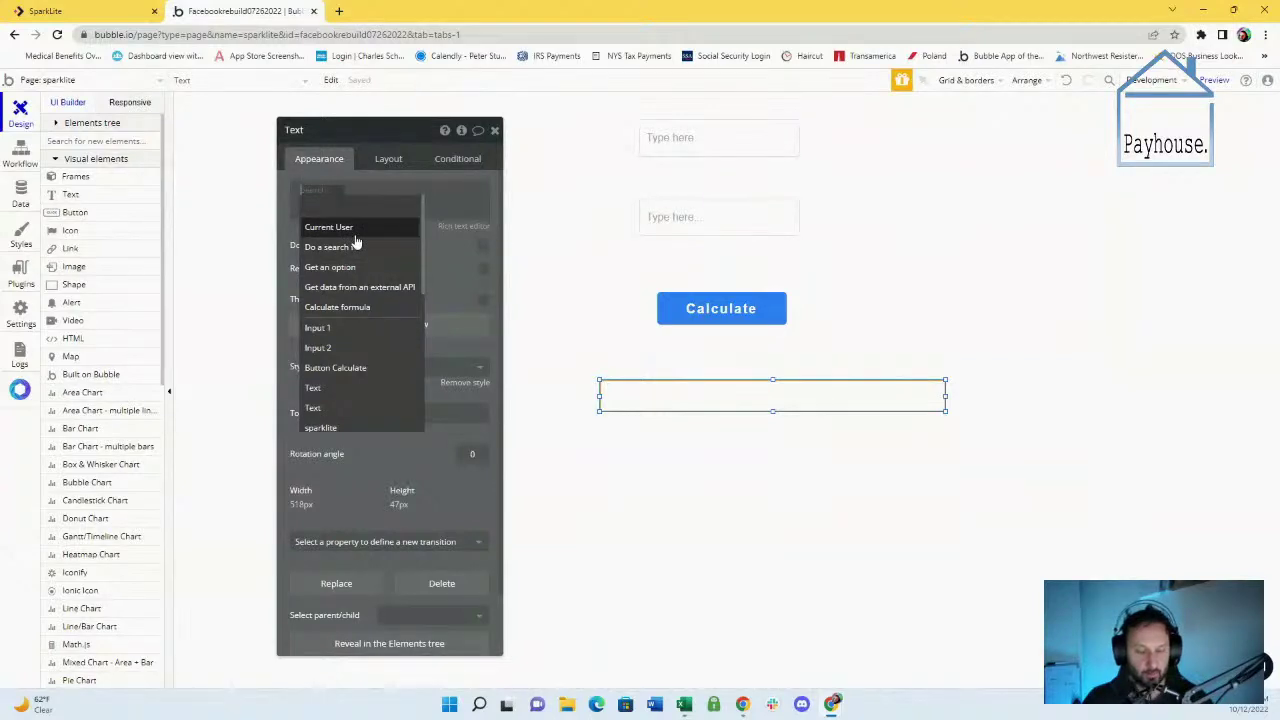
pyautogui.write('sp')
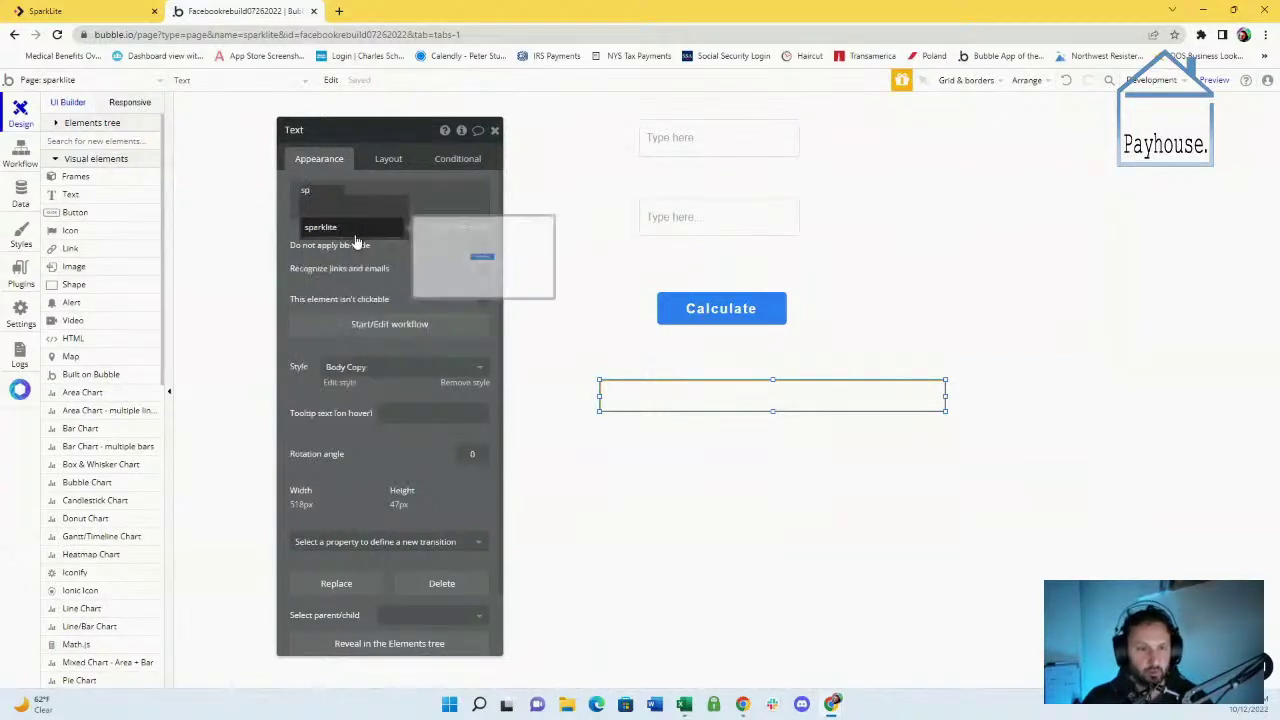
pyautogui.click(352, 228)
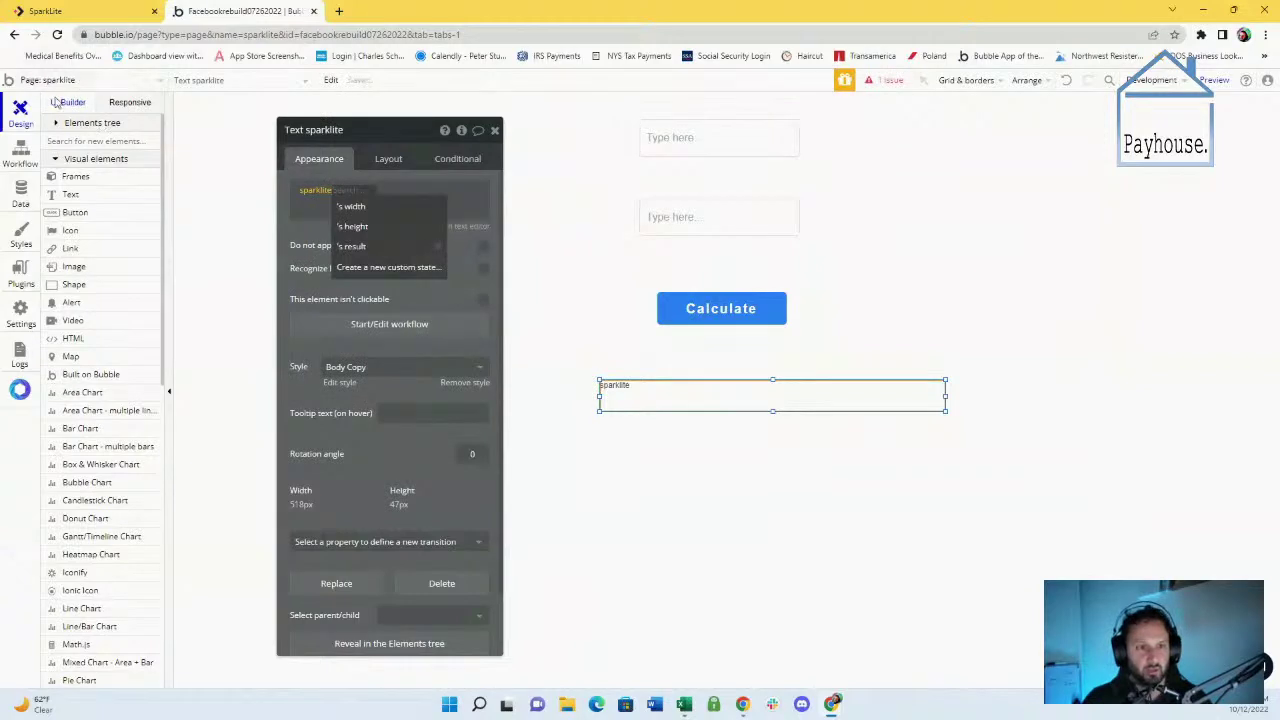
pyautogui.click(358, 250)
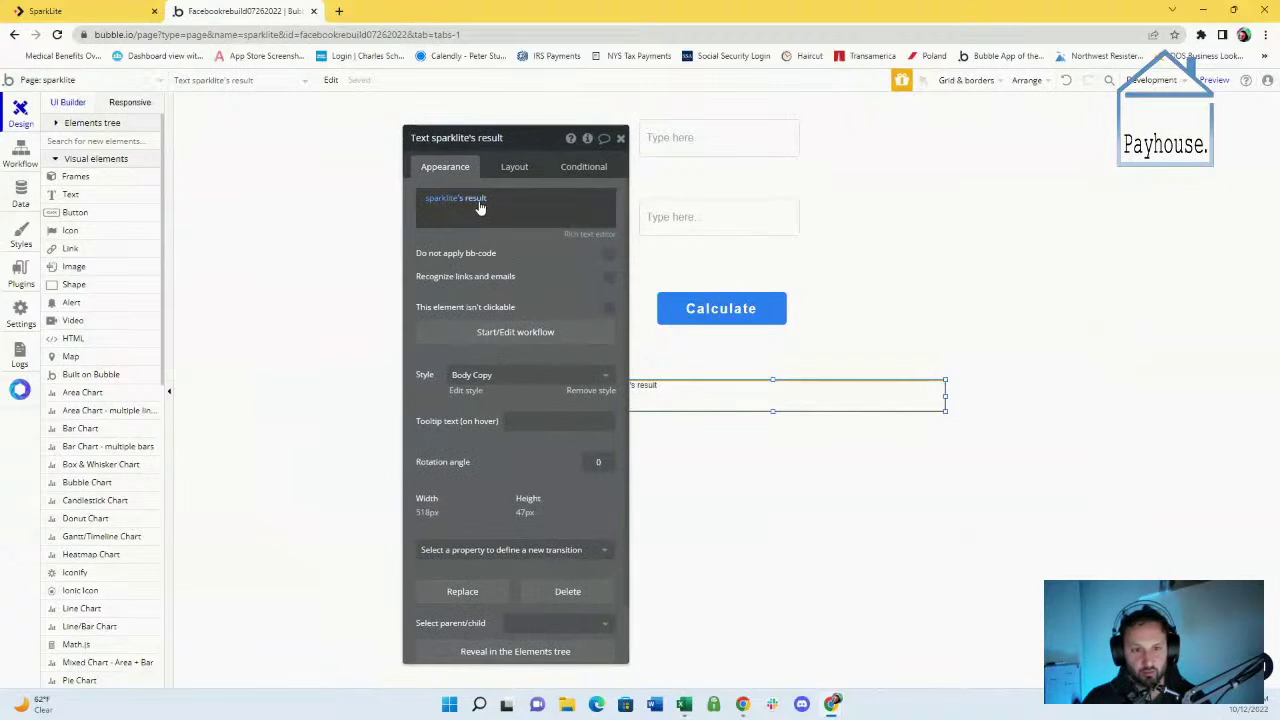
pyautogui.click(780, 395)
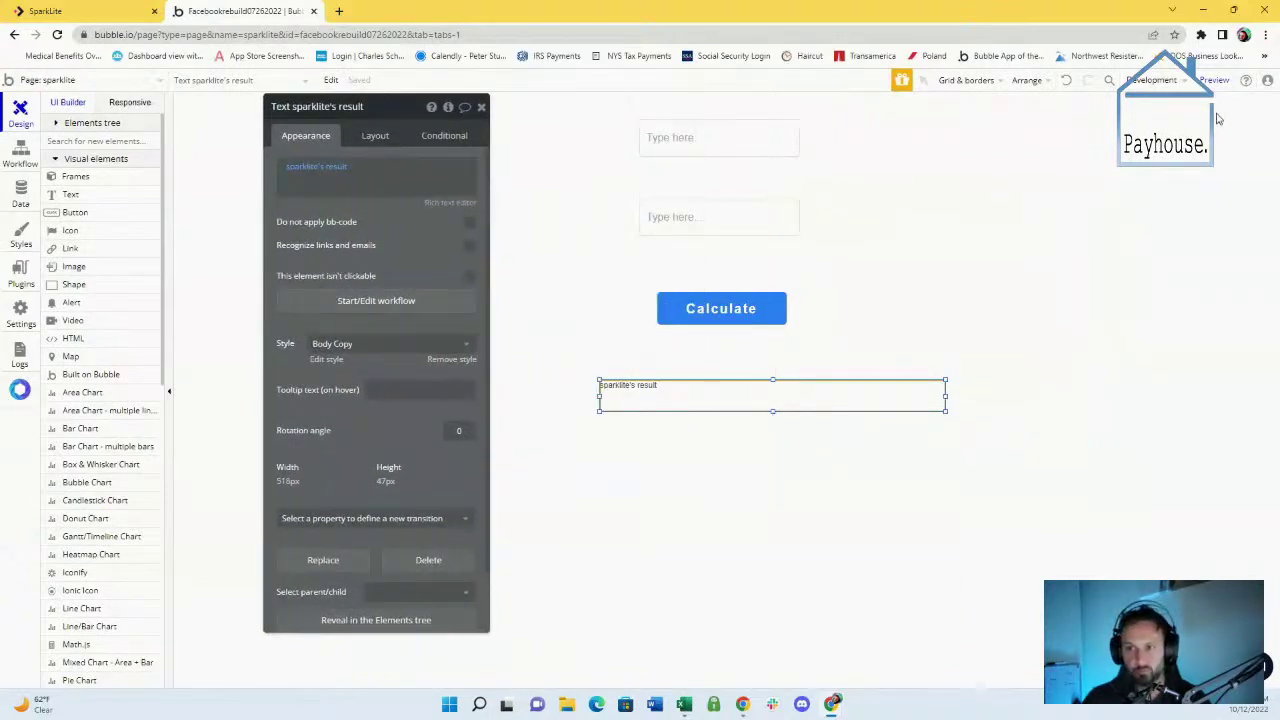
pyautogui.click(20, 150)
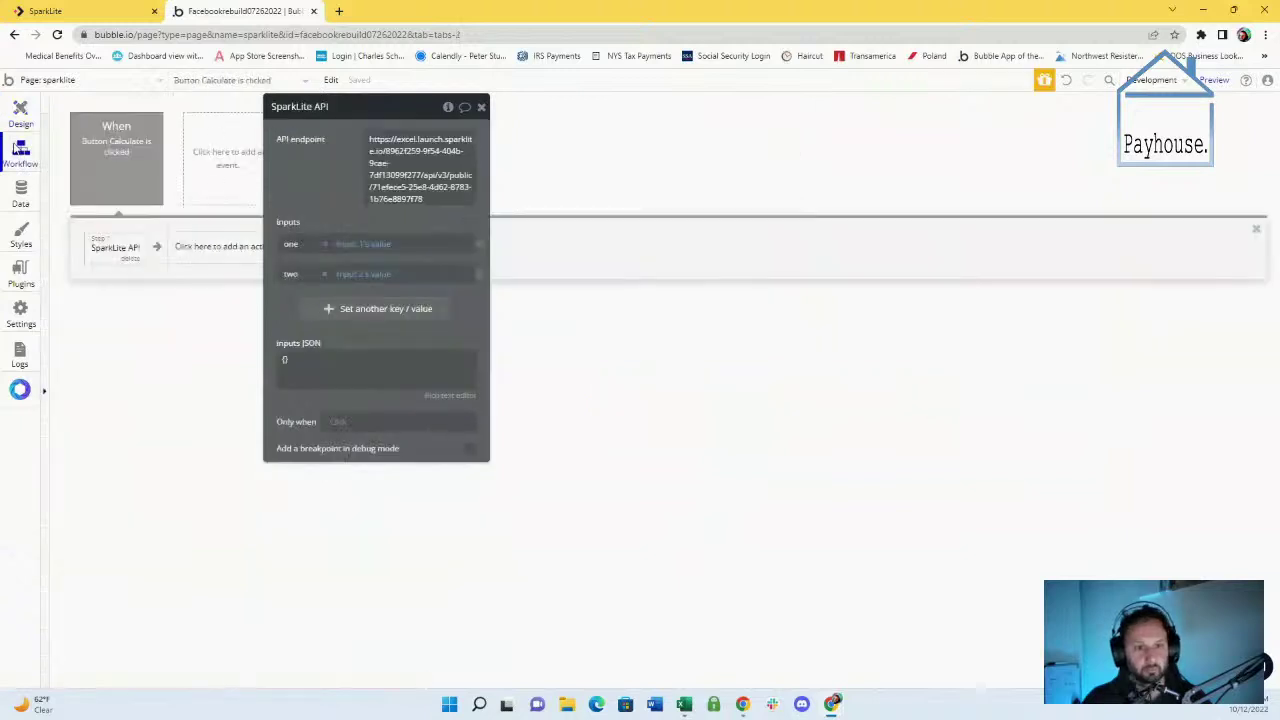
# Add a Set state action after the API call targeting the sparklite page's result state
pyautogui.moveTo(328, 178)
pyautogui.mouseDown()
pyautogui.moveTo(366, 204)
pyautogui.moveTo(484, 232)
pyautogui.mouseUp()
pyautogui.click(216, 250)
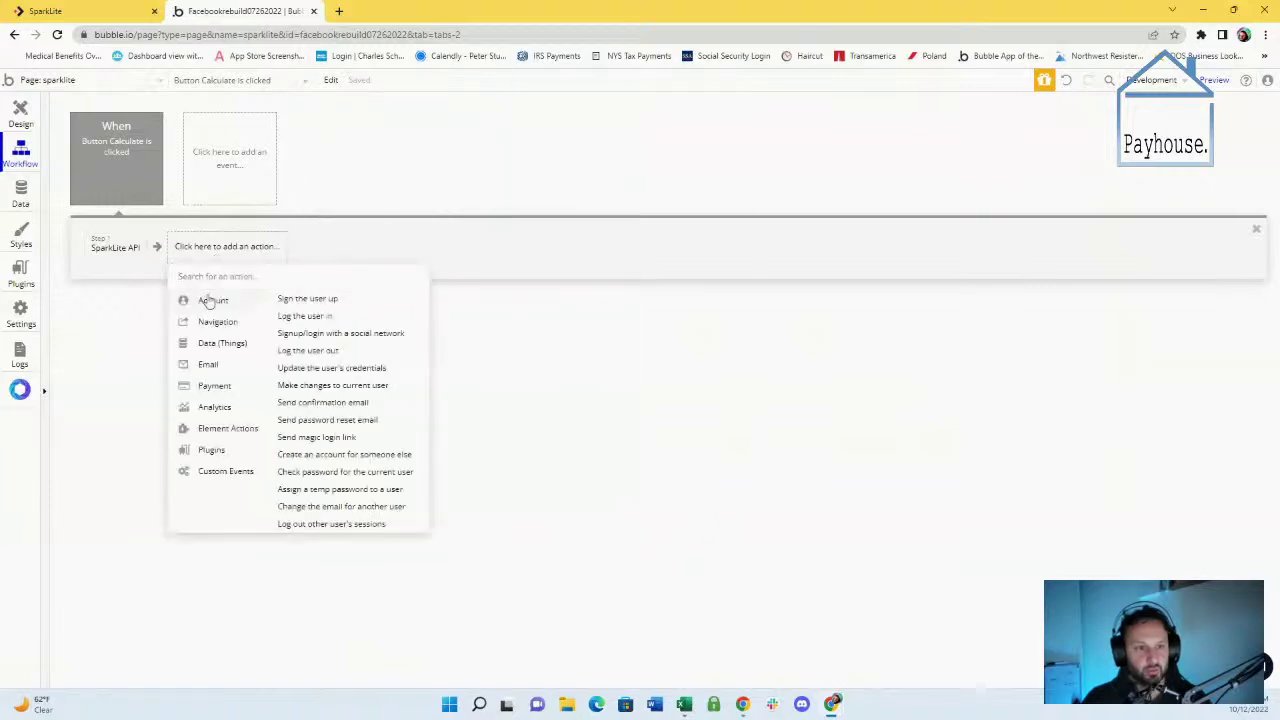
pyautogui.moveTo(231, 436)
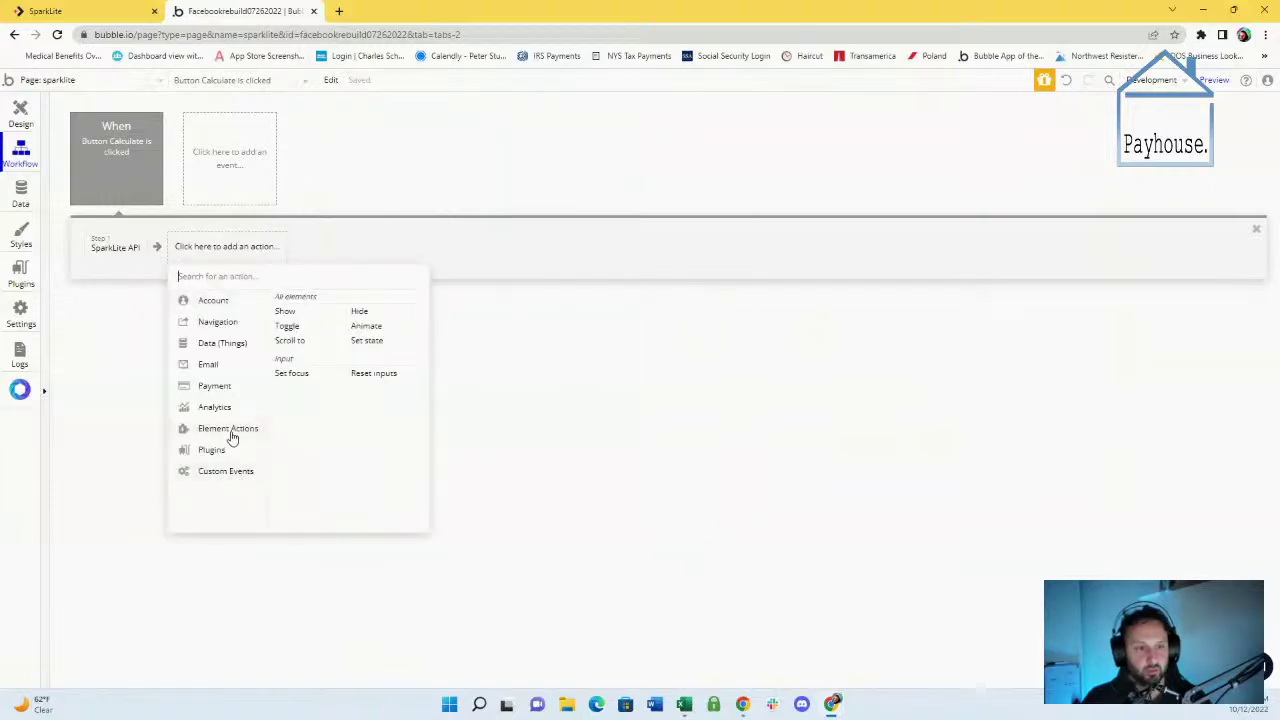
pyautogui.click(378, 342)
pyautogui.click(504, 268)
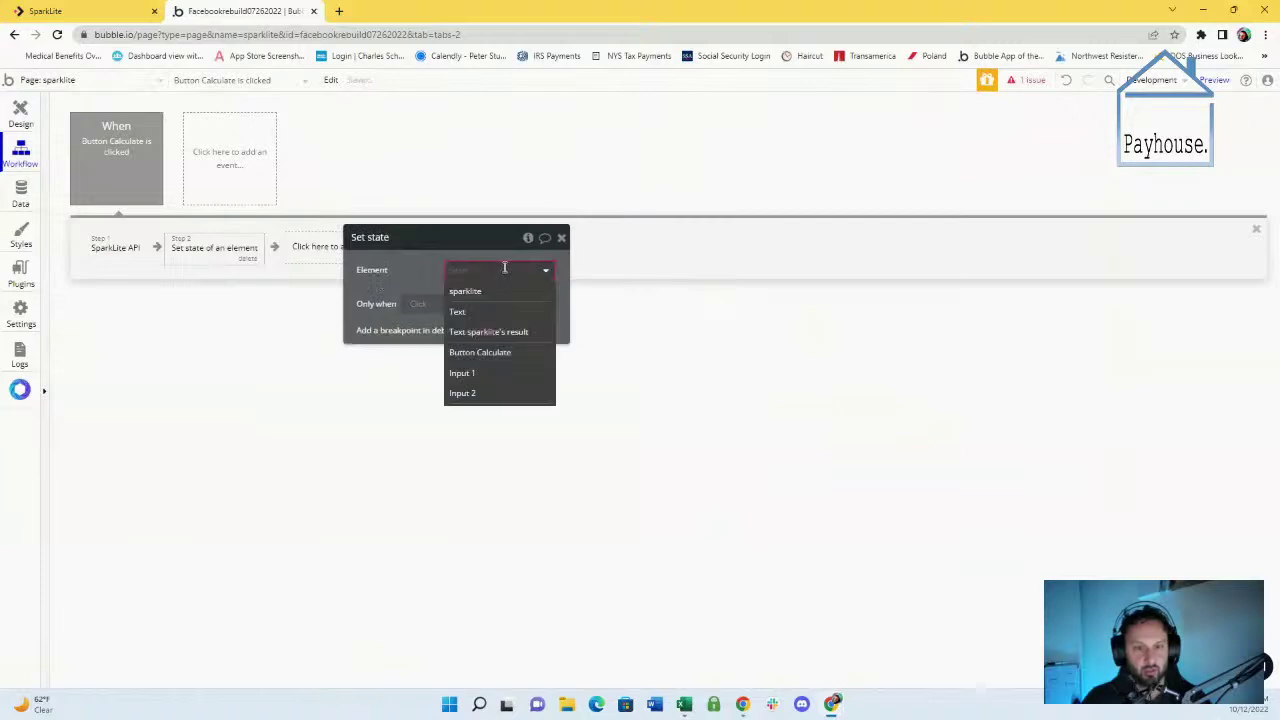
pyautogui.click(482, 293)
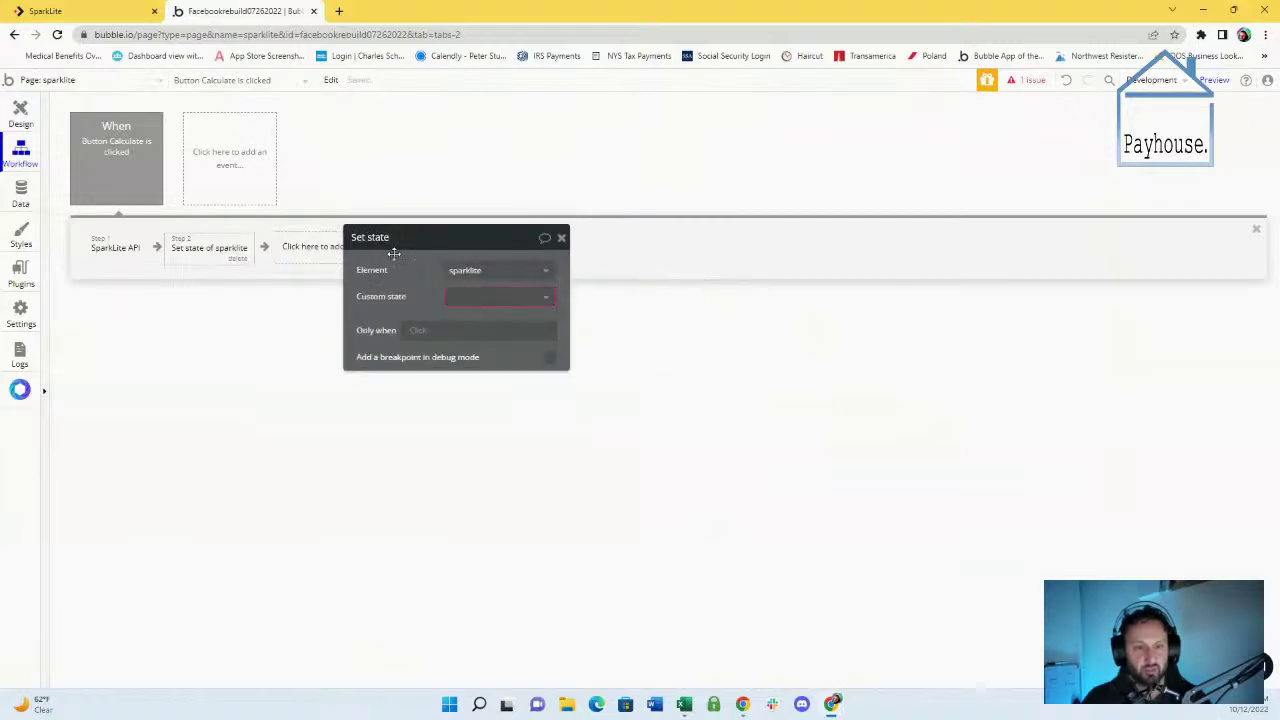
pyautogui.click(480, 295)
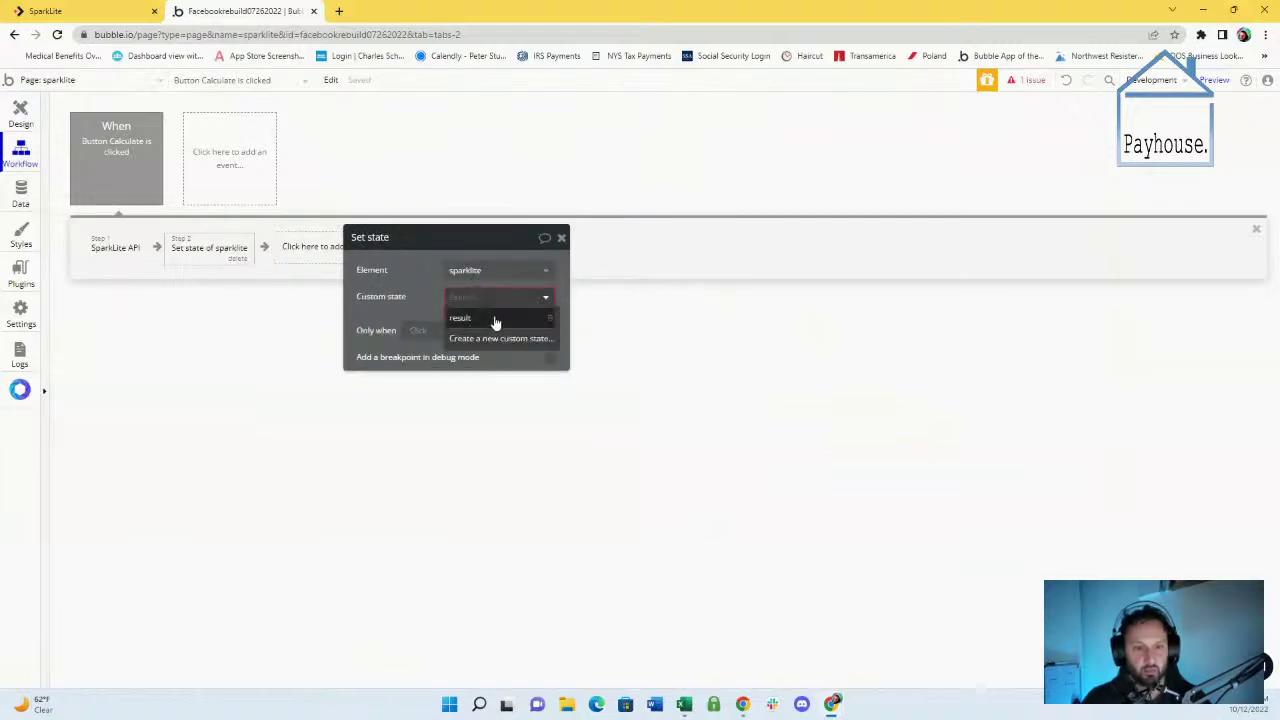
pyautogui.click(497, 320)
# Set the value to the SparkLite step's request_outputs converted to number, then launch a debug preview
pyautogui.click(457, 238)
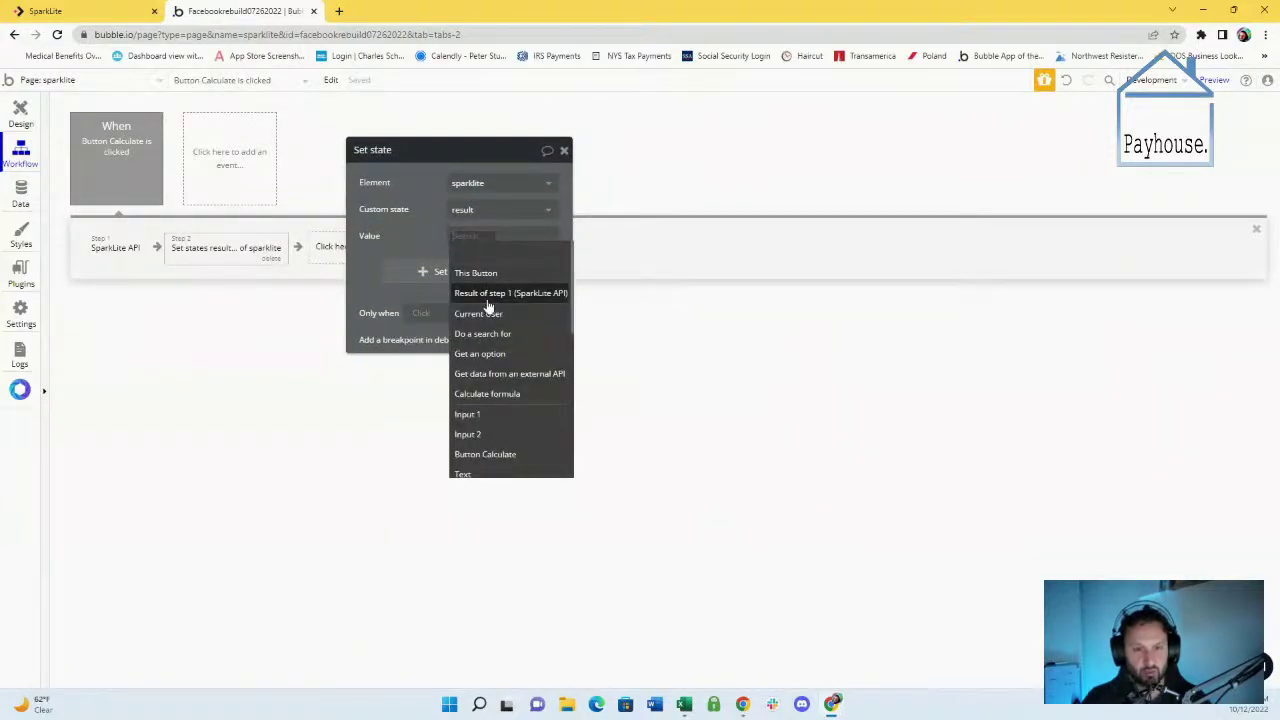
pyautogui.click(516, 295)
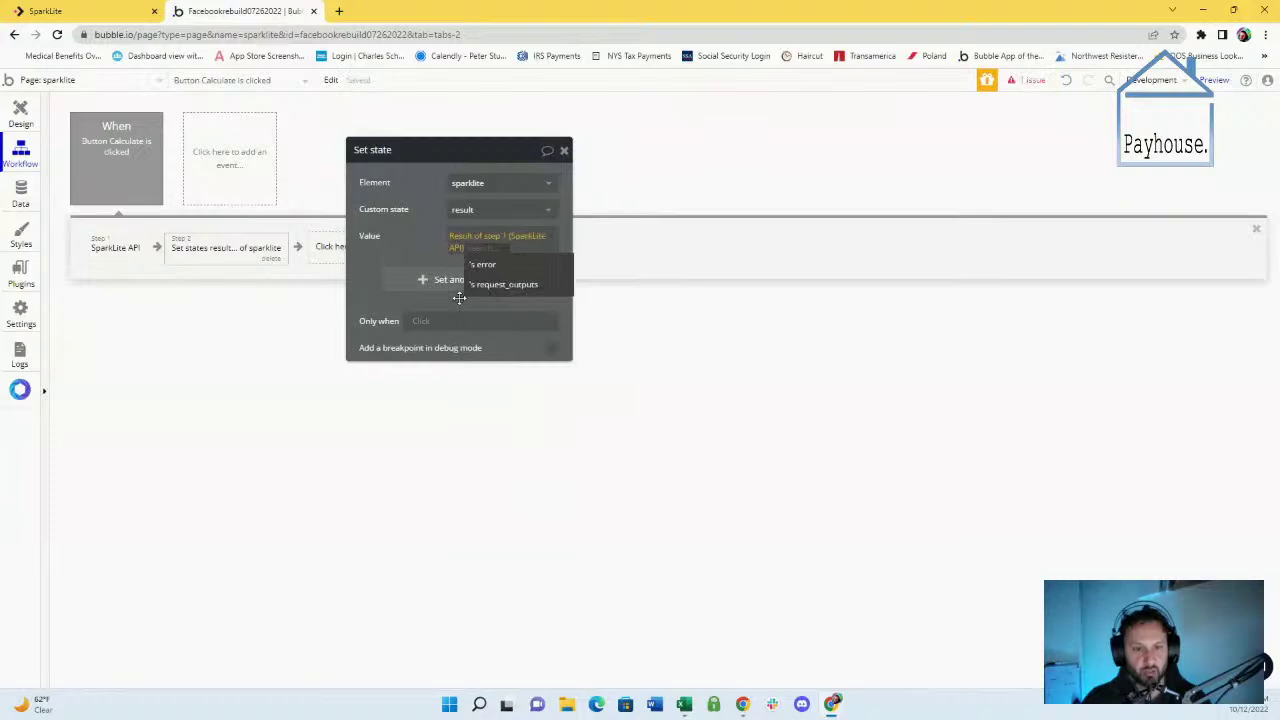
pyautogui.click(510, 286)
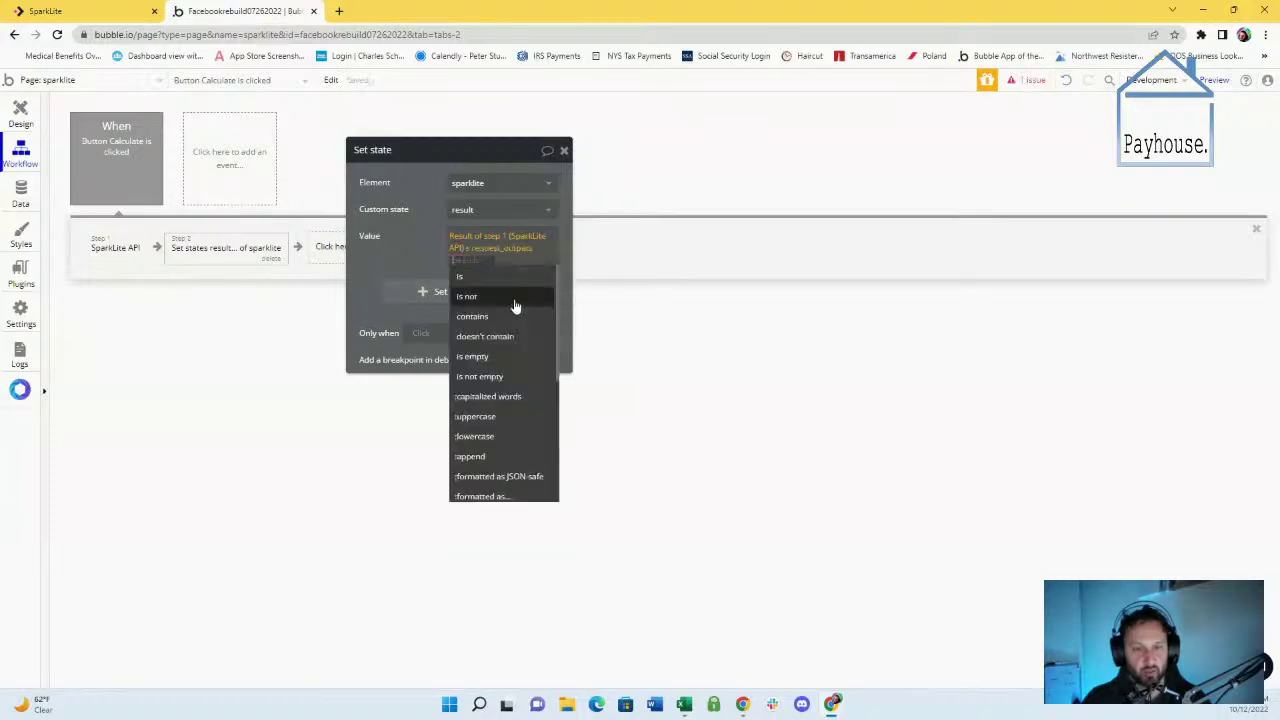
pyautogui.click(409, 309)
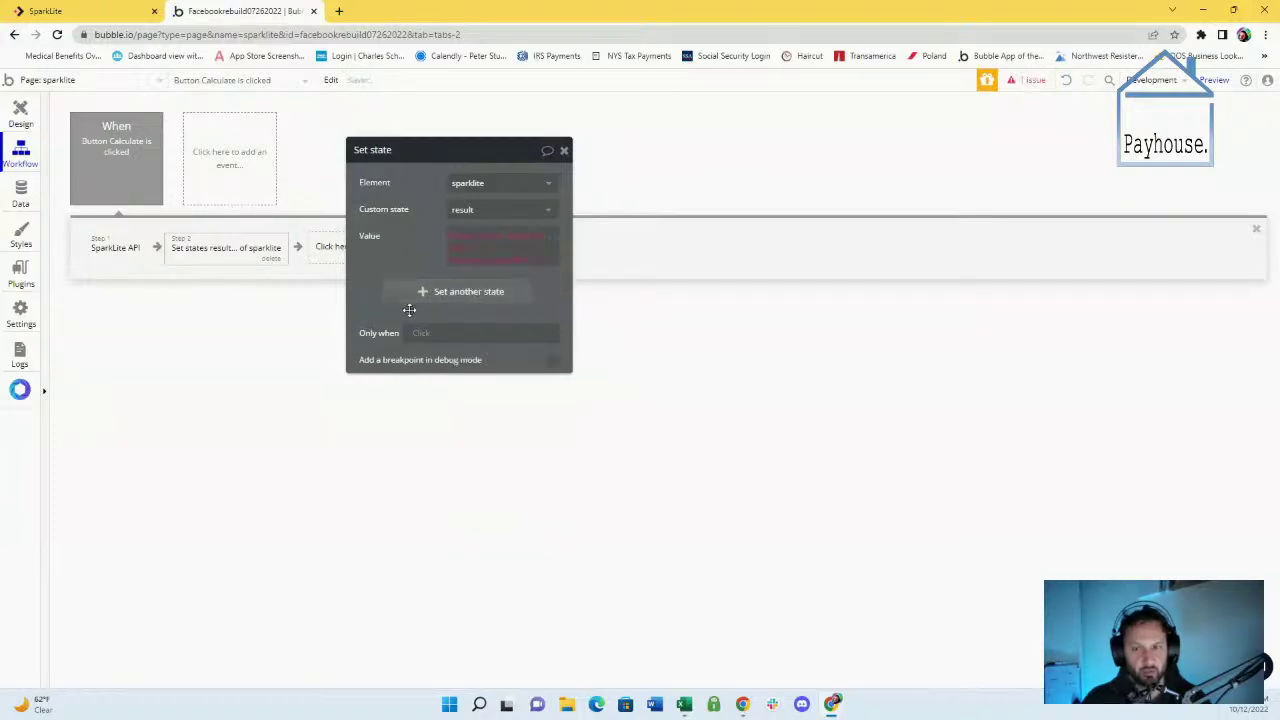
pyautogui.moveTo(405, 248)
pyautogui.mouseDown()
pyautogui.moveTo(381, 268)
pyautogui.moveTo(422, 255)
pyautogui.mouseUp()
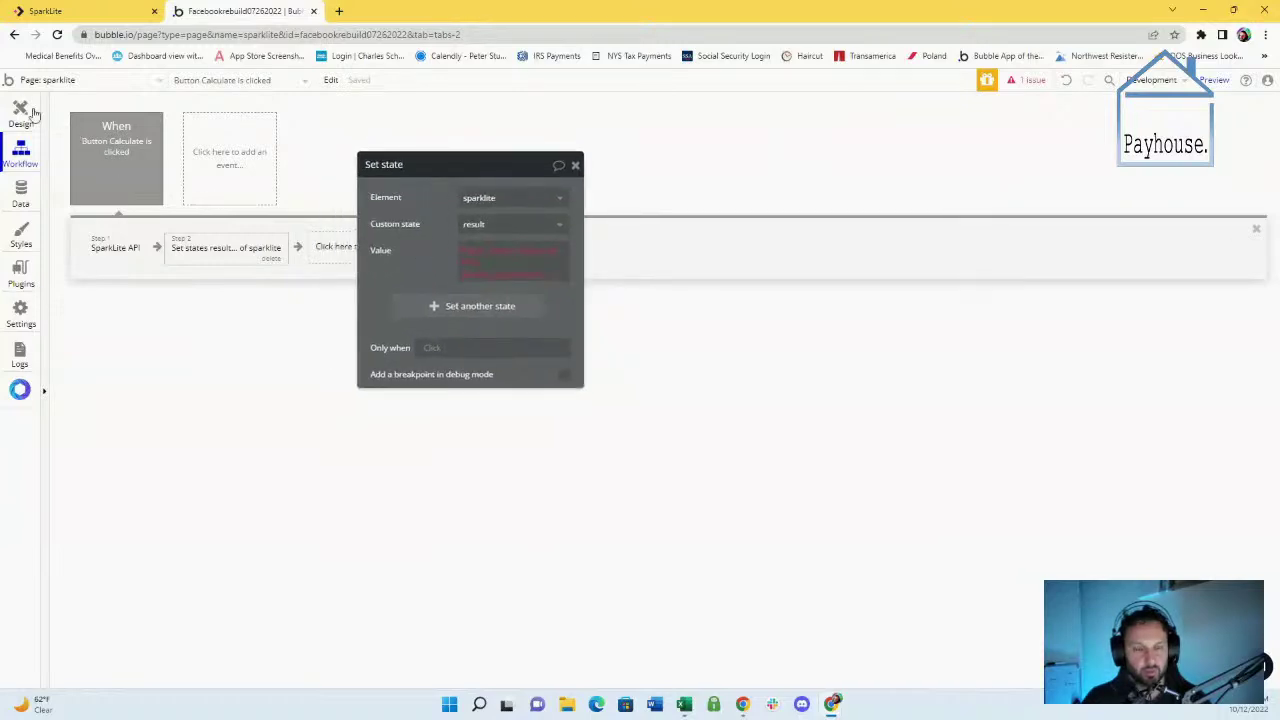
pyautogui.click(535, 275)
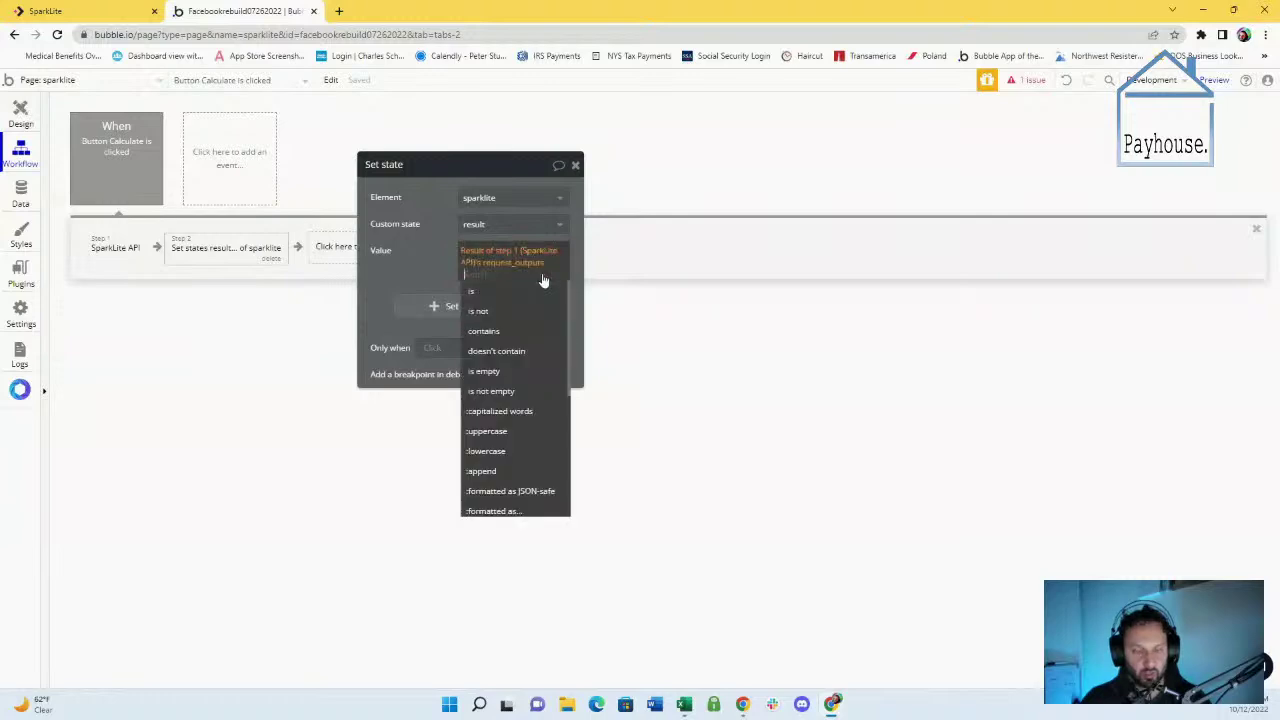
pyautogui.write('xcon')
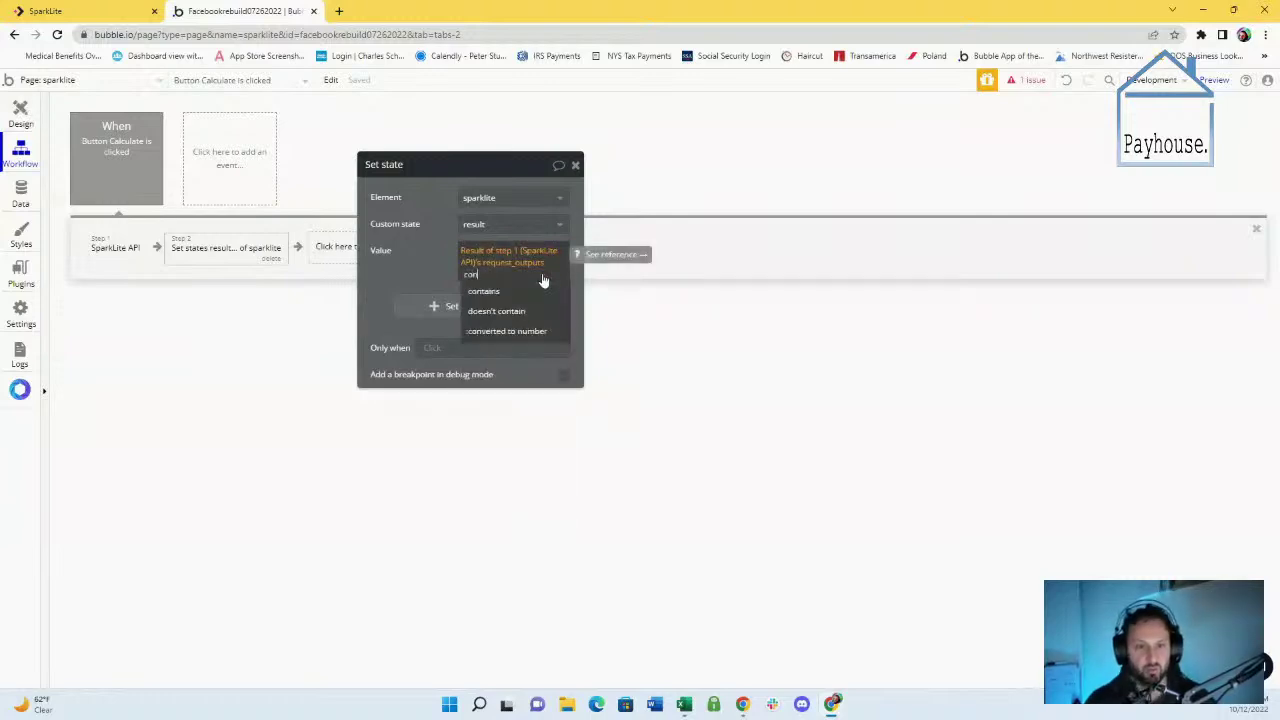
pyautogui.click(515, 333)
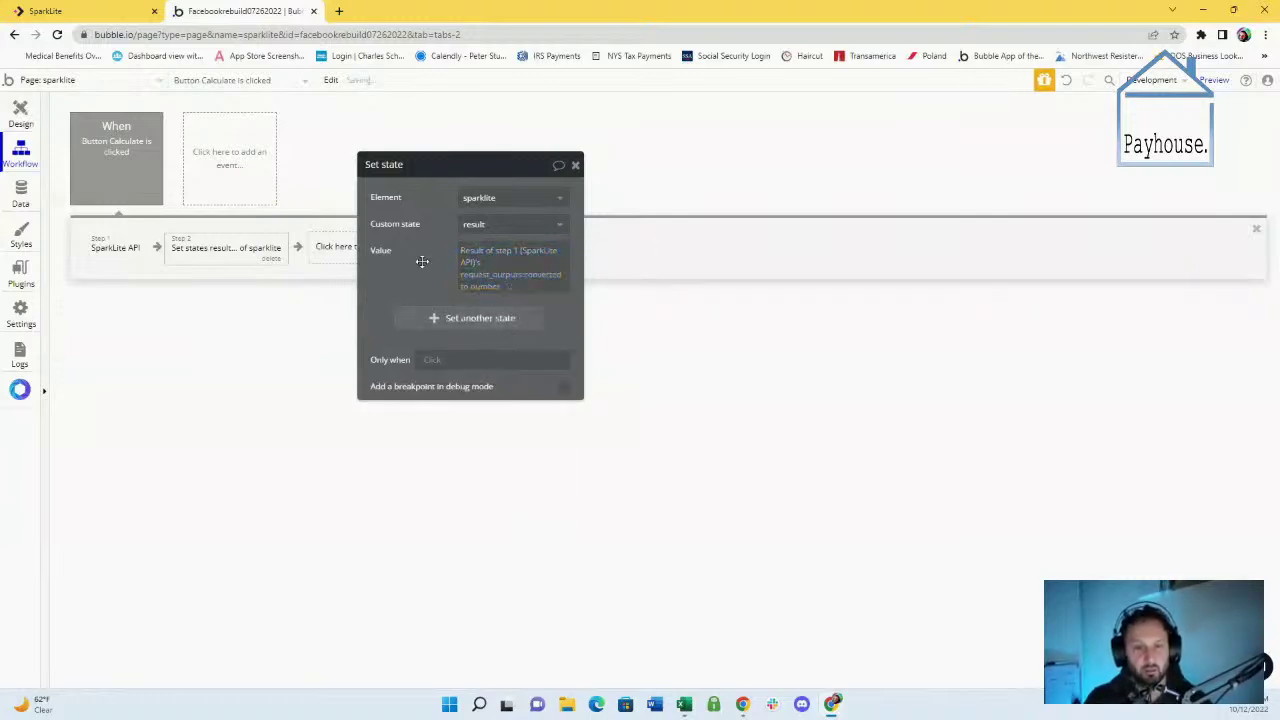
pyautogui.moveTo(420, 263); pyautogui.dragTo(354, 234)
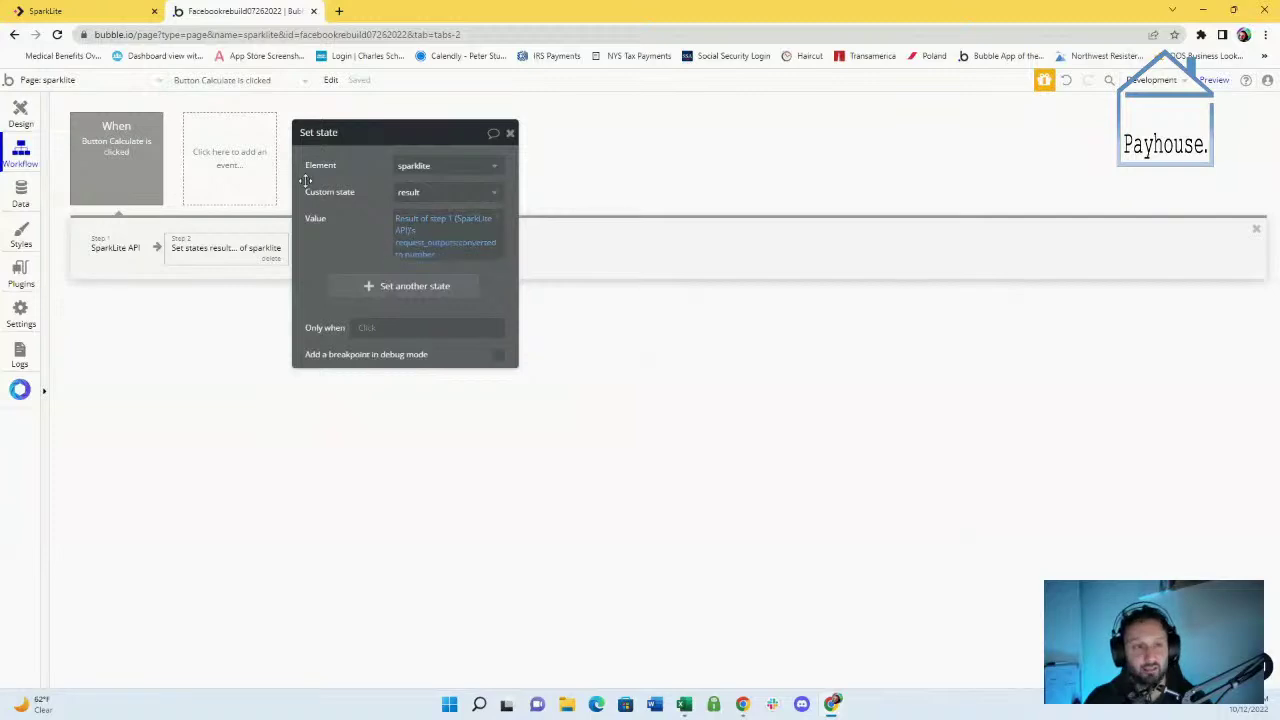
pyautogui.click(1210, 82)
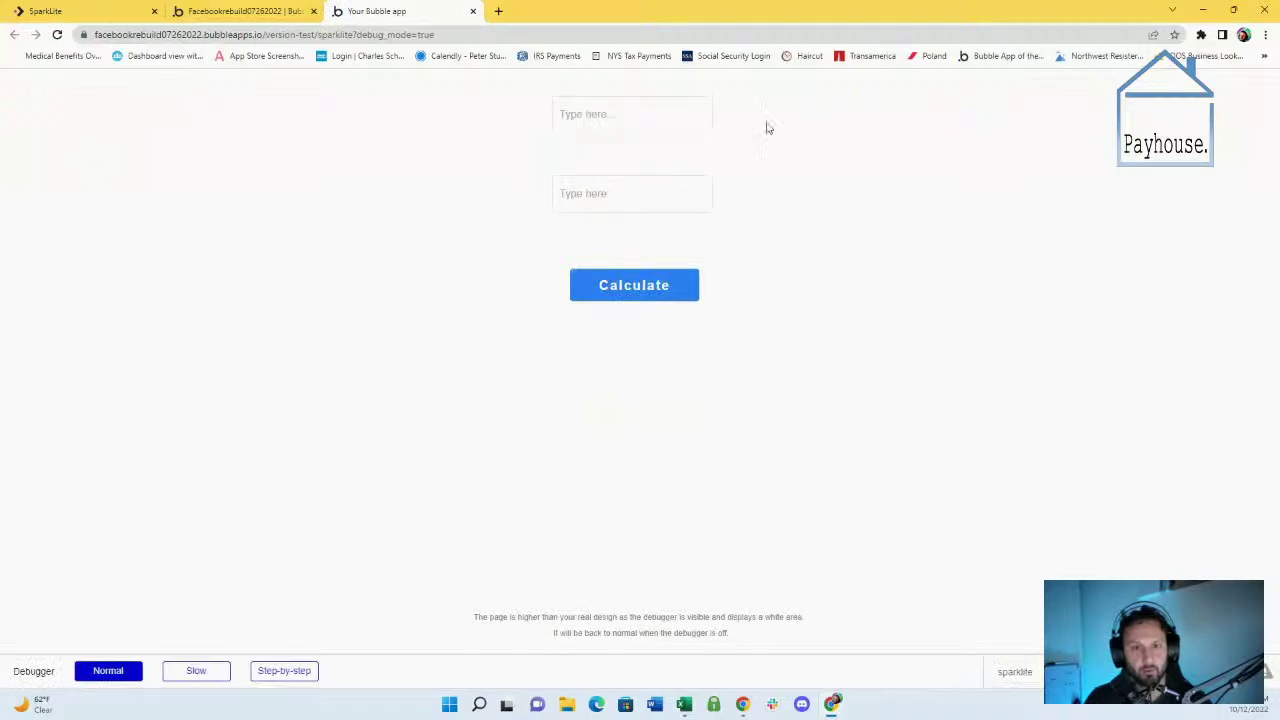
# Enter 1 in the preview's first number field, then go back to the editor's Design view
pyautogui.click(589, 111)
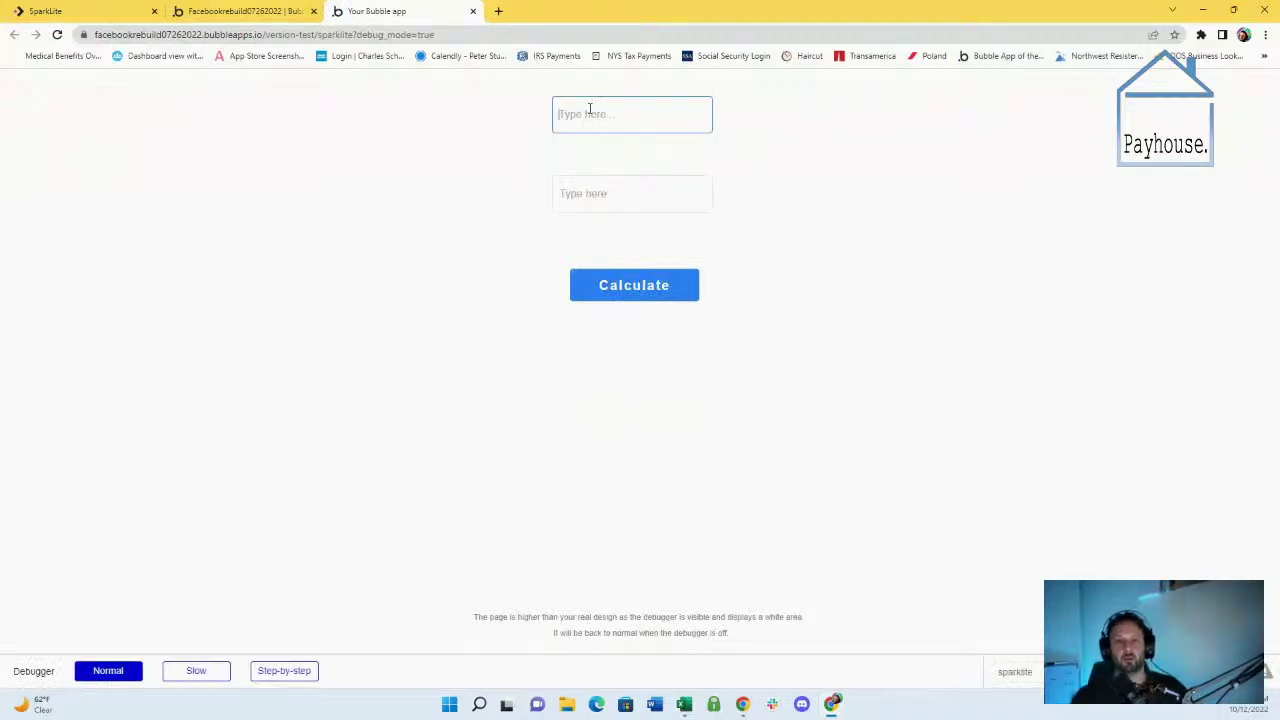
pyautogui.write('1')
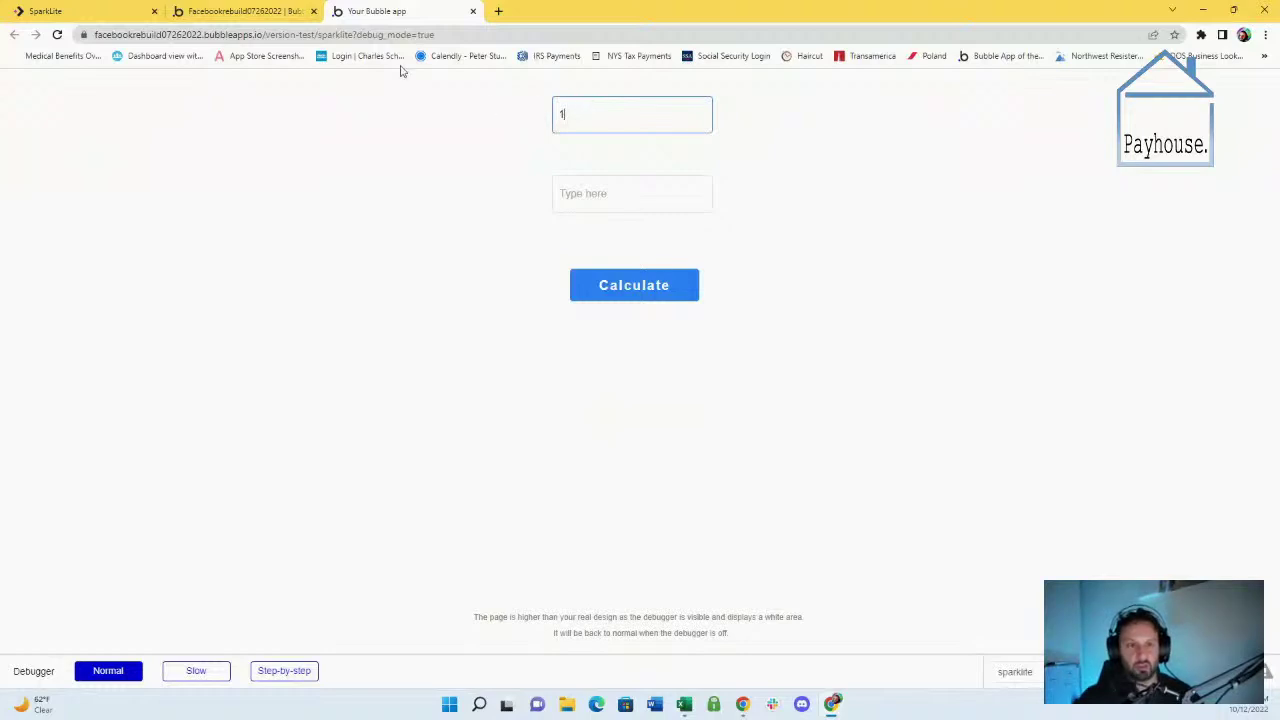
pyautogui.click(245, 11)
pyautogui.click(483, 147)
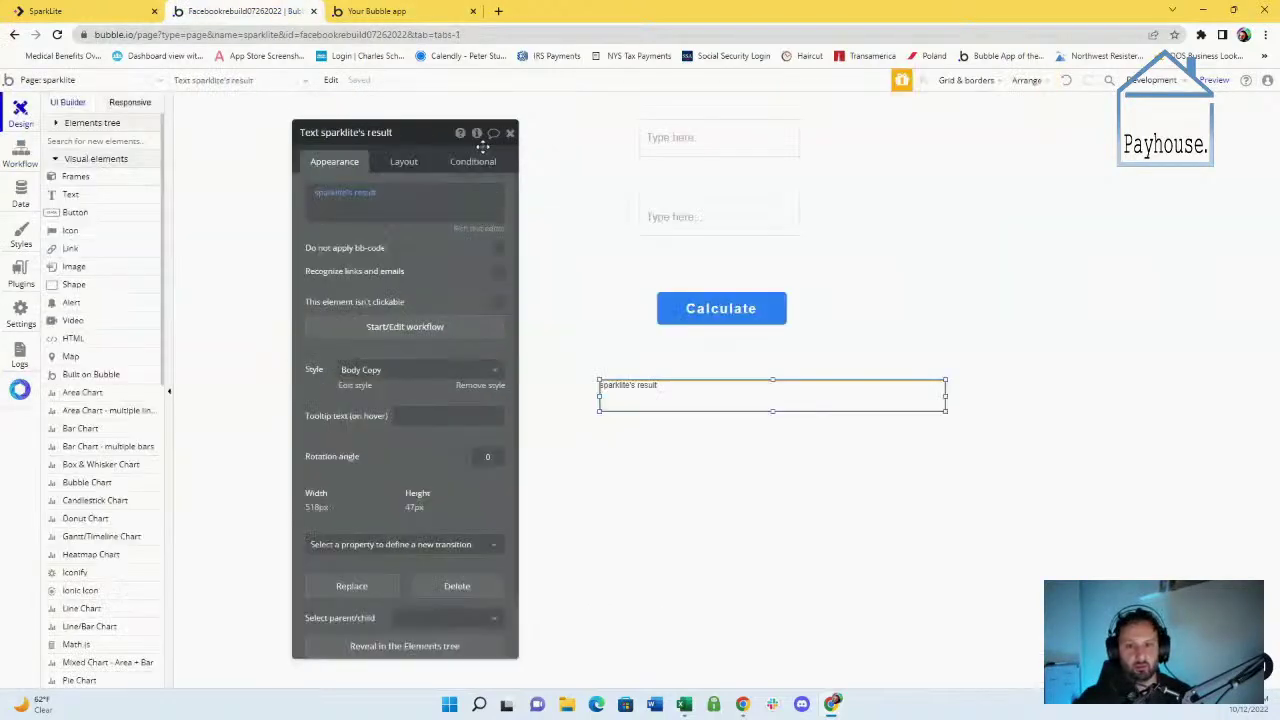
# Place an fa-plus icon between the two number fields, found by searching 'plu', then reload the preview
pyautogui.click(107, 237)
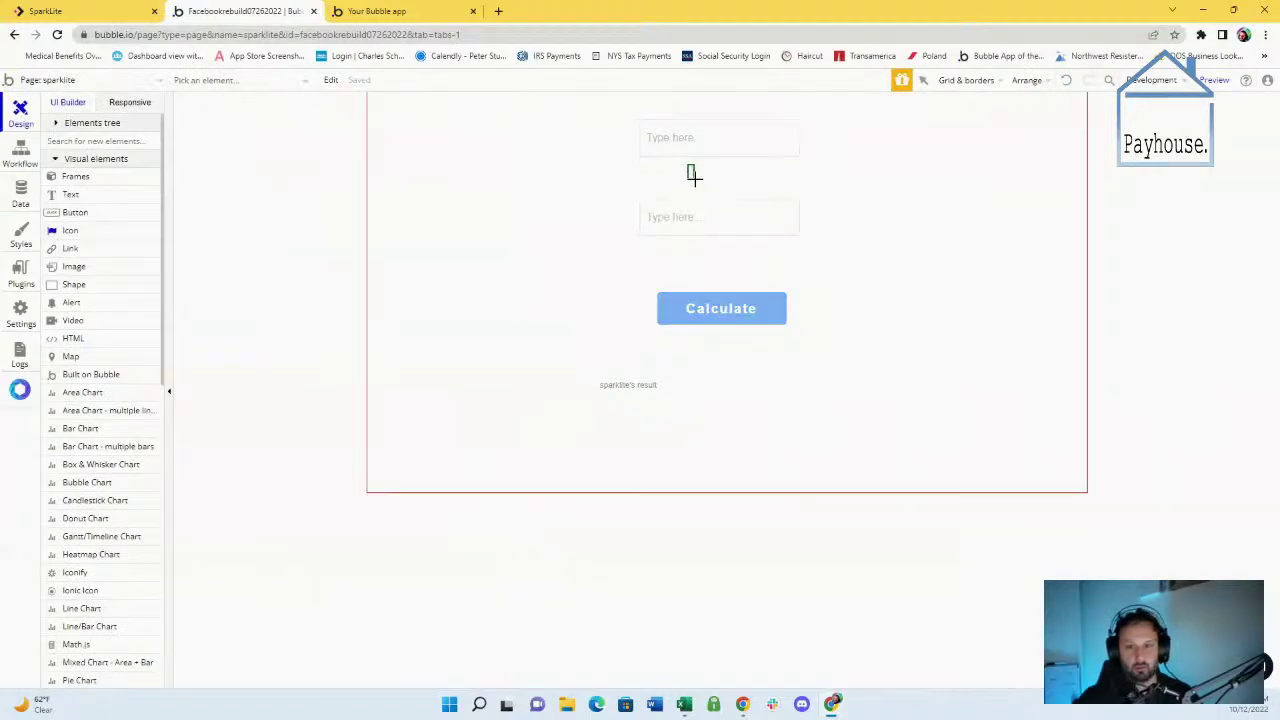
pyautogui.moveTo(694, 177); pyautogui.dragTo(740, 192)
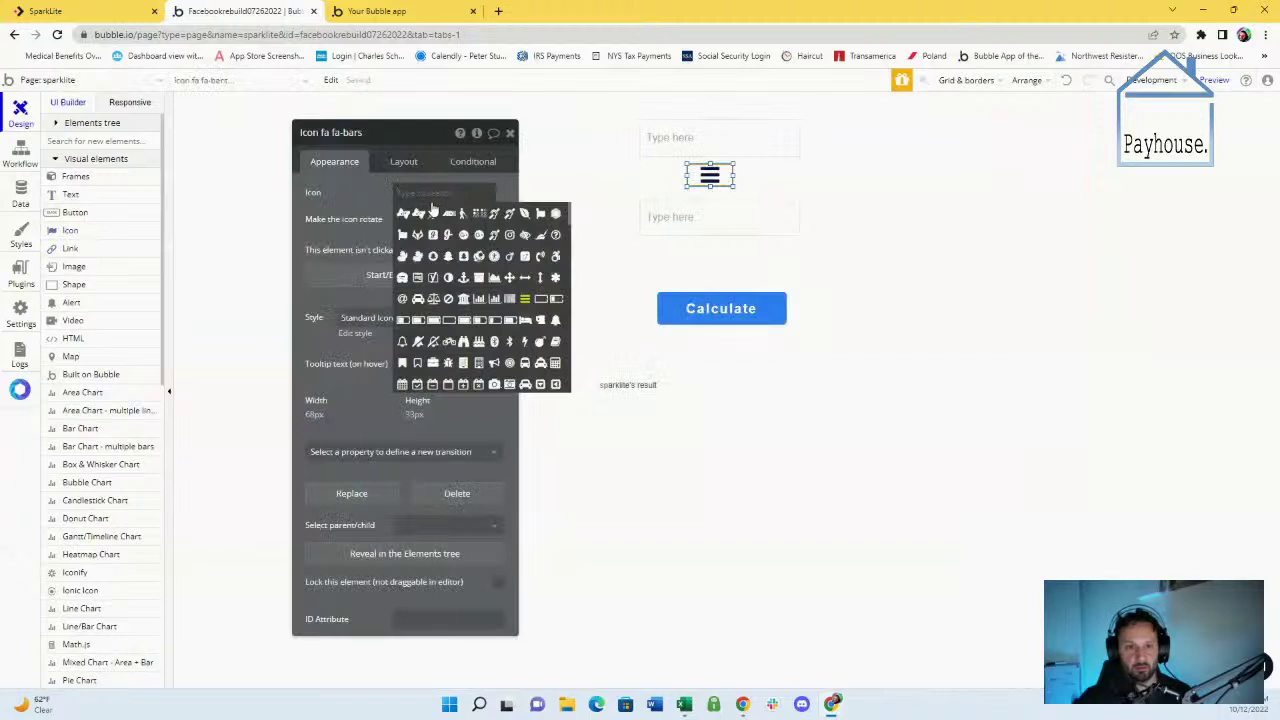
pyautogui.write('f')
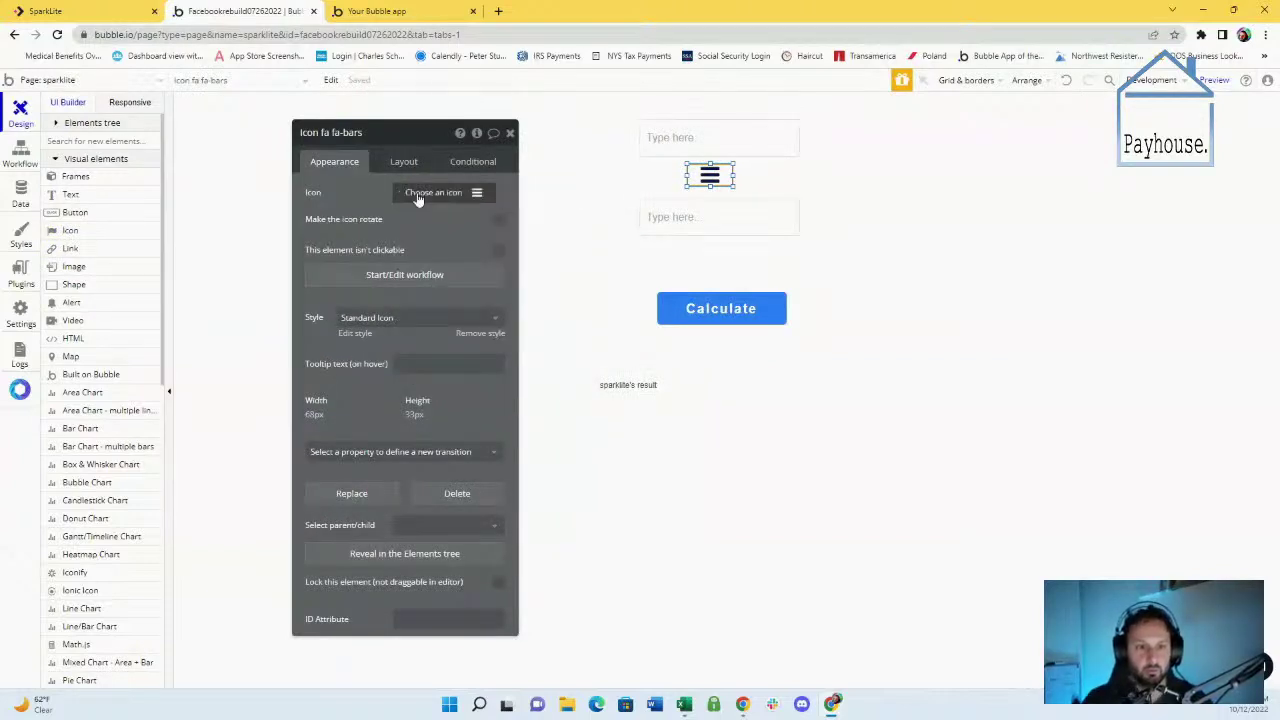
pyautogui.press('BackSpace')
pyautogui.write('plu')
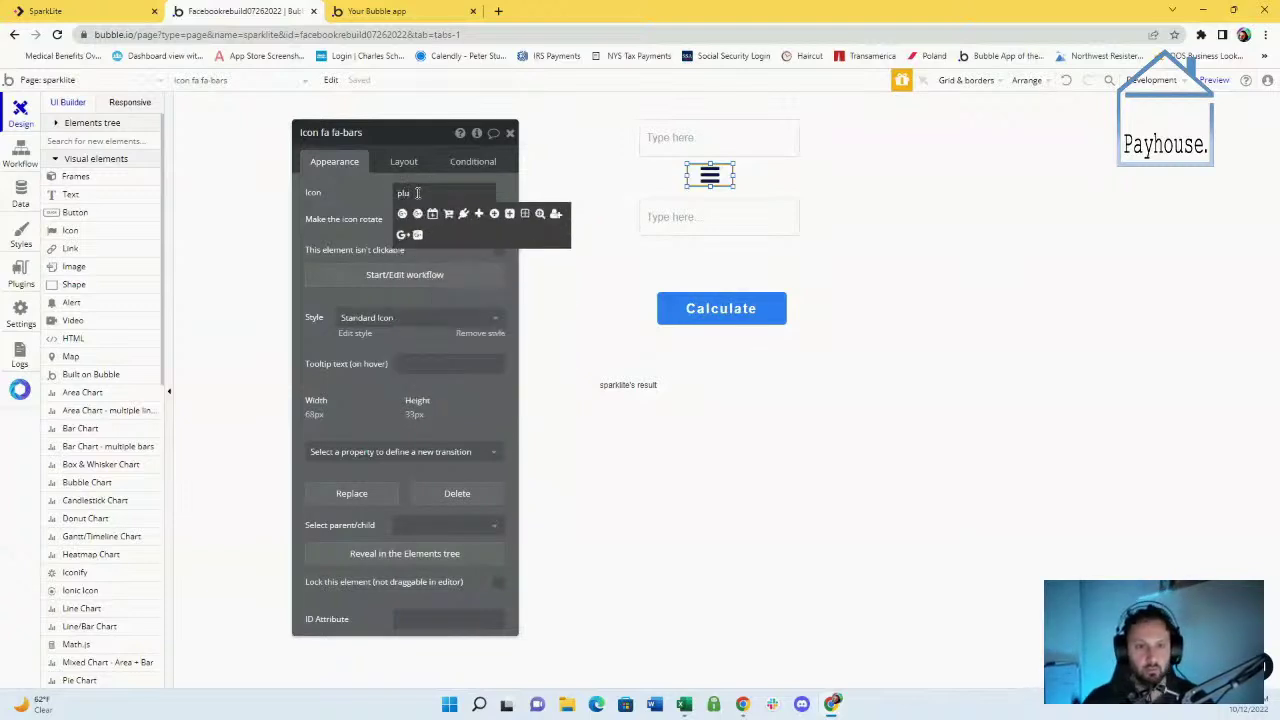
pyautogui.click(478, 213)
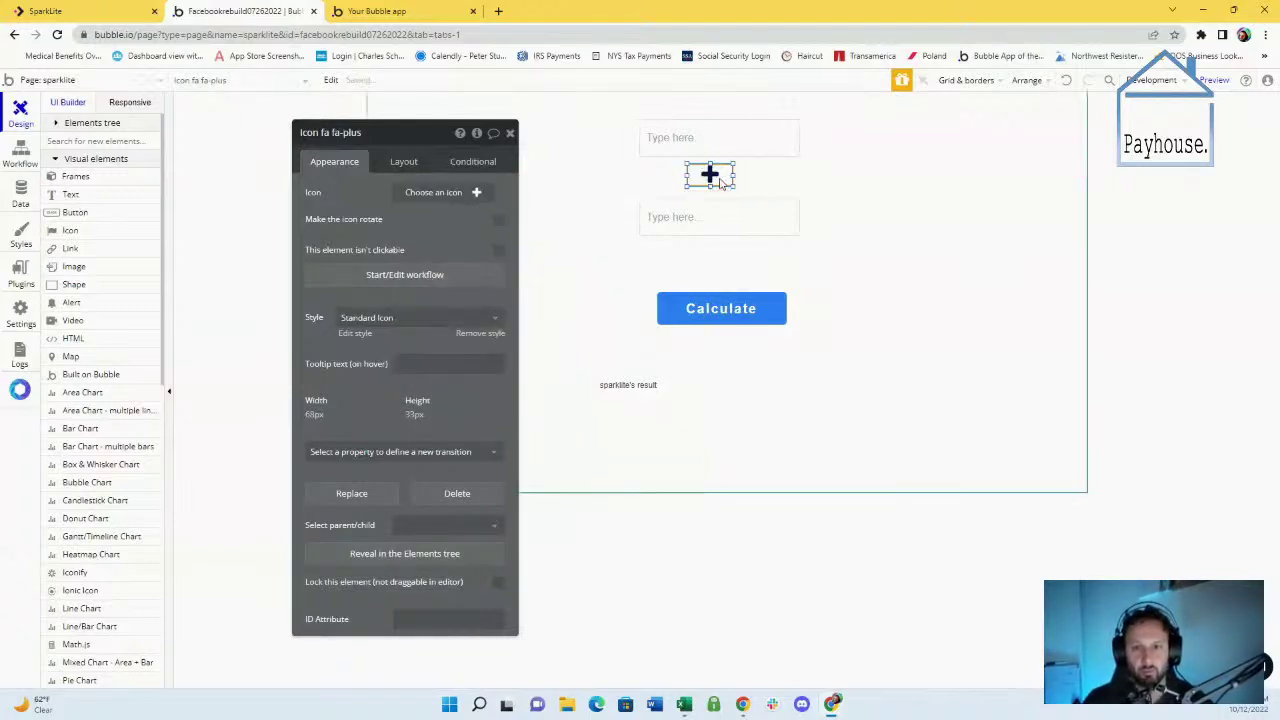
pyautogui.click(1214, 80)
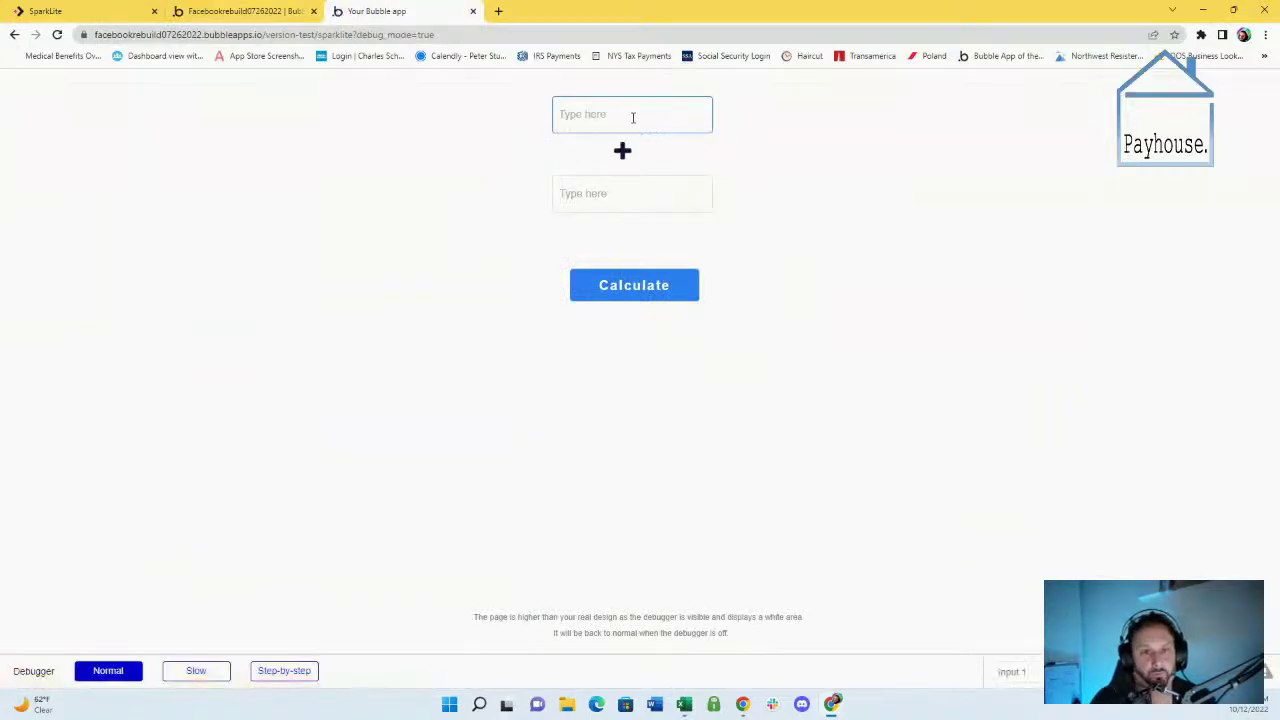
# Calculate 85 plus 3 in the preview, expecting 88
pyautogui.write('85')
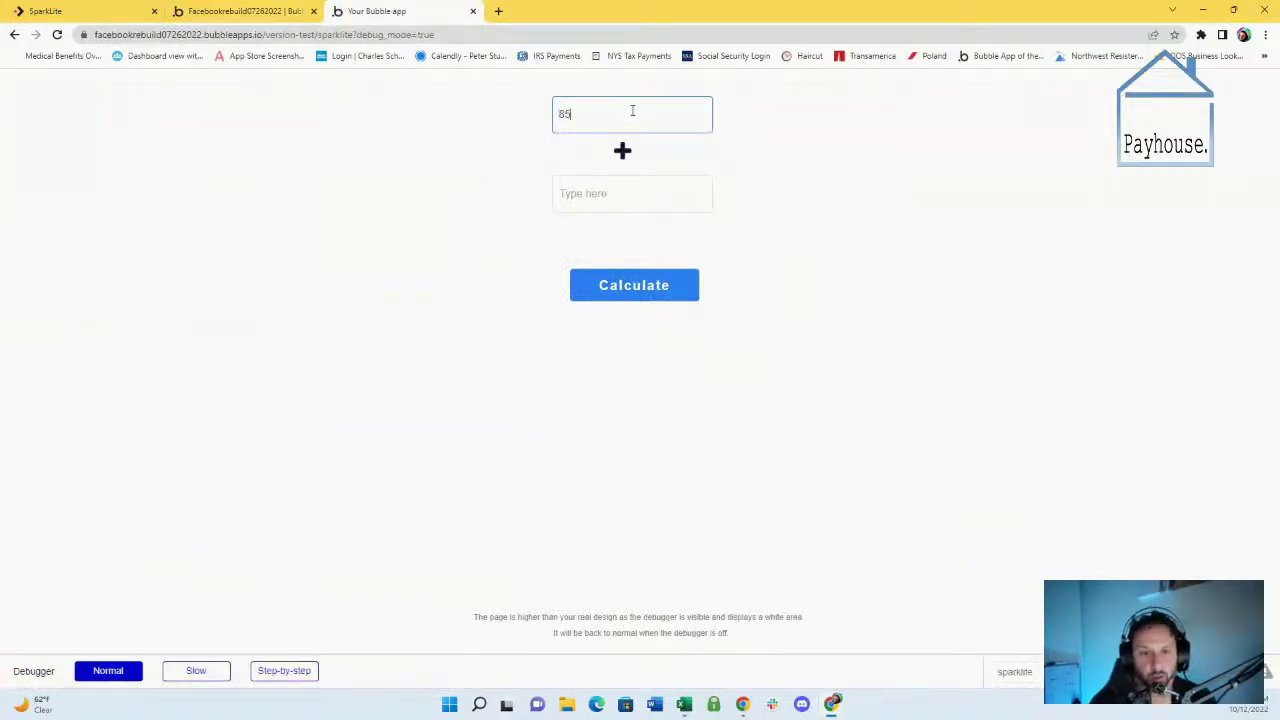
pyautogui.click(600, 193)
pyautogui.write('3')
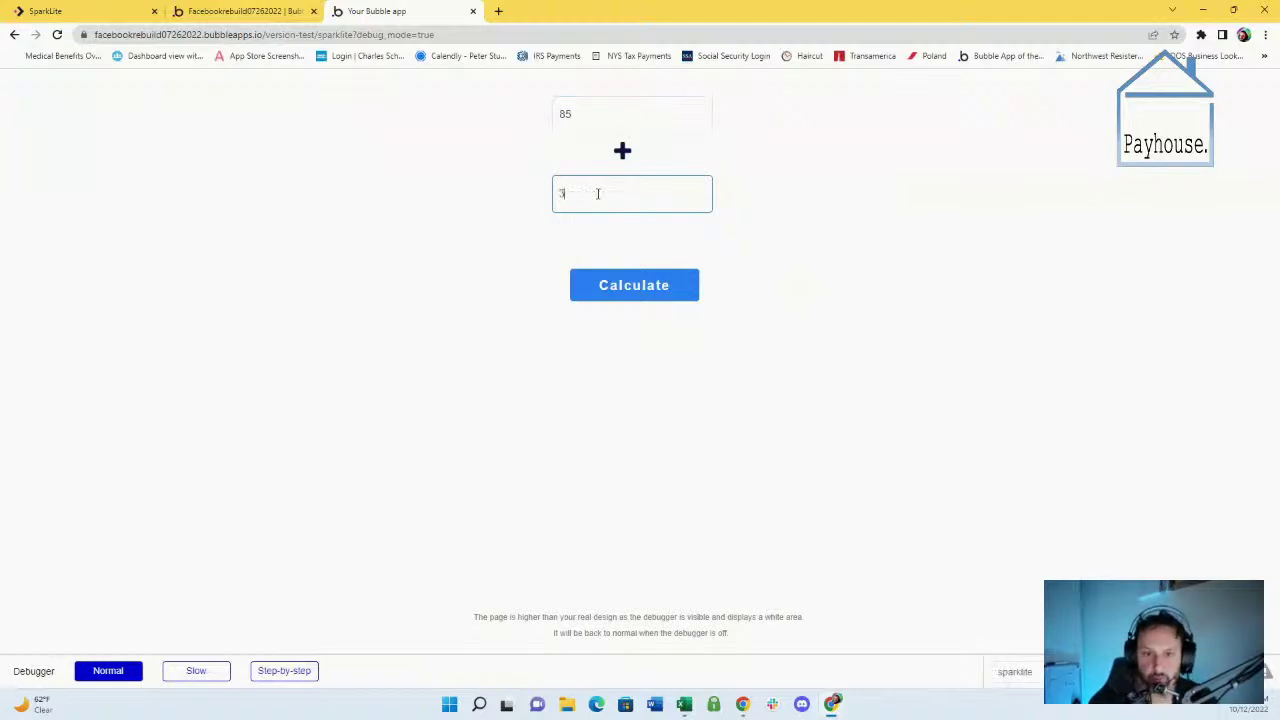
pyautogui.click(636, 296)
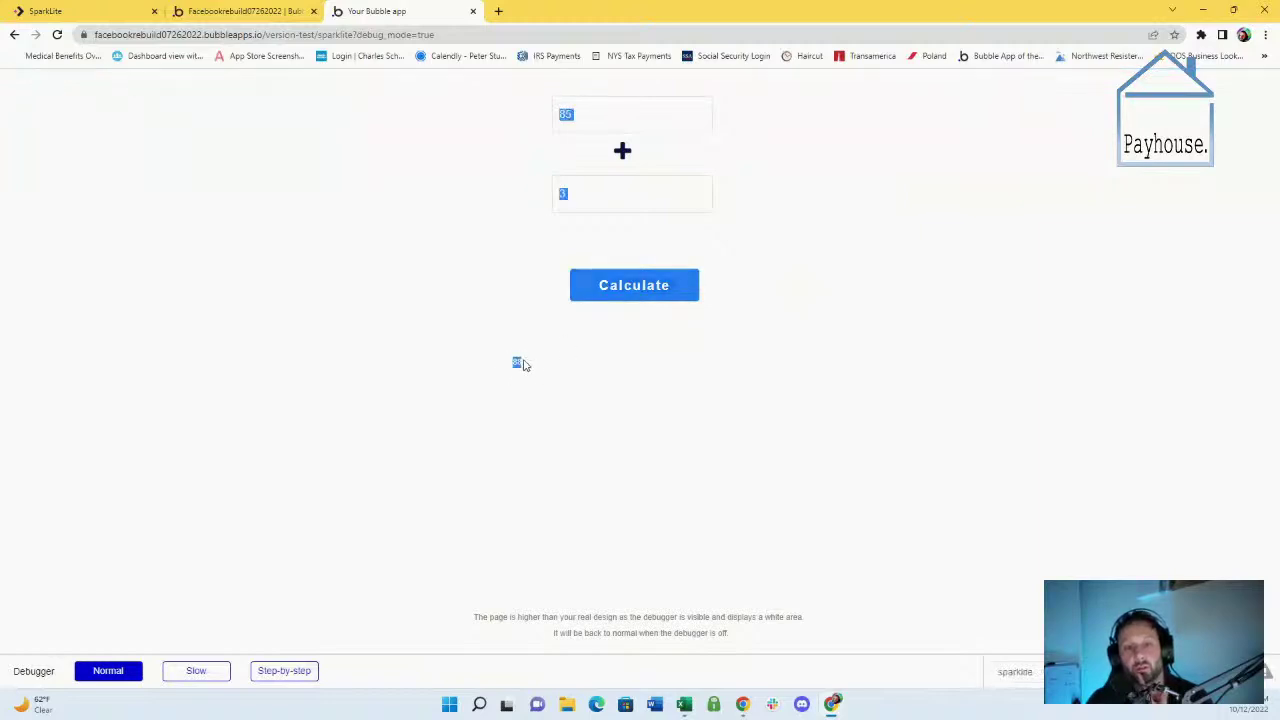
# Change the inputs to 10 and 15 and calculate, expecting 25
pyautogui.hotkey('ctrl', 'a')
pyautogui.press('Tab')
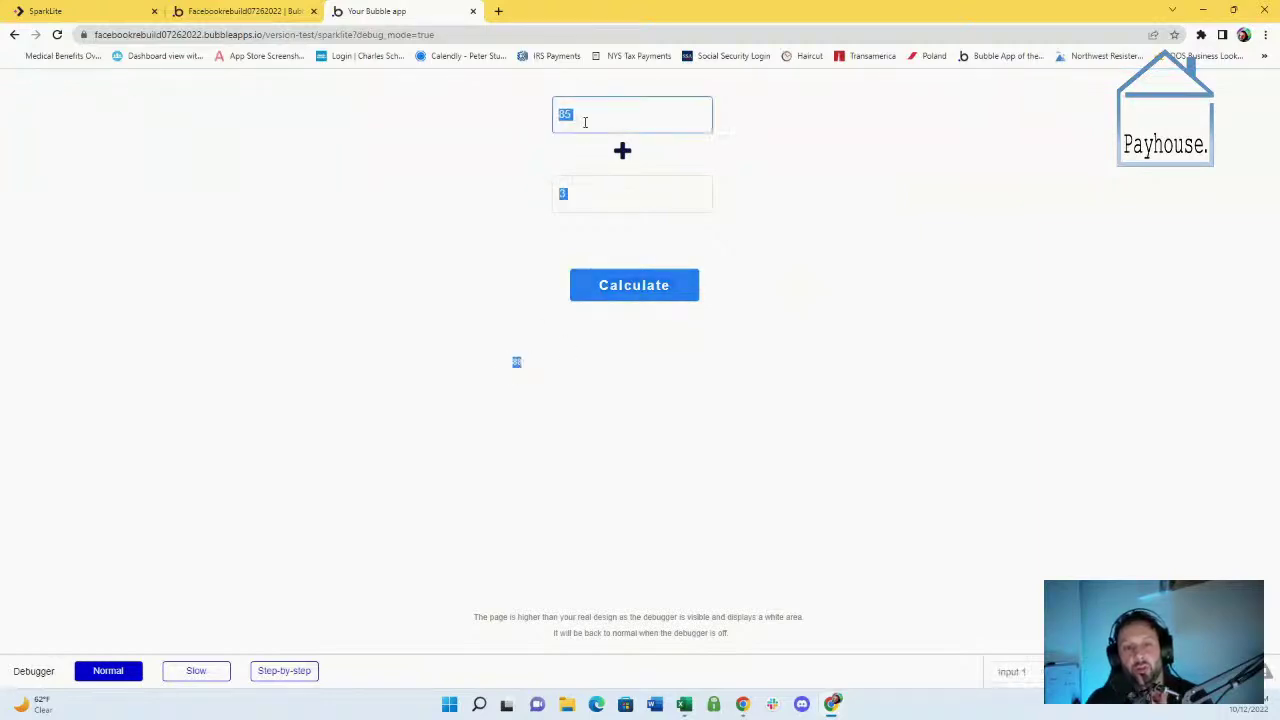
pyautogui.press('Tab')
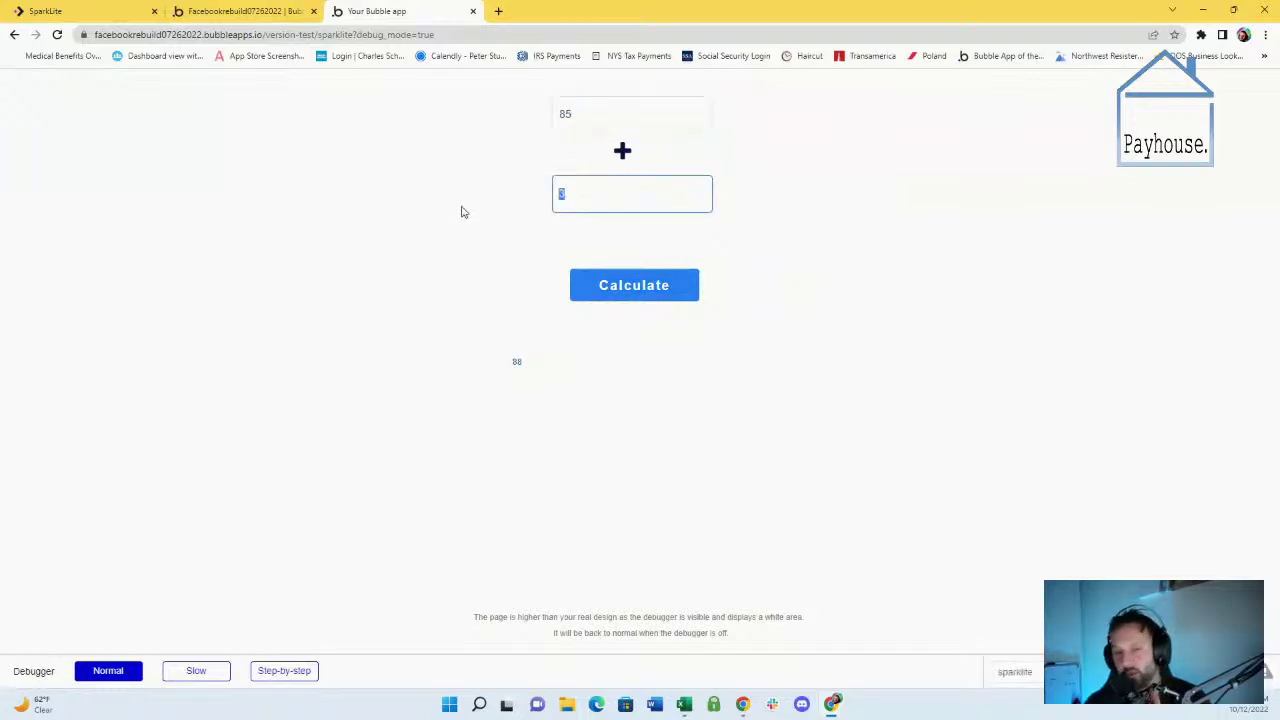
pyautogui.hotkey('shift', 'Tab')
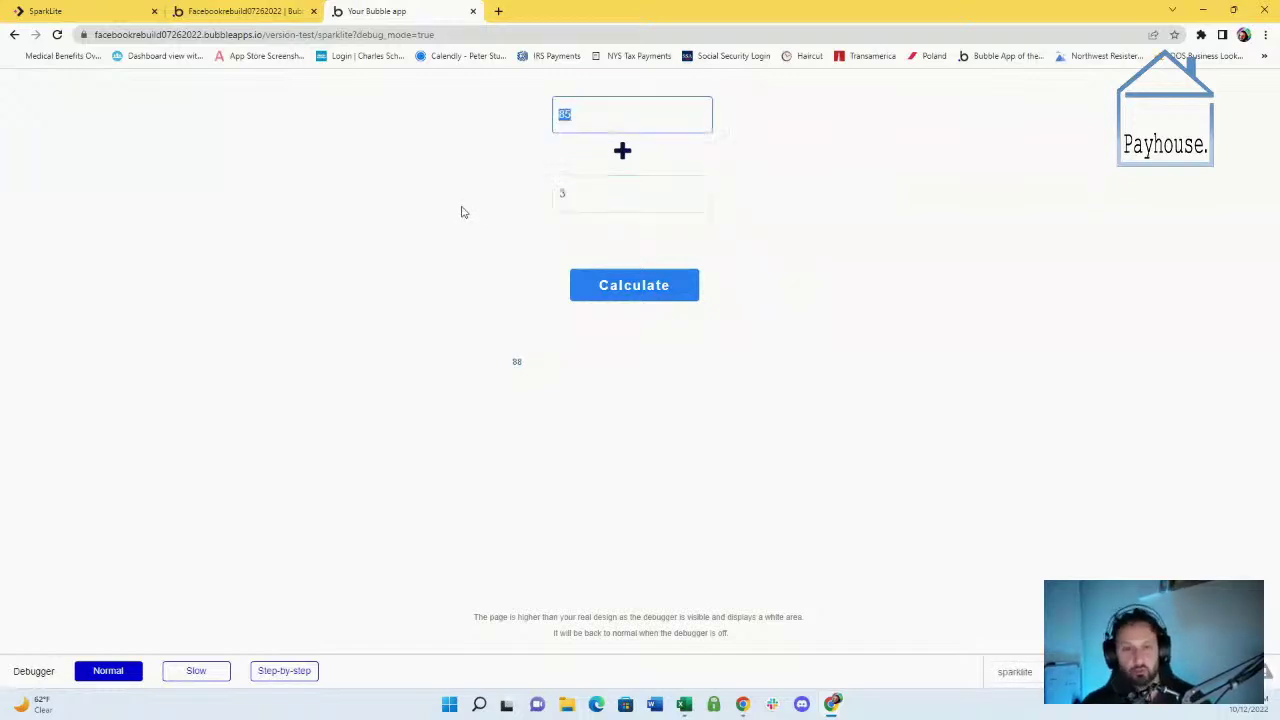
pyautogui.write('10')
pyautogui.press('Tab')
pyautogui.write('15')
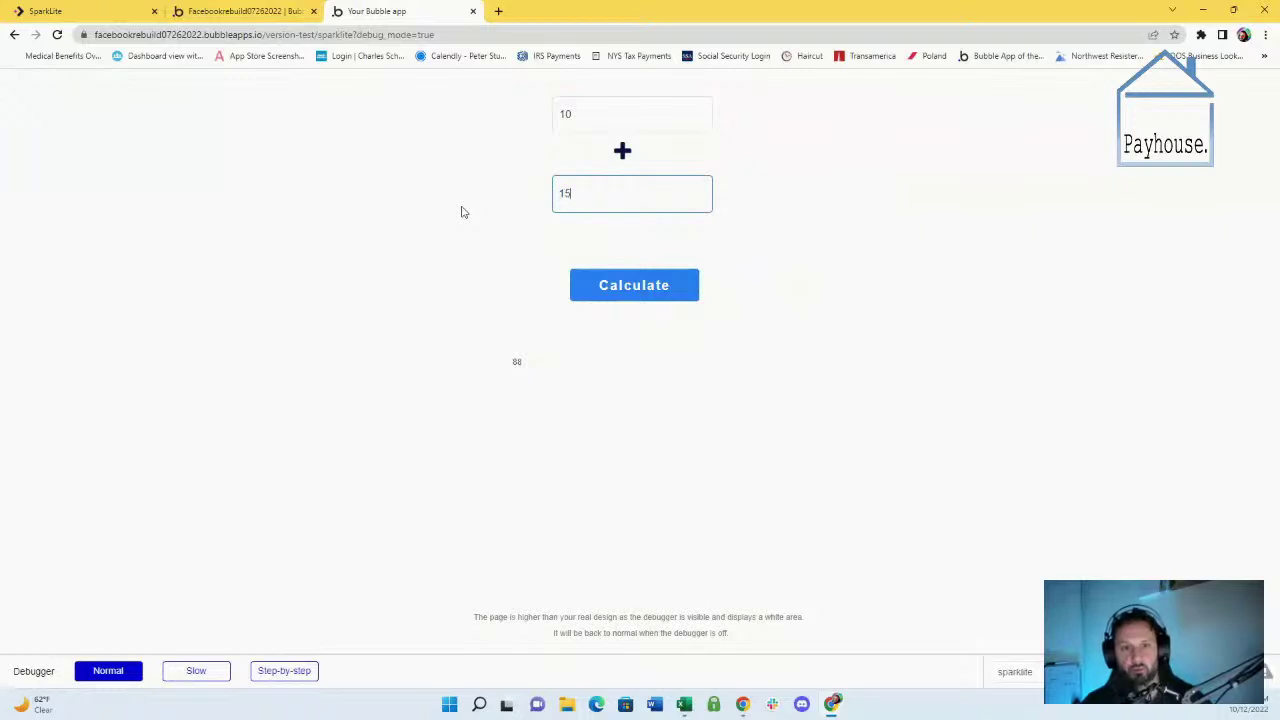
pyautogui.click(643, 294)
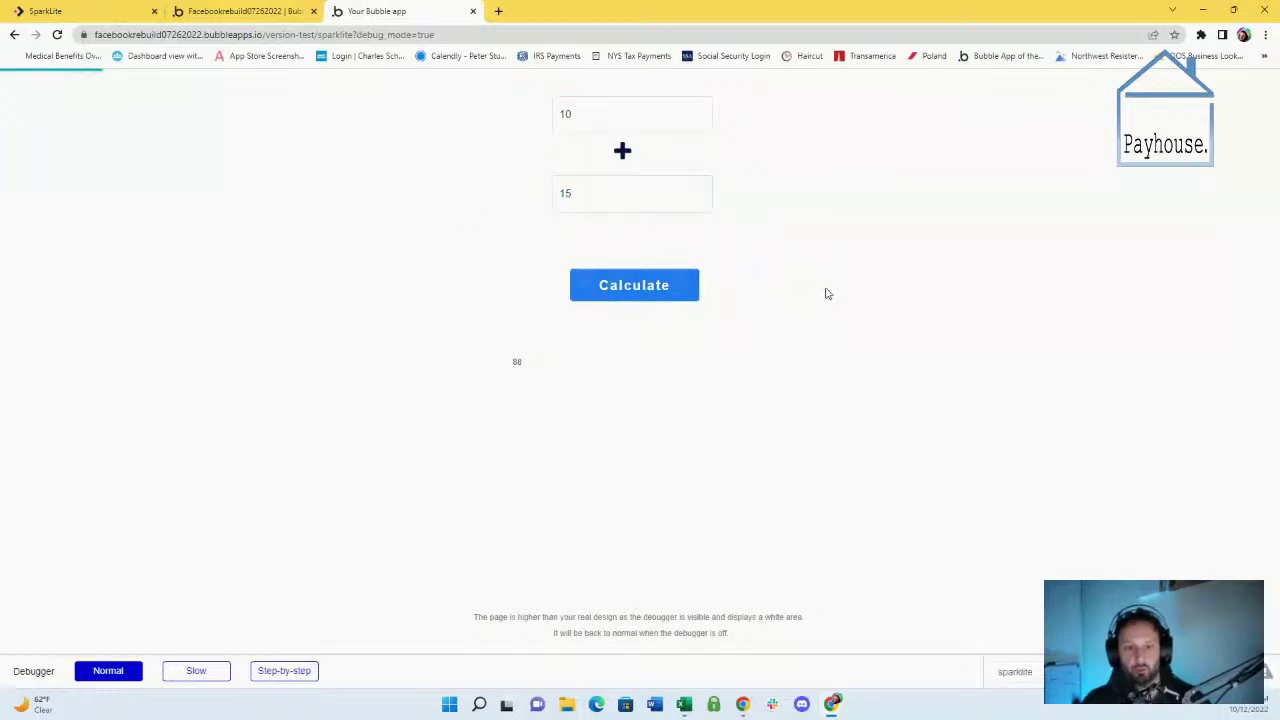
# Calculate 25 plus 25, expecting 50, then return to the Bubble editor
pyautogui.click(582, 120)
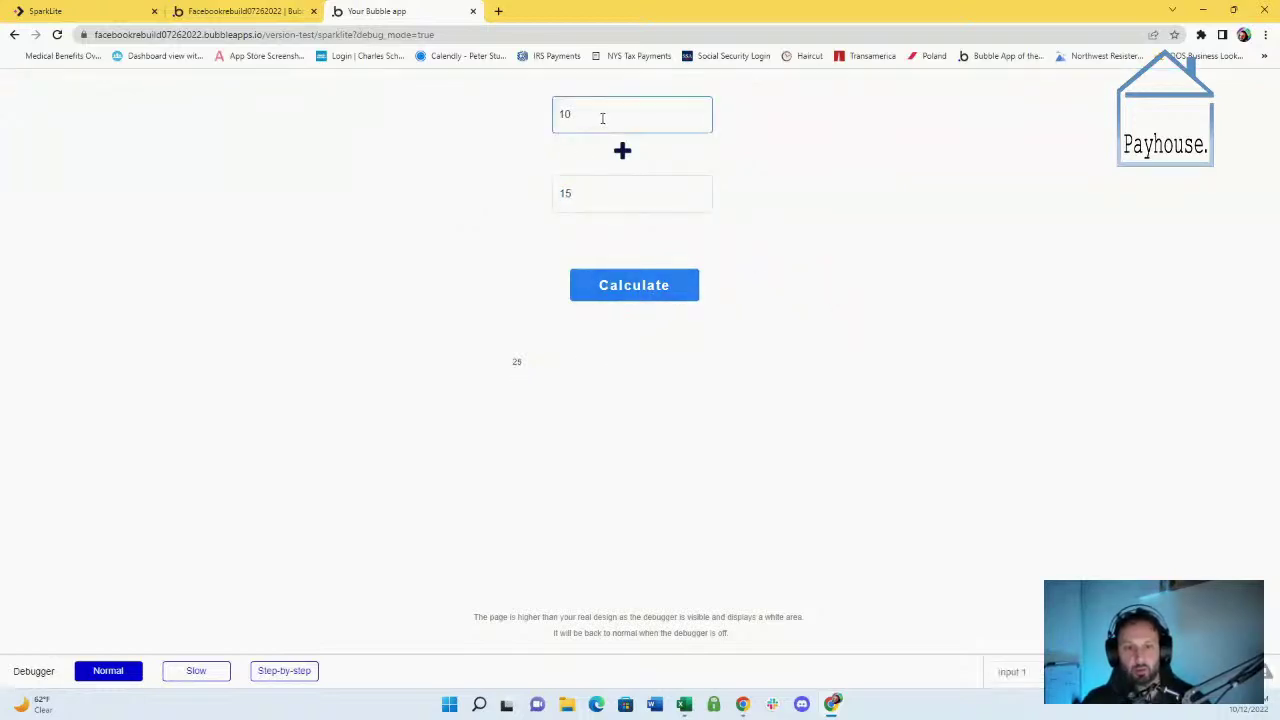
pyautogui.hotkey('ctrl', 'a')
pyautogui.write('25')
pyautogui.press('Tab')
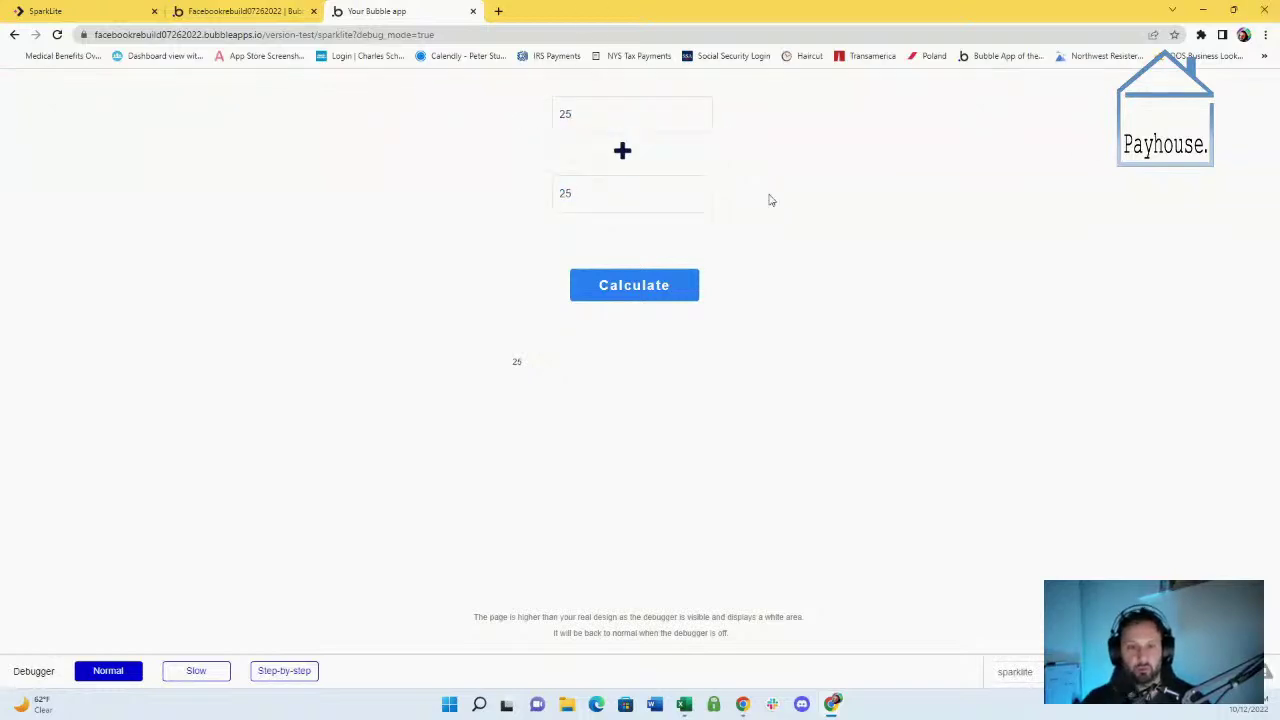
pyautogui.click(657, 279)
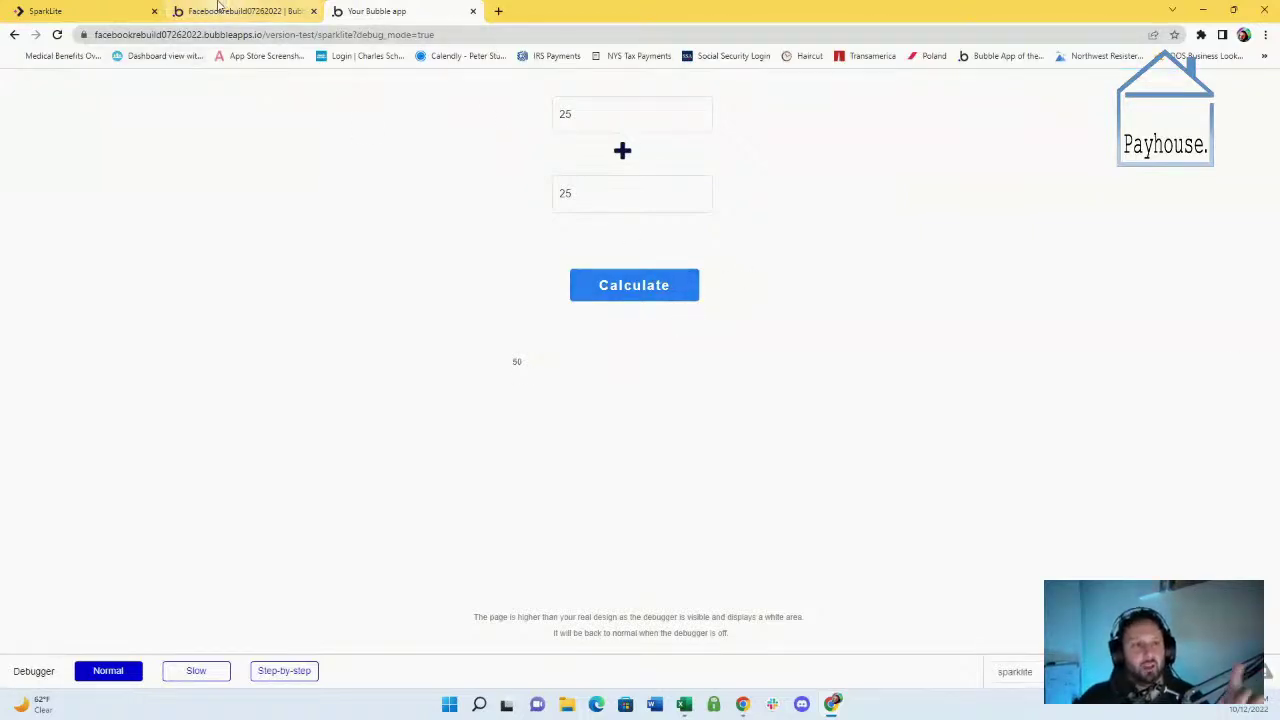
pyautogui.click(87, 6)
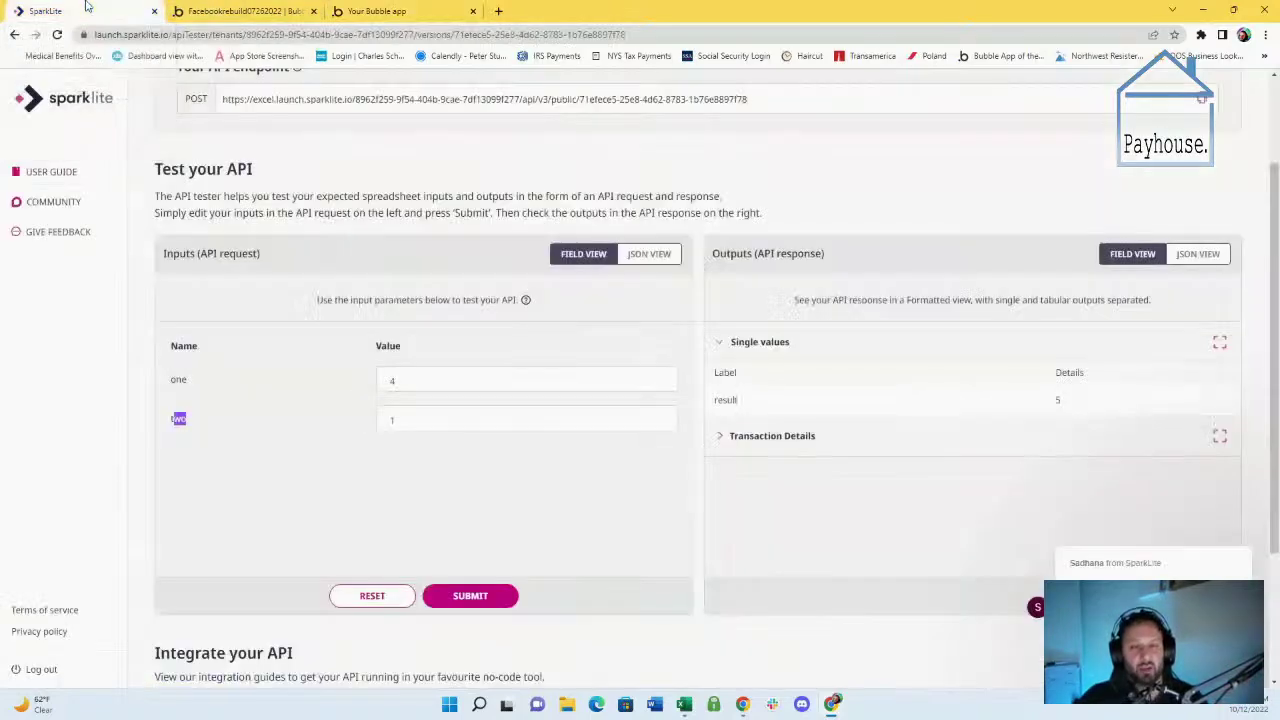
pyautogui.click(235, 11)
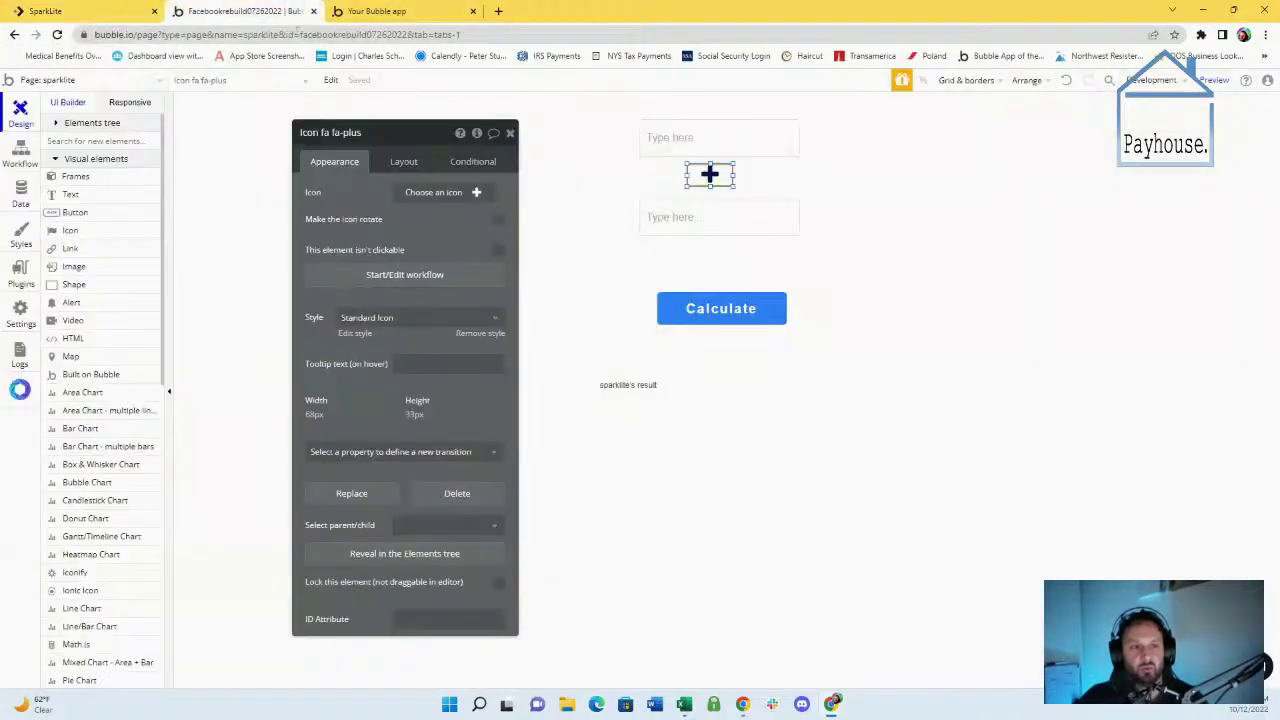
# In the API Connector plugin, rename 'New API' to 'Sparklite', then switch to the SparkLite tester
pyautogui.click(20, 192)
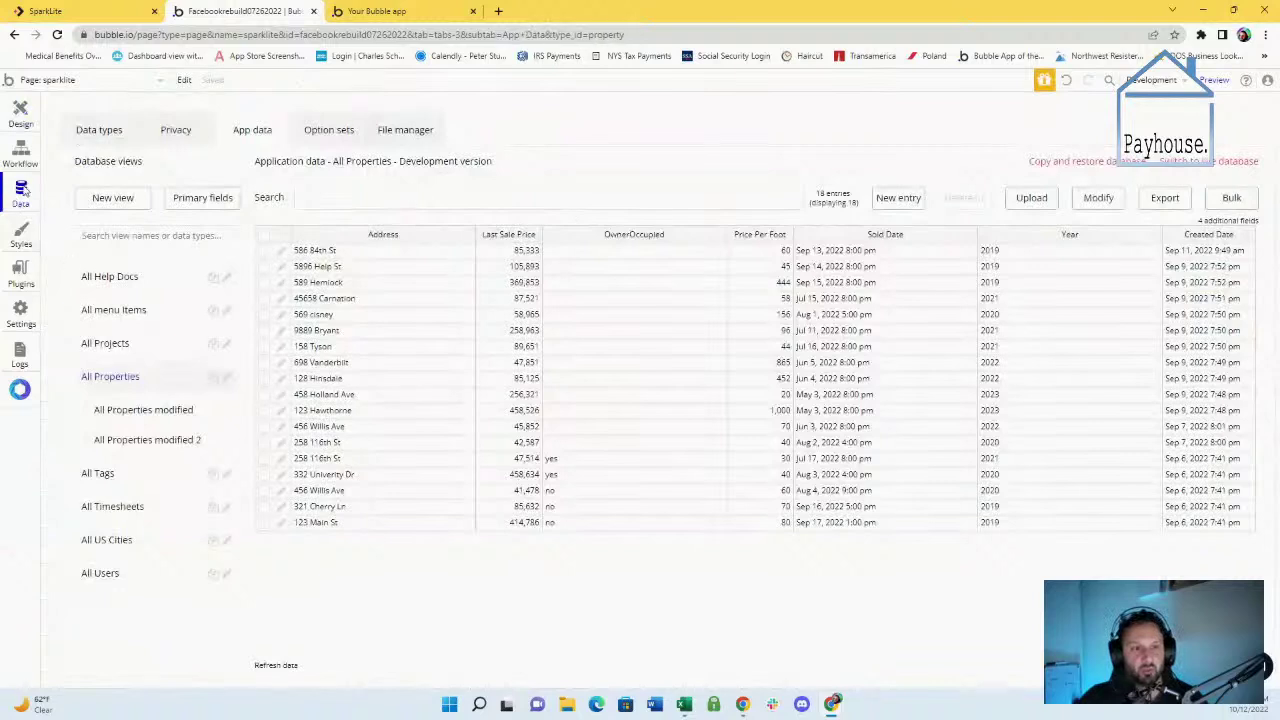
pyautogui.click(22, 285)
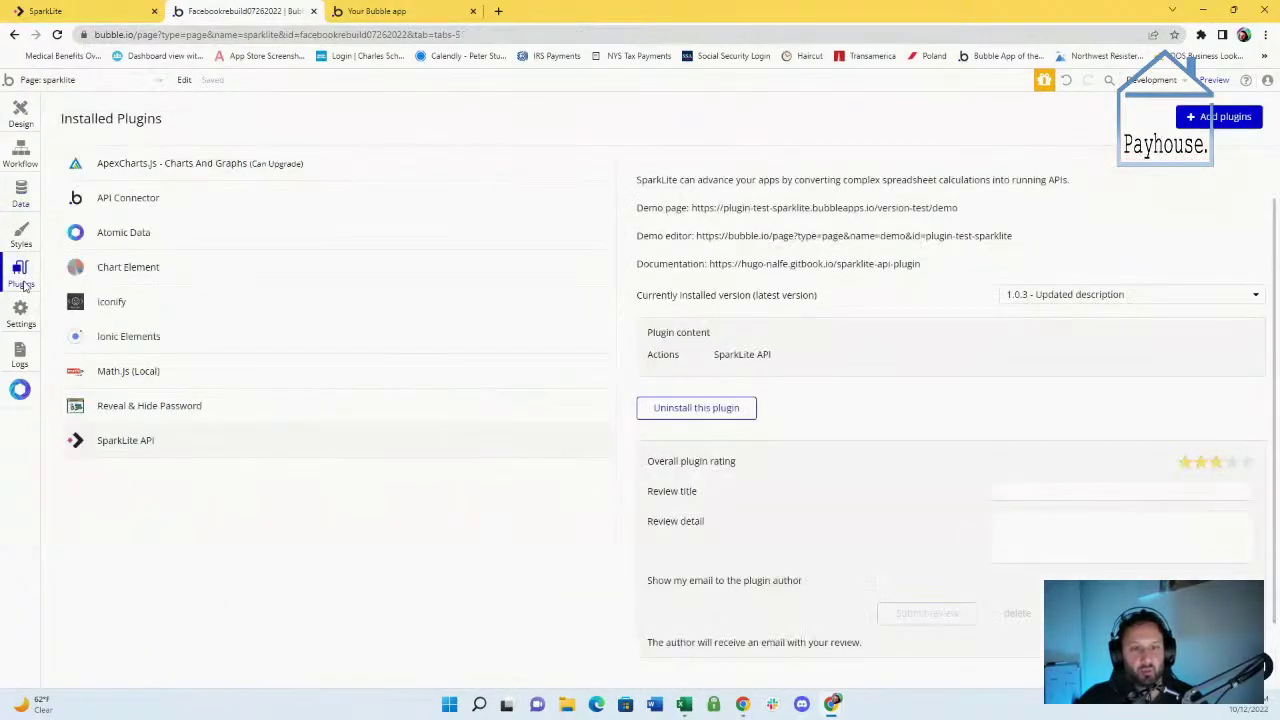
pyautogui.click(150, 206)
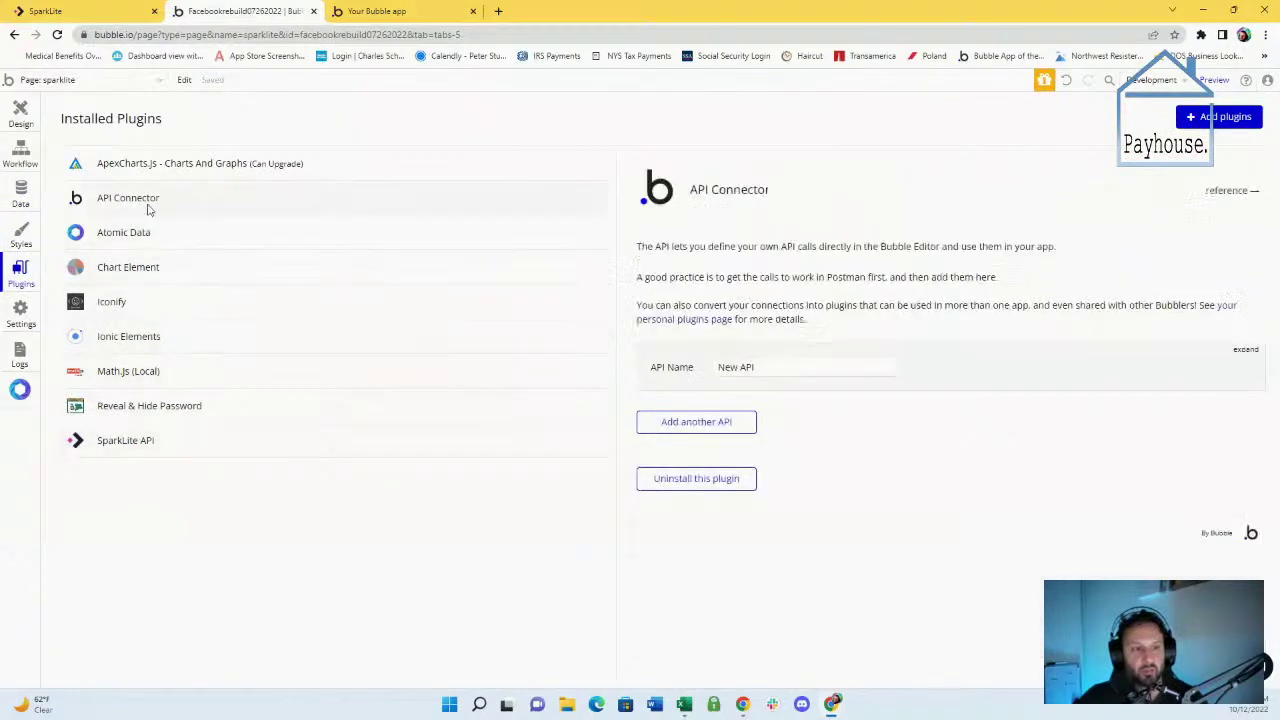
pyautogui.click(1250, 350)
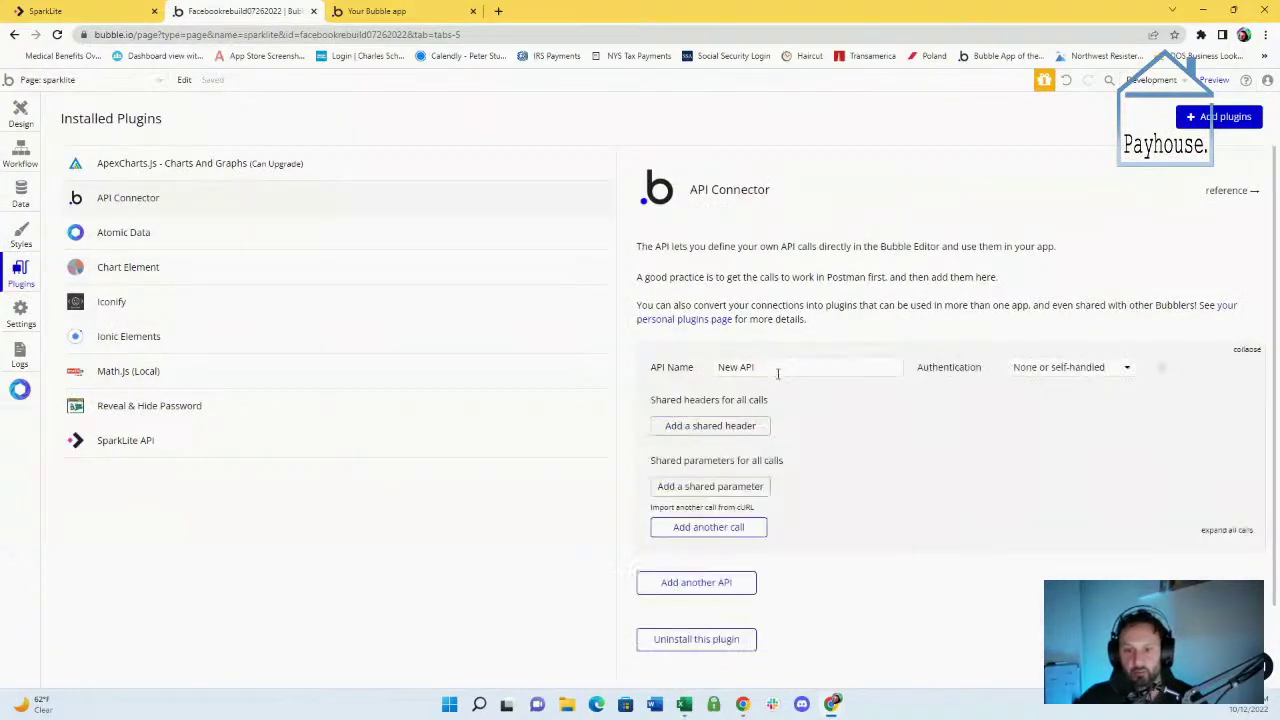
pyautogui.tripleClick(777, 372)
pyautogui.write('Spark')
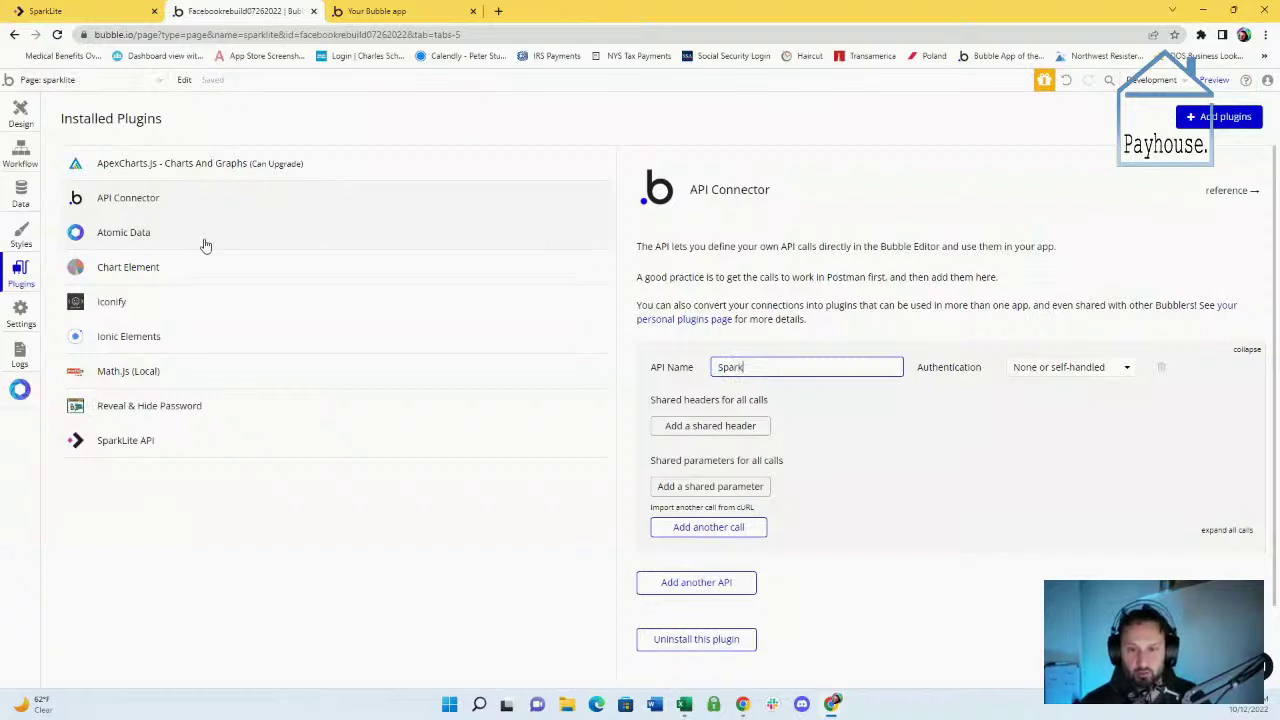
pyautogui.write('l')
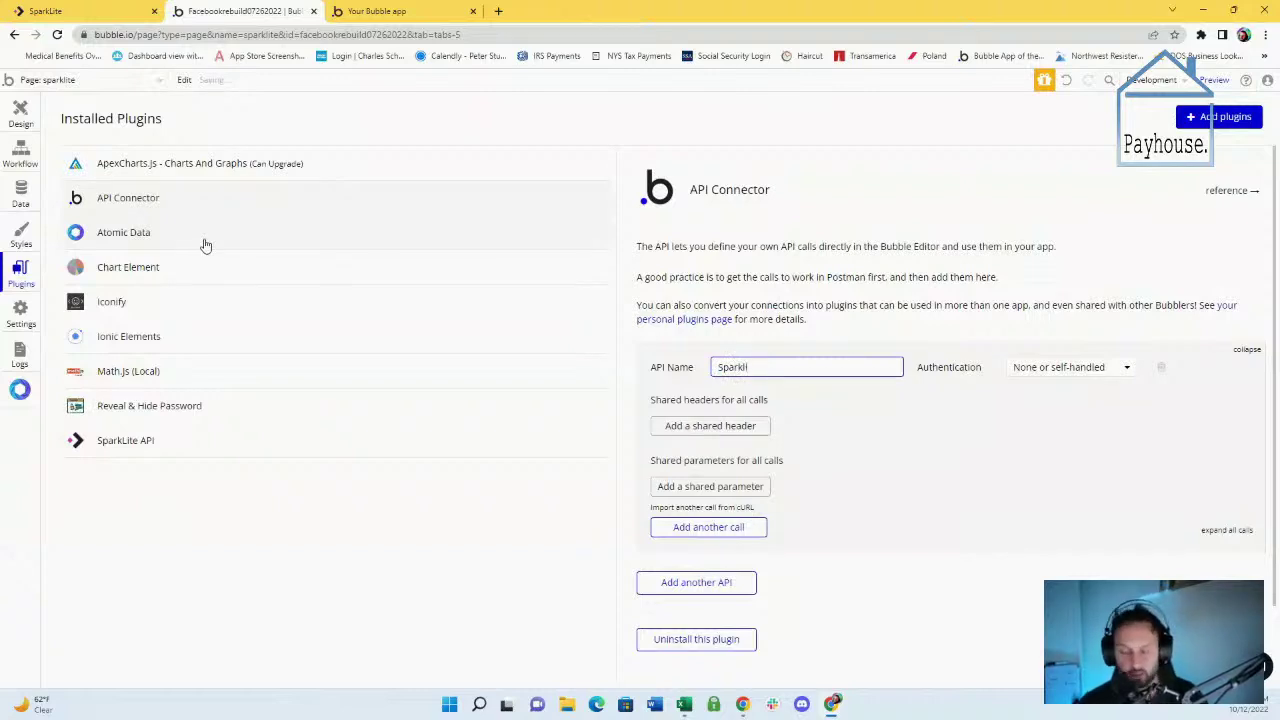
pyautogui.write('ite')
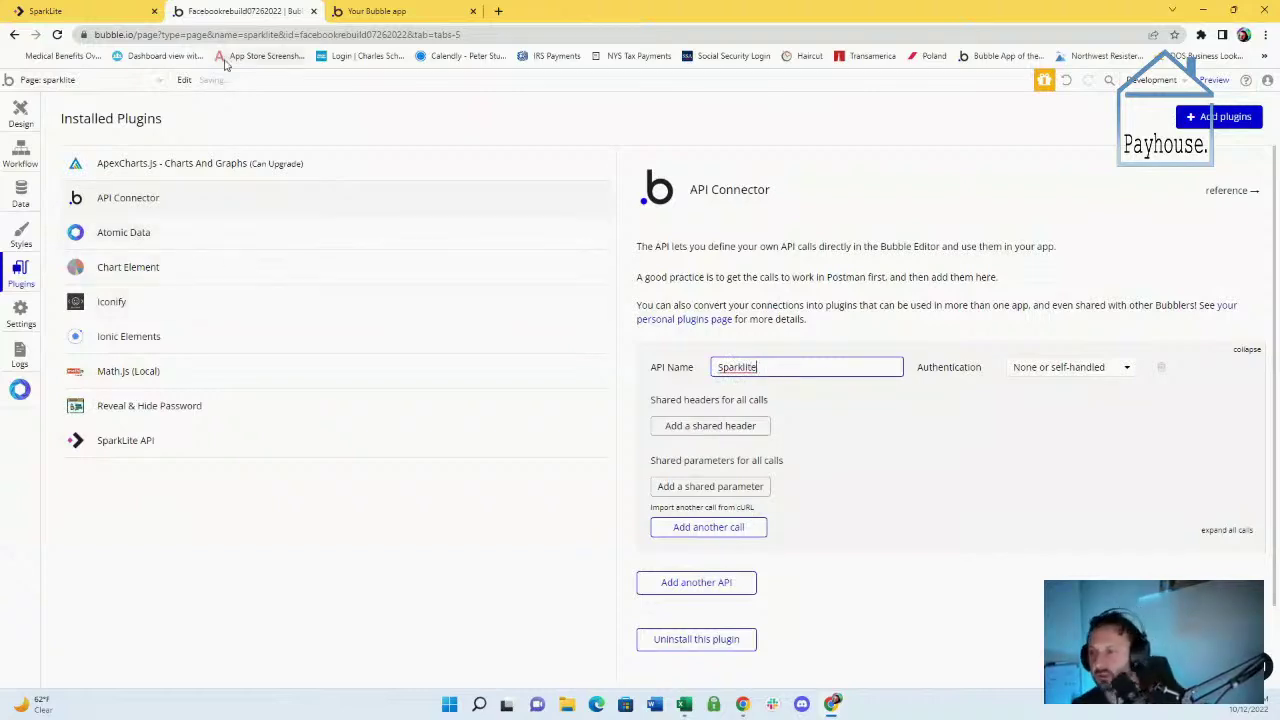
pyautogui.scroll(-1, 1045, 390)
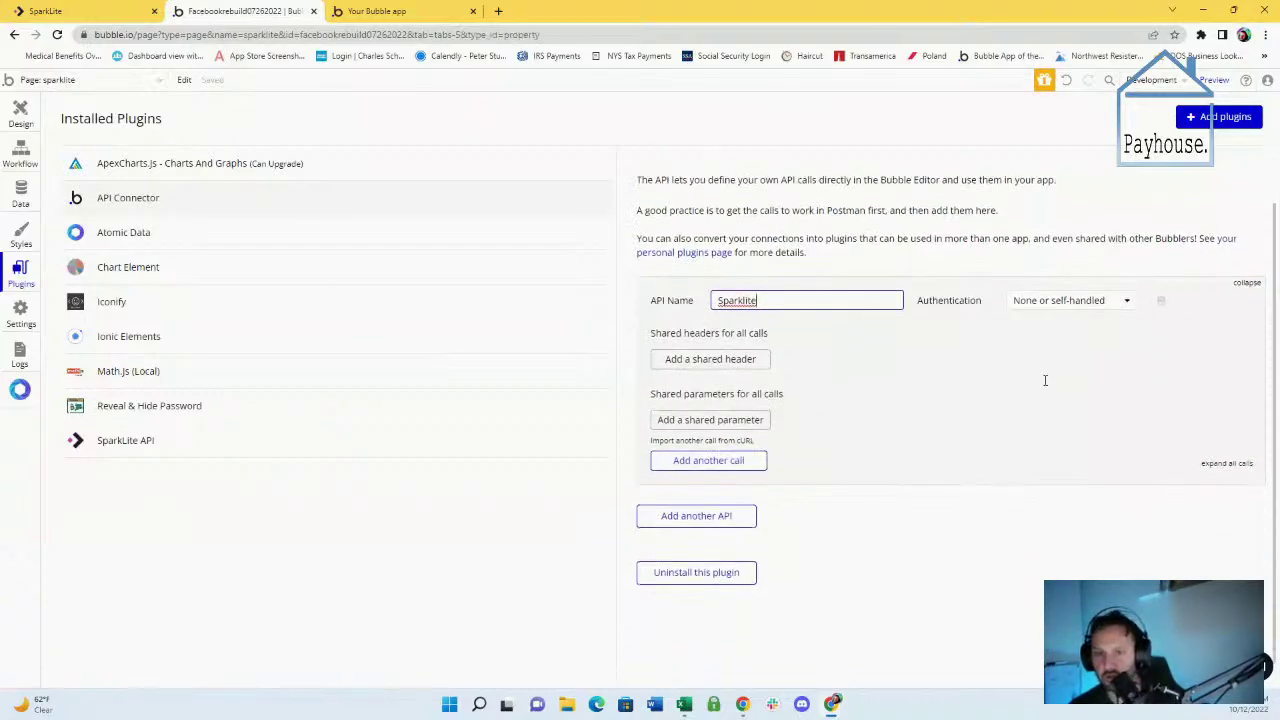
pyautogui.scroll(-1, 1040, 395)
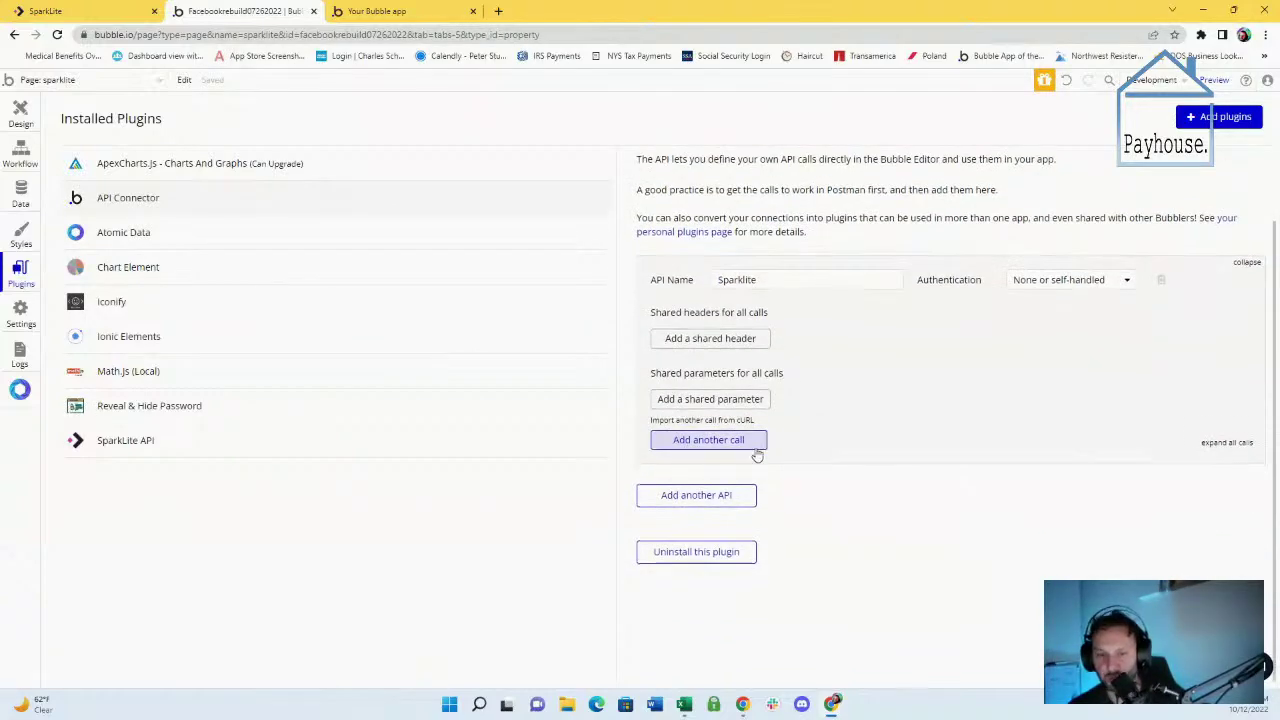
pyautogui.click(100, 11)
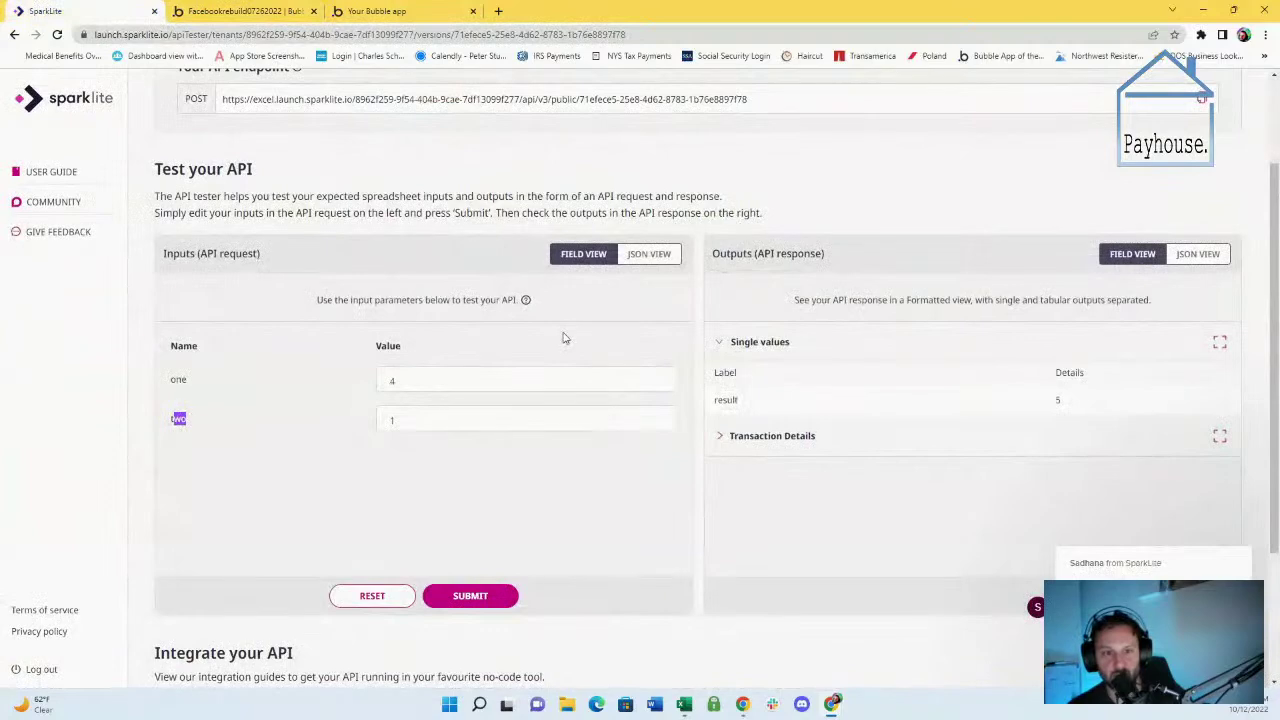
# Copy the Complex Math API's endpoint URL in SparkLite and go back to Bubble's API Connector
pyautogui.scroll(2, 563, 338)
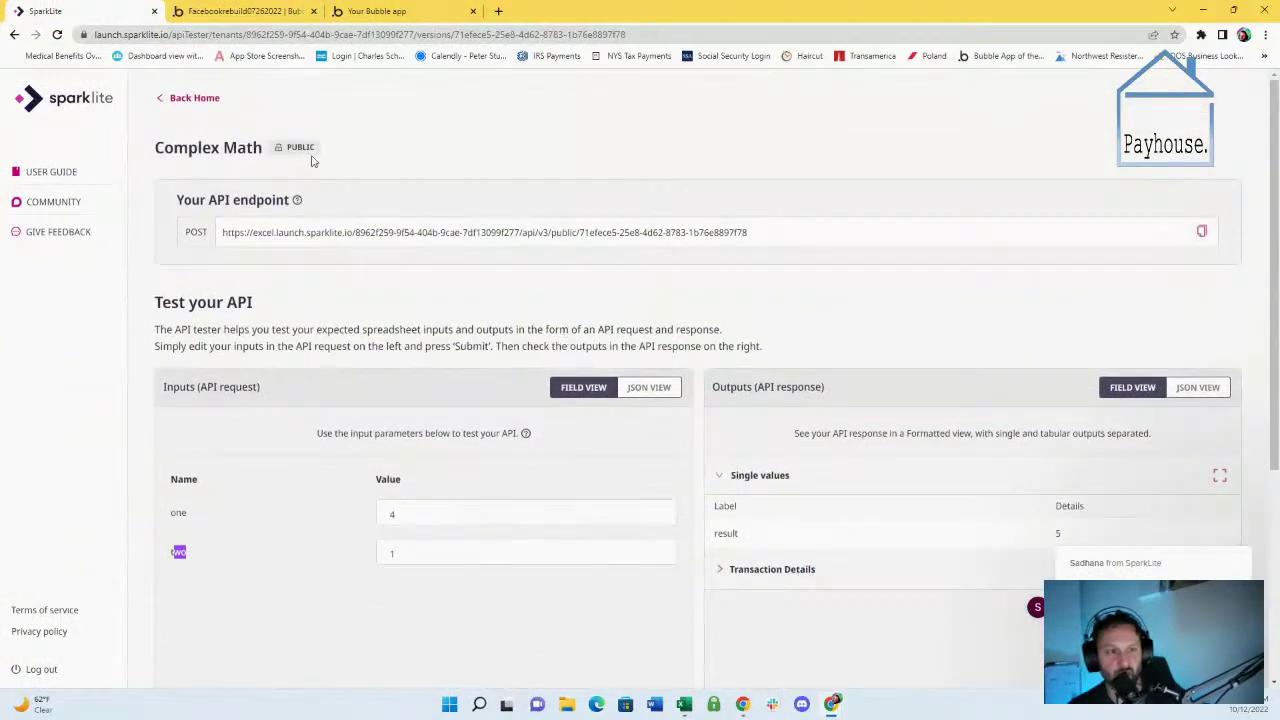
pyautogui.moveTo(293, 145)
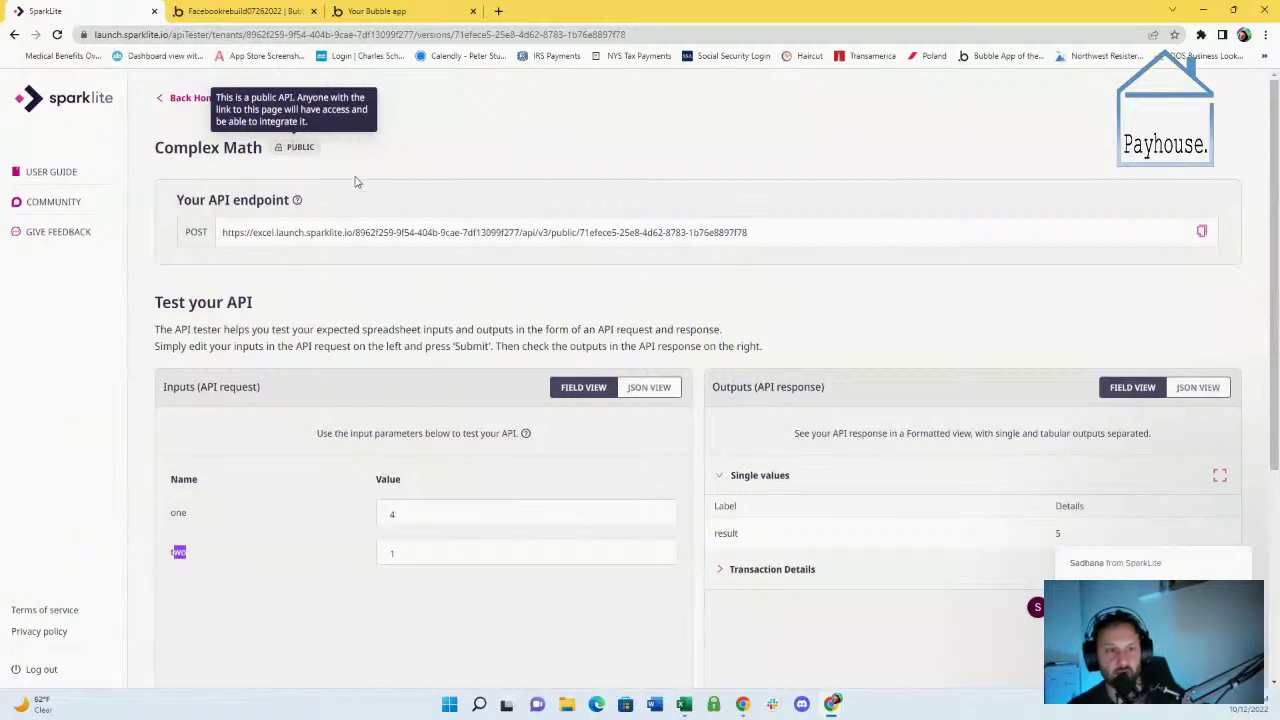
pyautogui.click(1201, 231)
pyautogui.click(295, 8)
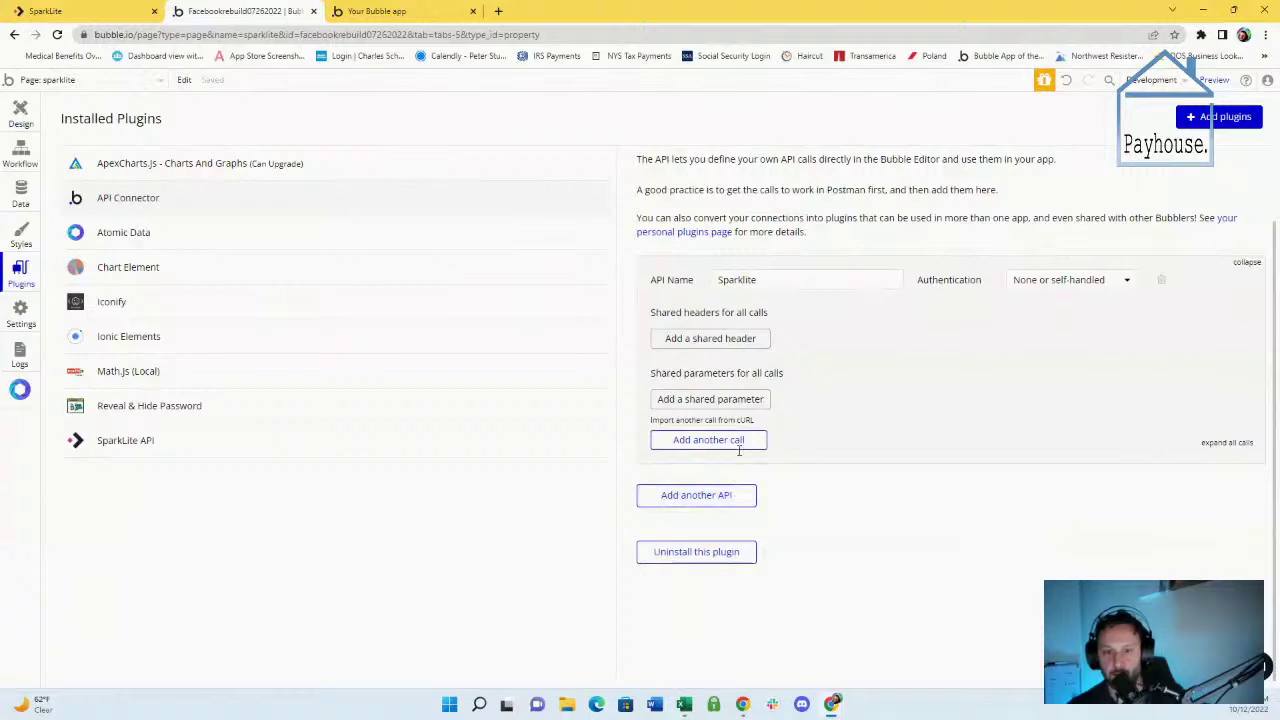
# Add another call to the Sparklite API named 'Sparklite Addition'
pyautogui.click(737, 440)
pyautogui.doubleClick(812, 451)
pyautogui.hotkey('ctrl', 'a')
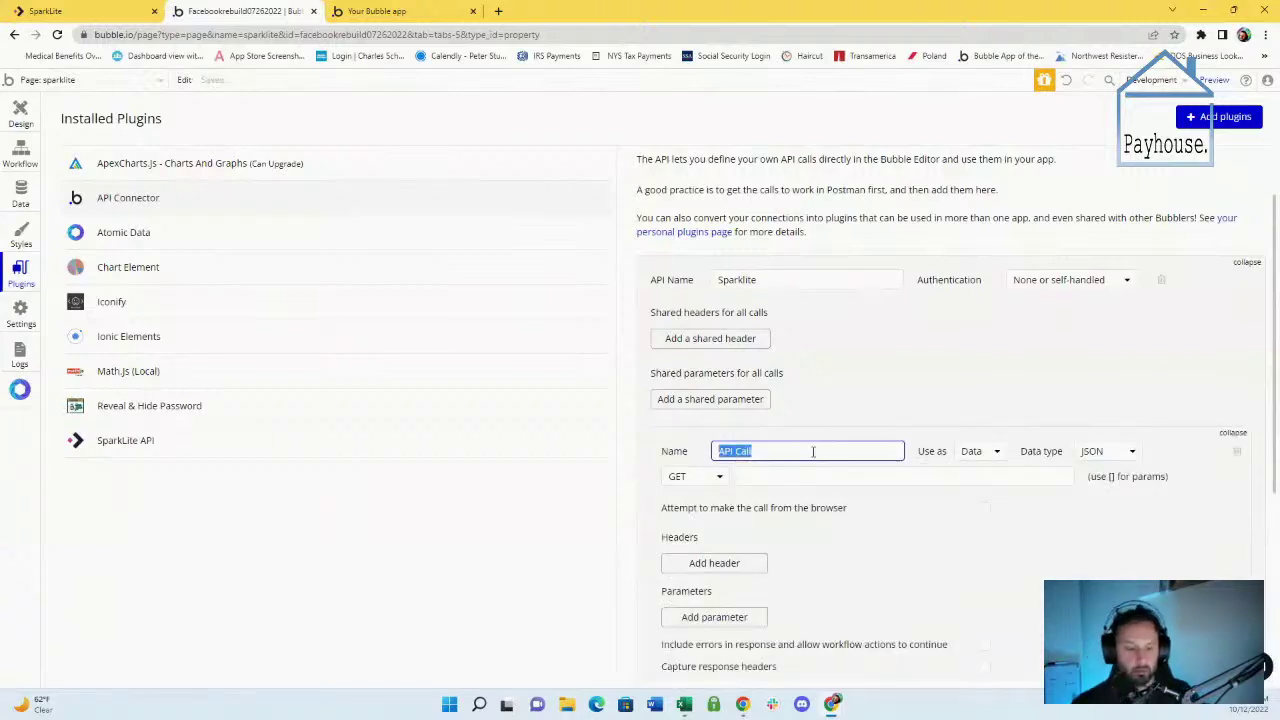
pyautogui.write('Spark')
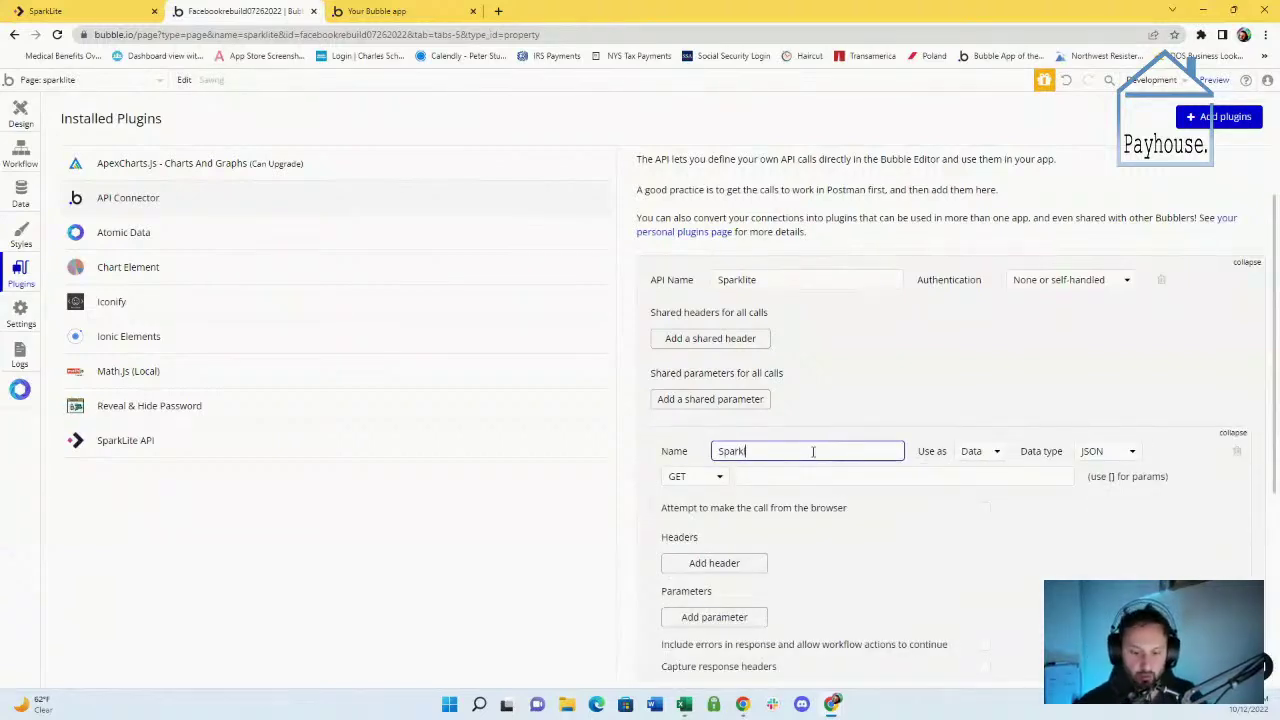
pyautogui.write('lite Addit')
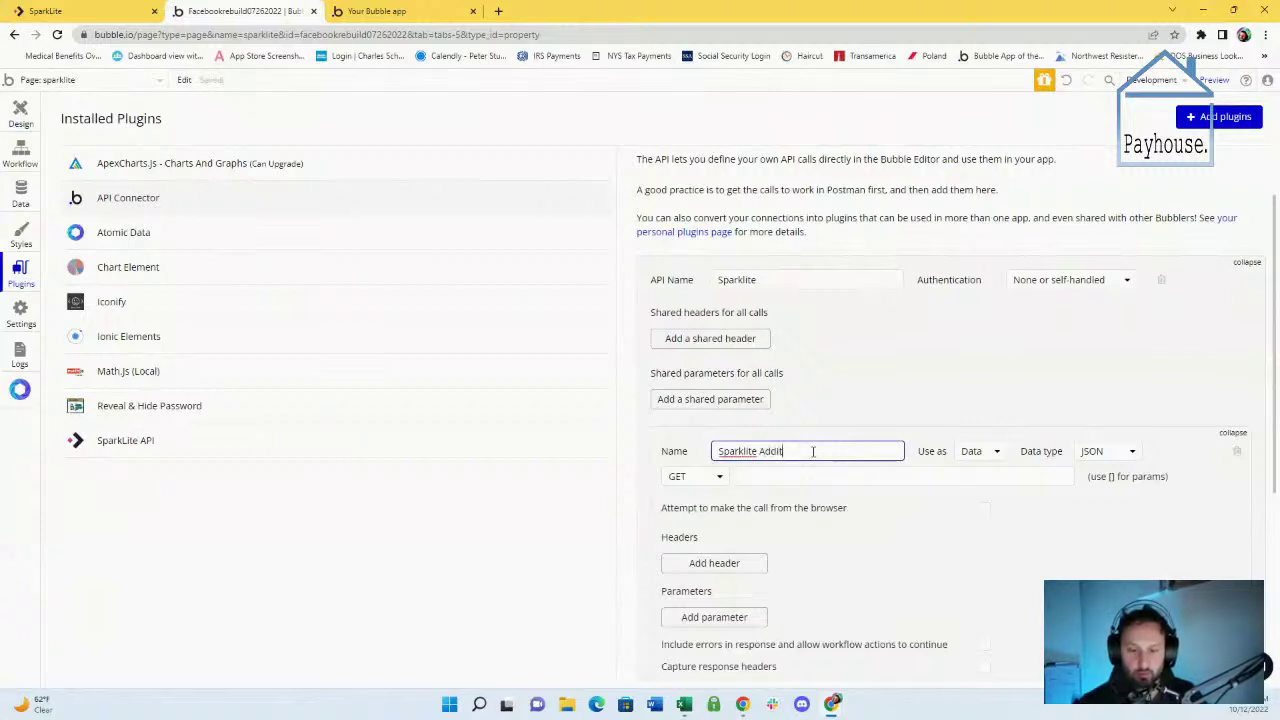
pyautogui.write('ion')
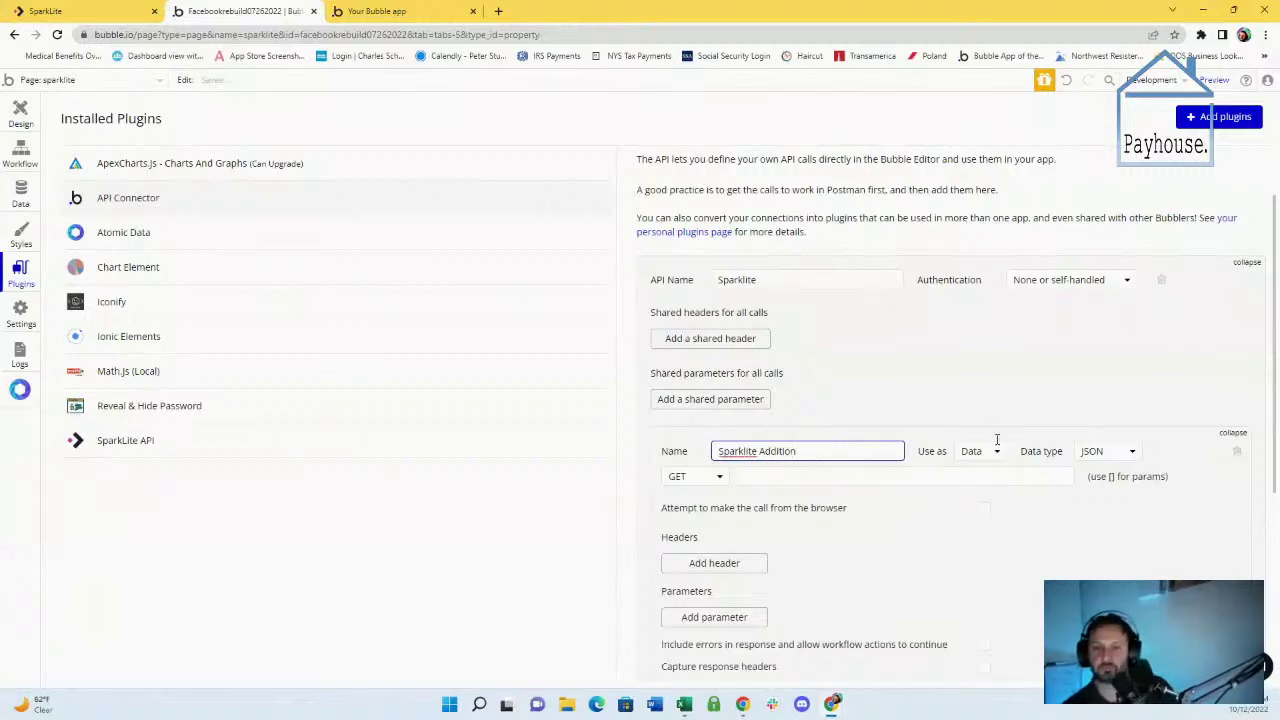
# Paste the copied Complex Math endpoint into the call's URL field, then return to SparkLite
pyautogui.scroll(-2, 994, 437)
pyautogui.click(780, 276)
pyautogui.hotkey('ctrl', 'v')
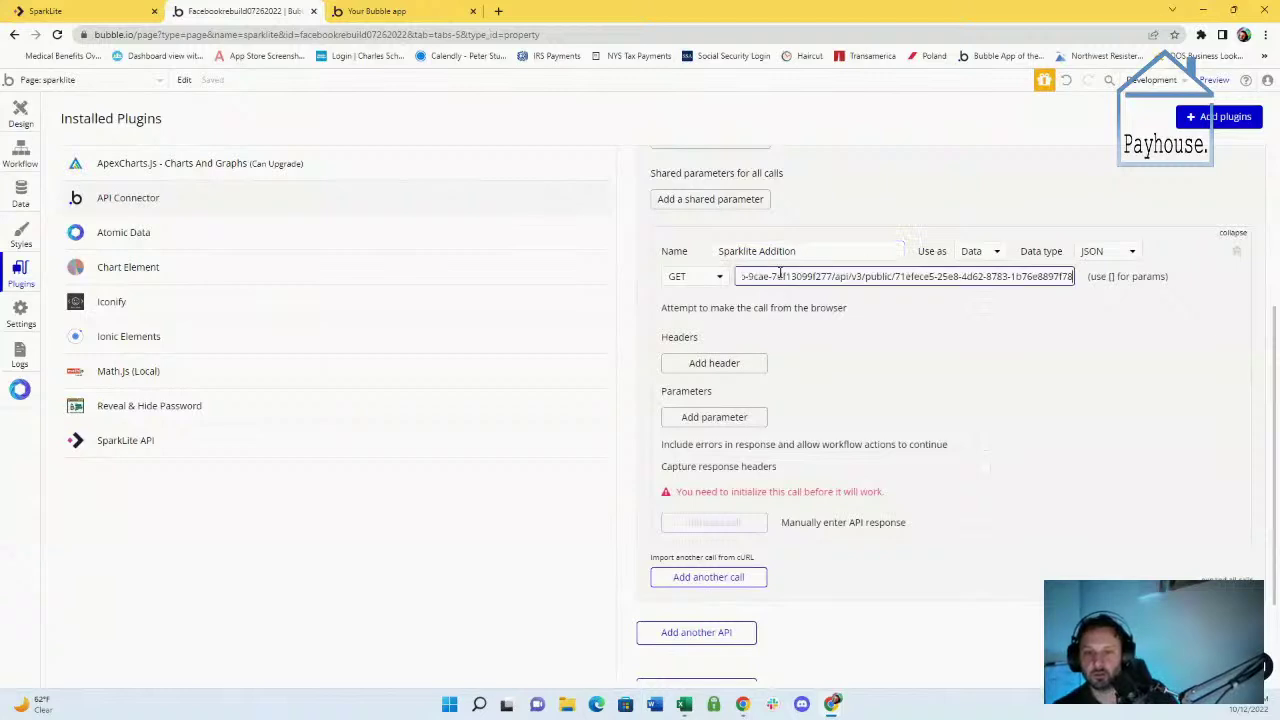
pyautogui.click(892, 276)
pyautogui.moveTo(907, 276); pyautogui.dragTo(656, 286)
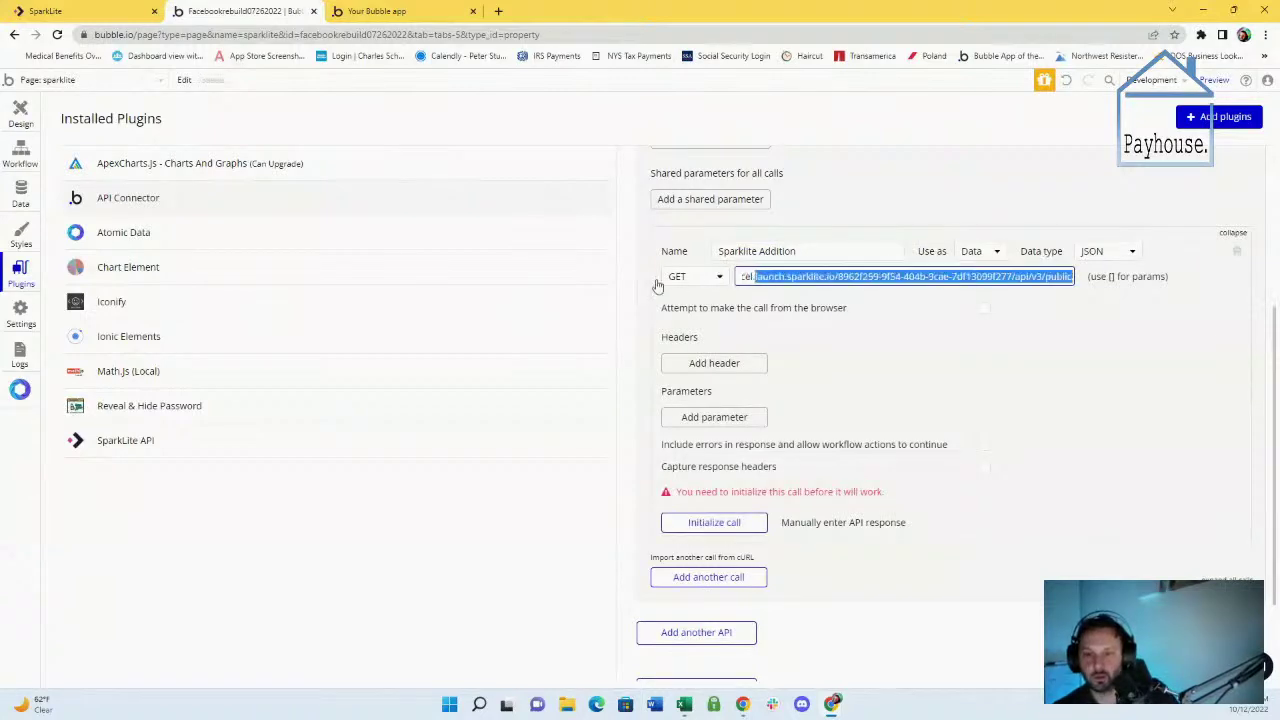
pyautogui.click(62, 10)
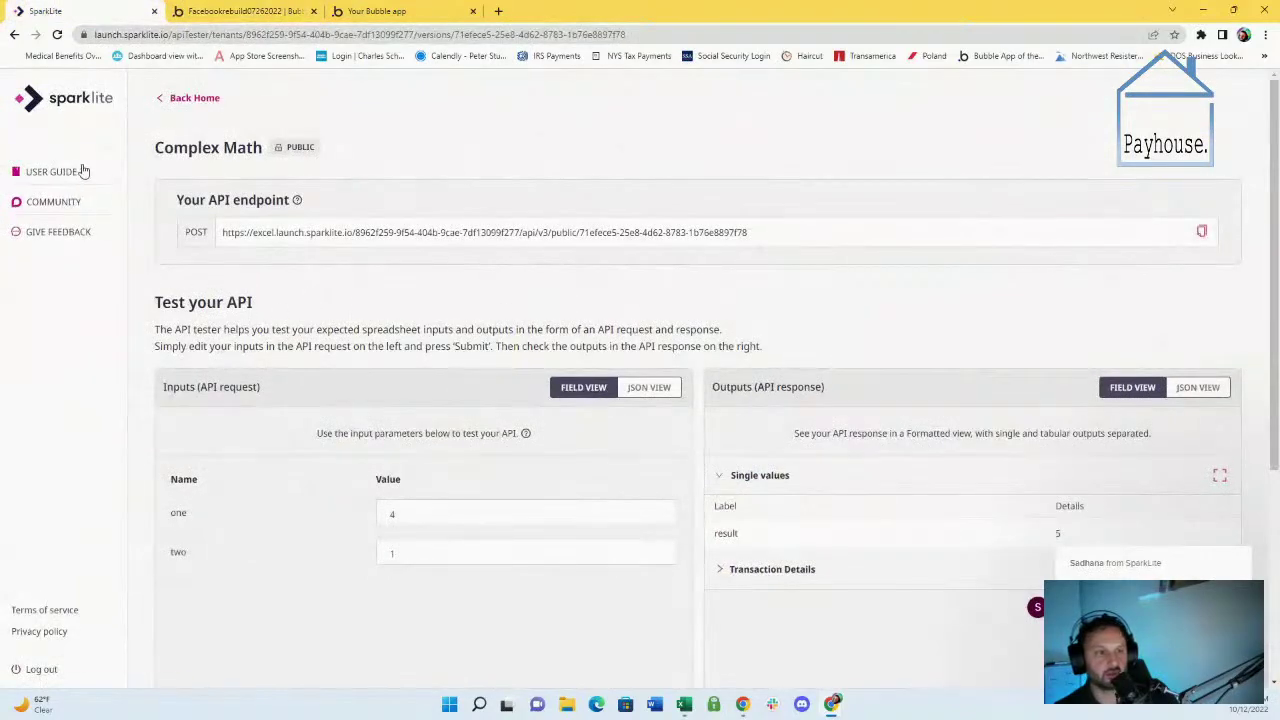
# Open the Complex Math API's Swagger integration guide in SparkLite and scroll through its JSON
pyautogui.scroll(-1, 420, 286)
pyautogui.scroll(-1, 420, 288)
pyautogui.scroll(-2, 420, 288)
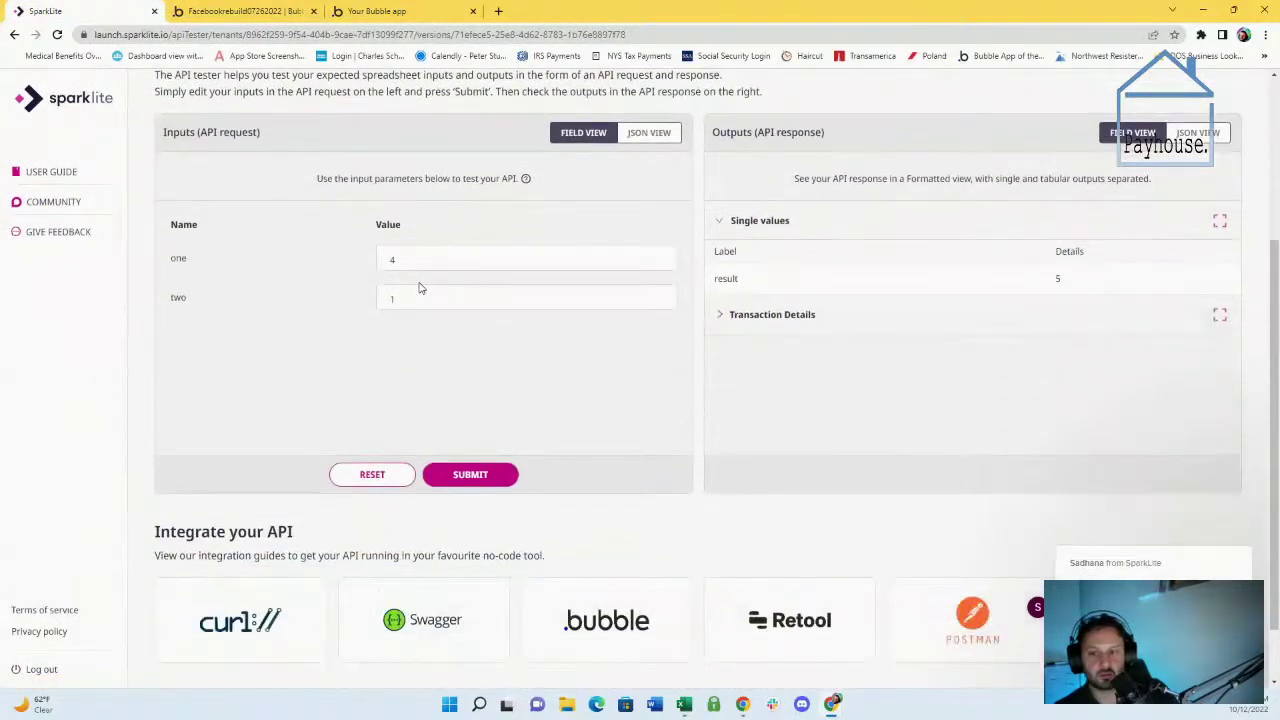
pyautogui.scroll(-1, 420, 288)
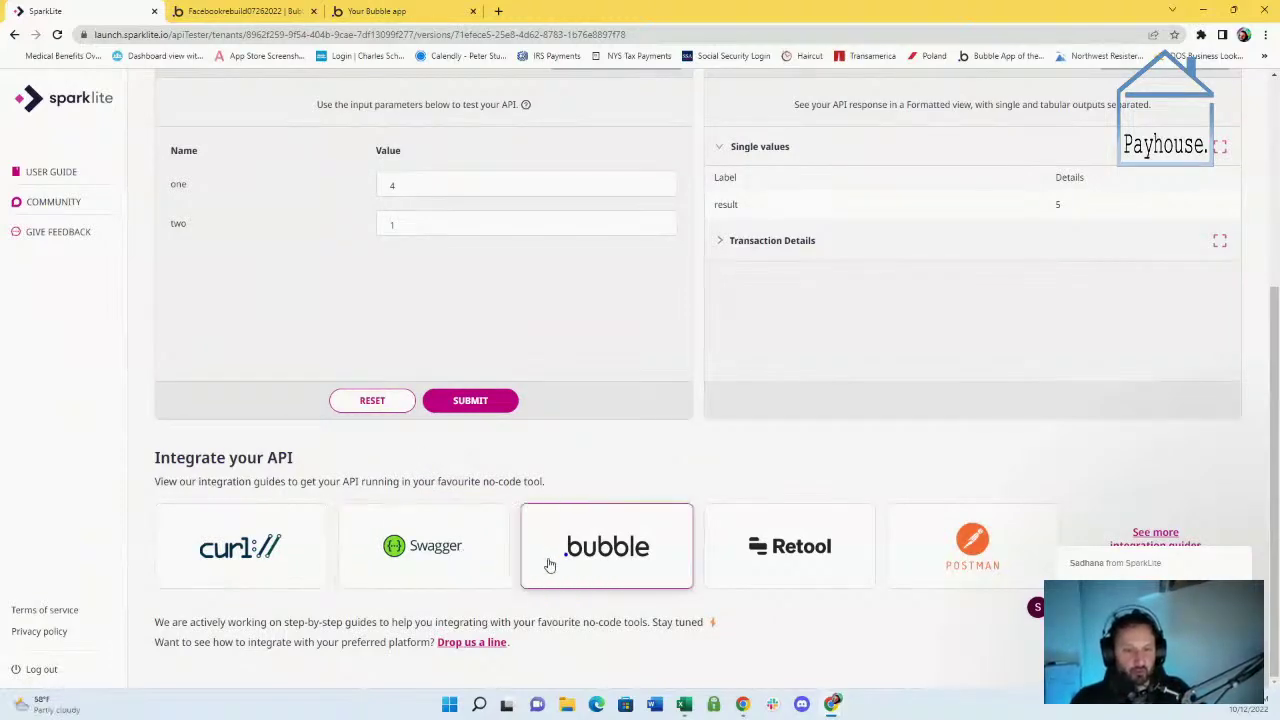
pyautogui.click(458, 557)
pyautogui.scroll(-5, 588, 540)
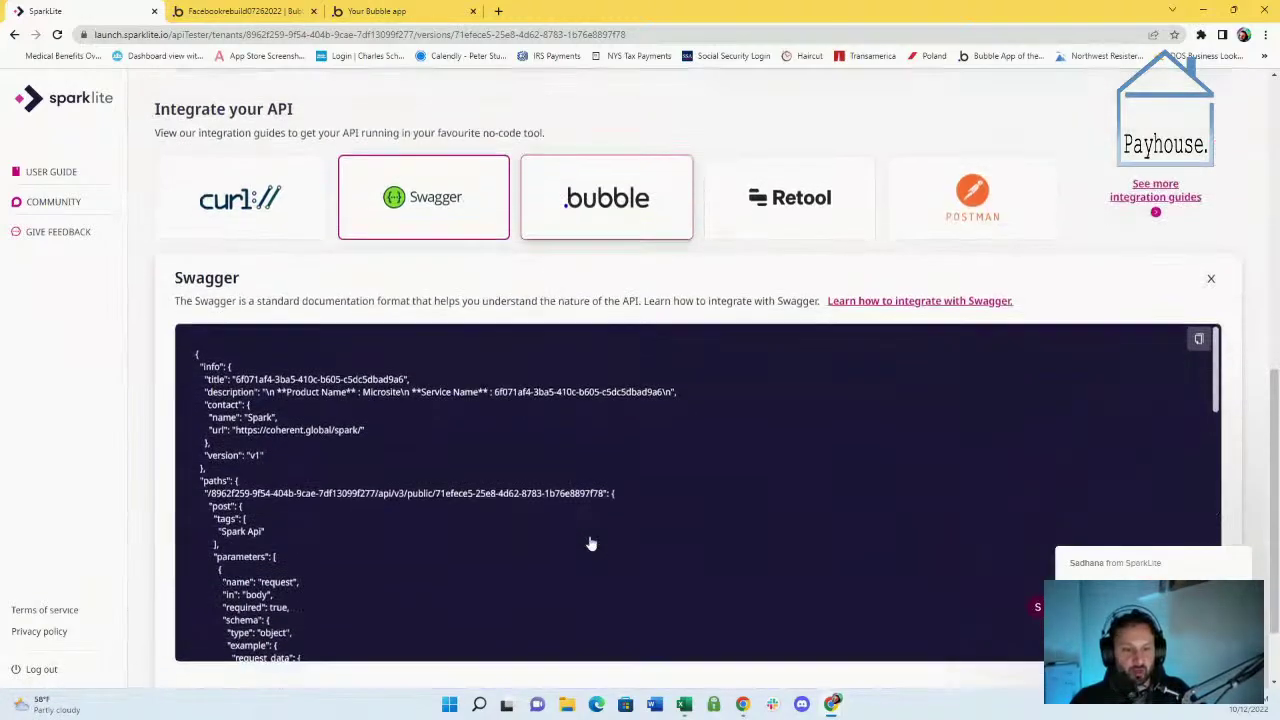
pyautogui.scroll(-2, 588, 535)
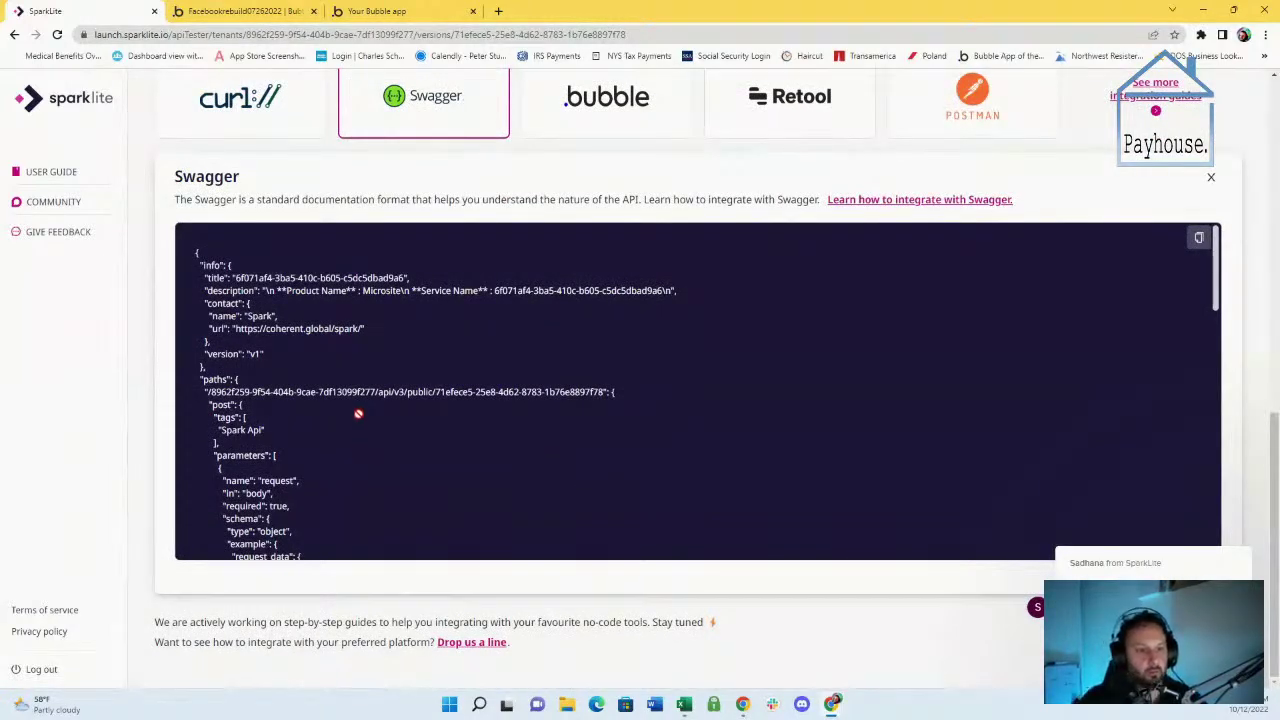
pyautogui.scroll(-3, 316, 396)
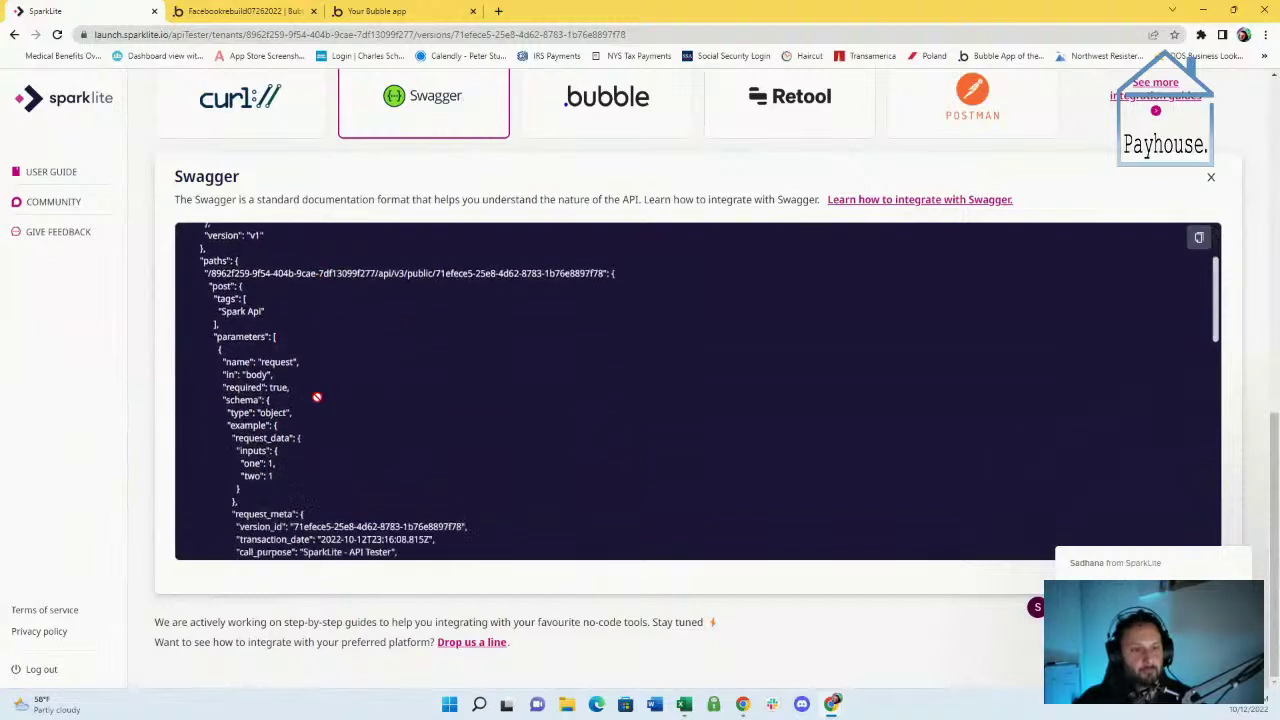
pyautogui.scroll(-3, 316, 397)
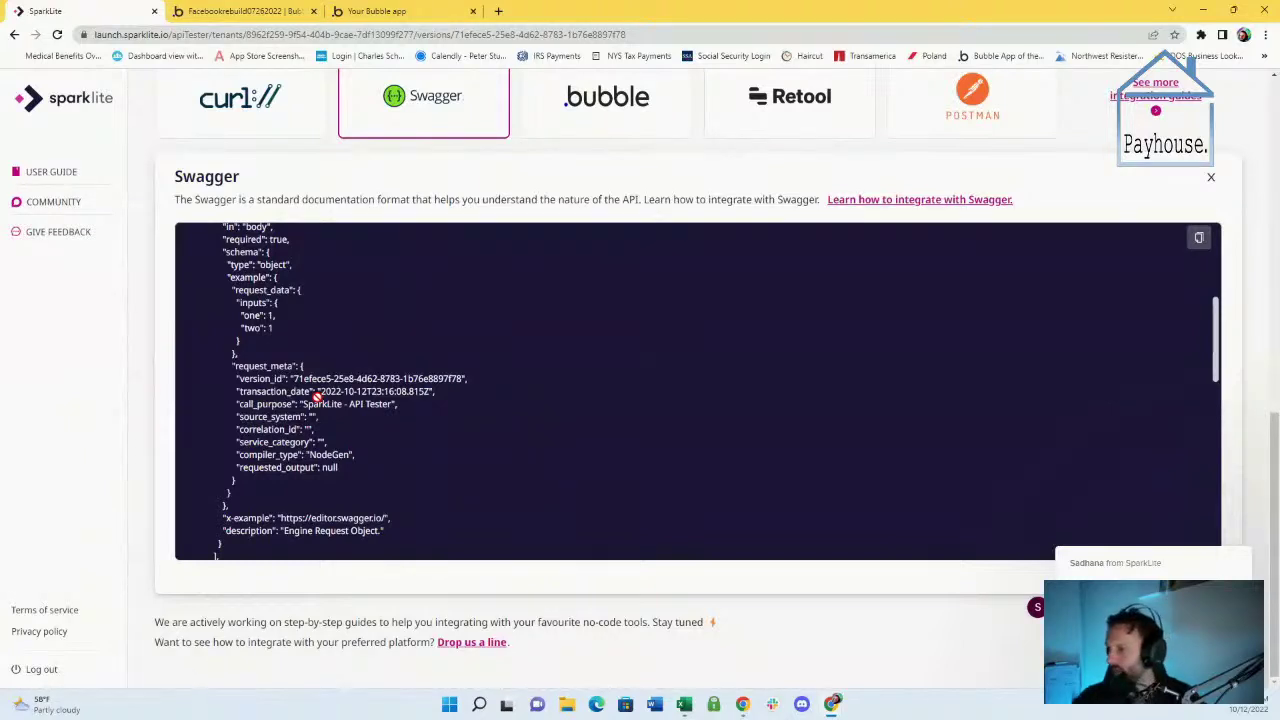
# Search the Swagger page for 'th' and scroll to the request body's one and two inputs
pyautogui.hotkey('ctrl', 'f')
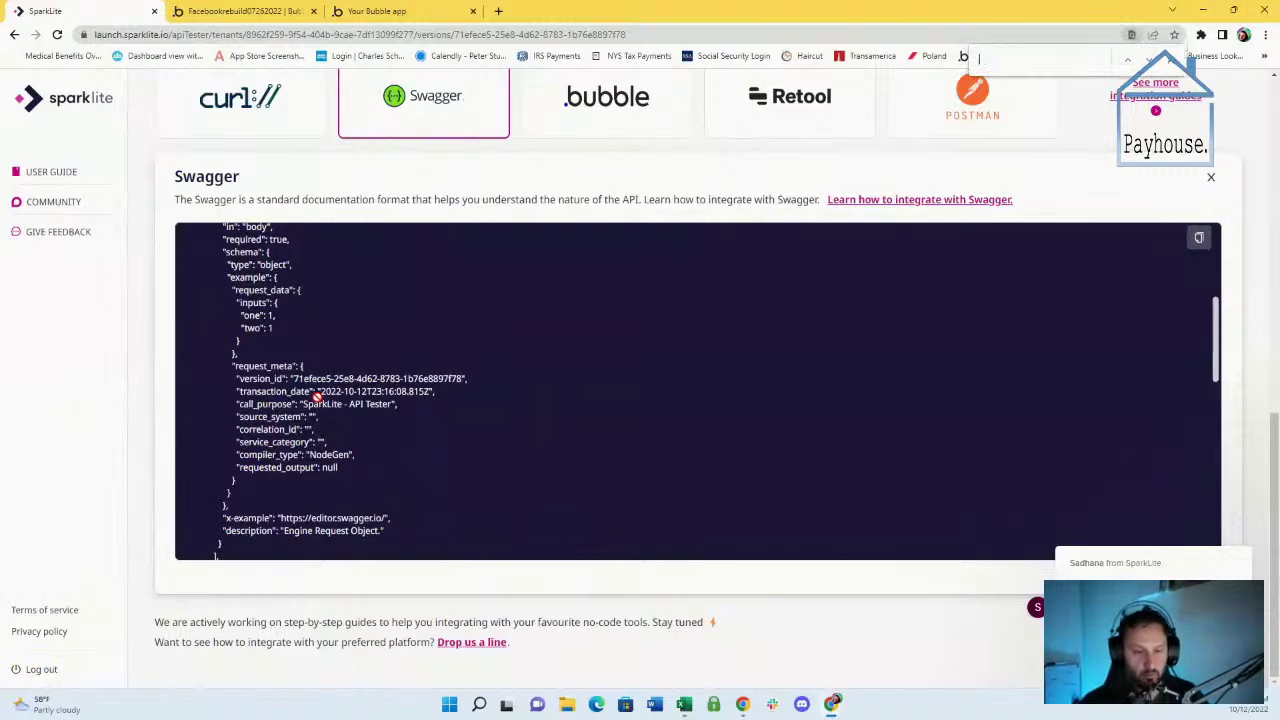
pyautogui.write('meth')
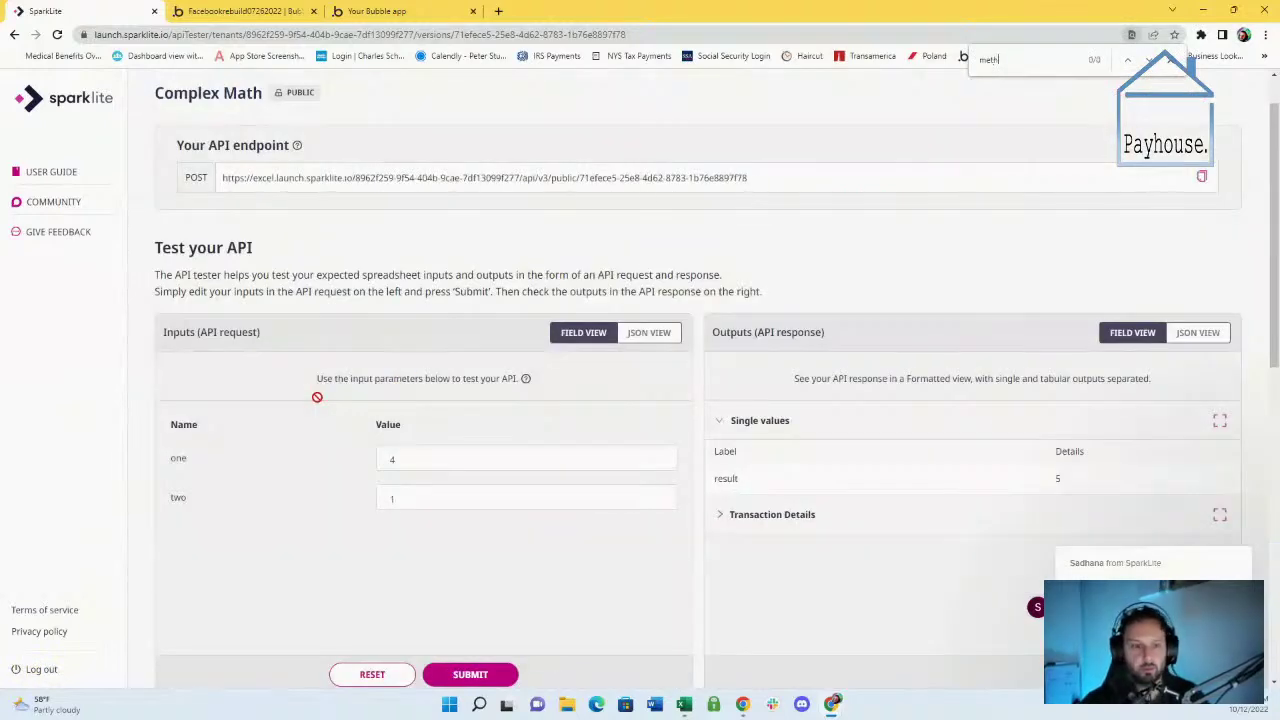
pyautogui.scroll(-1, 521, 461)
pyautogui.scroll(-3, 521, 461)
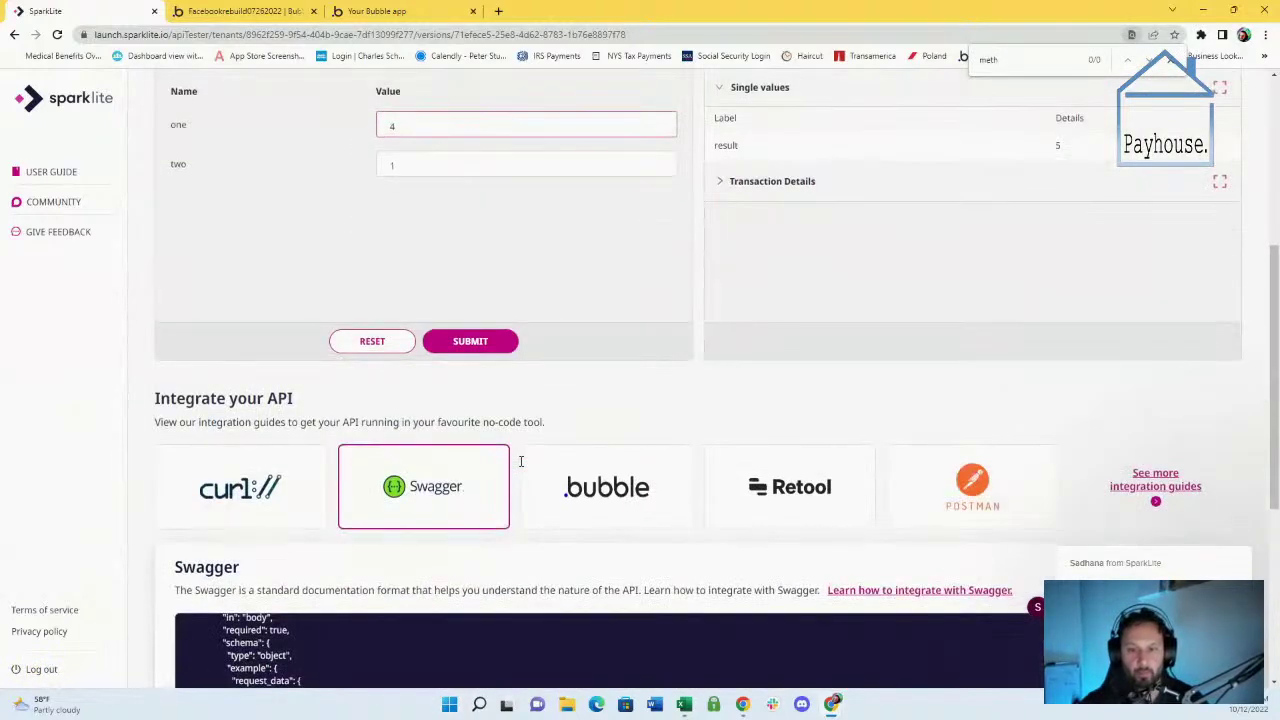
pyautogui.scroll(-1, 523, 530)
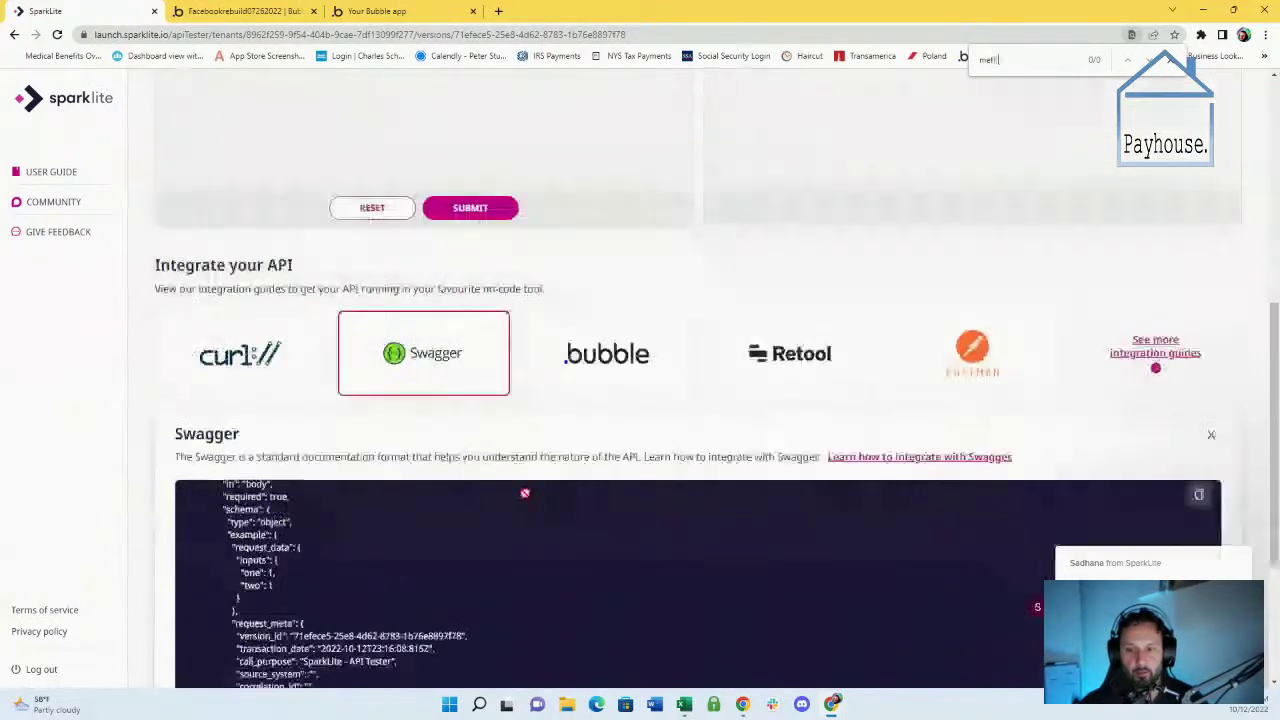
pyautogui.scroll(-3, 527, 500)
# Read SparkLite's Bubble guide, highlighting the POST method sentence, then return to Bubble's API Connector
pyautogui.scroll(-3, 726, 486)
pyautogui.click(629, 360)
pyautogui.scroll(-2, 510, 492)
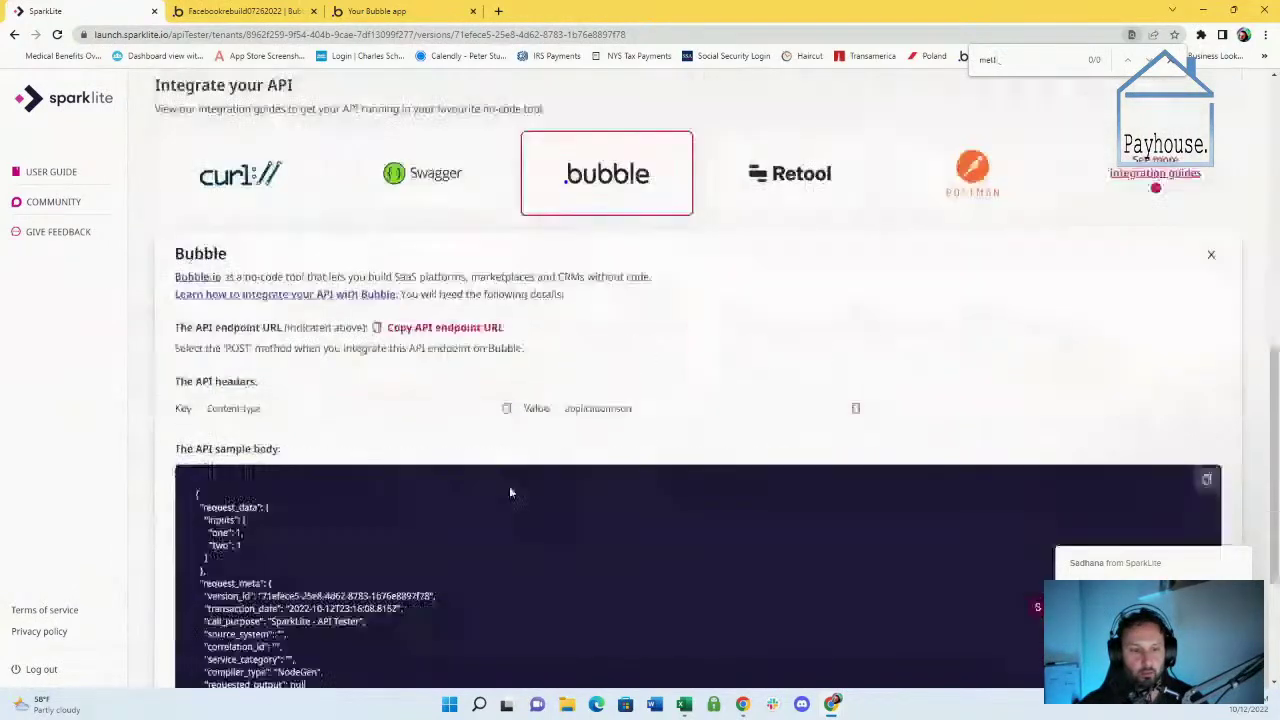
pyautogui.moveTo(186, 328); pyautogui.dragTo(524, 330)
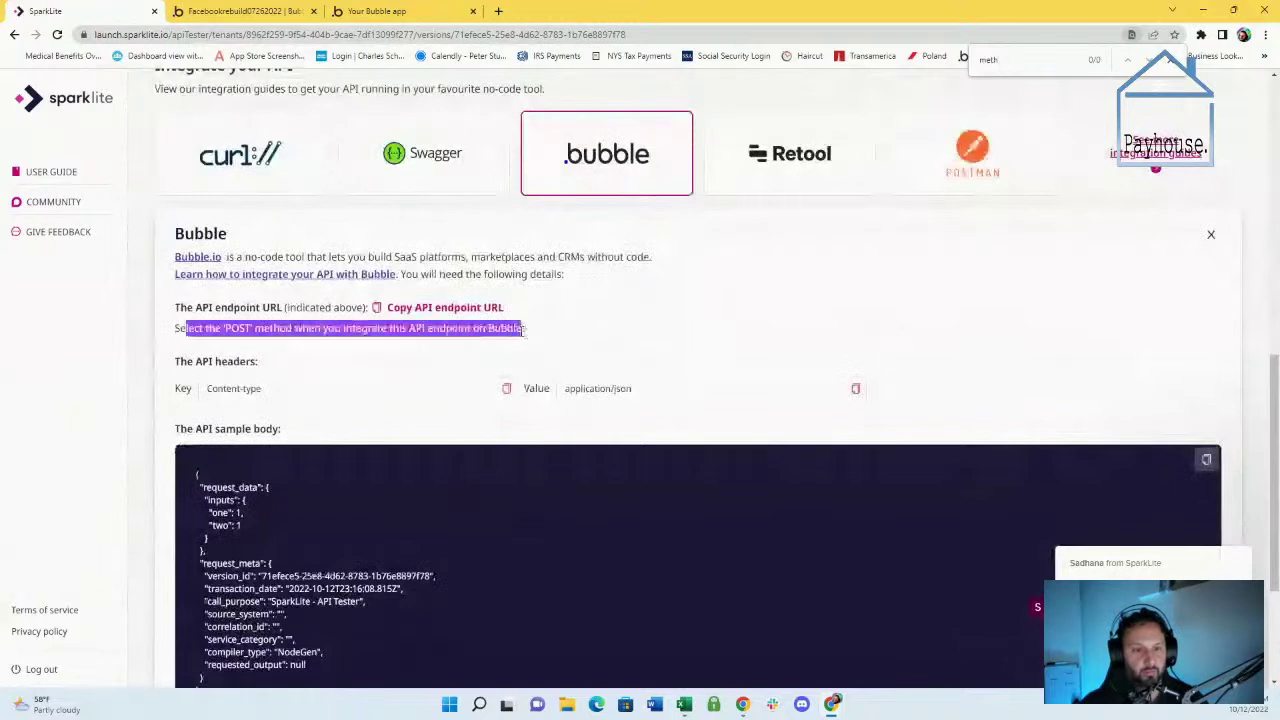
pyautogui.click(456, 342)
pyautogui.moveTo(172, 330); pyautogui.dragTo(515, 342)
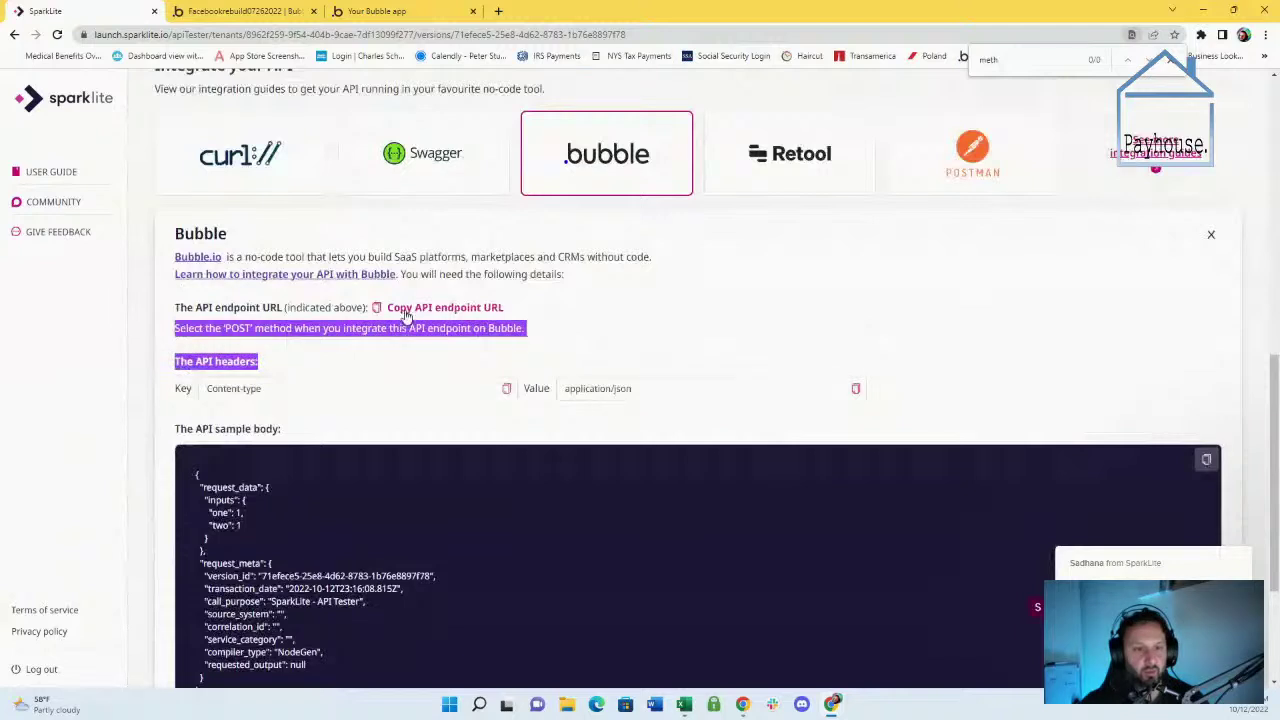
pyautogui.scroll(-2, 290, 375)
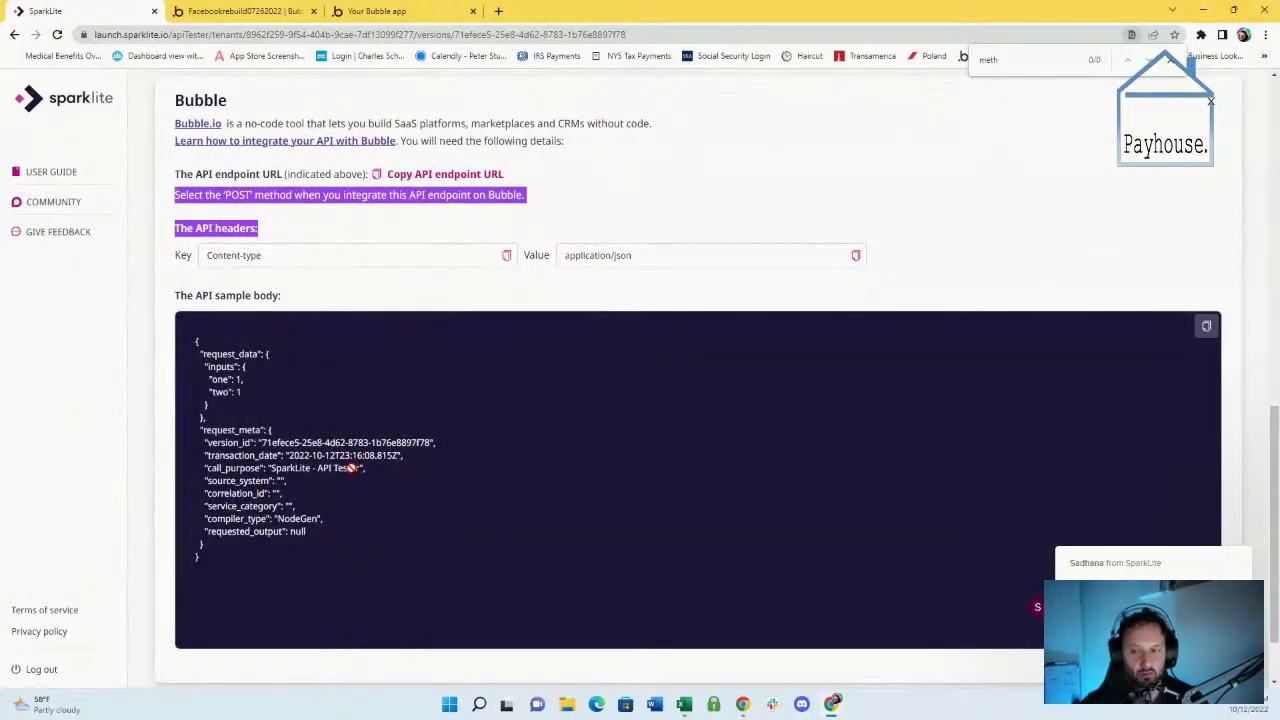
pyautogui.scroll(-2, 352, 467)
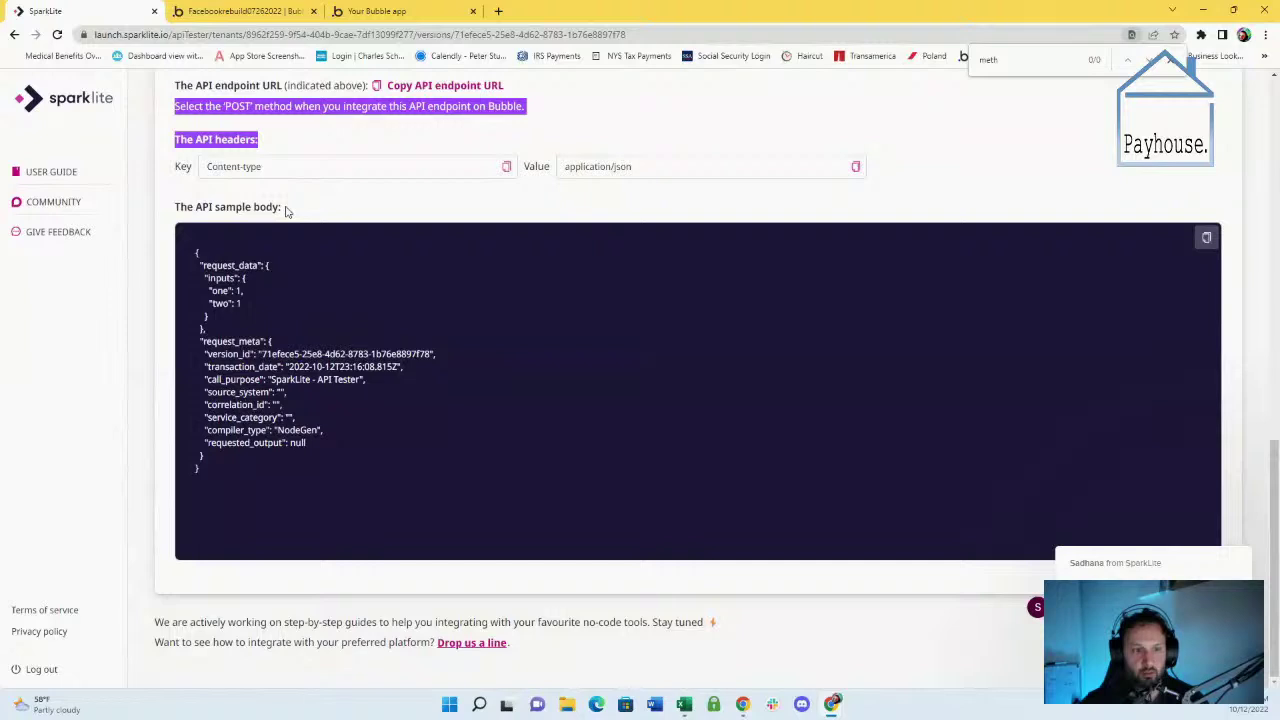
pyautogui.scroll(2, 280, 222)
pyautogui.click(272, 11)
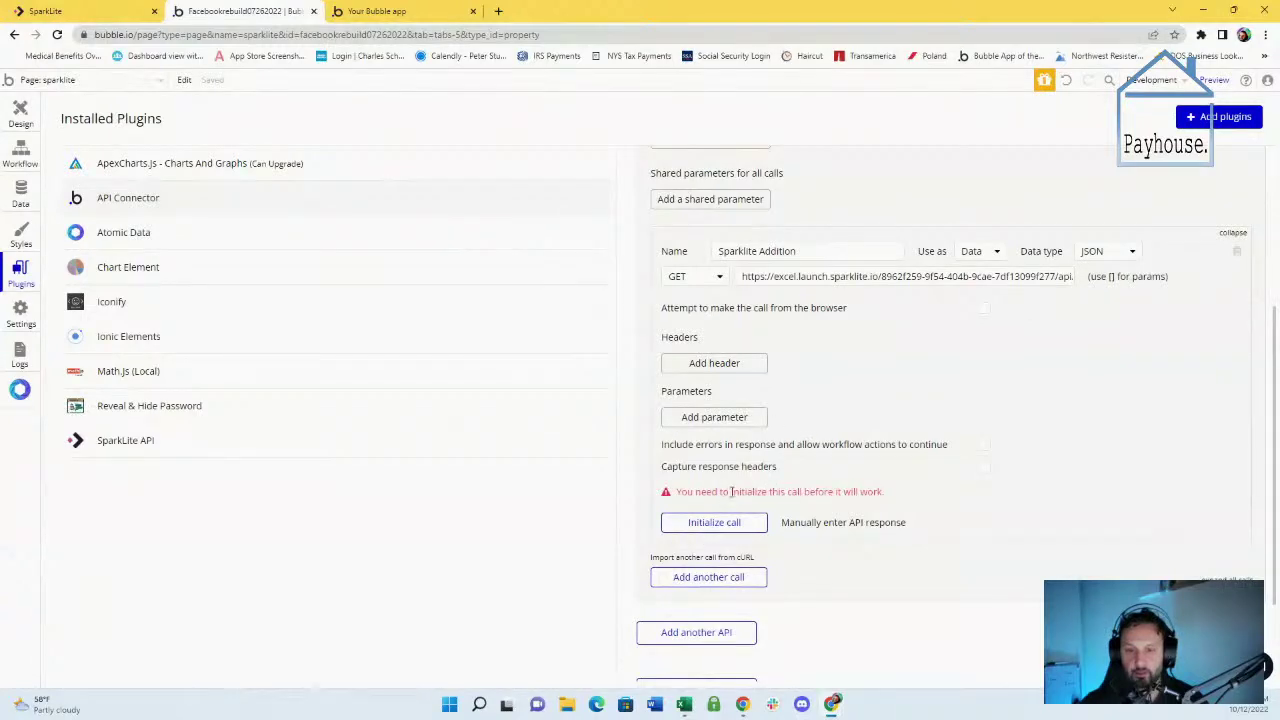
# Set the Sparklite Addition call to POST and add a header keyed Content-type, copied from SparkLite
pyautogui.click(712, 280)
pyautogui.click(704, 318)
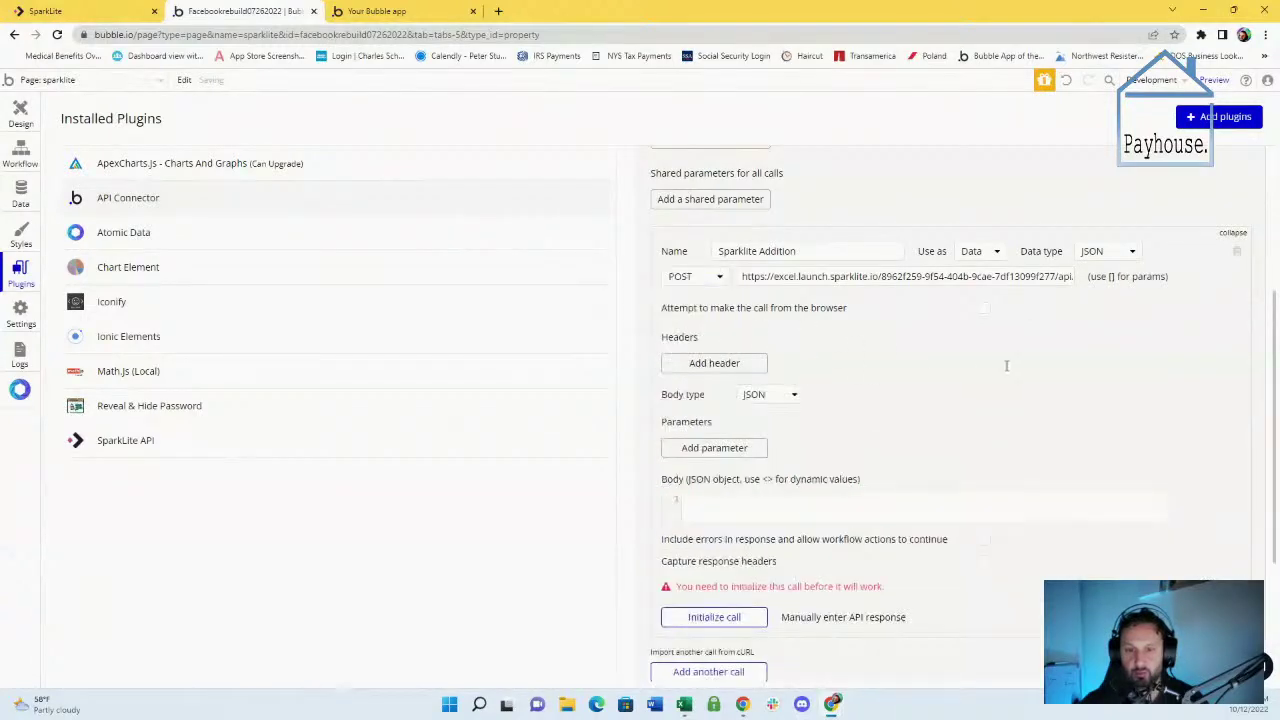
pyautogui.click(714, 363)
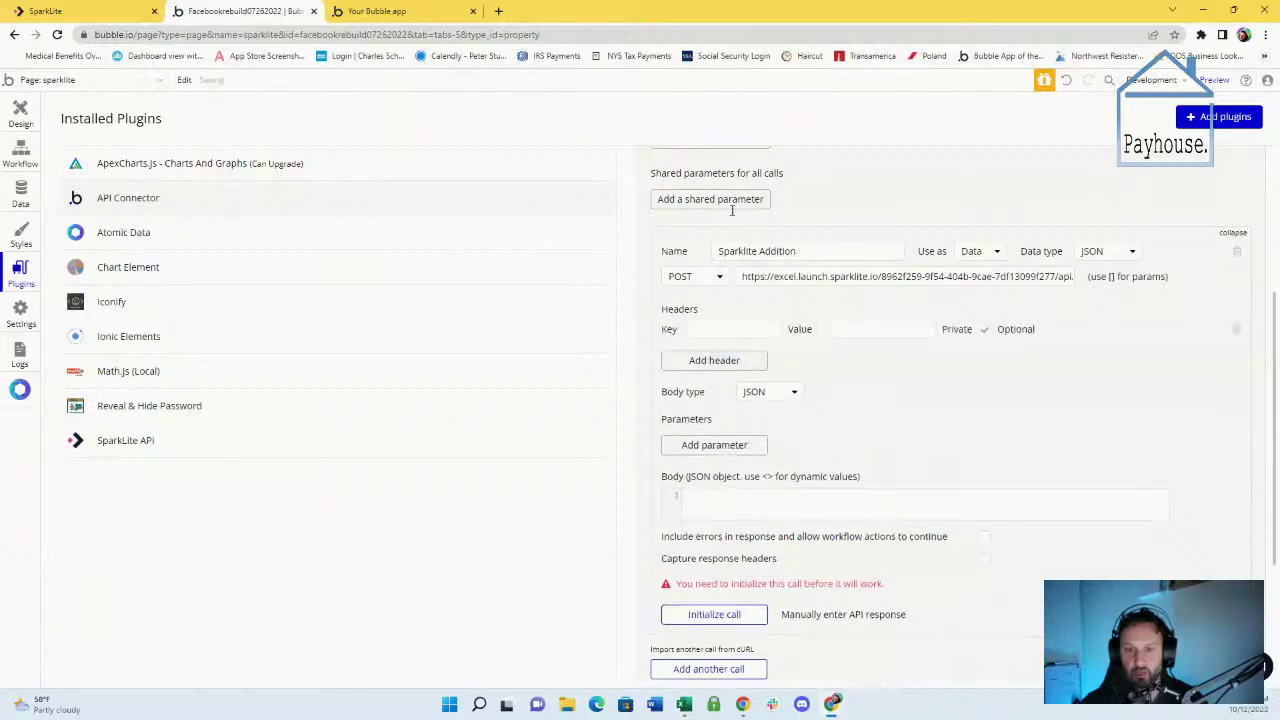
pyautogui.click(377, 11)
pyautogui.click(90, 7)
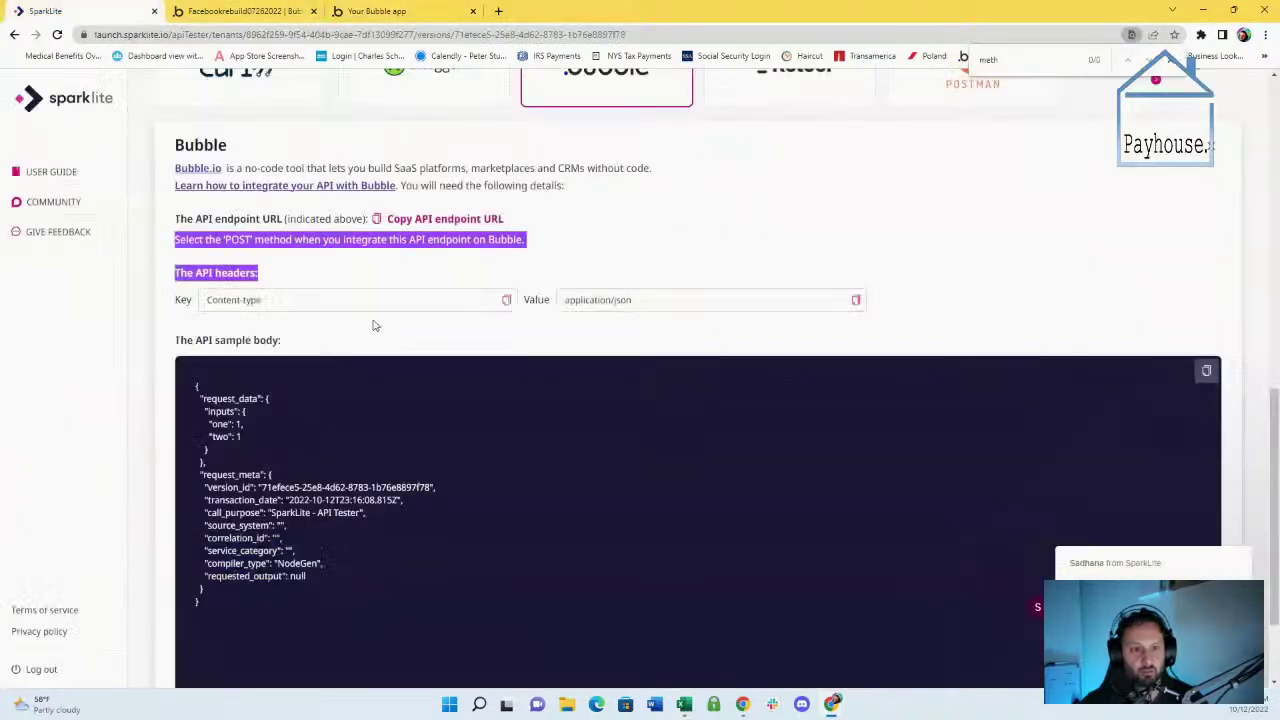
pyautogui.click(503, 298)
pyautogui.click(352, 13)
pyautogui.click(240, 11)
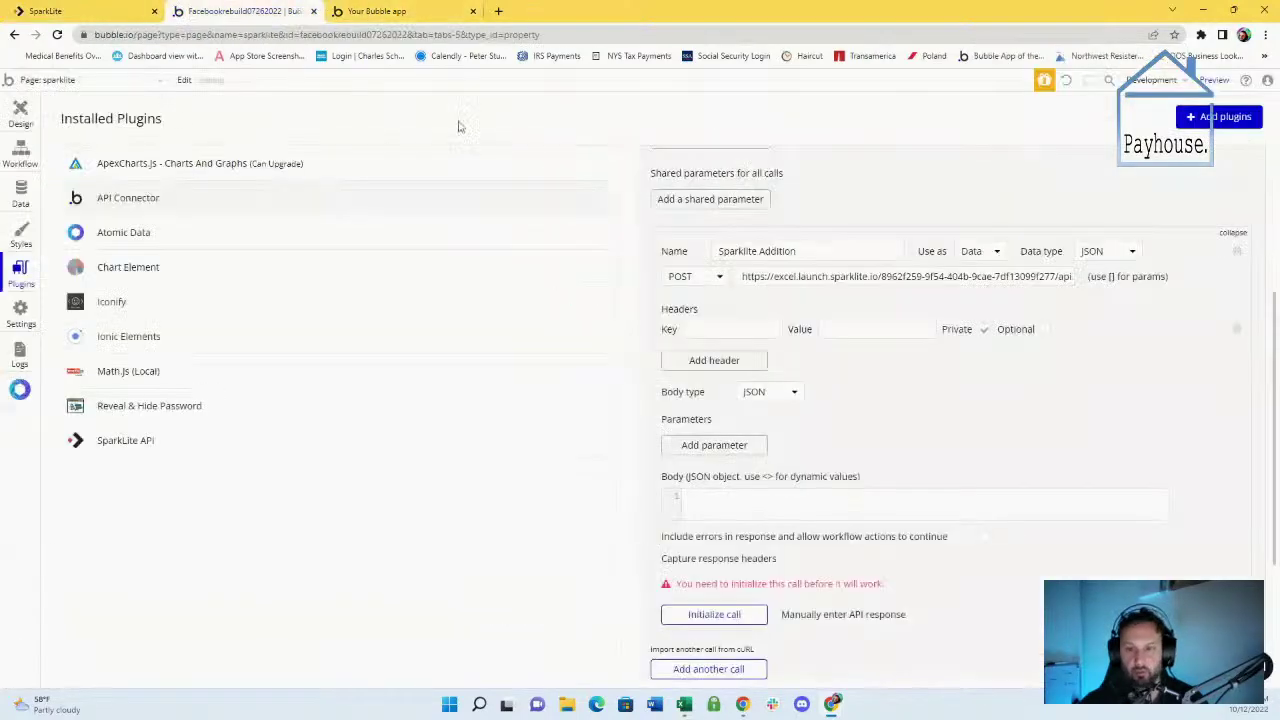
pyautogui.click(745, 328)
pyautogui.write('Content-type')
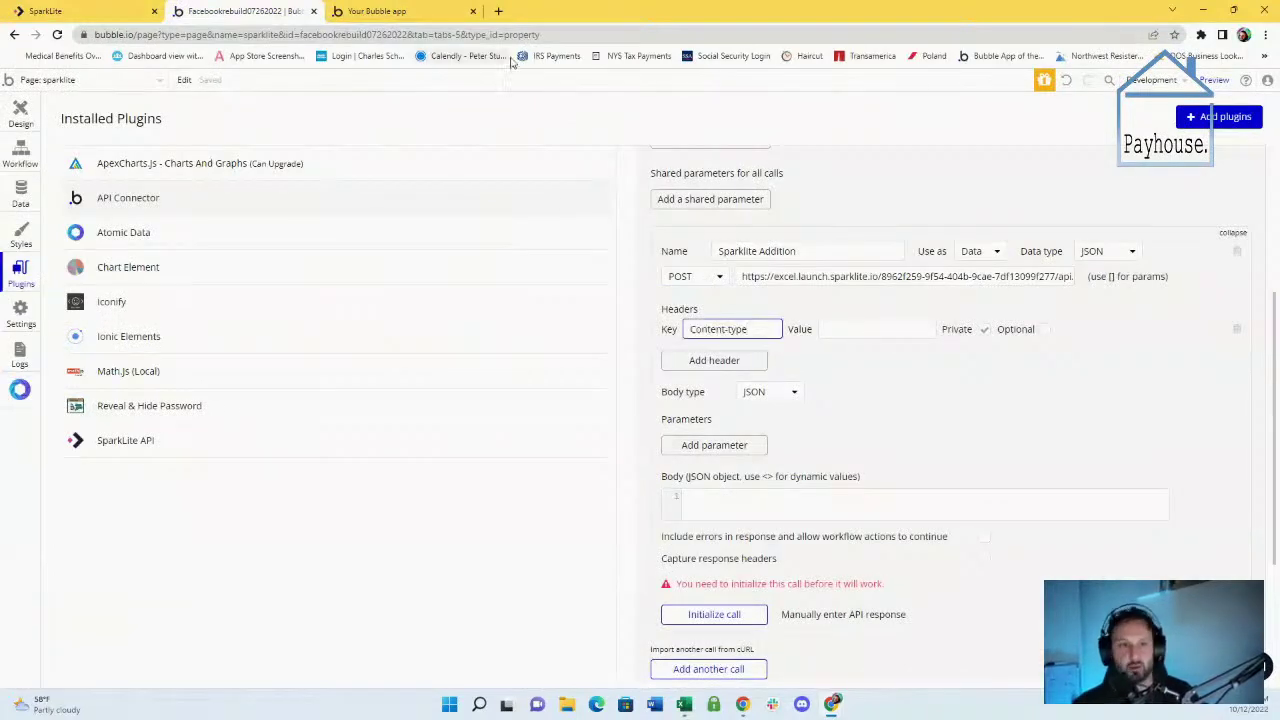
# Set the Content-type header's value to application/json, copied from SparkLite
pyautogui.click(473, 11)
pyautogui.click(100, 11)
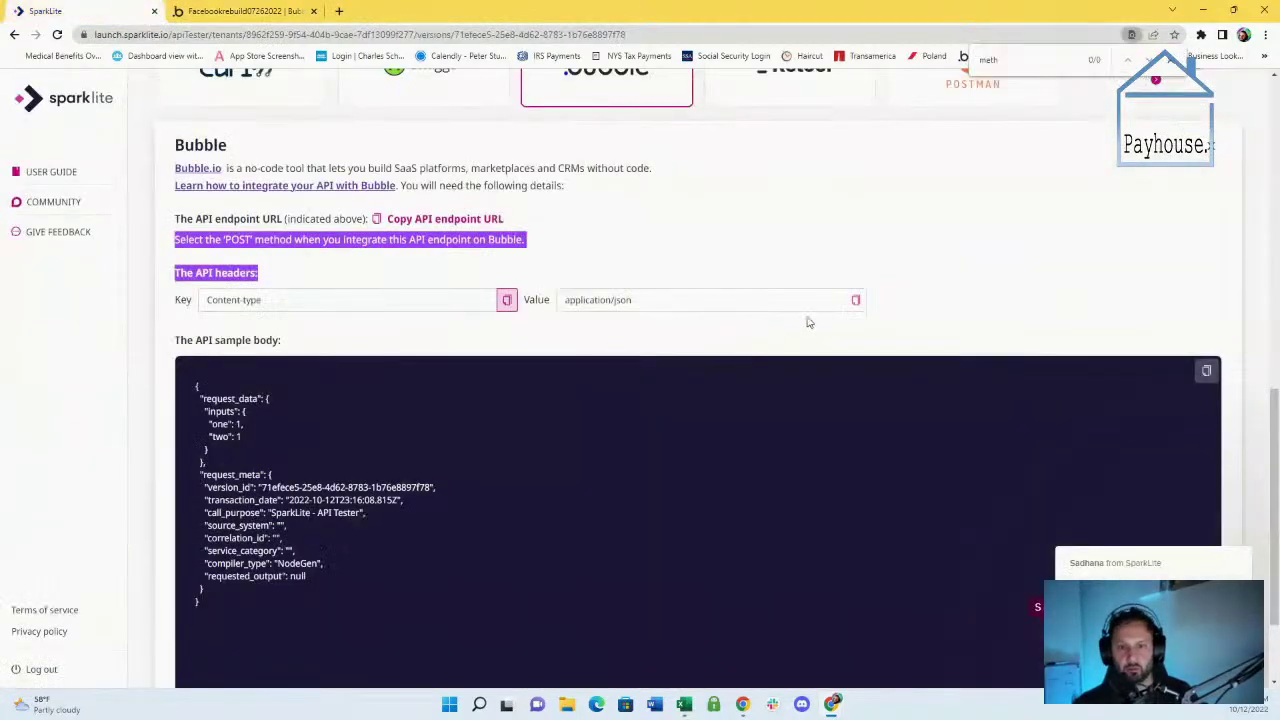
pyautogui.click(855, 300)
pyautogui.click(235, 11)
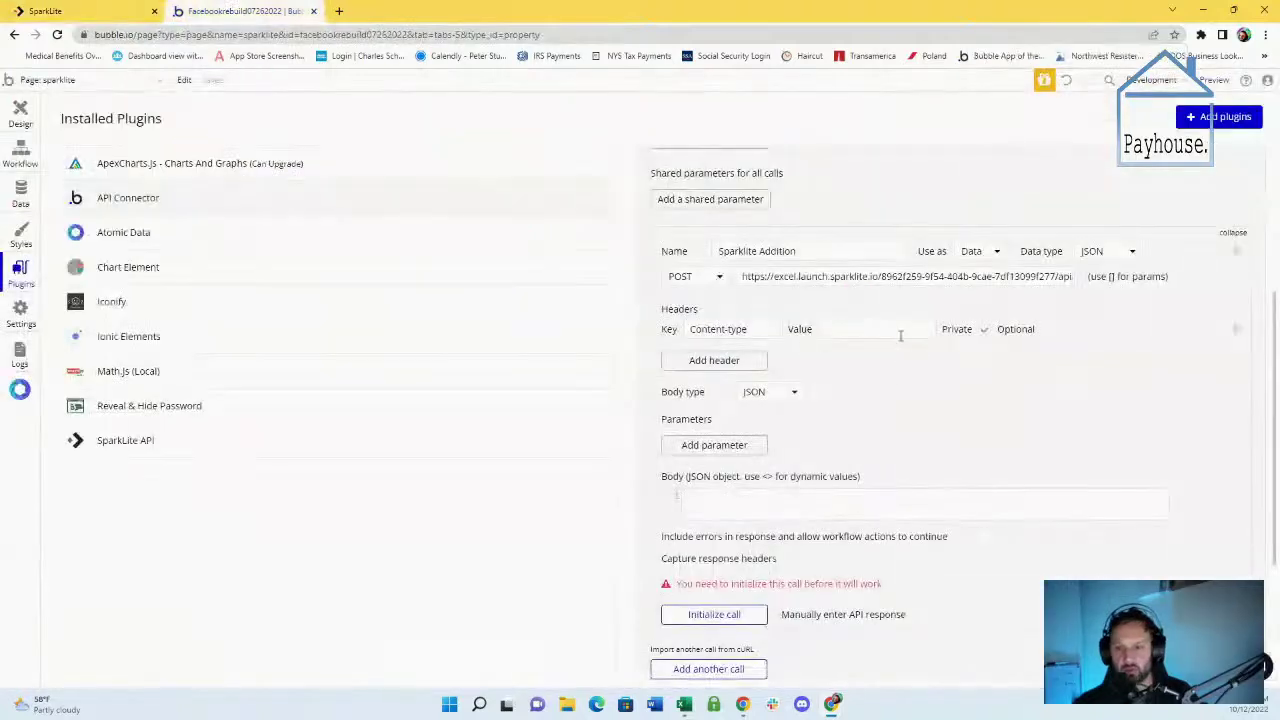
pyautogui.click(900, 331)
pyautogui.hotkey('ctrl', 'v')
pyautogui.click(825, 489)
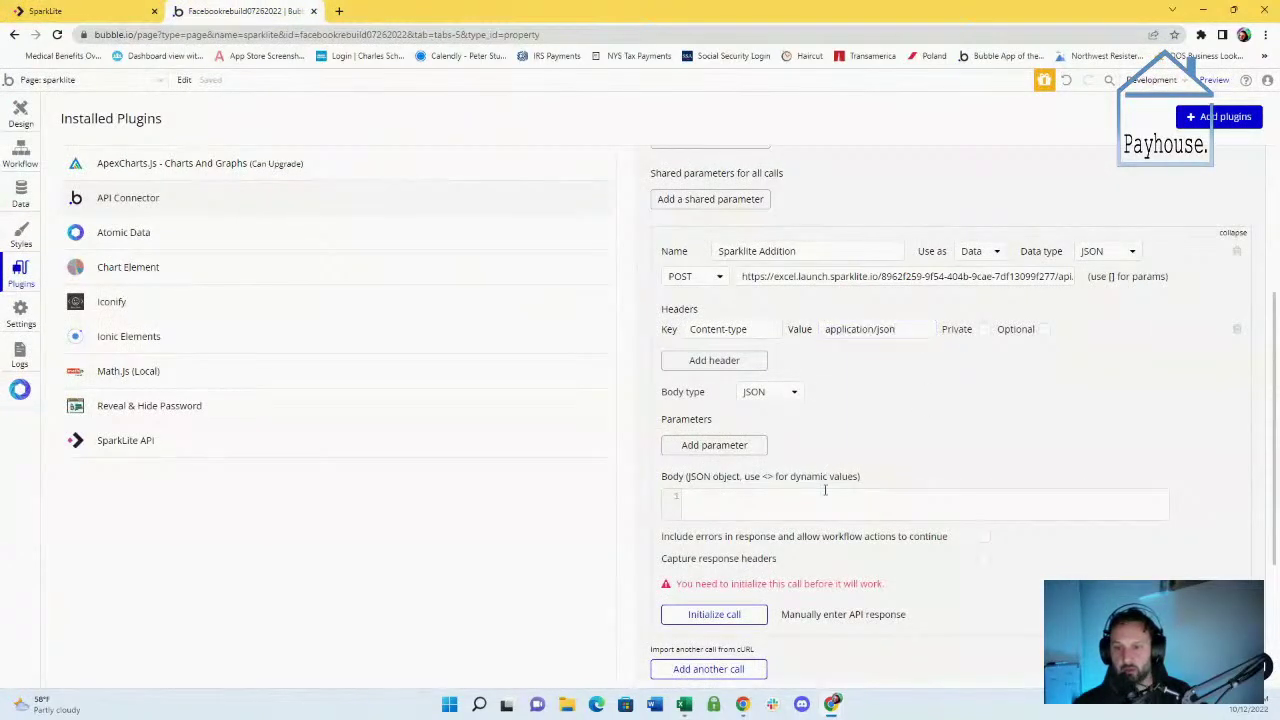
# Paste SparkLite's sample JSON request body into the call's Body field
pyautogui.click(45, 11)
pyautogui.scroll(-2, 388, 374)
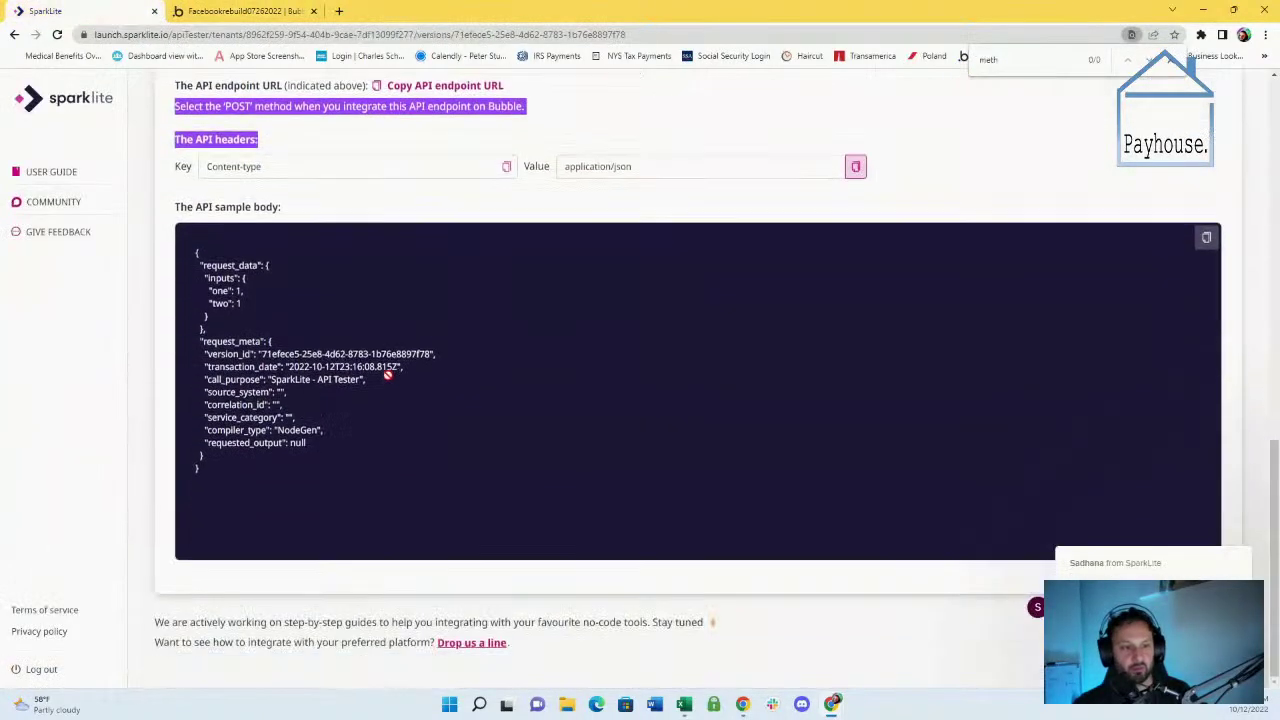
pyautogui.click(1206, 237)
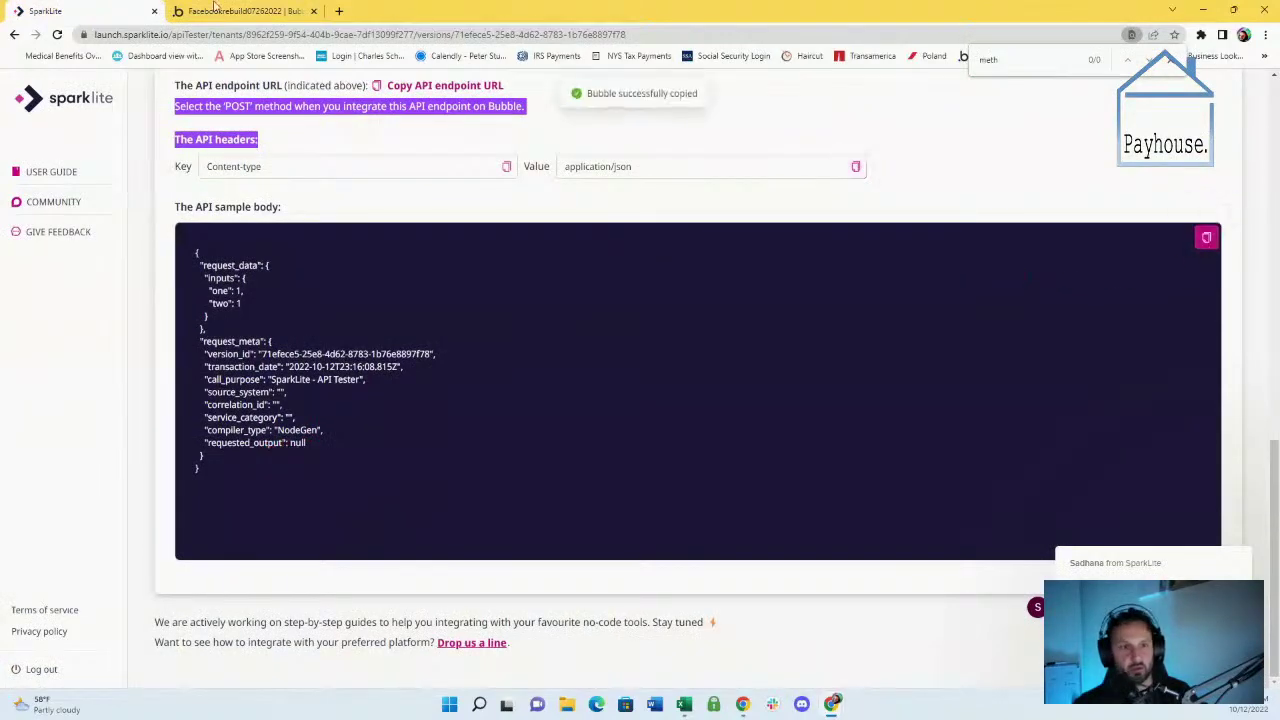
pyautogui.click(240, 11)
pyautogui.scroll(-3, 822, 521)
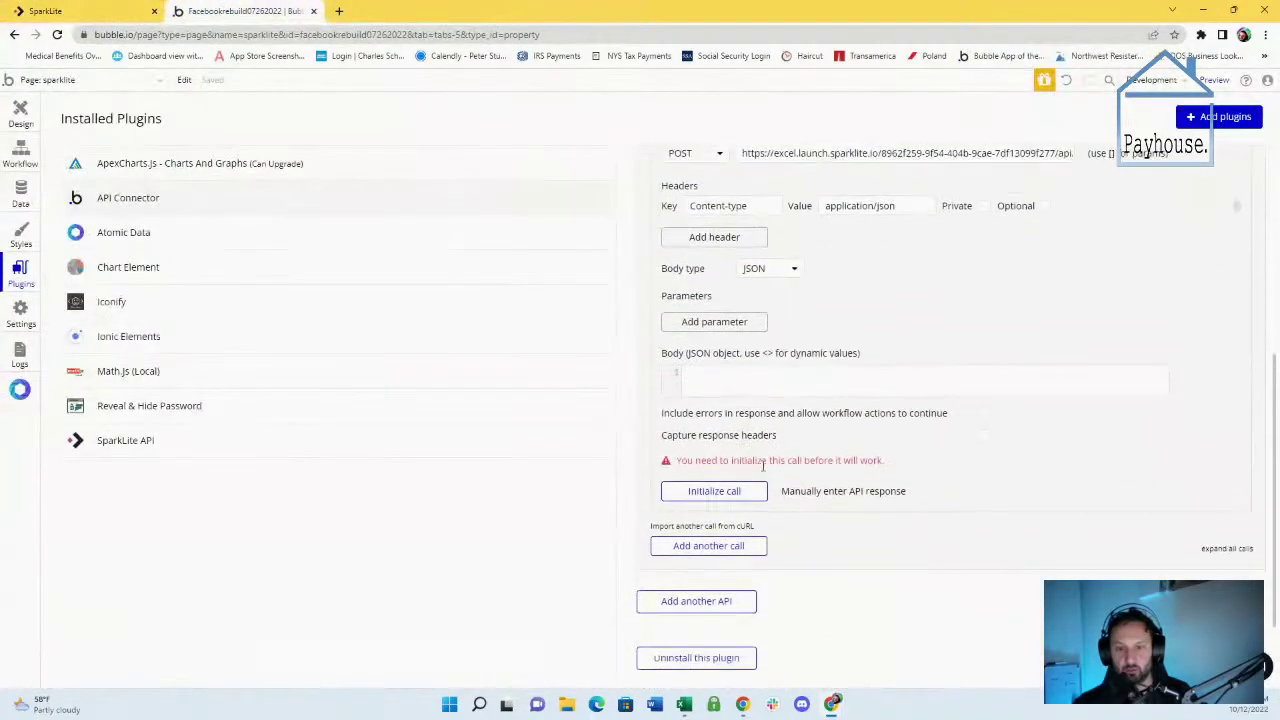
pyautogui.click(722, 366)
pyautogui.hotkey('ctrl', 'v')
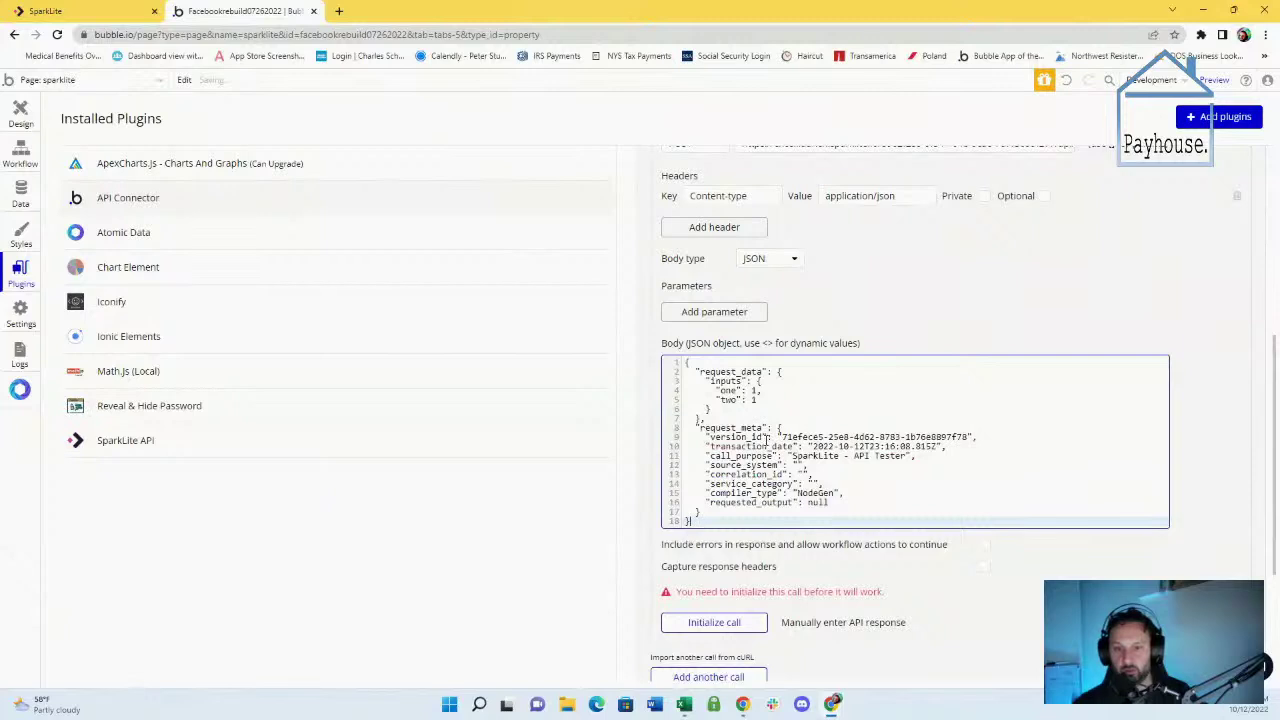
# Initialize the Sparklite Addition call, check the raw response (result 2) and save the returned types
pyautogui.scroll(3, 767, 440)
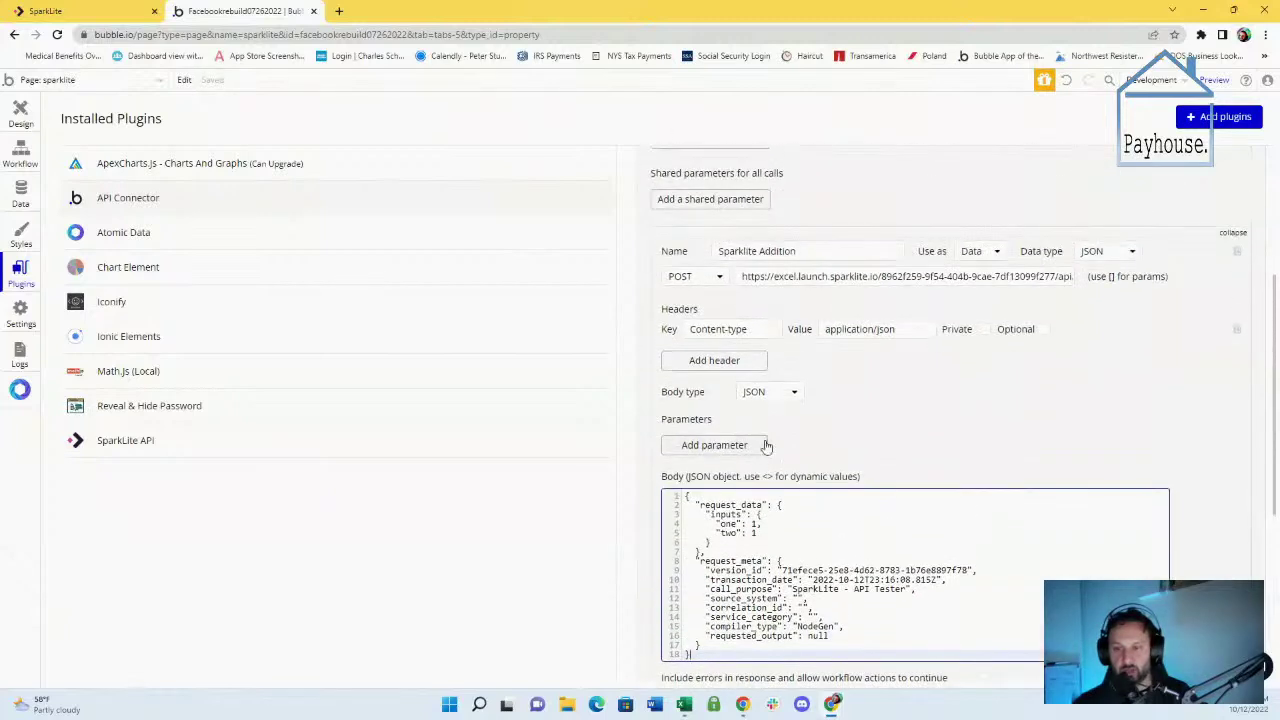
pyautogui.scroll(-6, 767, 445)
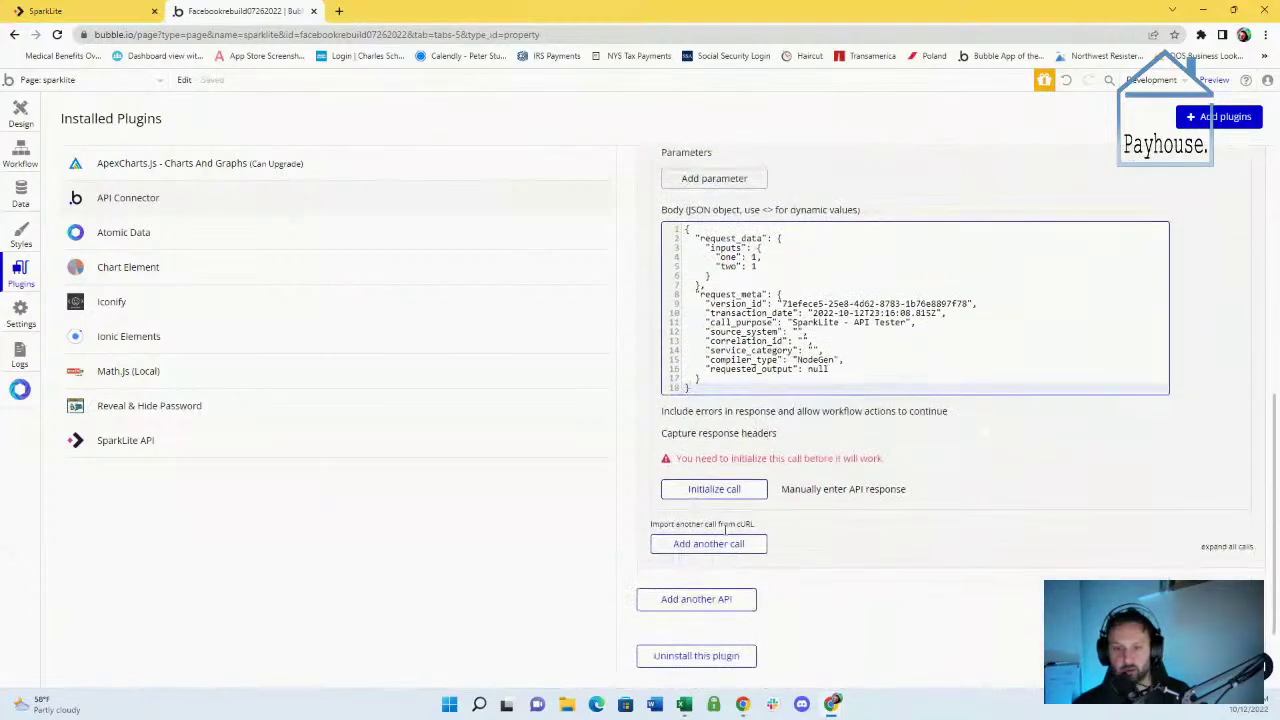
pyautogui.click(730, 484)
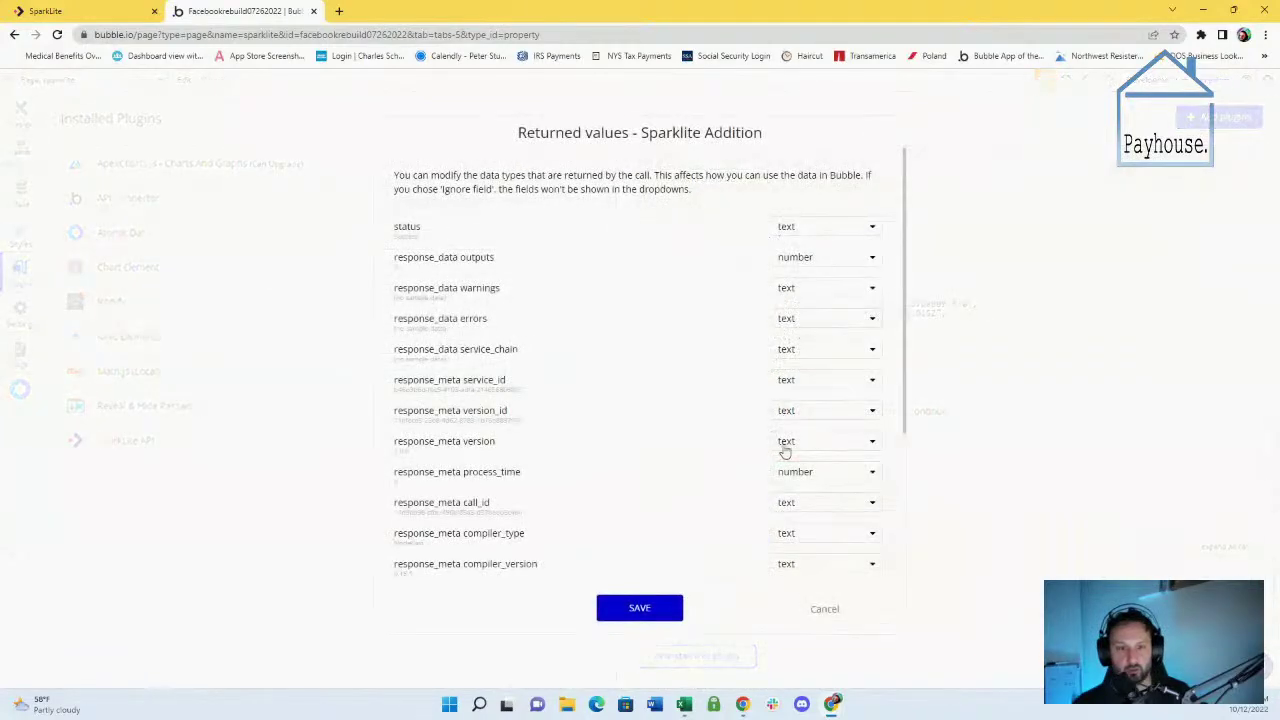
pyautogui.scroll(-5, 457, 464)
pyautogui.click(410, 557)
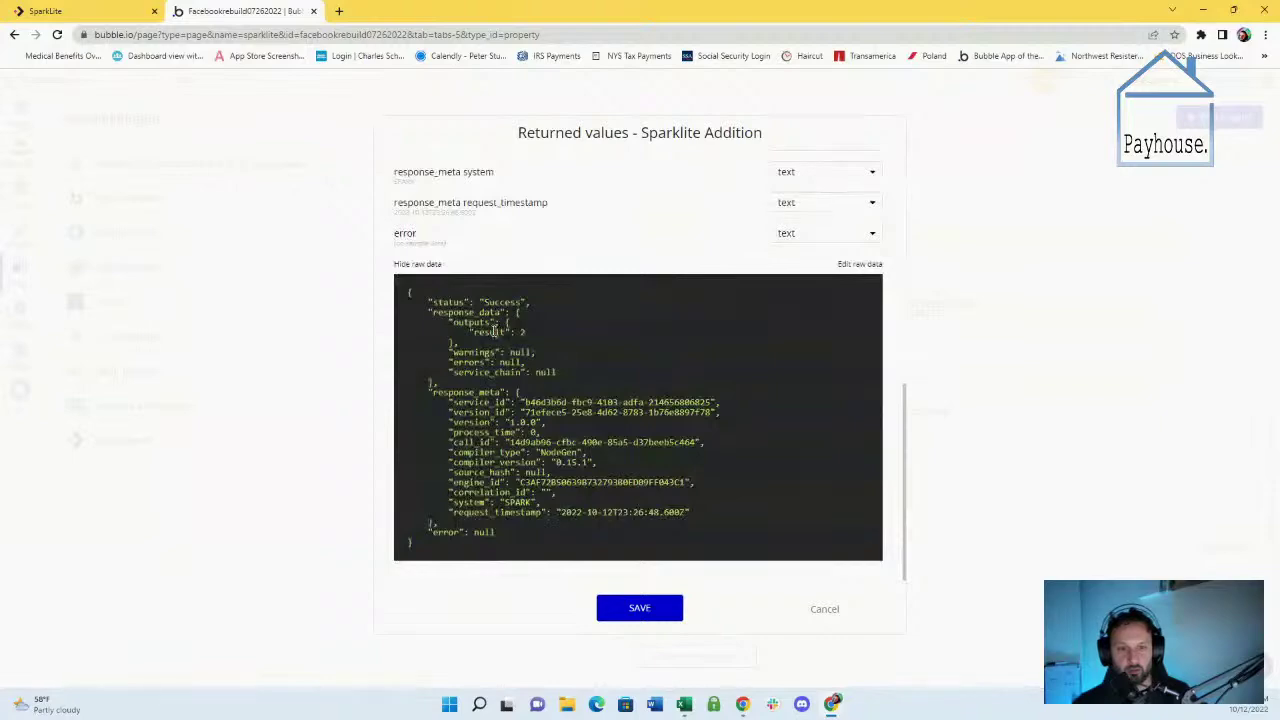
pyautogui.click(643, 612)
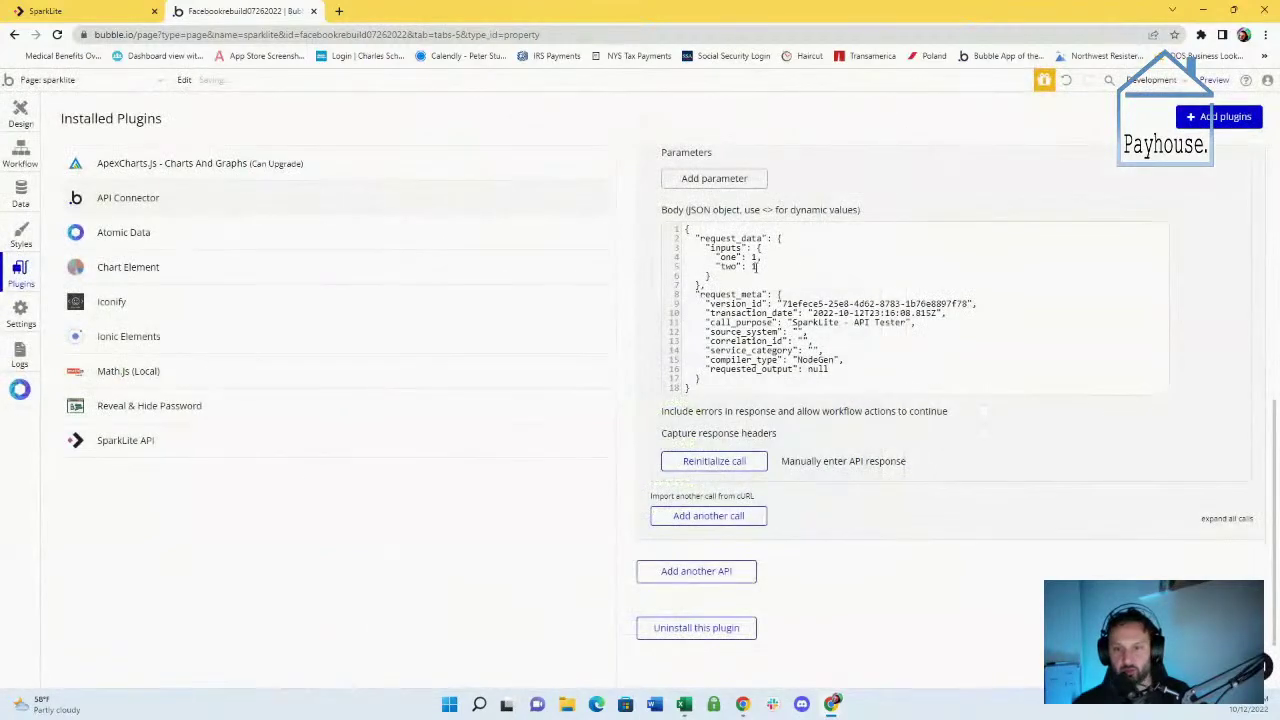
# Change the body's one value to 2, reinitialize and save, then start a <2> placeholder
pyautogui.click(800, 257)
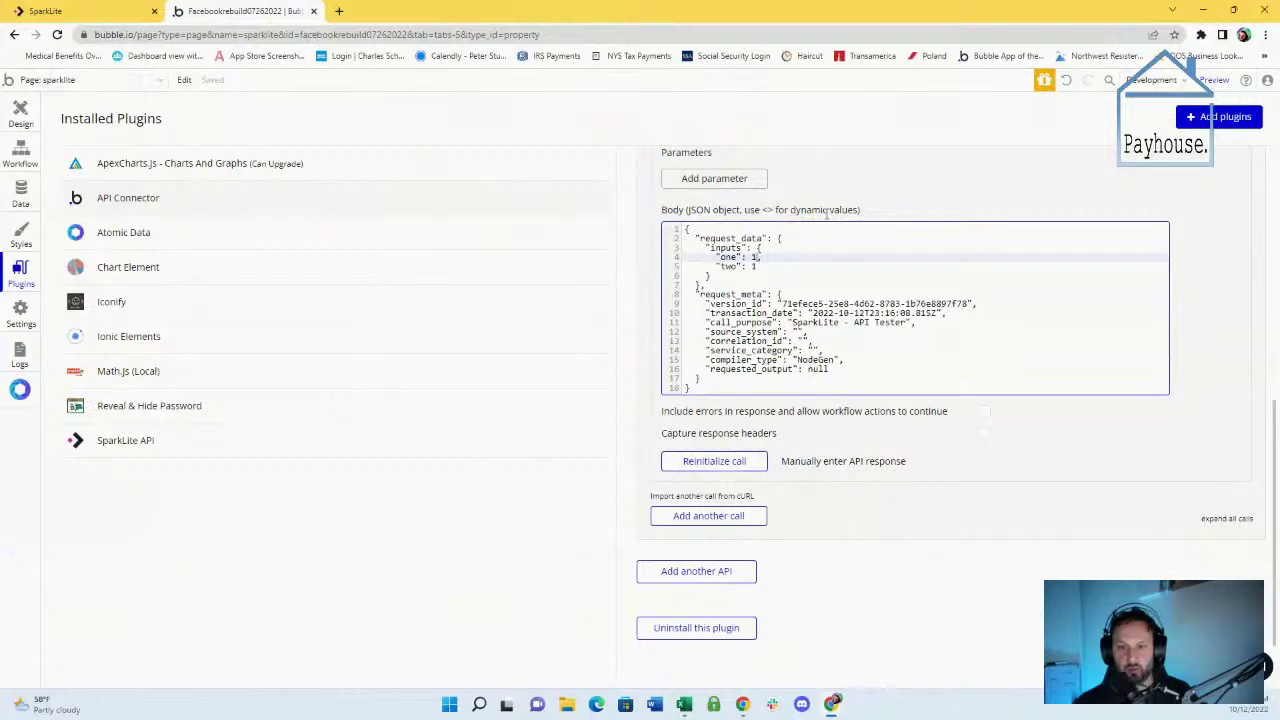
pyautogui.hotkey('shift', 'Left')
pyautogui.write('2')
pyautogui.click(714, 463)
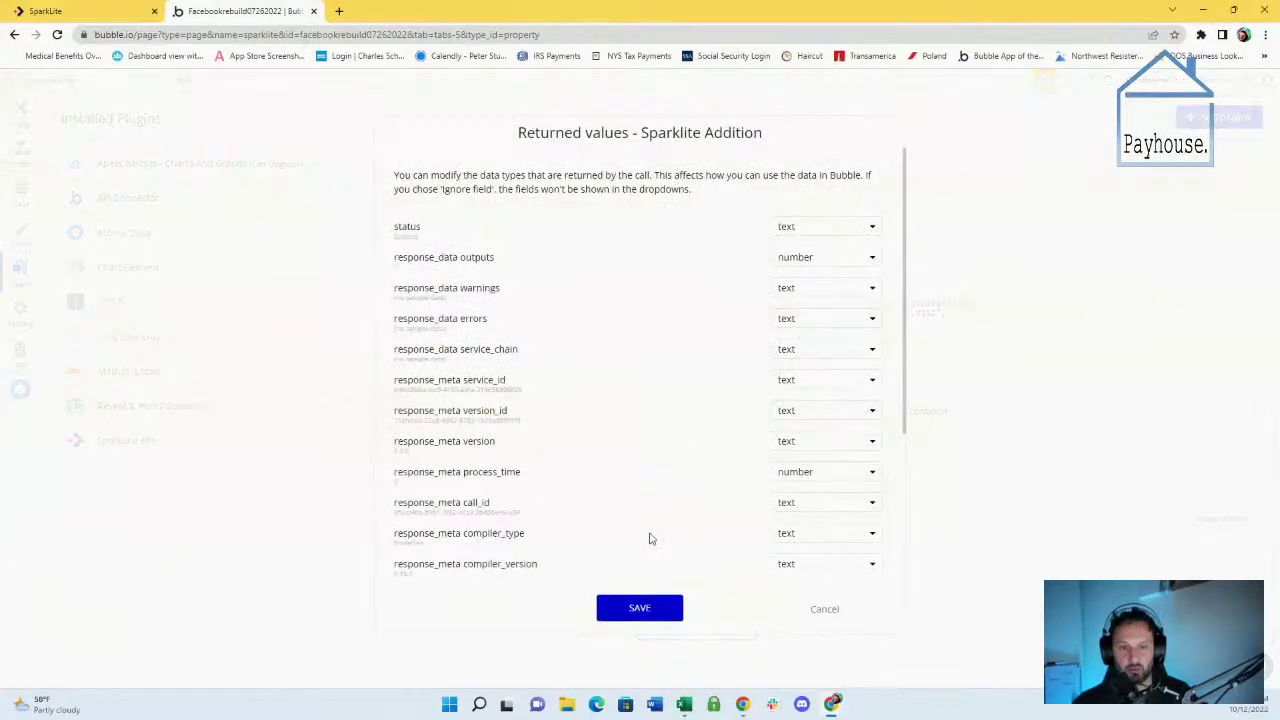
pyautogui.click(654, 608)
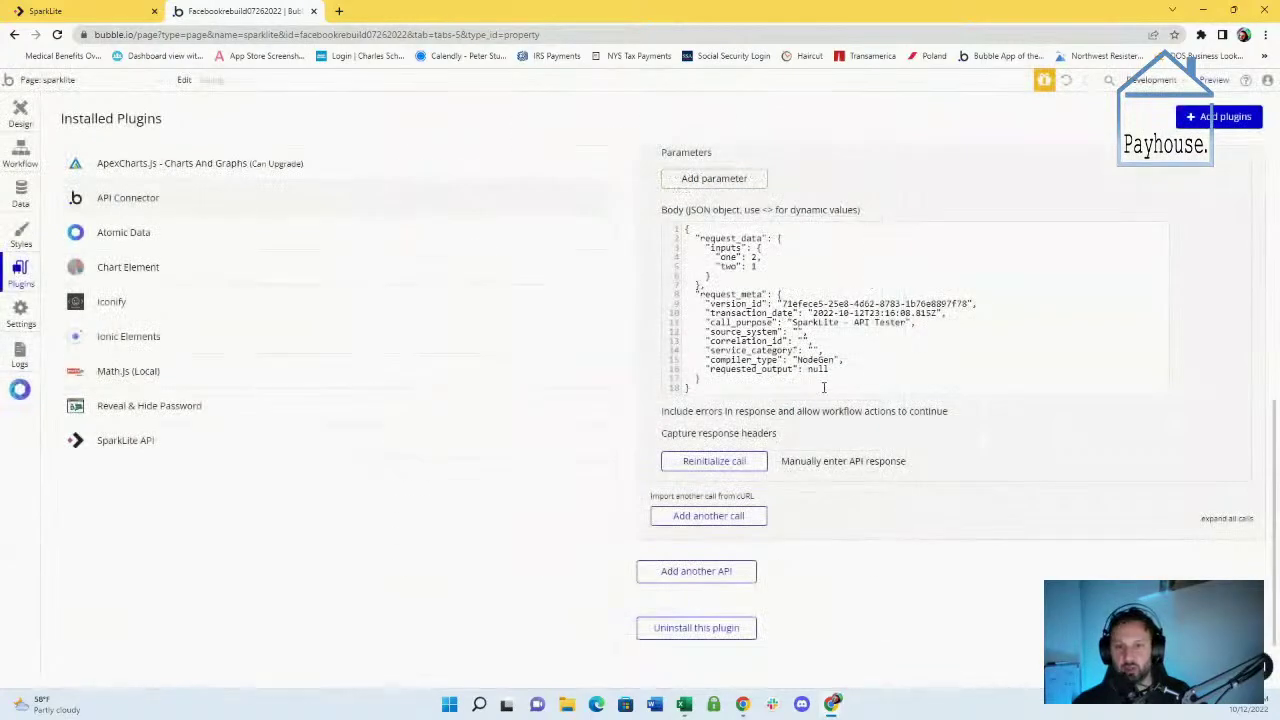
pyautogui.click(752, 259)
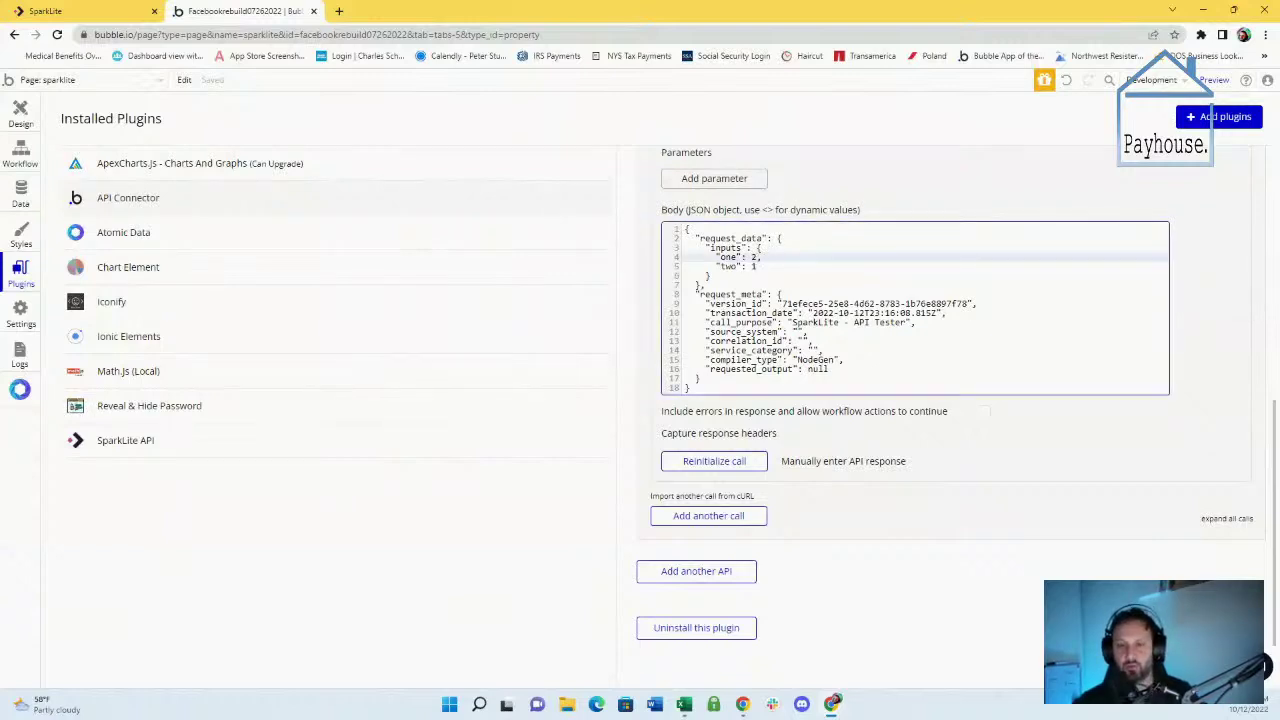
pyautogui.write('<2')
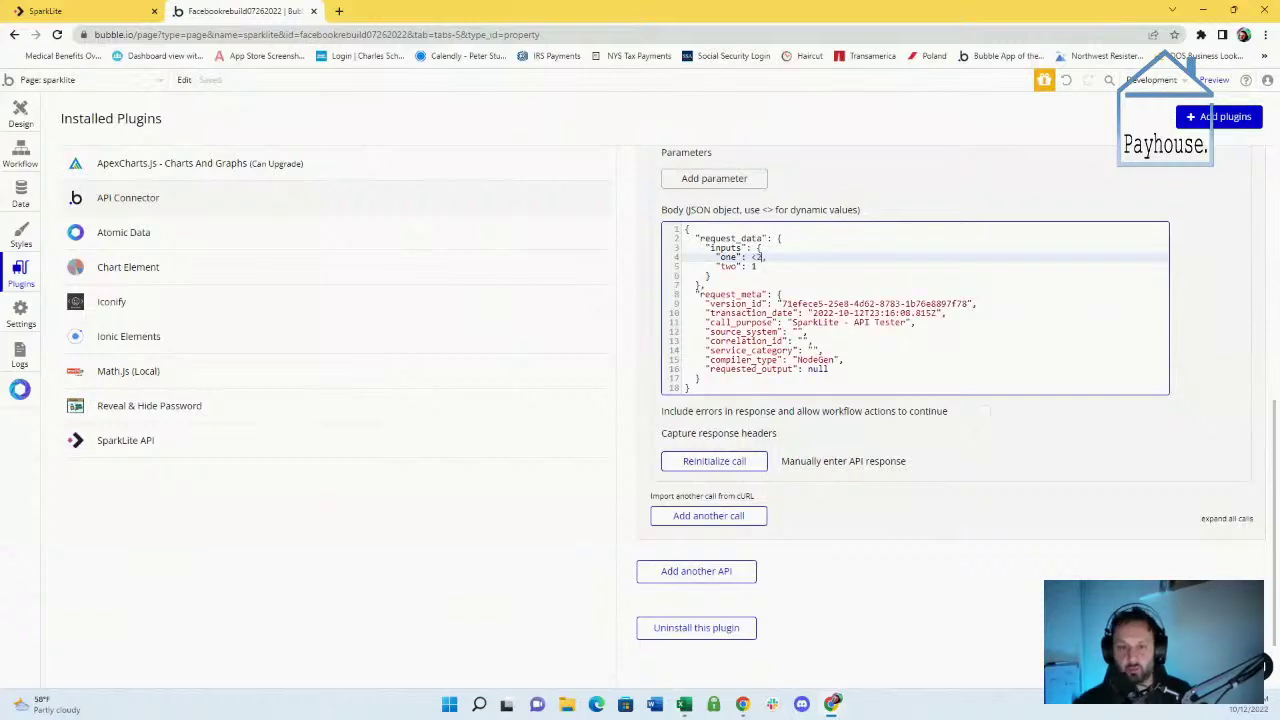
pyautogui.write('>')
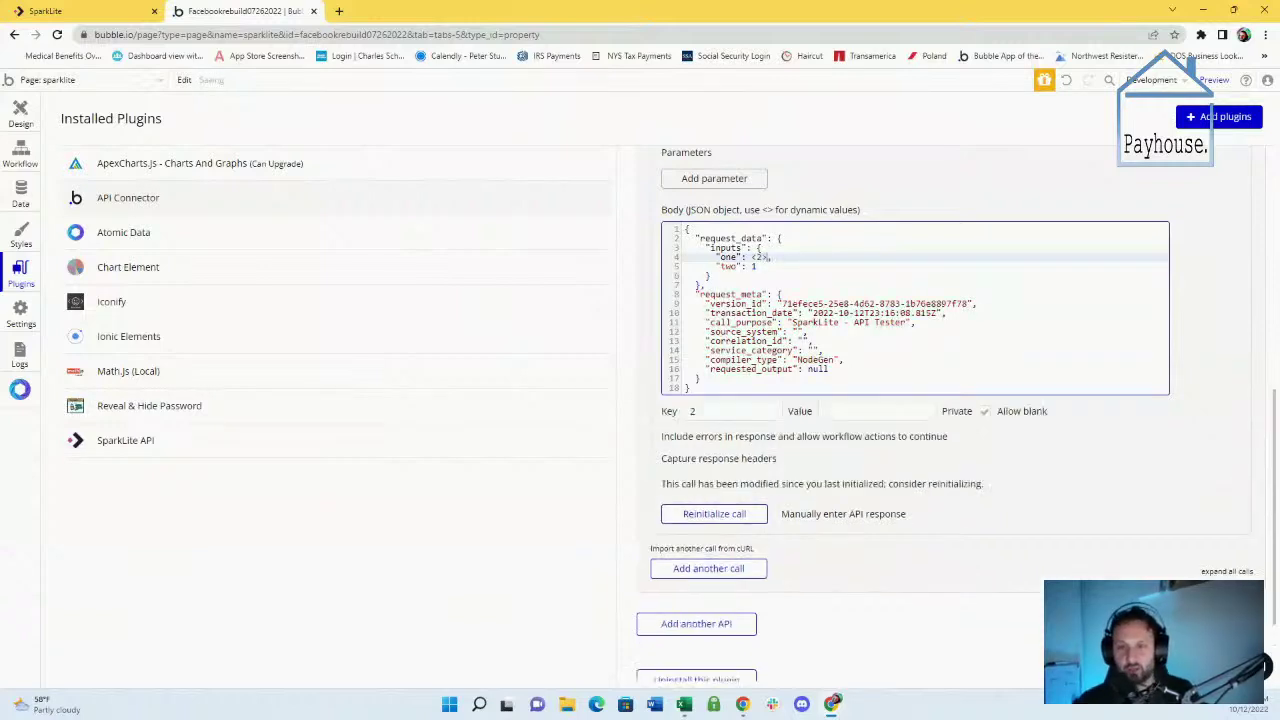
# Turn the body's values into dynamic <one> and <two> placeholders, creating keys one and two
pyautogui.click(758, 266)
pyautogui.write('<')
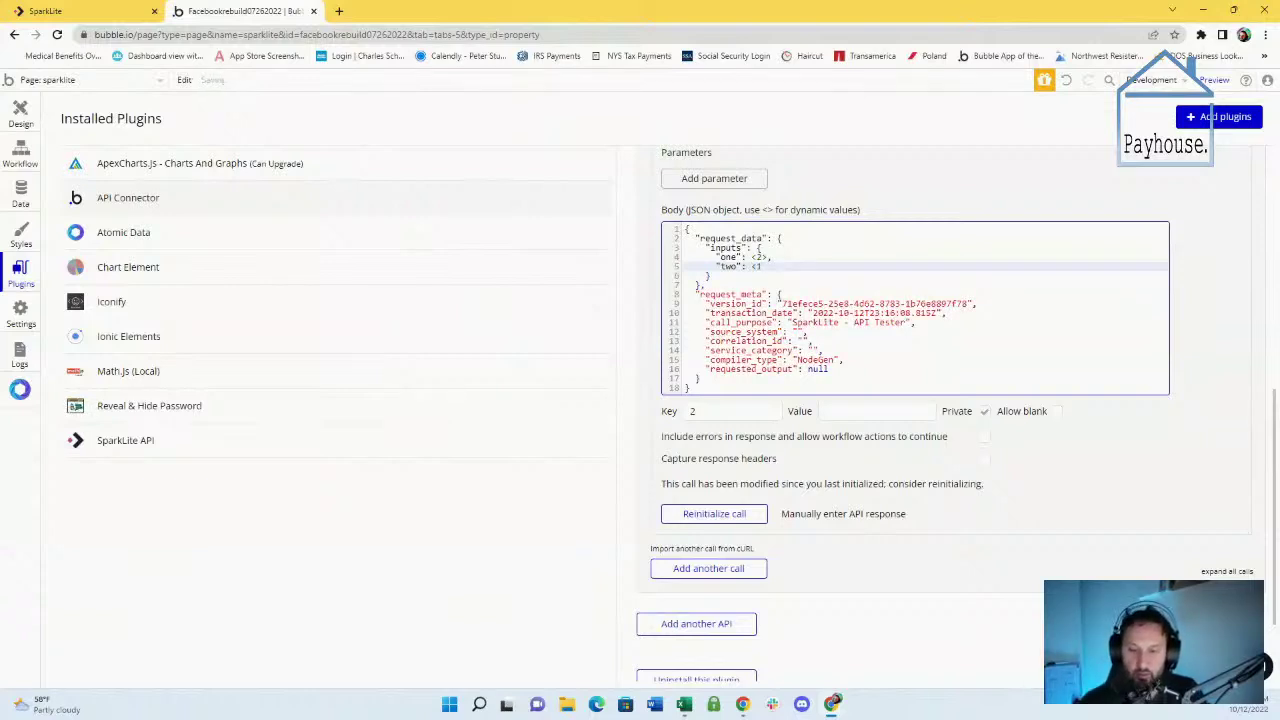
pyautogui.write('>')
pyautogui.click(758, 257)
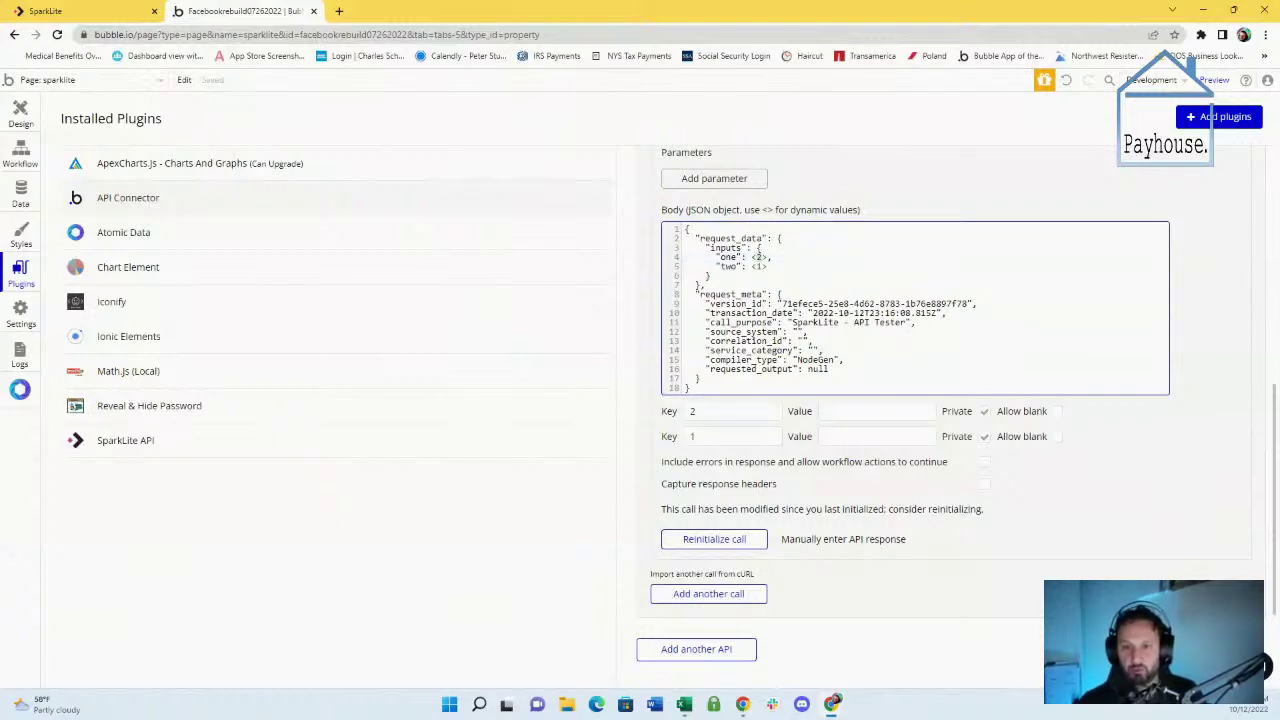
pyautogui.doubleClick(758, 257)
pyautogui.write('one')
pyautogui.click(763, 266)
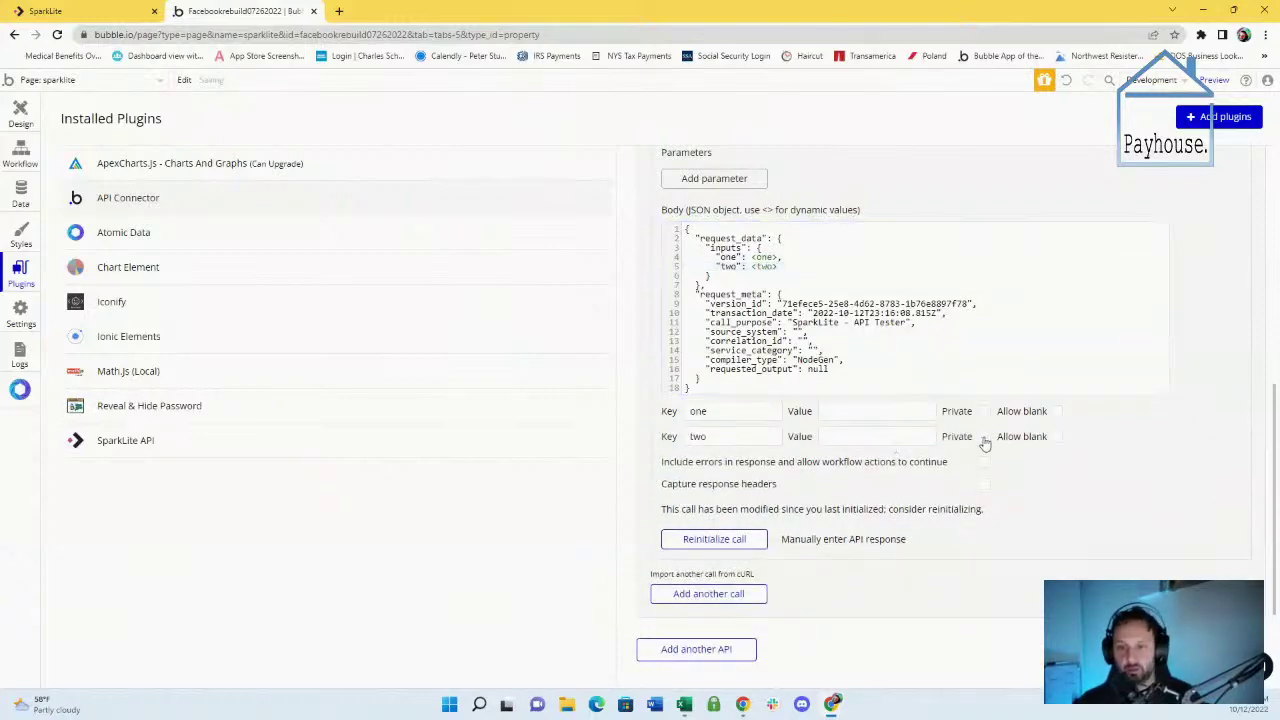
pyautogui.scroll(4, 1023, 466)
pyautogui.scroll(-2, 996, 444)
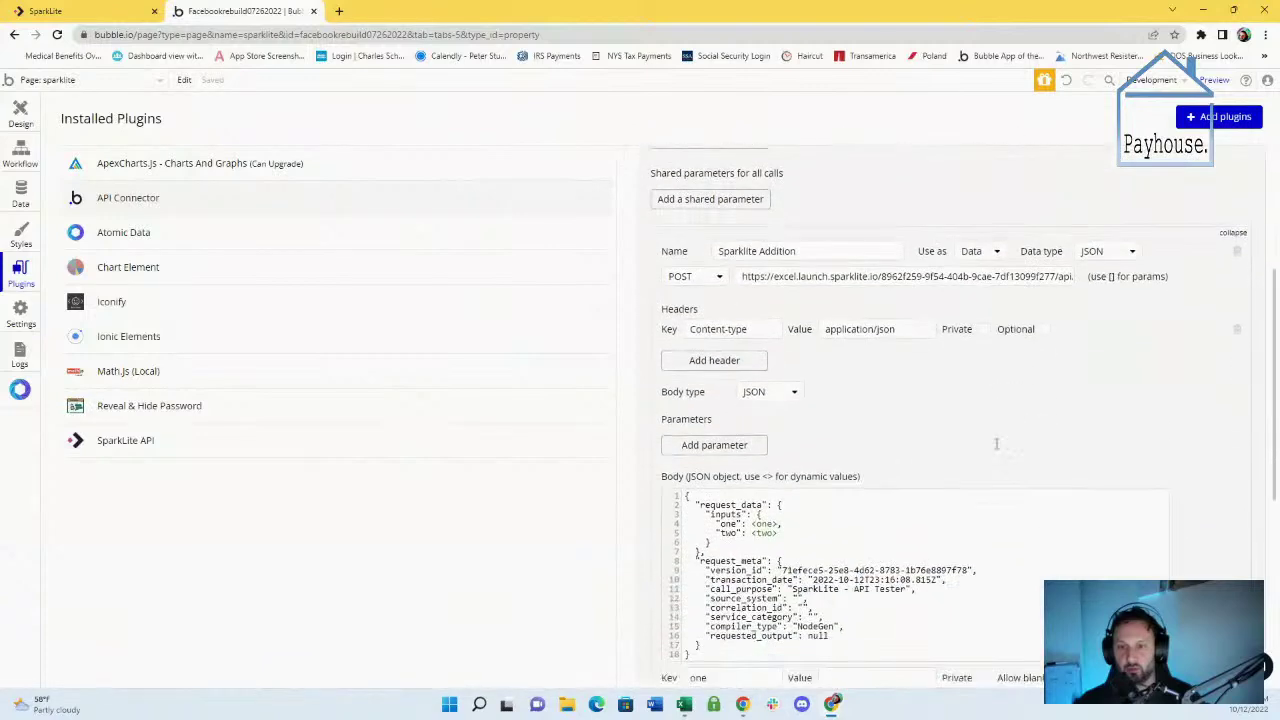
pyautogui.scroll(-3, 996, 444)
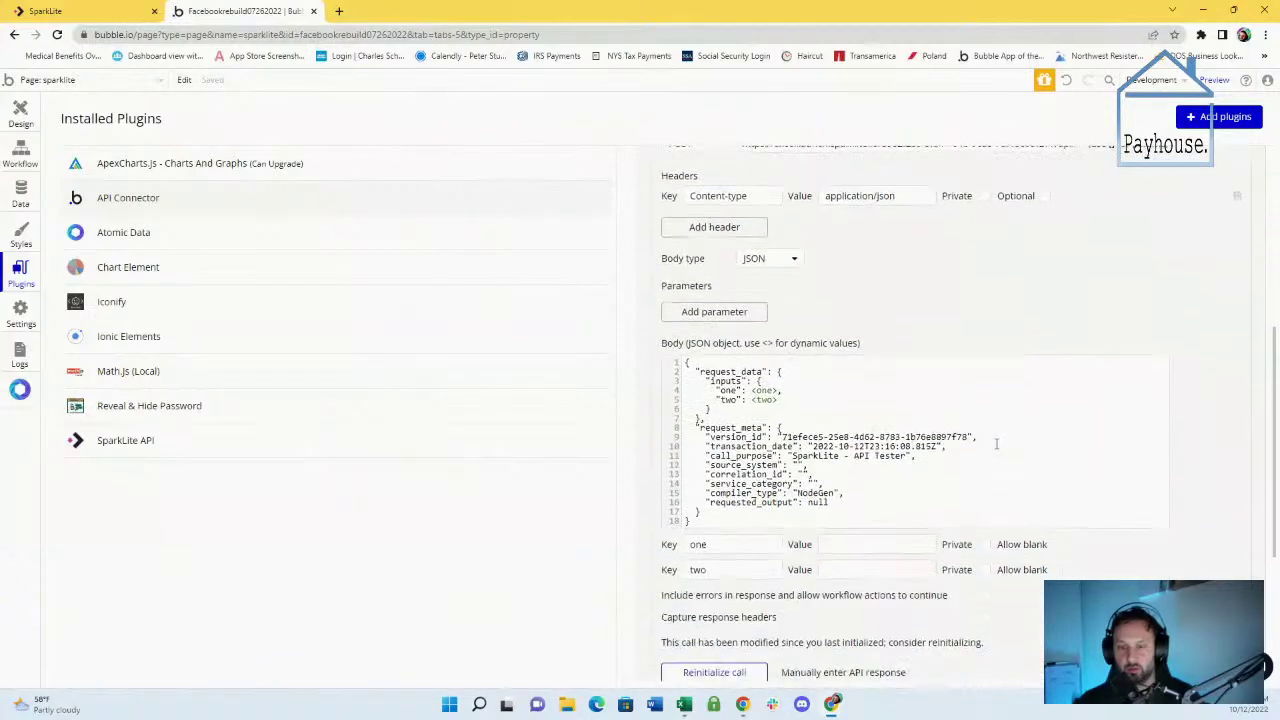
# Delete the old SparkLite API step from the Calculate button's workflow
pyautogui.click(21, 157)
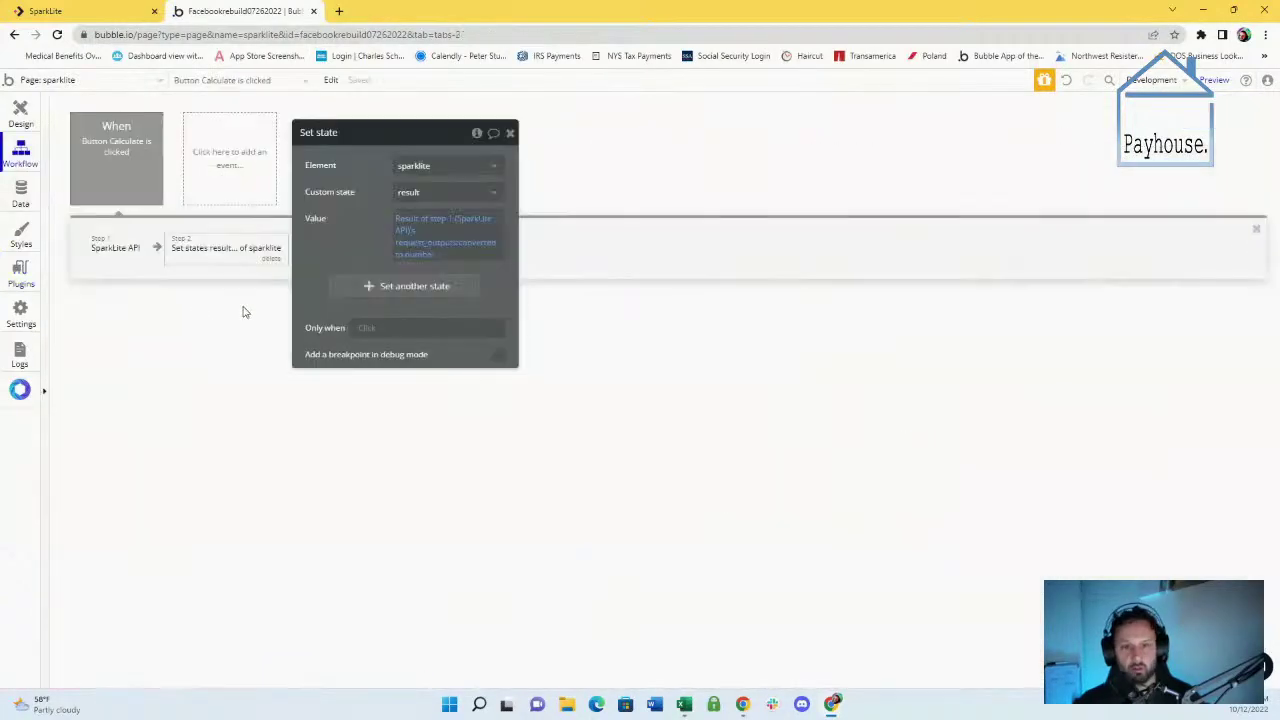
pyautogui.moveTo(360, 224); pyautogui.dragTo(503, 259)
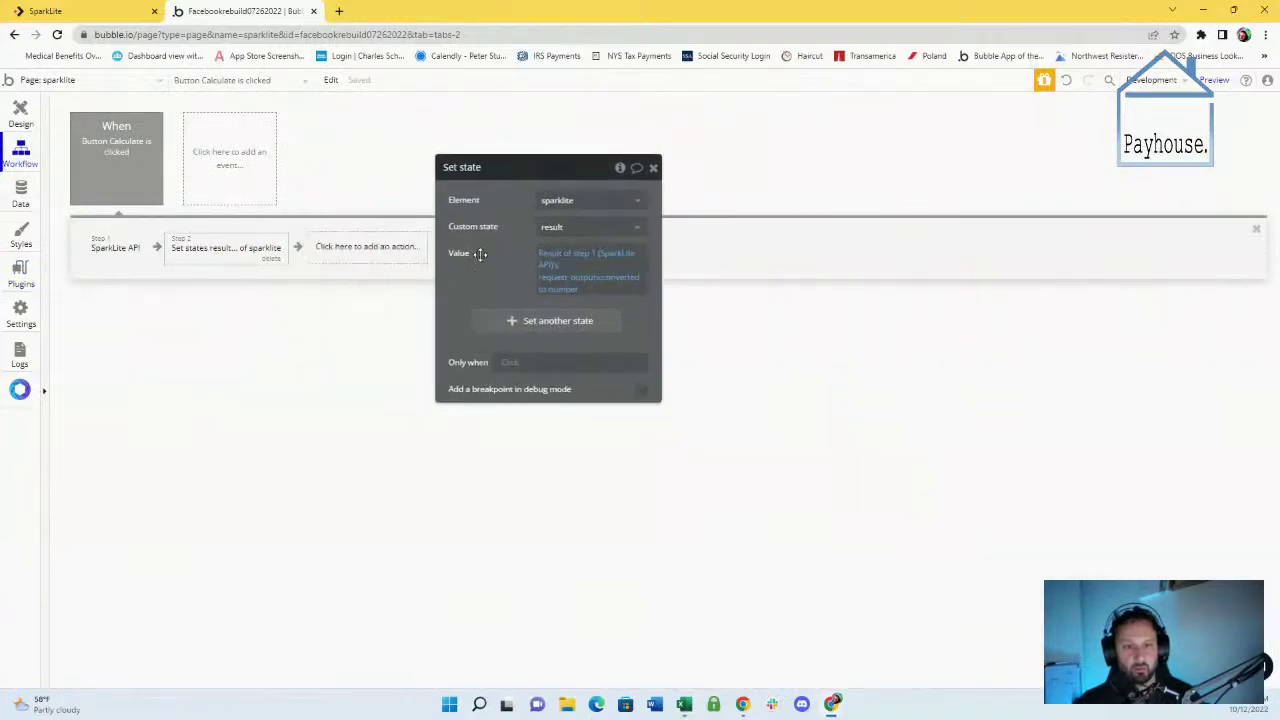
pyautogui.click(107, 256)
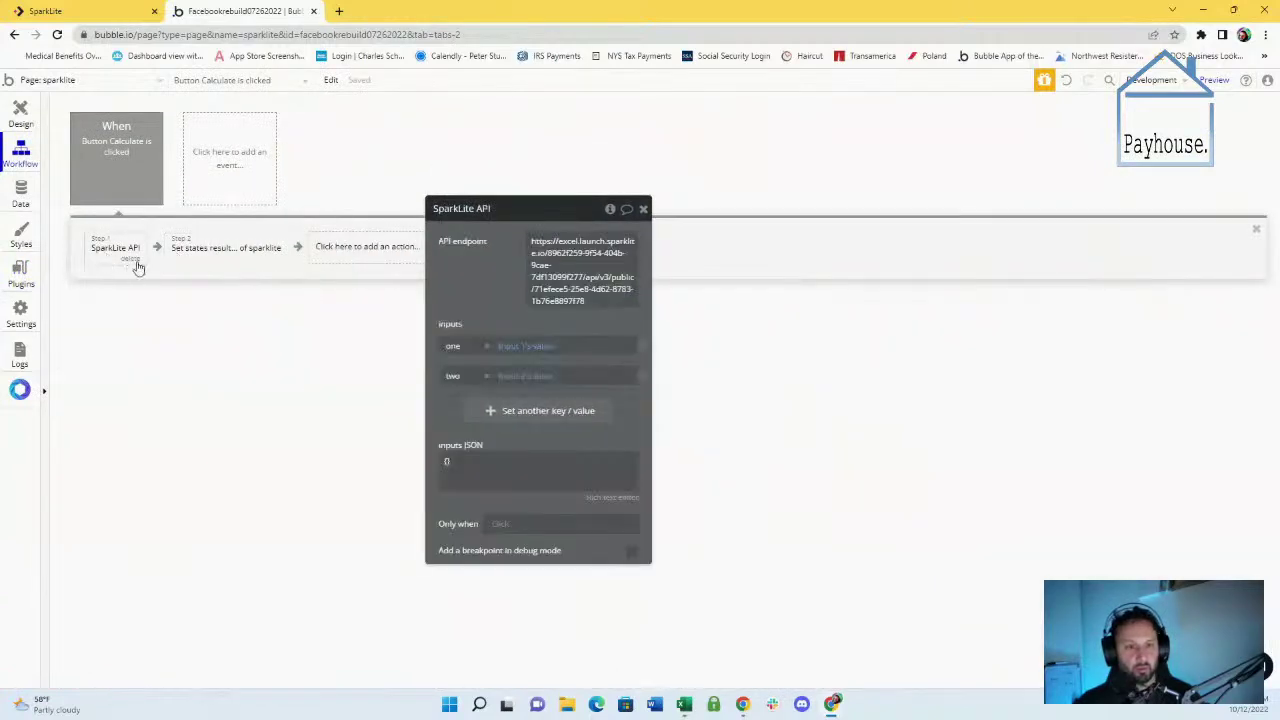
pyautogui.click(133, 260)
pyautogui.click(263, 250)
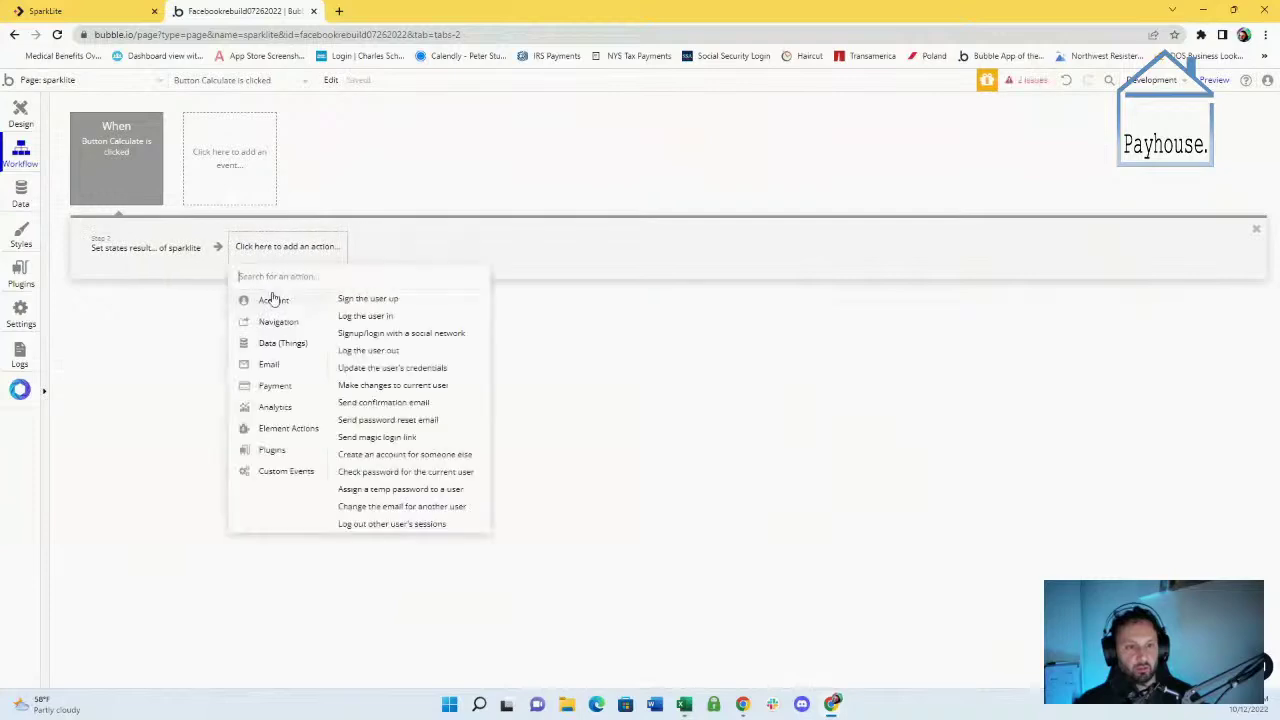
pyautogui.moveTo(278, 455)
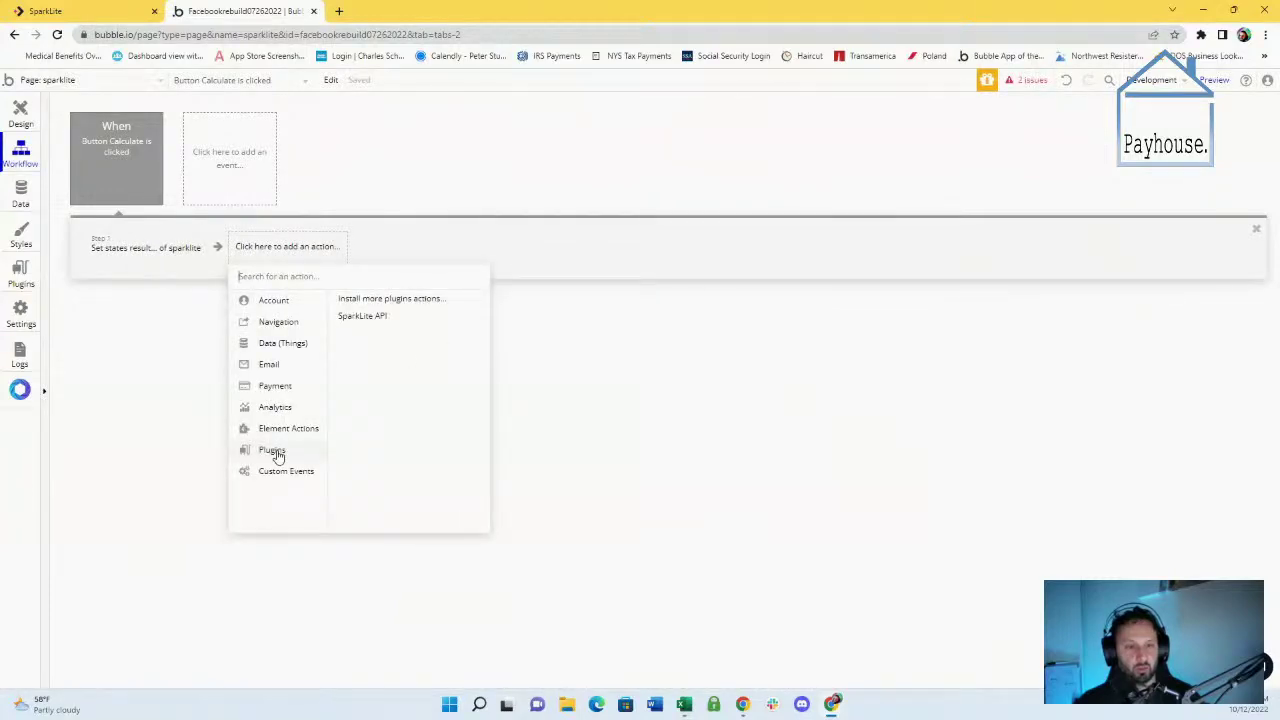
# Set the Sparklite Addition call's 'Use as' to Action in the API Connector plugin settings
pyautogui.click(24, 278)
pyautogui.scroll(2, 883, 343)
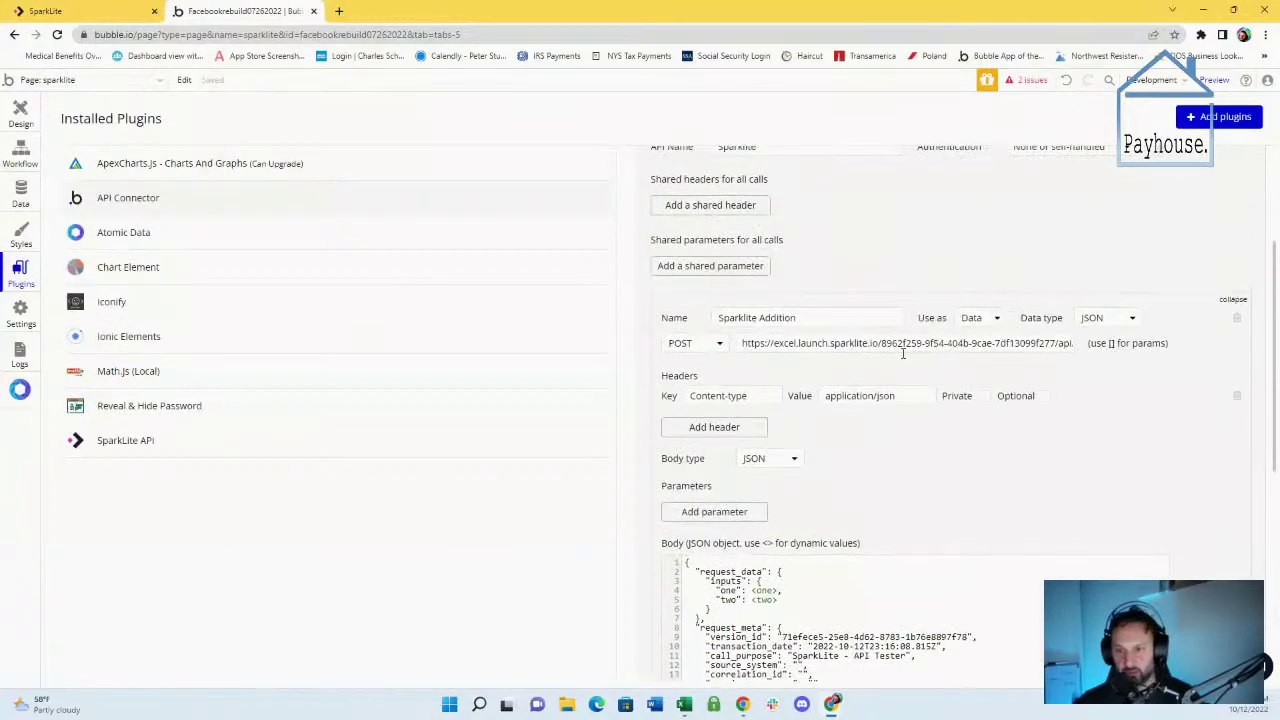
pyautogui.click(984, 318)
pyautogui.click(992, 360)
pyautogui.scroll(-3, 1000, 450)
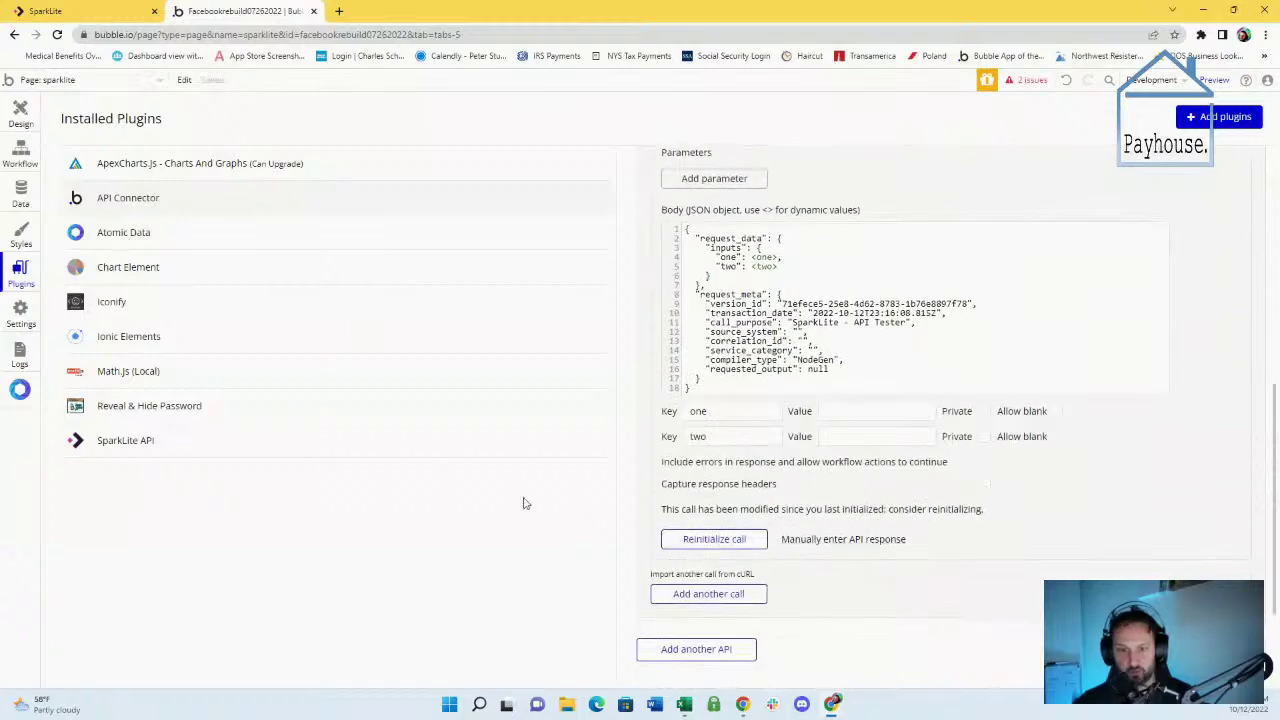
pyautogui.click(20, 152)
pyautogui.click(157, 250)
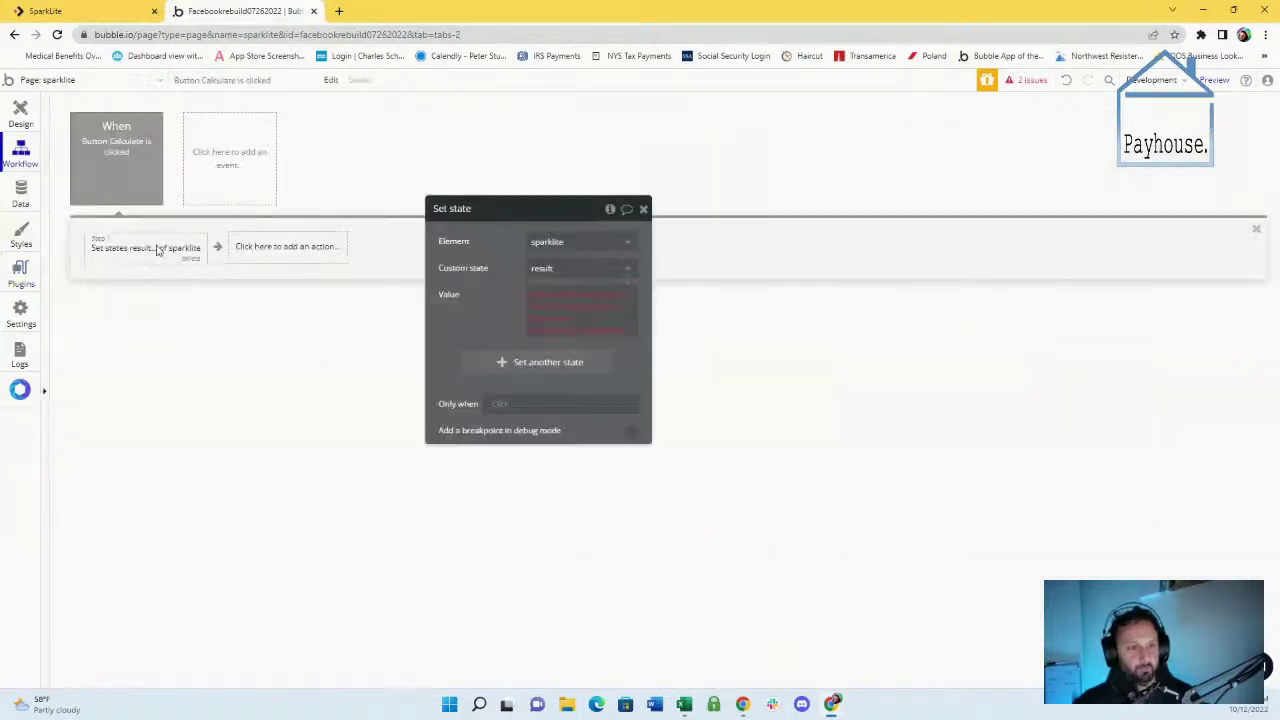
pyautogui.click(272, 250)
pyautogui.moveTo(291, 432)
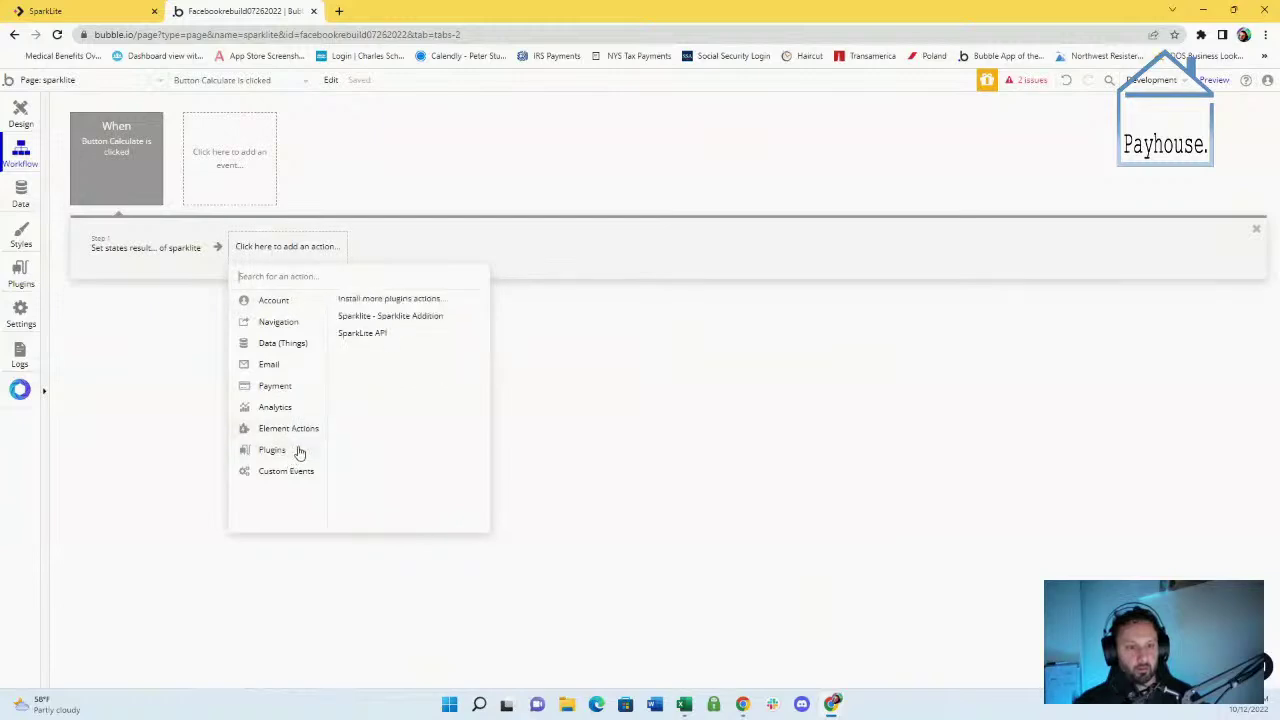
# Add 'Sparklite - Sparklite Addition' as a workflow action and move it before the Set state step
pyautogui.click(420, 316)
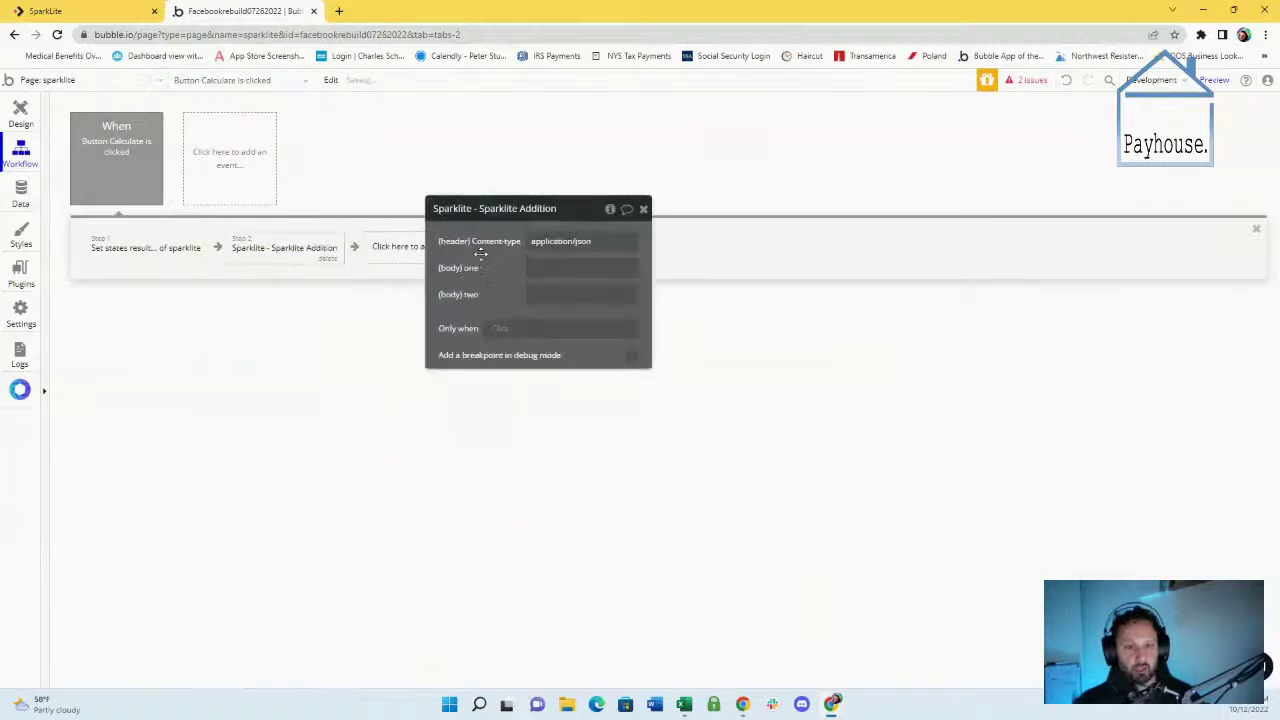
pyautogui.moveTo(480, 255)
pyautogui.mouseDown()
pyautogui.moveTo(597, 260)
pyautogui.moveTo(547, 216)
pyautogui.mouseUp()
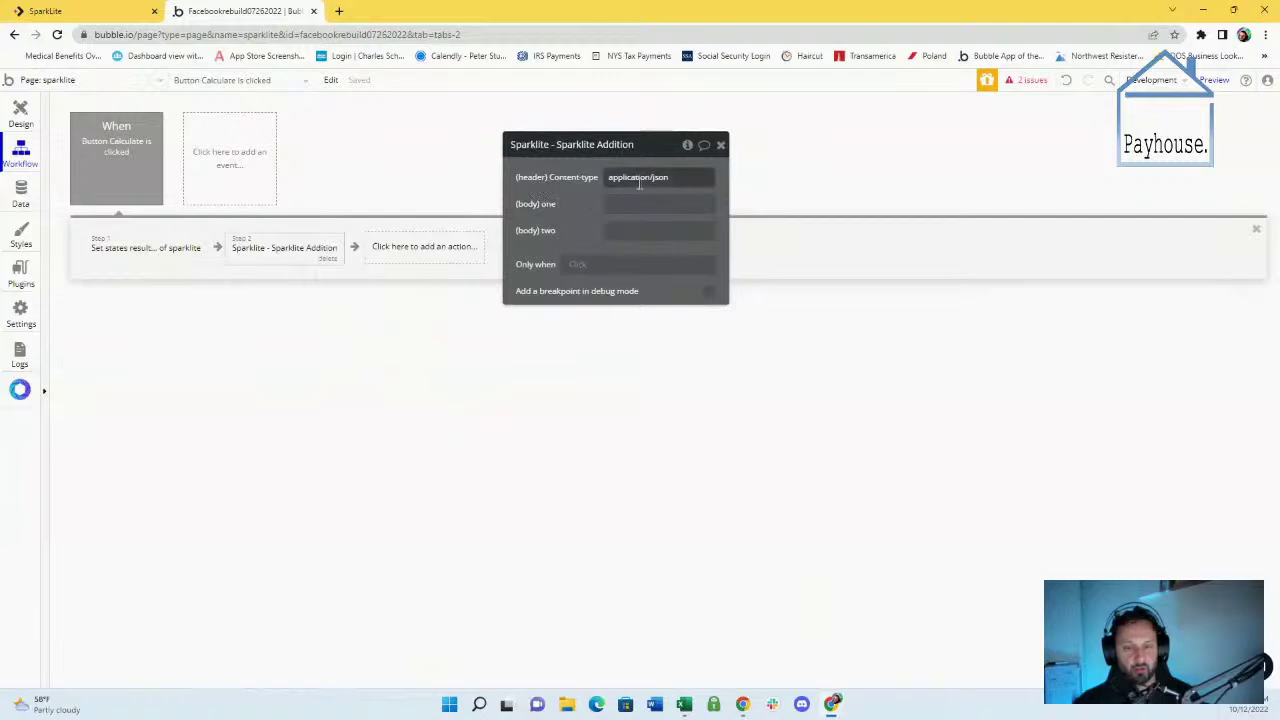
pyautogui.moveTo(293, 252); pyautogui.dragTo(190, 258)
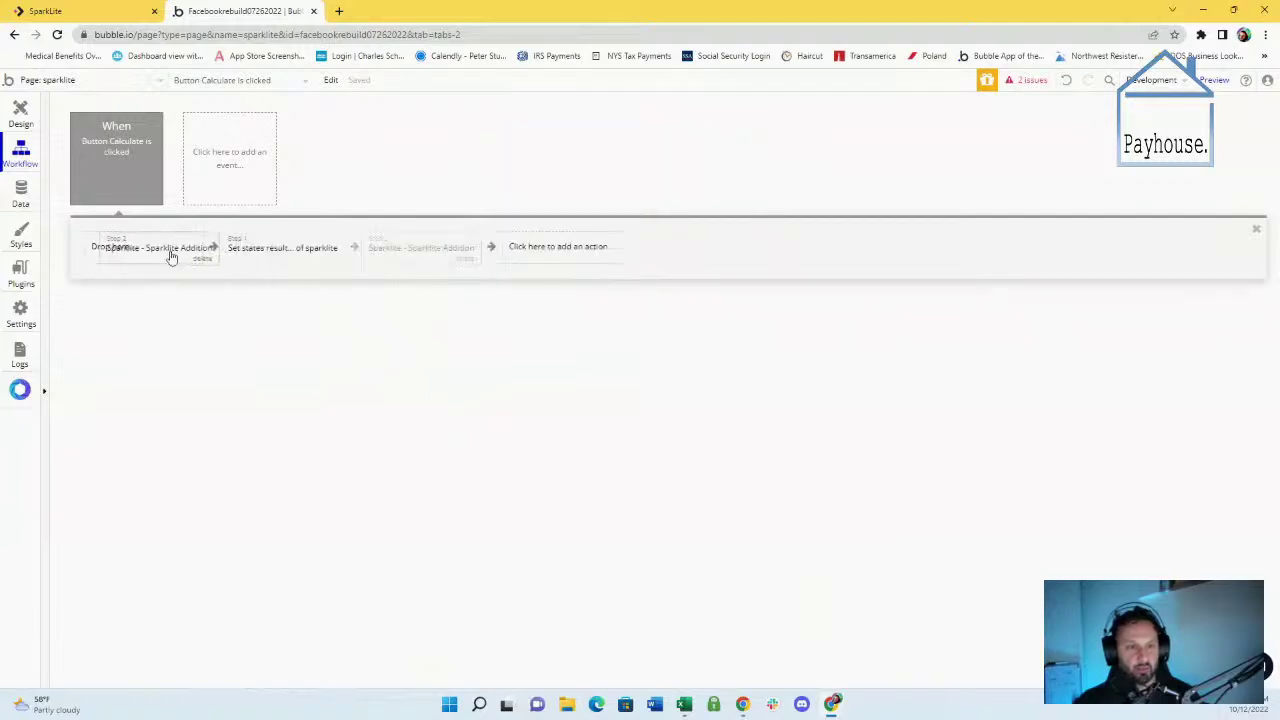
pyautogui.click(150, 250)
pyautogui.moveTo(539, 205); pyautogui.dragTo(433, 205)
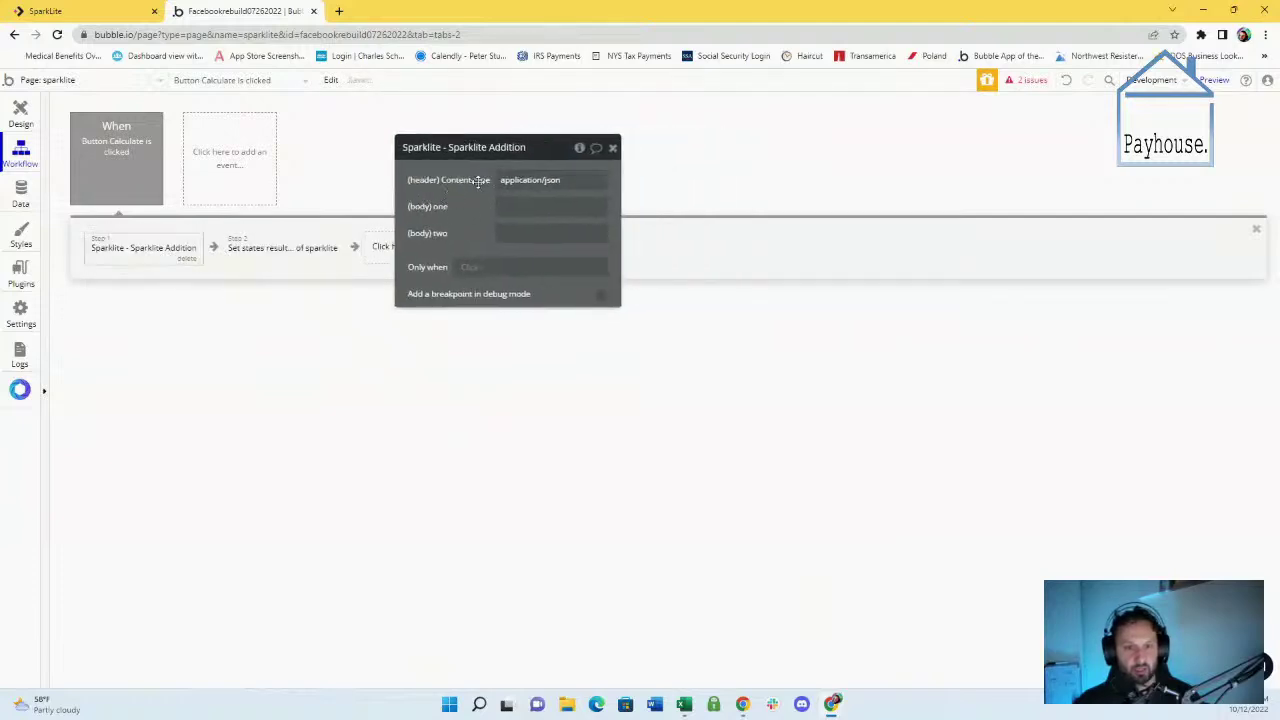
# Set (body) one to Input 1's value and (body) two to Input 2's value
pyautogui.click(527, 205)
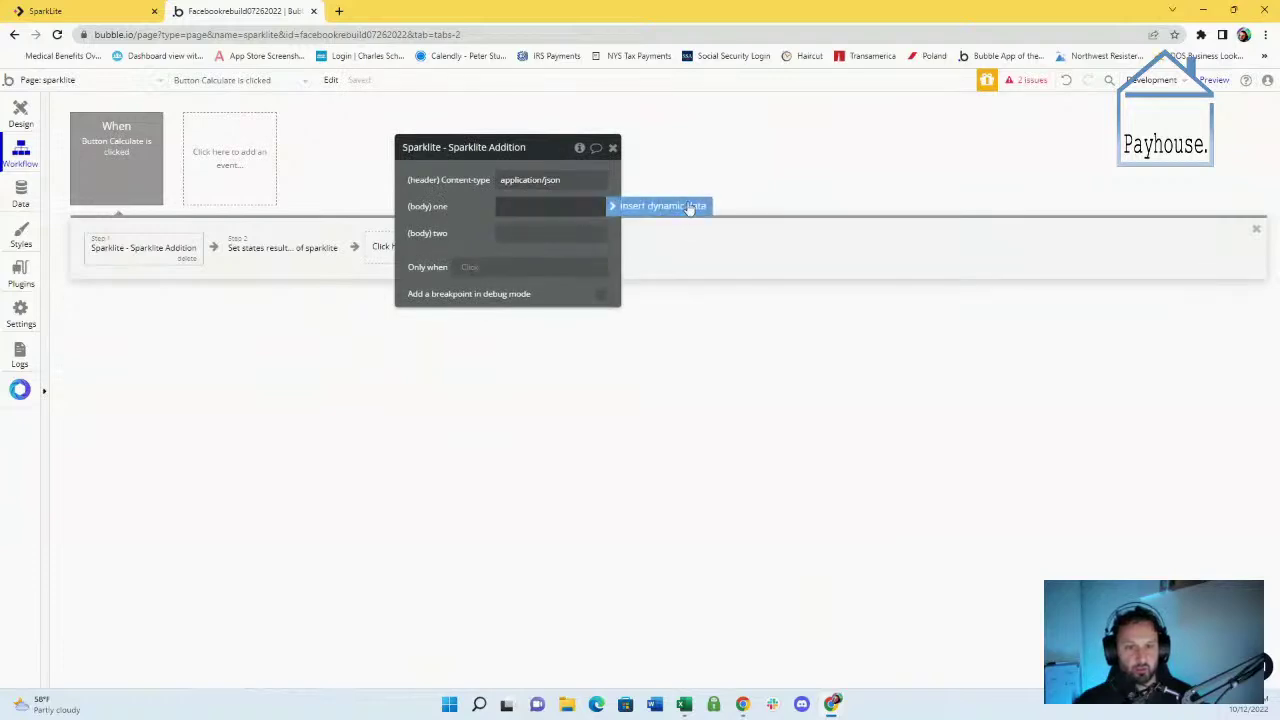
pyautogui.click(690, 206)
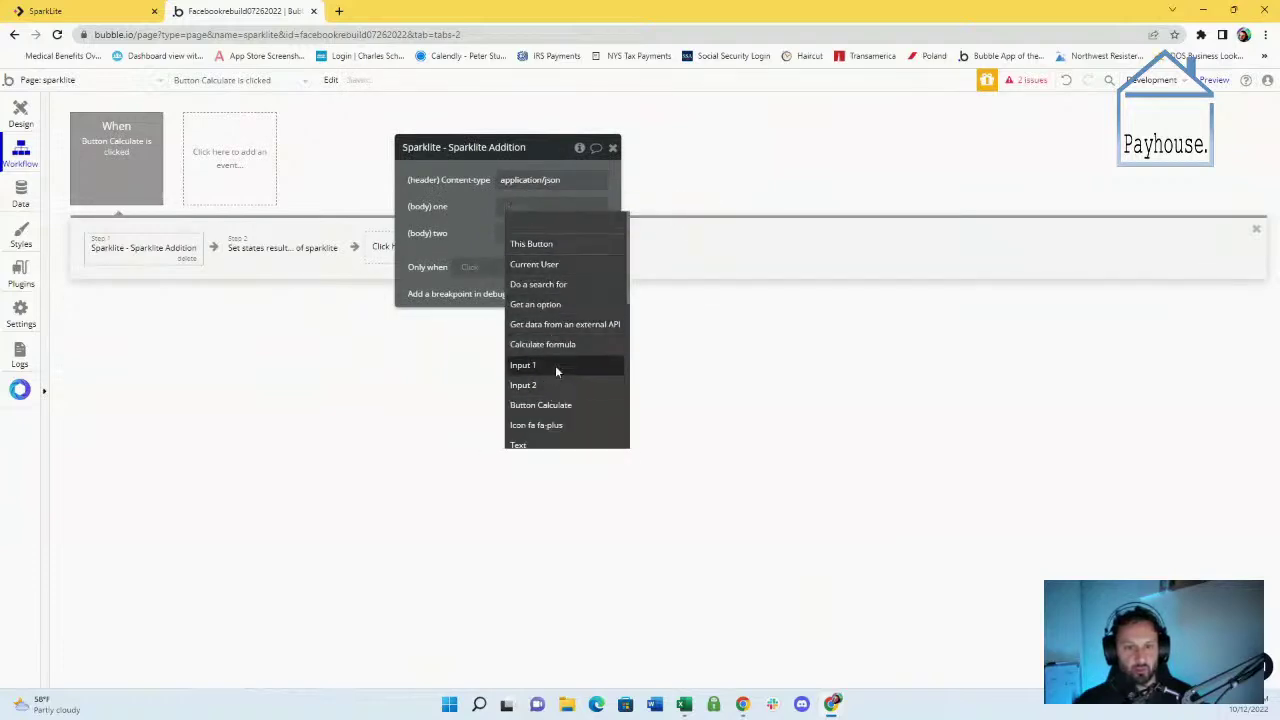
pyautogui.click(551, 366)
pyautogui.click(586, 244)
pyautogui.click(580, 236)
pyautogui.click(660, 232)
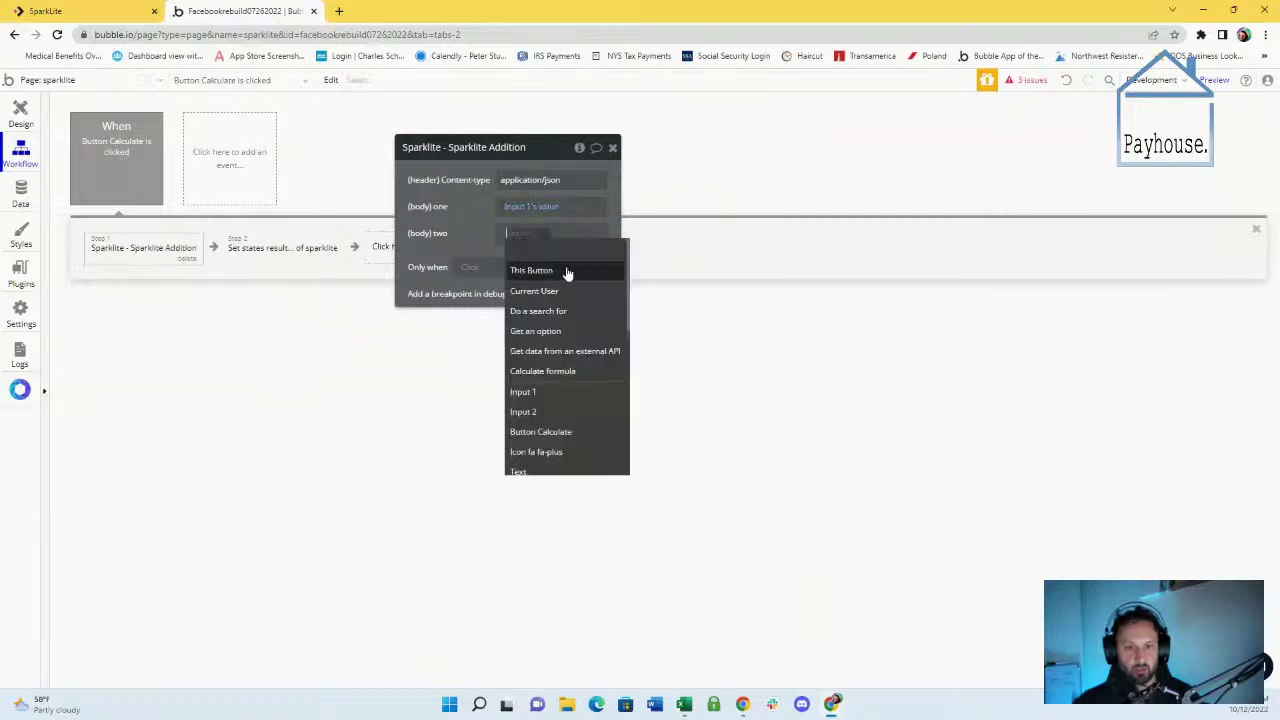
pyautogui.click(575, 411)
pyautogui.click(551, 250)
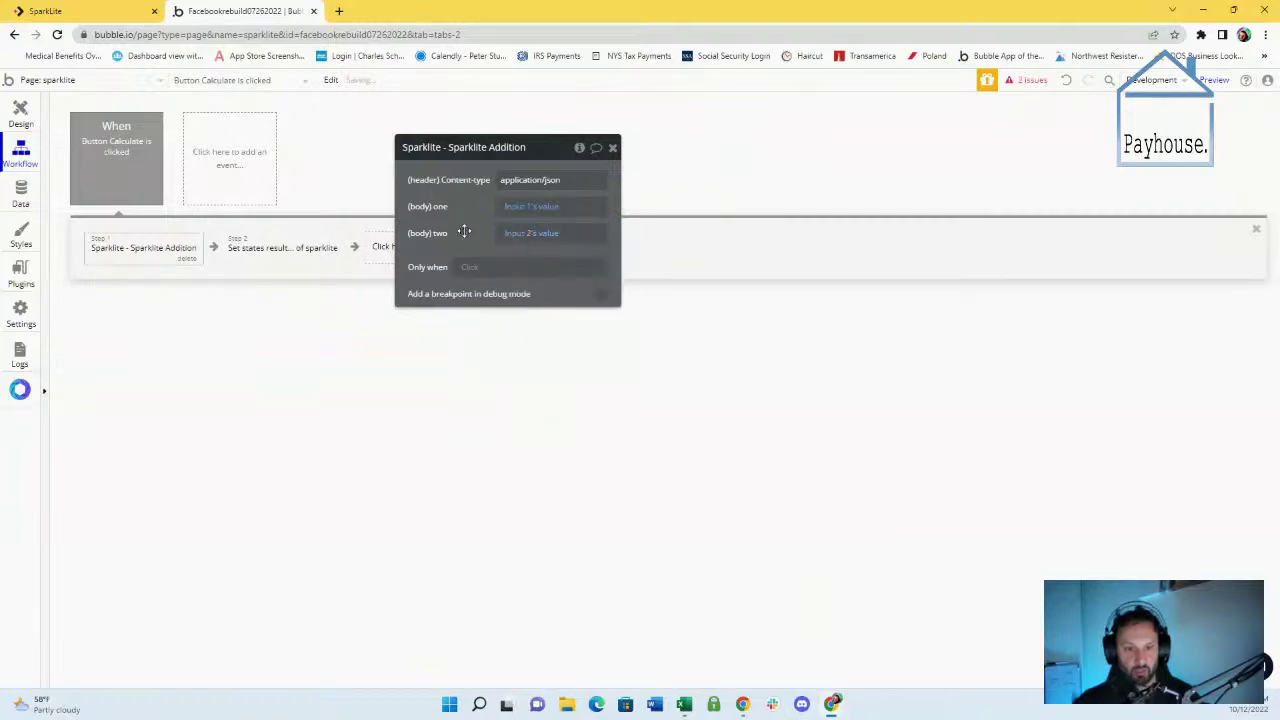
pyautogui.click(384, 247)
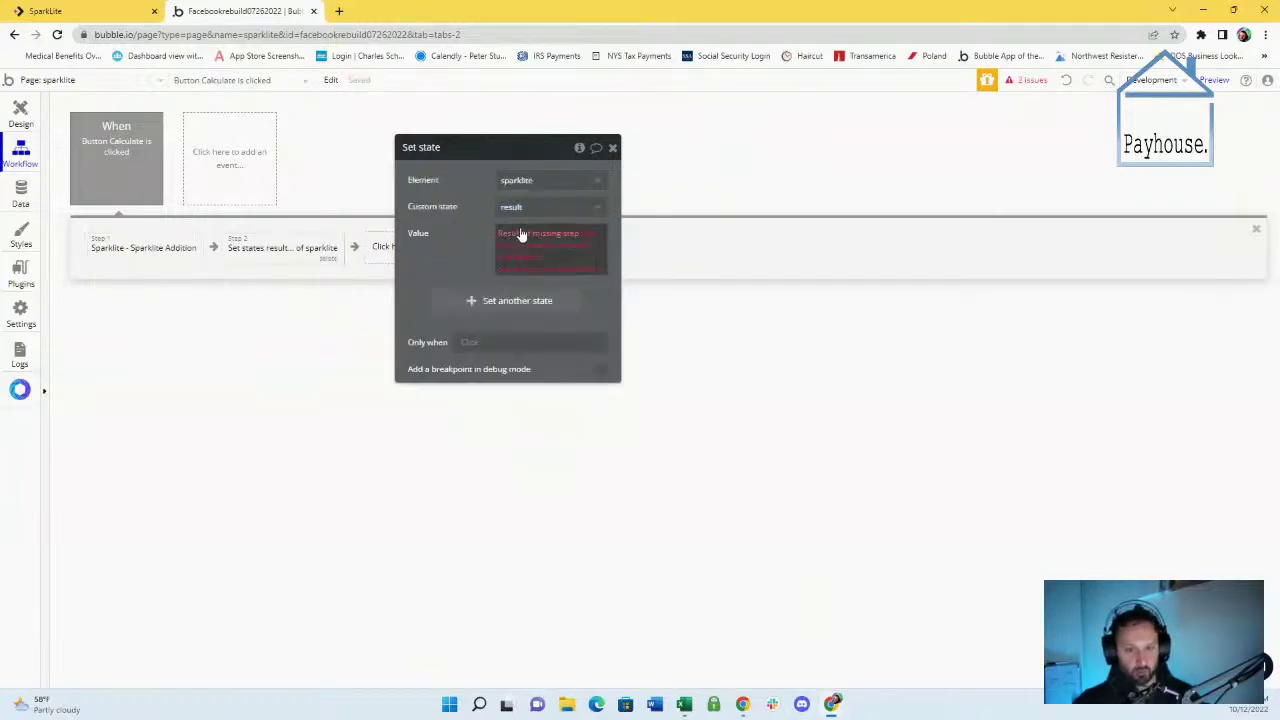
# Replace the state's value with 'Result of step 1 (Sparklite - Sparklite Addition)' and browse its fields
pyautogui.rightClick(517, 234)
pyautogui.click(606, 229)
pyautogui.click(524, 233)
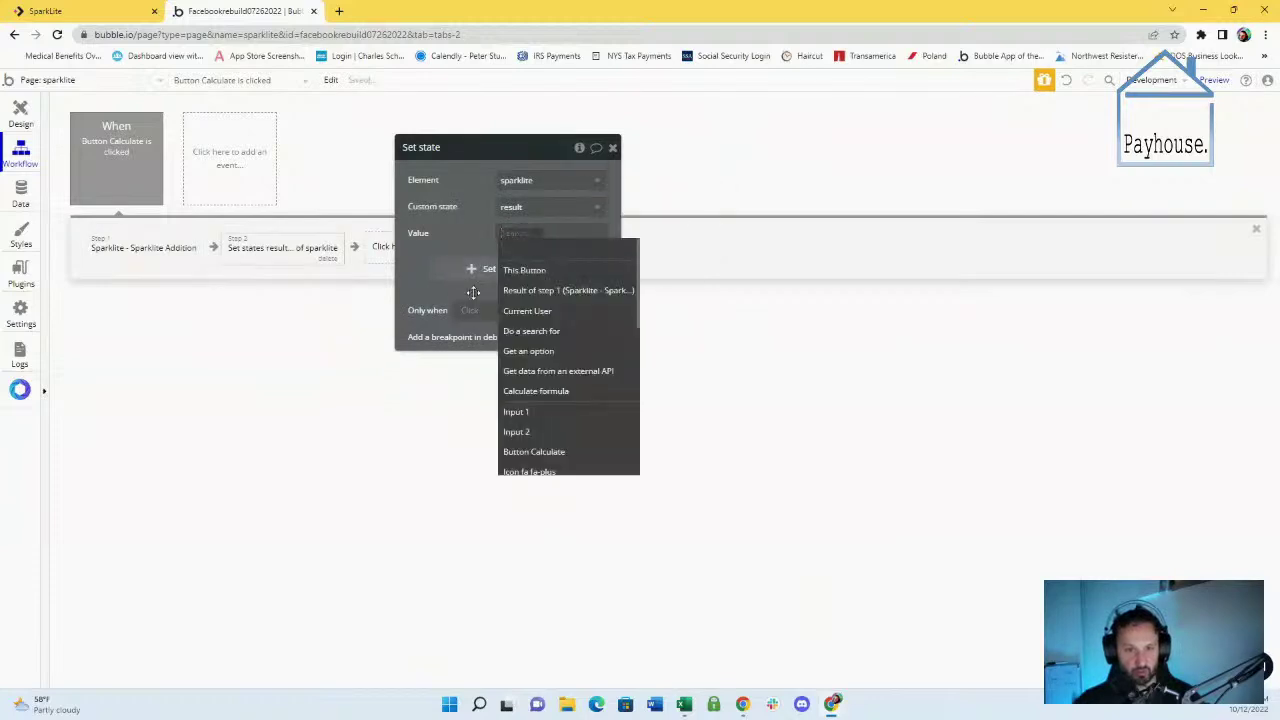
pyautogui.click(520, 290)
pyautogui.click(541, 260)
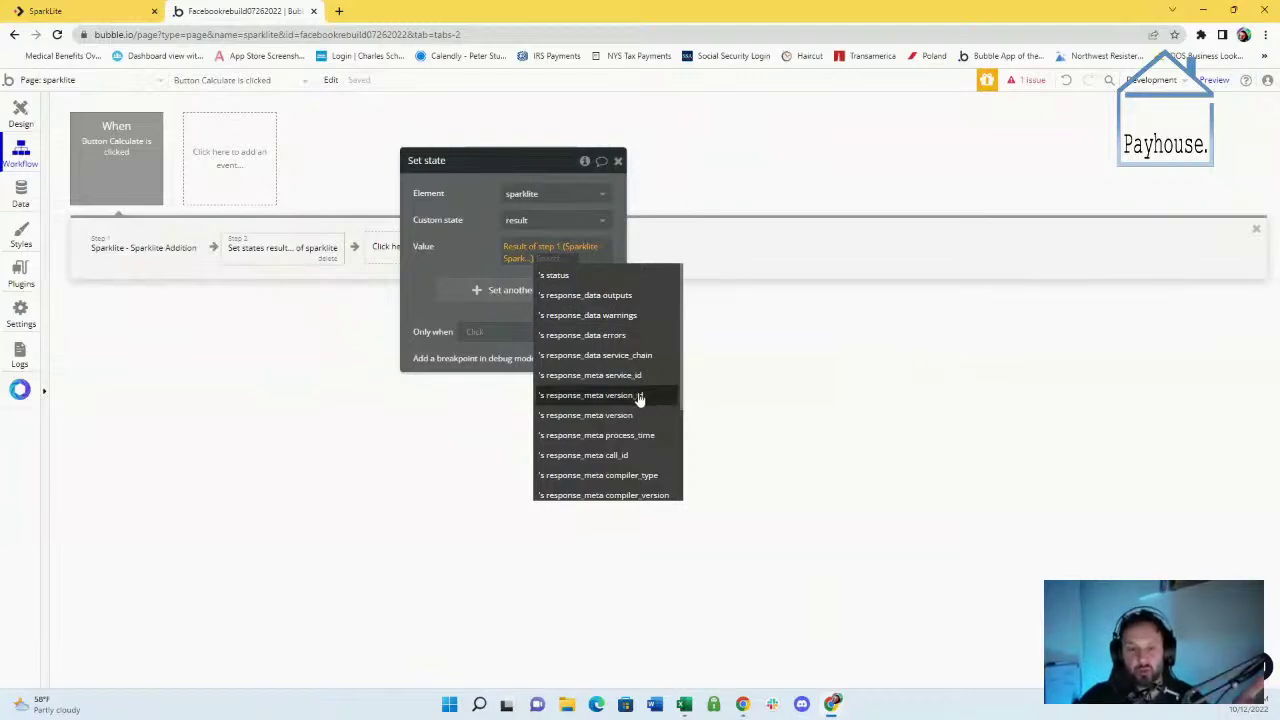
pyautogui.scroll(-1, 639, 397)
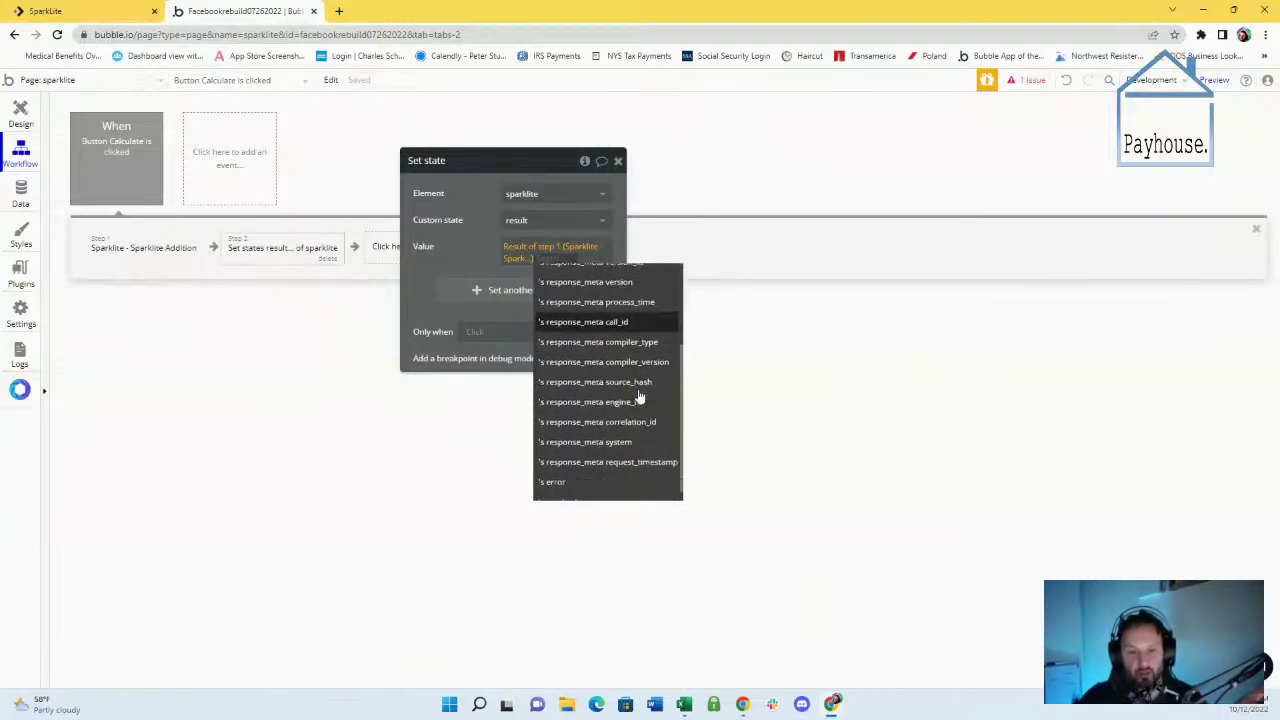
pyautogui.scroll(-1, 639, 397)
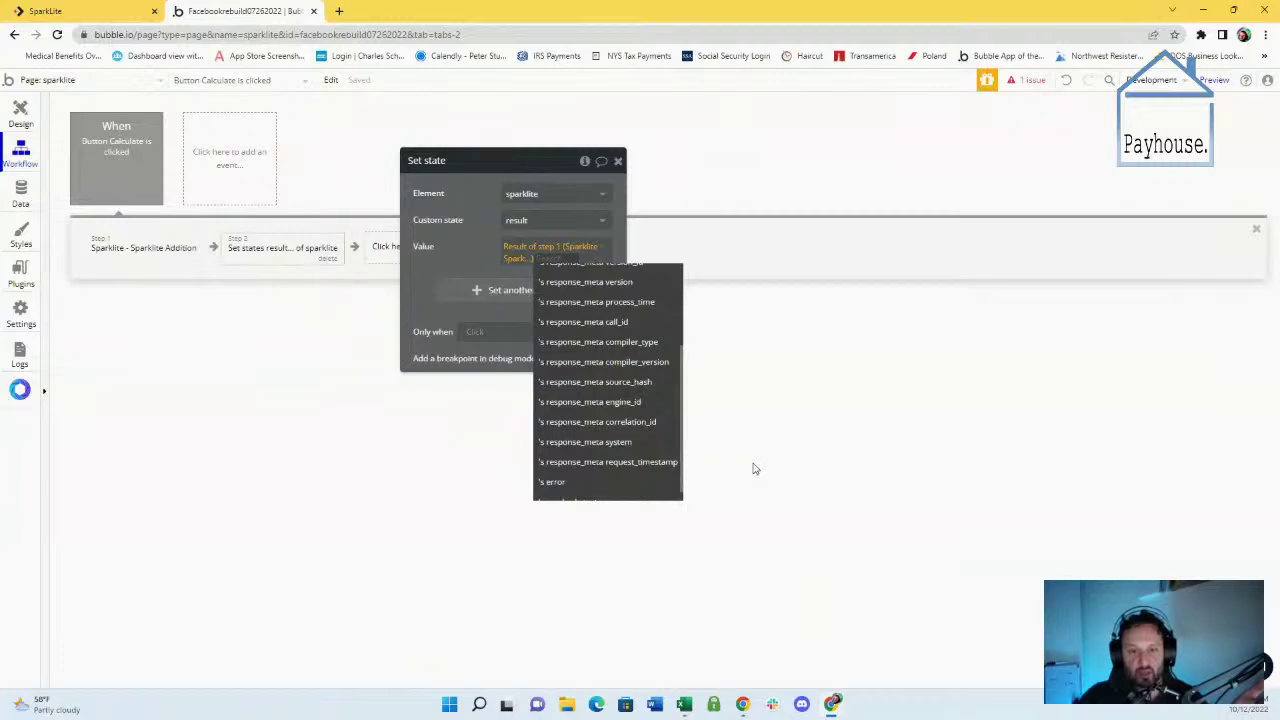
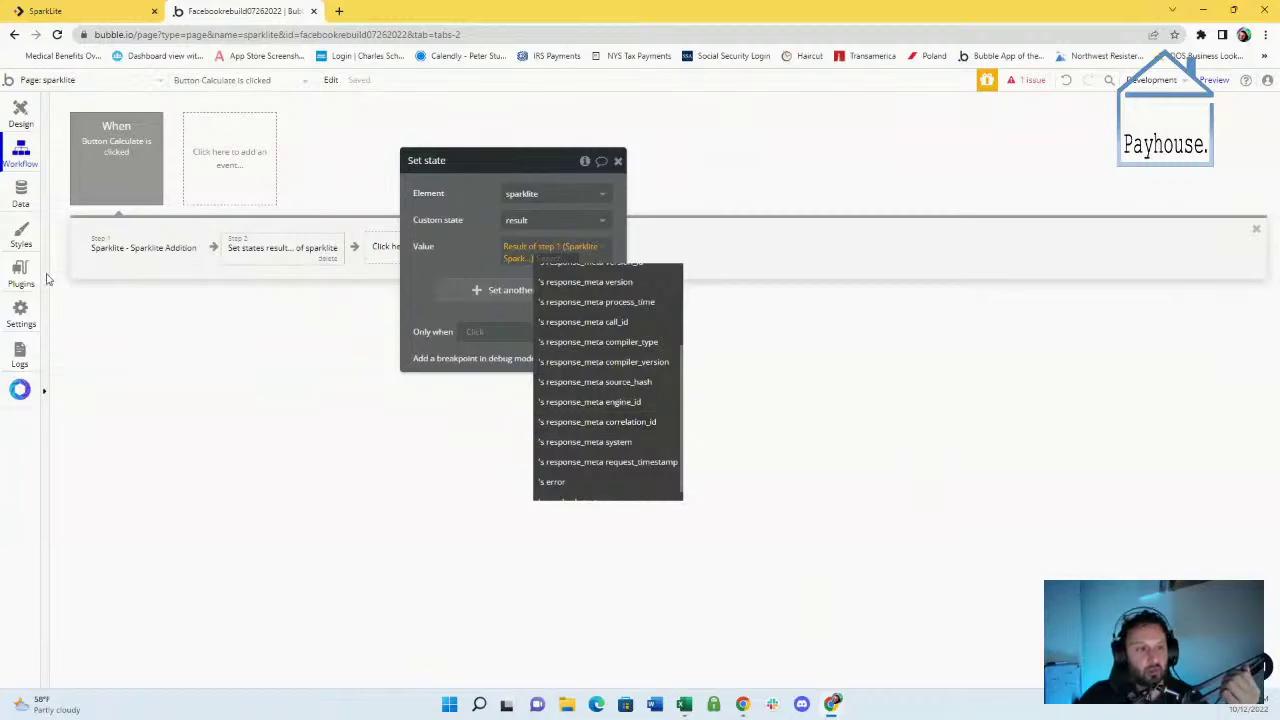
# Reinitialize the Sparklite Addition call in the API Connector, inspect its raw response, and save the value types
pyautogui.click(19, 318)
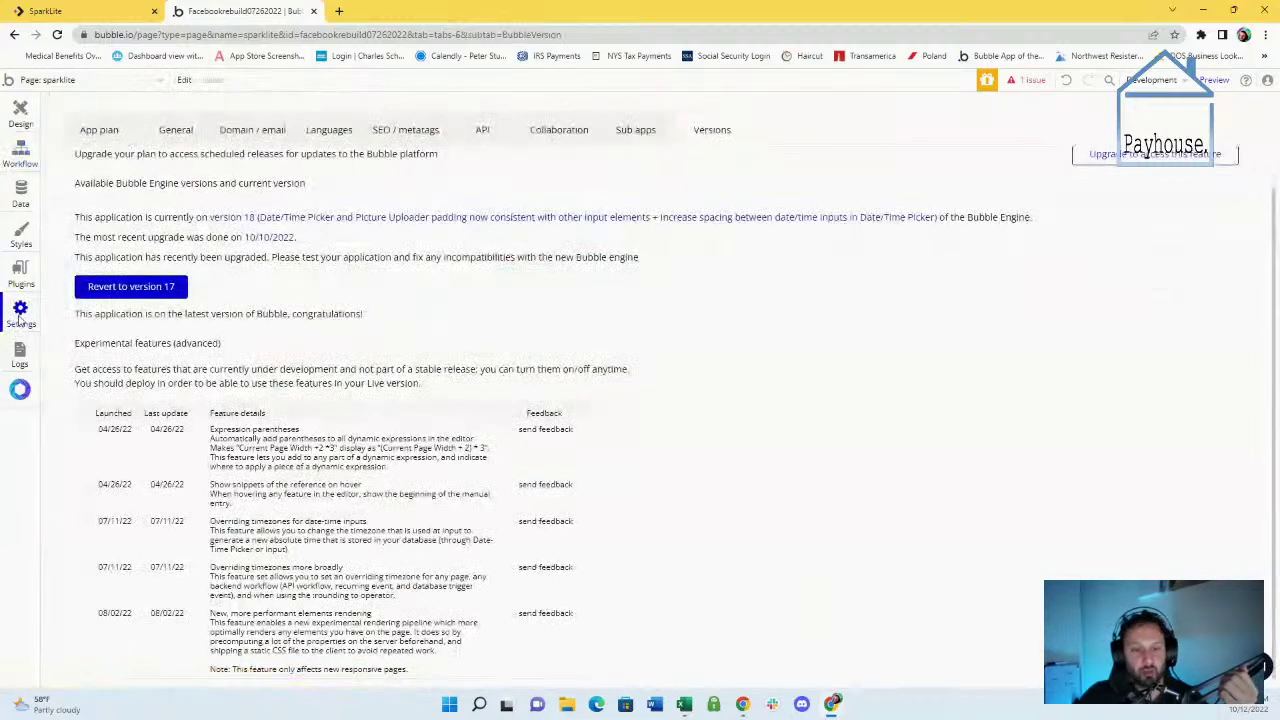
pyautogui.click(21, 283)
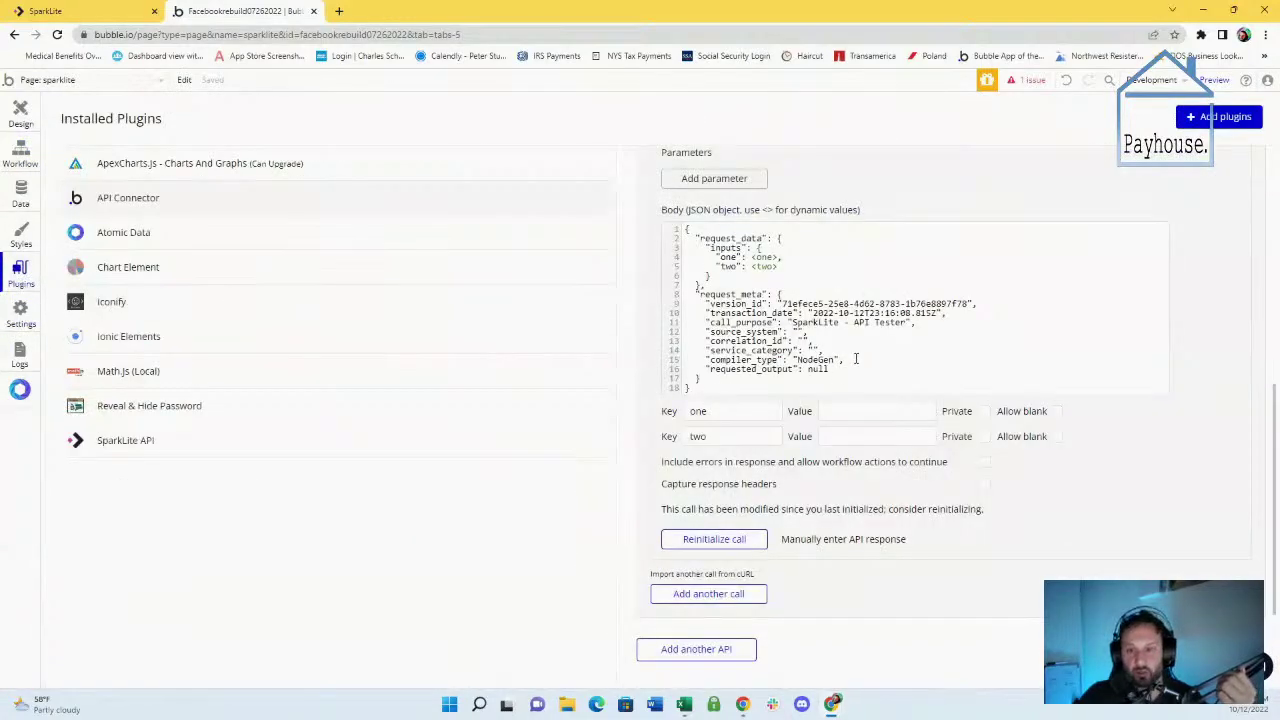
pyautogui.click(740, 543)
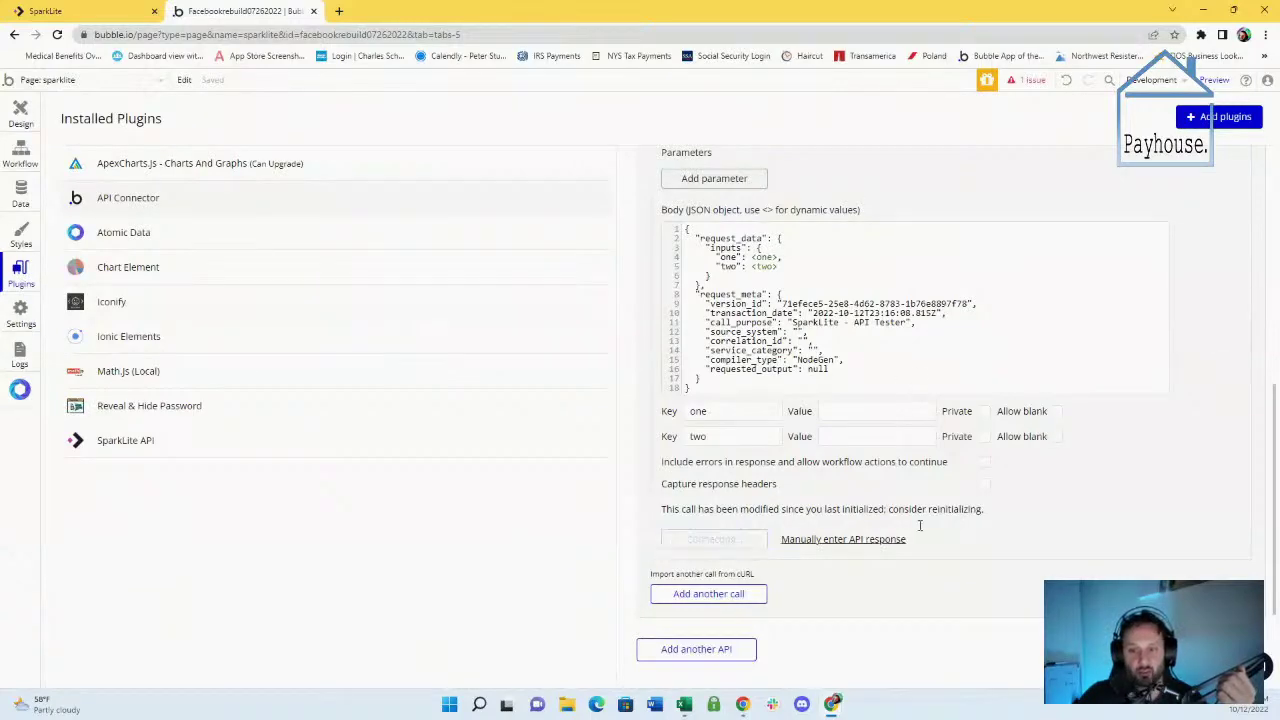
pyautogui.scroll(-4, 490, 400)
pyautogui.scroll(-1, 490, 400)
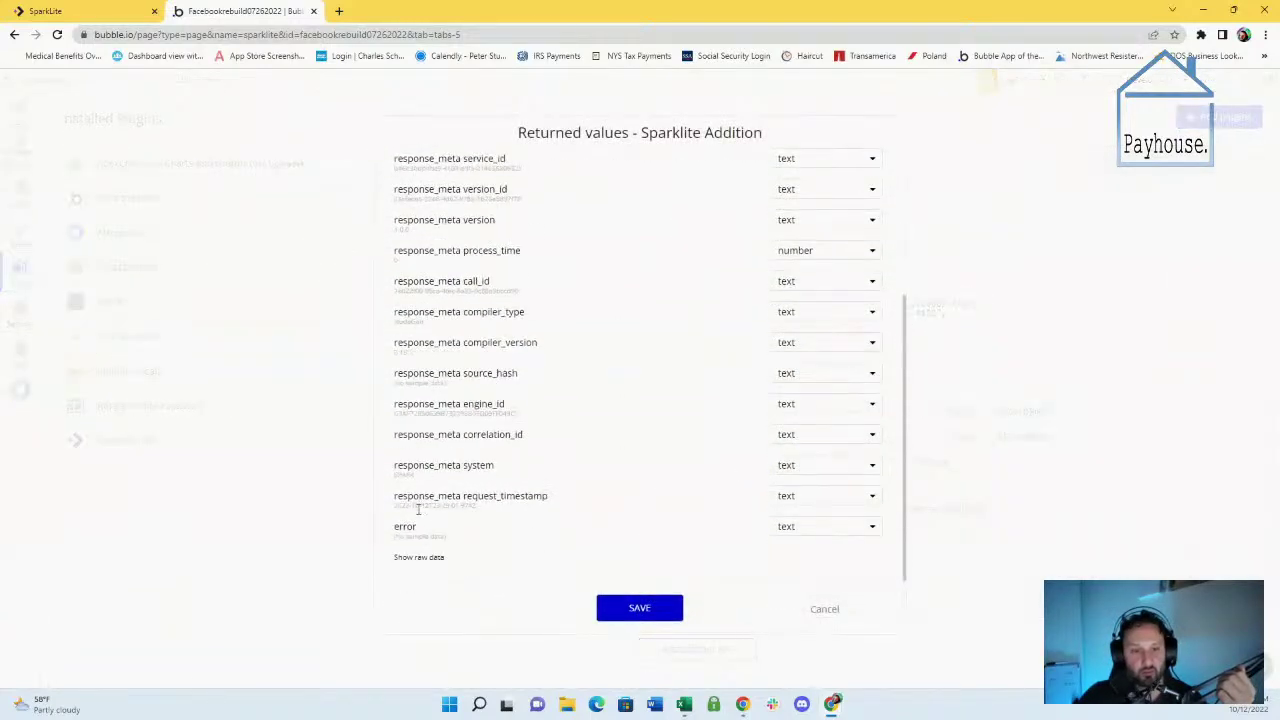
pyautogui.click(422, 557)
pyautogui.scroll(-3, 440, 530)
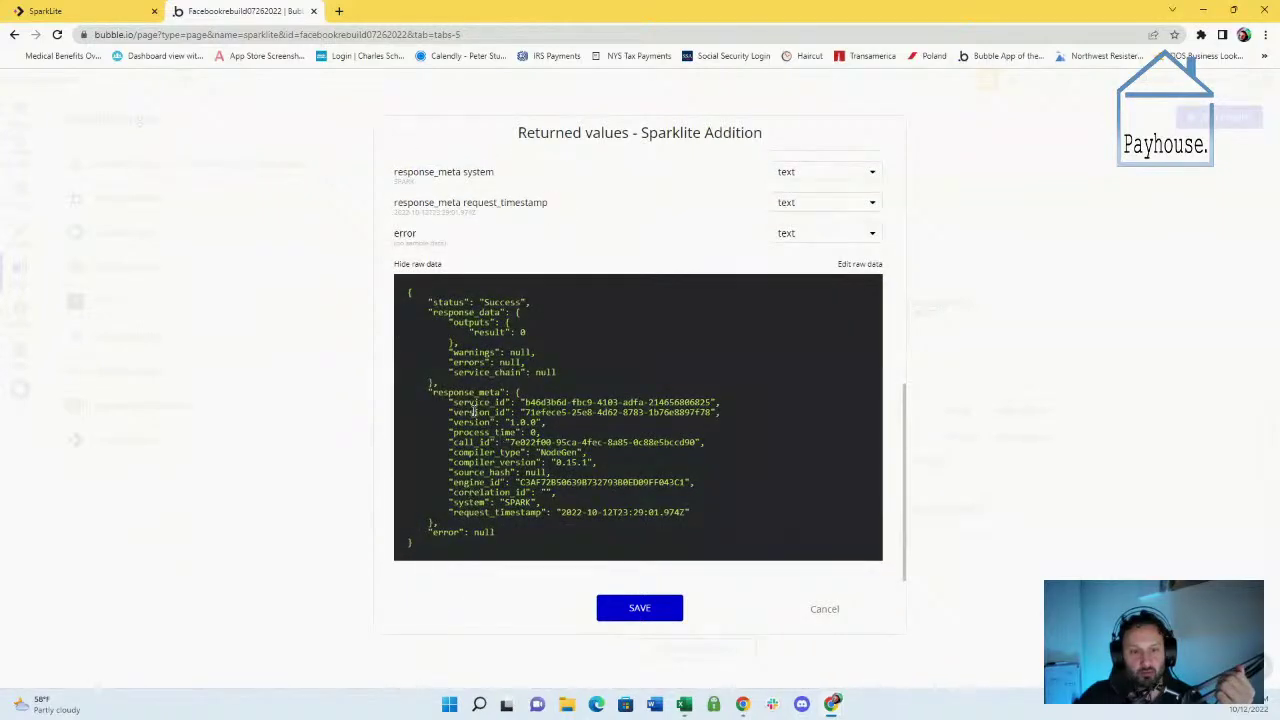
pyautogui.moveTo(457, 421); pyautogui.dragTo(578, 513)
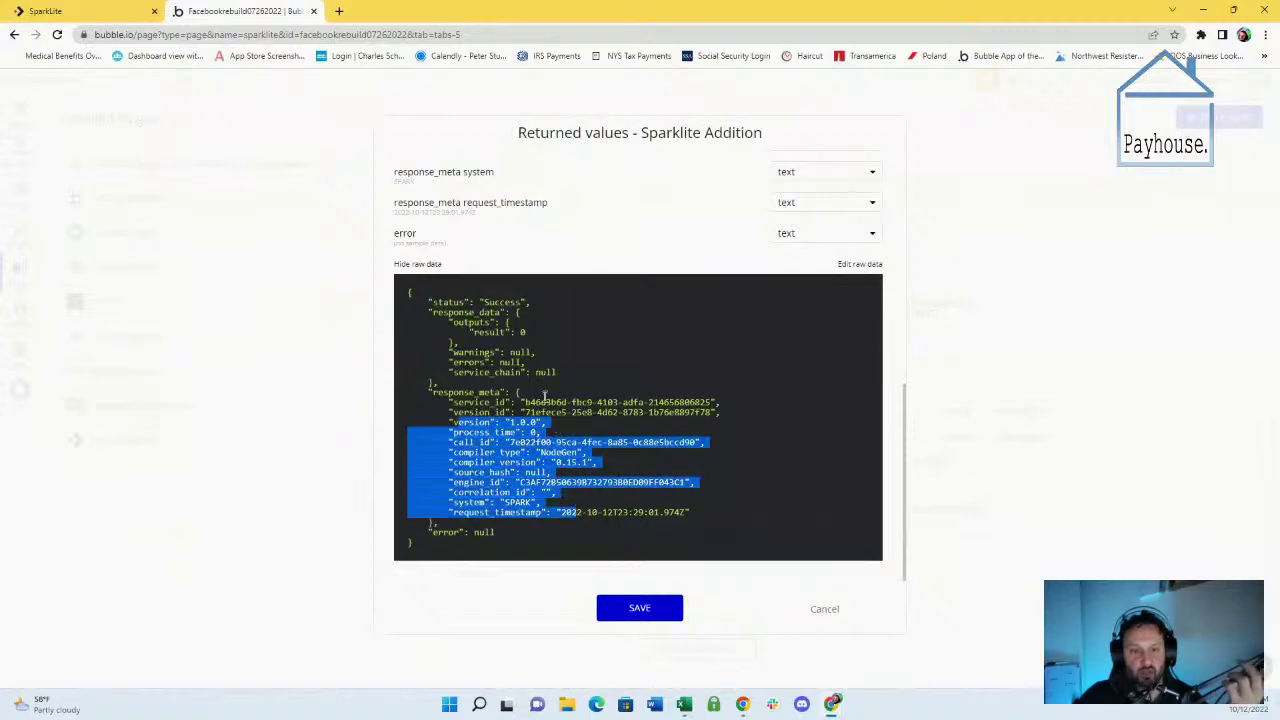
pyautogui.moveTo(540, 371); pyautogui.dragTo(463, 312)
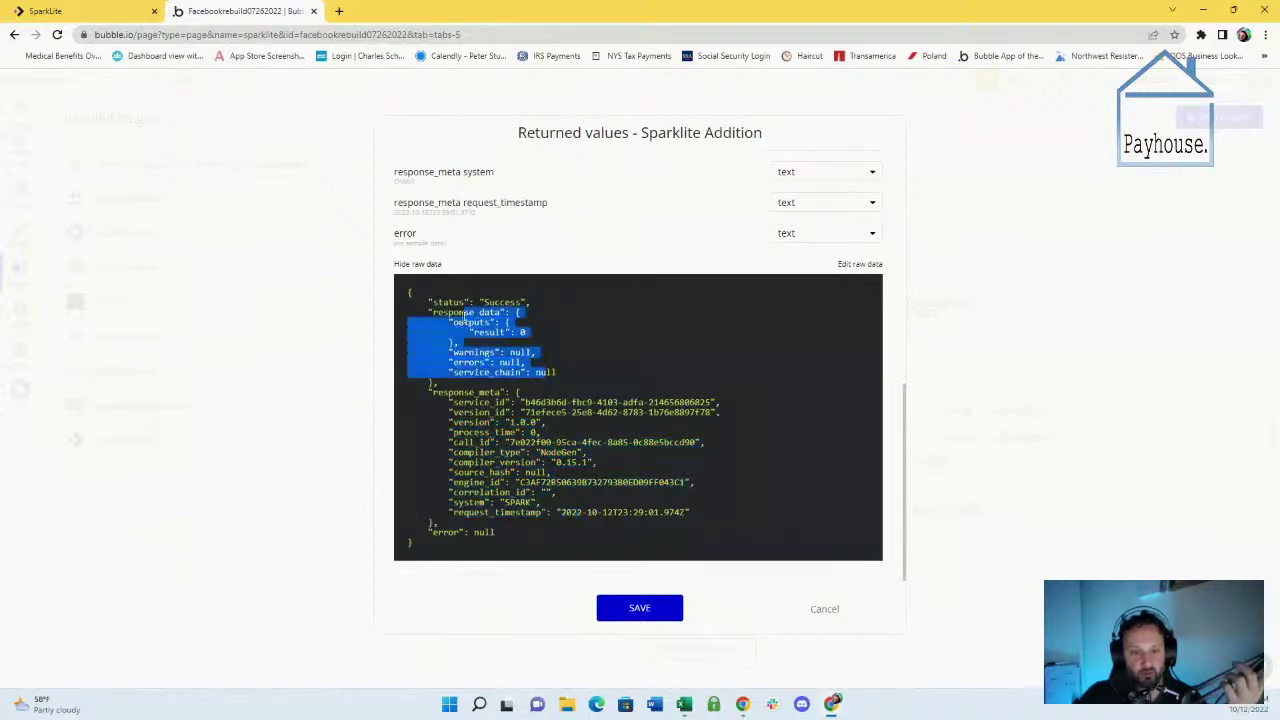
pyautogui.click(643, 611)
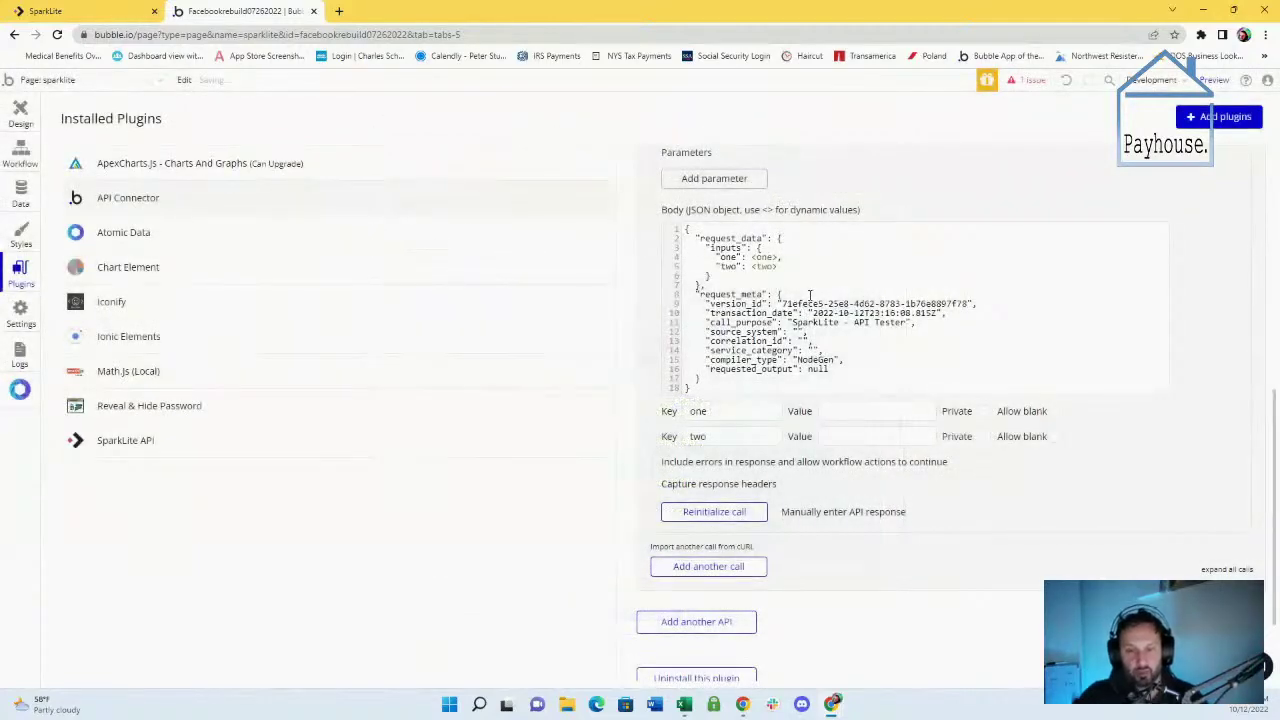
# Re-run the call with test inputs 4 and 5, confirm it returns 9, and save it
pyautogui.click(765, 258)
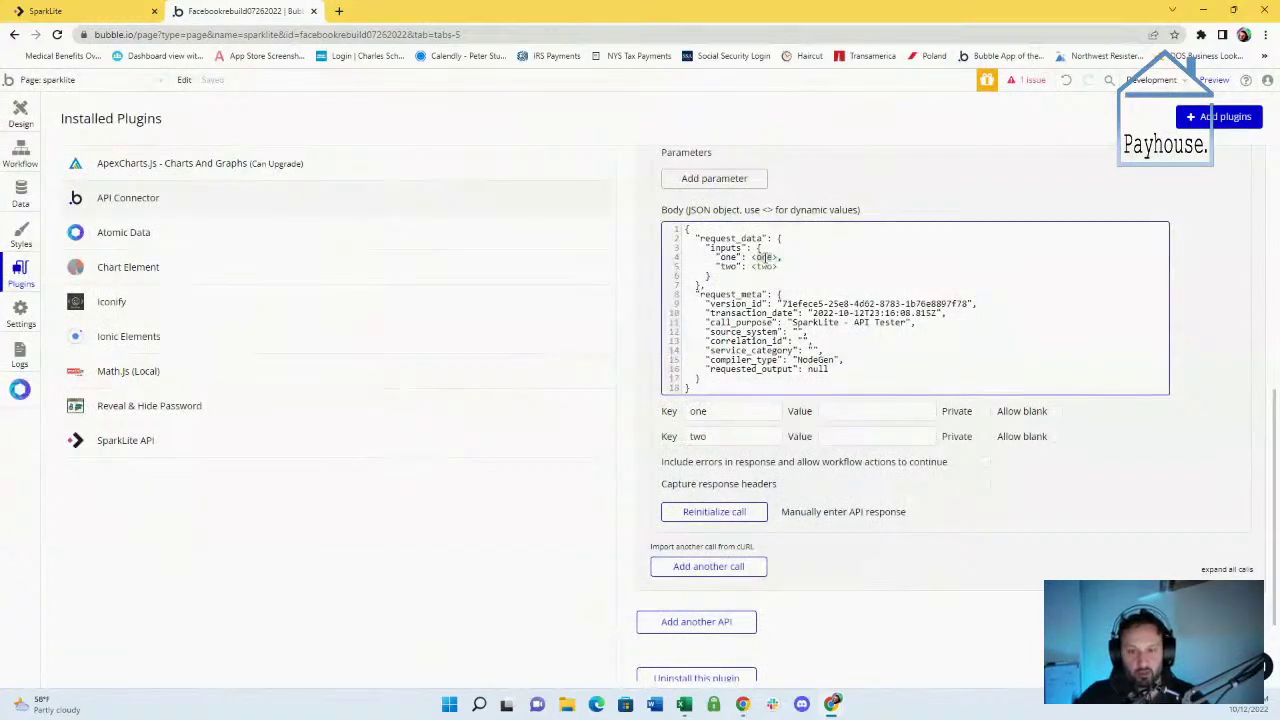
pyautogui.click(831, 412)
pyautogui.click(878, 436)
pyautogui.write('5')
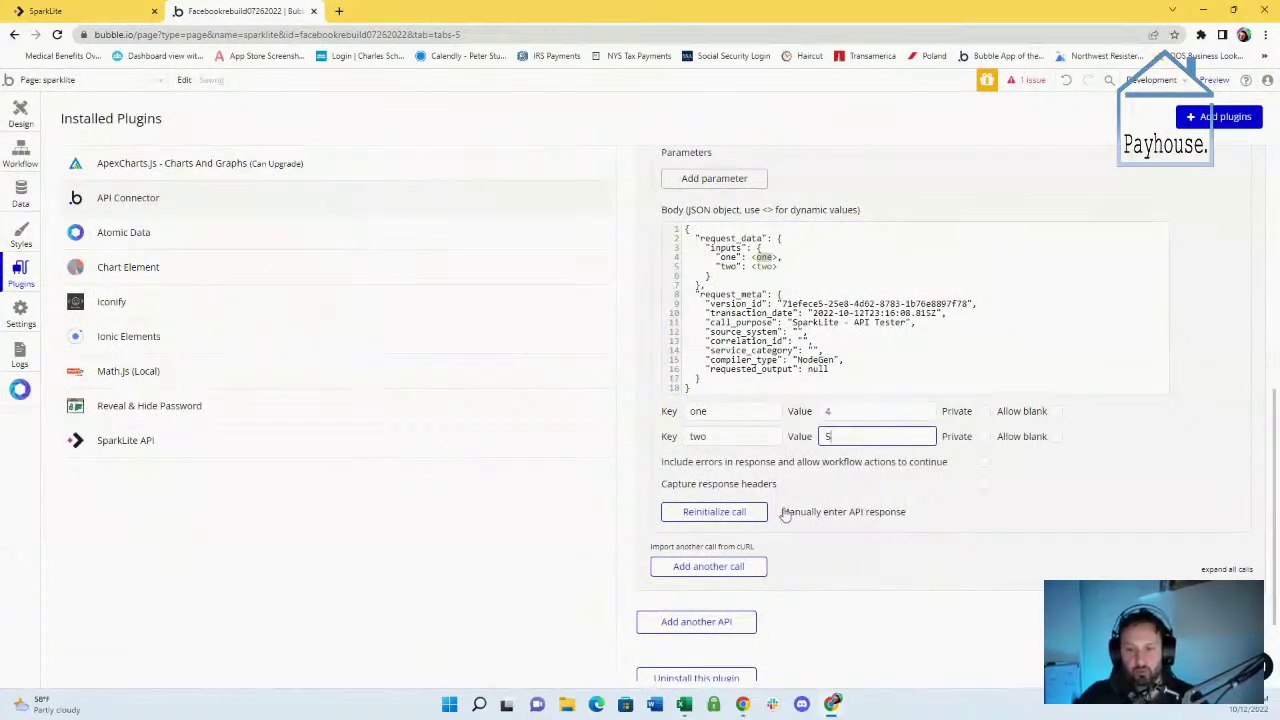
pyautogui.click(714, 511)
pyautogui.scroll(-3, 548, 457)
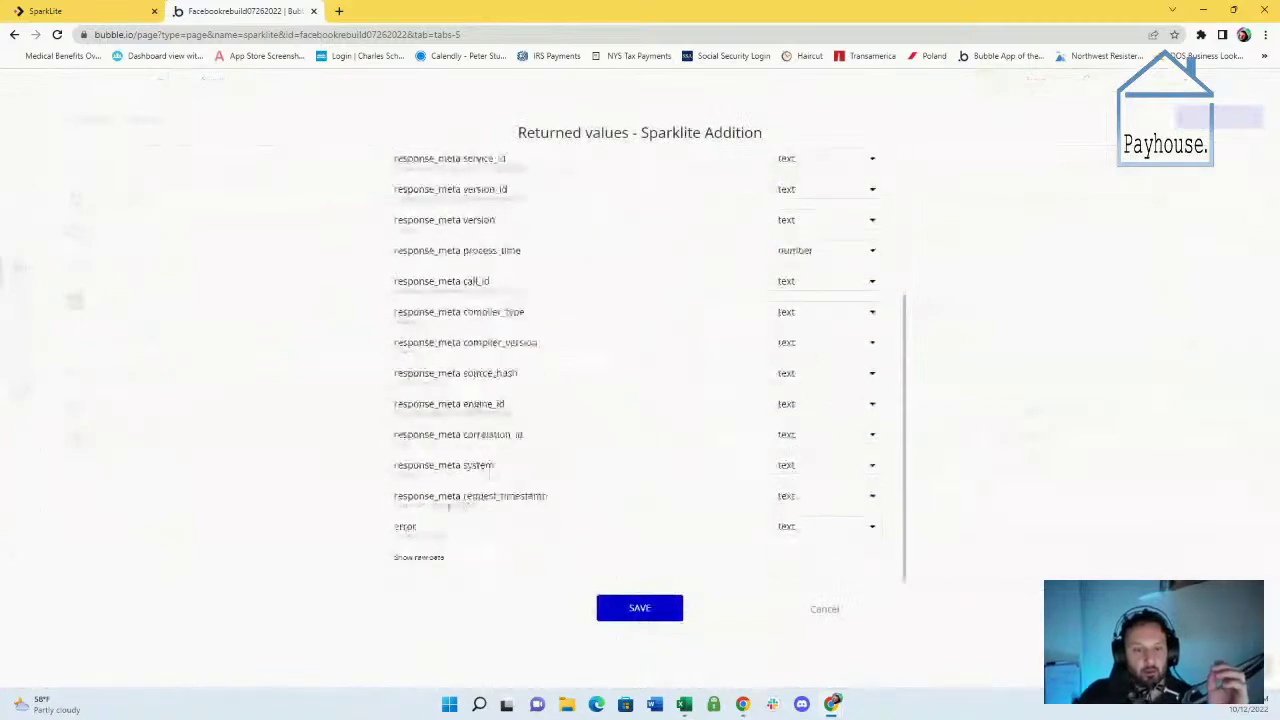
pyautogui.click(420, 556)
pyautogui.scroll(-3, 526, 528)
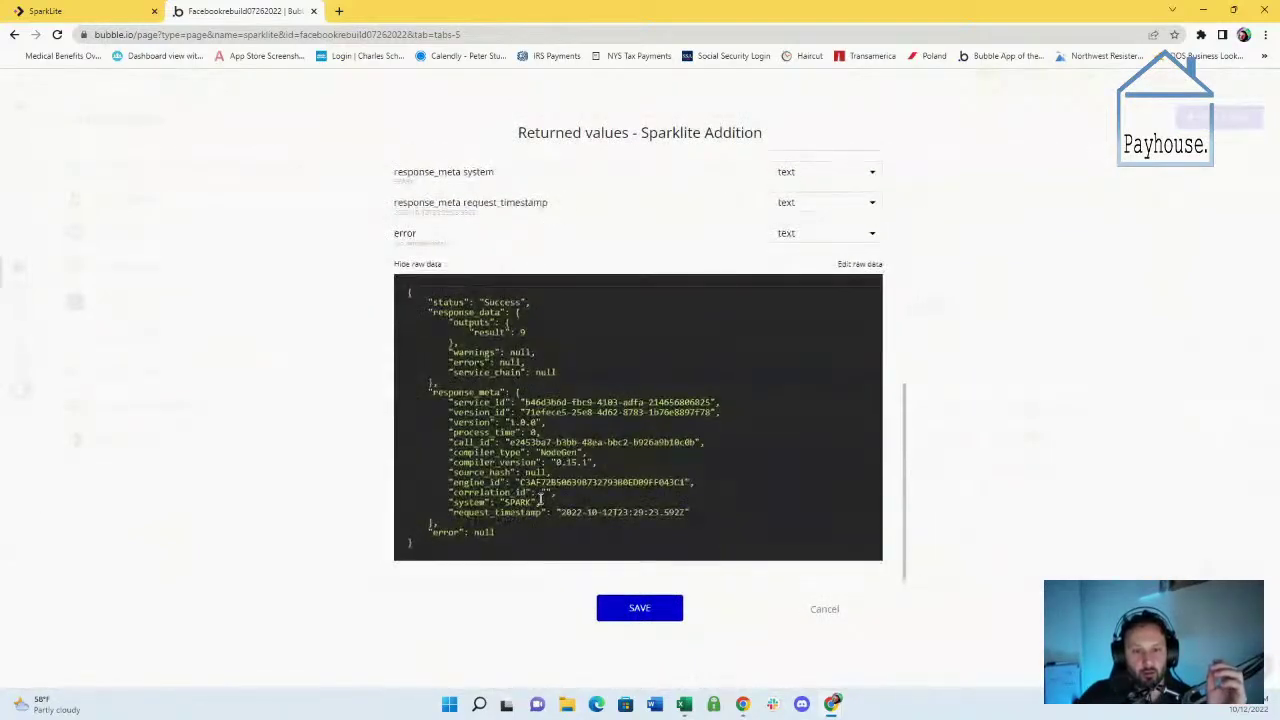
pyautogui.click(651, 612)
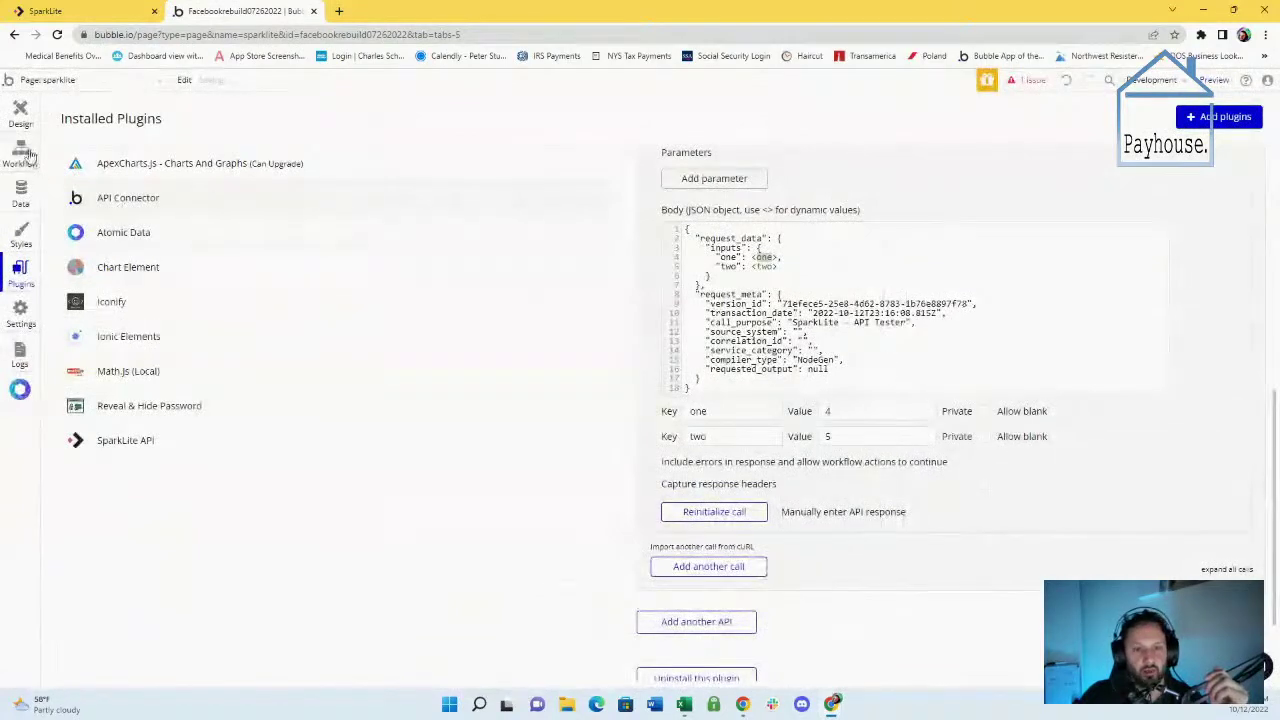
pyautogui.click(20, 155)
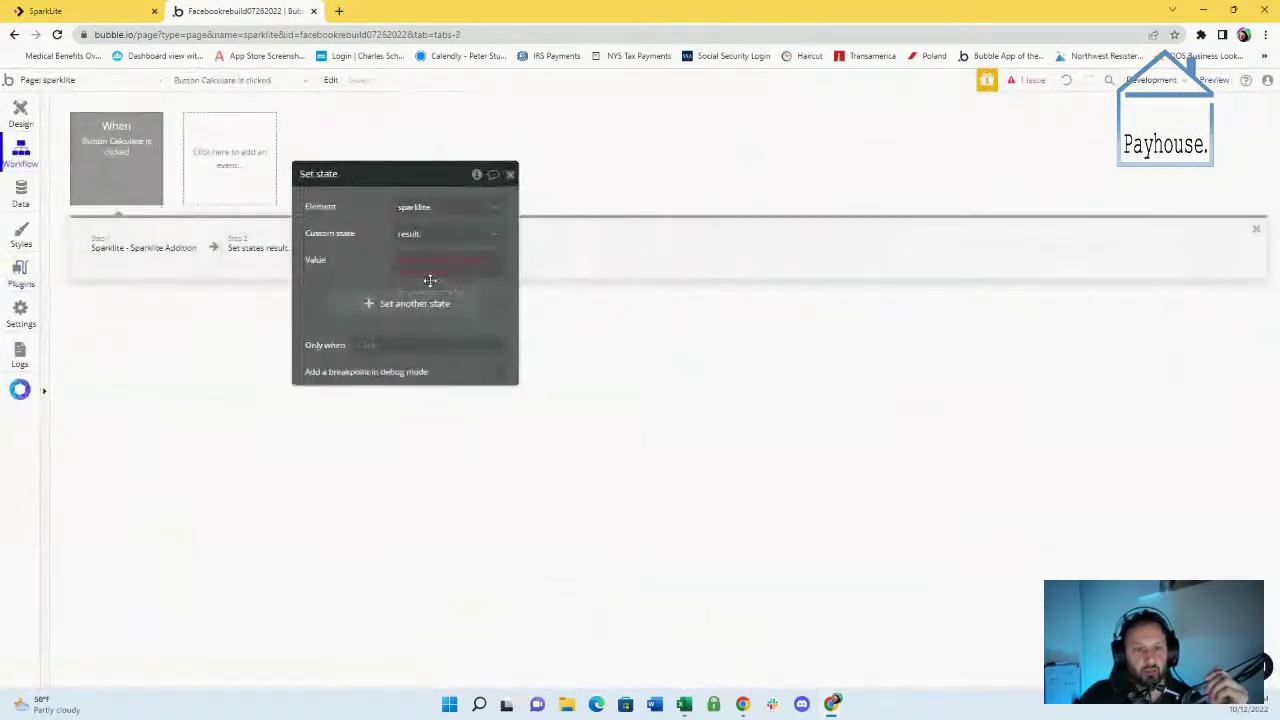
# Set the state's value to step 1's response_data outputs, then preview adding 5 and 6 to get 11
pyautogui.click(437, 281)
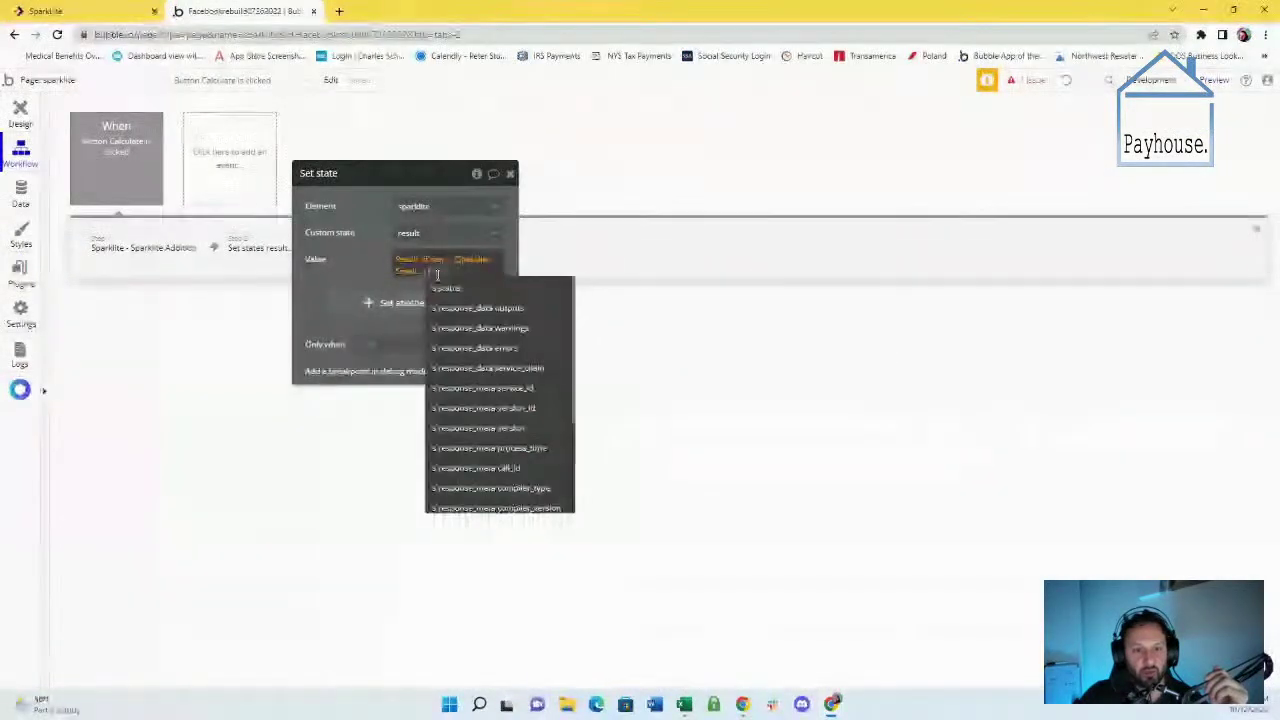
pyautogui.click(498, 308)
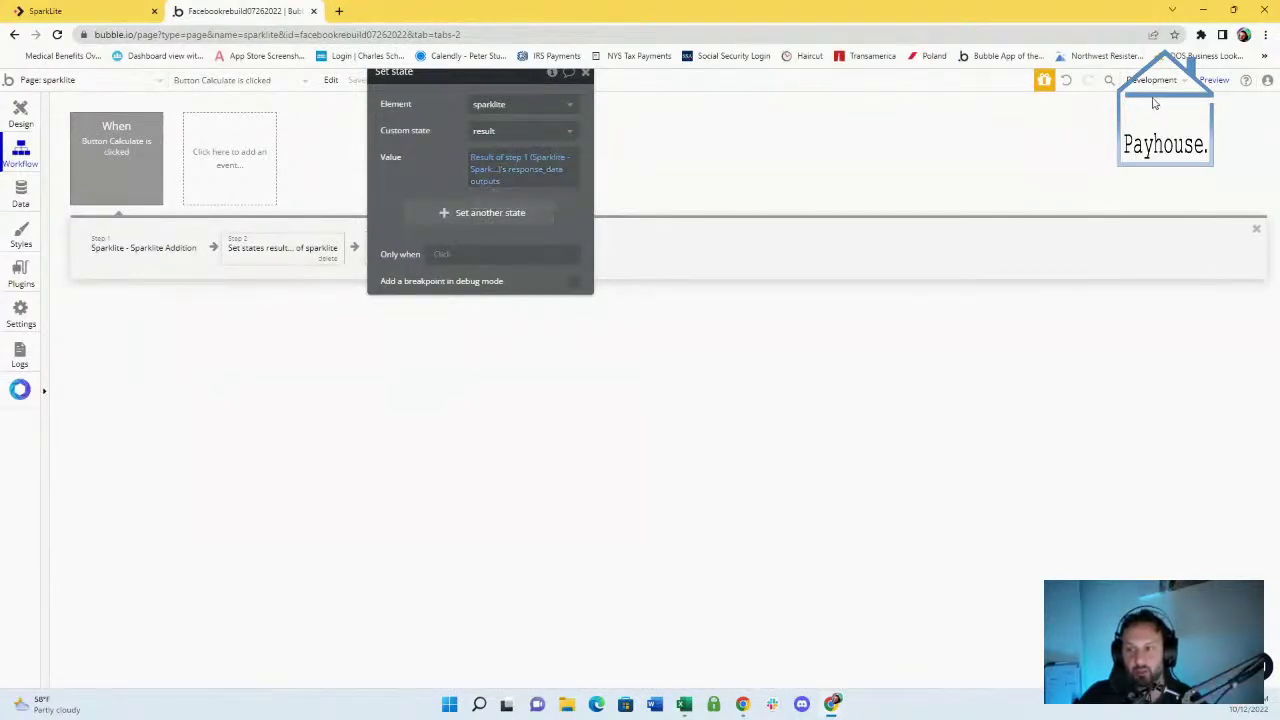
pyautogui.click(1214, 80)
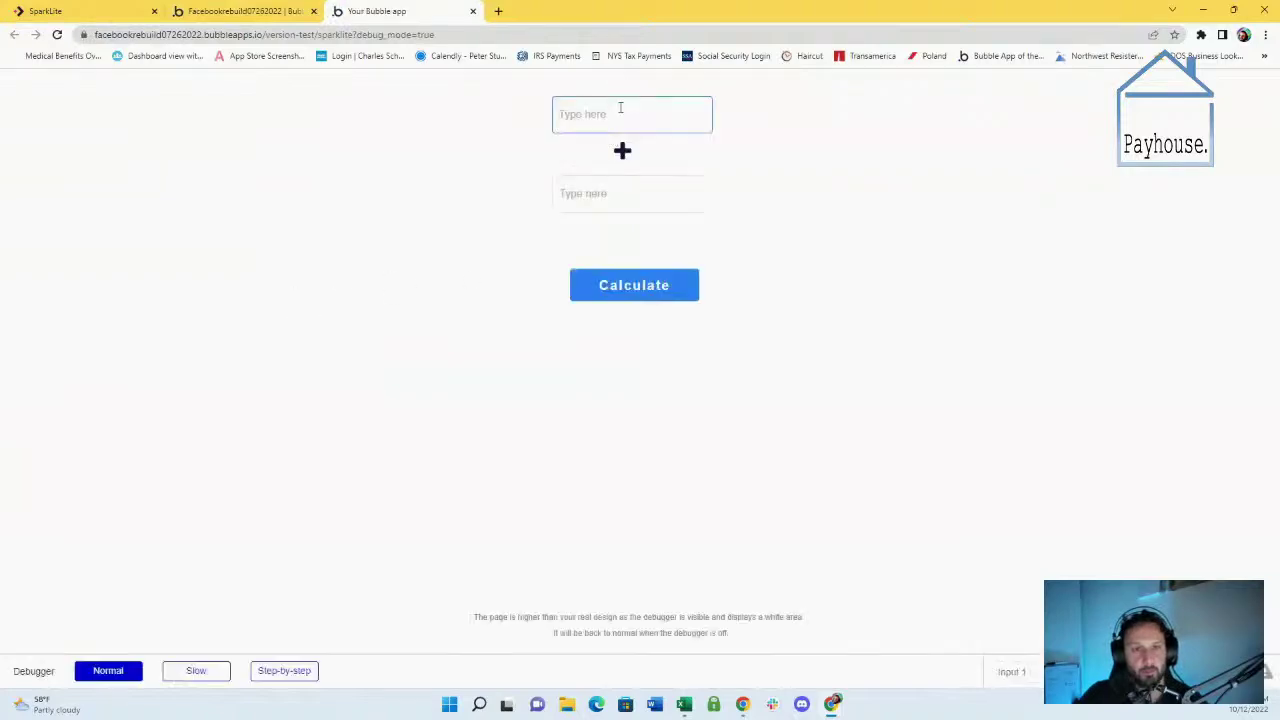
pyautogui.write('5')
pyautogui.press('Tab')
pyautogui.write('6')
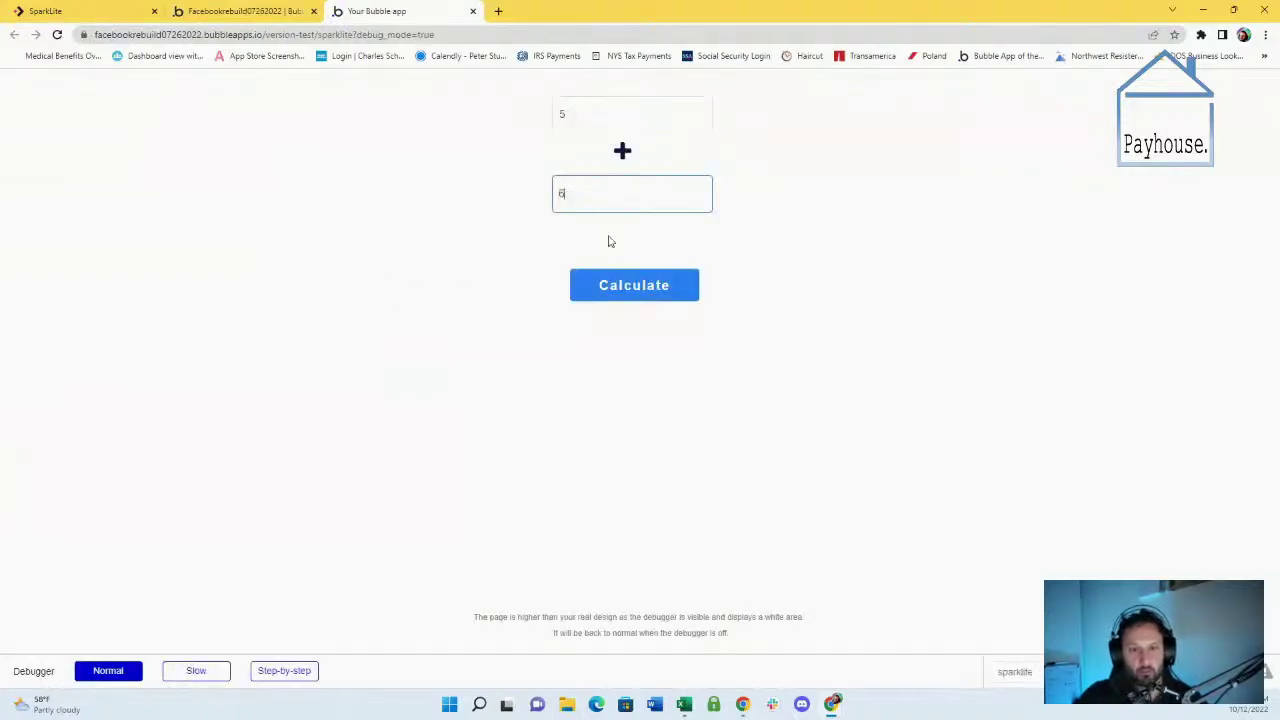
pyautogui.click(632, 292)
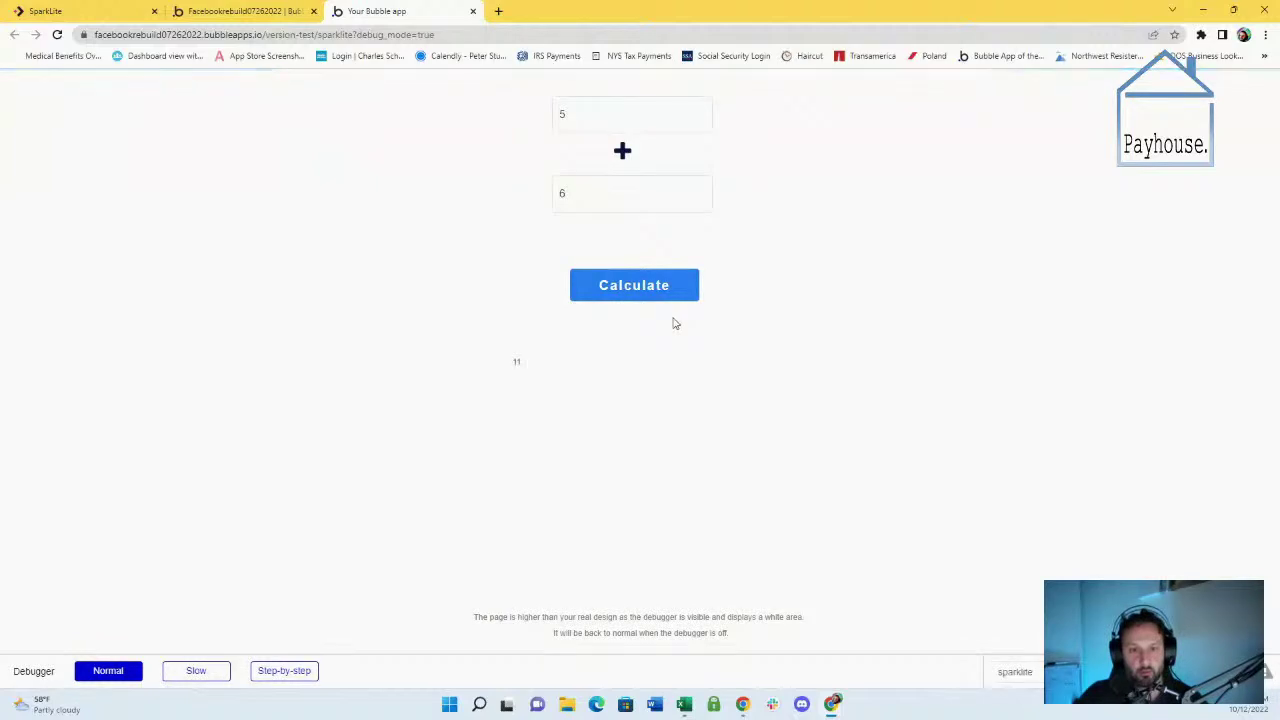
pyautogui.click(210, 11)
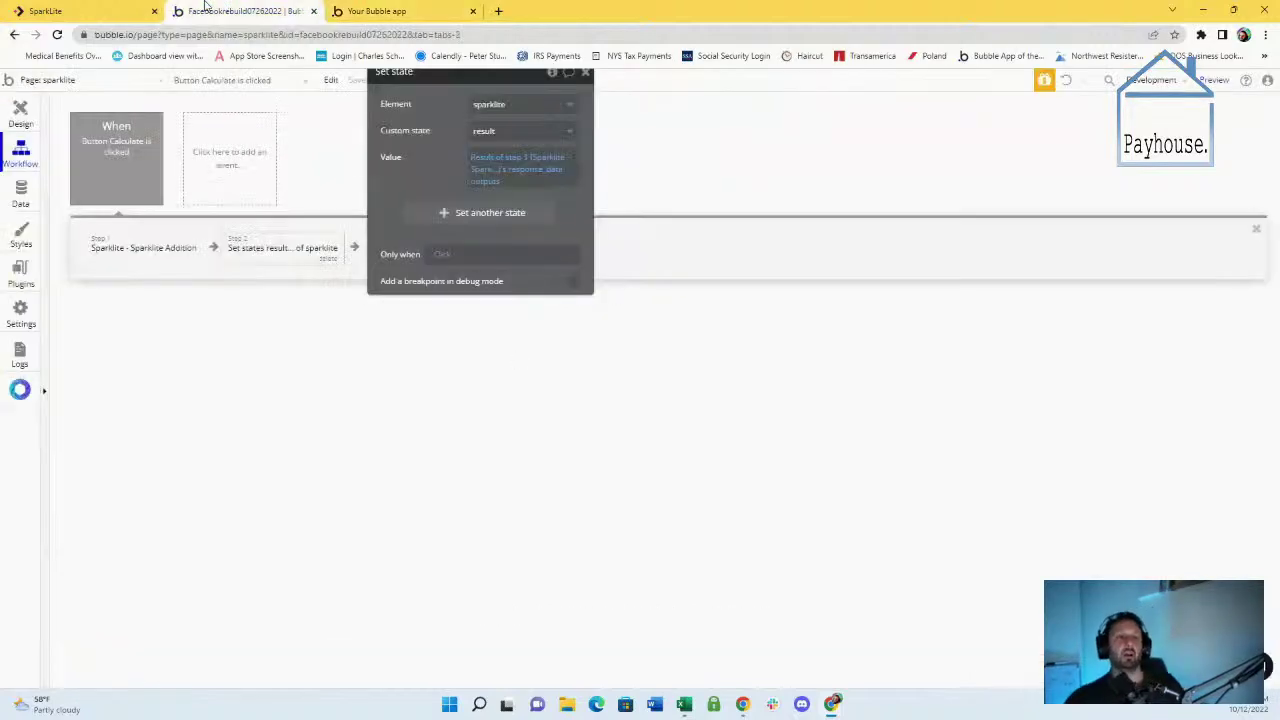
pyautogui.click(45, 11)
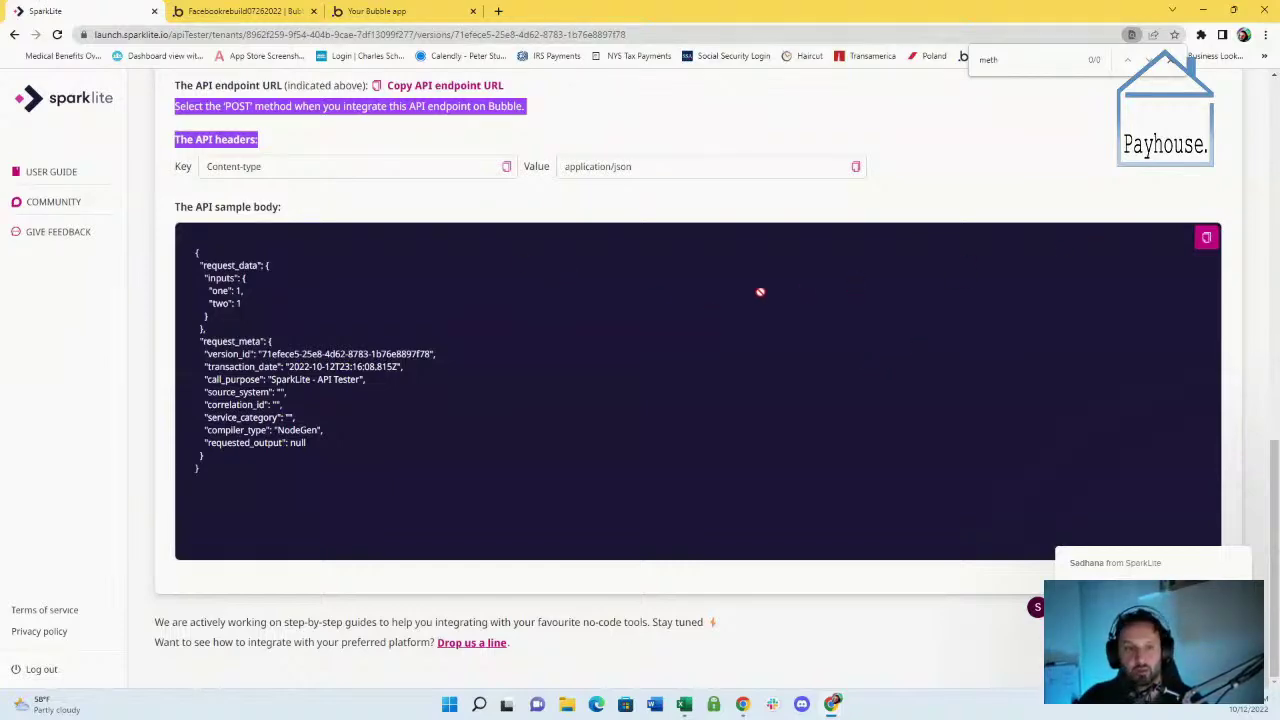
# Review SparkLite's Test your API and Bubble integration sections, then bring up the SparkLite user guide
pyautogui.scroll(2, 468, 375)
pyautogui.scroll(2, 468, 375)
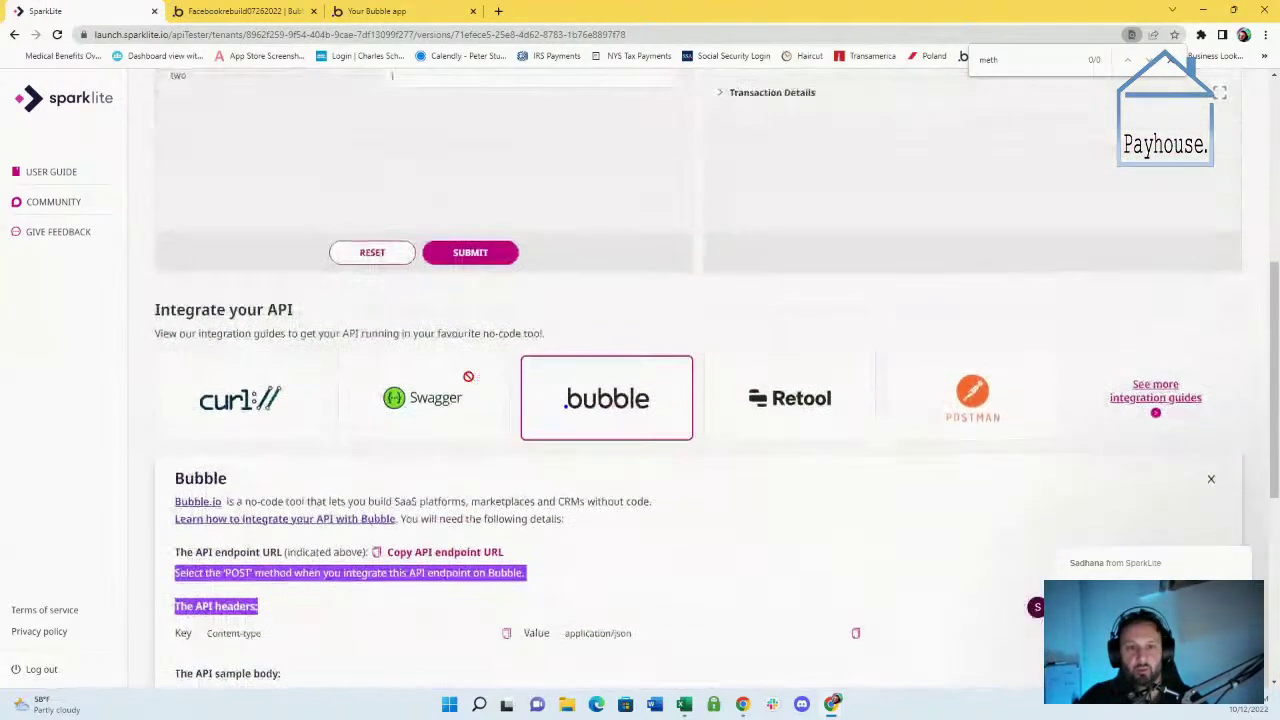
pyautogui.scroll(4, 468, 375)
pyautogui.scroll(2, 468, 375)
pyautogui.scroll(-2, 468, 375)
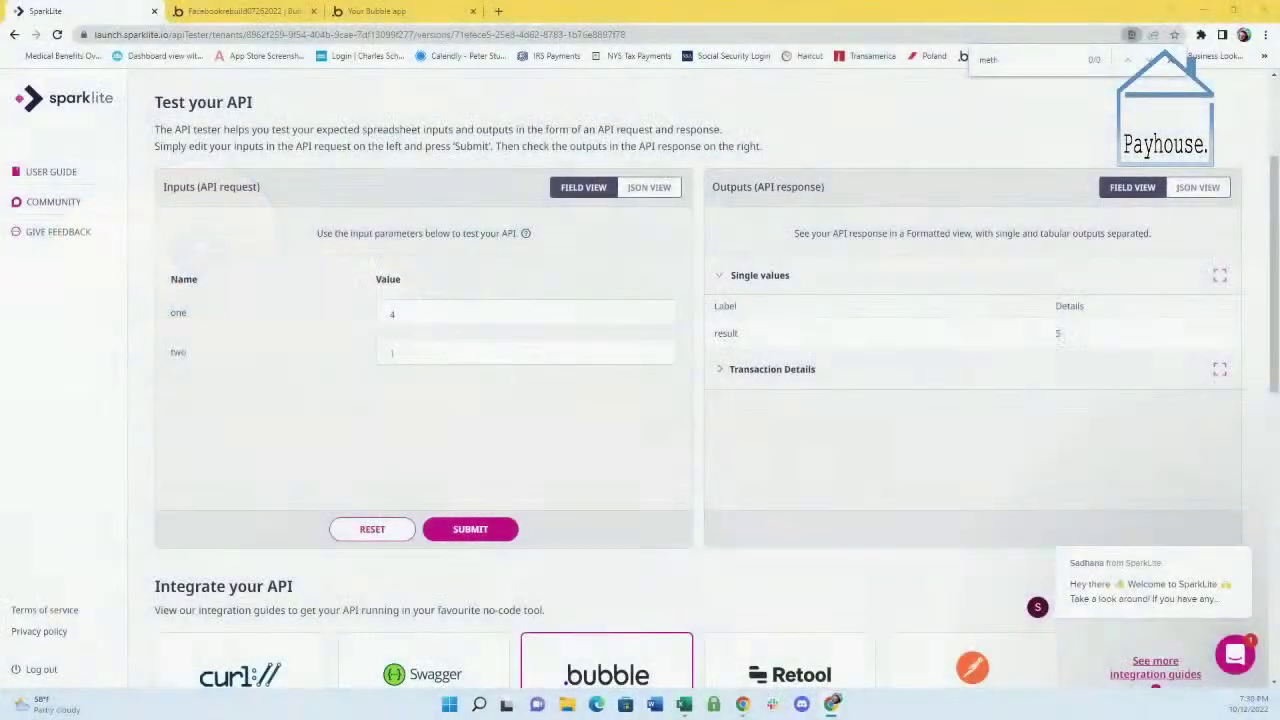
pyautogui.scroll(2, 543, 408)
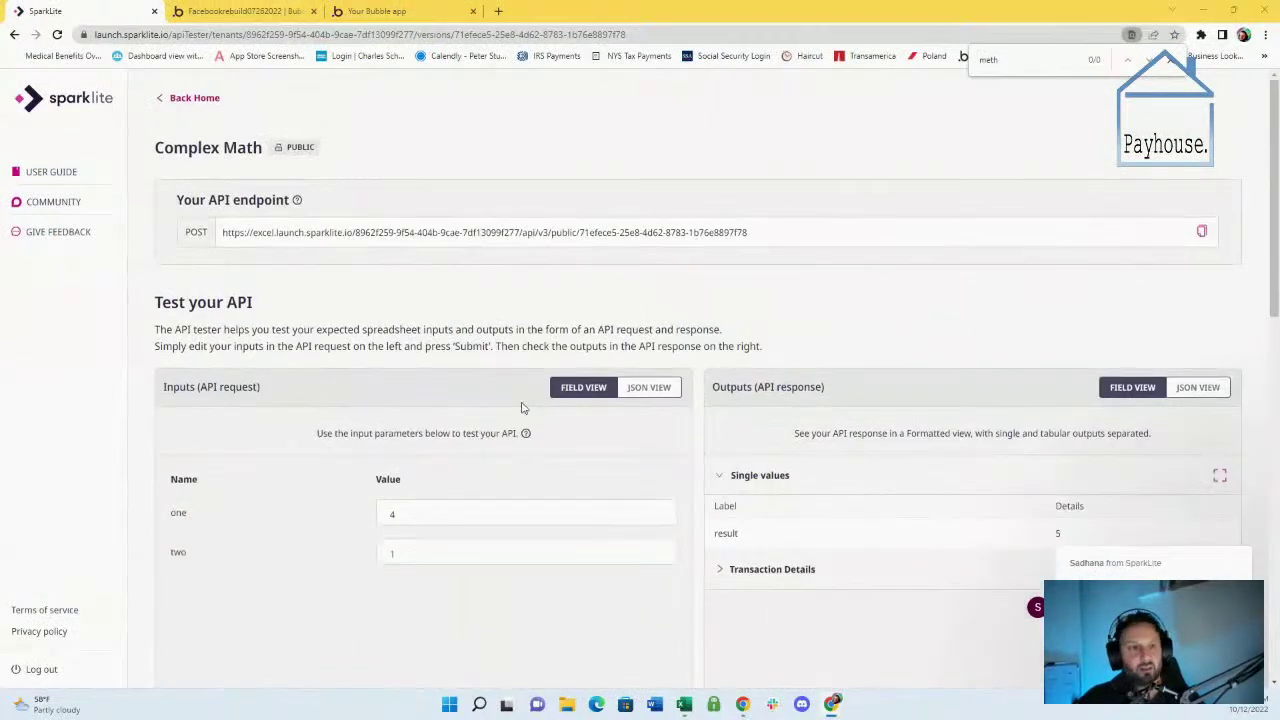
pyautogui.click(50, 171)
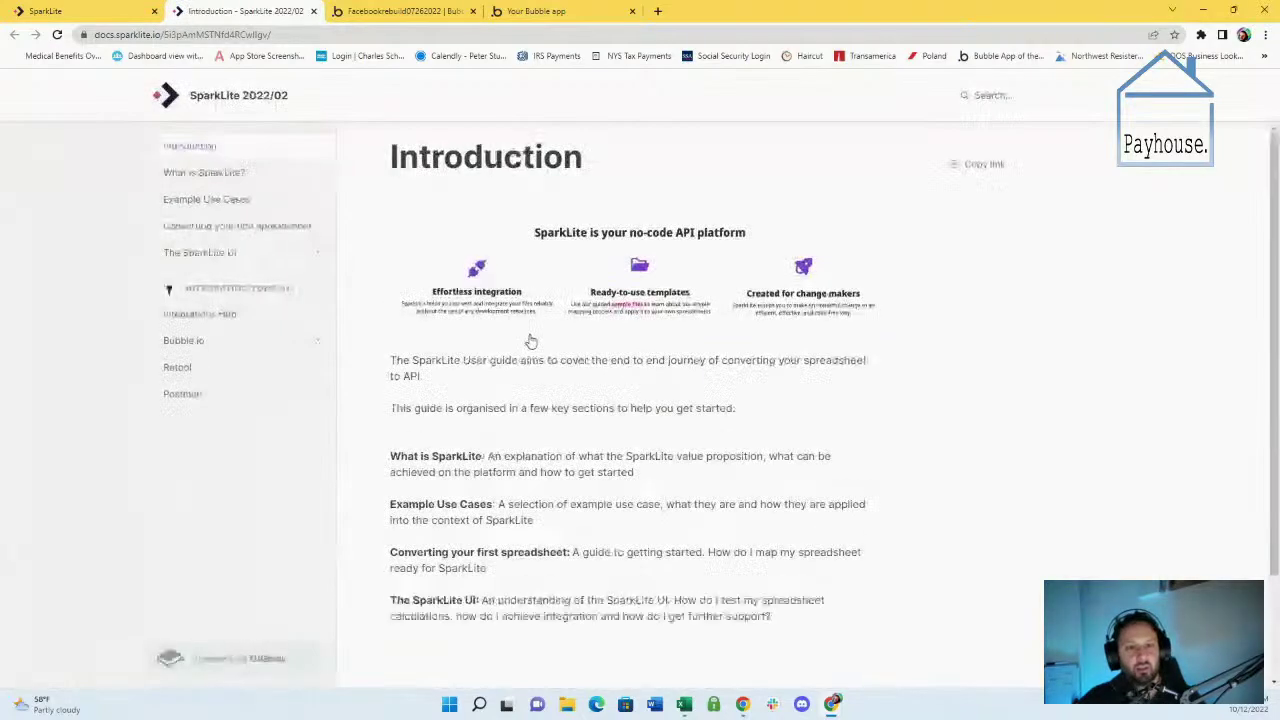
# Read the user guide's Introduction page, then bring up the Complex Math workbook in Excel
pyautogui.scroll(-2, 495, 240)
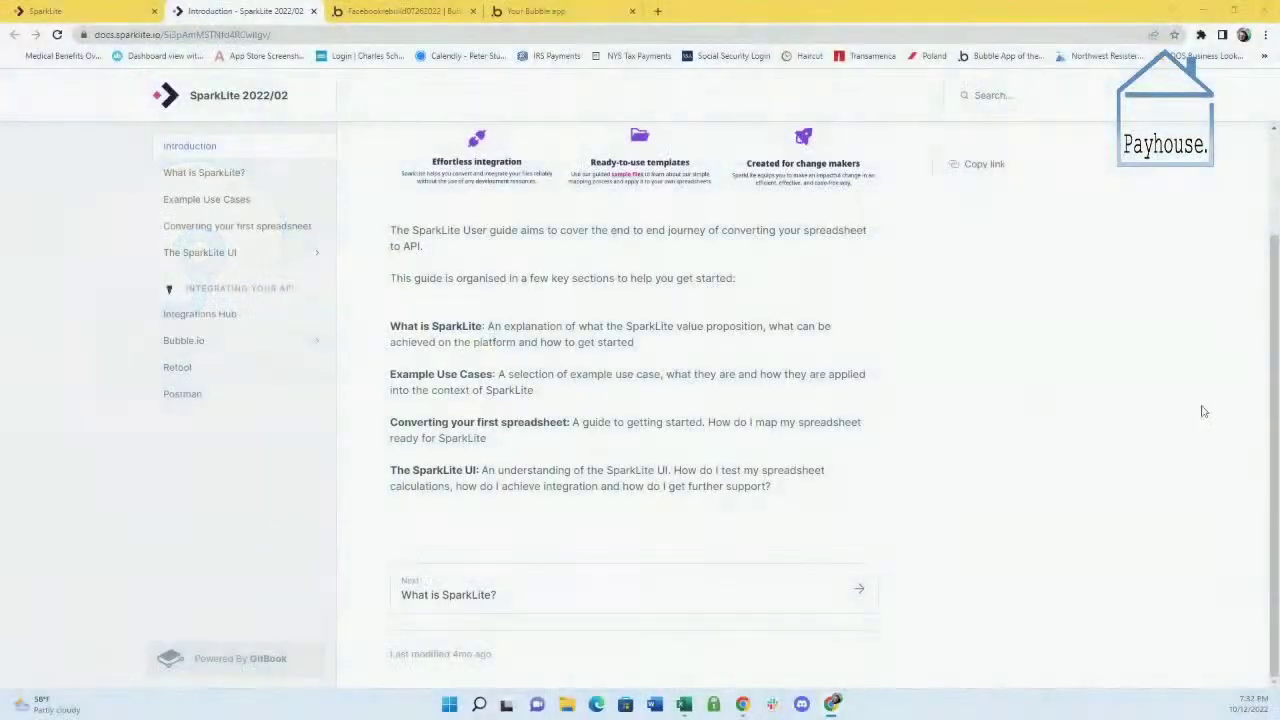
pyautogui.click(684, 704)
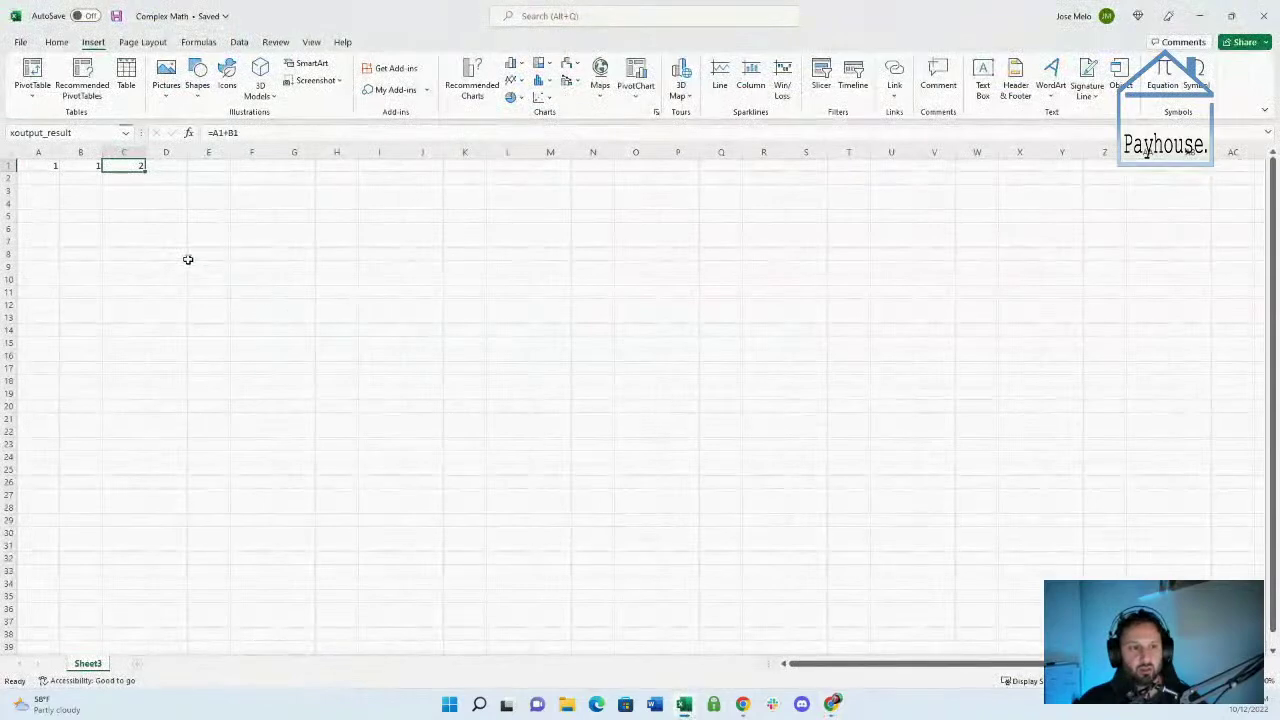
# Add a new blank sheet, Sheet4, to the Complex Math workbook
pyautogui.click(208, 305)
pyautogui.click(166, 228)
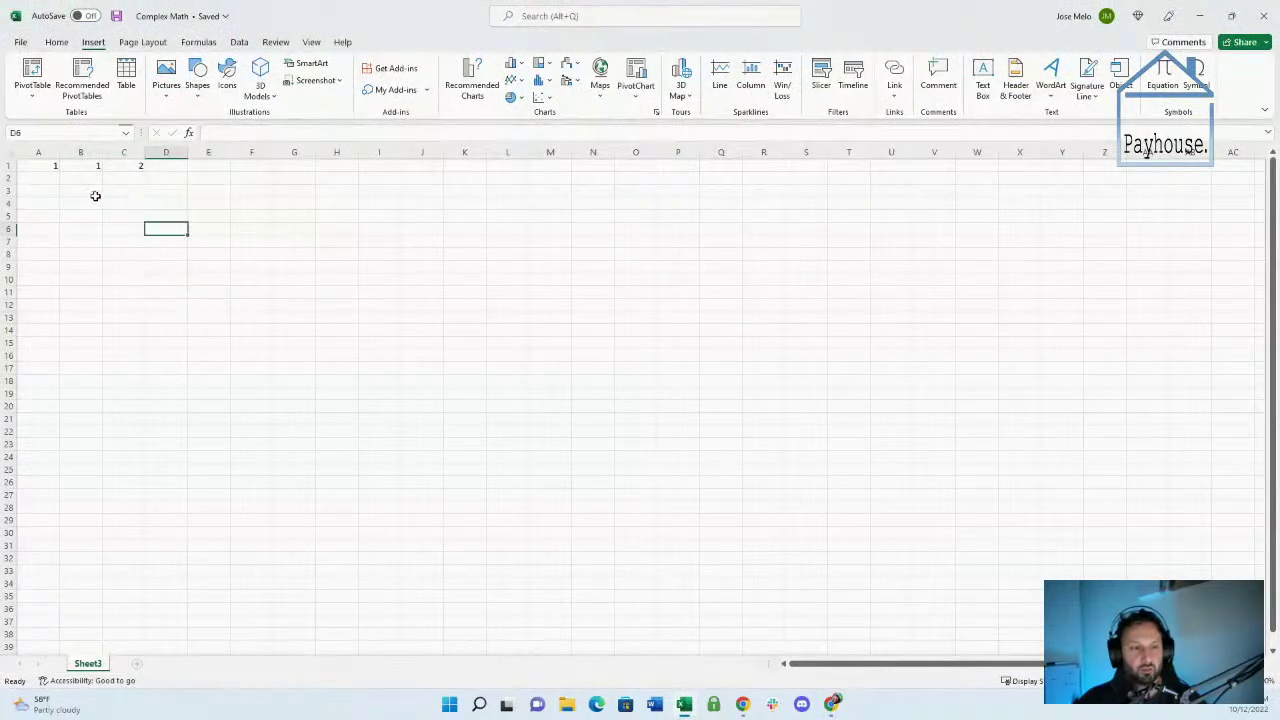
pyautogui.click(82, 190)
pyautogui.click(137, 664)
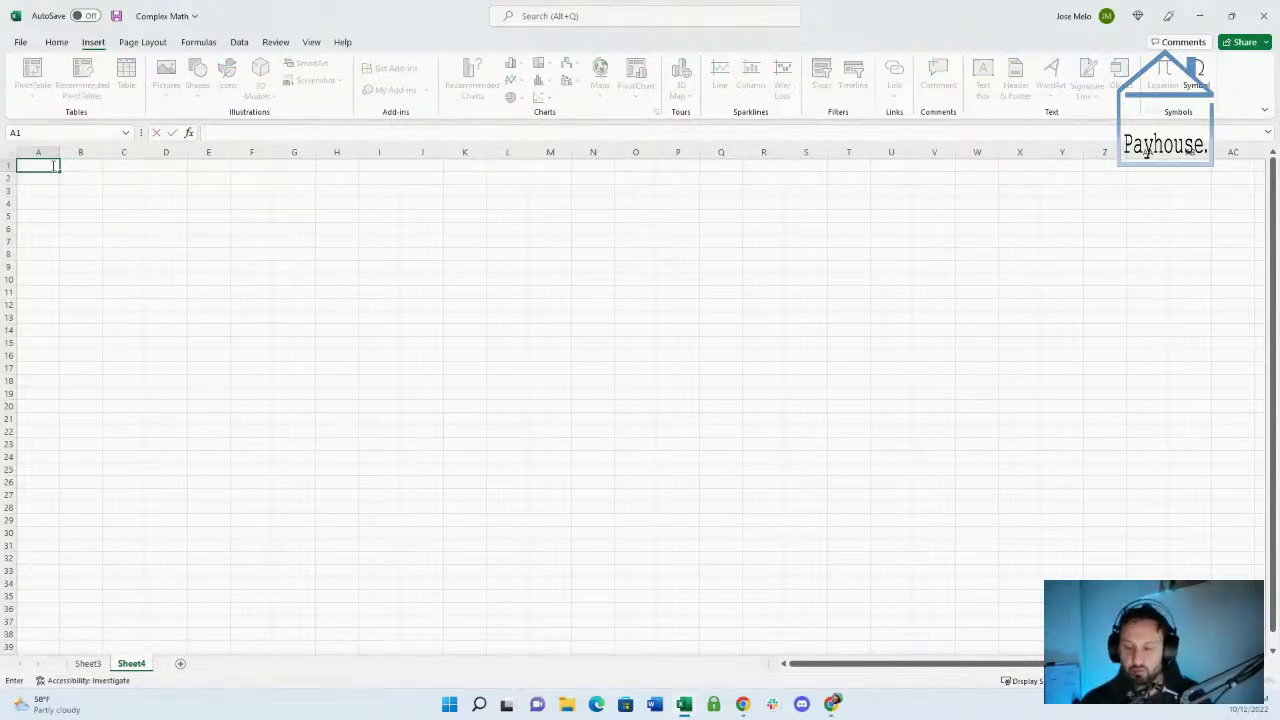
pyautogui.write('25')
# Enter 25 in each of cells A1, B1, C1 and D1
pyautogui.hotkey('ctrl', 'Return')
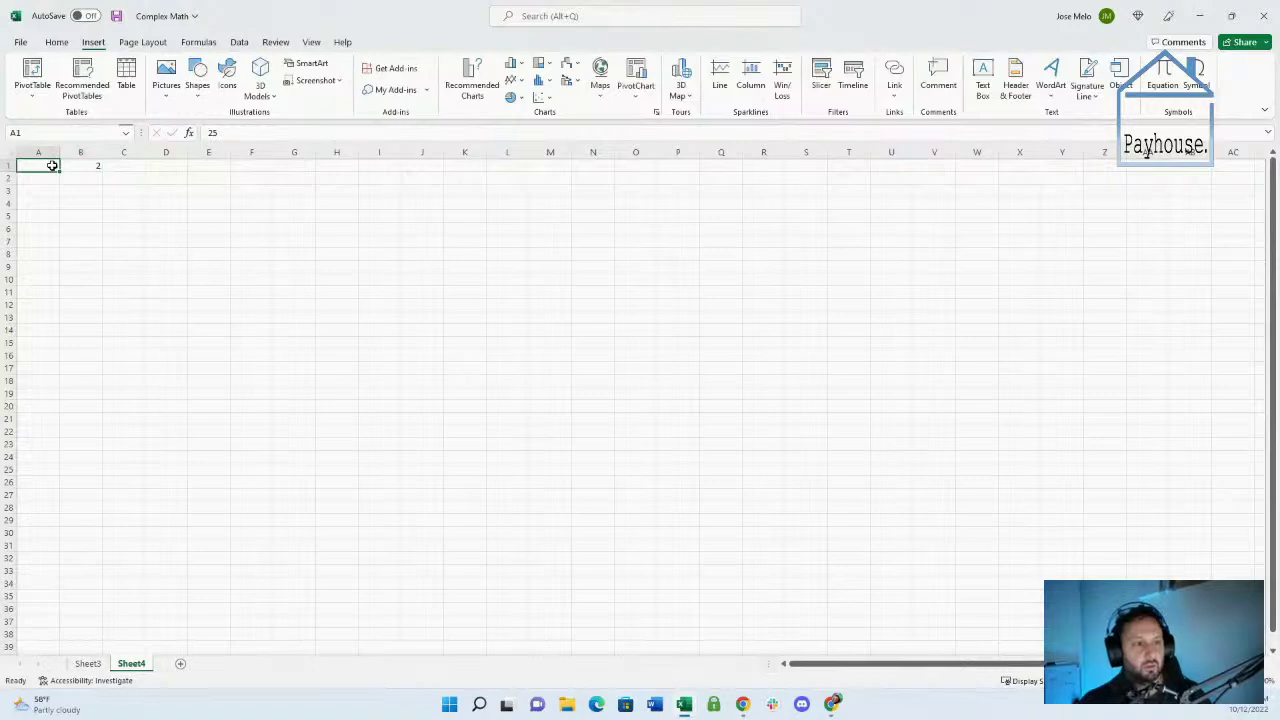
pyautogui.press('Right')
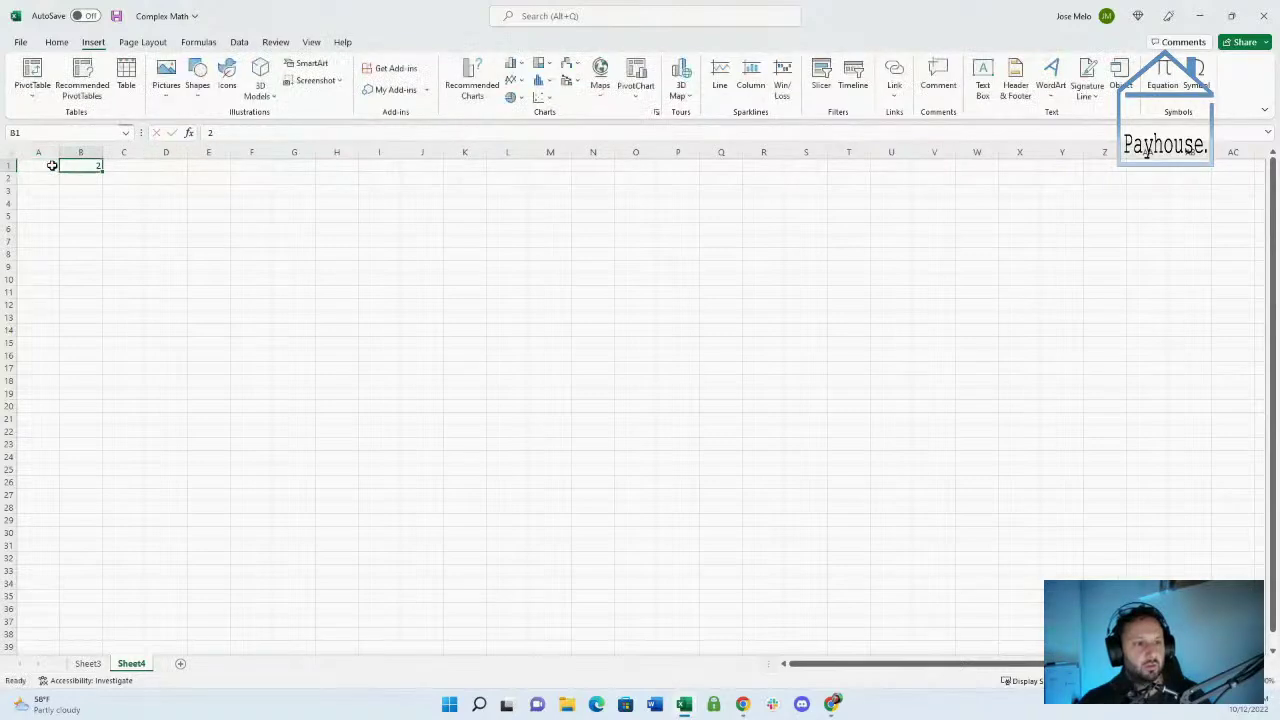
pyautogui.write('5')
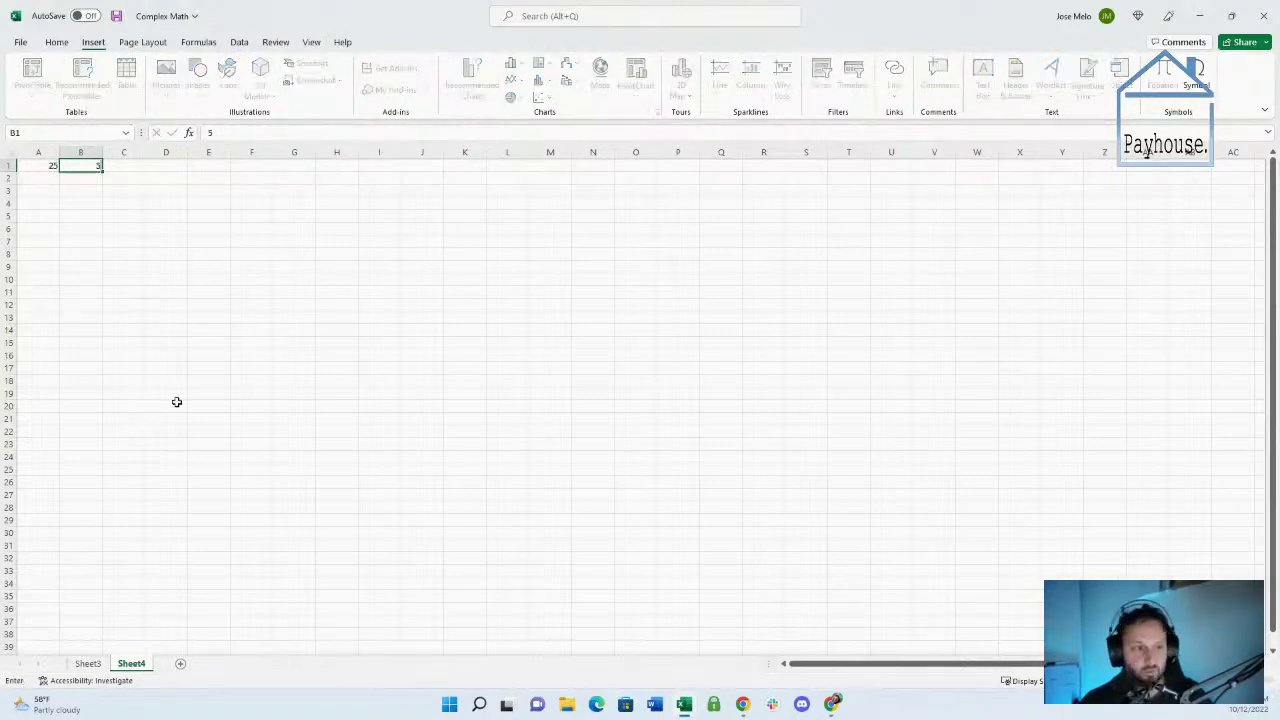
pyautogui.press('Right')
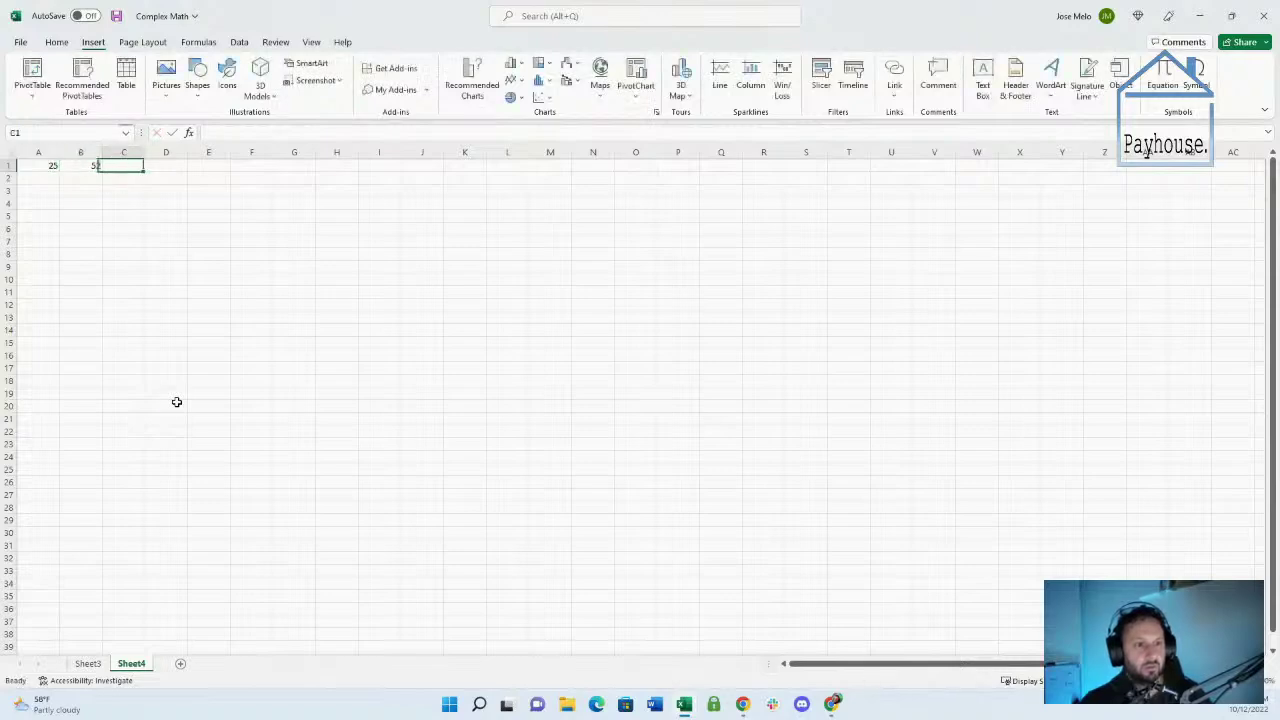
pyautogui.press('Left')
pyautogui.press('Right')
pyautogui.write('25')
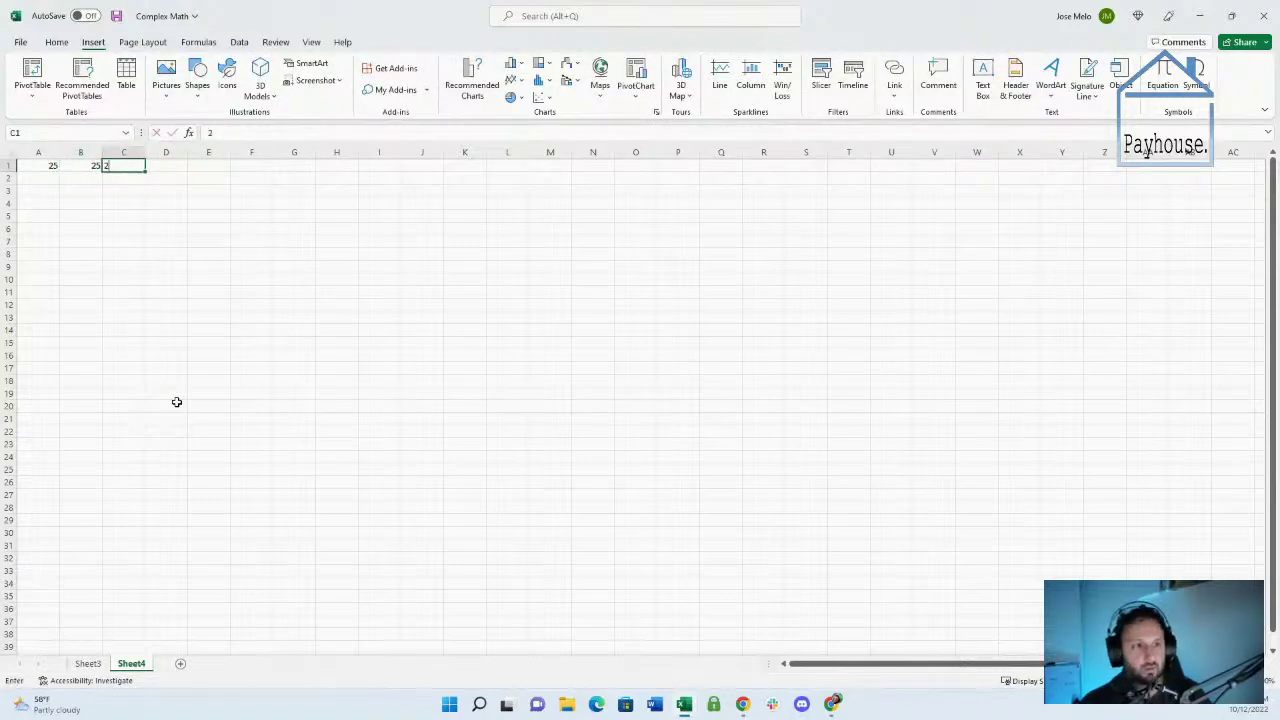
pyautogui.press('Right')
pyautogui.write('25')
pyautogui.press('Right')
pyautogui.press('Right')
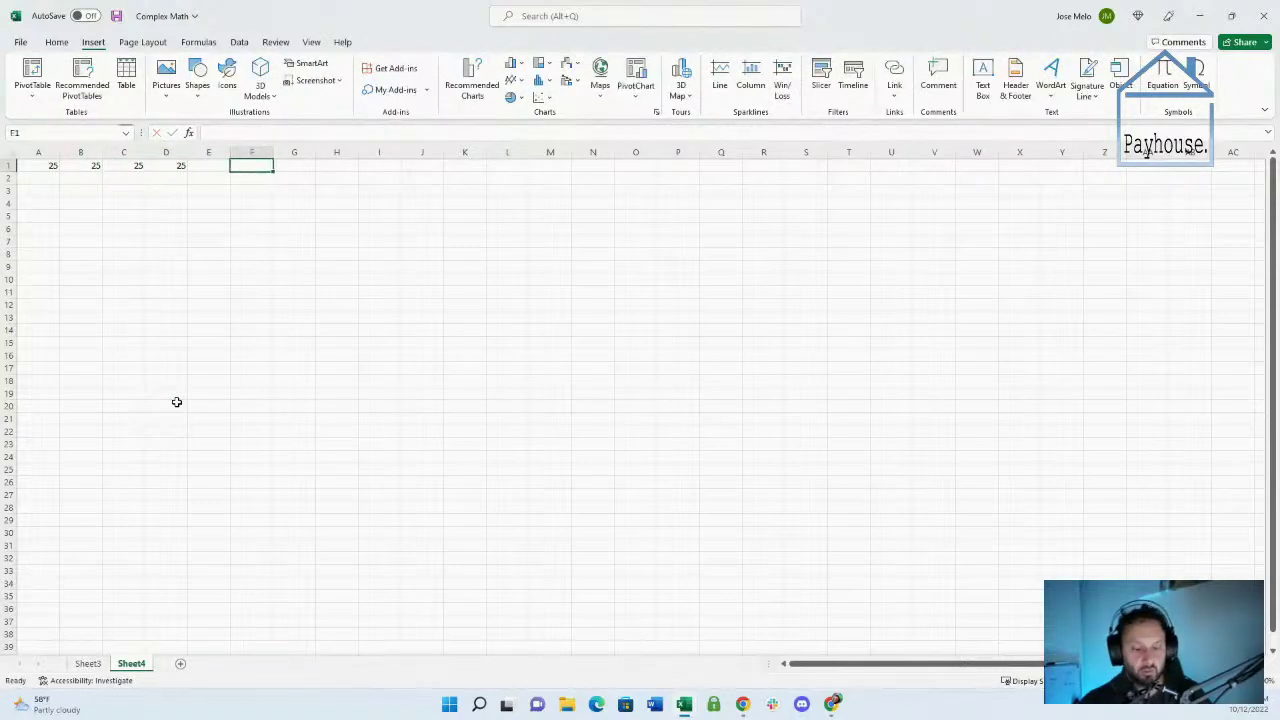
# Enter 25 in each of cells F1 through F4
pyautogui.write('25')
pyautogui.press('Return')
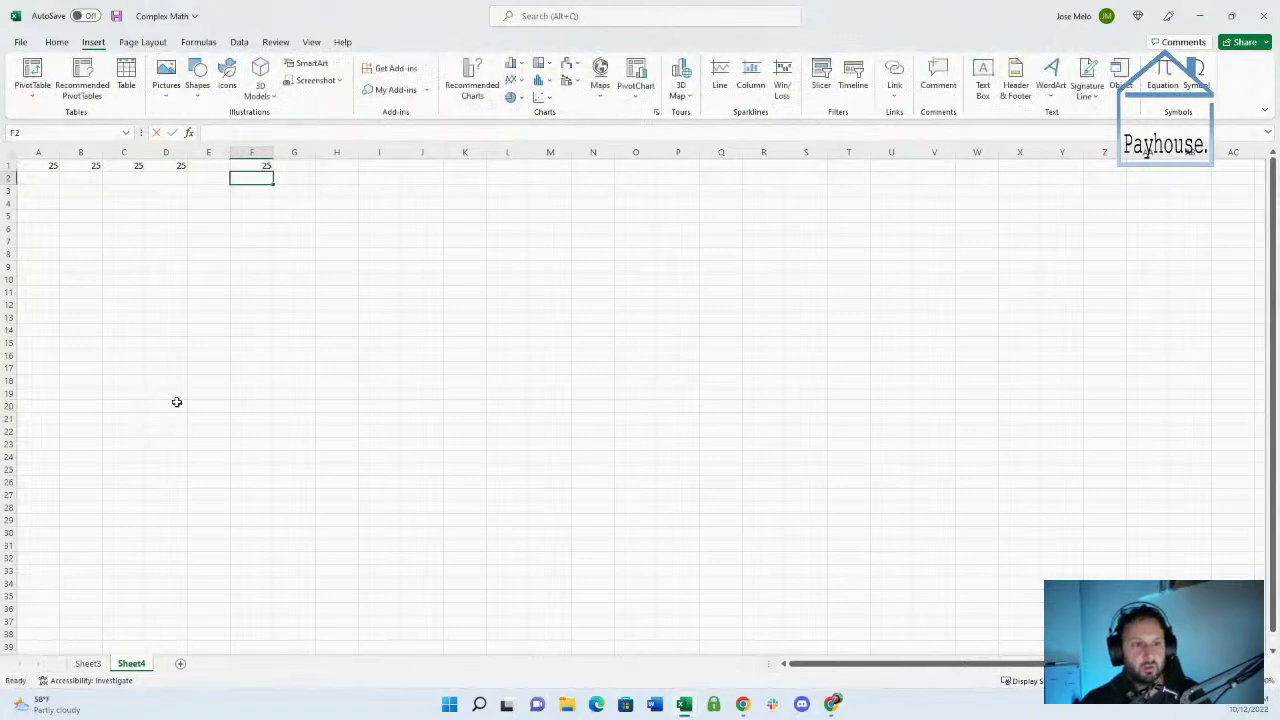
pyautogui.write('25')
pyautogui.press('Return')
pyautogui.write('25')
pyautogui.press('Return')
pyautogui.write('25')
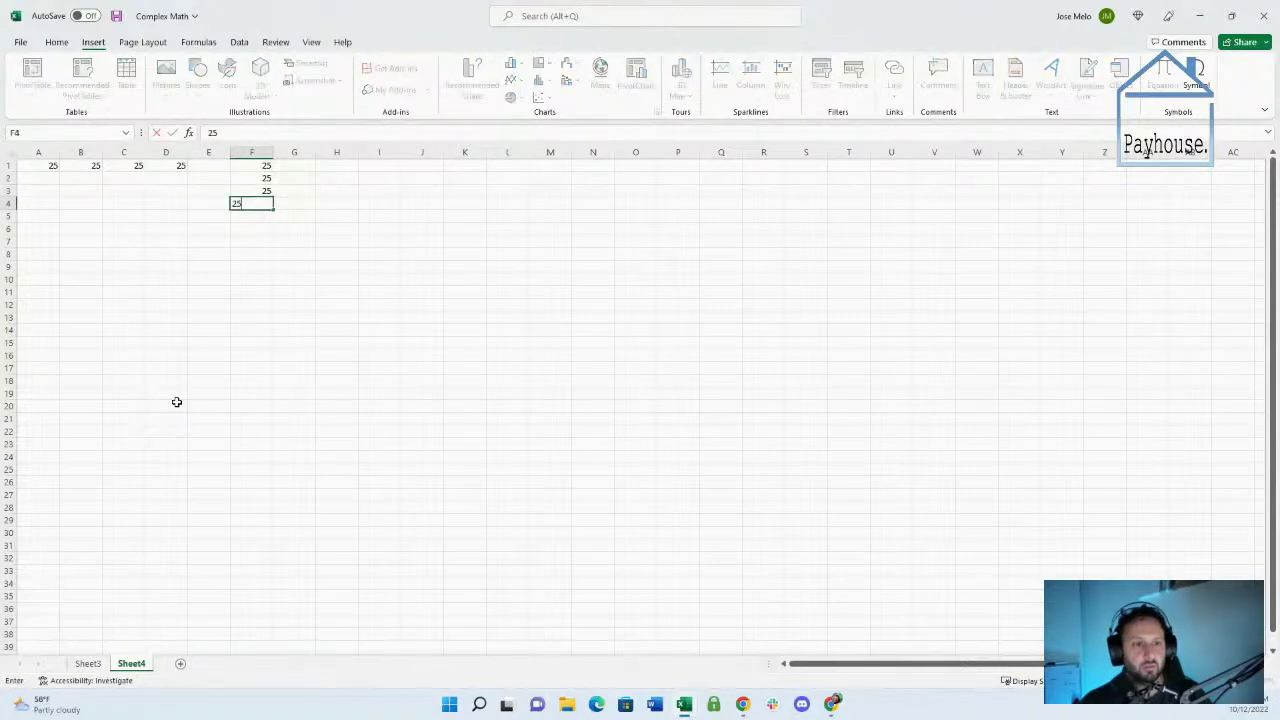
pyautogui.press('Return')
pyautogui.press('Up')
pyautogui.press('Up')
pyautogui.press('Up')
pyautogui.press('Left')
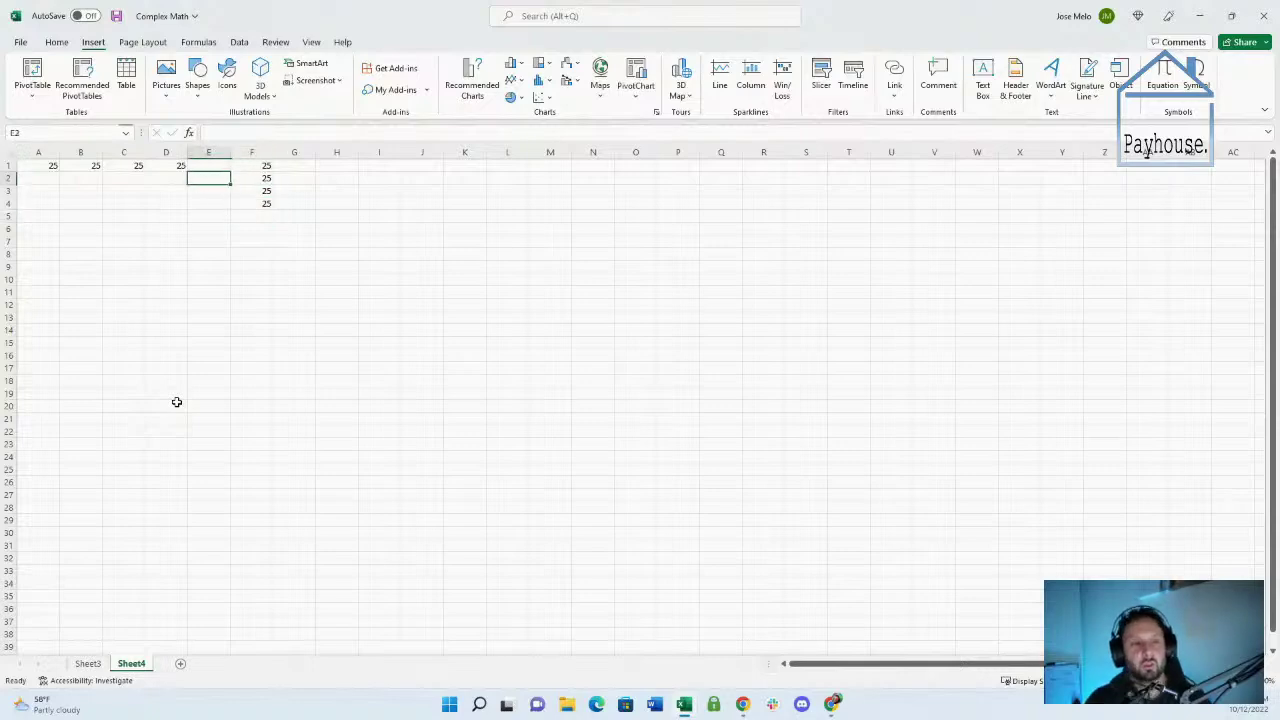
pyautogui.press('Left')
pyautogui.press('Left')
pyautogui.press('Right')
pyautogui.press('Right')
pyautogui.press('Left')
pyautogui.press('Left')
pyautogui.press('Left')
pyautogui.press('Left')
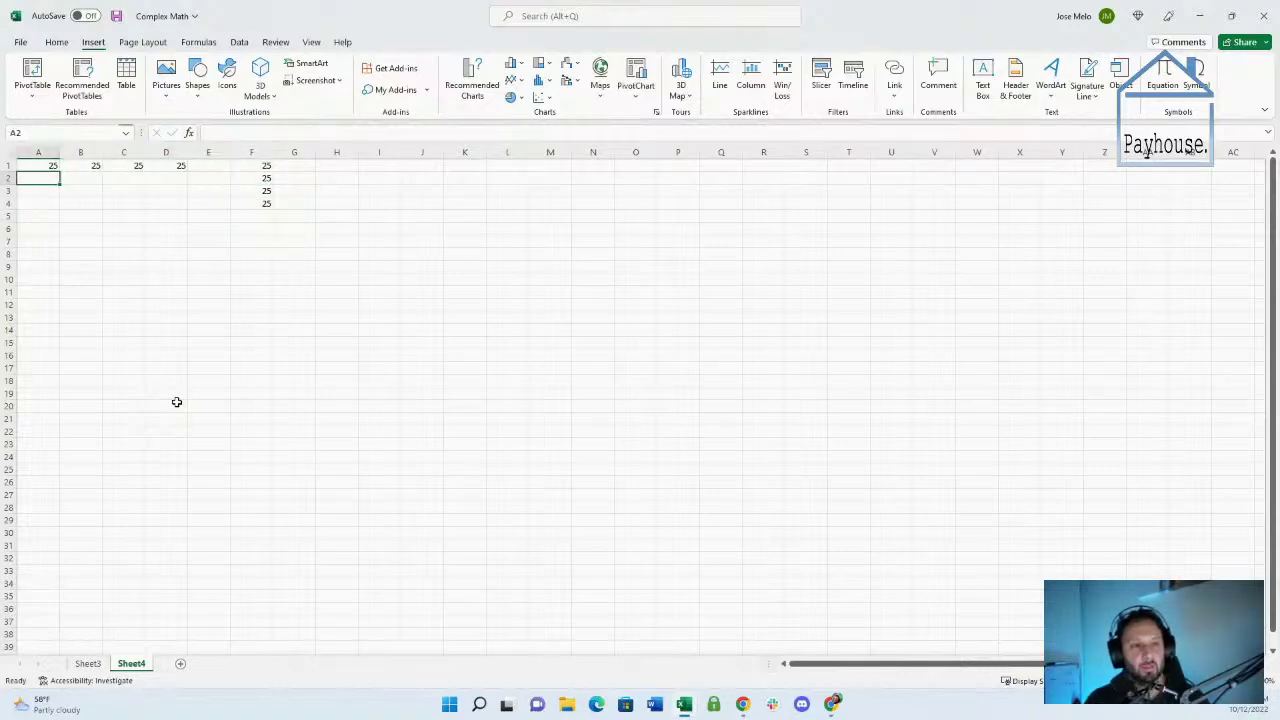
# Enter =MMULT(A1:D1,F1:F4) in F8, giving 2500
pyautogui.press('Up')
pyautogui.press('Right')
pyautogui.press('Right')
pyautogui.press('Right')
pyautogui.press('Right')
pyautogui.press('Right')
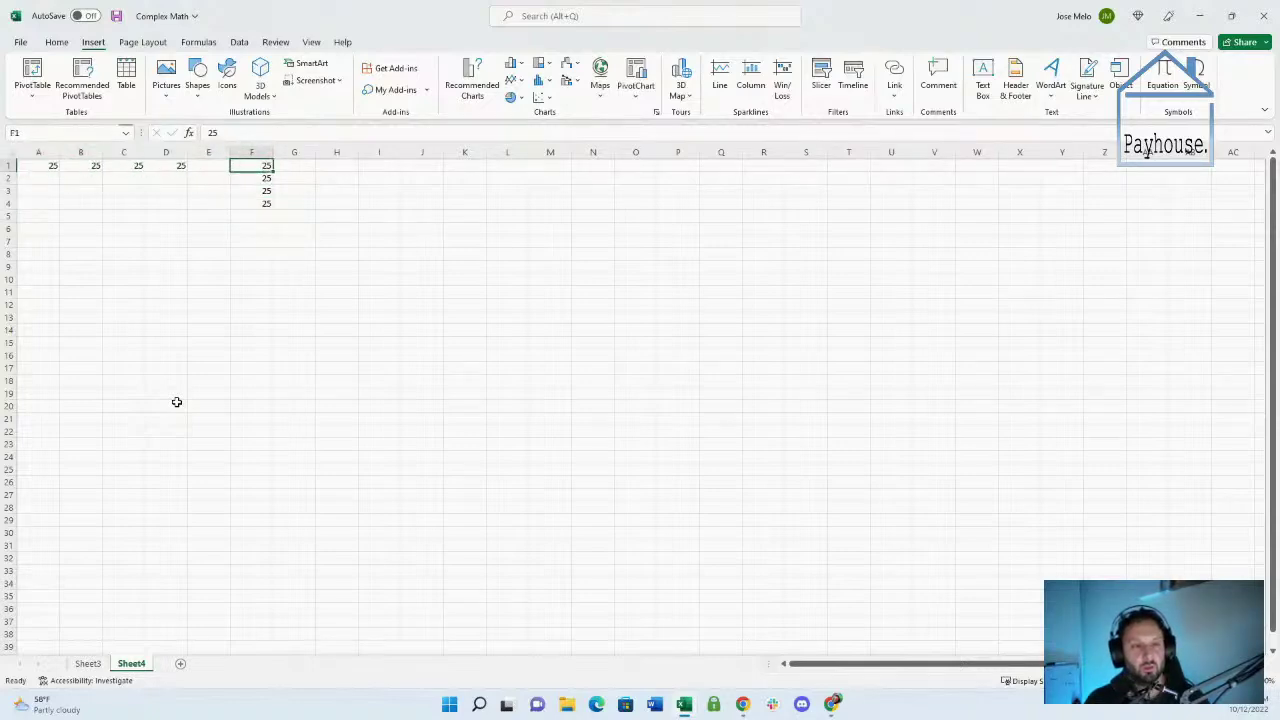
pyautogui.press('Down')
pyautogui.press('Down')
pyautogui.press('Down')
pyautogui.press('Down')
pyautogui.press('Down')
pyautogui.press('Down')
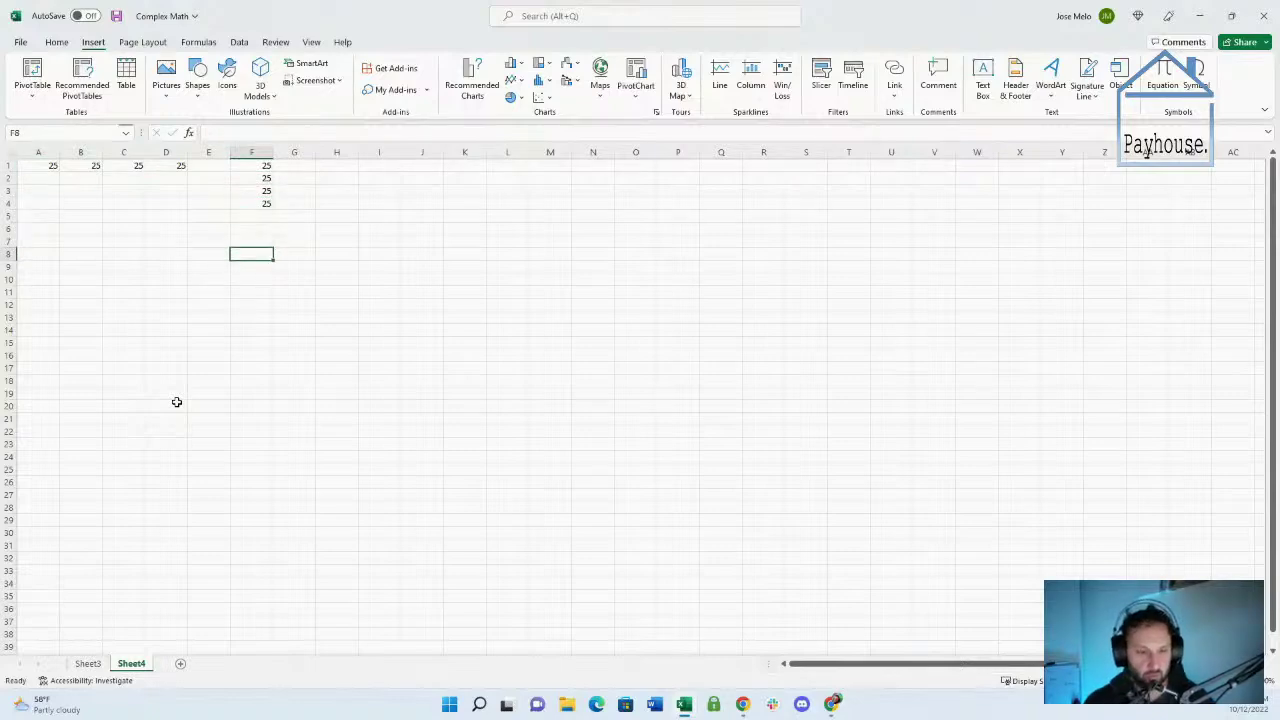
pyautogui.write('=MMUL')
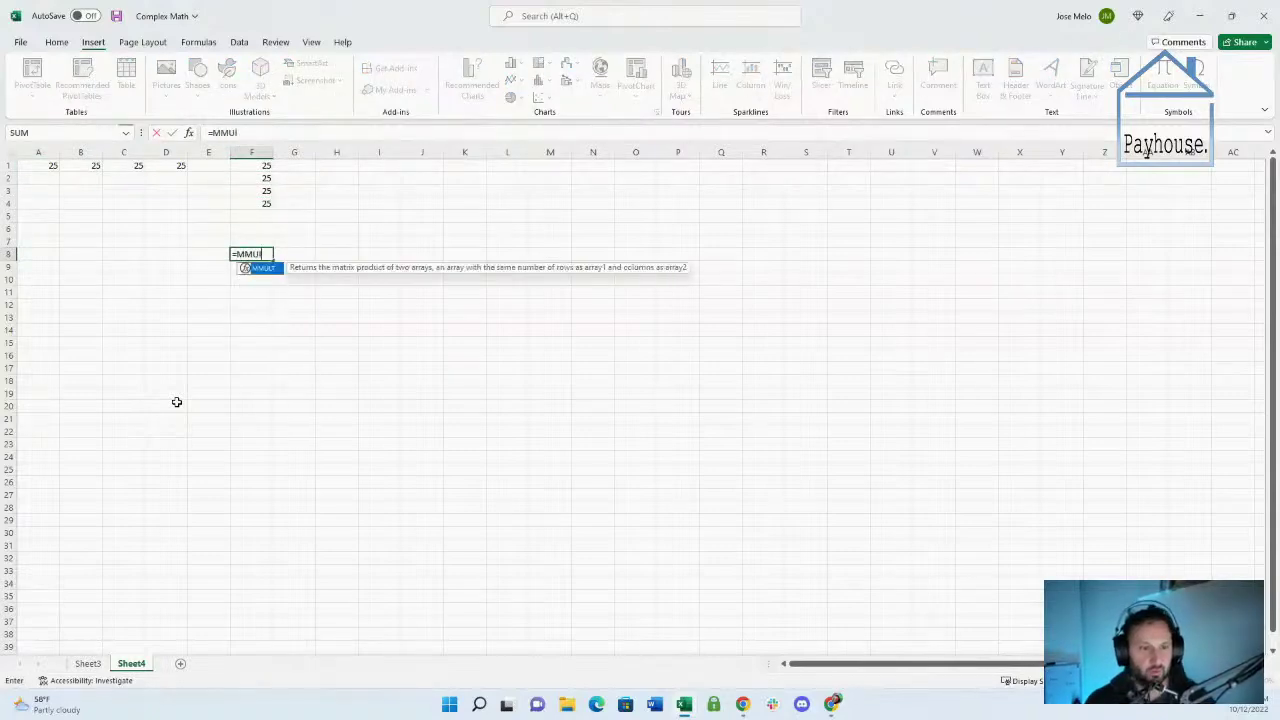
pyautogui.press('Tab')
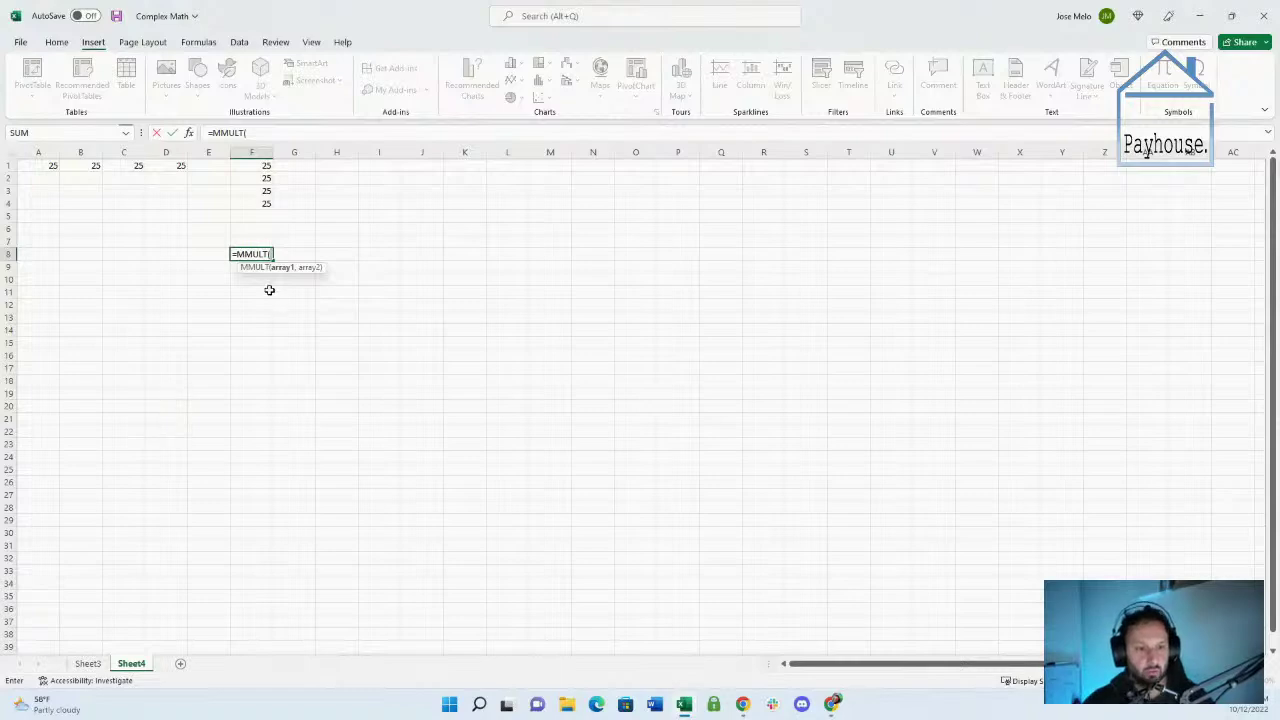
pyautogui.moveTo(40, 168); pyautogui.dragTo(180, 166)
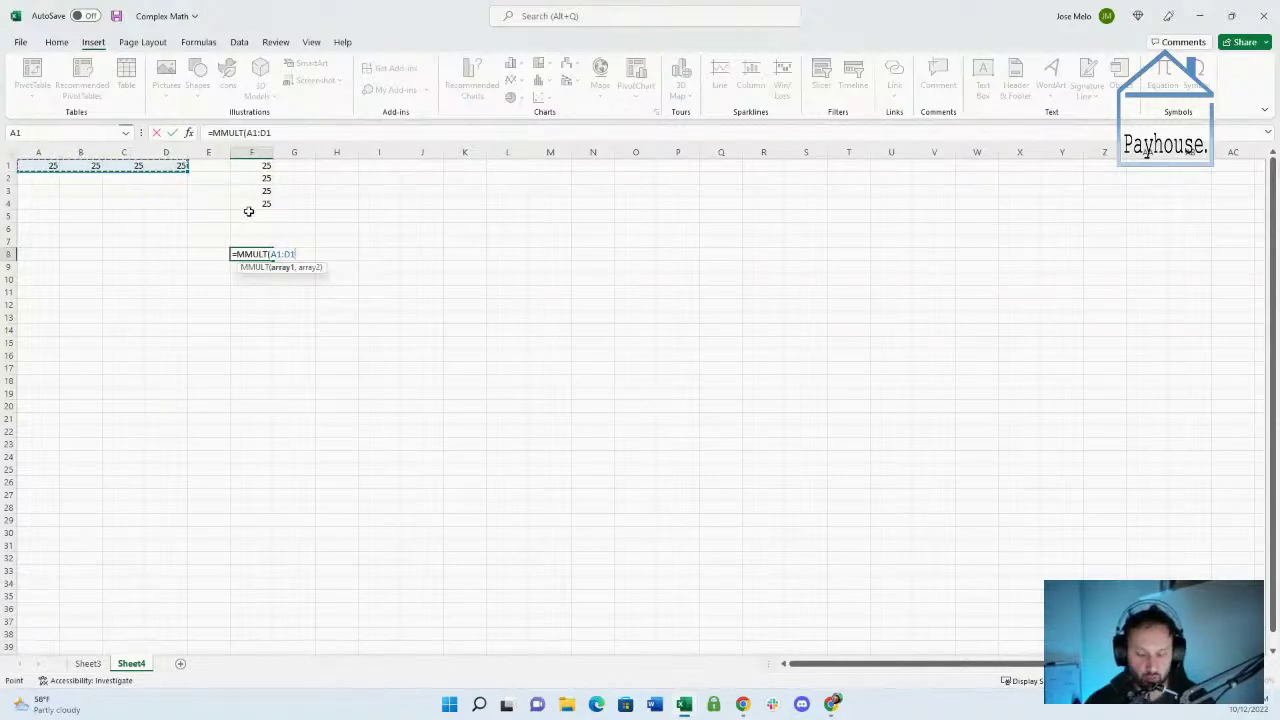
pyautogui.write(',')
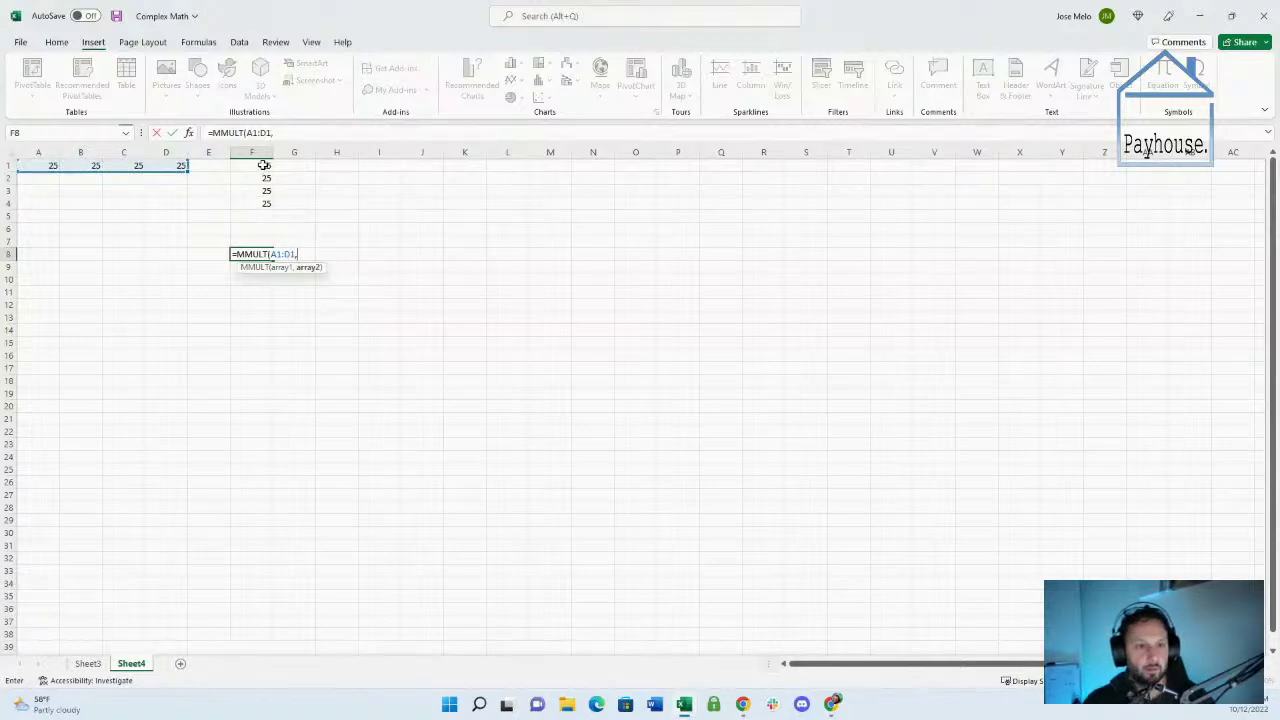
pyautogui.moveTo(263, 165); pyautogui.dragTo(266, 205)
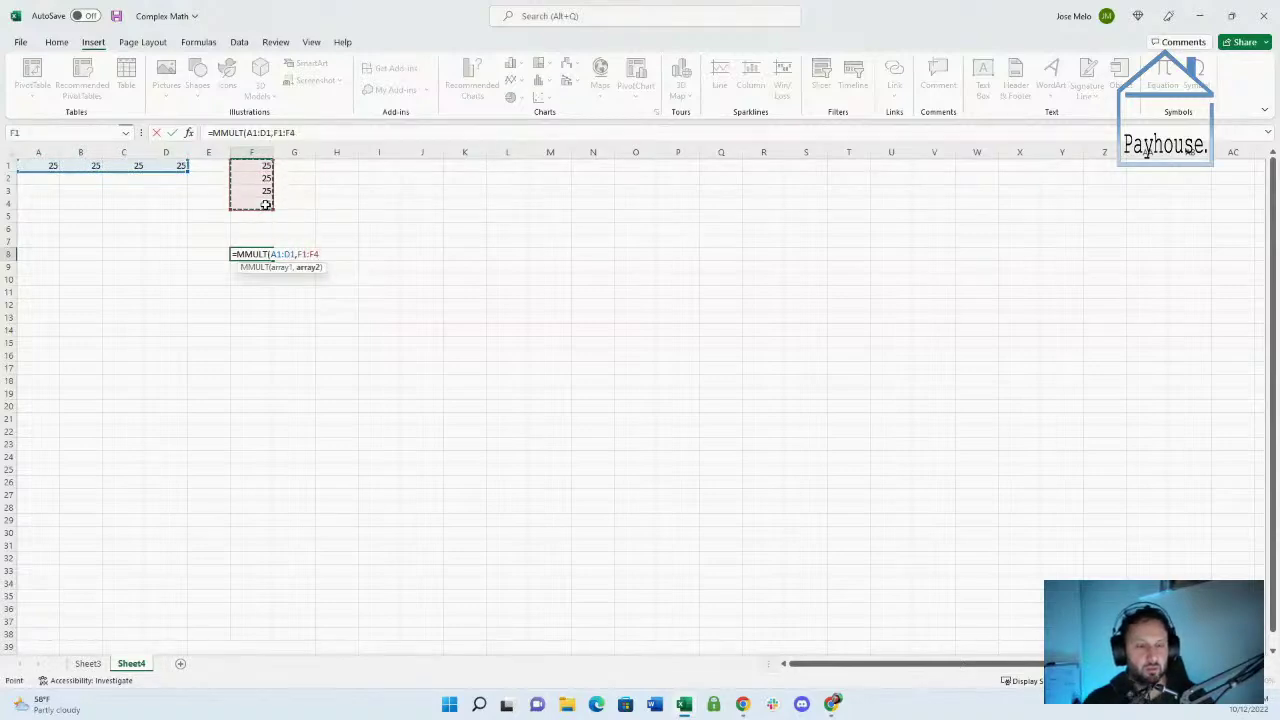
pyautogui.write(')')
pyautogui.hotkey('ctrl', 'Return')
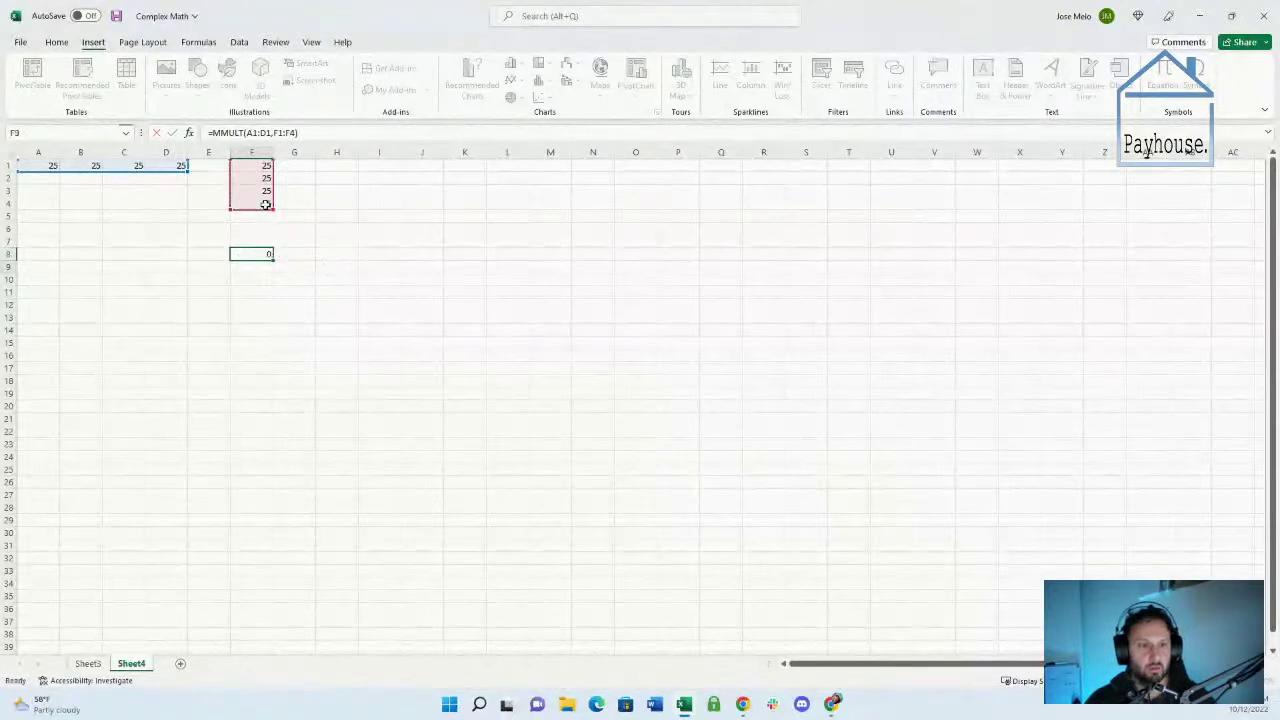
pyautogui.press('Return')
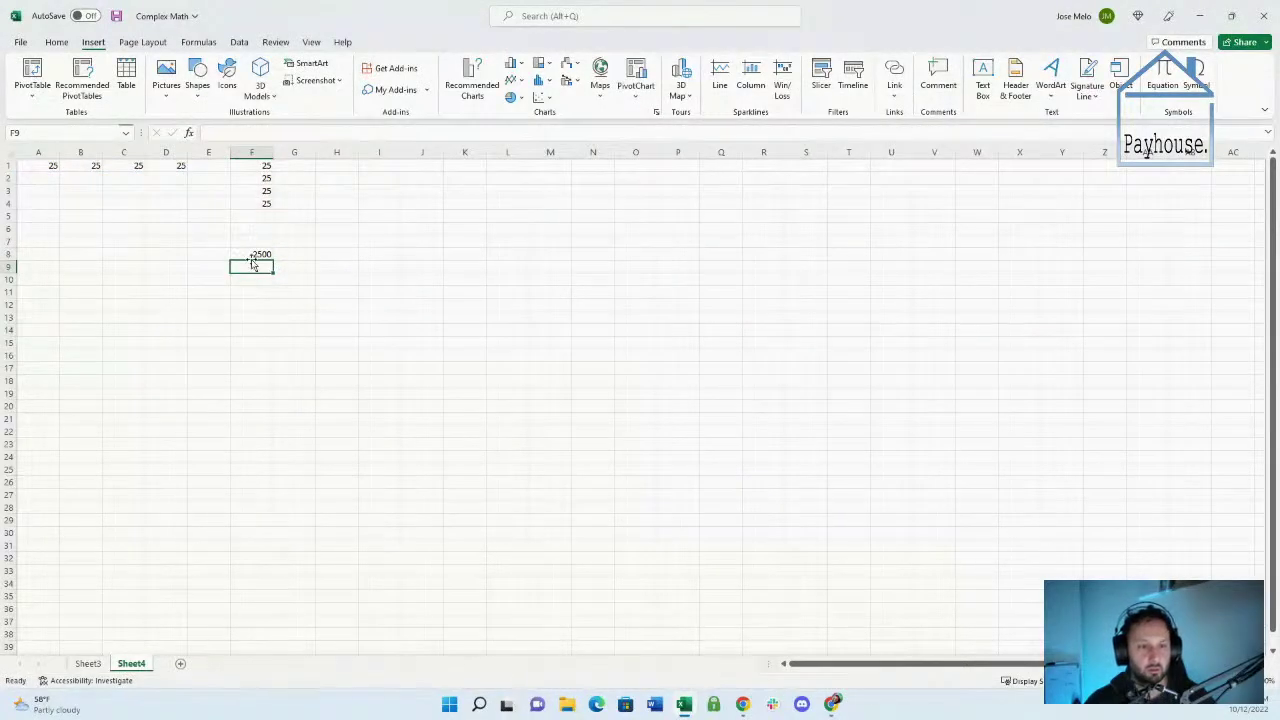
# Reopen the F8 formula to review its ranges, leaving the result at 2500
pyautogui.doubleClick(250, 254)
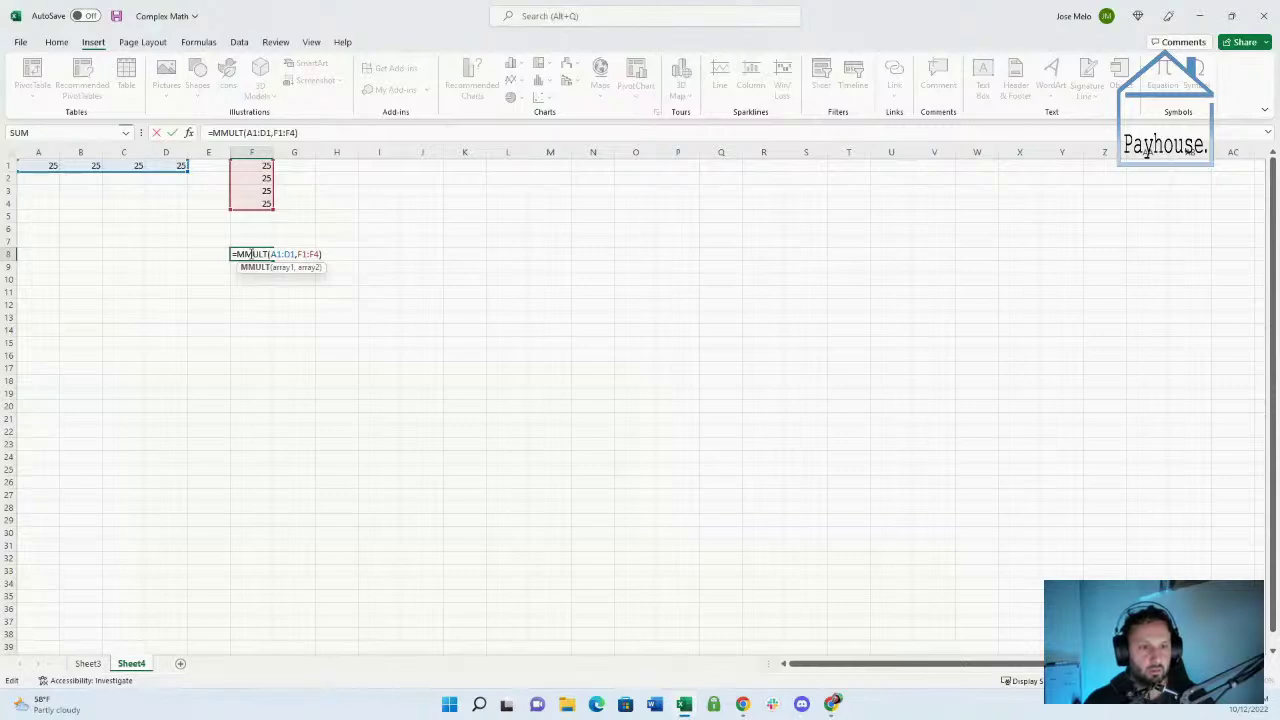
pyautogui.press('Return')
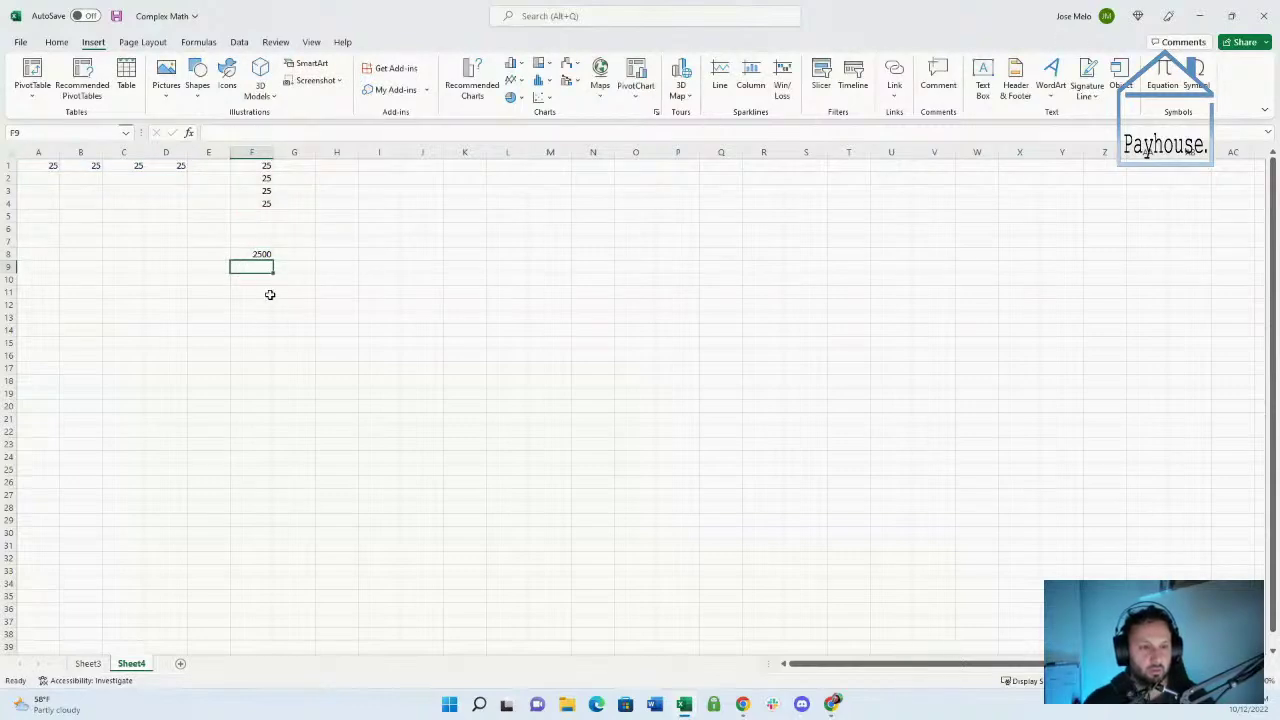
pyautogui.doubleClick(260, 253)
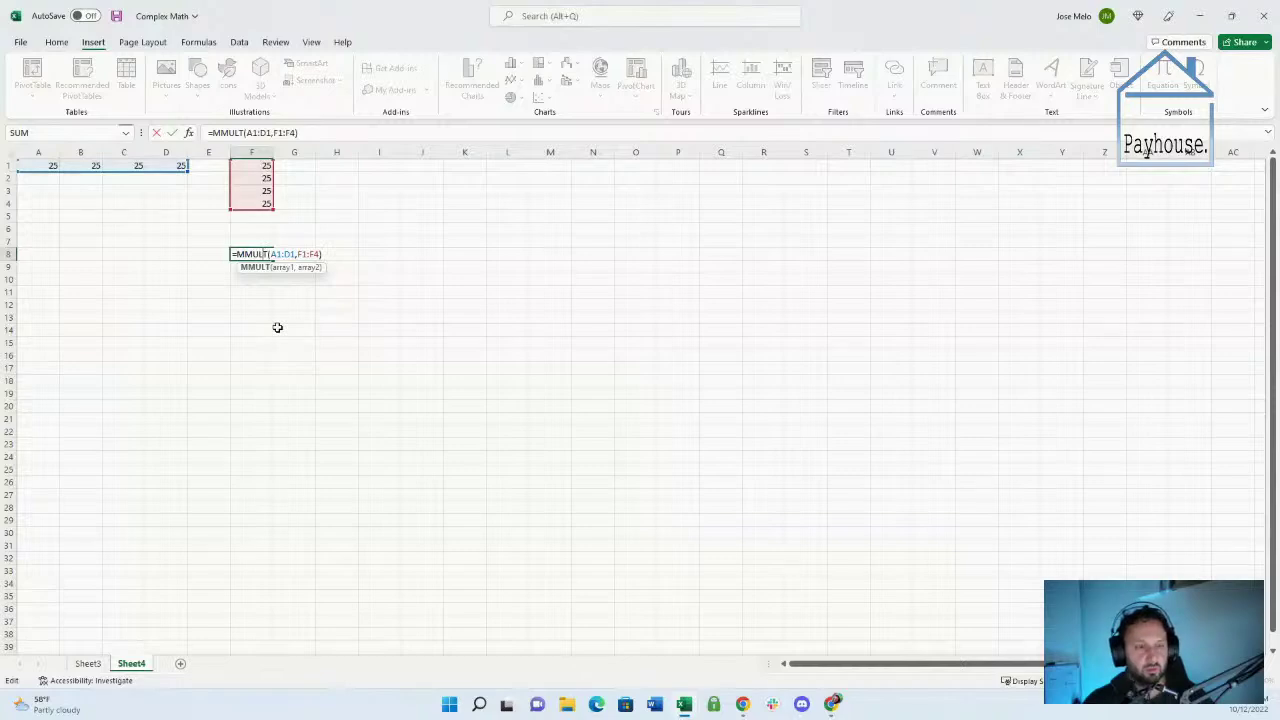
pyautogui.hotkey('ctrl', 'shift', 'Return')
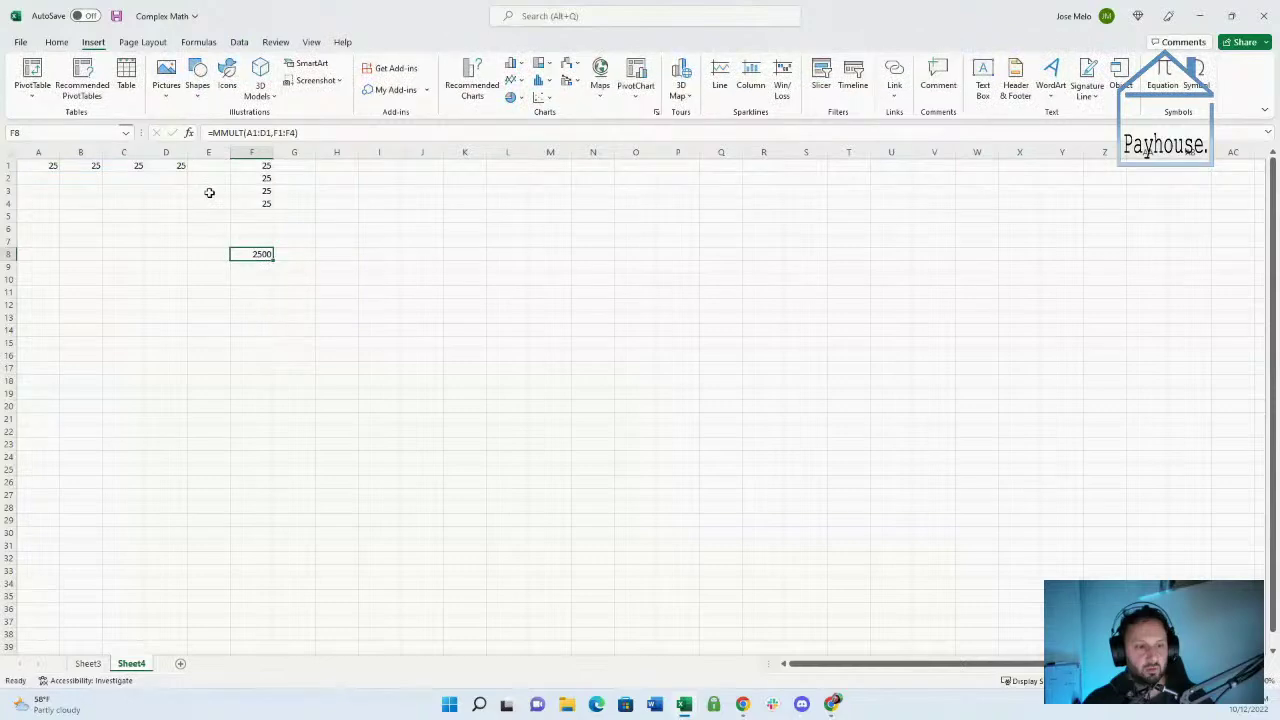
# Insert a blank row above row 1, shifting the sample values down
pyautogui.click(97, 172)
pyautogui.click(46, 165)
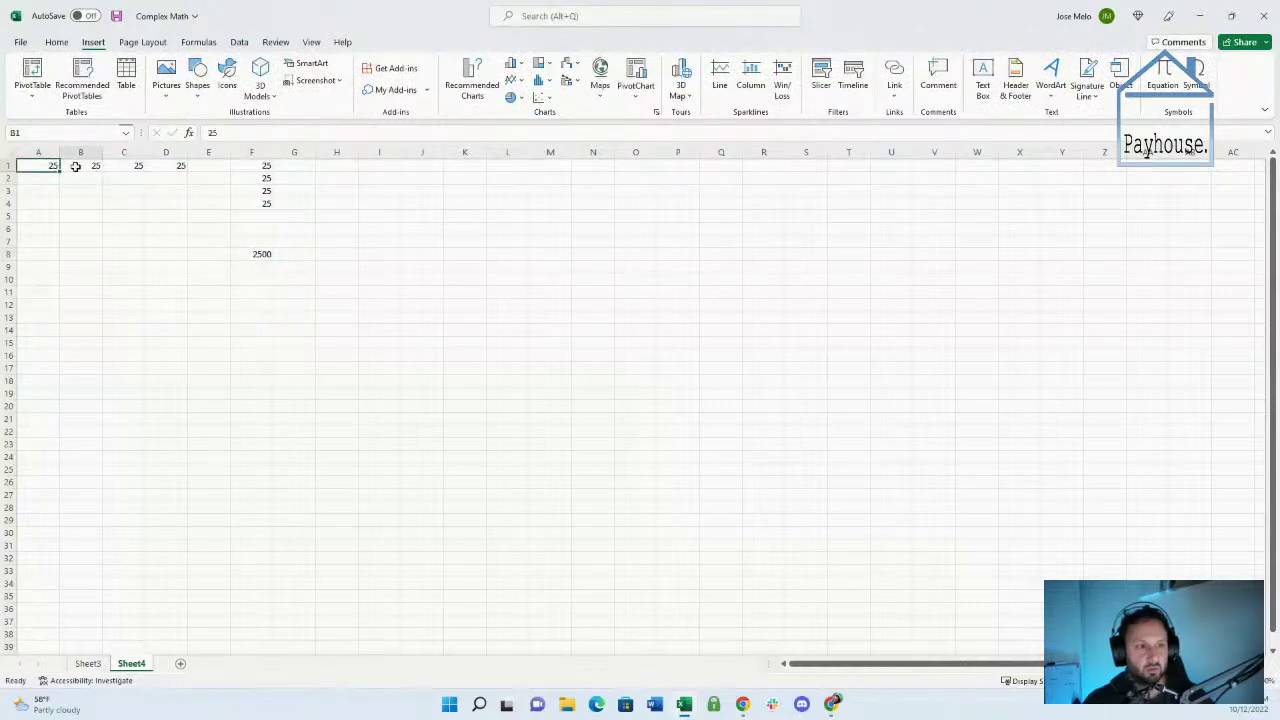
pyautogui.click(135, 166)
pyautogui.click(8, 165)
pyautogui.rightClick(8, 165)
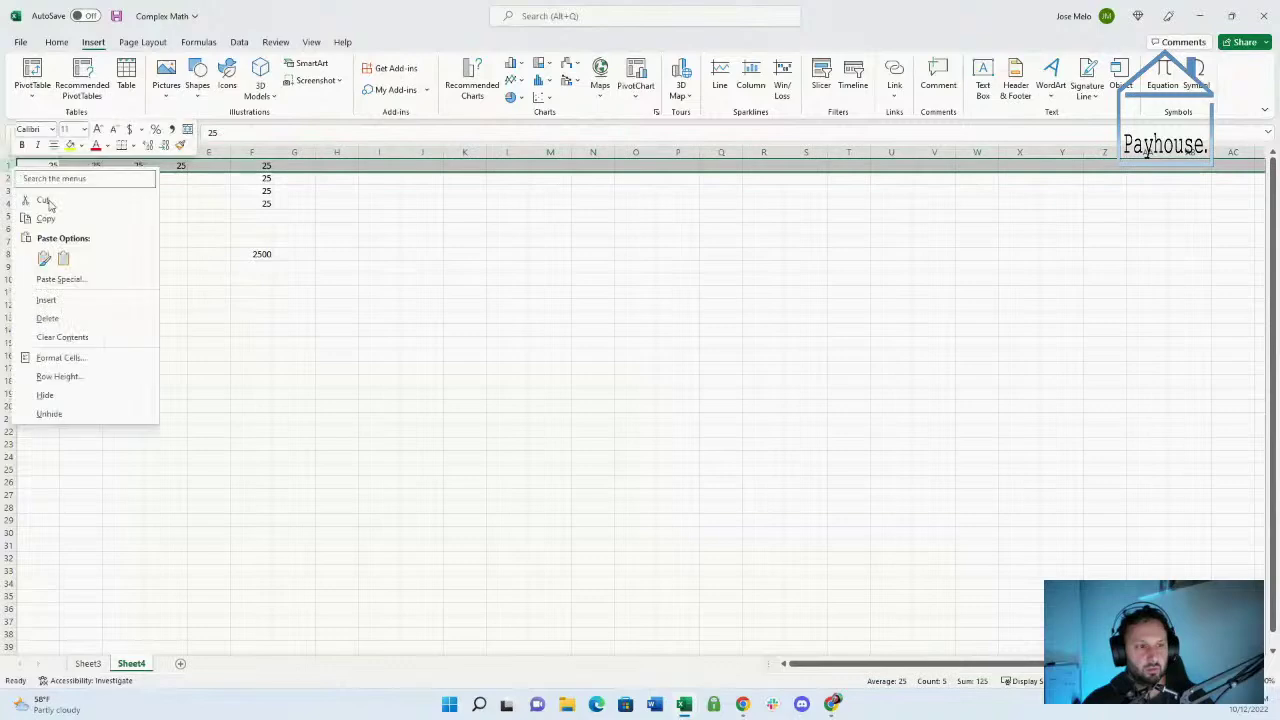
pyautogui.click(94, 297)
pyautogui.click(208, 329)
# Check the shifted MMULT formula now in F9, then minimise the workbook
pyautogui.doubleClick(251, 266)
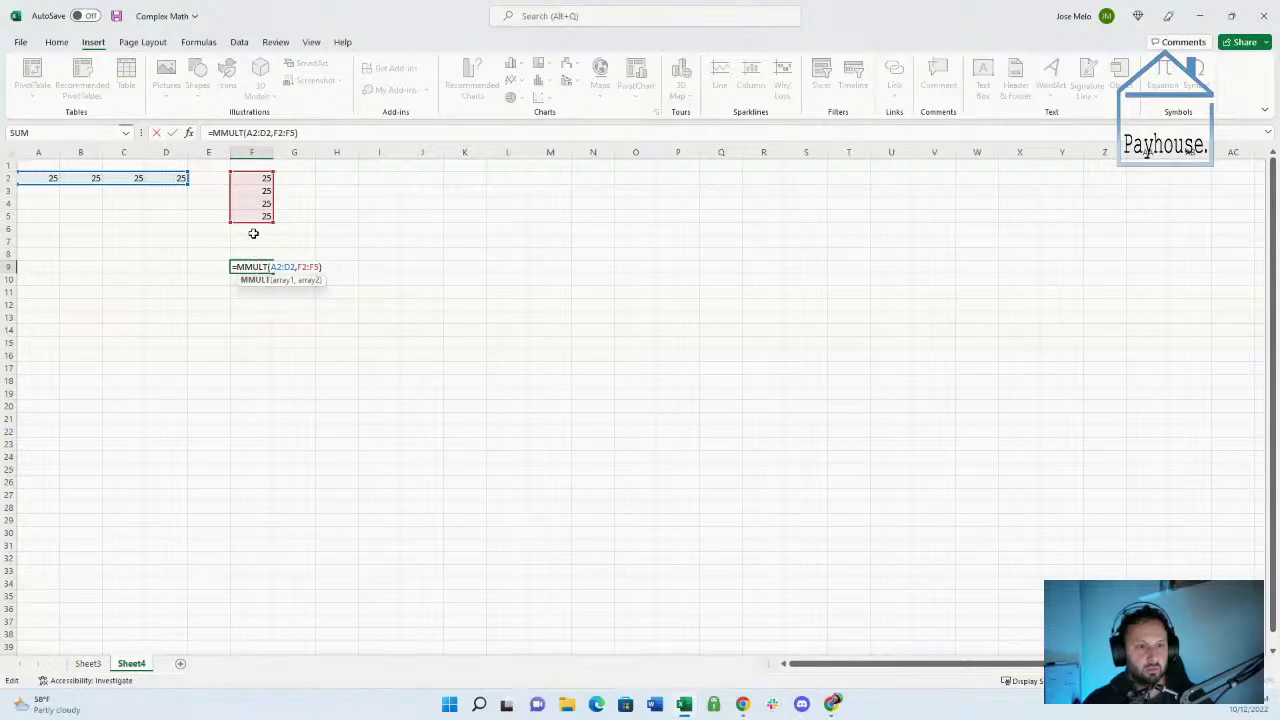
pyautogui.hotkey('ctrl', 'Return')
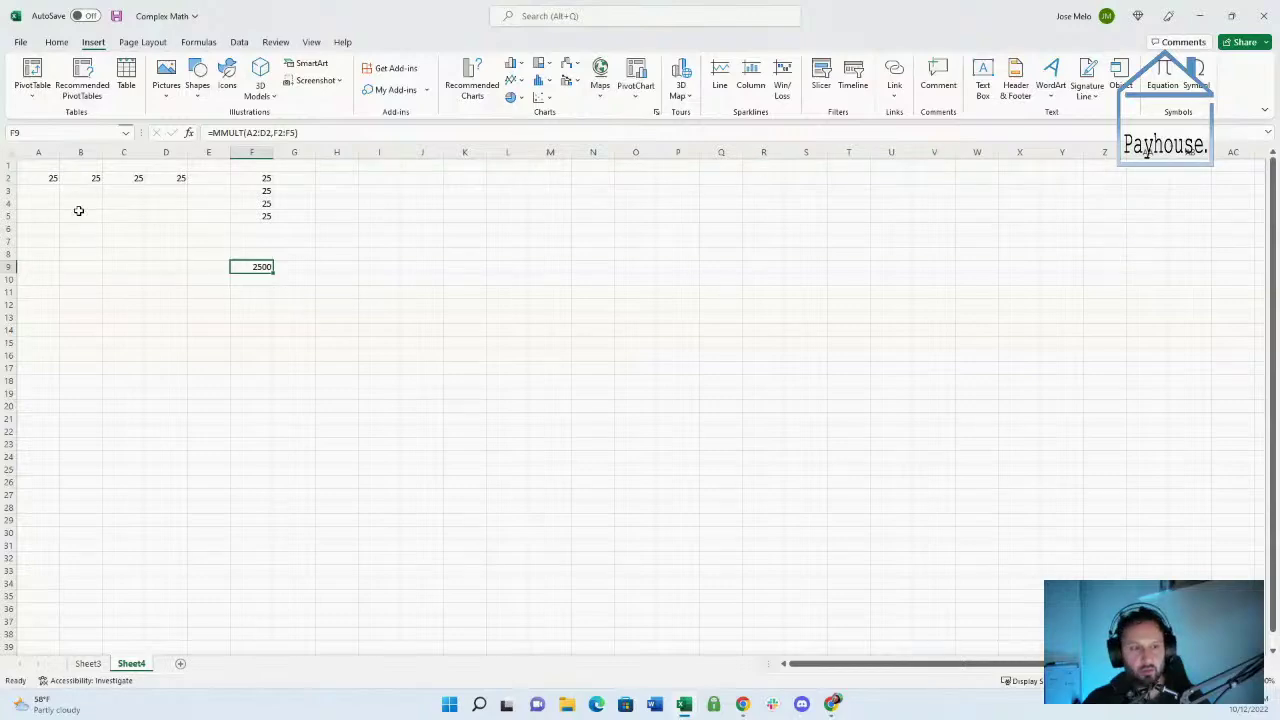
pyautogui.click(1200, 16)
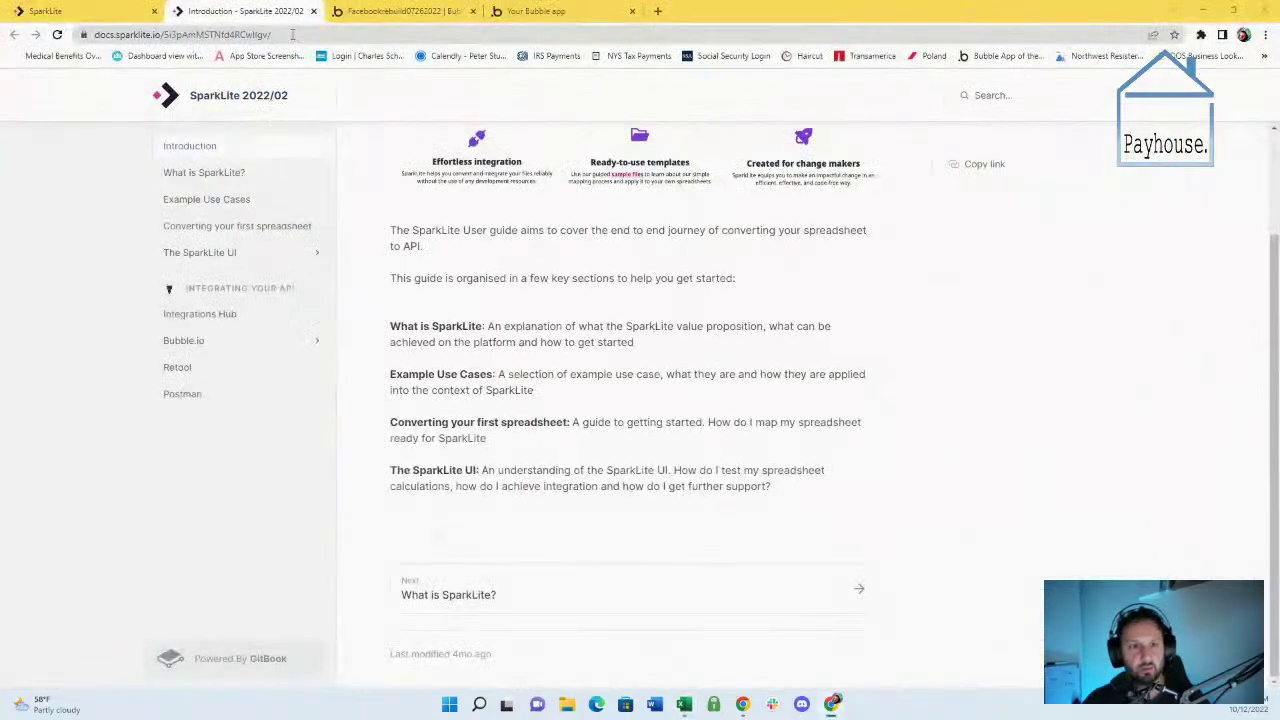
# Google 'calculate quartile in excel' in a new tab and open Microsoft Support's QUARTILE function article
pyautogui.click(656, 11)
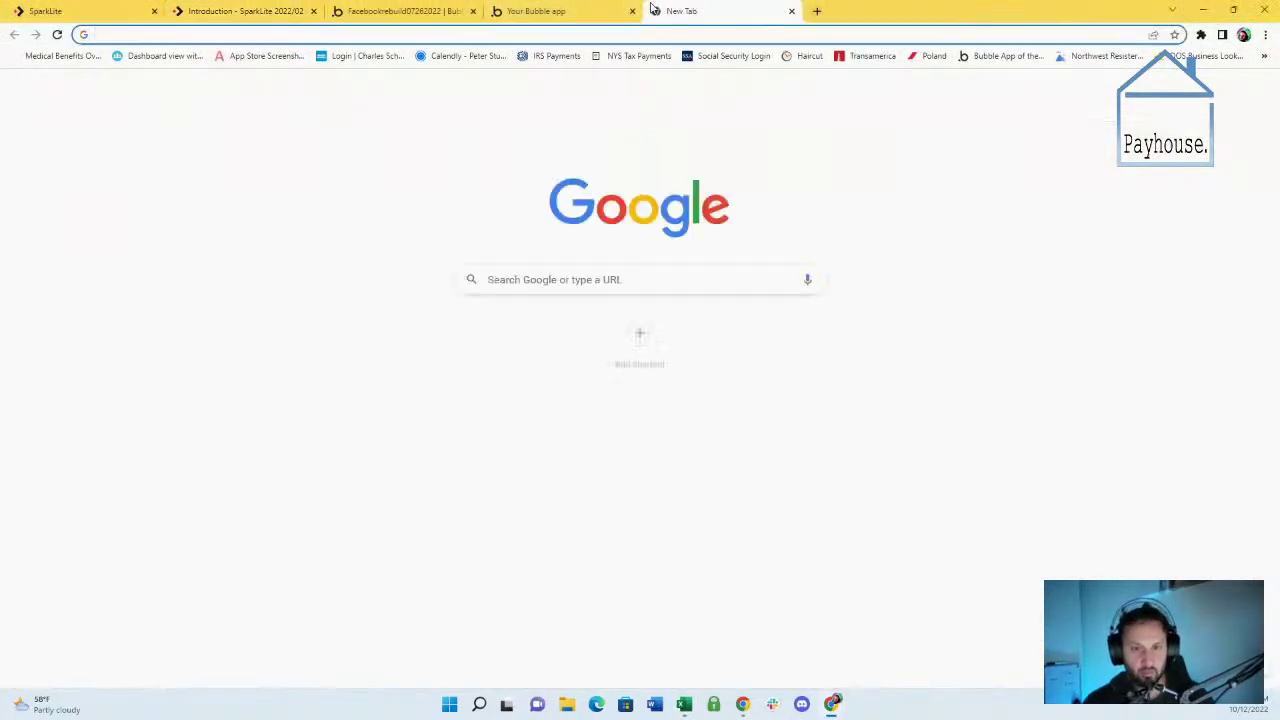
pyautogui.write('calc')
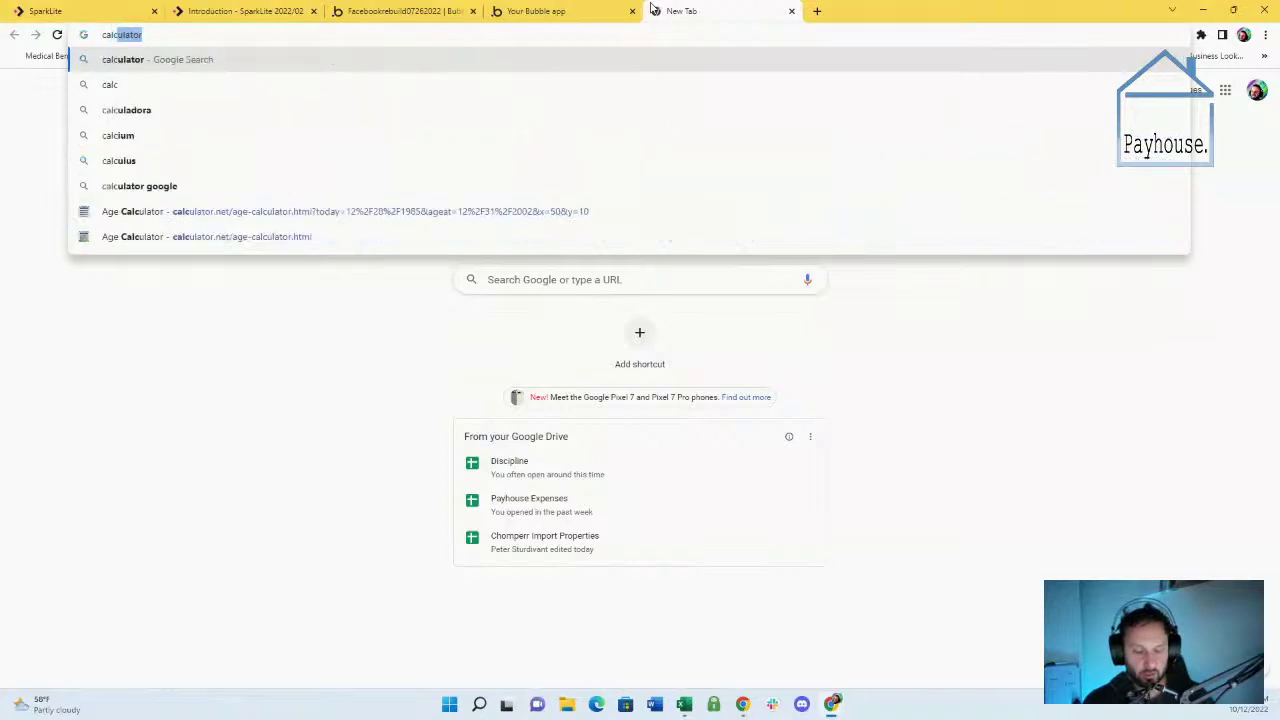
pyautogui.write('ualte qua')
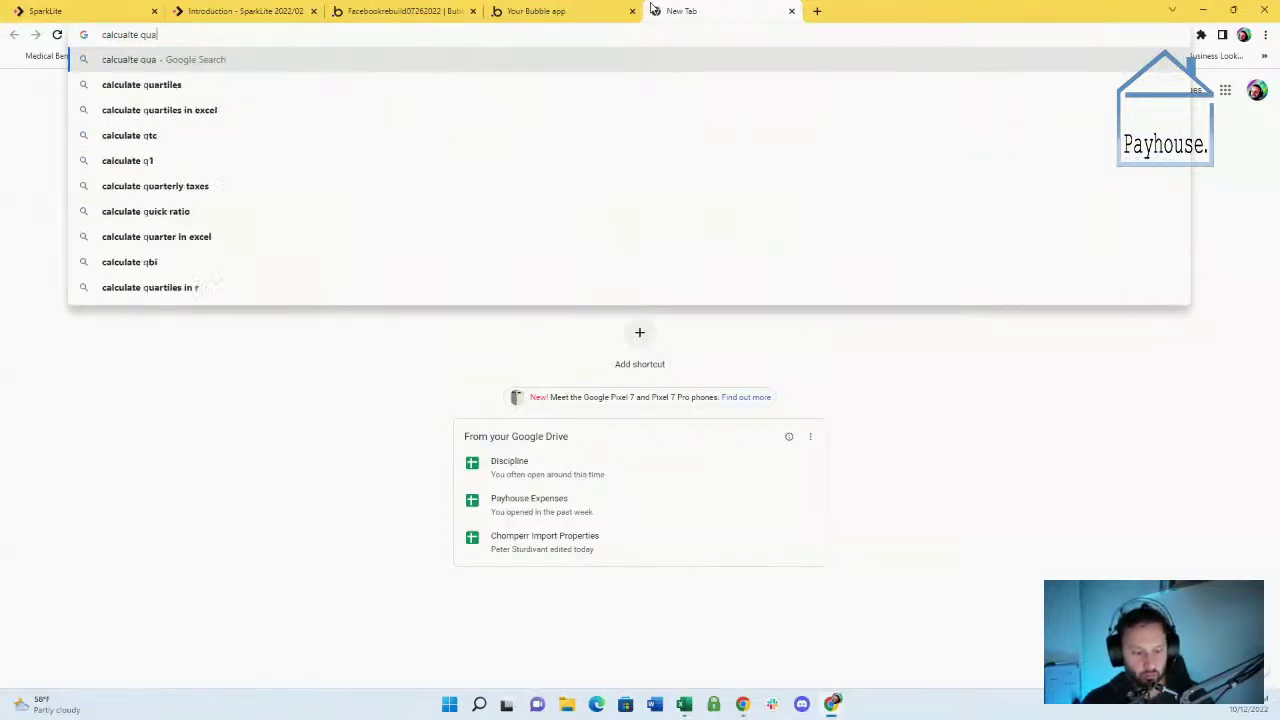
pyautogui.write('rtile in')
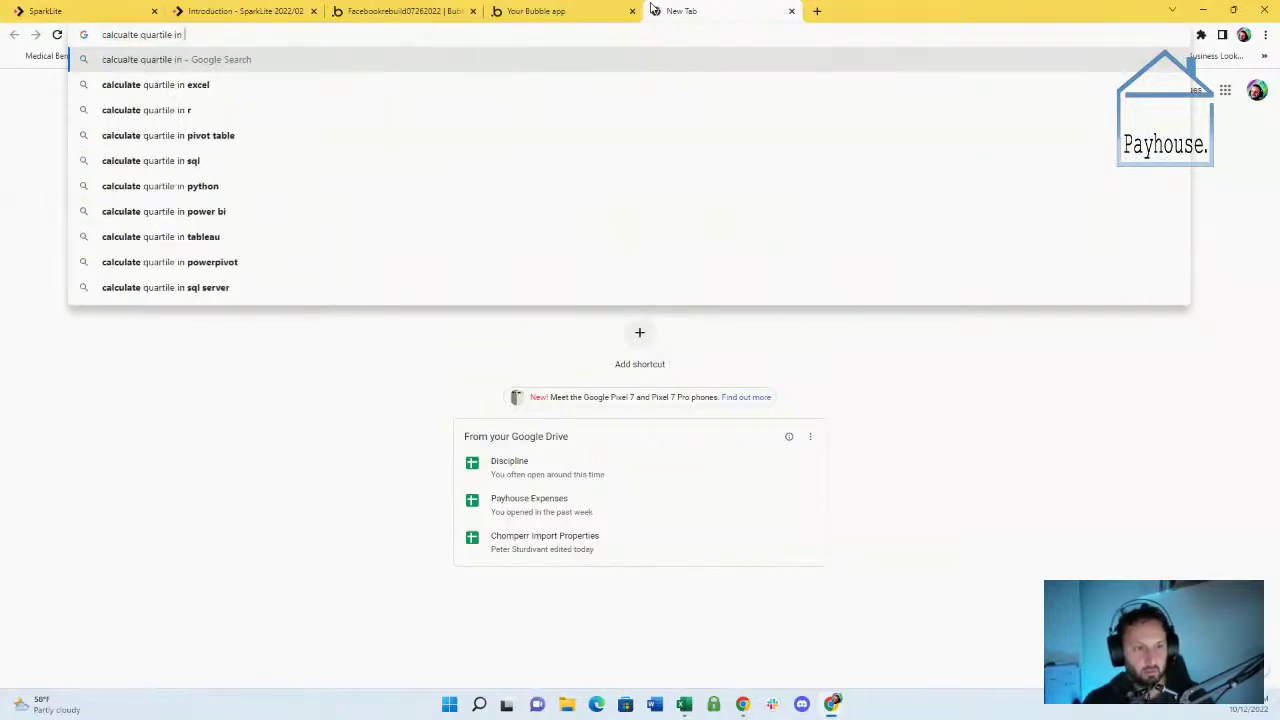
pyautogui.press('Down')
pyautogui.press('Return')
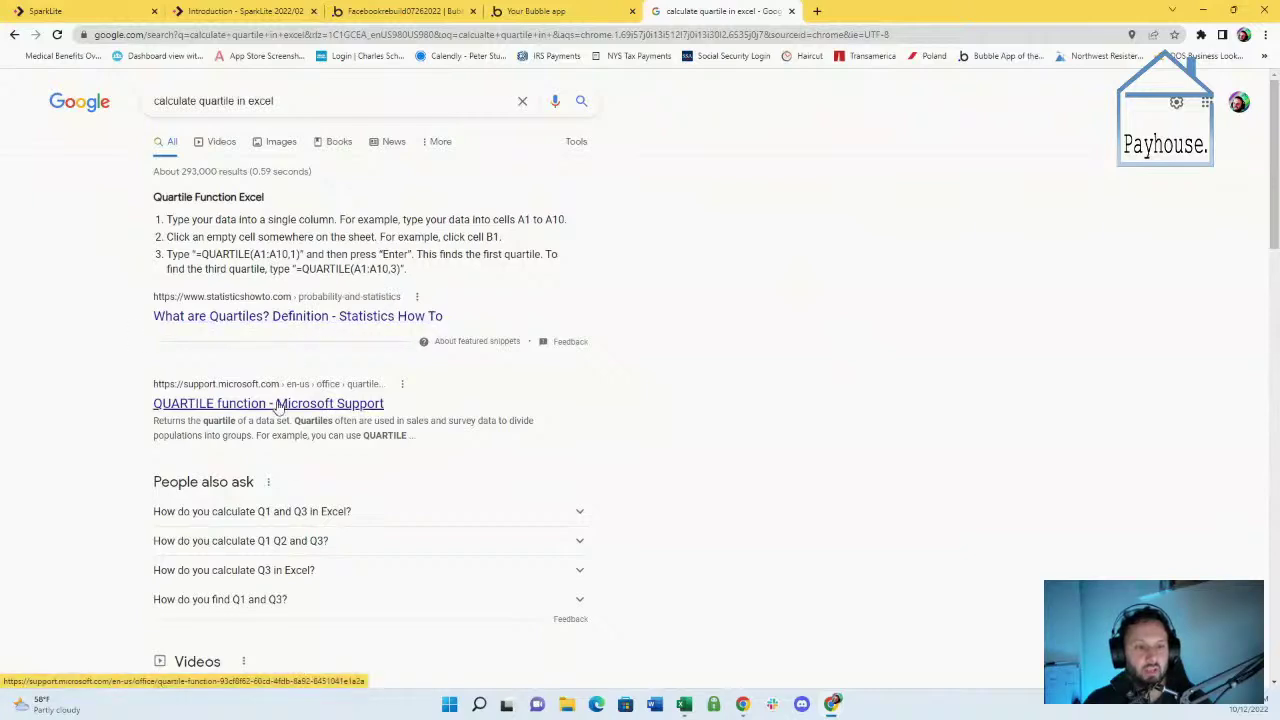
pyautogui.click(240, 403)
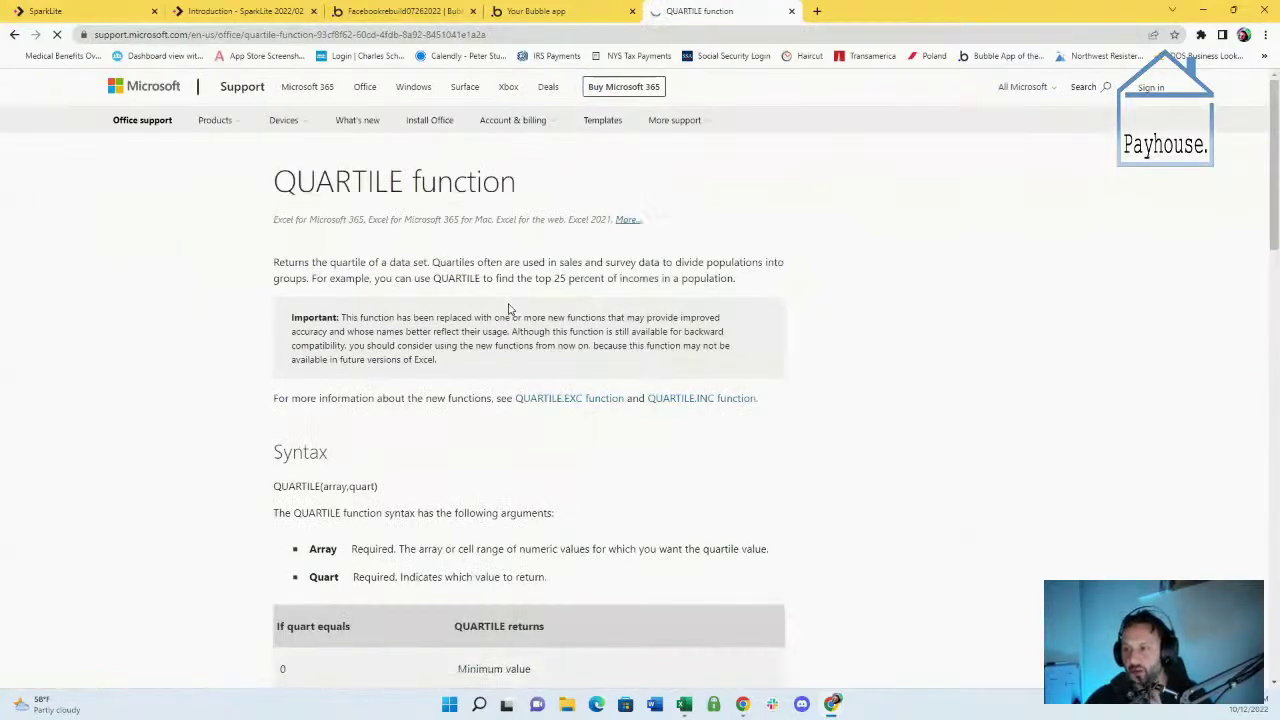
pyautogui.scroll(-5, 600, 320)
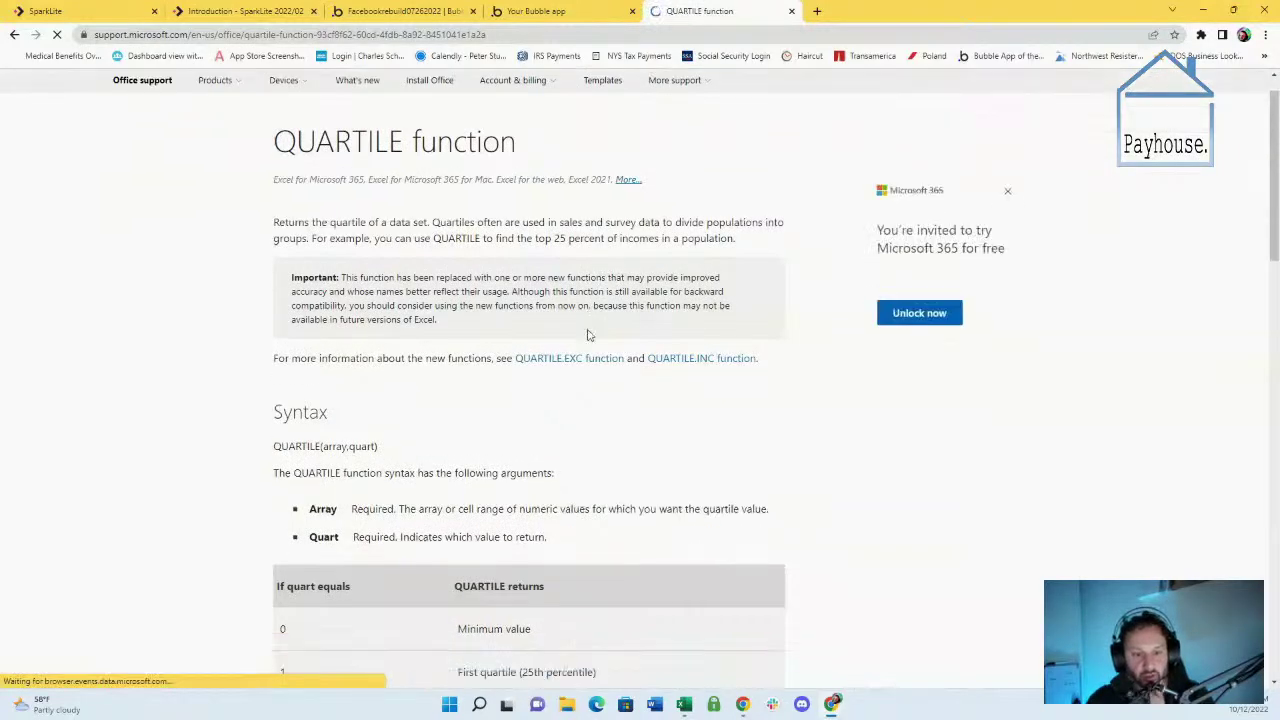
pyautogui.scroll(-2, 590, 335)
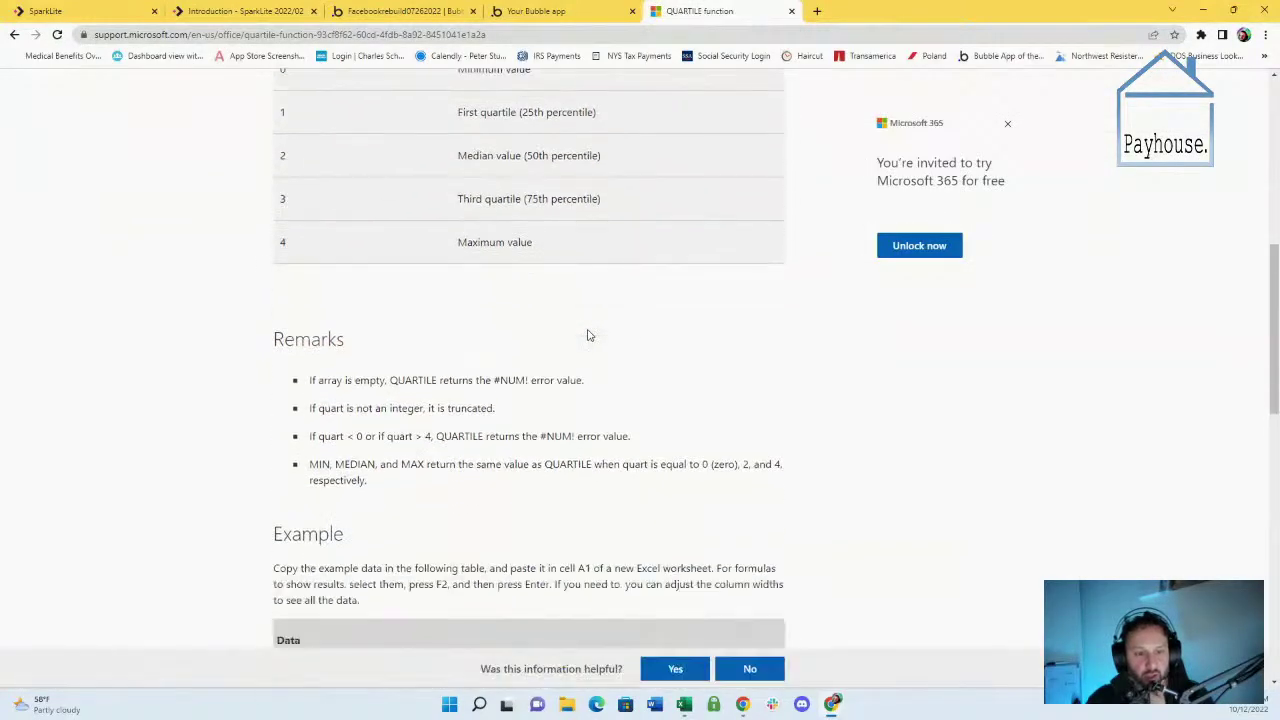
pyautogui.scroll(3, 589, 335)
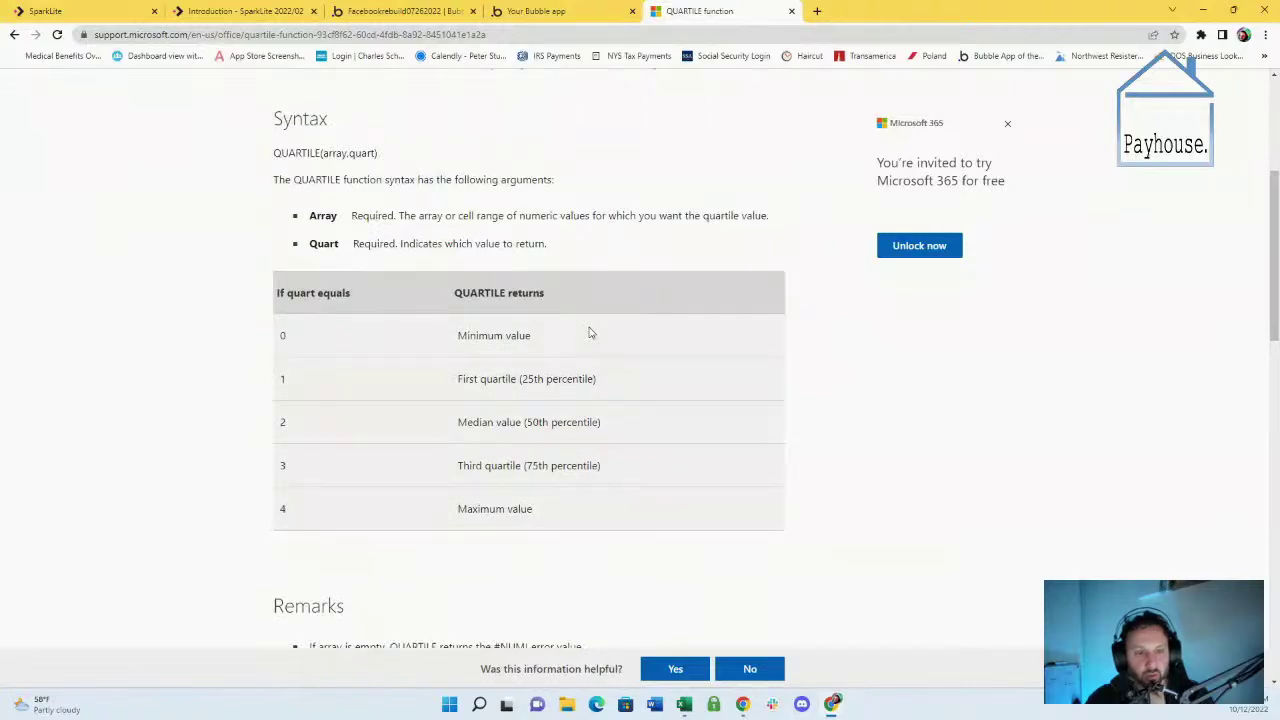
pyautogui.scroll(1, 590, 333)
pyautogui.scroll(3, 590, 333)
pyautogui.scroll(-4, 590, 330)
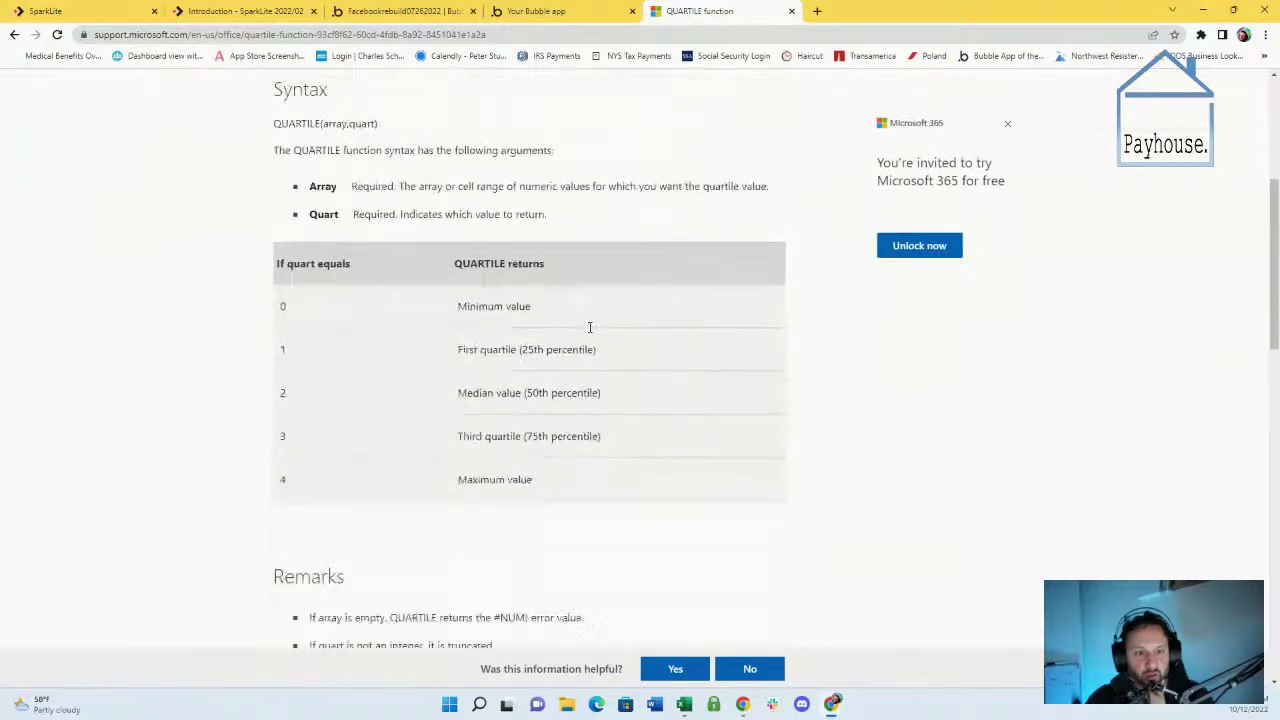
pyautogui.scroll(-3, 590, 327)
pyautogui.scroll(1, 590, 333)
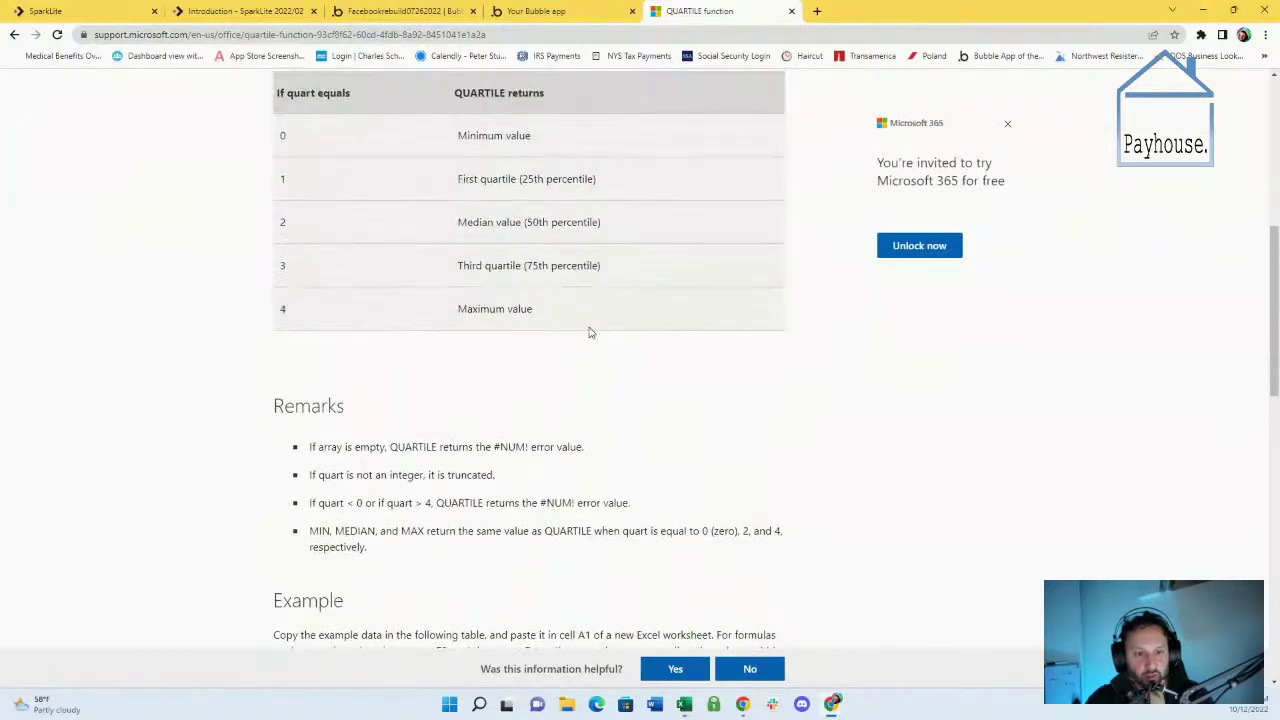
pyautogui.scroll(-1, 589, 333)
pyautogui.scroll(-2, 589, 333)
pyautogui.scroll(-1, 589, 333)
pyautogui.scroll(-2, 589, 333)
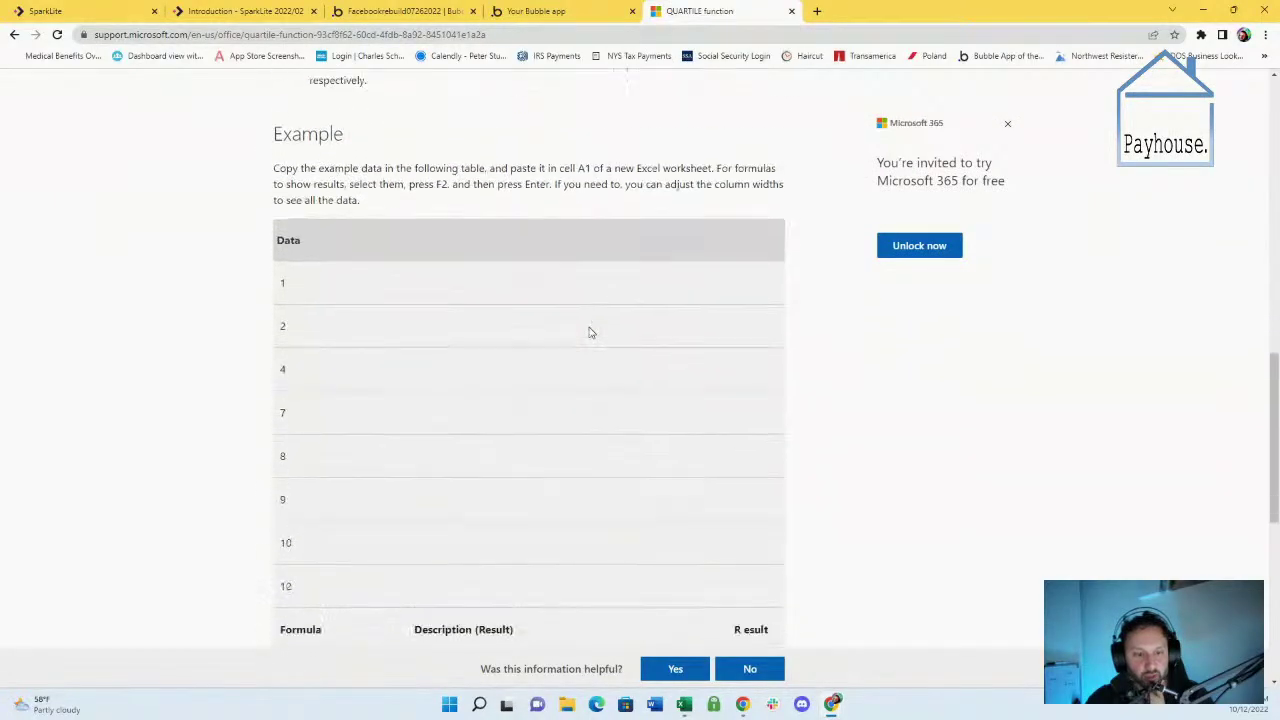
pyautogui.scroll(-3, 589, 333)
pyautogui.scroll(-1, 589, 330)
pyautogui.scroll(-1, 589, 328)
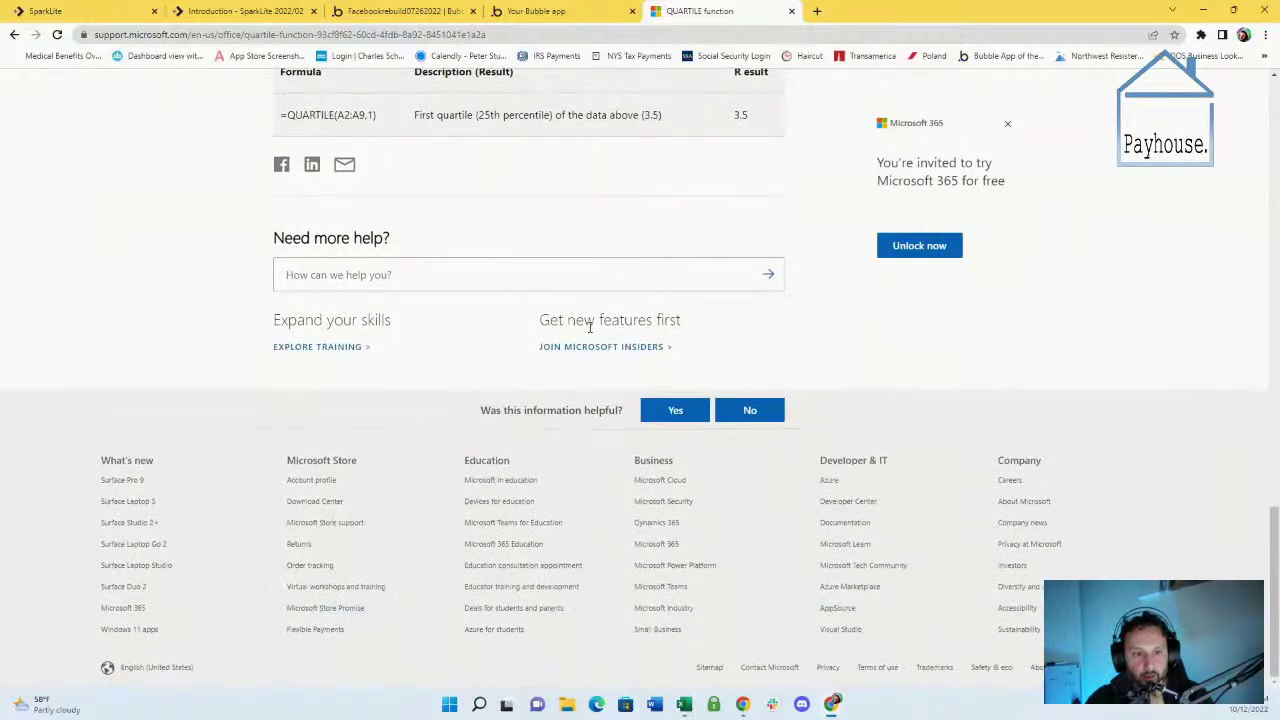
pyautogui.scroll(2, 589, 327)
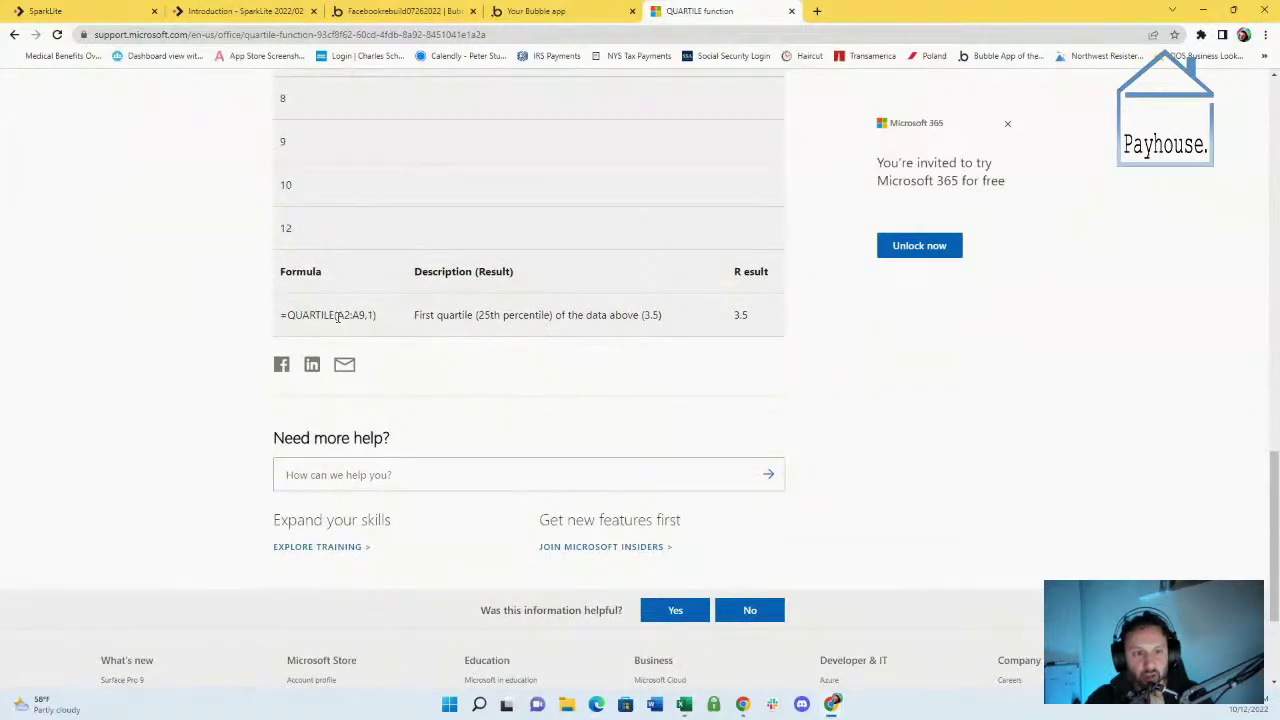
pyautogui.moveTo(337, 315); pyautogui.dragTo(363, 315)
pyautogui.doubleClick(370, 315)
pyautogui.scroll(3, 394, 368)
pyautogui.scroll(1, 394, 368)
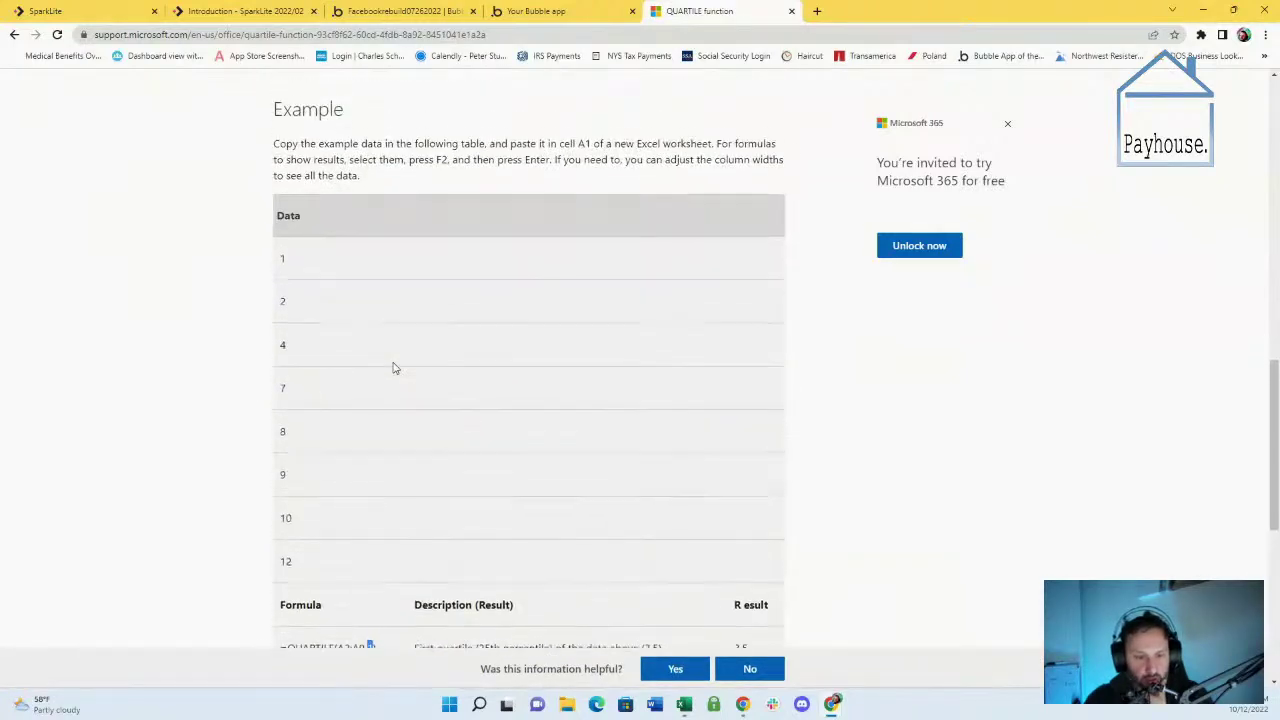
pyautogui.scroll(3, 394, 368)
pyautogui.scroll(2, 394, 368)
pyautogui.scroll(1, 394, 368)
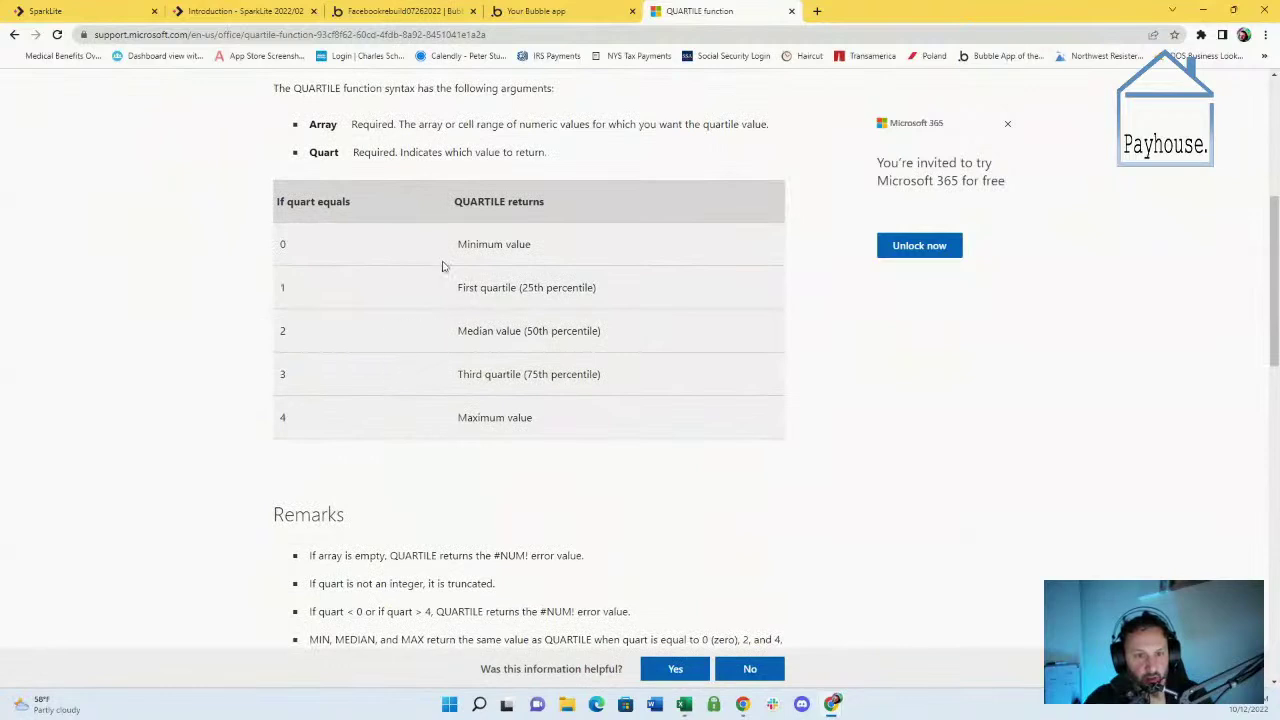
pyautogui.moveTo(470, 244); pyautogui.dragTo(531, 244)
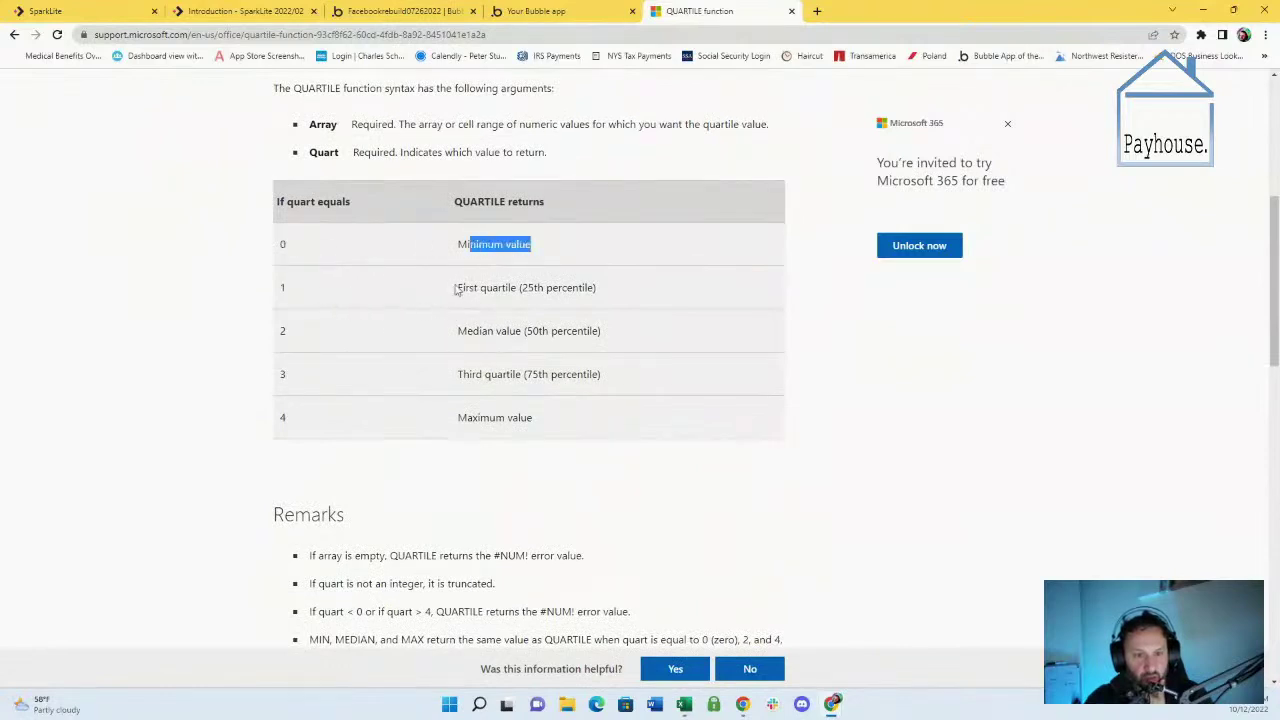
pyautogui.moveTo(498, 287); pyautogui.dragTo(595, 287)
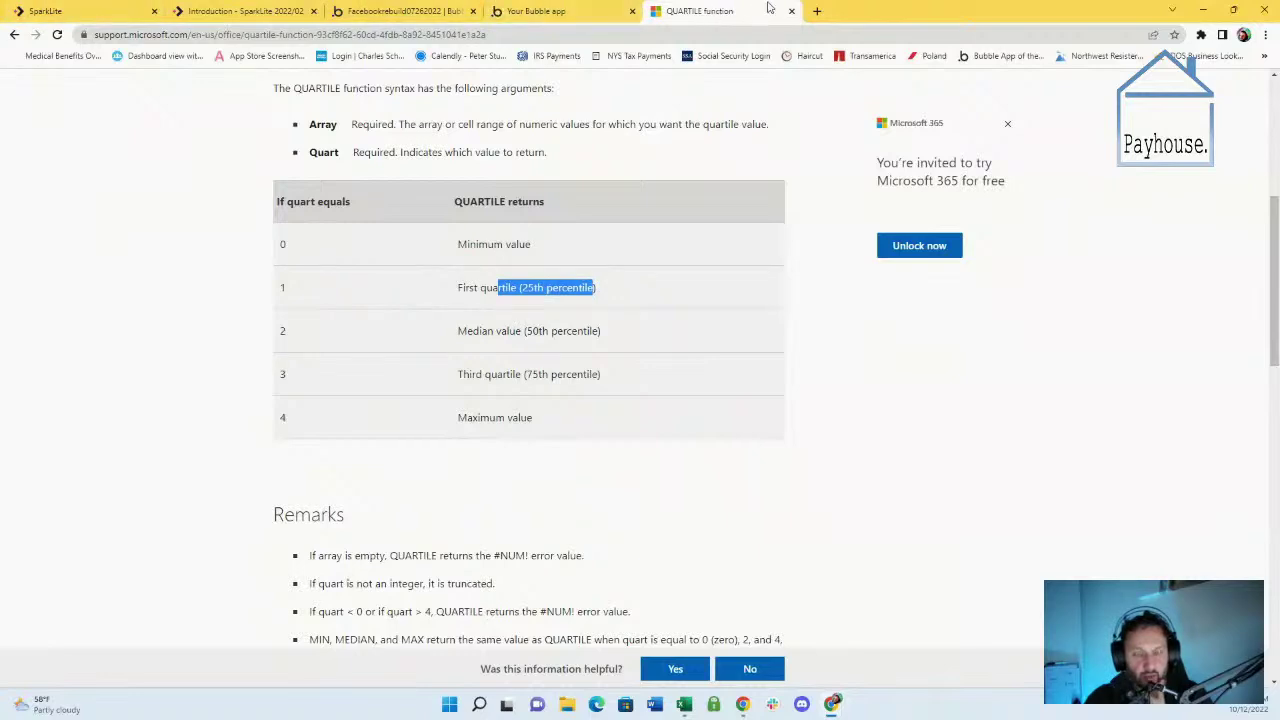
# Delete the old 25 values in A1:G7 and the leftover #VALUE! result in F9
pyautogui.click(684, 704)
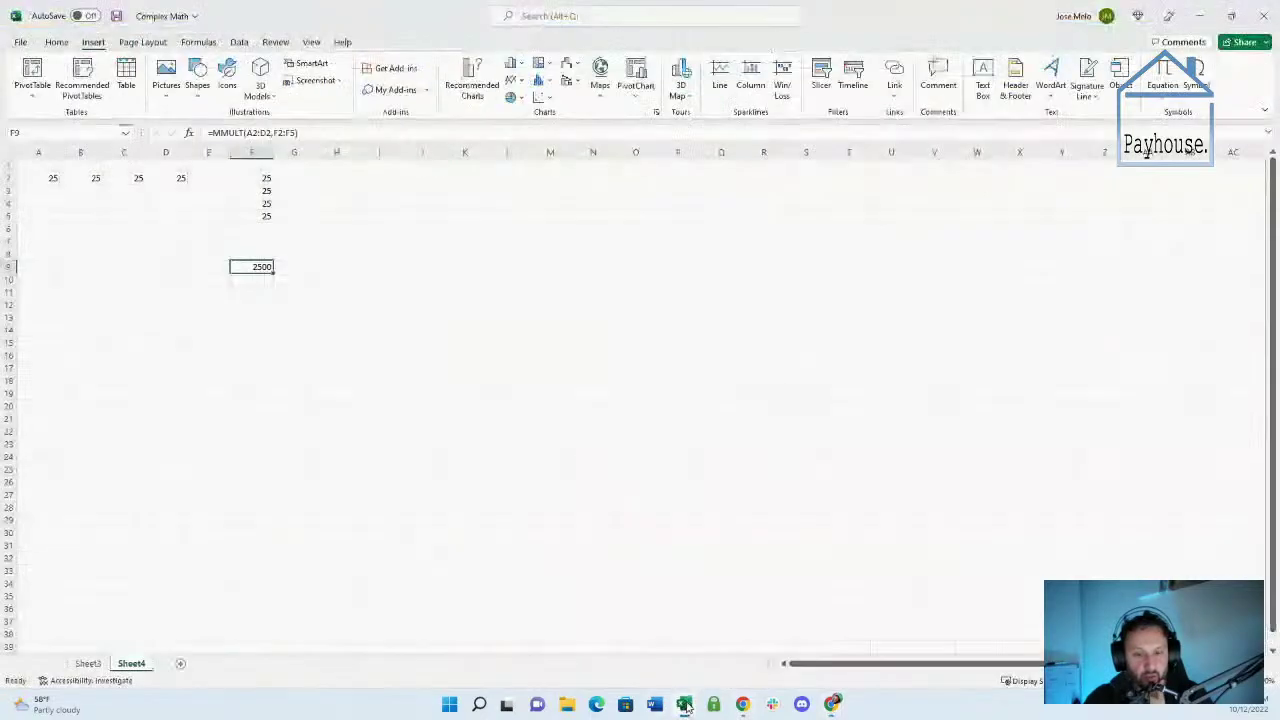
pyautogui.click(228, 242)
pyautogui.moveTo(290, 240); pyautogui.dragTo(40, 165)
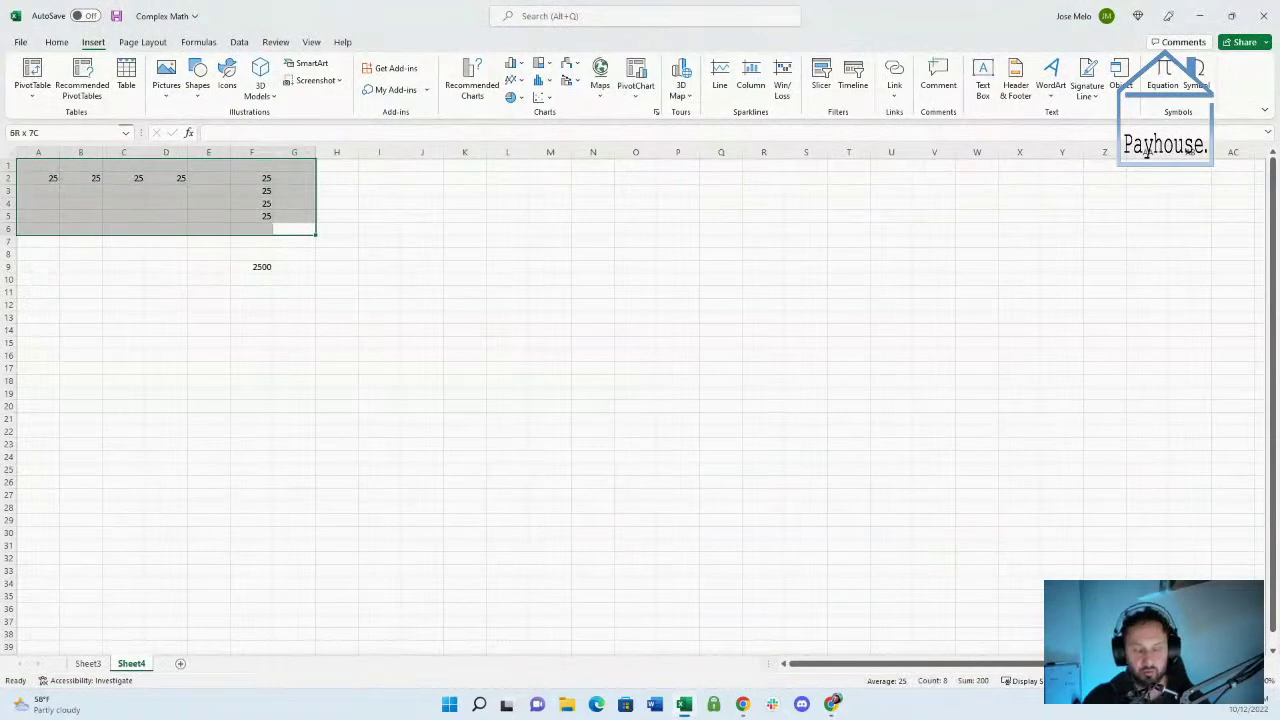
pyautogui.press('Delete')
pyautogui.click(166, 254)
pyautogui.click(94, 214)
pyautogui.click(251, 266)
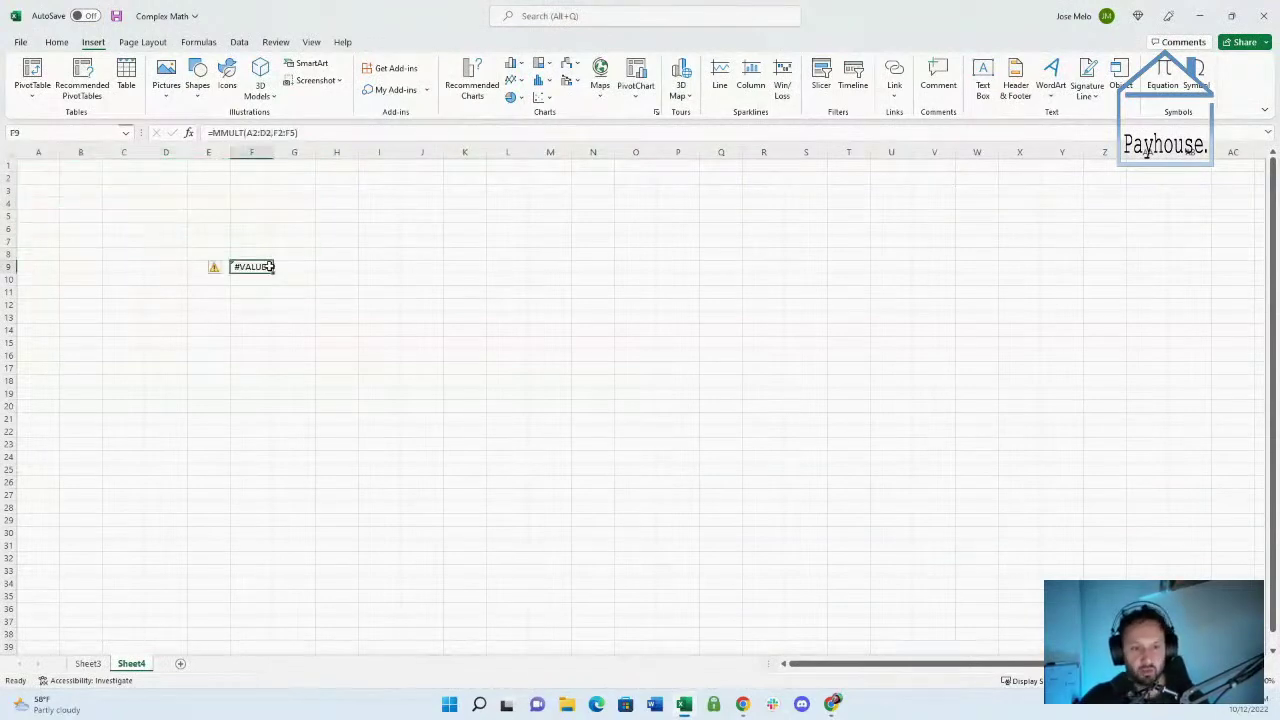
pyautogui.press('Delete')
pyautogui.click(251, 307)
pyautogui.click(123, 241)
pyautogui.click(45, 166)
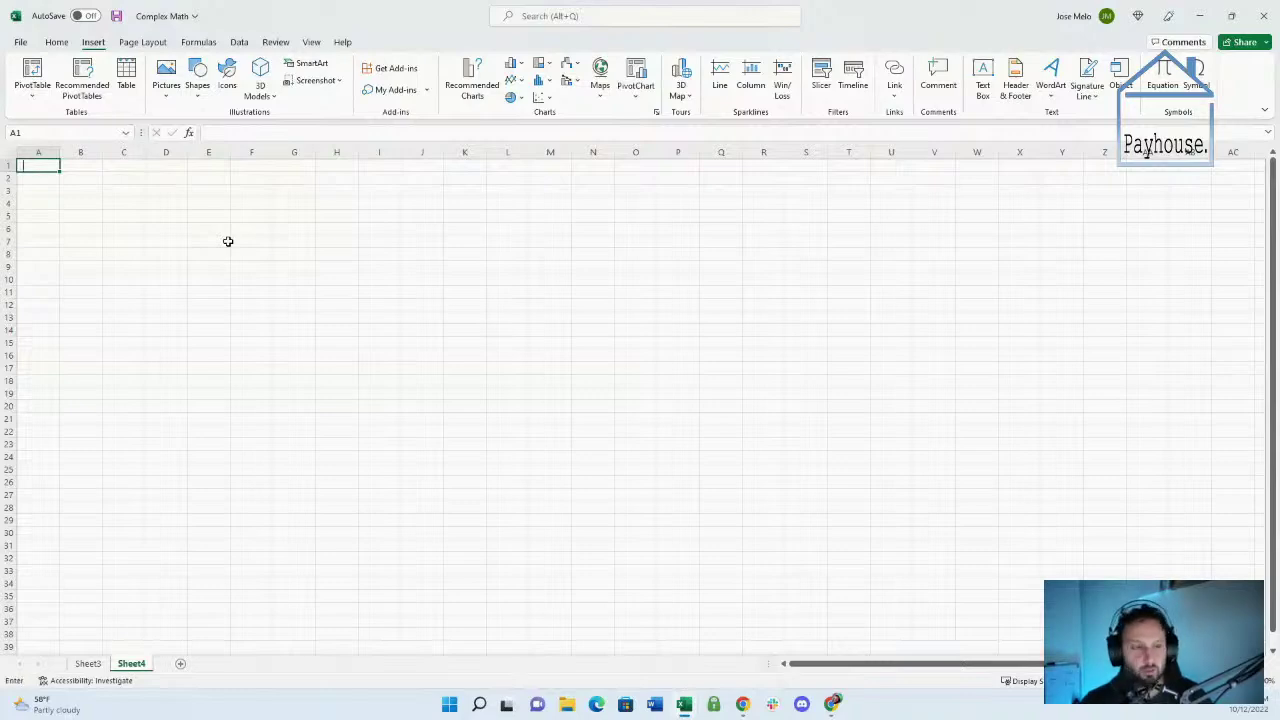
# Type 10, 20, 30, 40, 50, 60 into A1:A6 and extend the series to 220 in A22
pyautogui.write('10')
pyautogui.press('Return')
pyautogui.write('20')
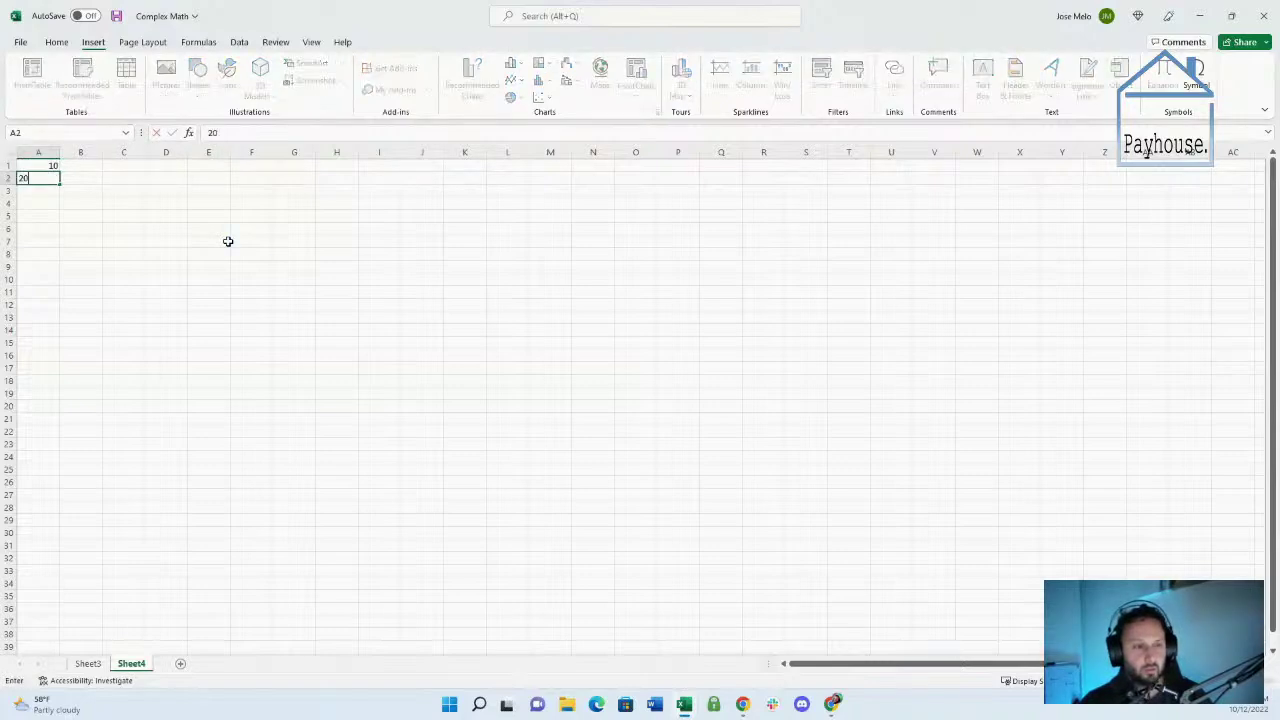
pyautogui.press('Return')
pyautogui.write('30')
pyautogui.press('Return')
pyautogui.write('40')
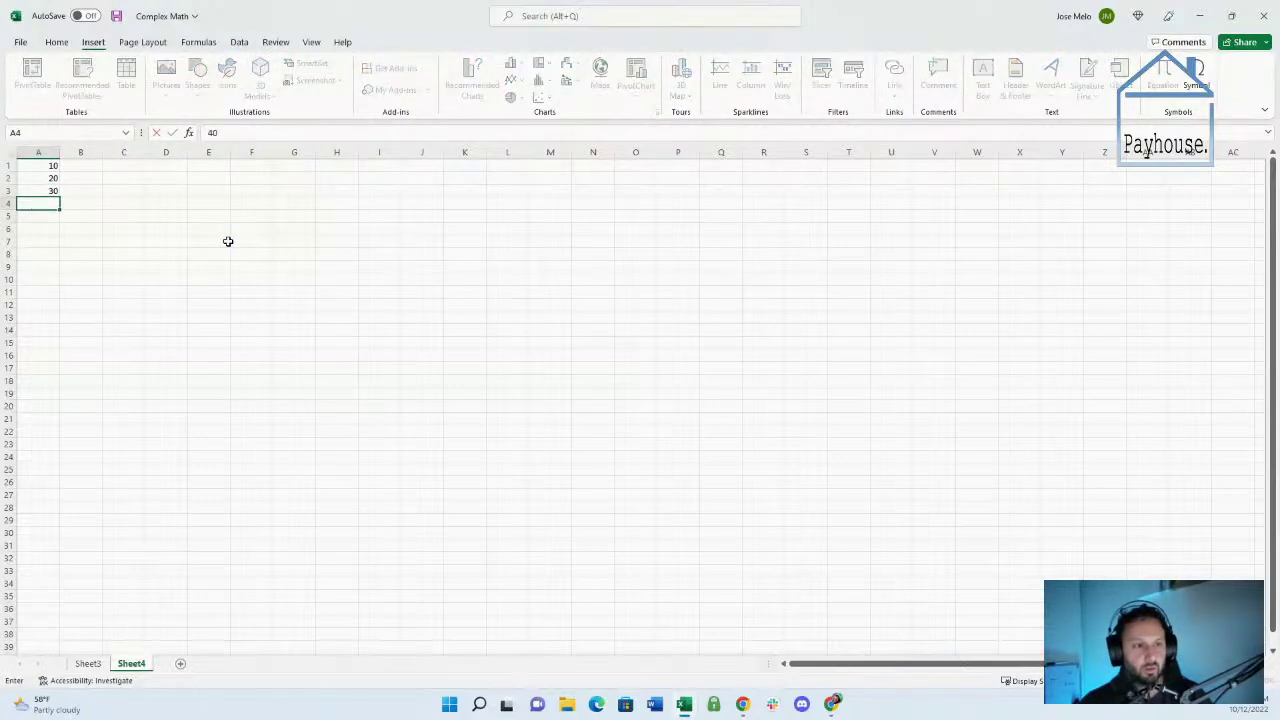
pyautogui.press('Return')
pyautogui.write('50')
pyautogui.press('Return')
pyautogui.write('60')
pyautogui.press('Return')
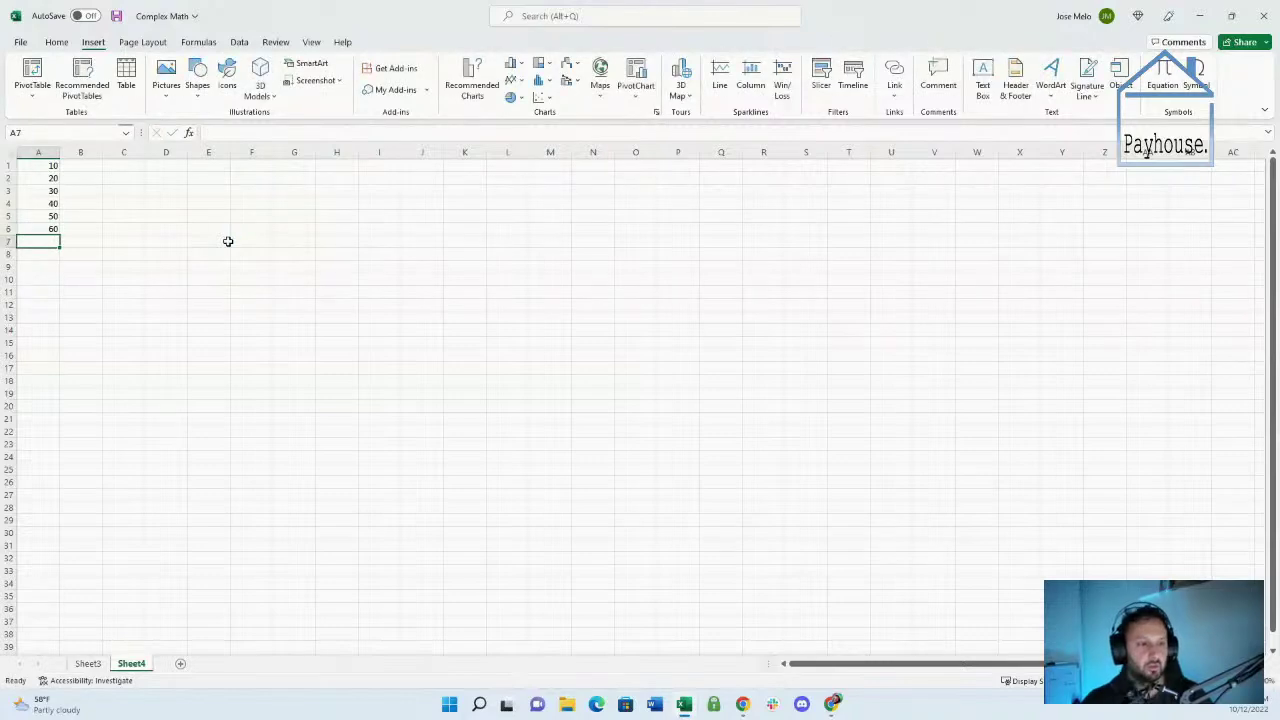
pyautogui.moveTo(38, 166)
pyautogui.mouseDown()
pyautogui.moveTo(57, 231)
pyautogui.moveTo(62, 437)
pyautogui.mouseUp()
pyautogui.click(98, 391)
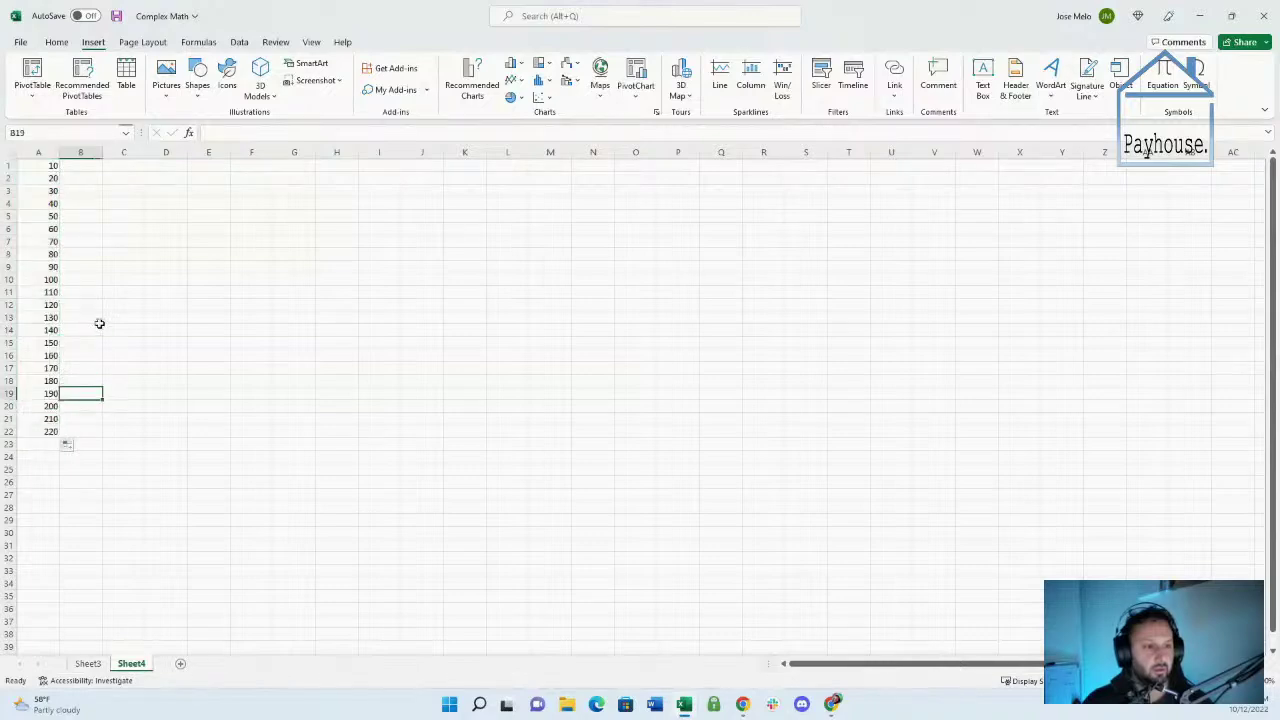
# Enter =QUARTILE(A1:A22,1) in F3, returning 62.5 as the first quartile
pyautogui.click(262, 191)
pyautogui.write('=')
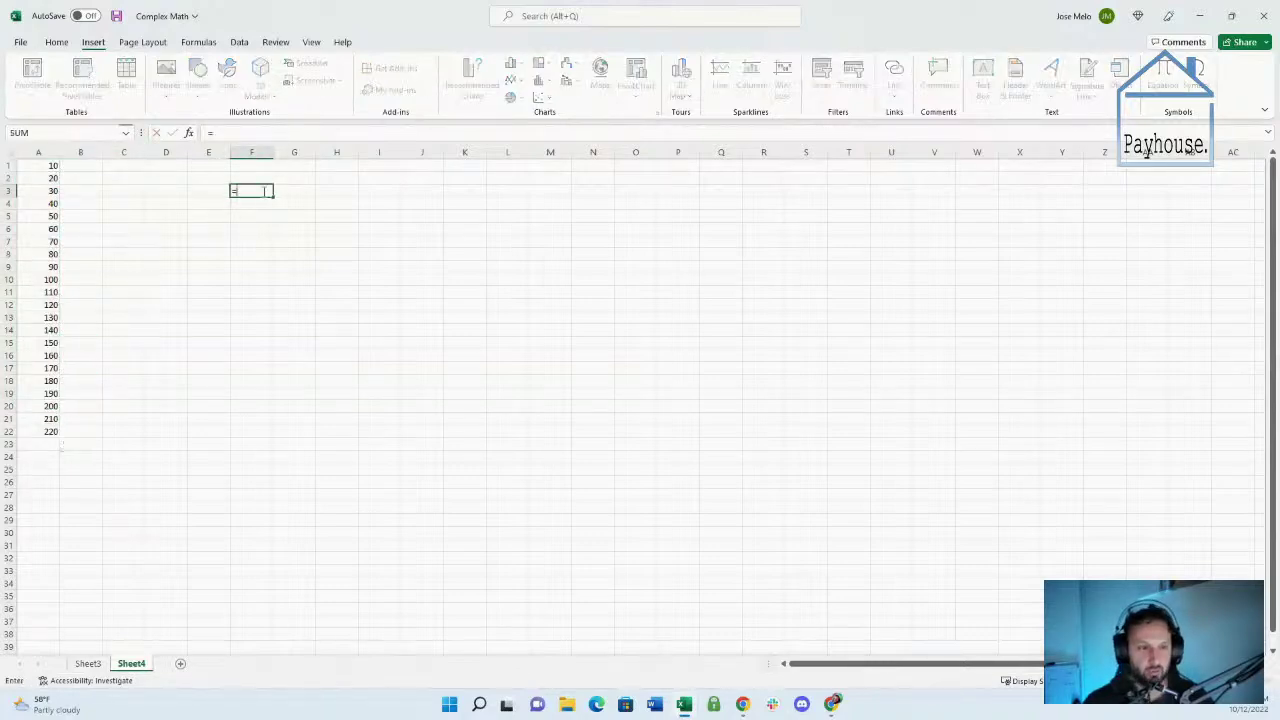
pyautogui.write('QUA')
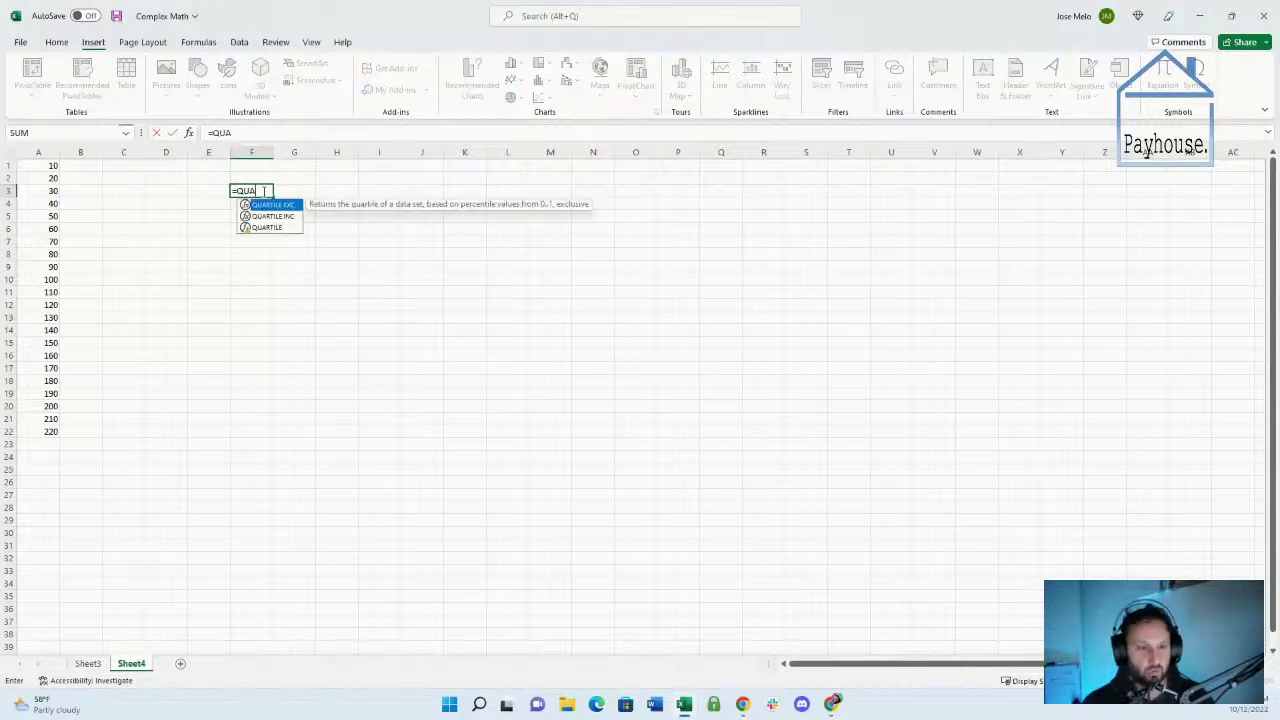
pyautogui.press('Down')
pyautogui.press('Down')
pyautogui.press('Tab')
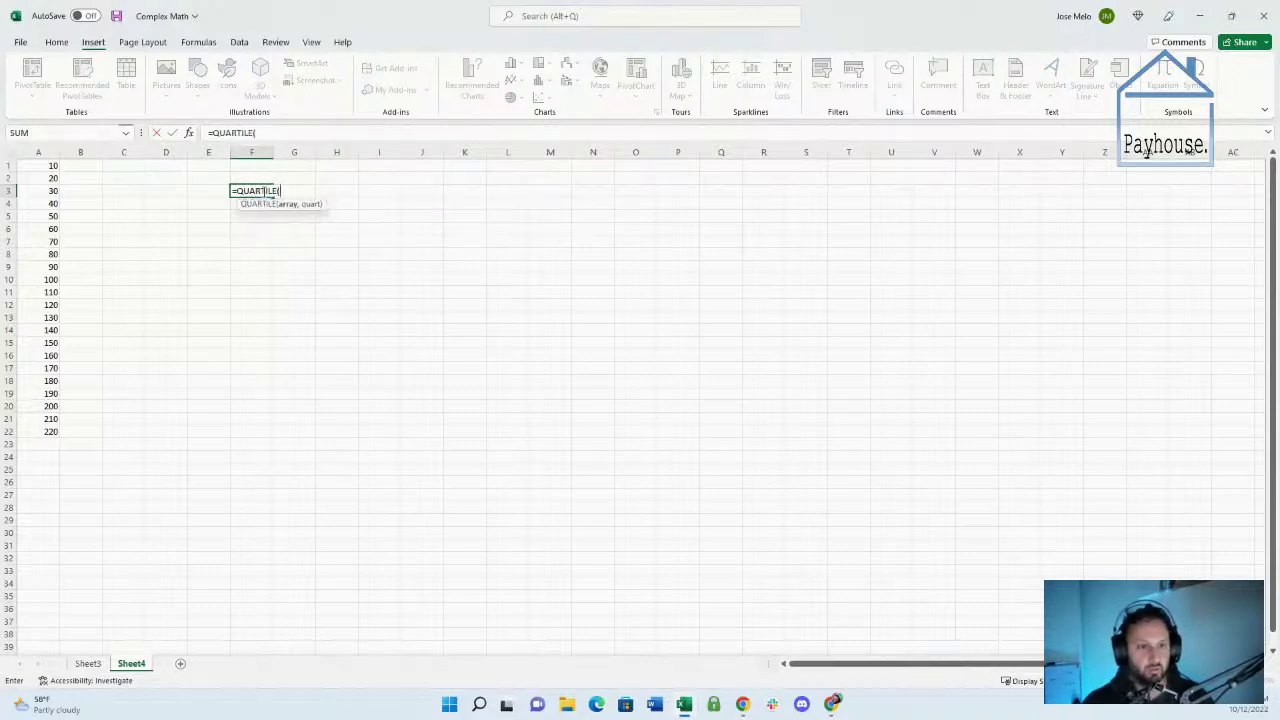
pyautogui.moveTo(46, 166); pyautogui.dragTo(50, 431)
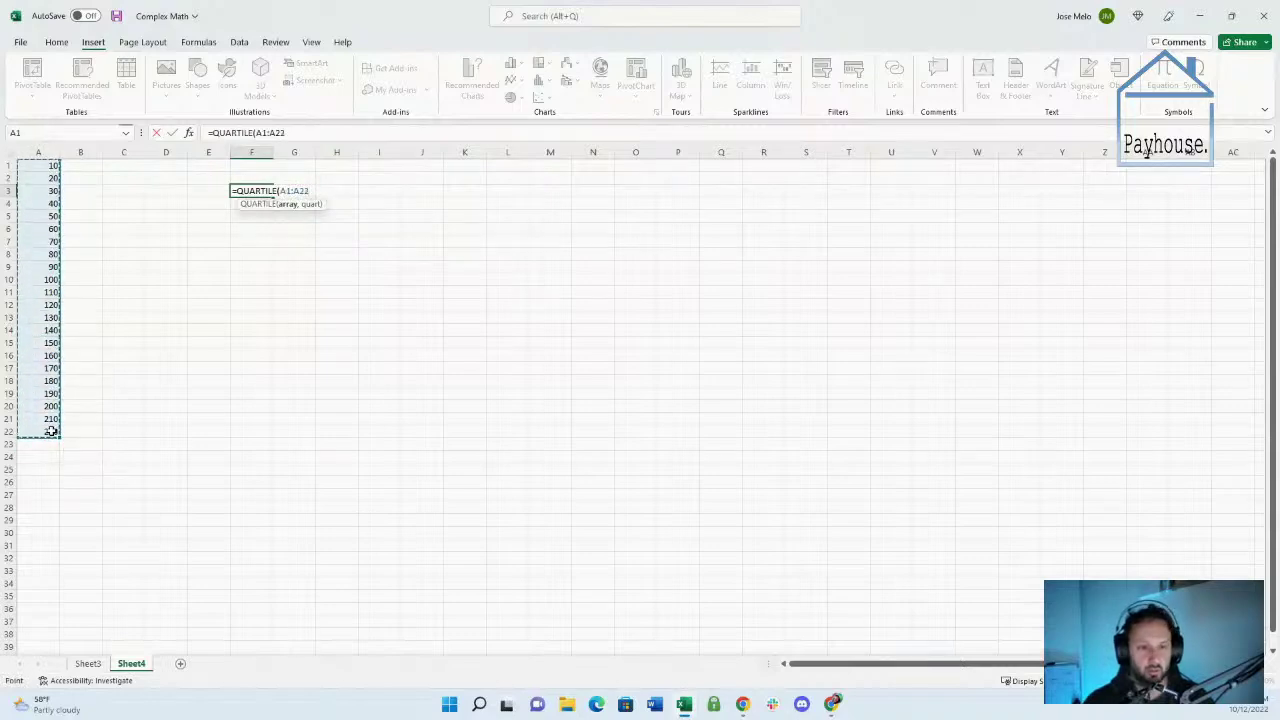
pyautogui.write(',1')
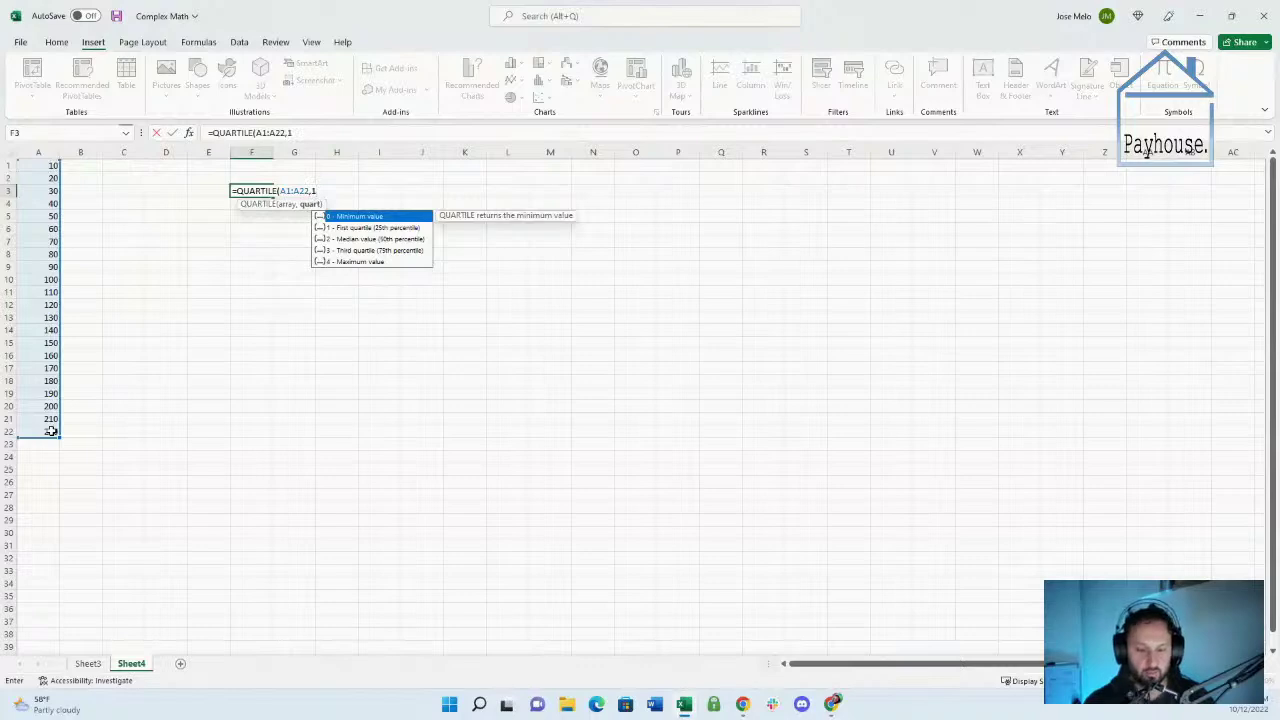
pyautogui.write(')')
pyautogui.press('Return')
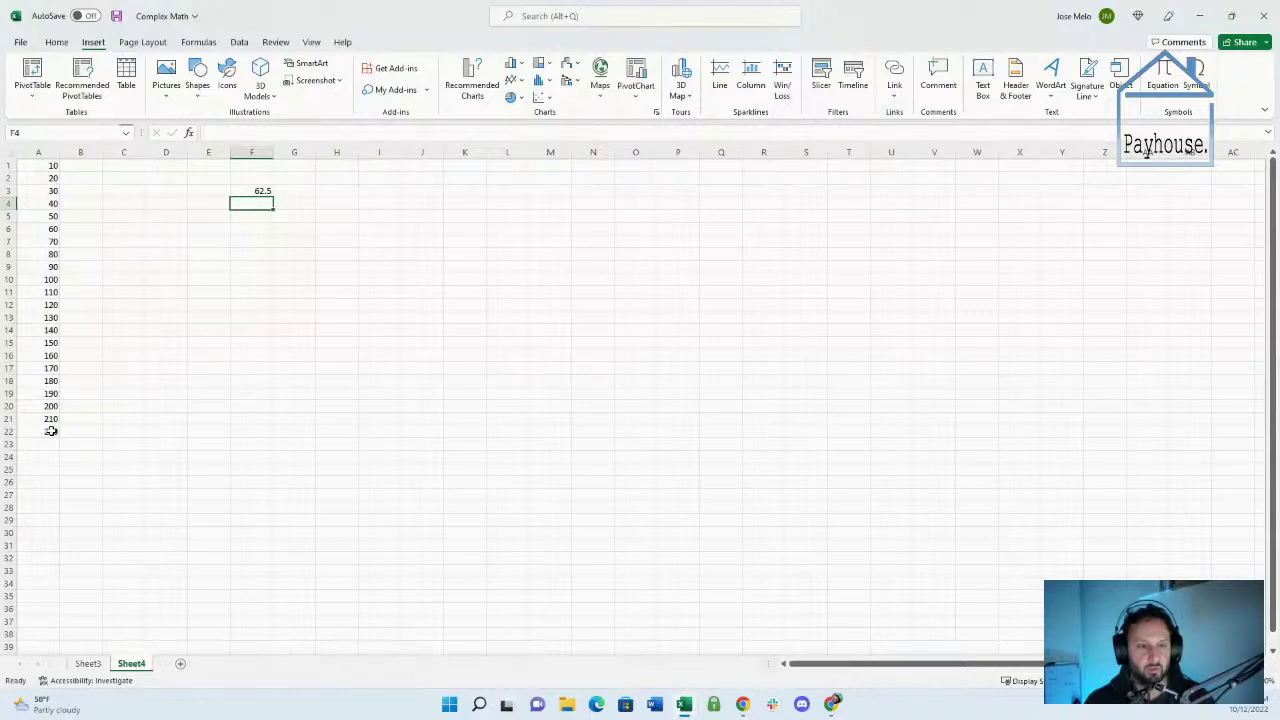
pyautogui.press('Up')
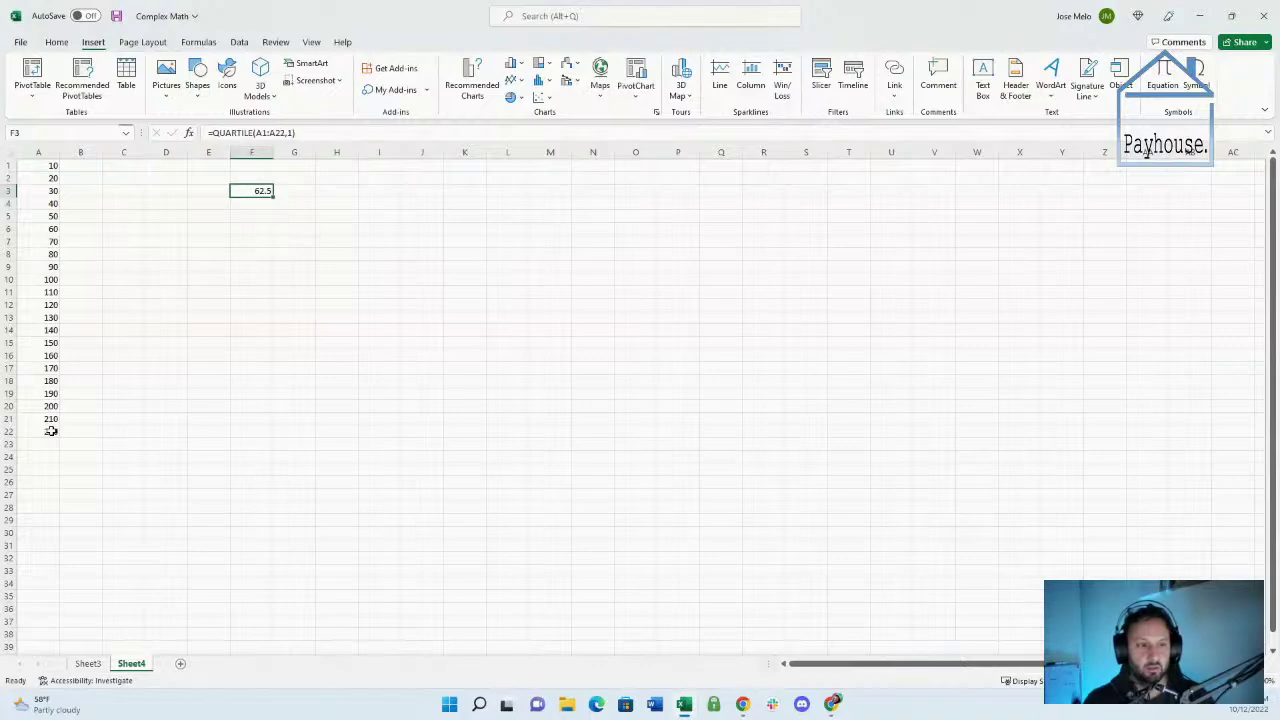
# Step through column A's sample values from 10 in A1 to 70 in A7
pyautogui.press('Left')
pyautogui.press('Left')
pyautogui.press('Left')
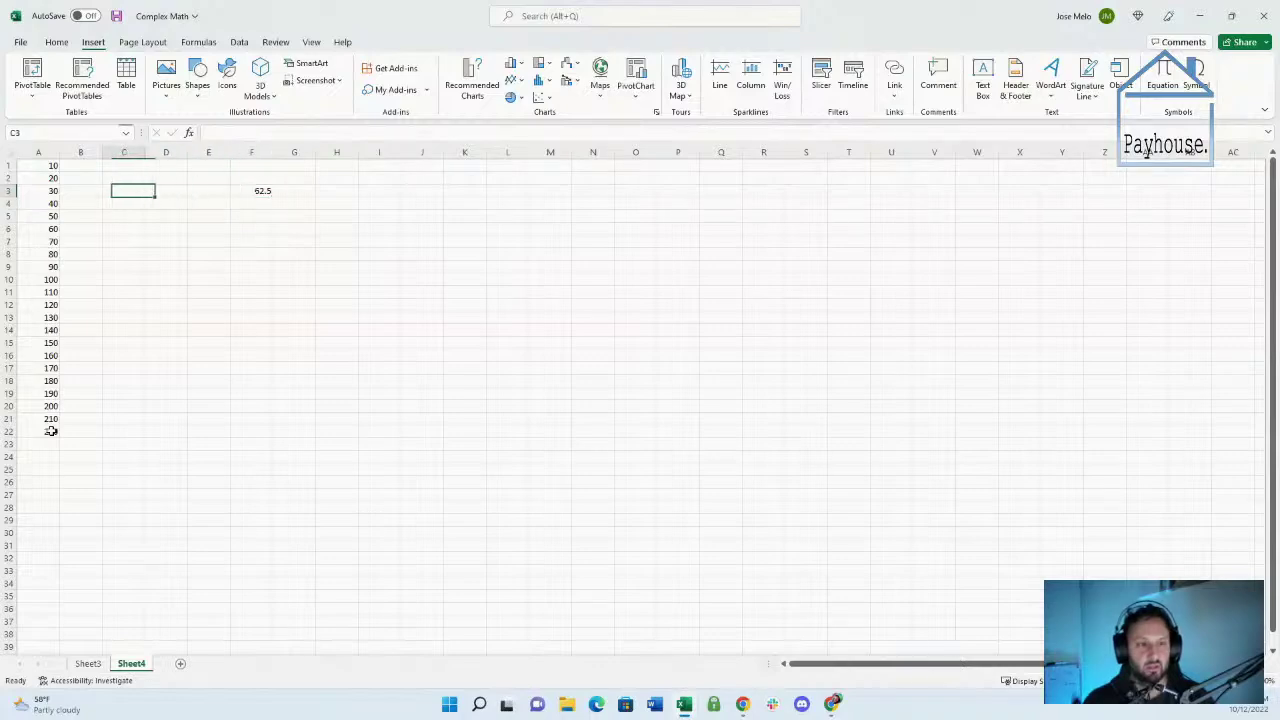
pyautogui.press('Left')
pyautogui.press('Left')
pyautogui.press('Up')
pyautogui.press('Up')
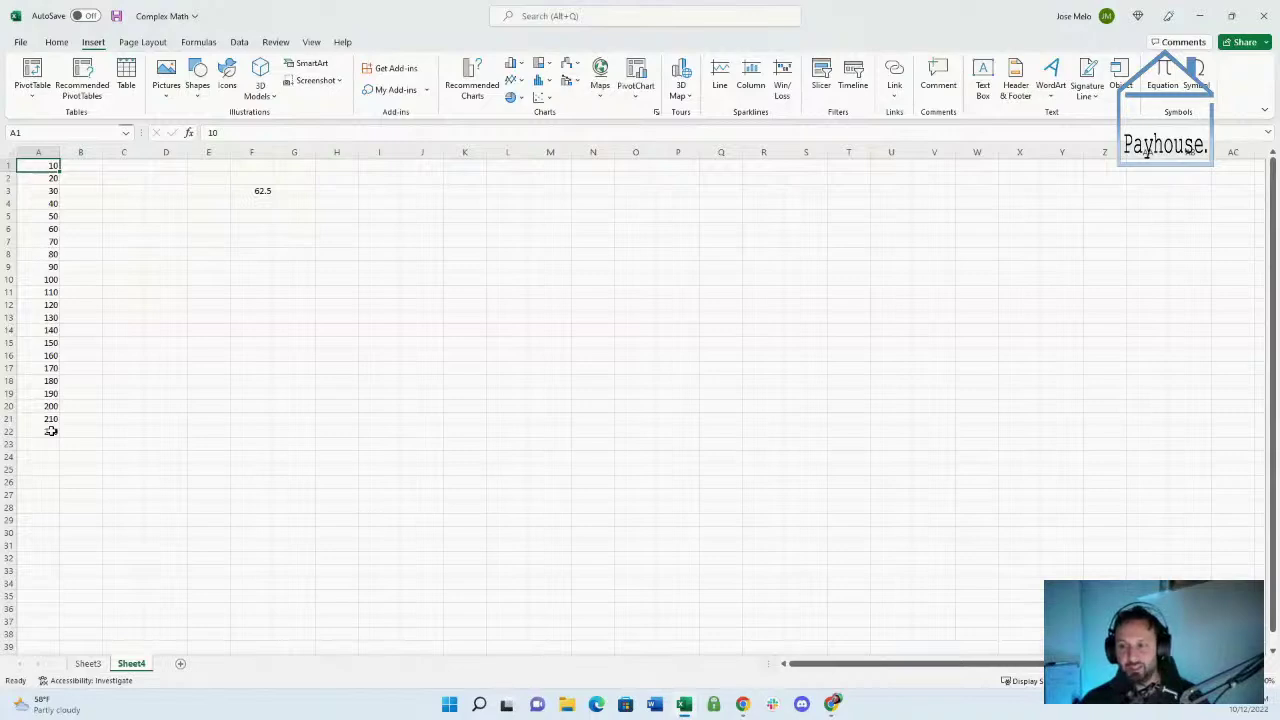
pyautogui.press('Down')
pyautogui.press('Down')
pyautogui.press('Down')
pyautogui.press('Down')
pyautogui.press('Down')
pyautogui.press('Down')
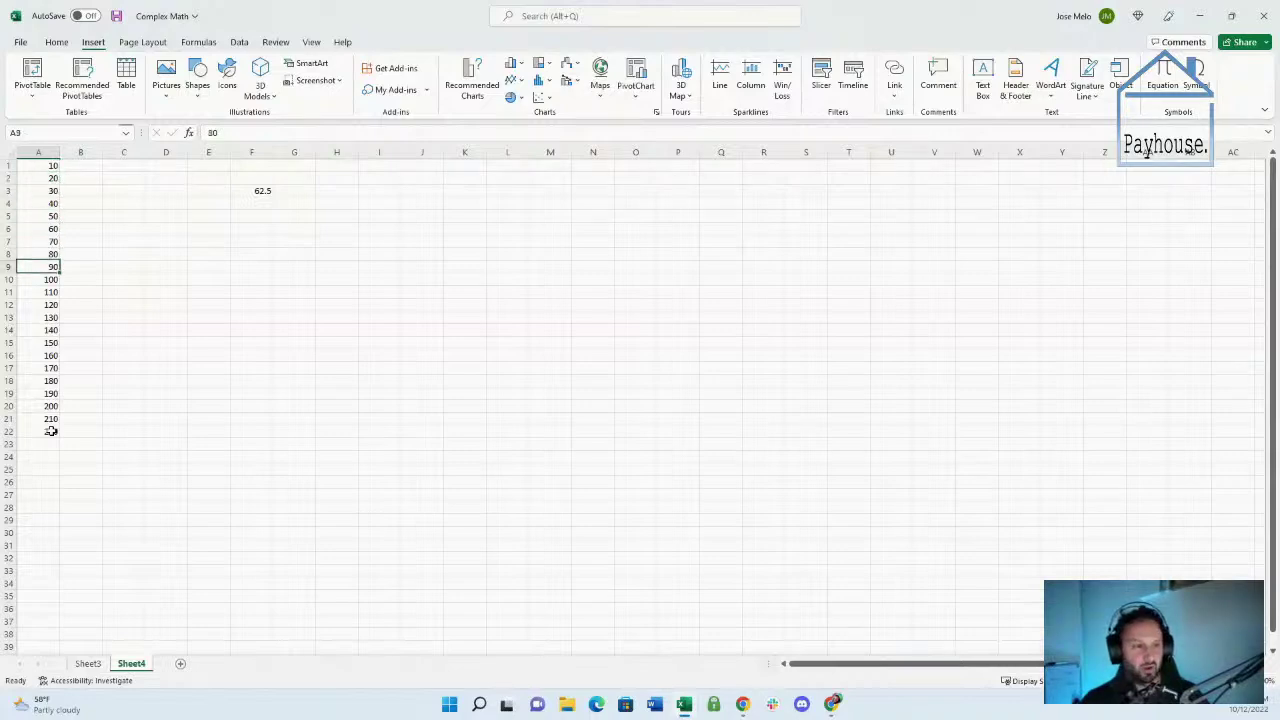
pyautogui.press('Down')
pyautogui.press('Up')
pyautogui.press('Up')
pyautogui.press('Up')
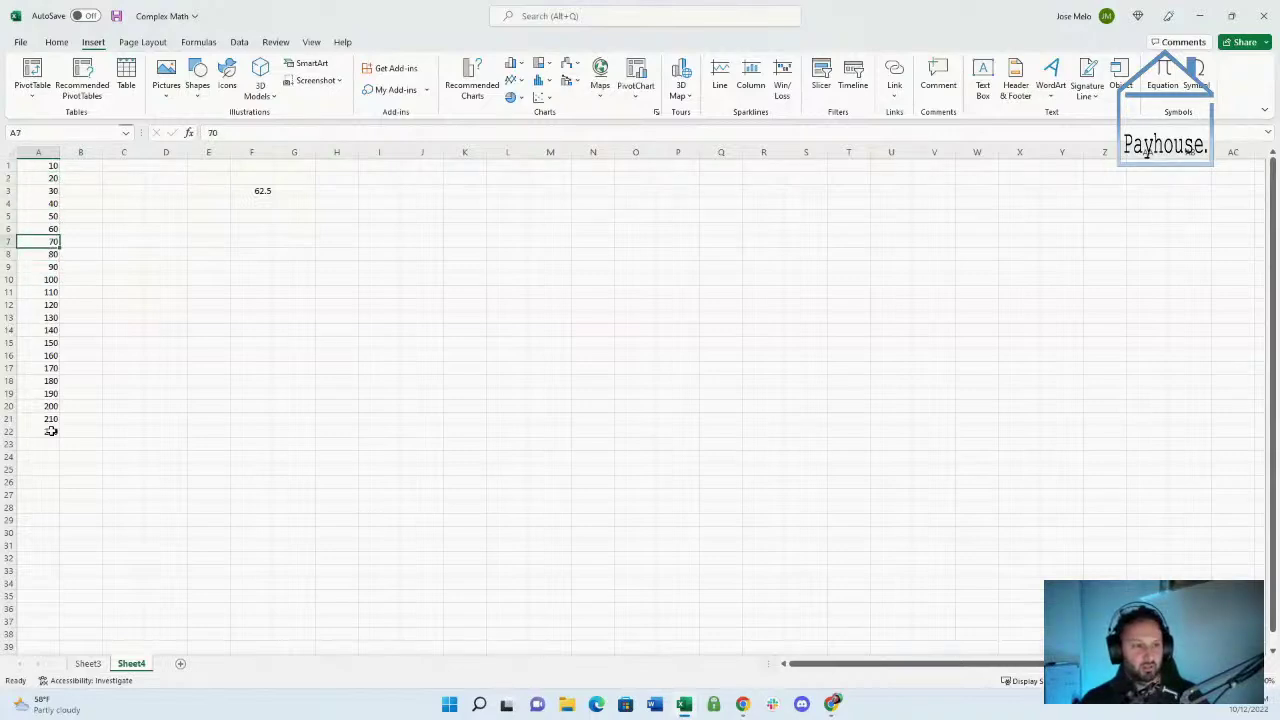
# Delete the values 70 through 210, leaving 10–60 in A1:A6 so F3 reads 22.5
pyautogui.keyDown('shift'); pyautogui.click(51, 431); pyautogui.keyUp('shift')
pyautogui.press('Delete')
pyautogui.press('Down')
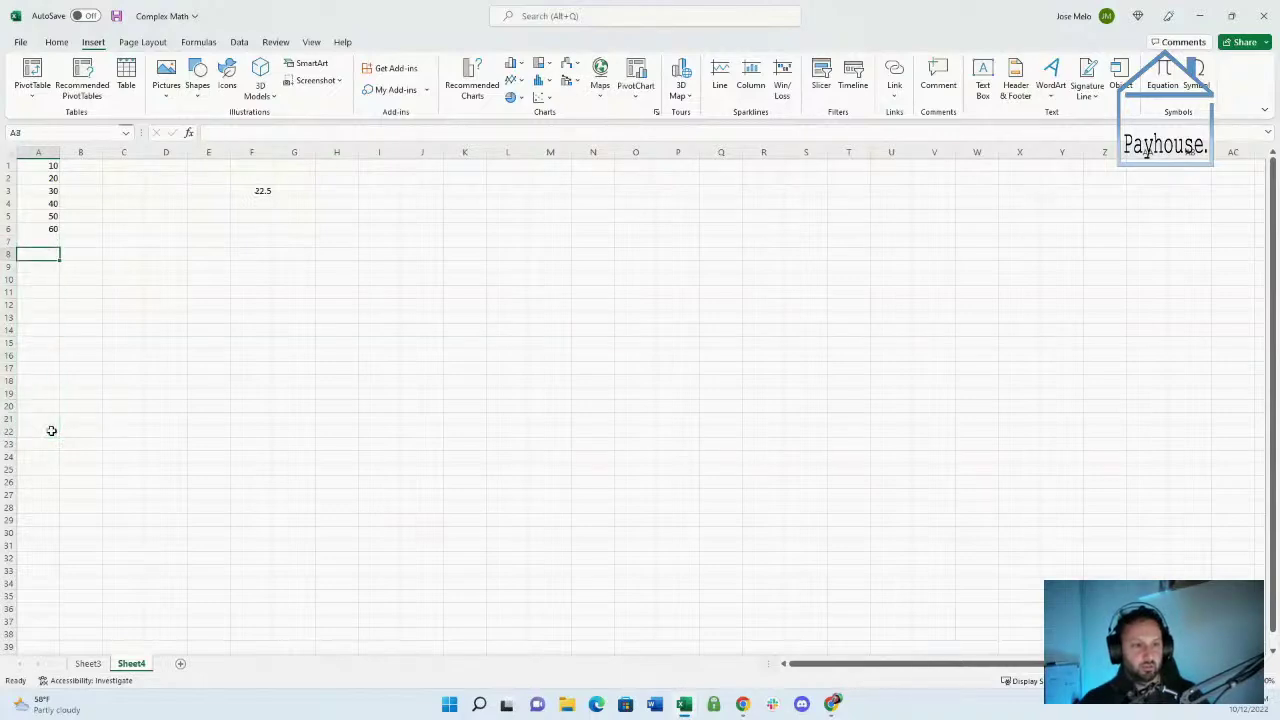
pyautogui.press('Up')
pyautogui.press('Up')
pyautogui.press('Up')
pyautogui.press('Up')
pyautogui.press('Up')
pyautogui.press('Up')
pyautogui.press('Up')
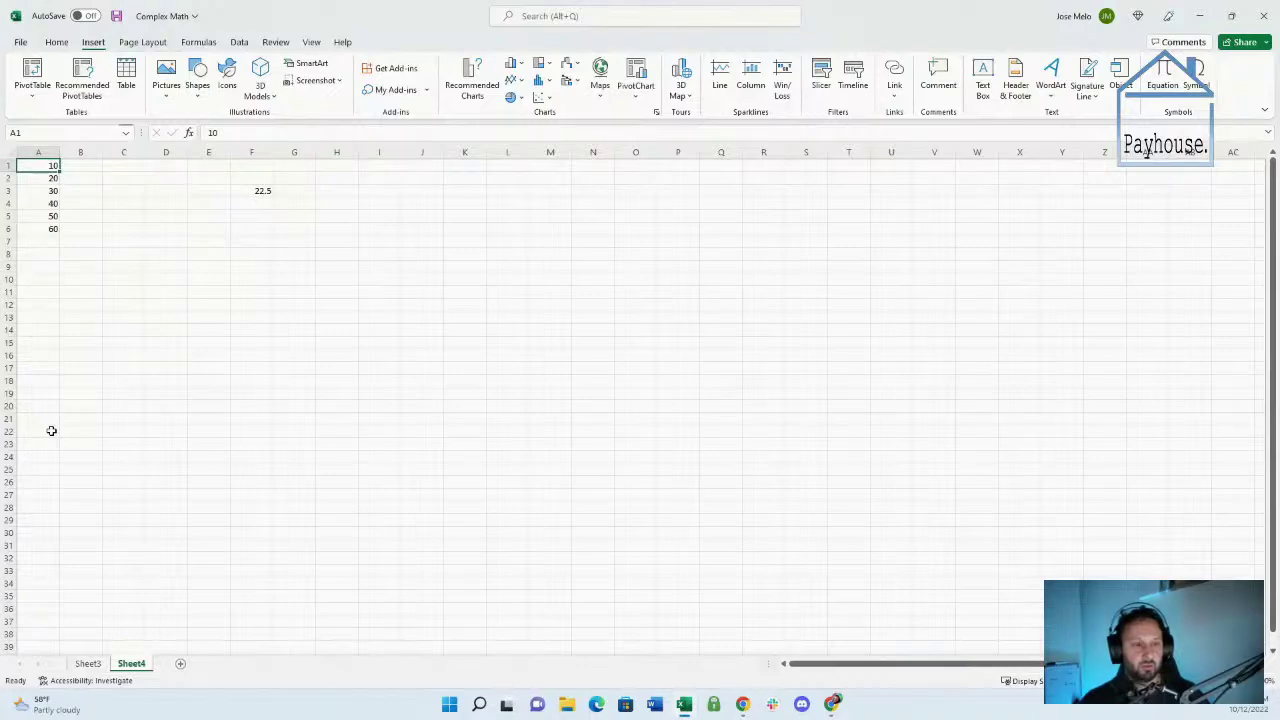
pyautogui.press('Down')
pyautogui.press('Down')
pyautogui.press('Down')
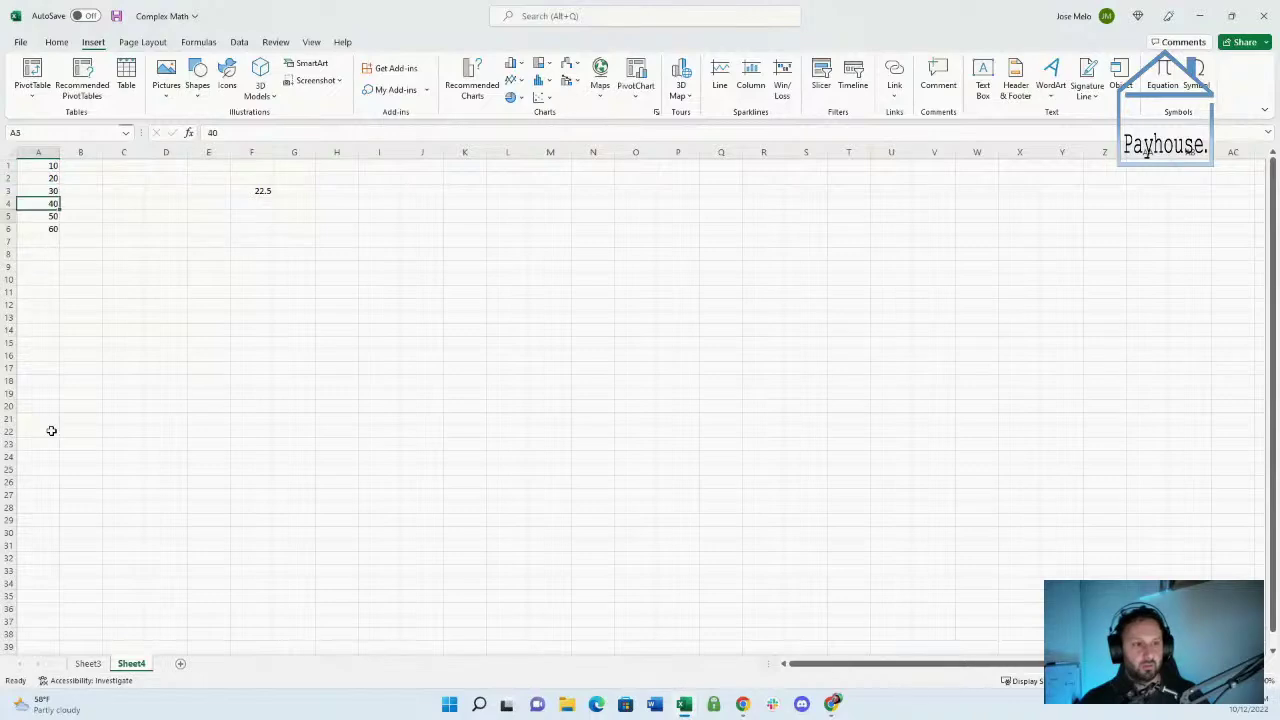
pyautogui.press('Down')
pyautogui.press('Down')
pyautogui.press('Up')
pyautogui.press('Up')
pyautogui.press('Up')
pyautogui.press('Up')
pyautogui.press('Up')
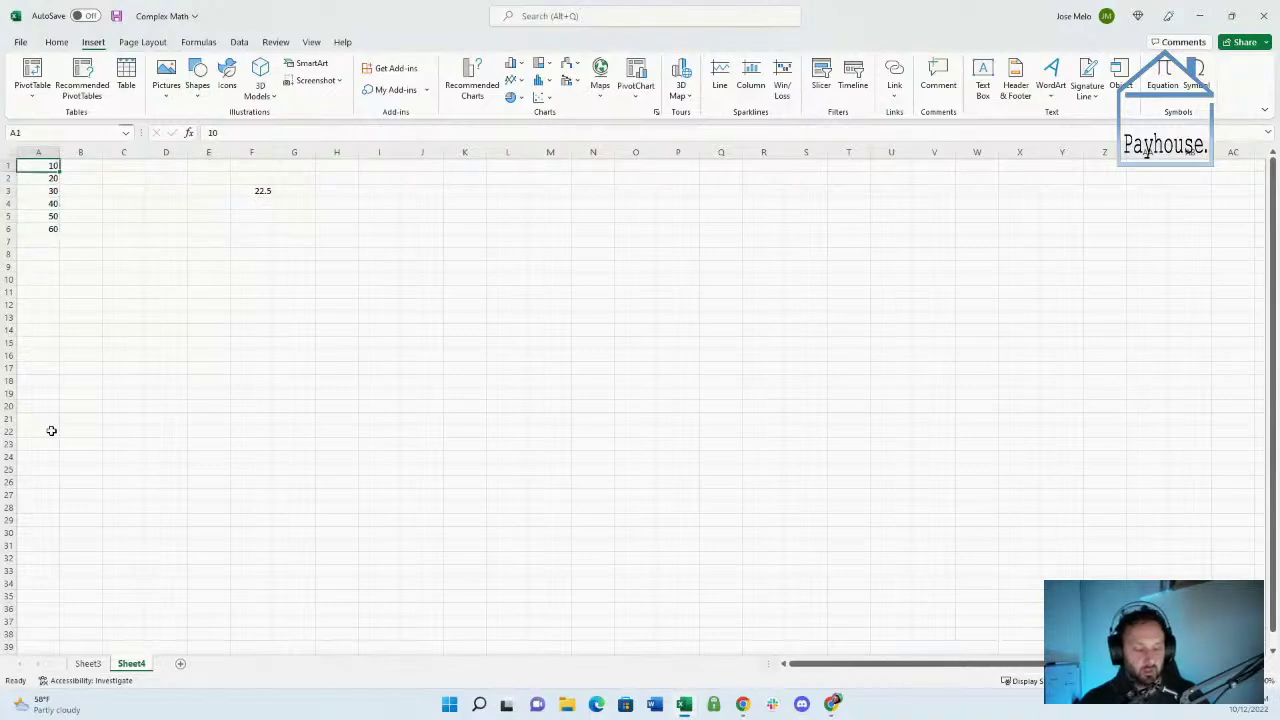
# Enter xinput in the Name Box to jump to the xinput_one cell, A1 on Sheet3
pyautogui.click(44, 129)
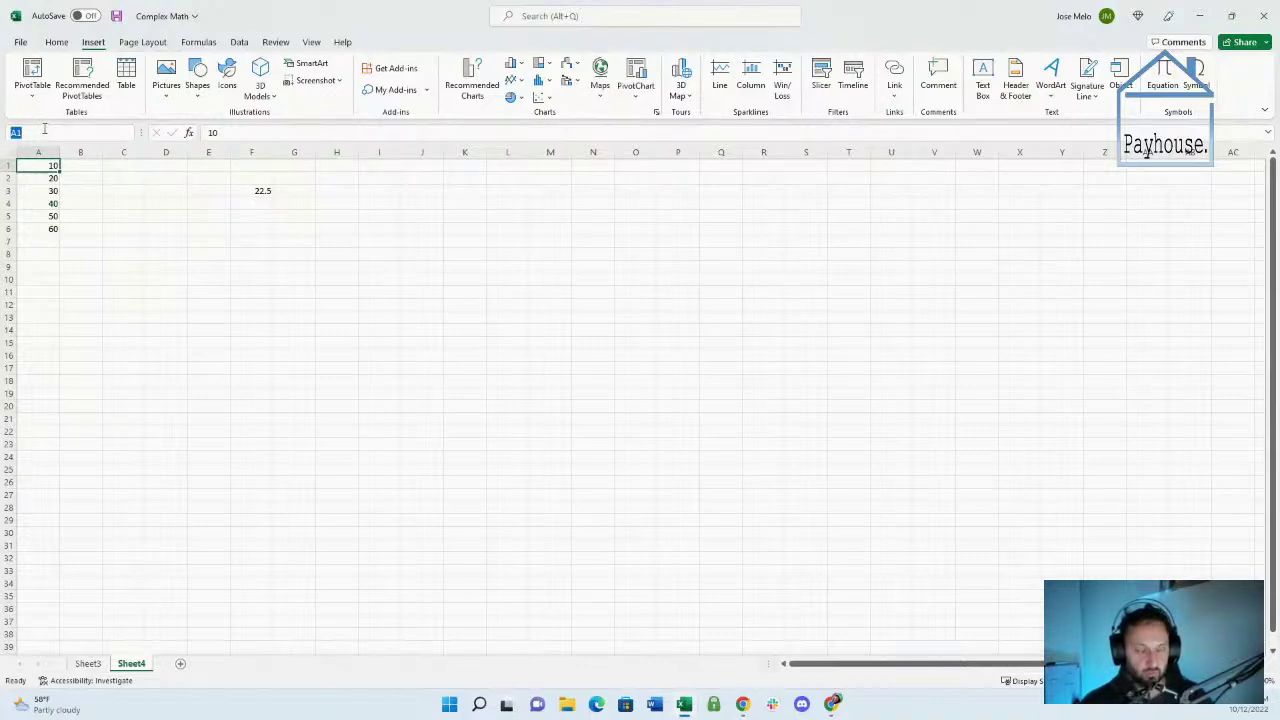
pyautogui.write('X')
pyautogui.write('INP')
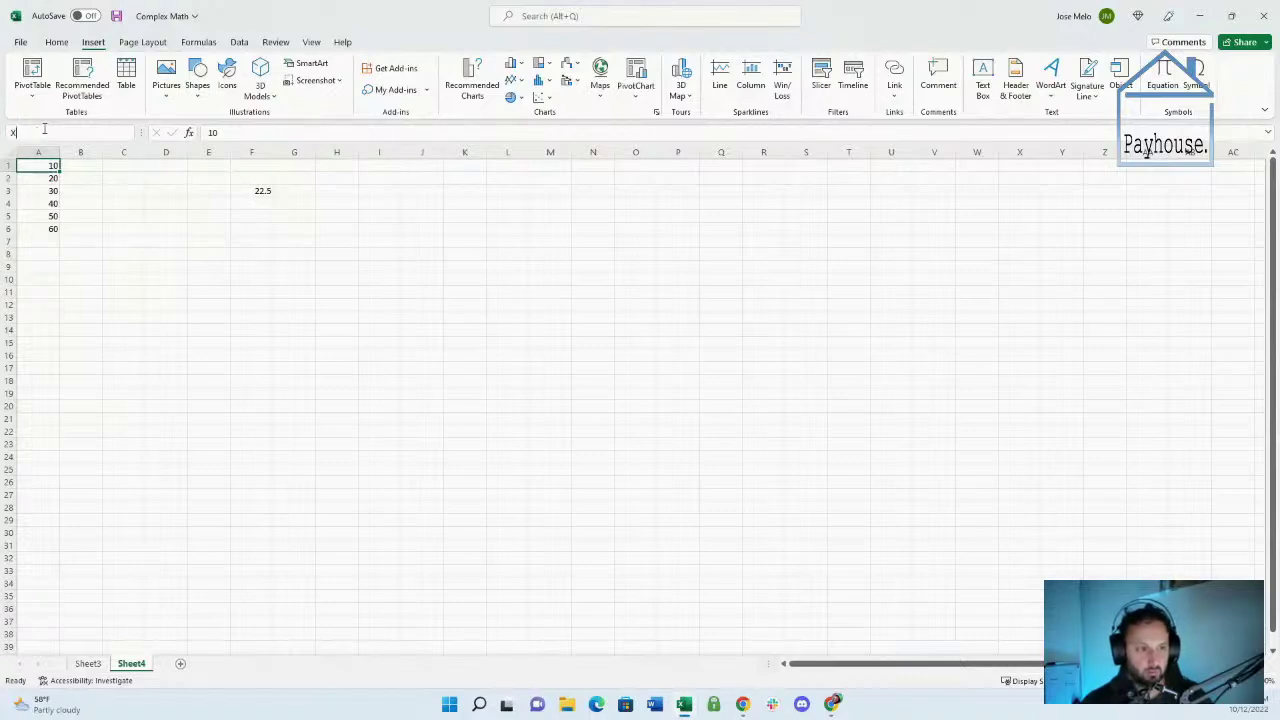
pyautogui.press('BackSpace')
pyautogui.write('input_en')
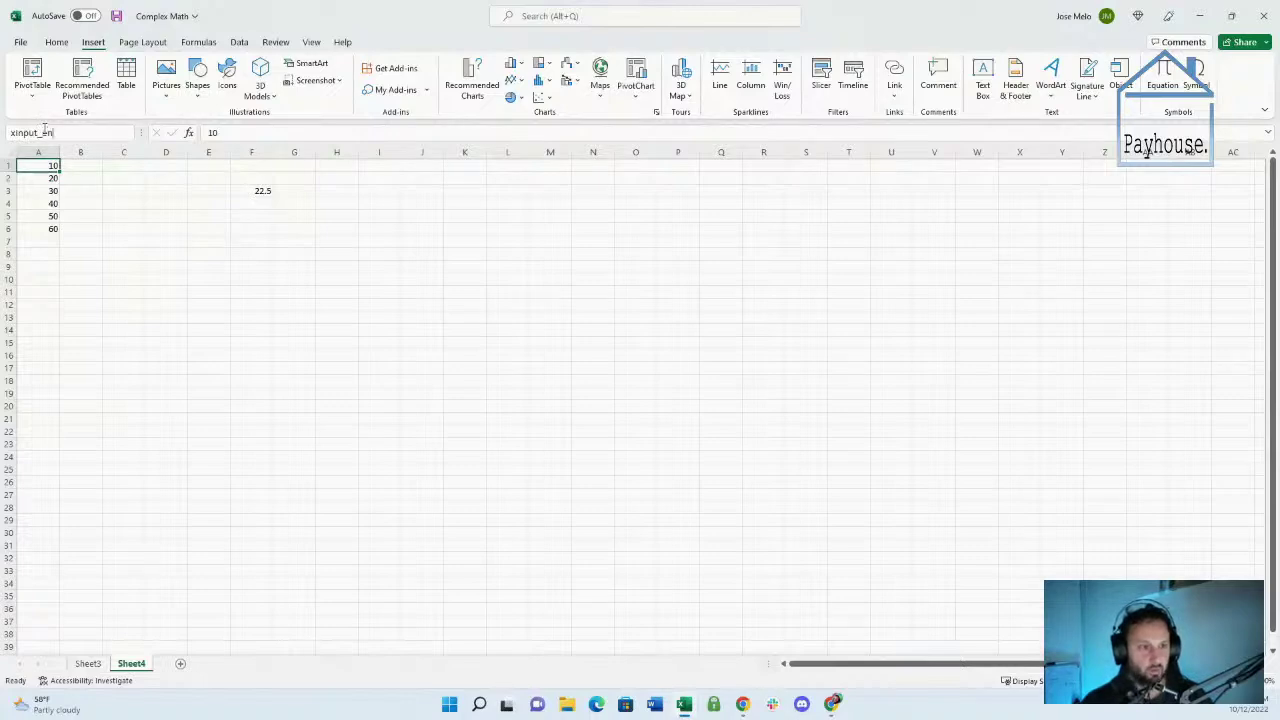
pyautogui.press('Return')
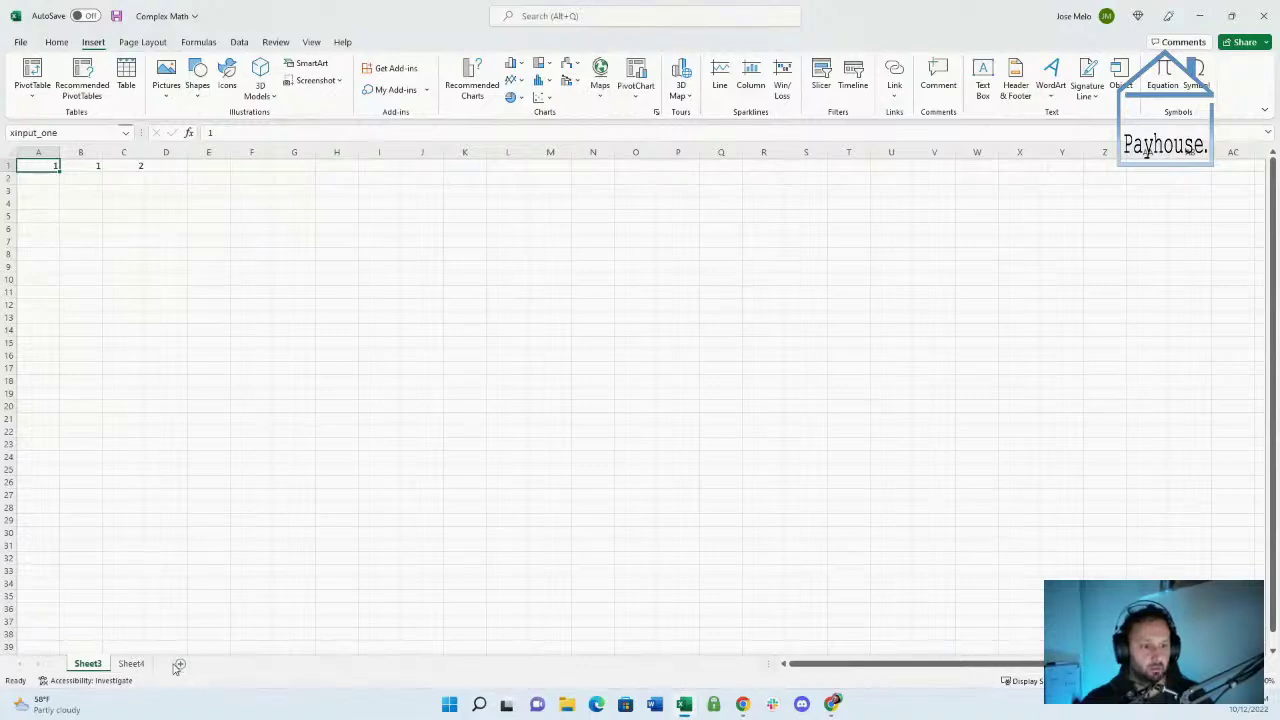
# Delete Sheet3 permanently
pyautogui.rightClick(88, 664)
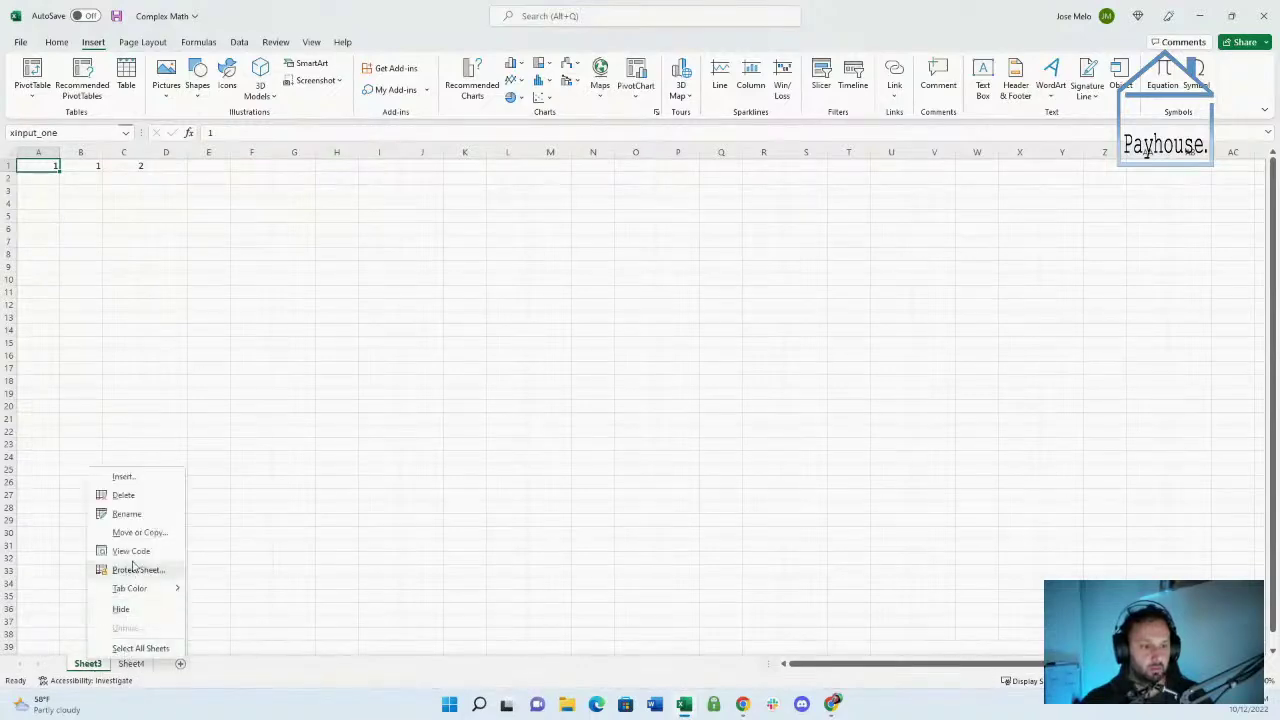
pyautogui.click(123, 495)
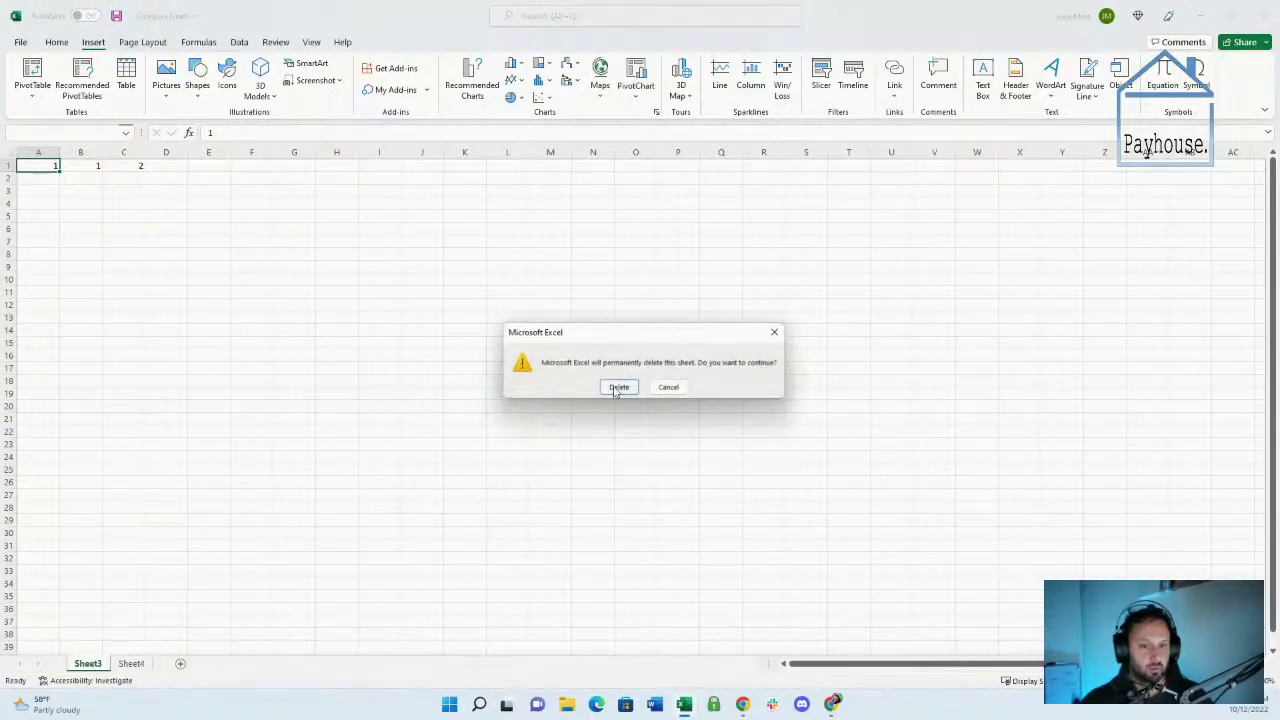
pyautogui.click(617, 387)
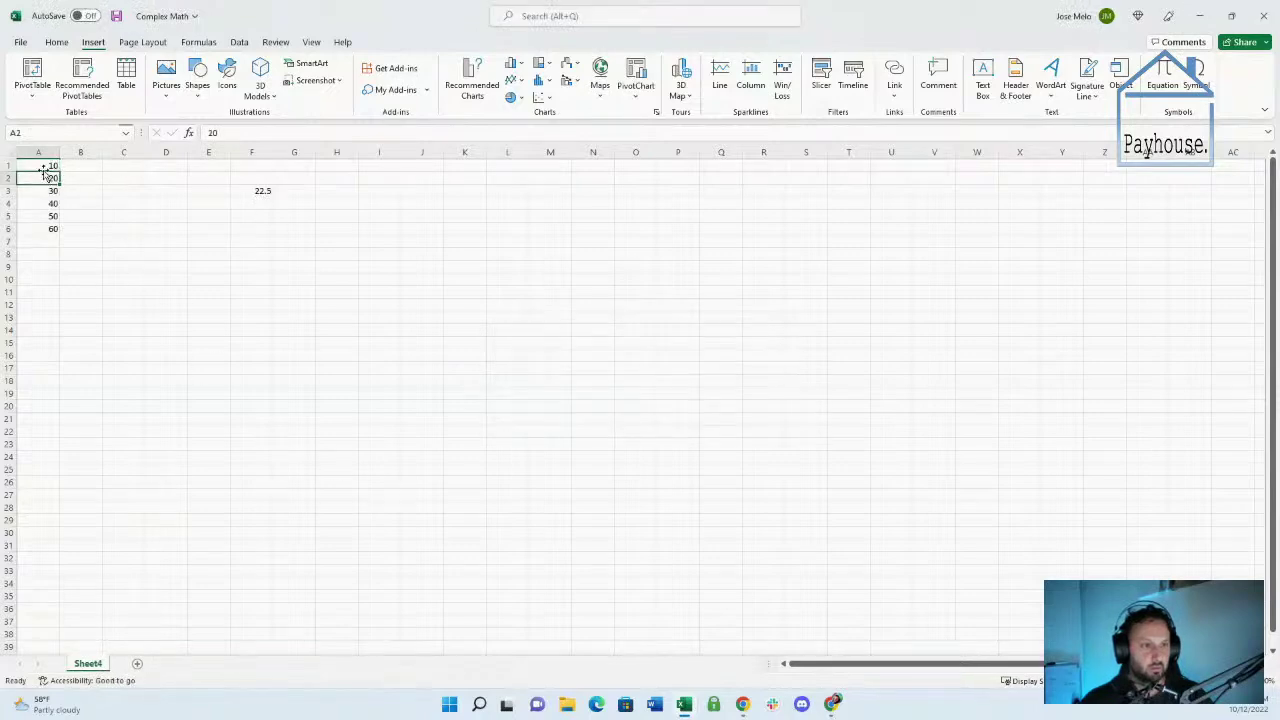
# Name cell A1 on Sheet4 xinput_one via the Name Box
pyautogui.write('x')
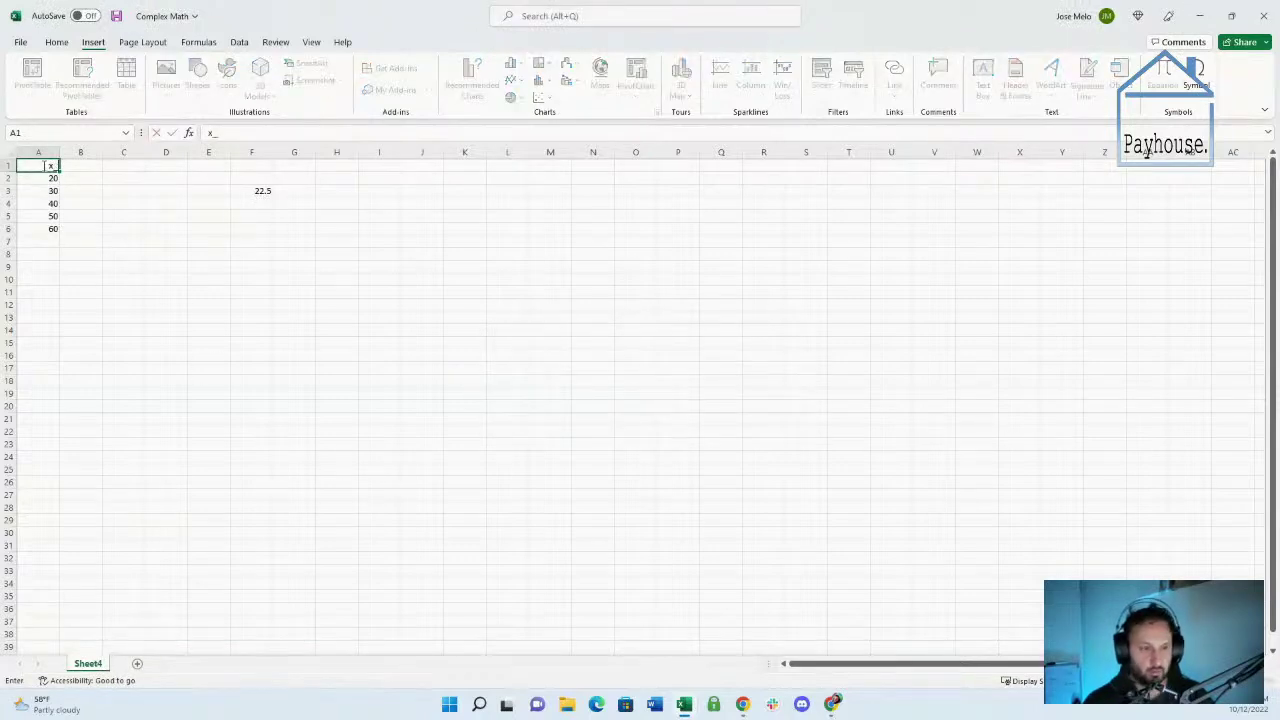
pyautogui.press('Escape')
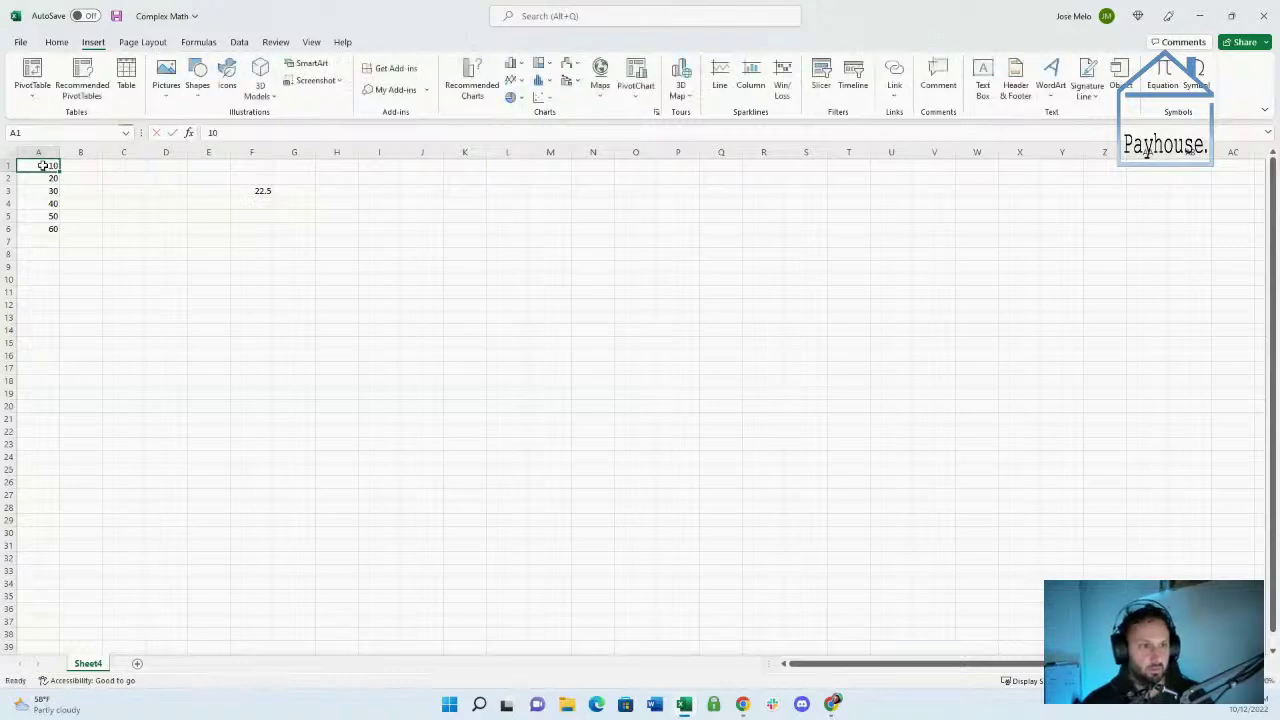
pyautogui.click(38, 132)
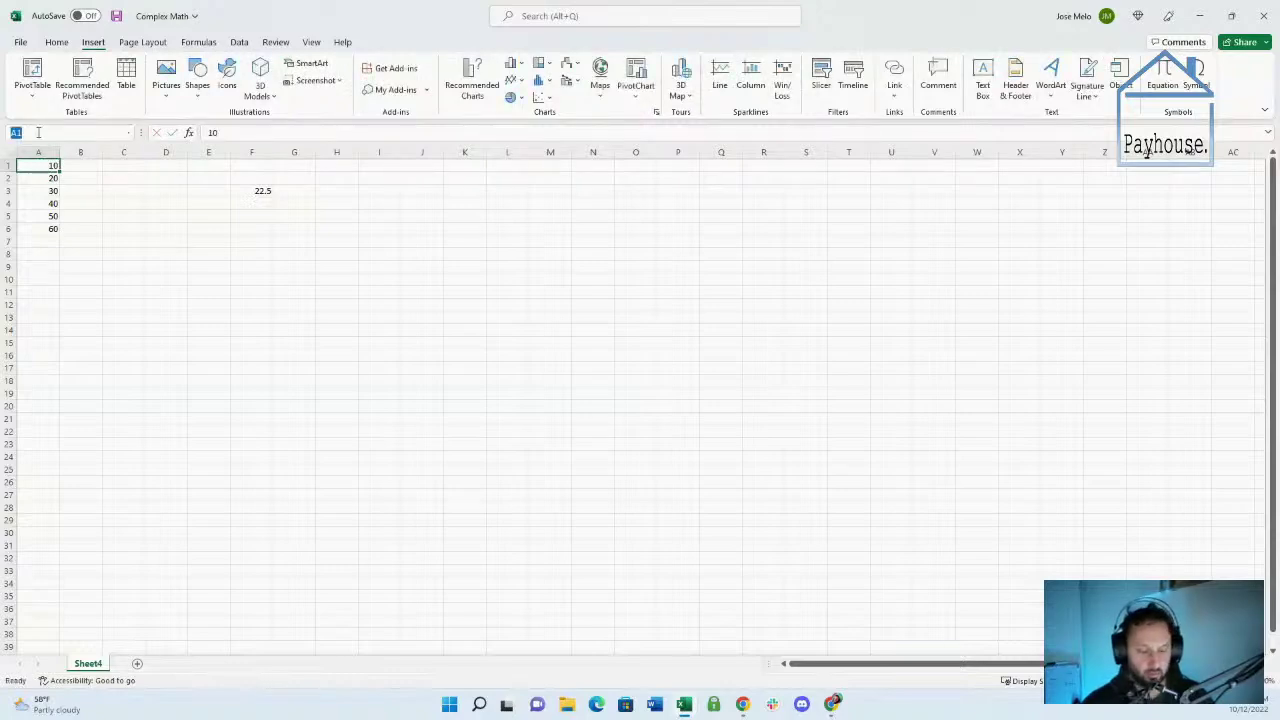
pyautogui.write('xin')
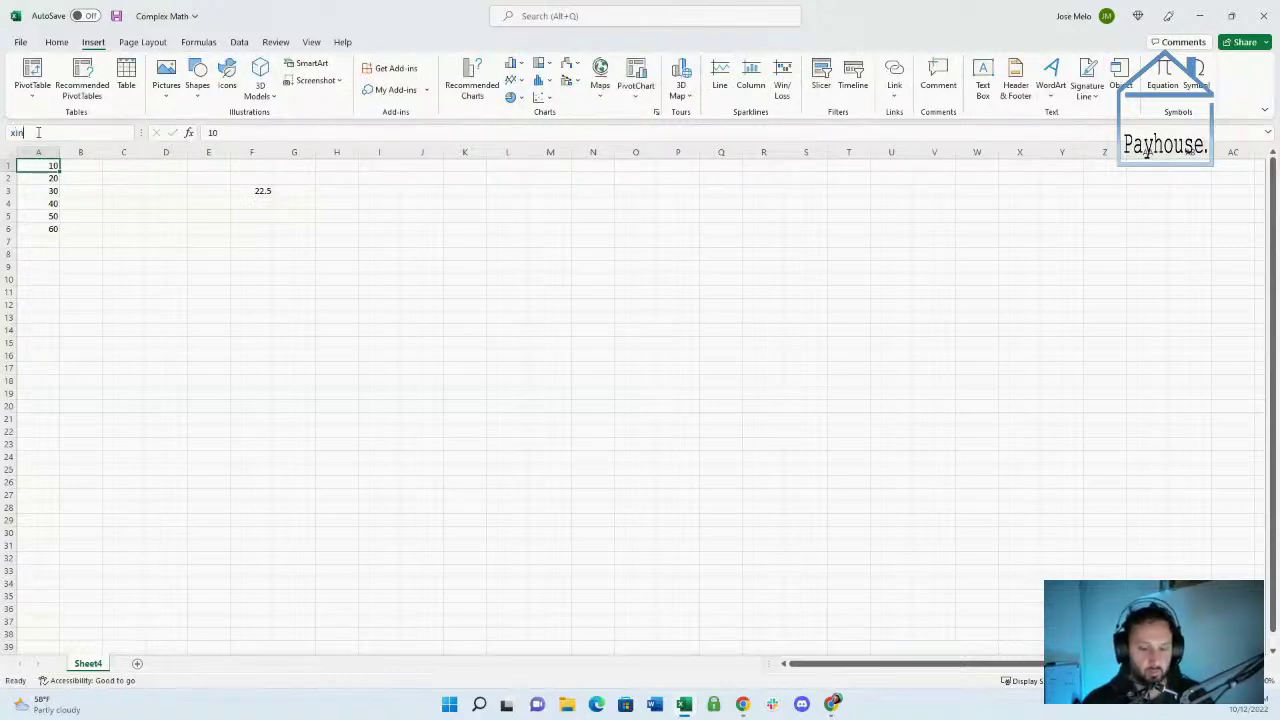
pyautogui.write('put_one')
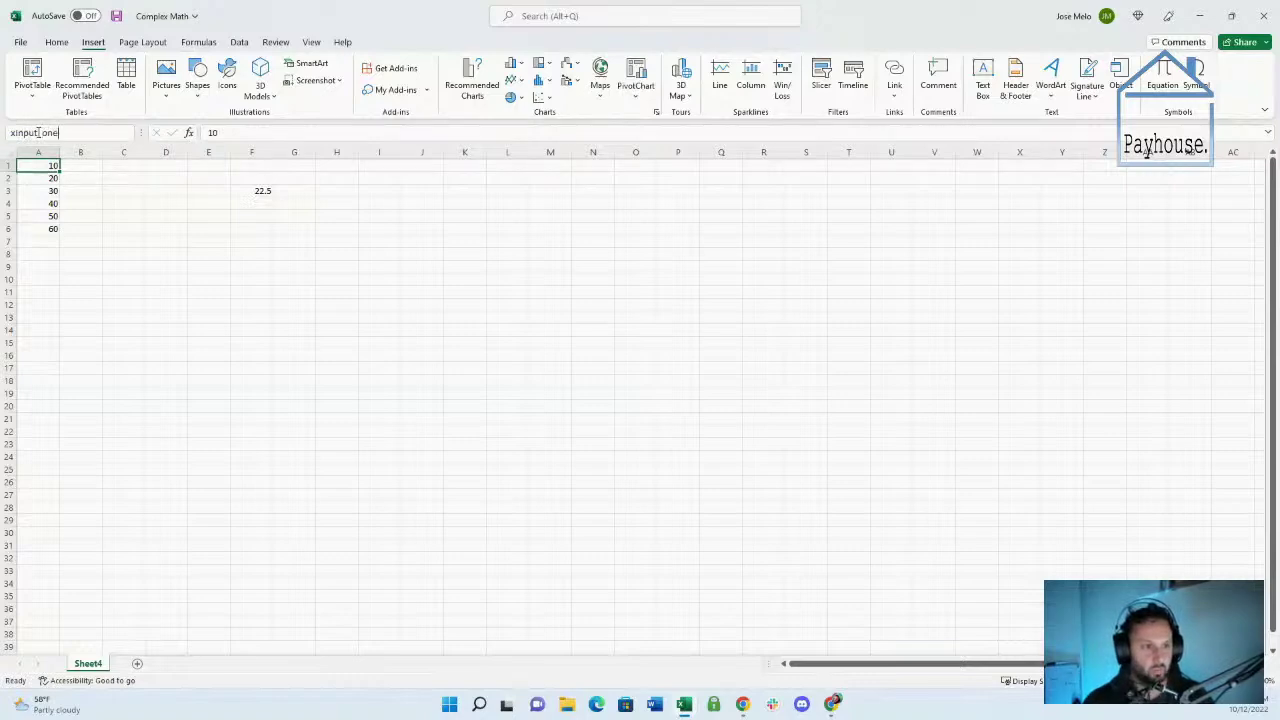
pyautogui.press('Return')
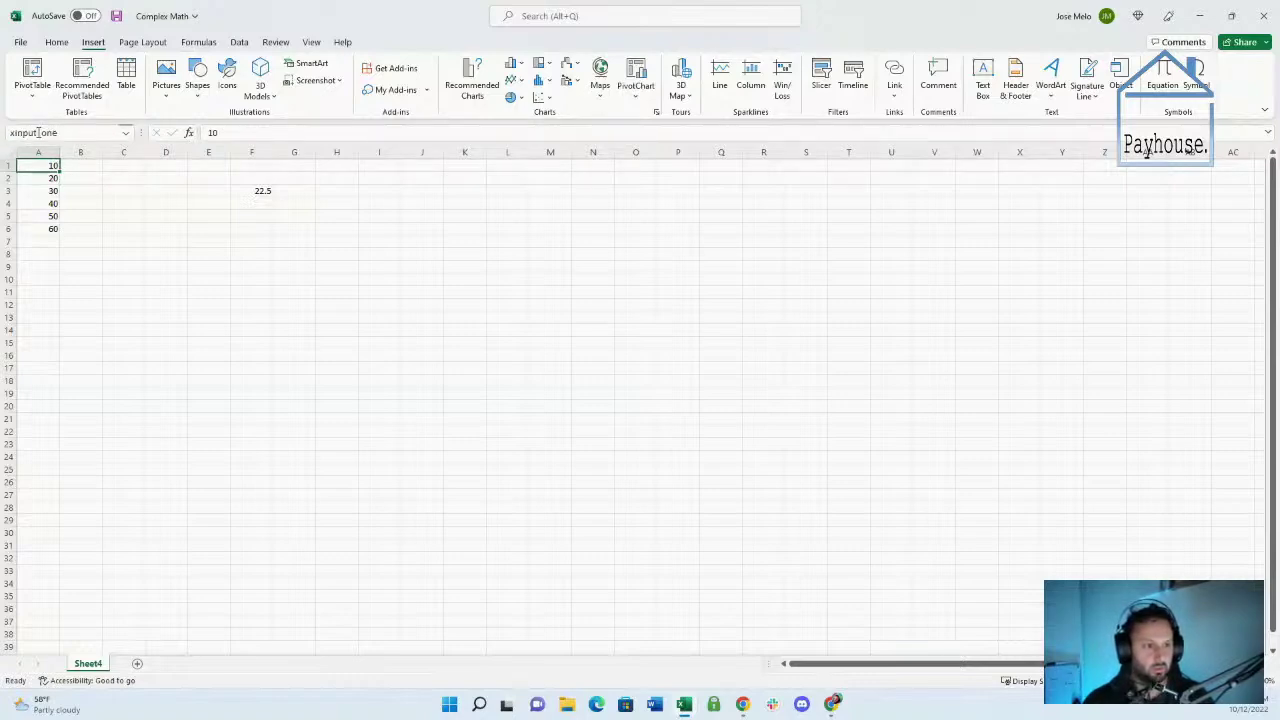
# Name cell A2 on Sheet4 xinput_two
pyautogui.click(38, 132)
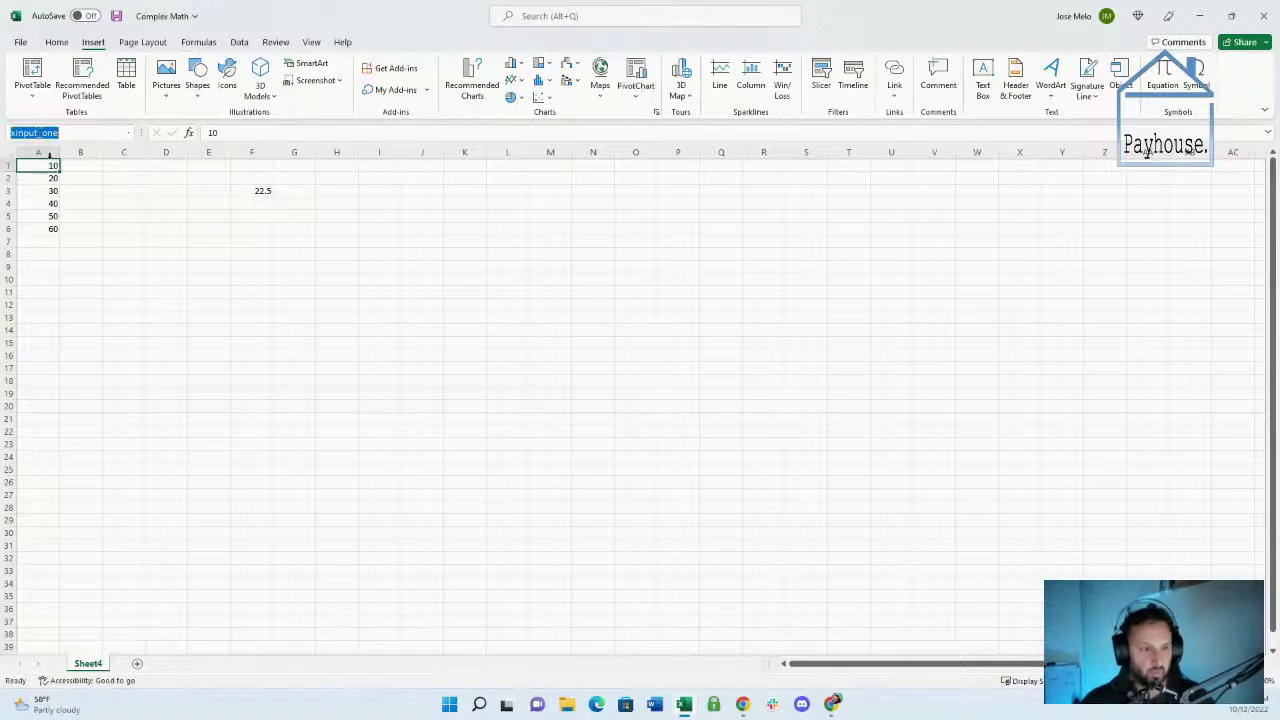
pyautogui.click(48, 178)
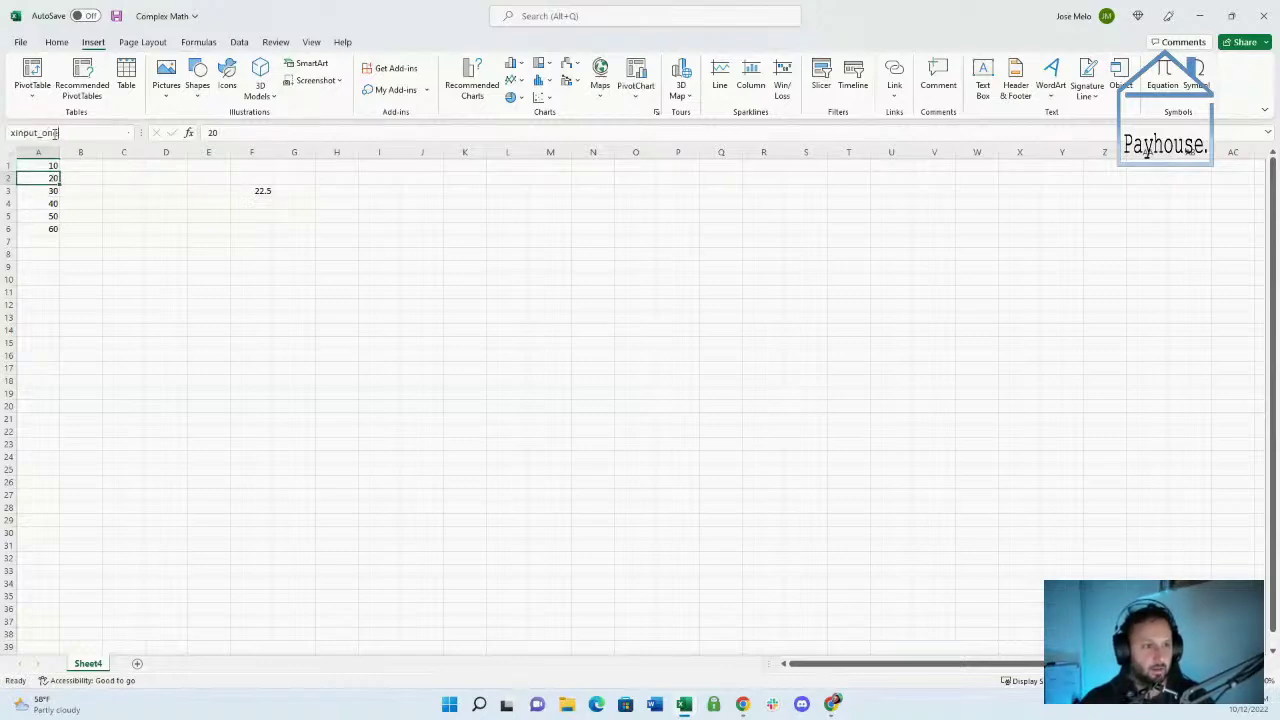
pyautogui.press('BackSpace')
pyautogui.press('BackSpace')
pyautogui.press('BackSpace')
pyautogui.write('t')
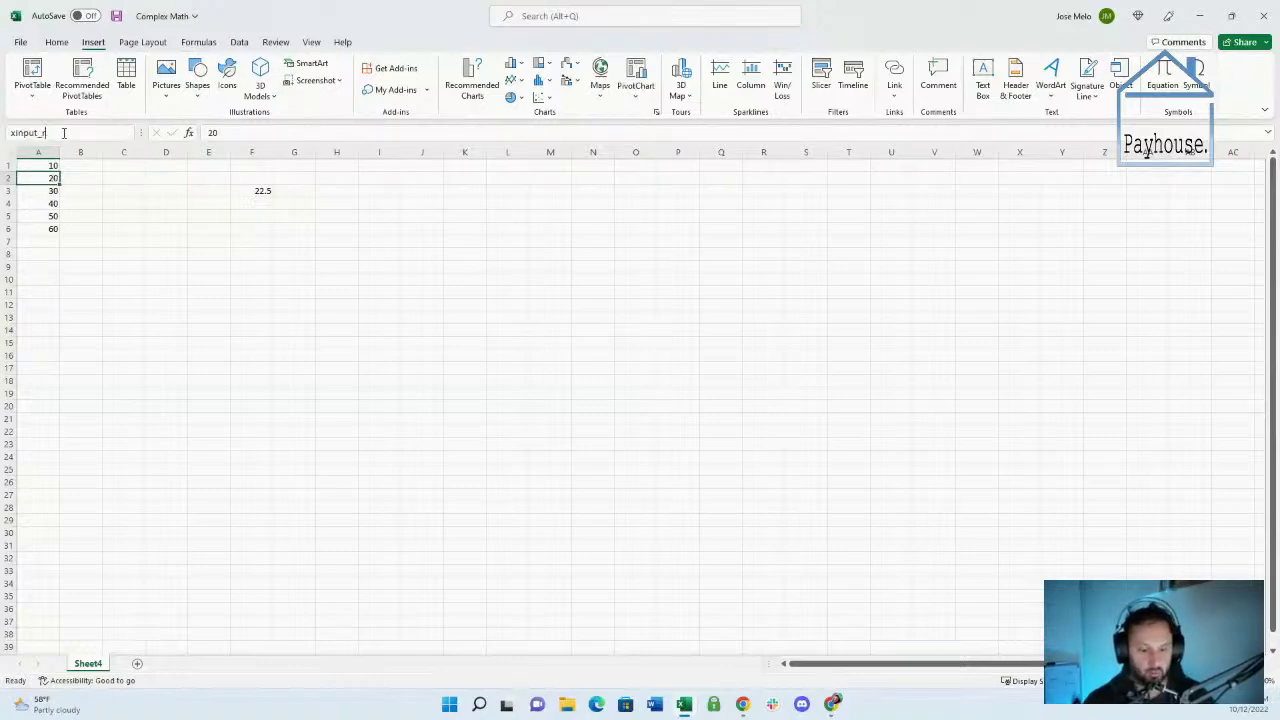
pyautogui.write('wo')
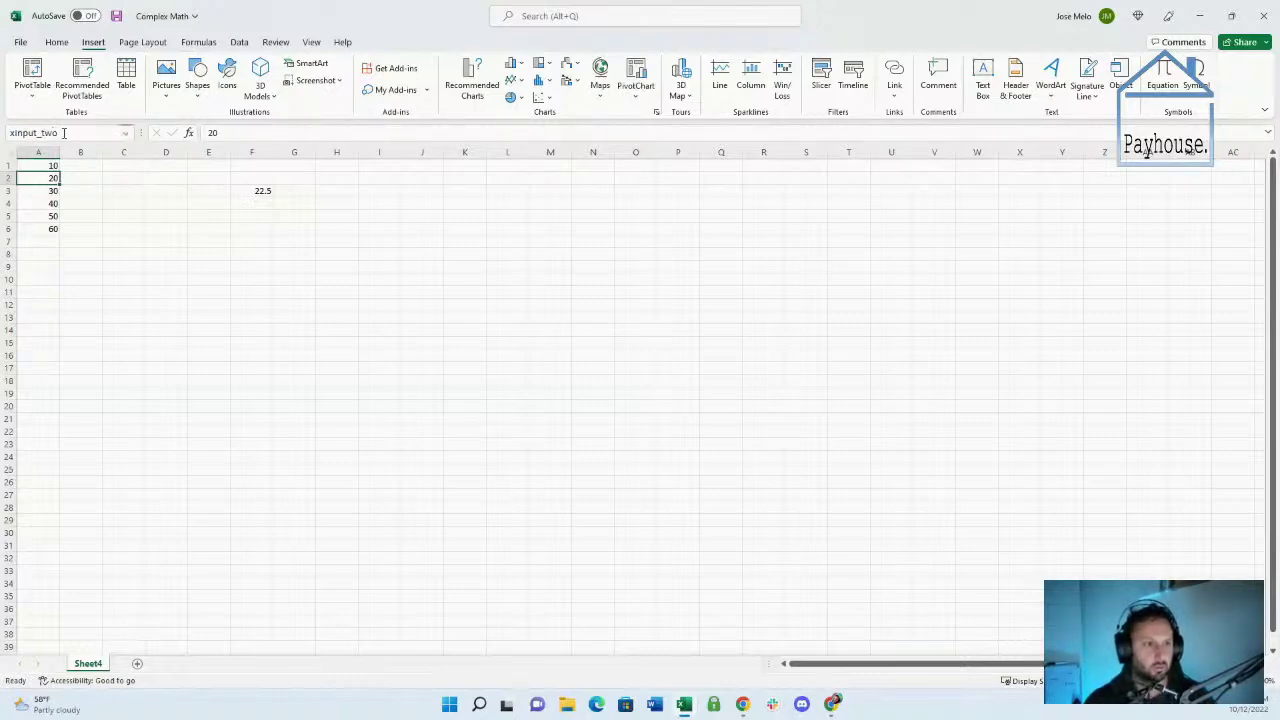
pyautogui.press('Down')
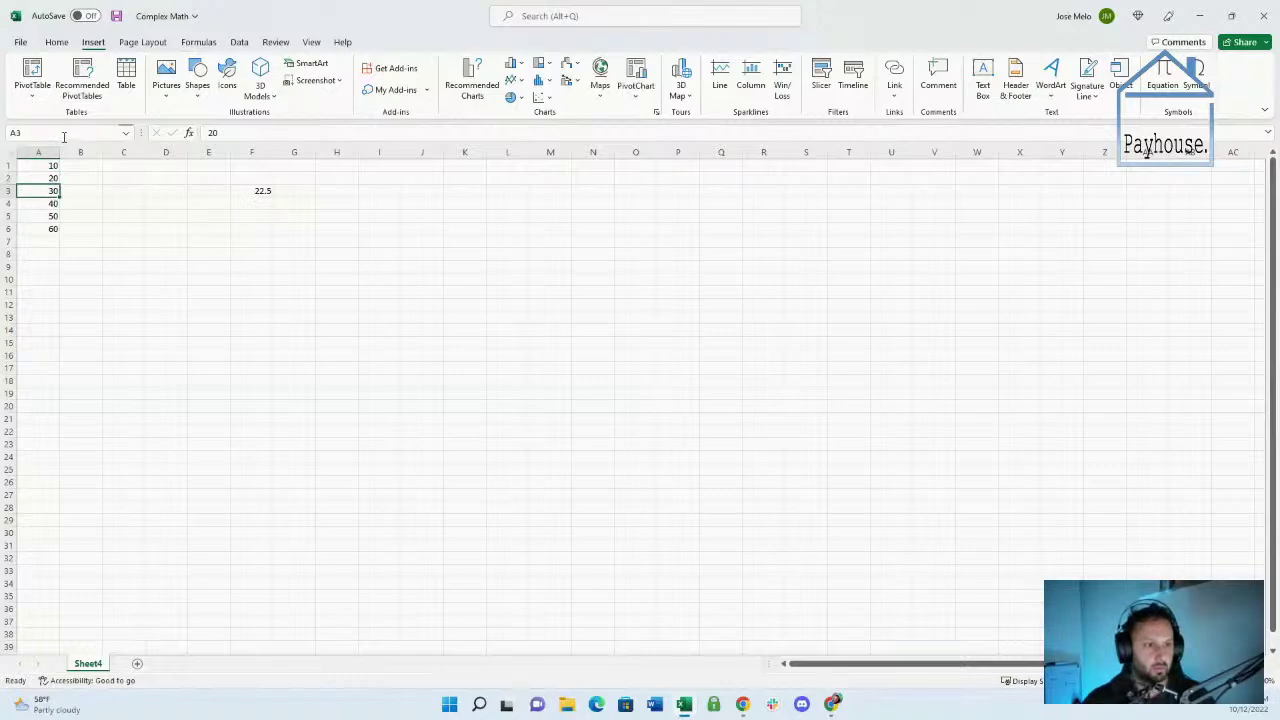
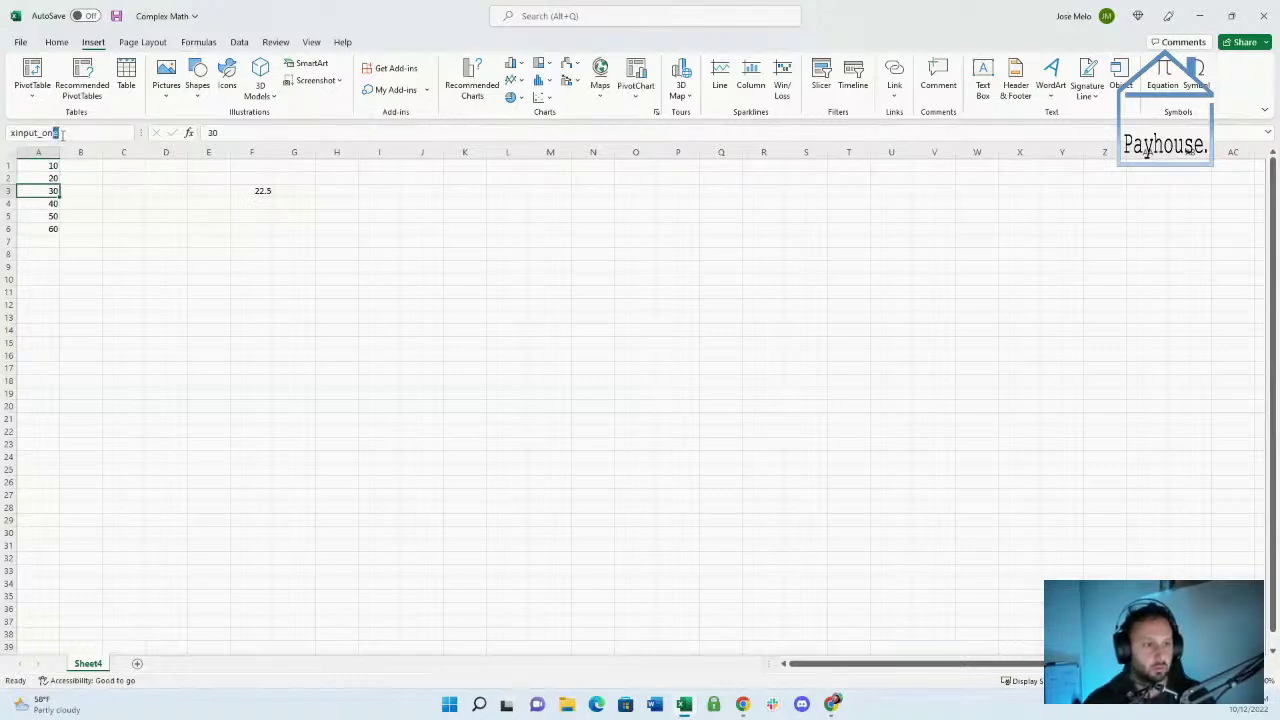
# Name cell A3 xinput_three and cell A4 xinput_four in the Name Box
pyautogui.hotkey('shift', 'Left')
pyautogui.hotkey('shift', 'Left')
pyautogui.write('thr')
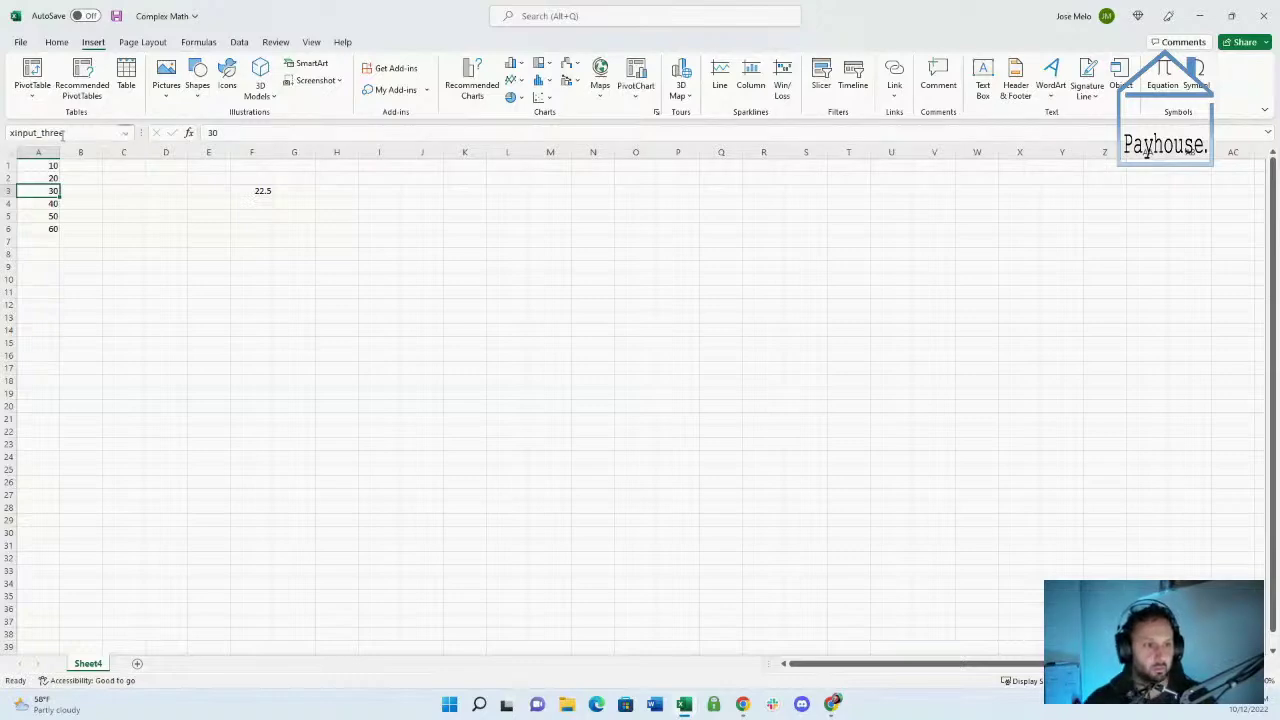
pyautogui.click(48, 204)
pyautogui.click(35, 132)
pyautogui.write('xInput_one')
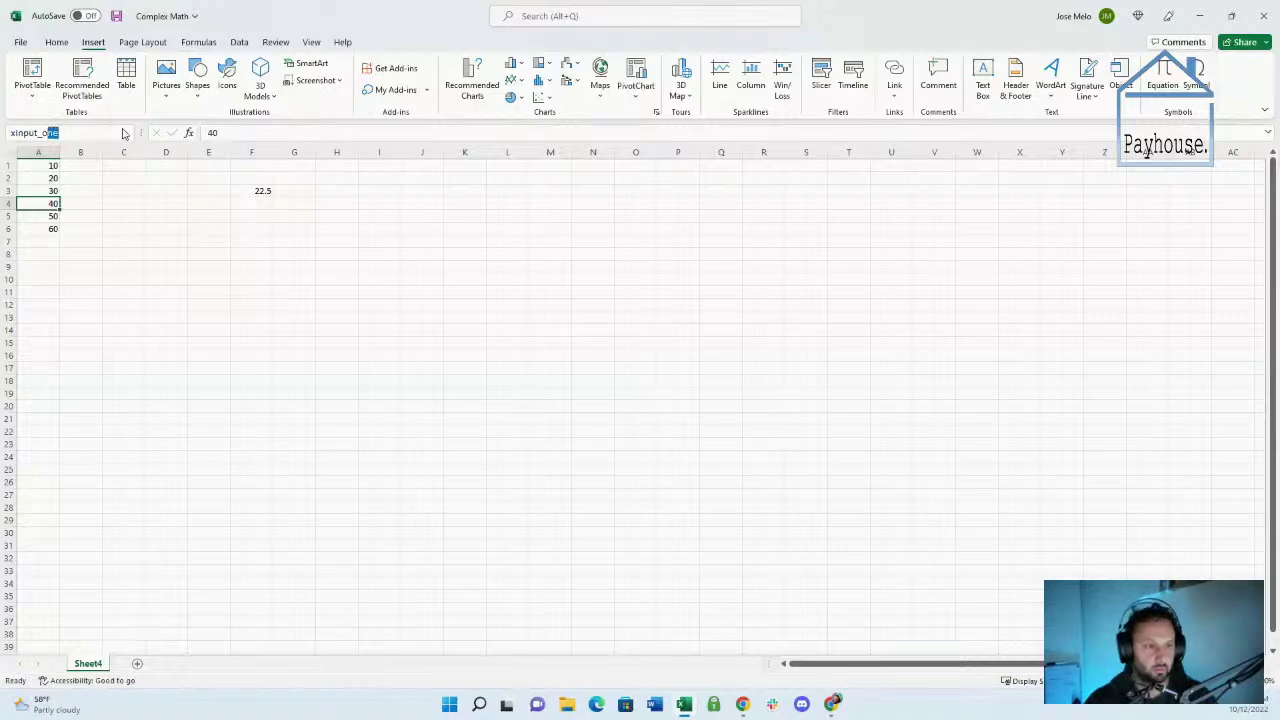
pyautogui.write('four')
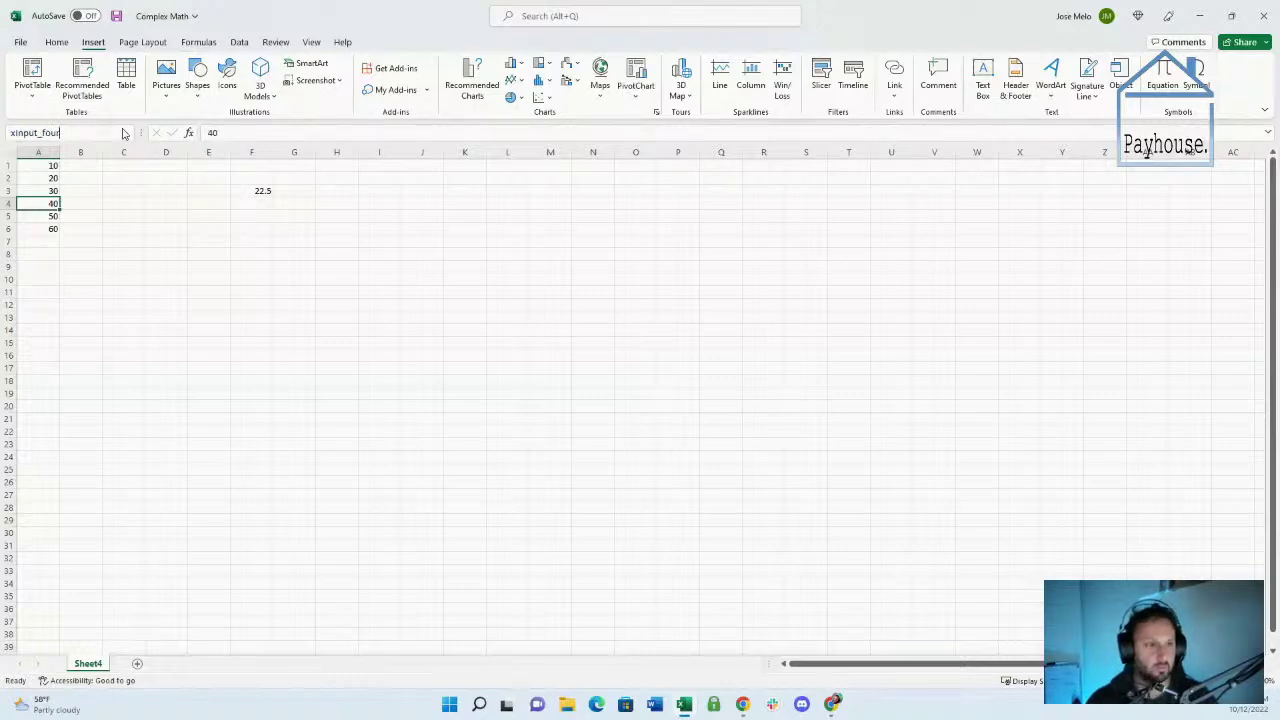
pyautogui.click(123, 229)
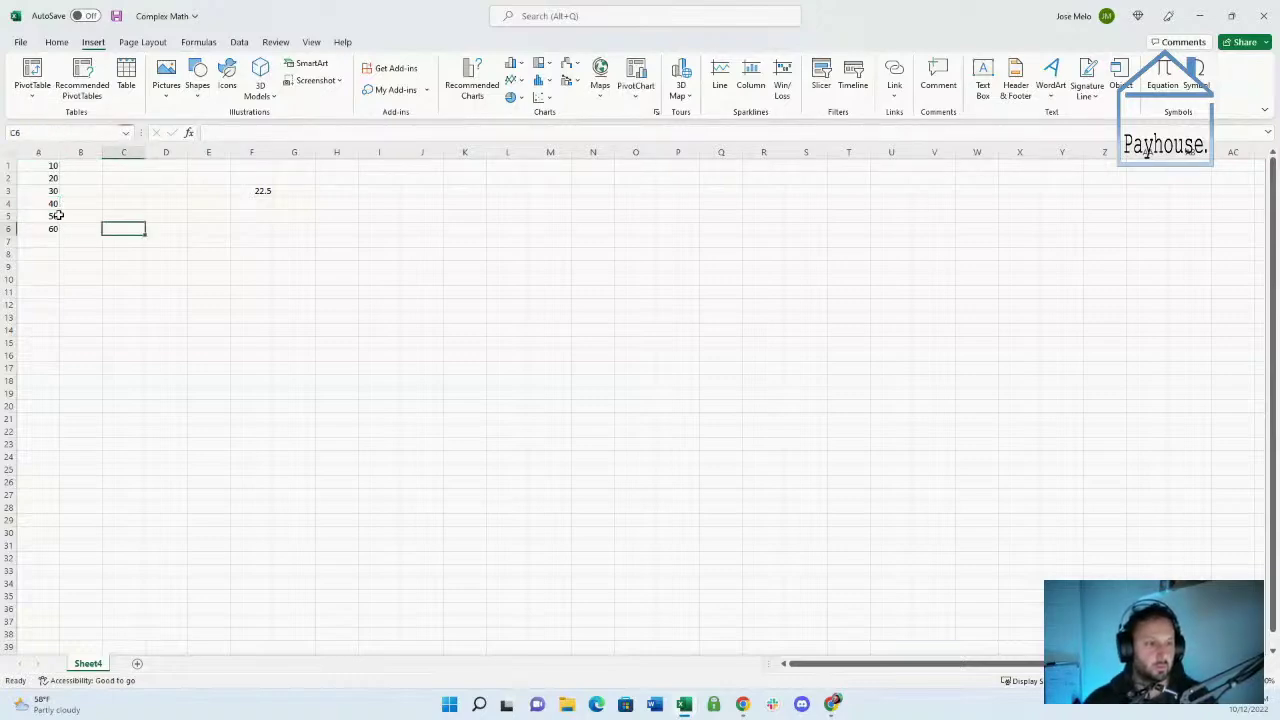
# Name cell A5 xinput_five and cell A6 xinput_six
pyautogui.click(40, 216)
pyautogui.click(32, 132)
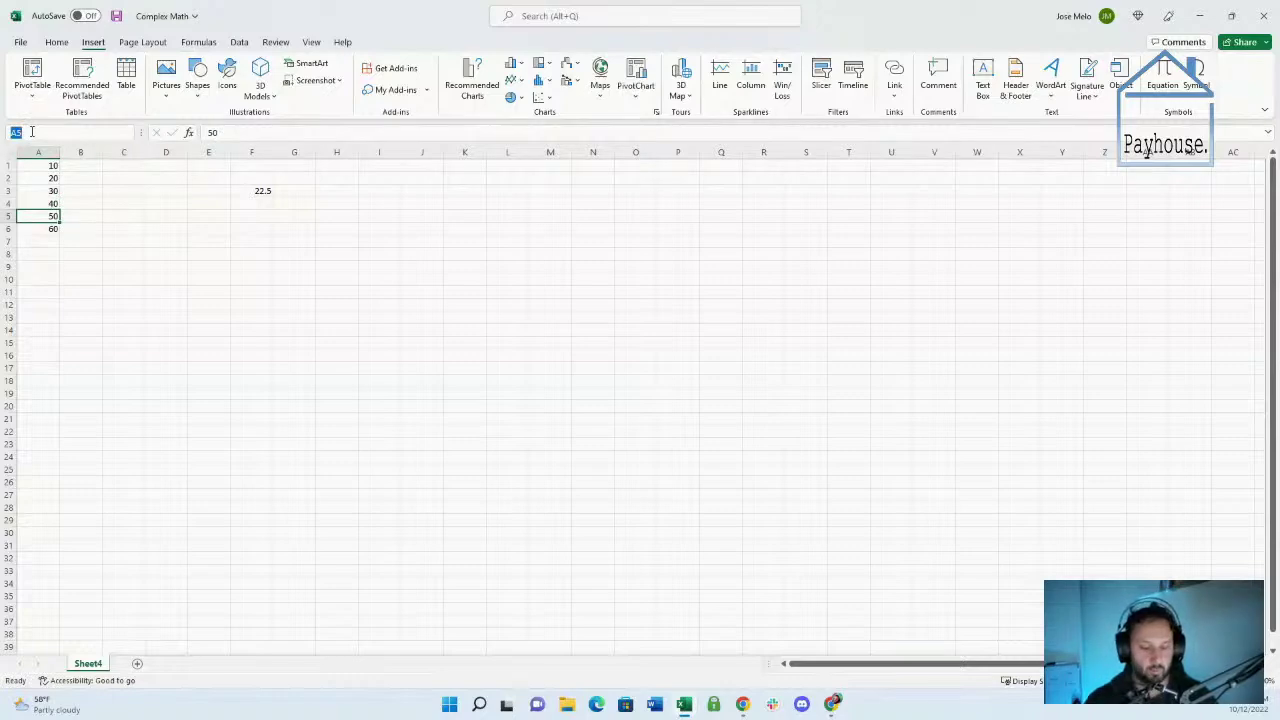
pyautogui.write('xinput_five')
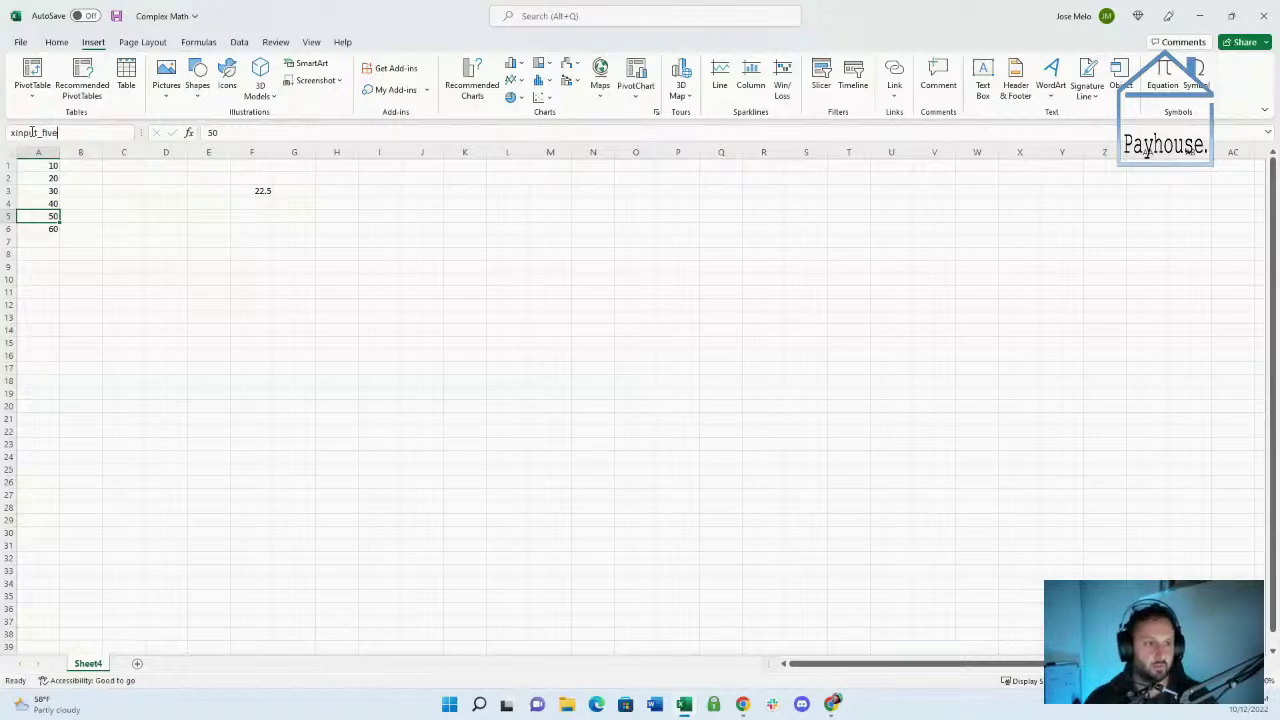
pyautogui.press('Return')
pyautogui.click(148, 250)
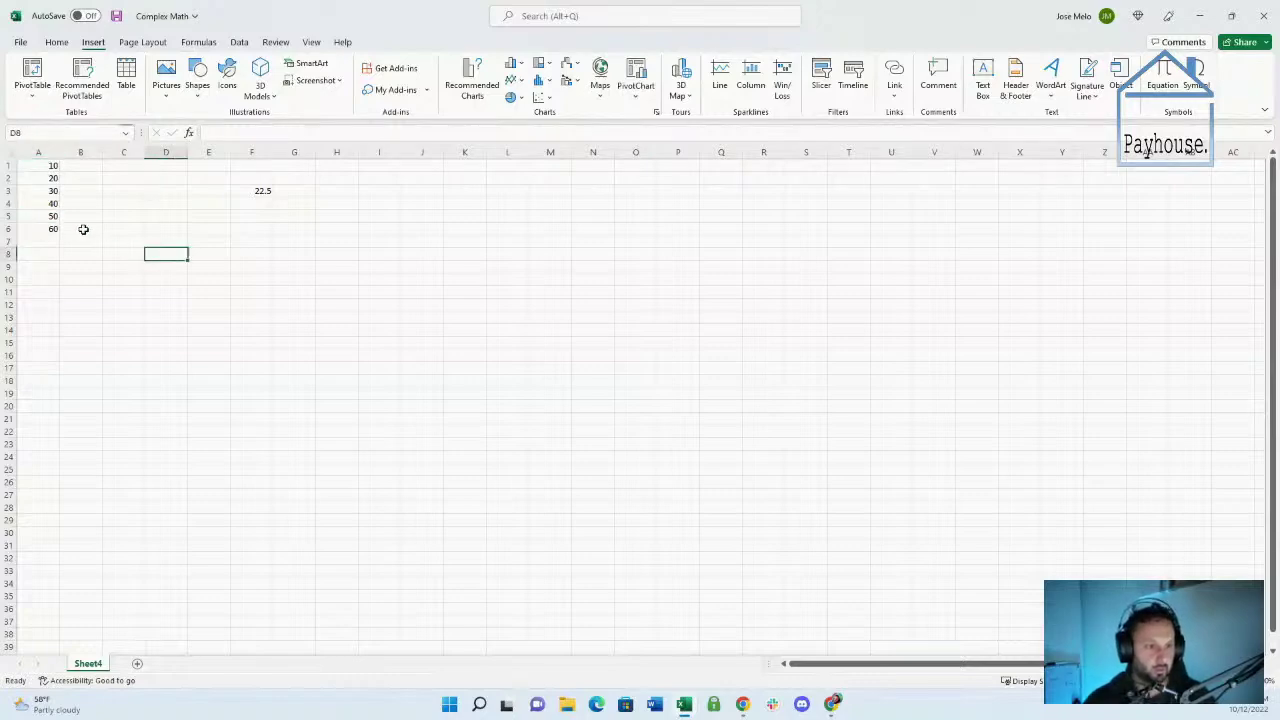
pyautogui.click(50, 228)
pyautogui.click(29, 133)
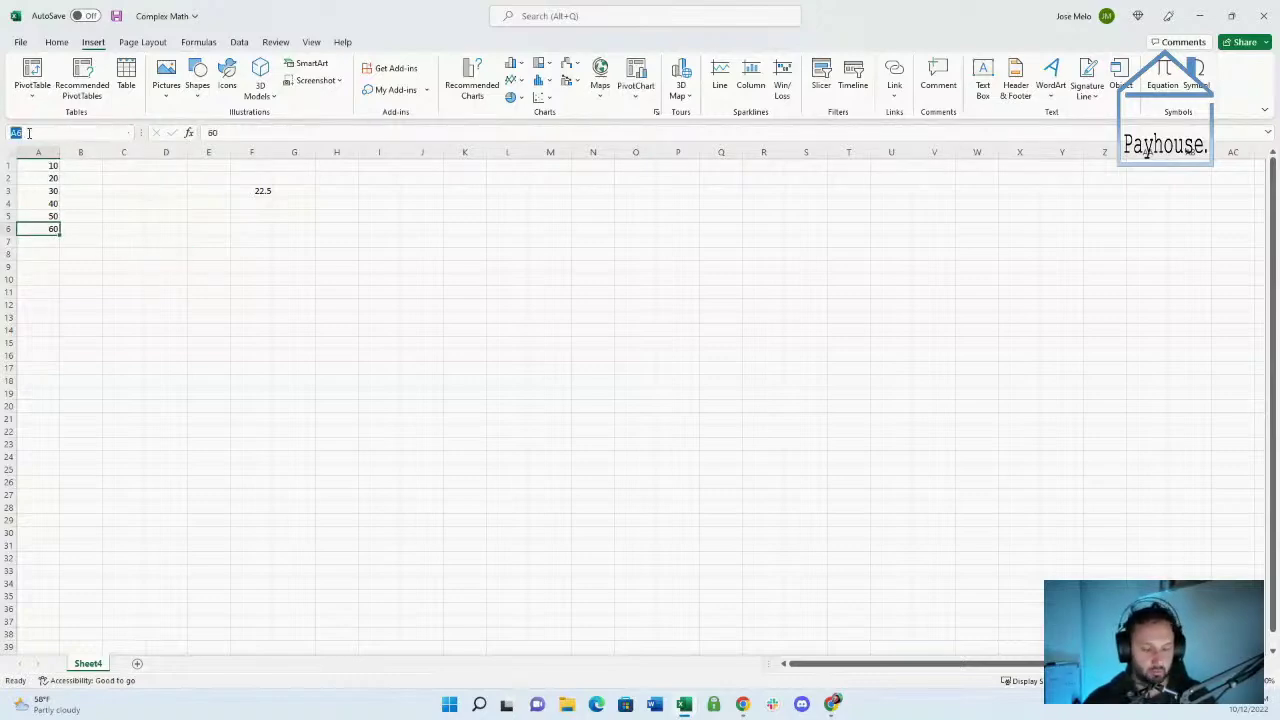
pyautogui.write('xinput_one')
pyautogui.hotkey('shift', 'Left')
pyautogui.hotkey('shift', 'Left')
pyautogui.hotkey('shift', 'Left')
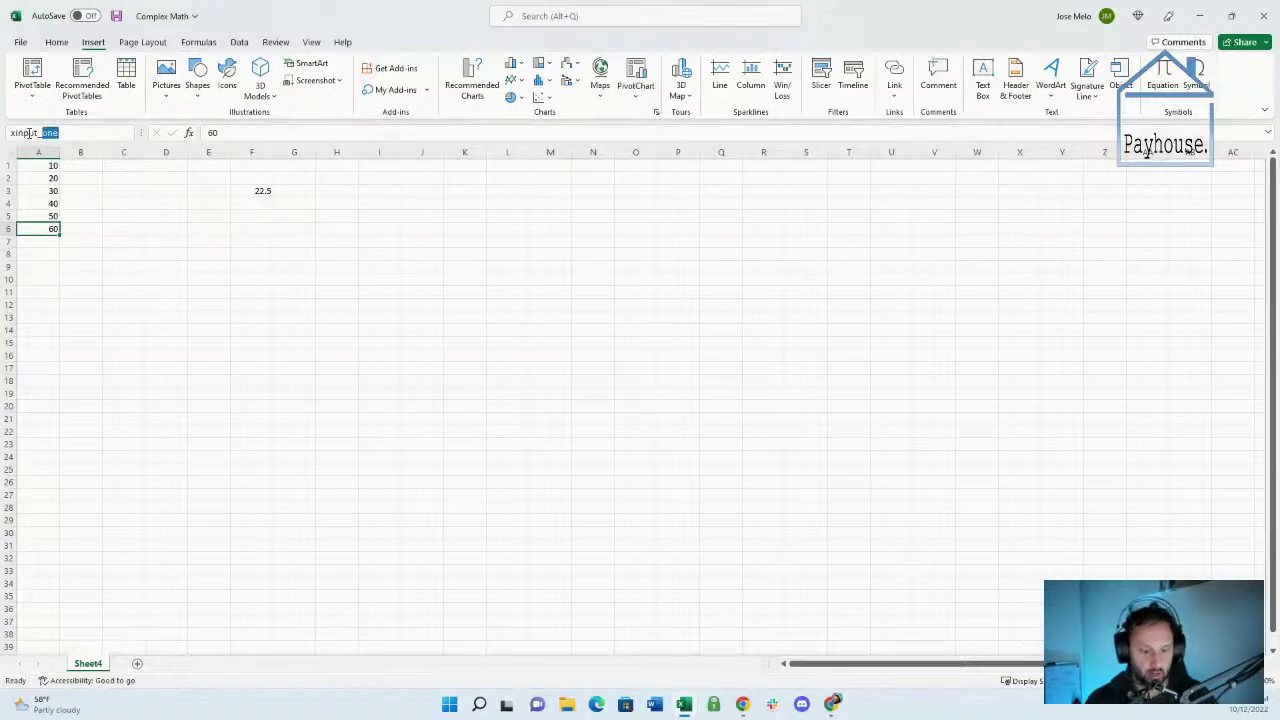
pyautogui.write('six')
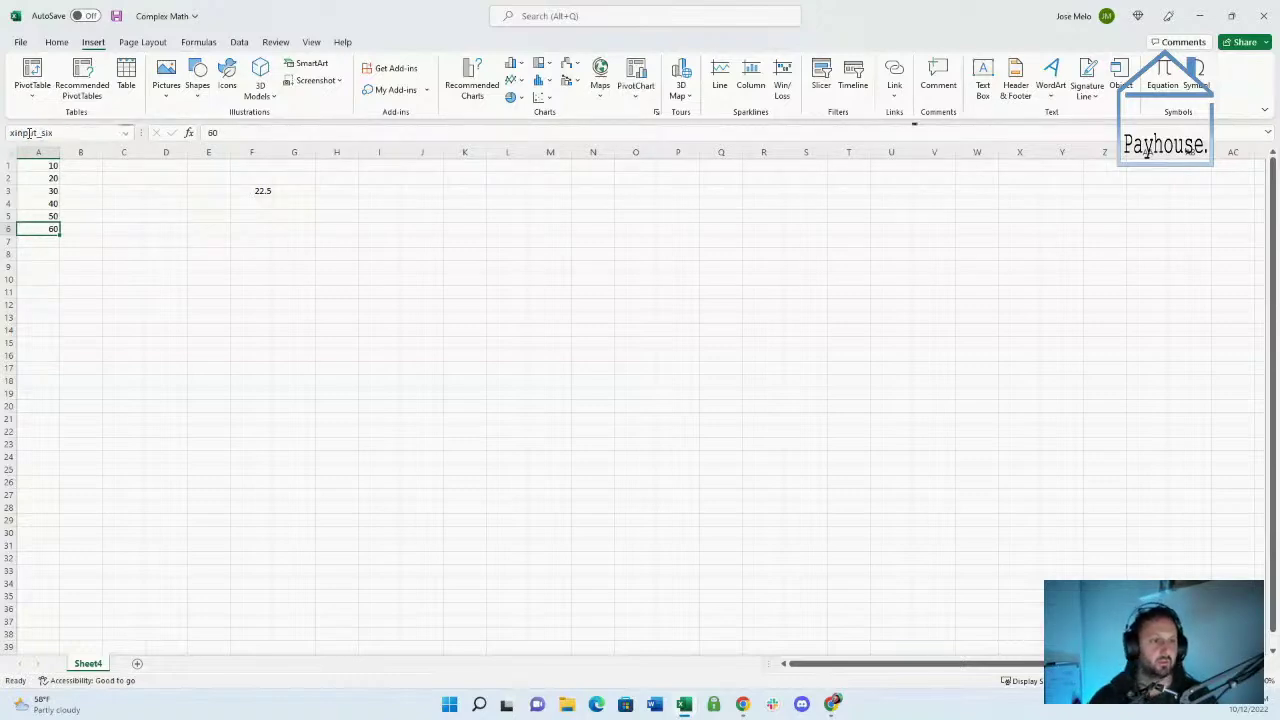
pyautogui.press('Return')
pyautogui.click(85, 288)
# Verify the names on cells A1–A6, then check the QUARTILE formula in F3
pyautogui.click(39, 218)
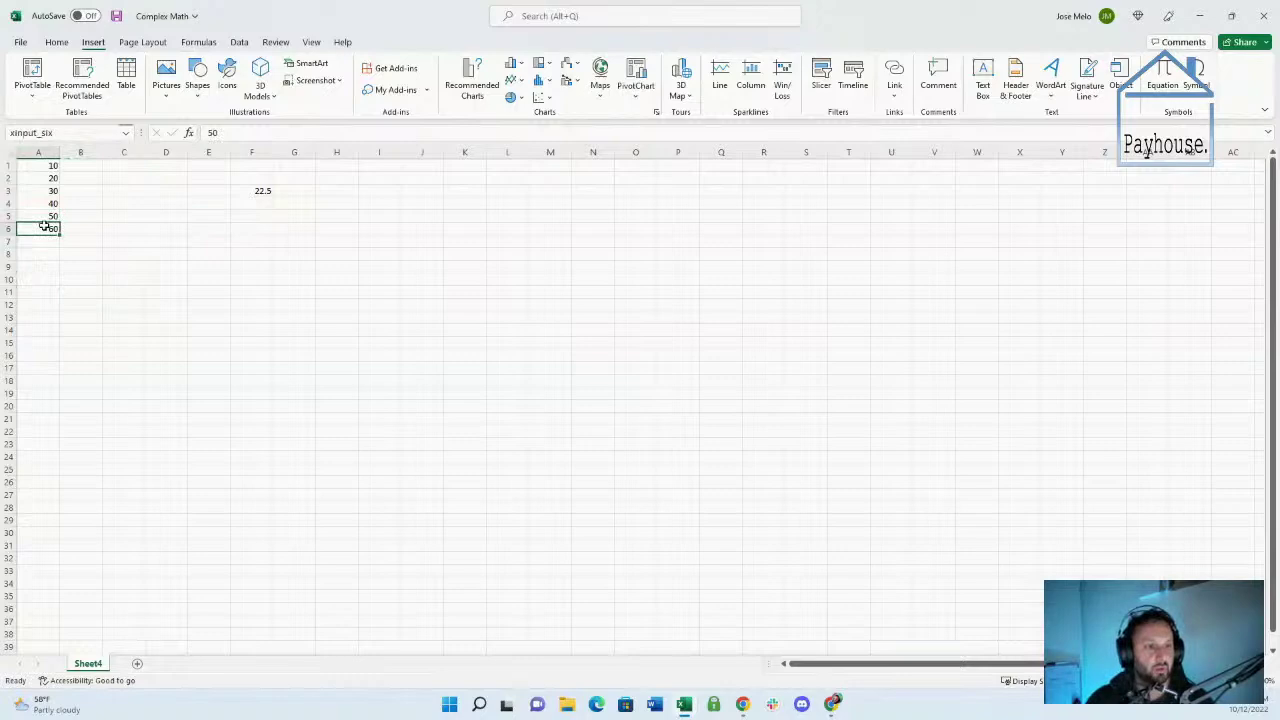
pyautogui.click(40, 204)
pyautogui.click(43, 191)
pyautogui.click(45, 178)
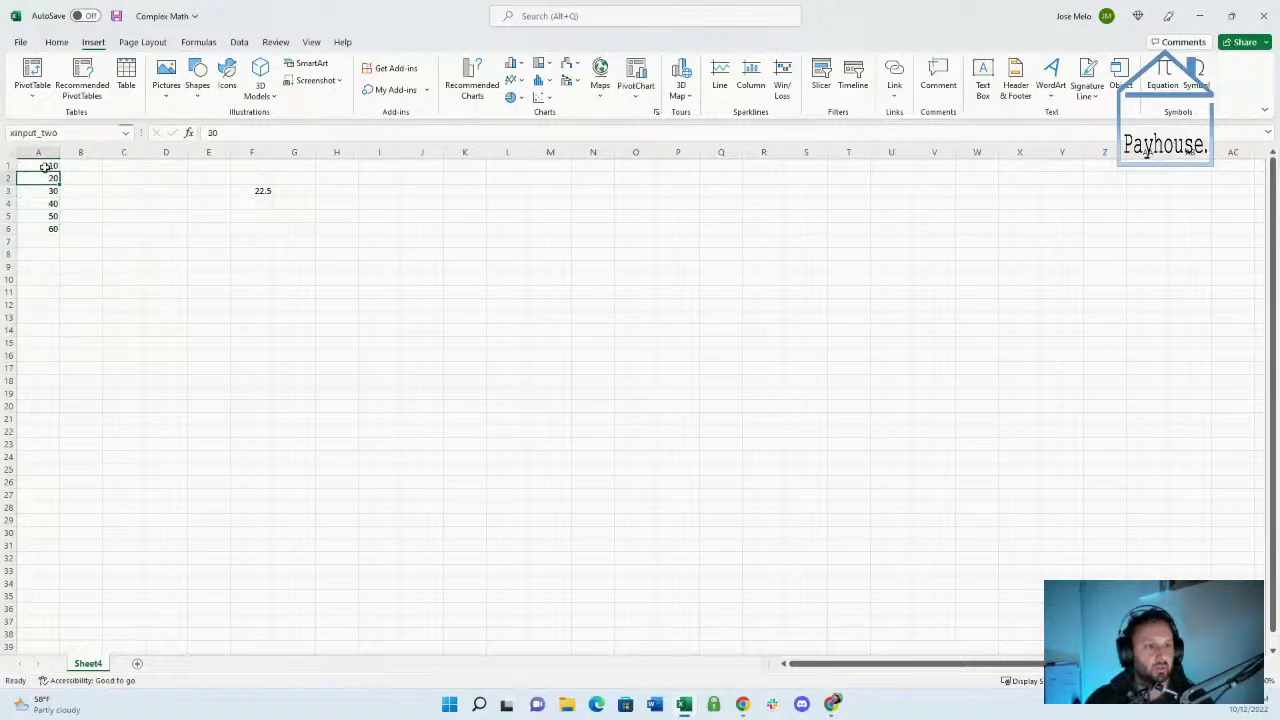
pyautogui.click(42, 166)
pyautogui.click(45, 203)
pyautogui.click(50, 228)
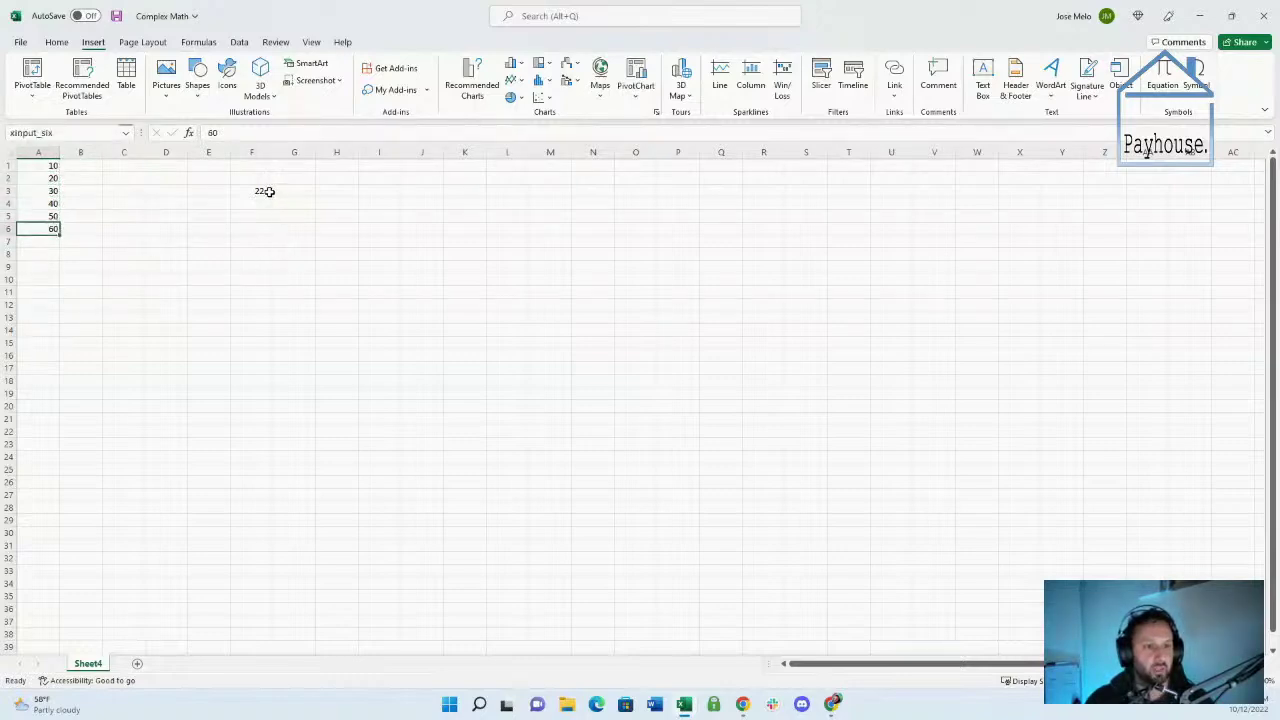
pyautogui.click(267, 191)
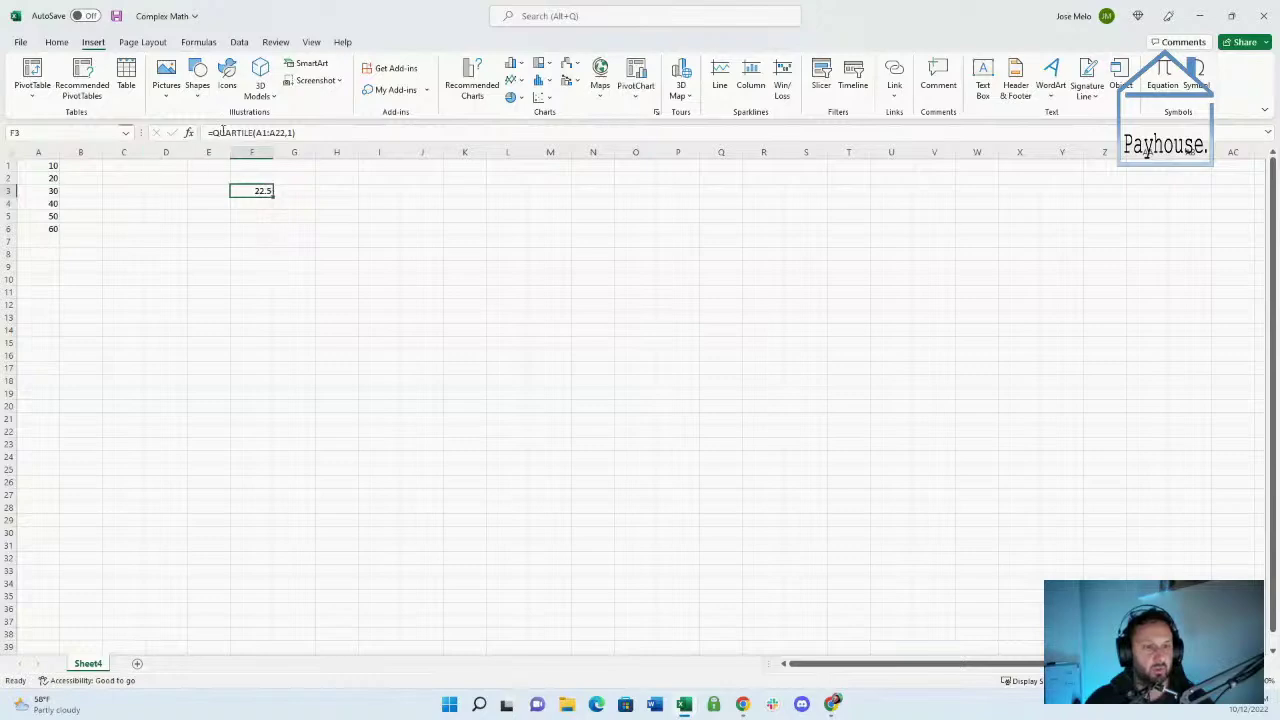
pyautogui.moveTo(212, 132); pyautogui.dragTo(298, 132)
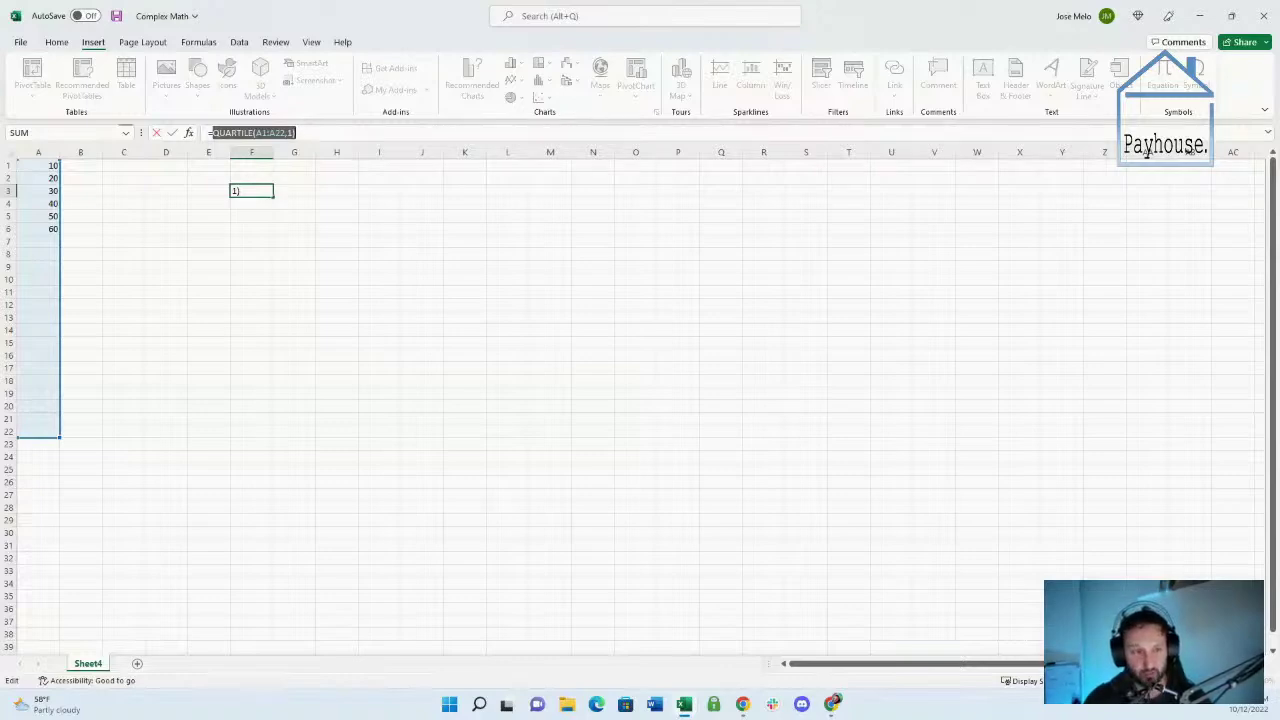
pyautogui.click(38, 133)
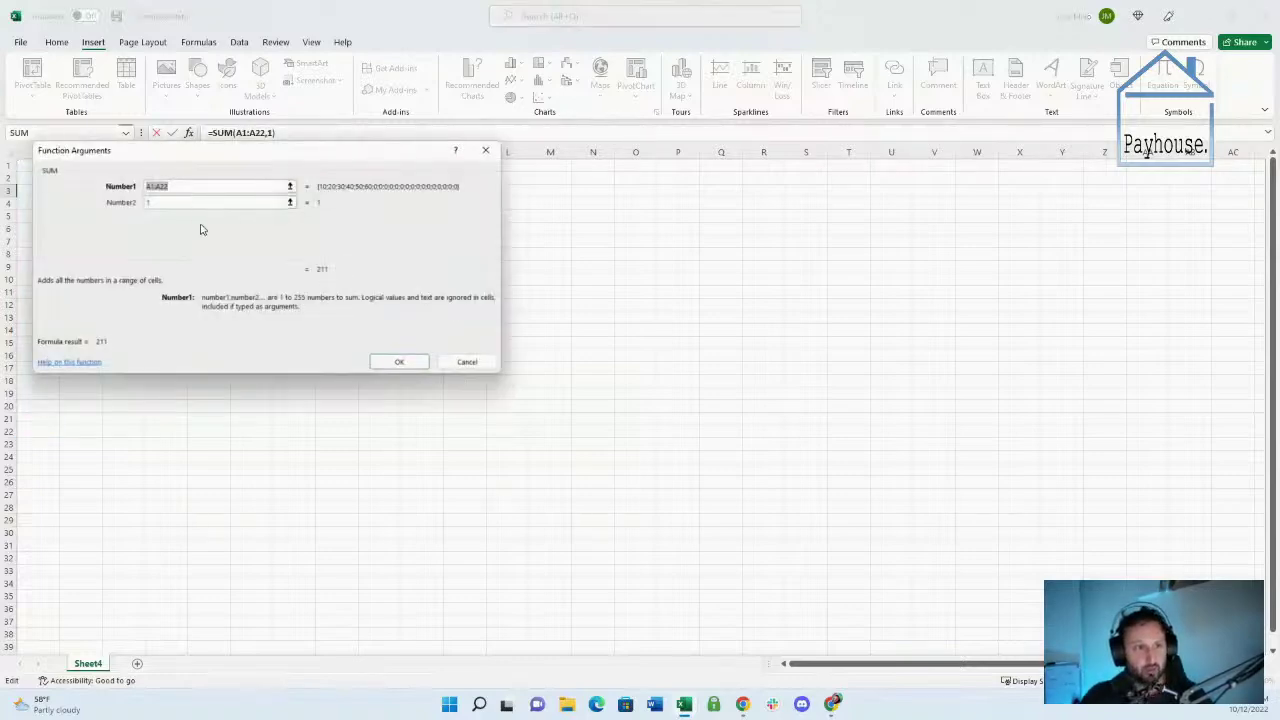
pyautogui.press('Escape')
pyautogui.click(208, 332)
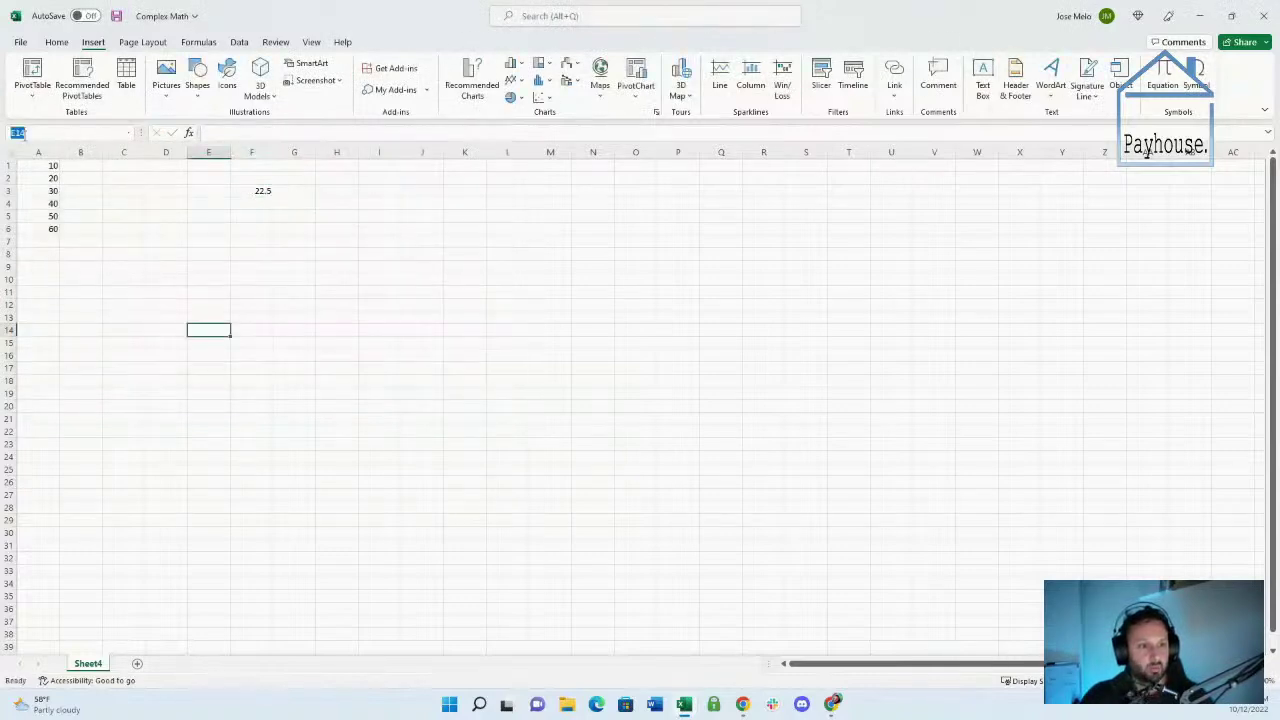
pyautogui.click(20, 133)
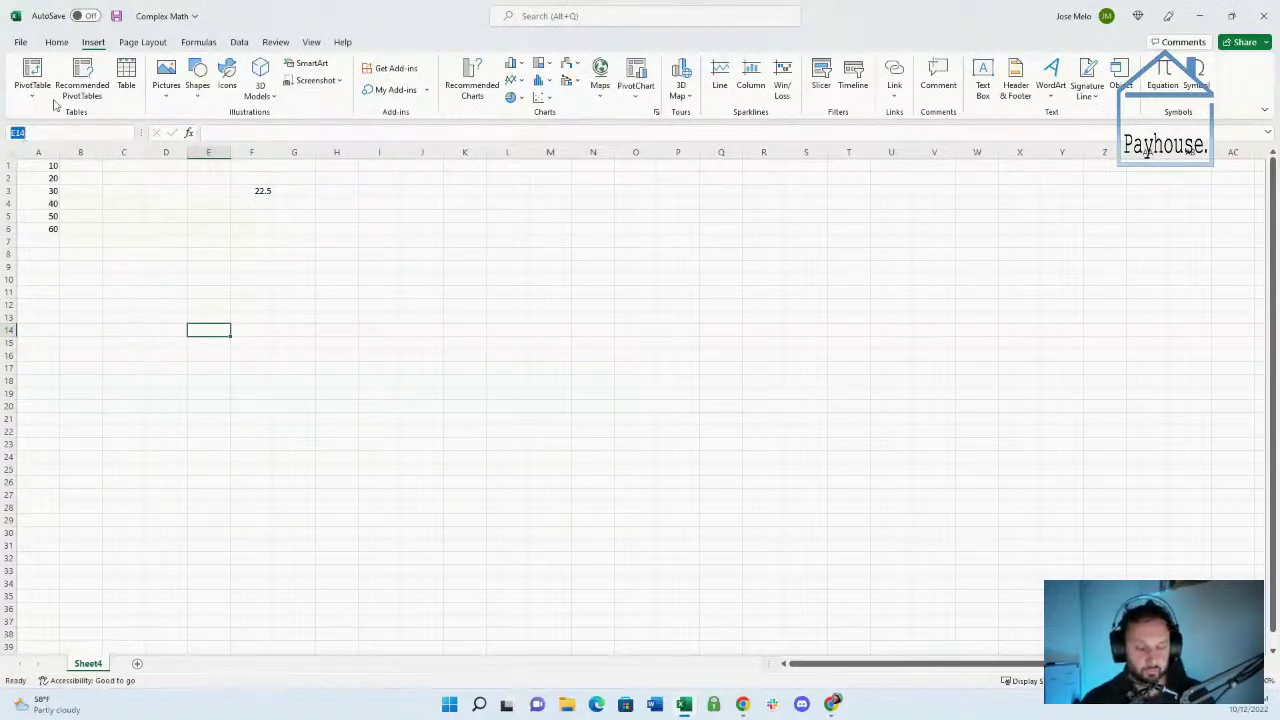
pyautogui.write('xinput_')
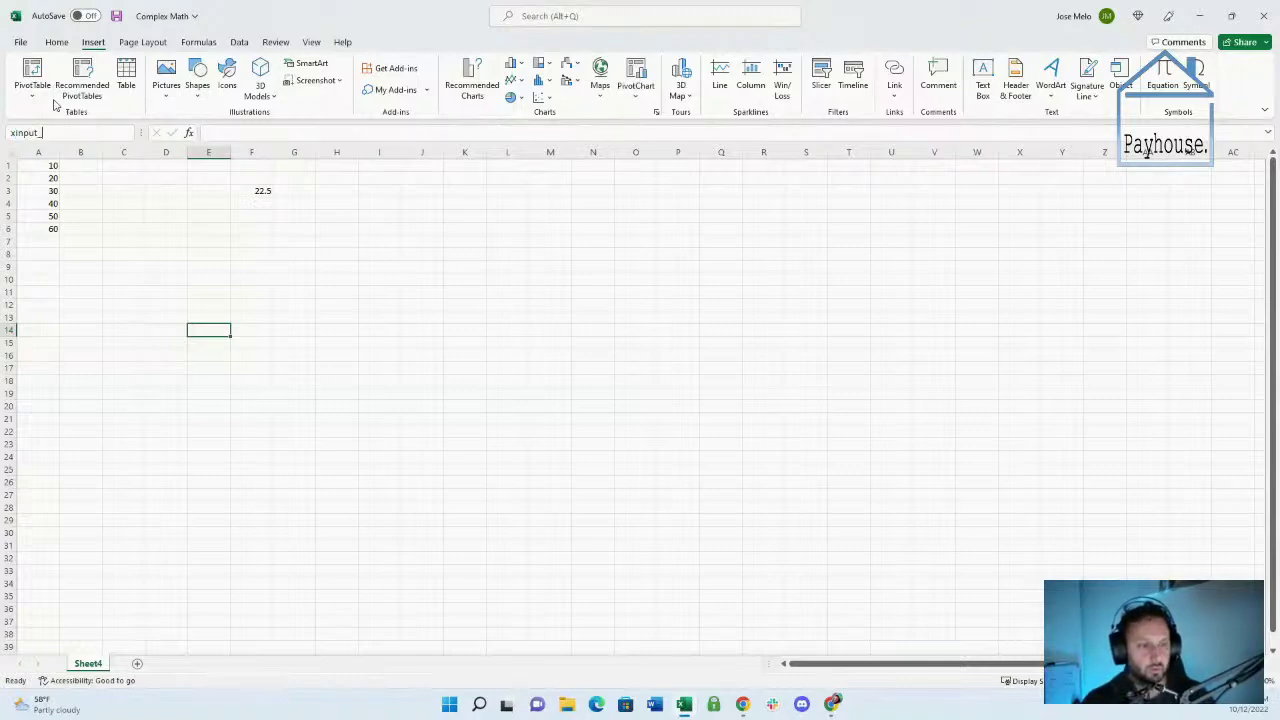
pyautogui.write('t')
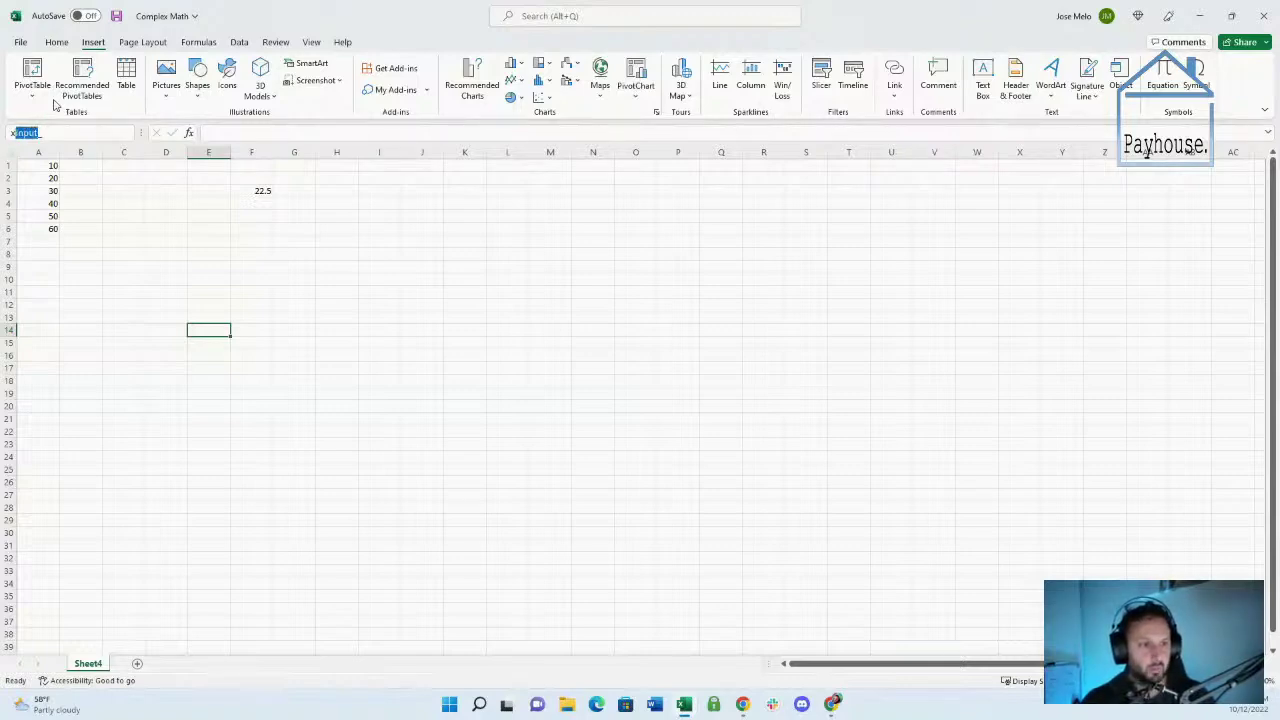
pyautogui.write('out')
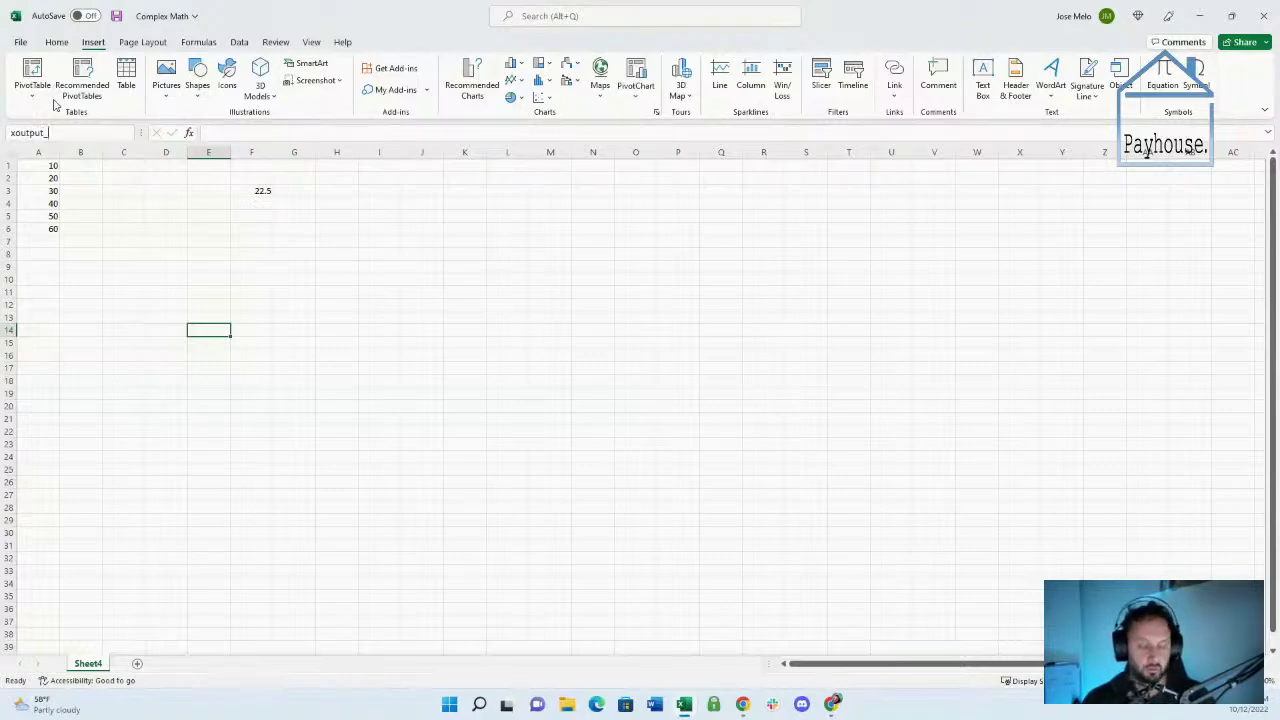
pyautogui.write('sult')
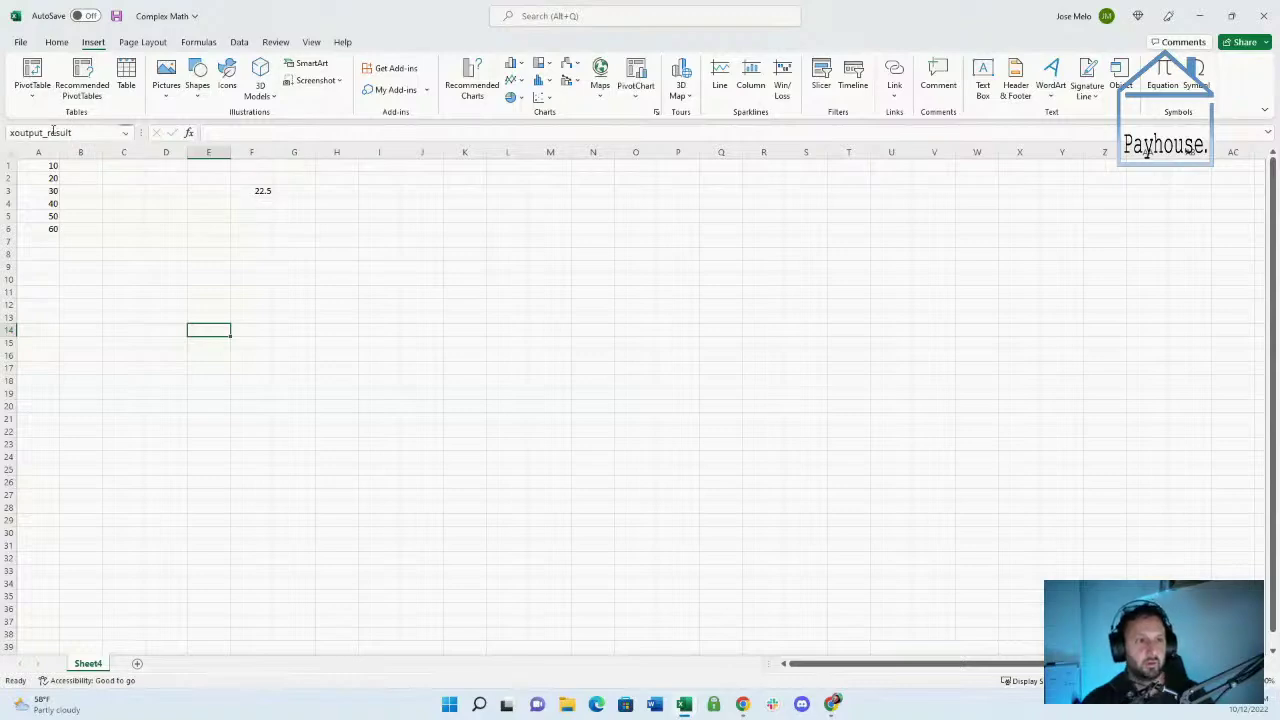
pyautogui.click(263, 197)
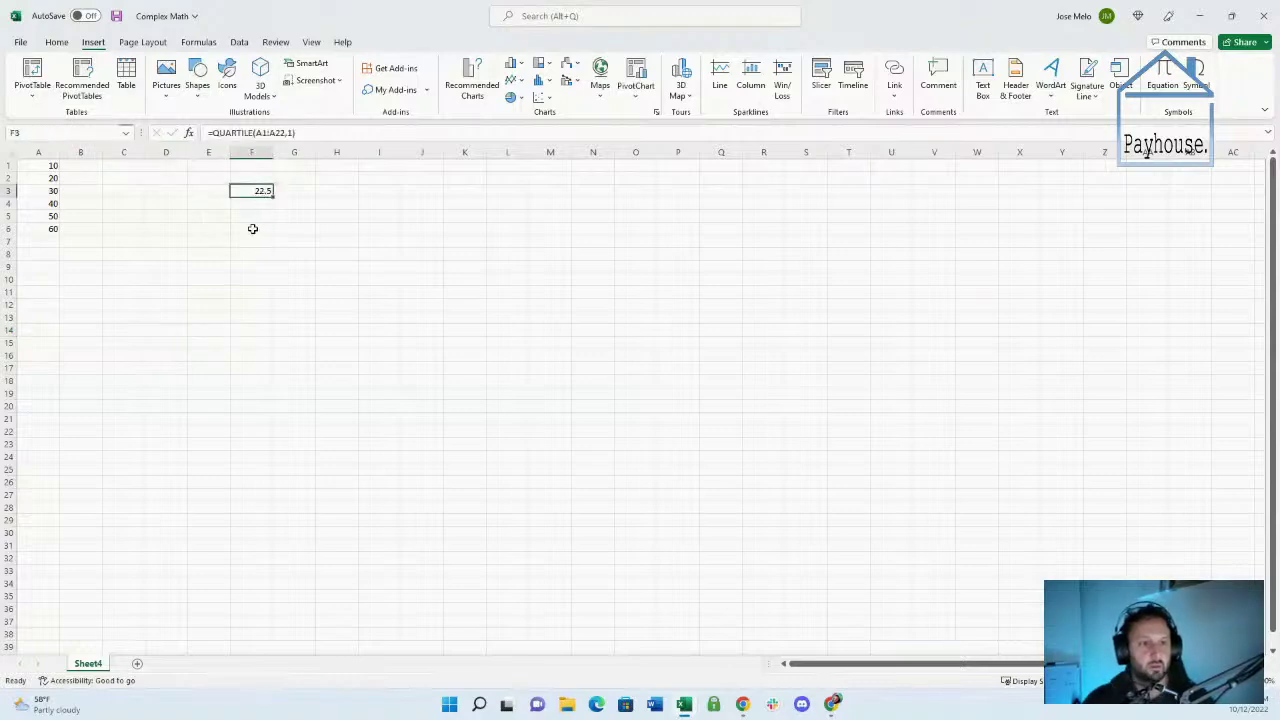
# Define the name xoutput_result for the QUARTILE result cell F3
pyautogui.click(254, 201)
pyautogui.click(257, 192)
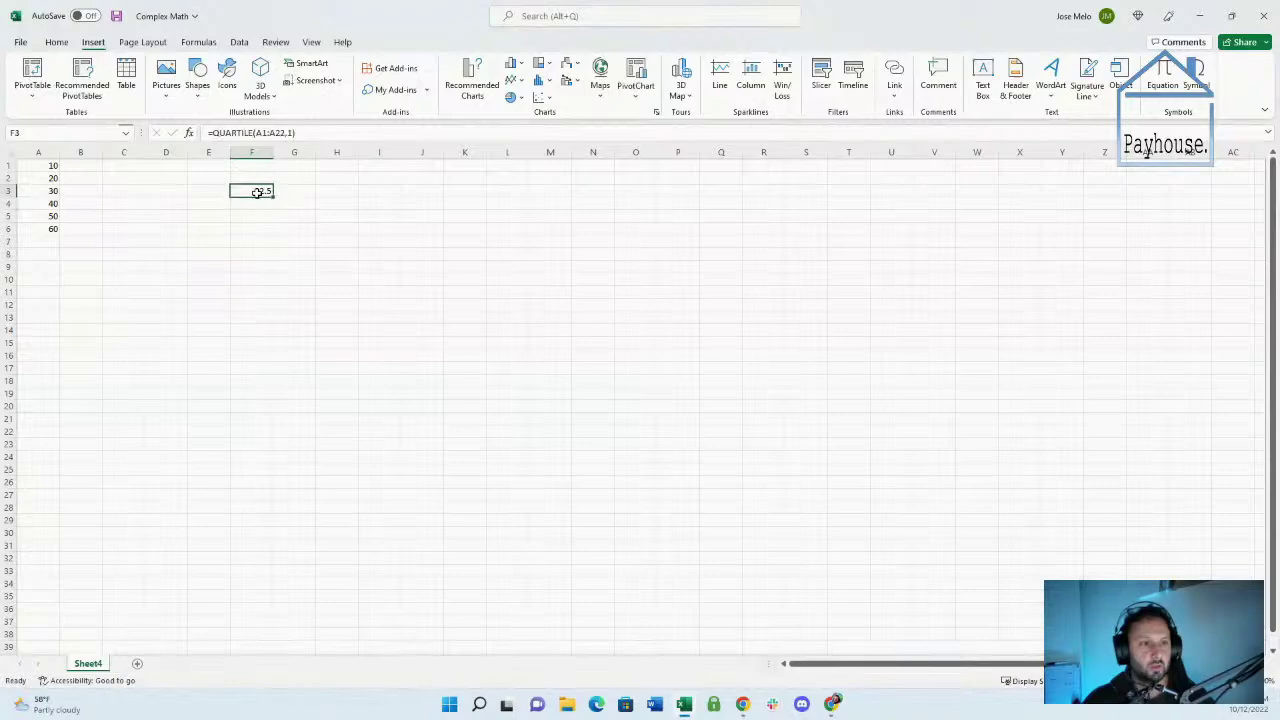
pyautogui.click(59, 229)
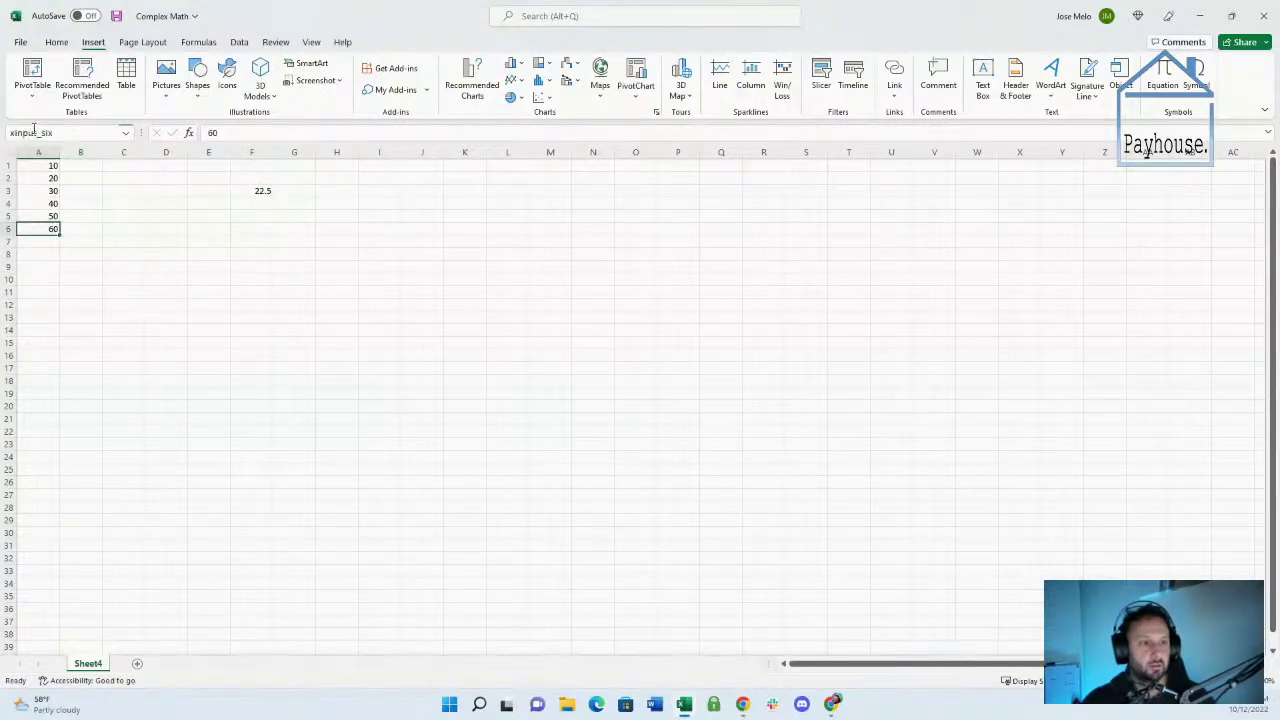
pyautogui.click(34, 131)
pyautogui.click(253, 192)
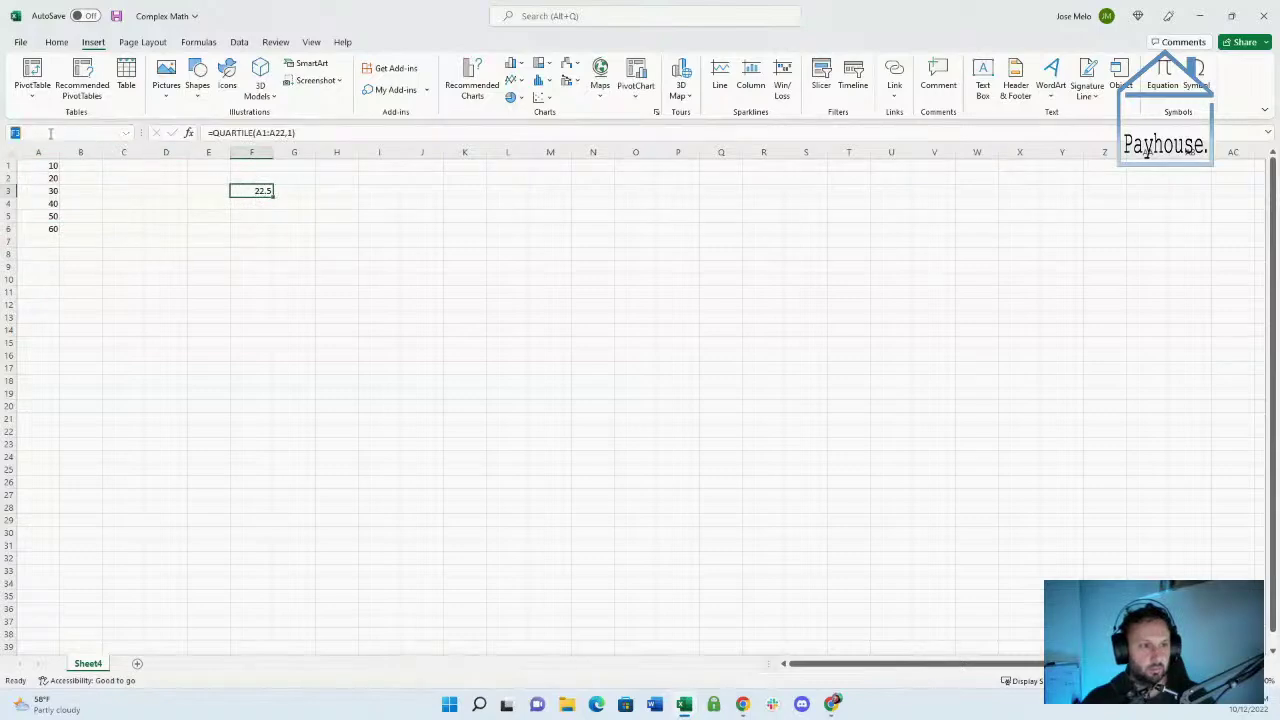
pyautogui.write('xinput_six')
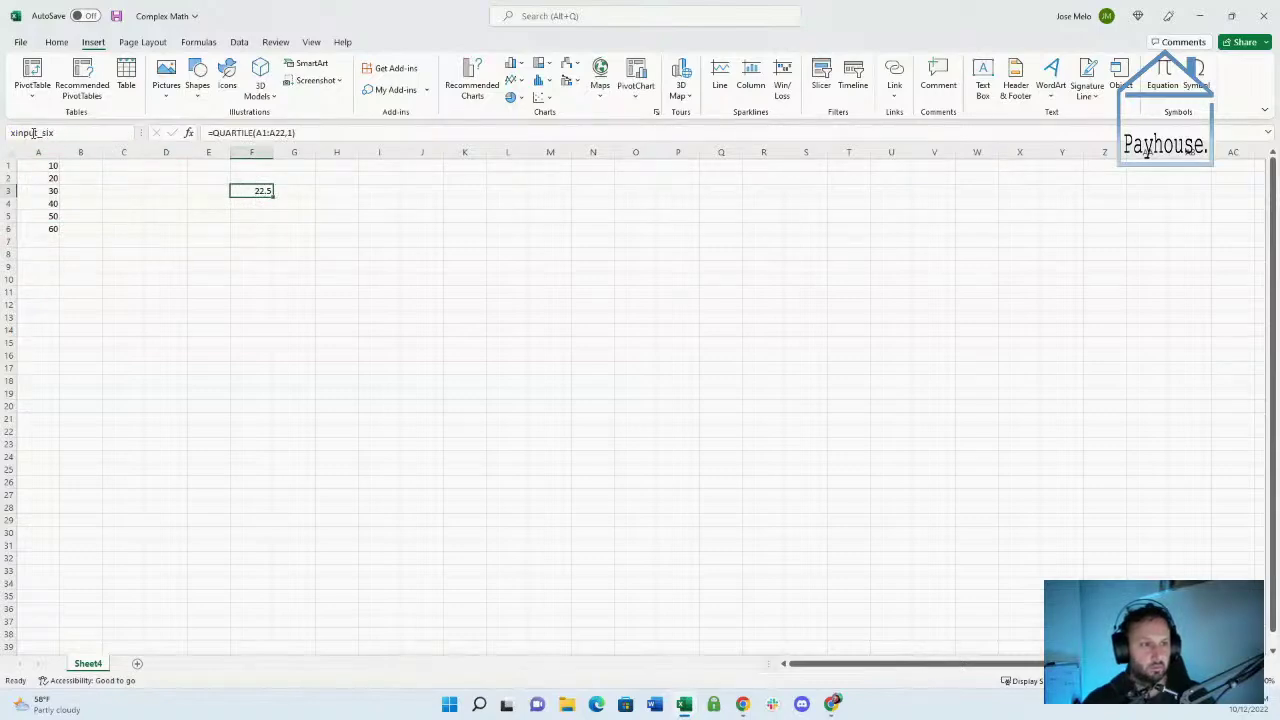
pyautogui.press('BackSpace')
pyautogui.press('BackSpace')
pyautogui.press('BackSpace')
pyautogui.write('o')
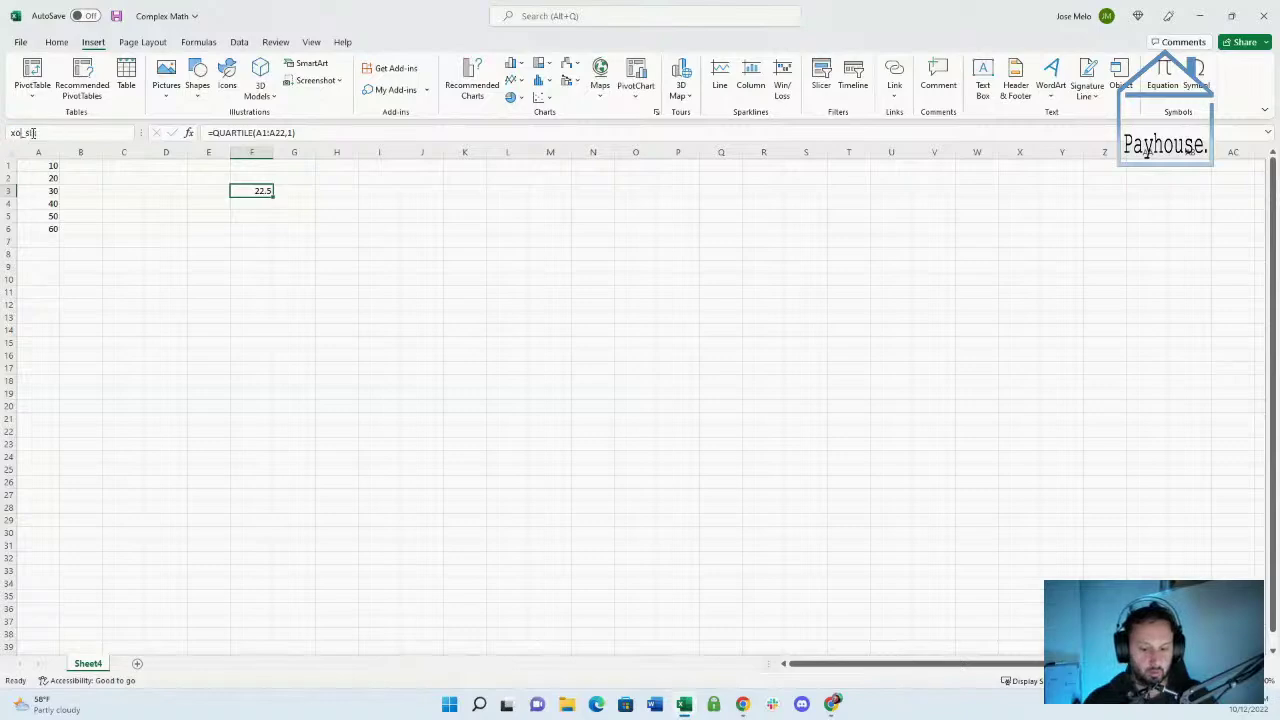
pyautogui.write('utput_six')
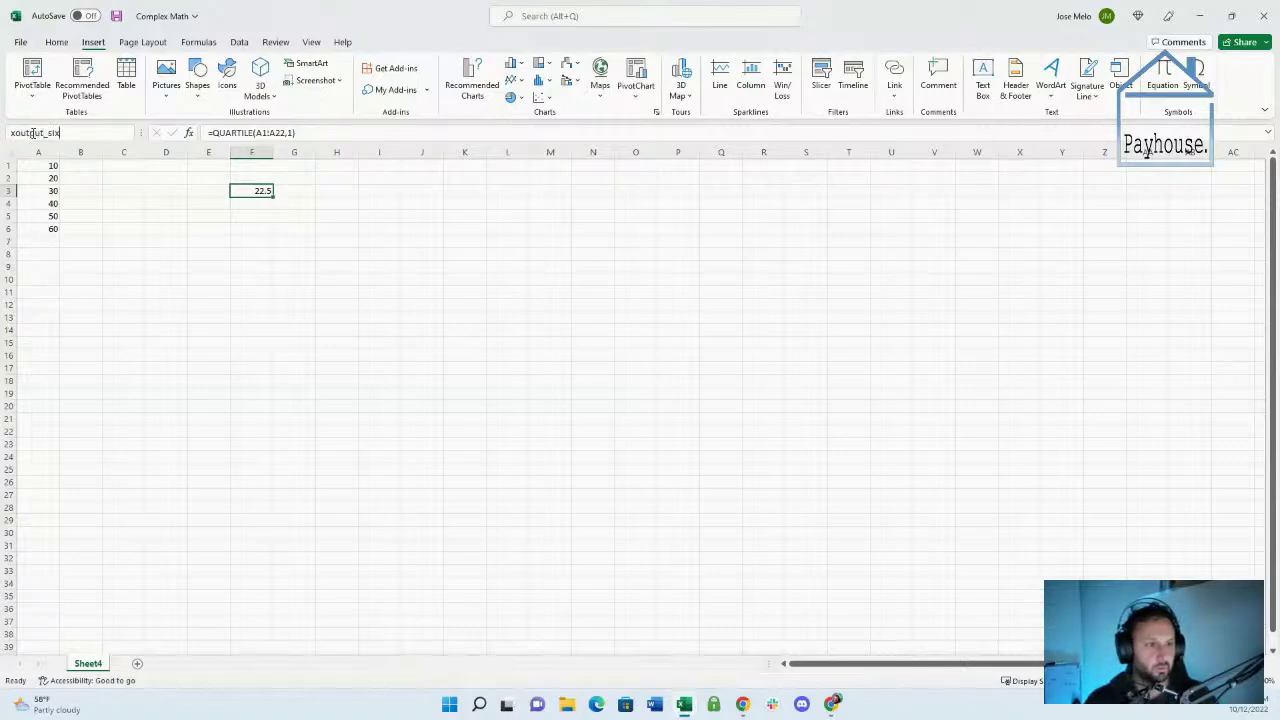
pyautogui.press('BackSpace')
pyautogui.press('BackSpace')
pyautogui.press('BackSpace')
pyautogui.write('resu')
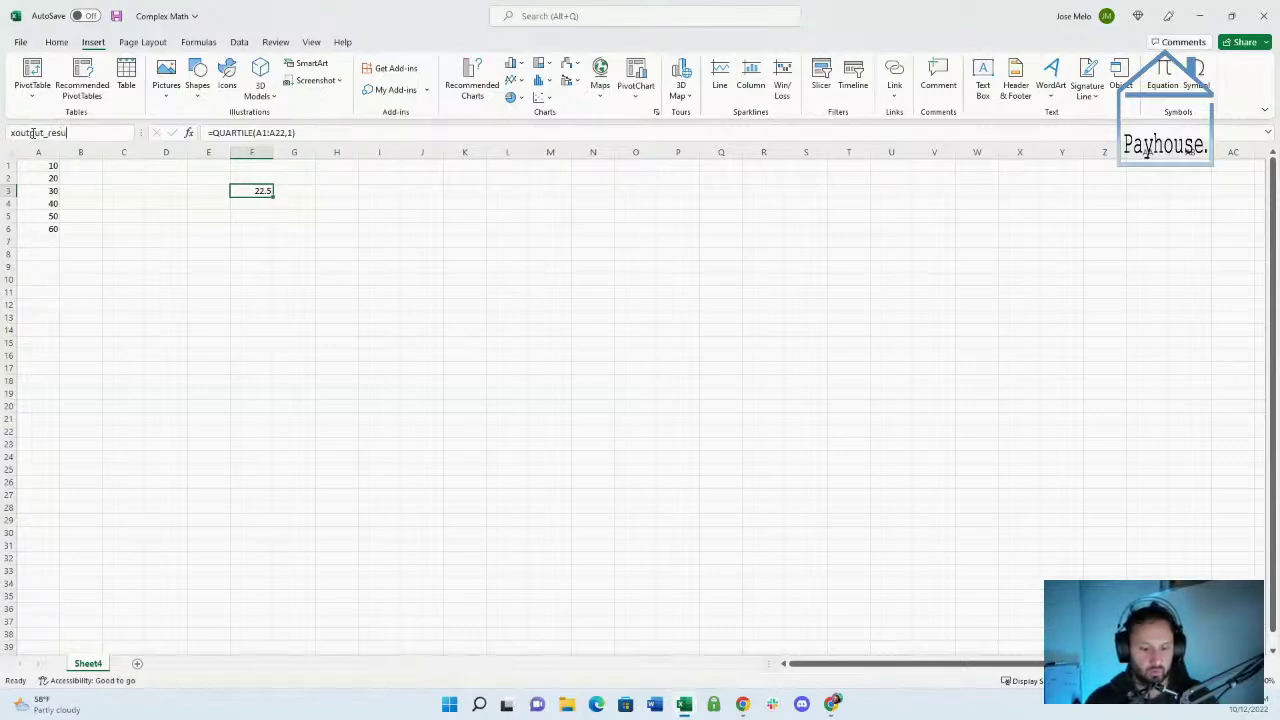
pyautogui.write('lt')
pyautogui.press('Return')
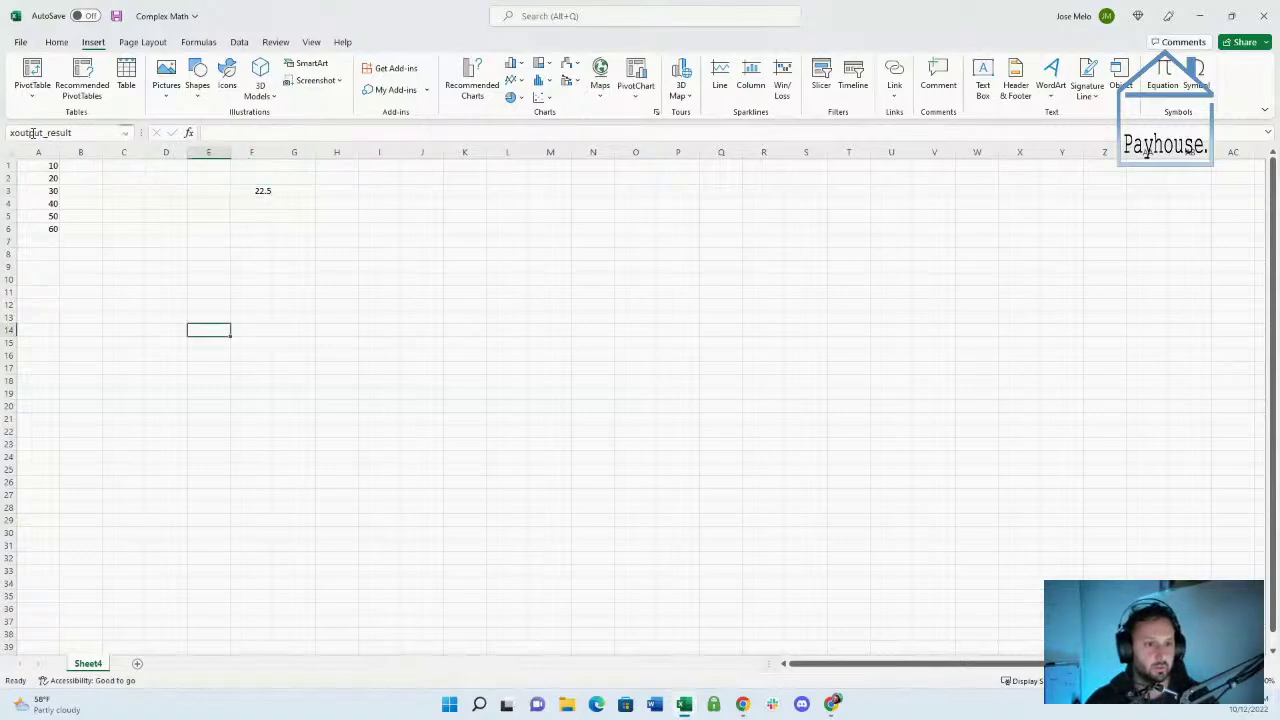
# Recheck which cell carries xoutput_result and re-enter that name for F3
pyautogui.click(262, 191)
pyautogui.click(204, 300)
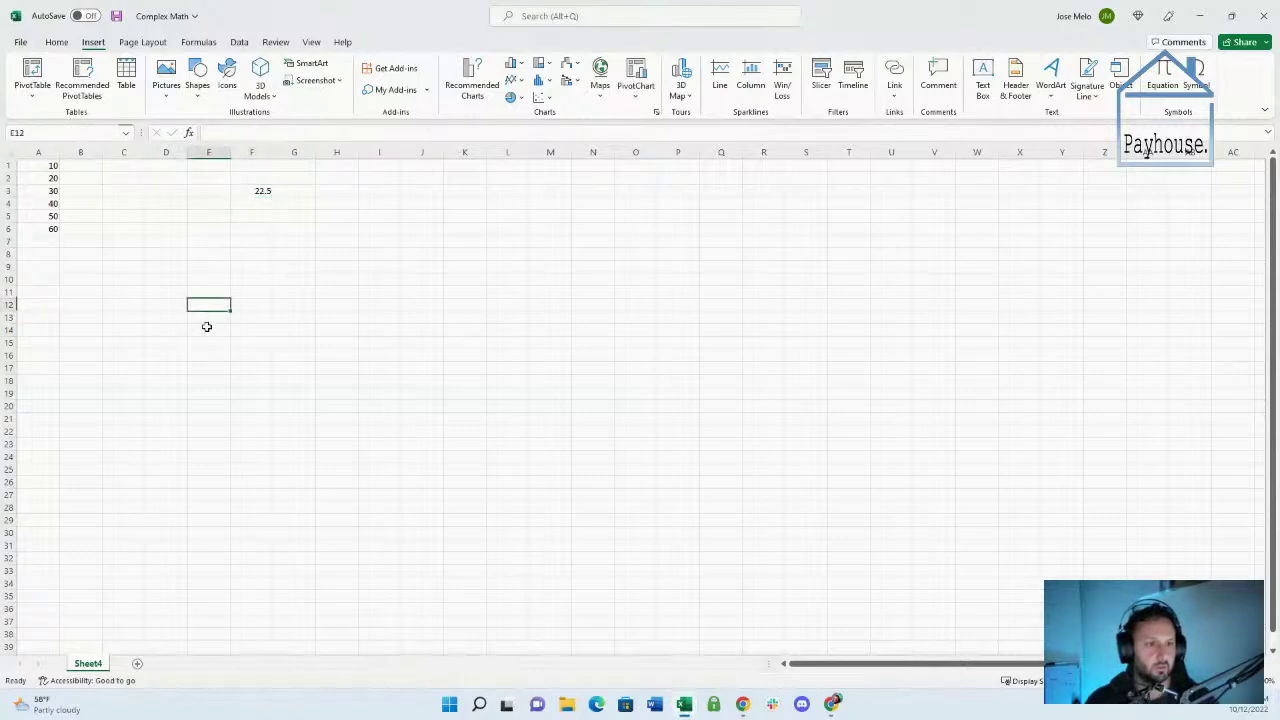
pyautogui.click(206, 327)
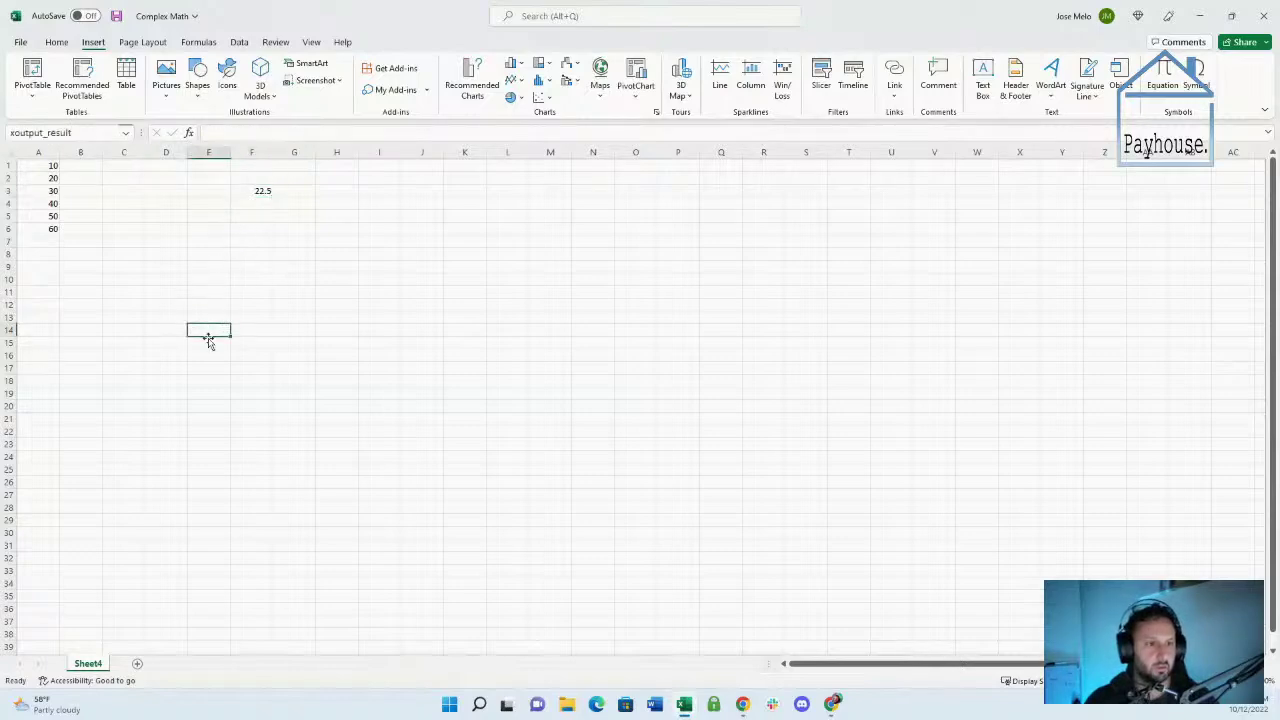
pyautogui.click(66, 133)
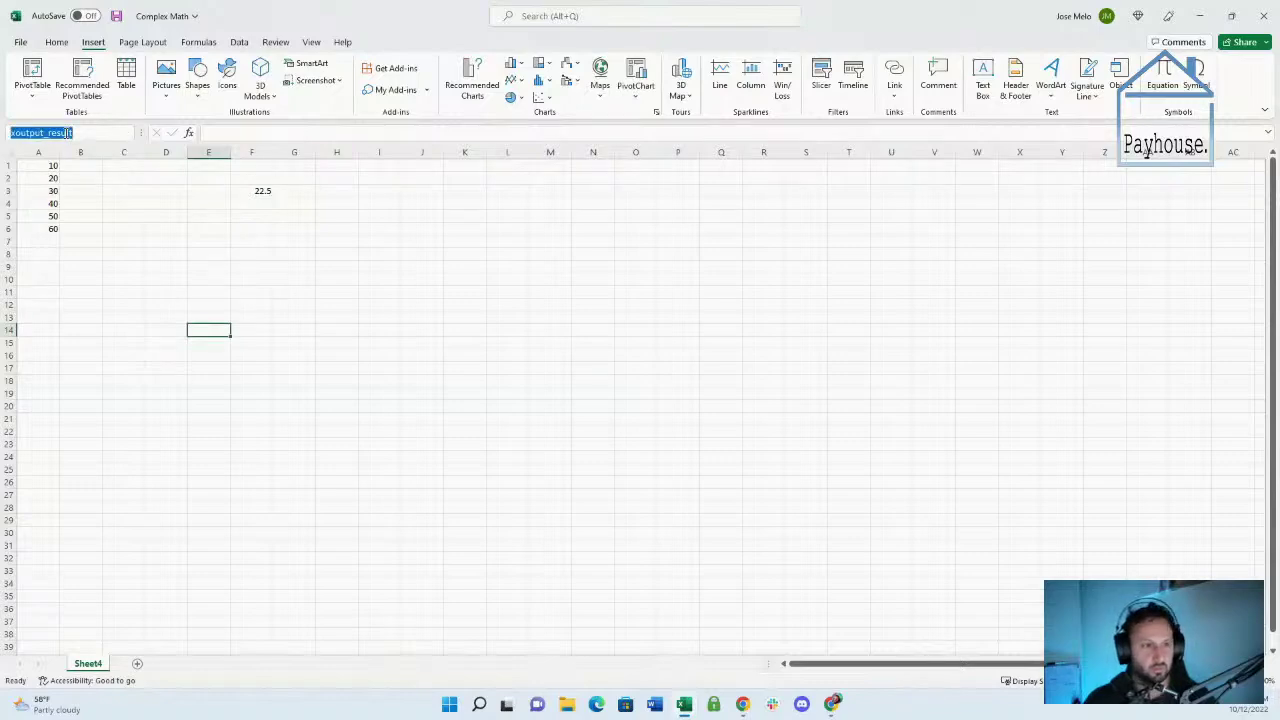
pyautogui.click(248, 191)
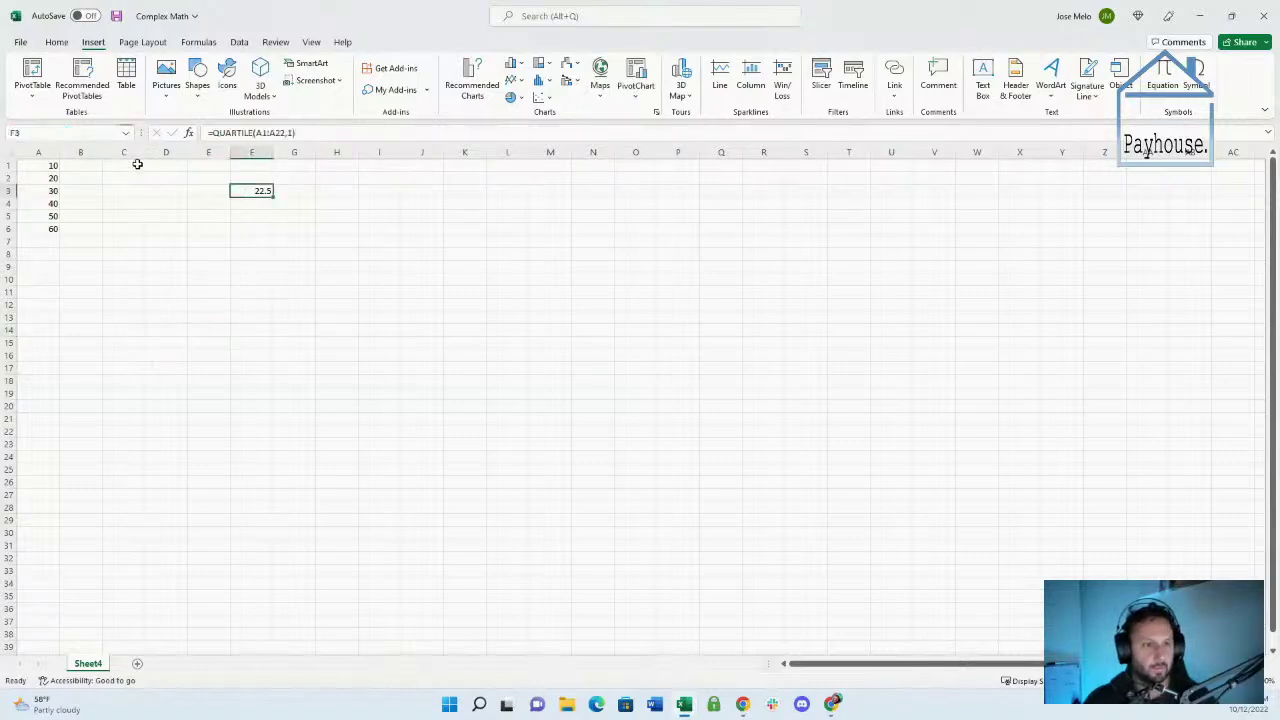
pyautogui.click(60, 133)
pyautogui.write('xoutput_result')
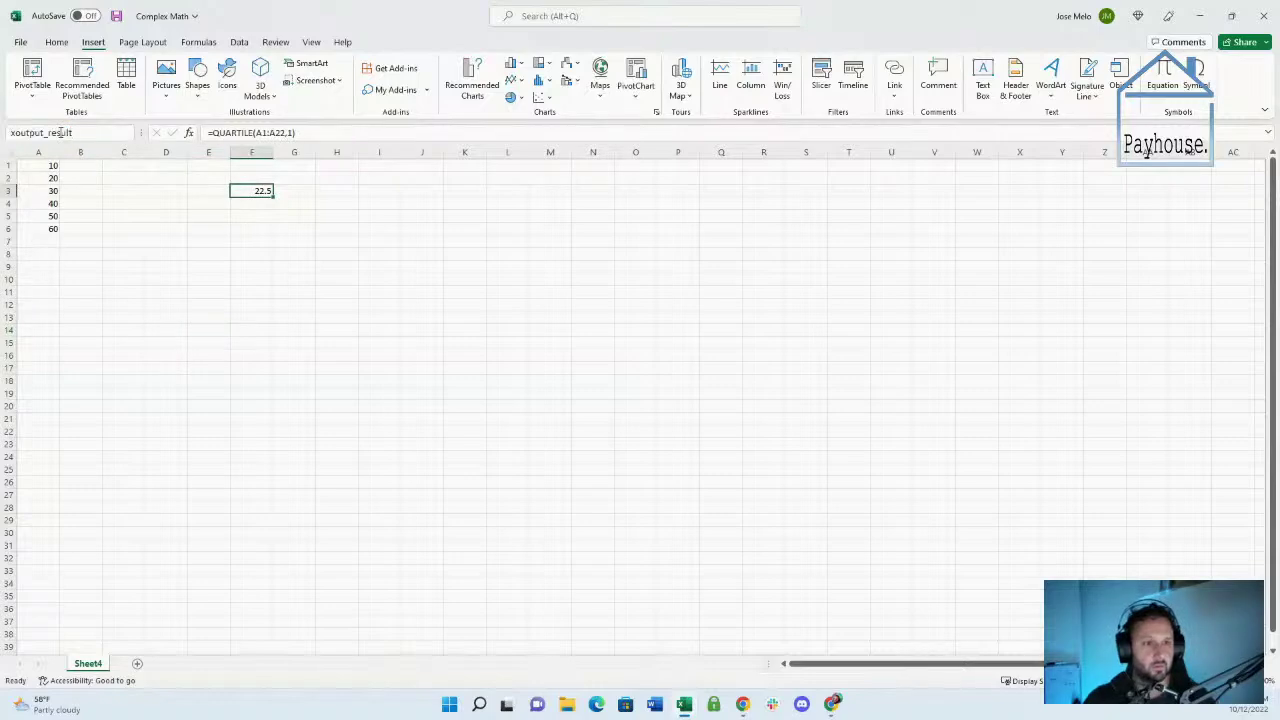
pyautogui.click(208, 330)
pyautogui.click(251, 279)
# Click around the sheet and clear the existing range selection
pyautogui.click(208, 305)
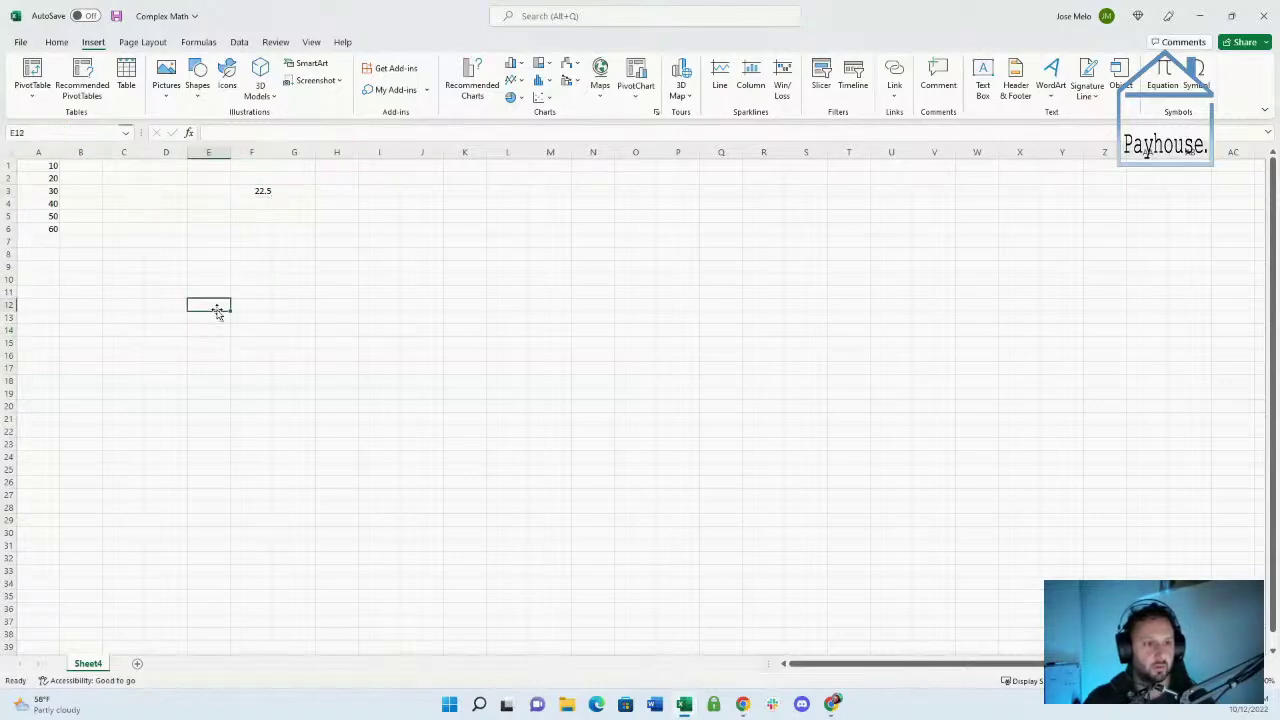
pyautogui.click(213, 281)
pyautogui.click(208, 342)
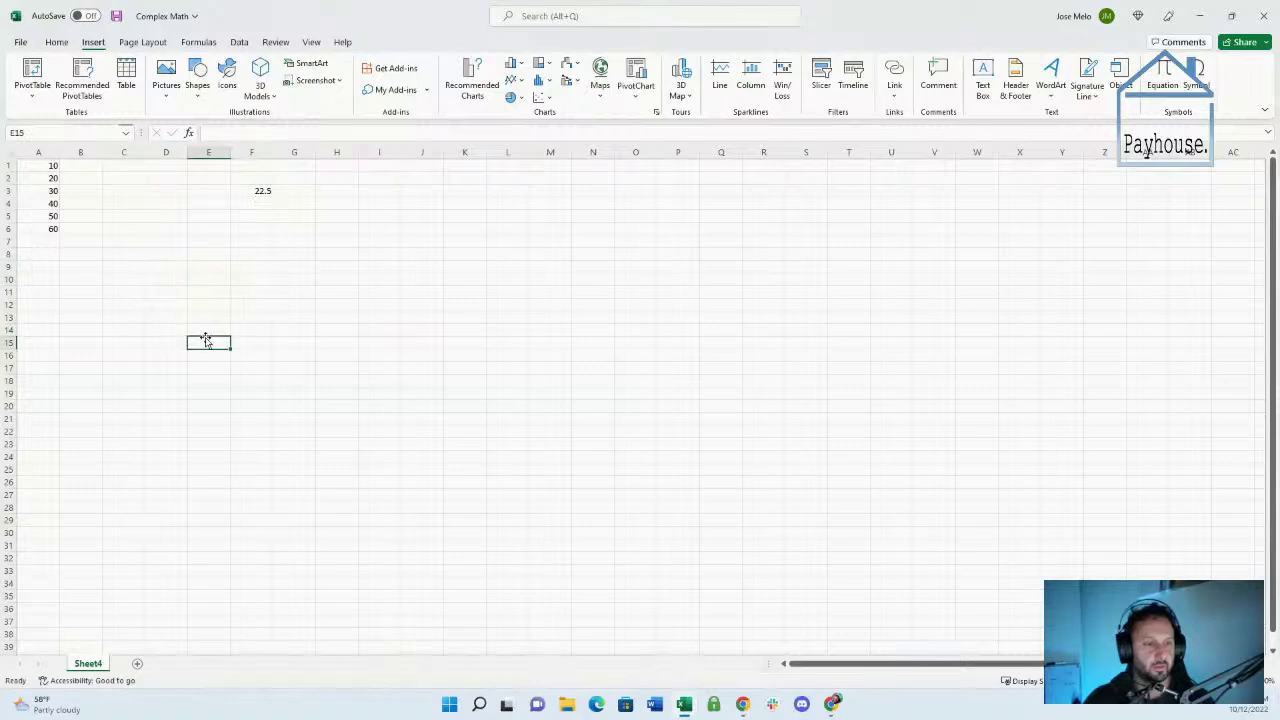
pyautogui.click(208, 393)
pyautogui.moveTo(336, 381); pyautogui.dragTo(34, 253)
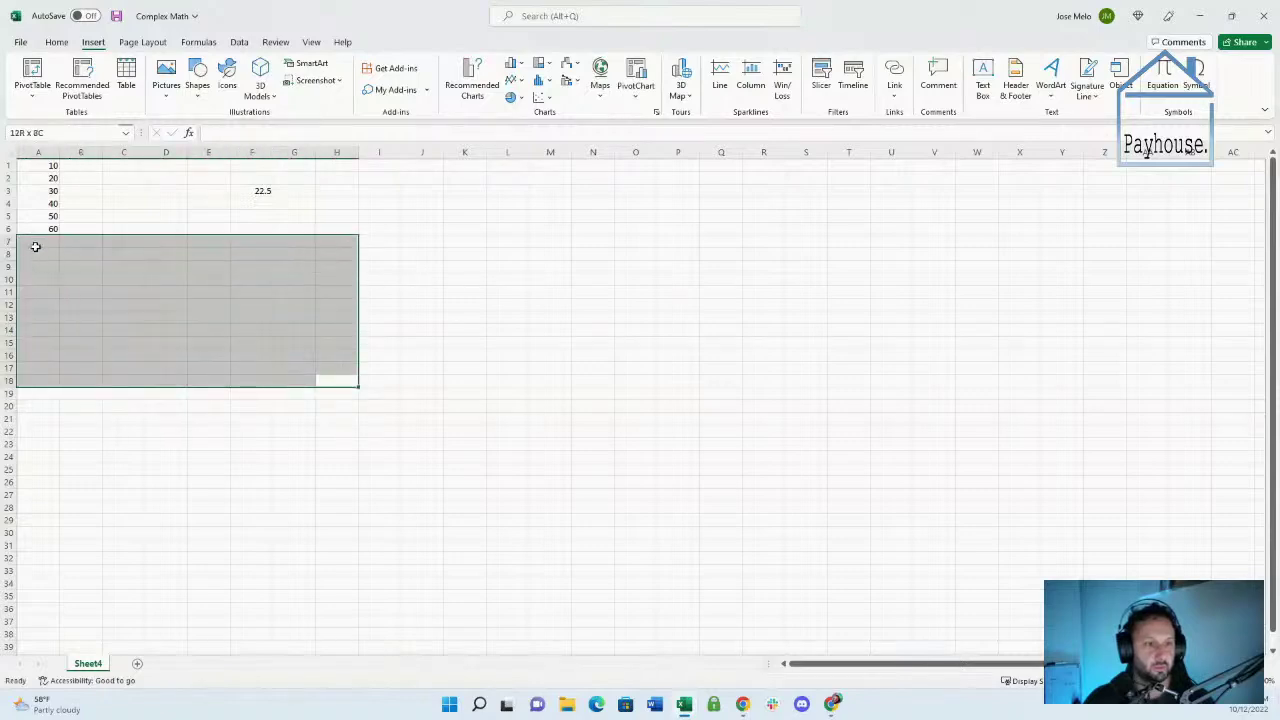
pyautogui.click(123, 292)
pyautogui.click(212, 266)
pyautogui.click(210, 314)
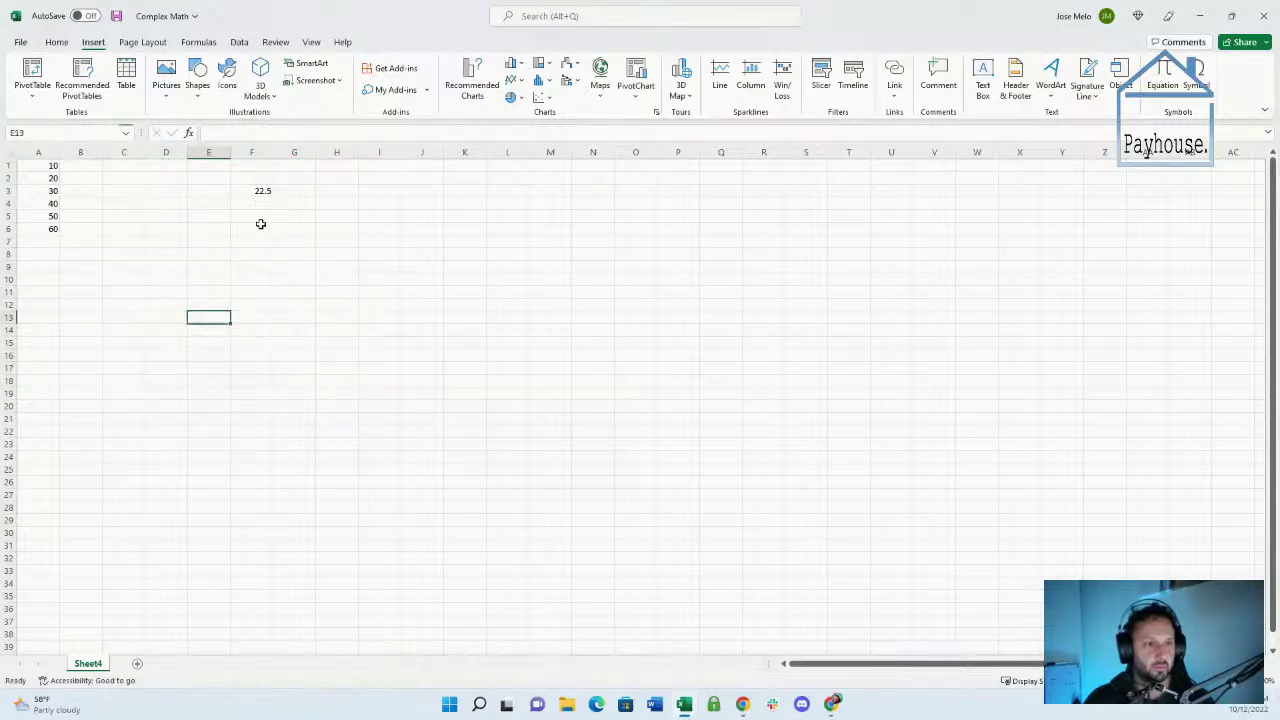
# Copy the A1:F6 data into a new Sheet5
pyautogui.moveTo(268, 226); pyautogui.dragTo(36, 160)
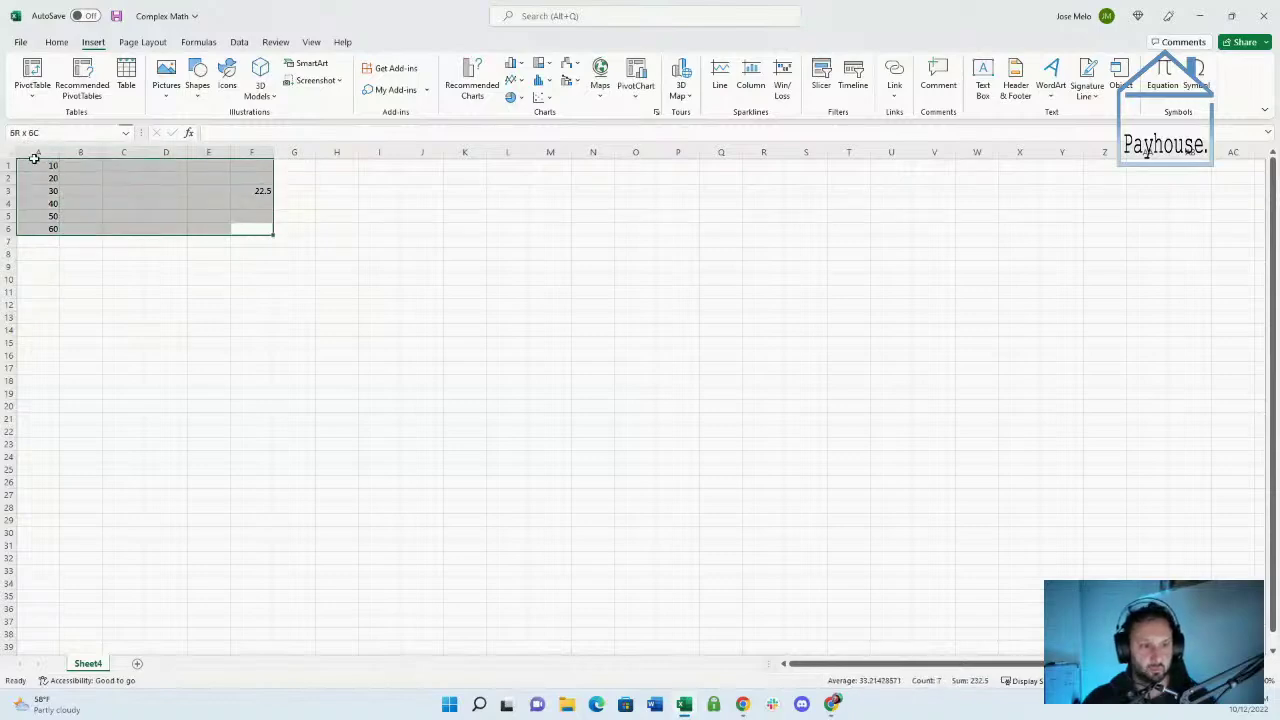
pyautogui.hotkey('ctrl', 'c')
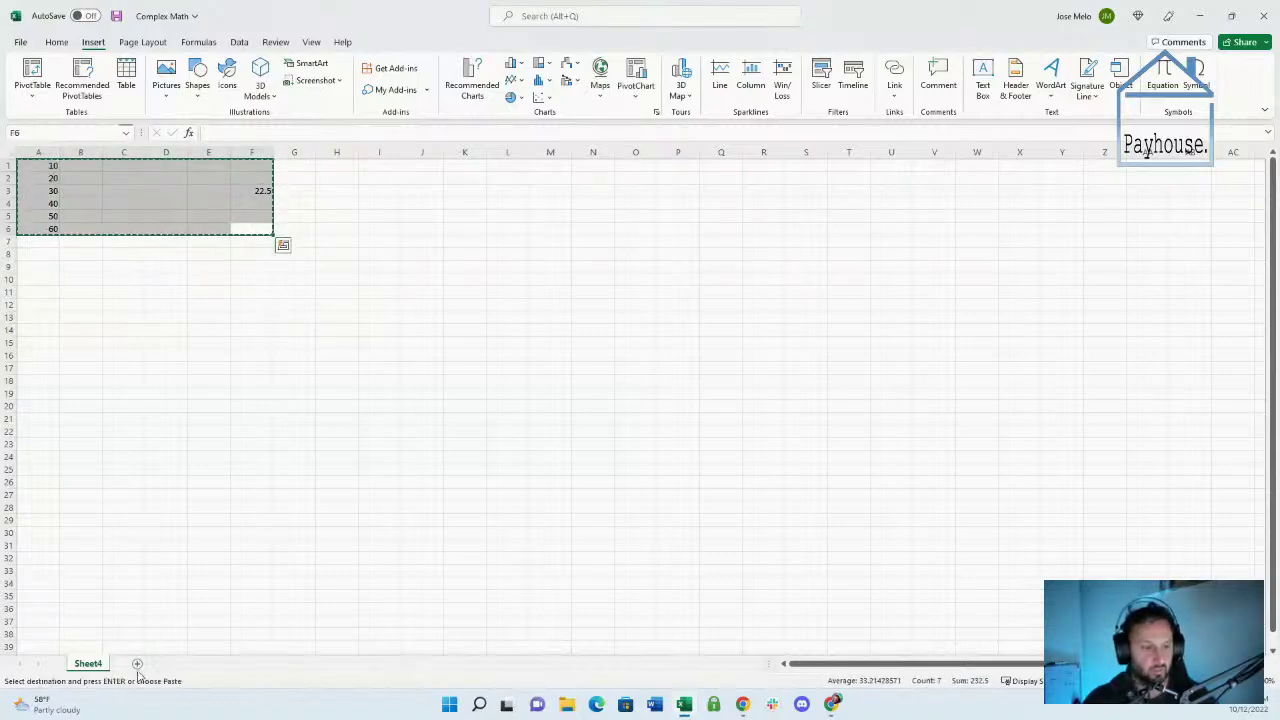
pyautogui.click(137, 663)
pyautogui.hotkey('ctrl', 'v')
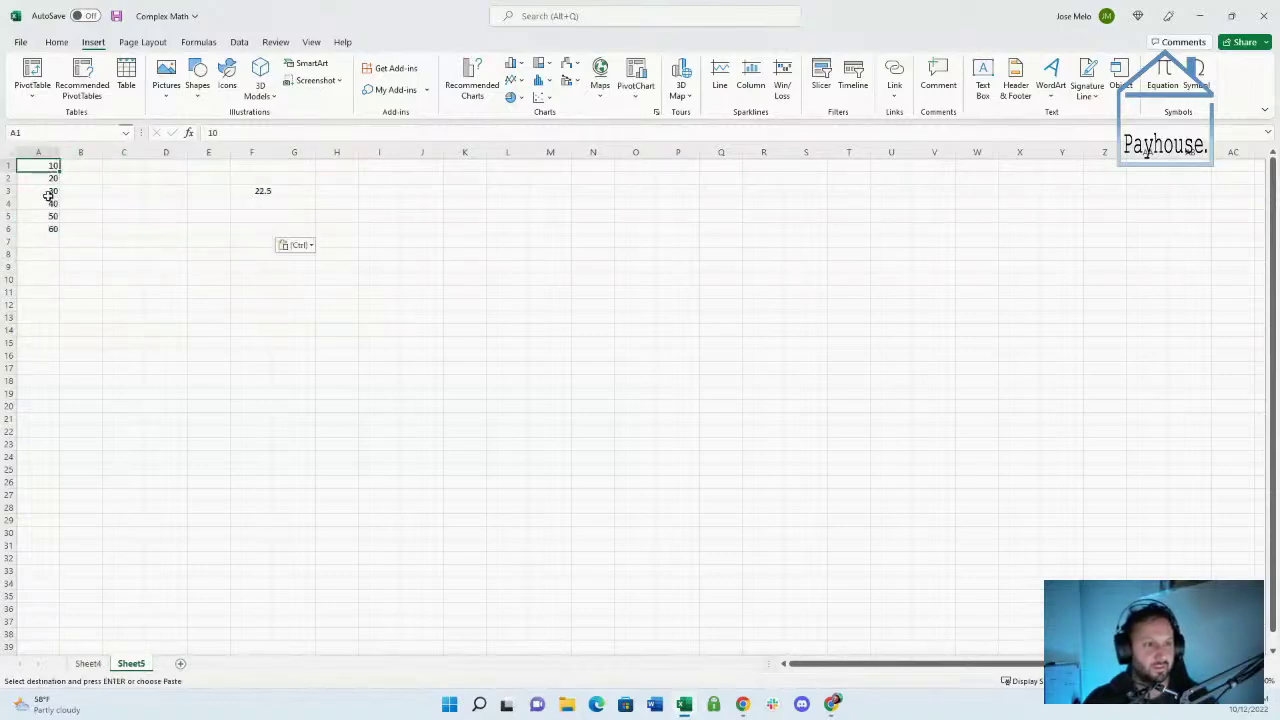
# Return to Sheet4, cancel the pending copy, and click through its cells
pyautogui.press('Down')
pyautogui.press('Down')
pyautogui.hotkey('ctrl', 'pageup')
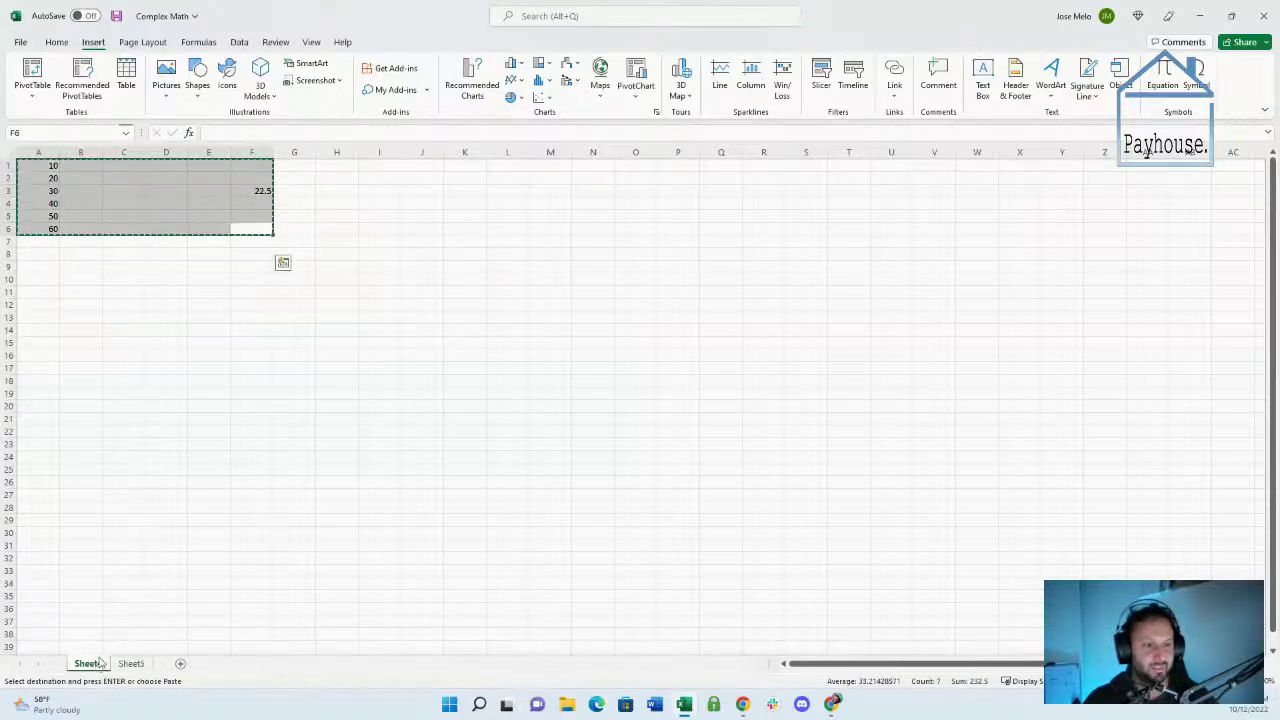
pyautogui.click(158, 443)
pyautogui.press('Escape')
pyautogui.click(169, 379)
pyautogui.click(250, 200)
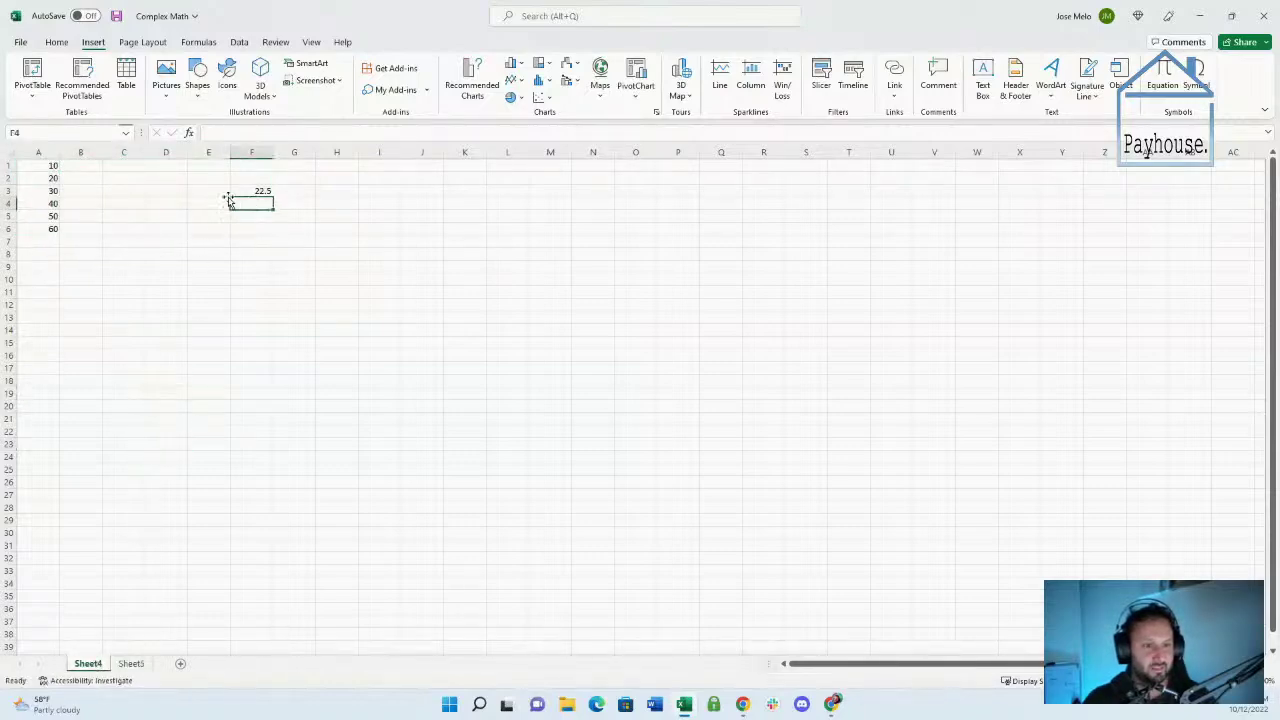
pyautogui.click(223, 192)
pyautogui.click(208, 216)
pyautogui.click(205, 242)
pyautogui.click(166, 267)
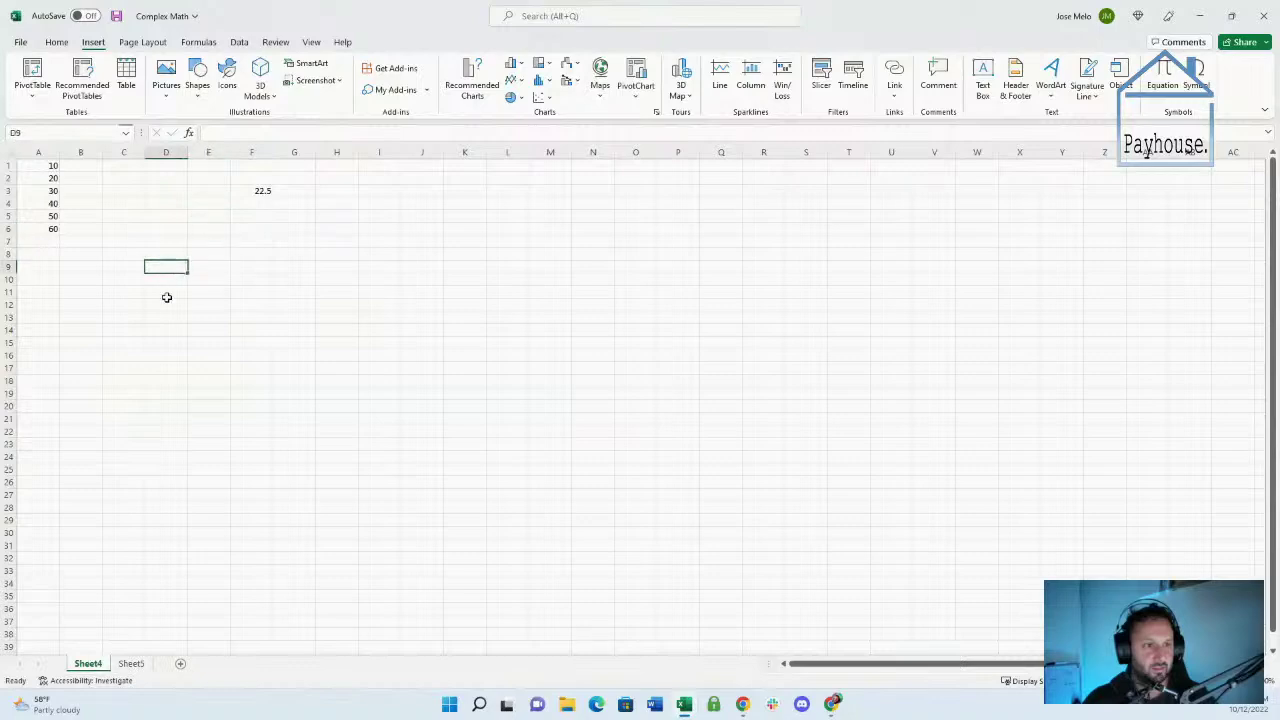
pyautogui.click(187, 331)
pyautogui.click(51, 246)
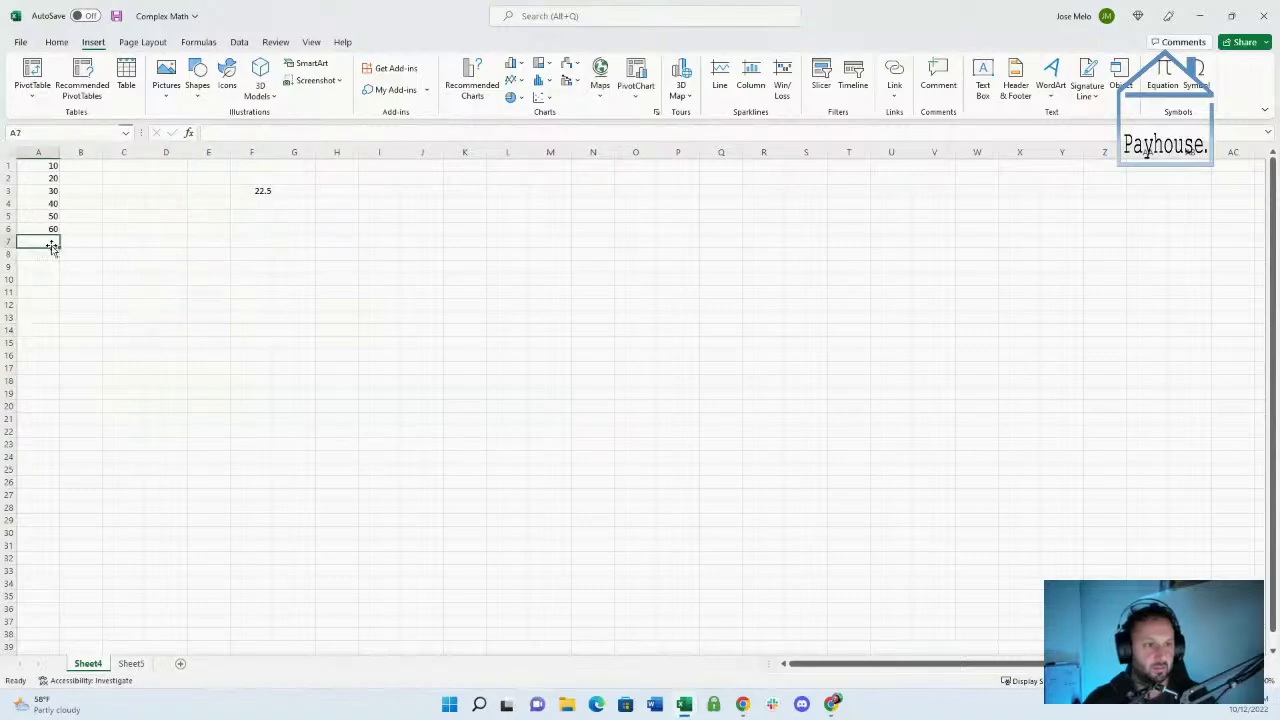
pyautogui.press('Right')
pyautogui.press('Right')
pyautogui.press('Right')
pyautogui.press('Right')
pyautogui.press('Right')
pyautogui.press('Right')
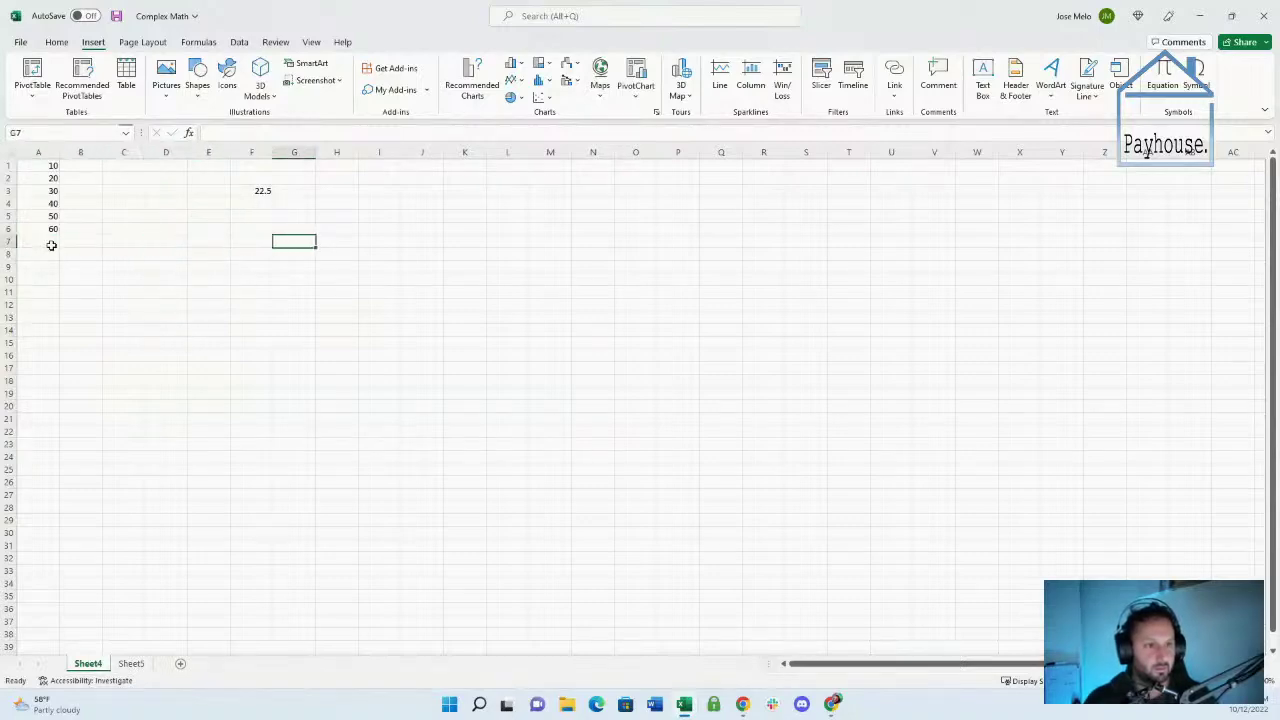
pyautogui.press('Left')
pyautogui.press('Up')
pyautogui.press('Up')
pyautogui.press('Up')
pyautogui.press('Up')
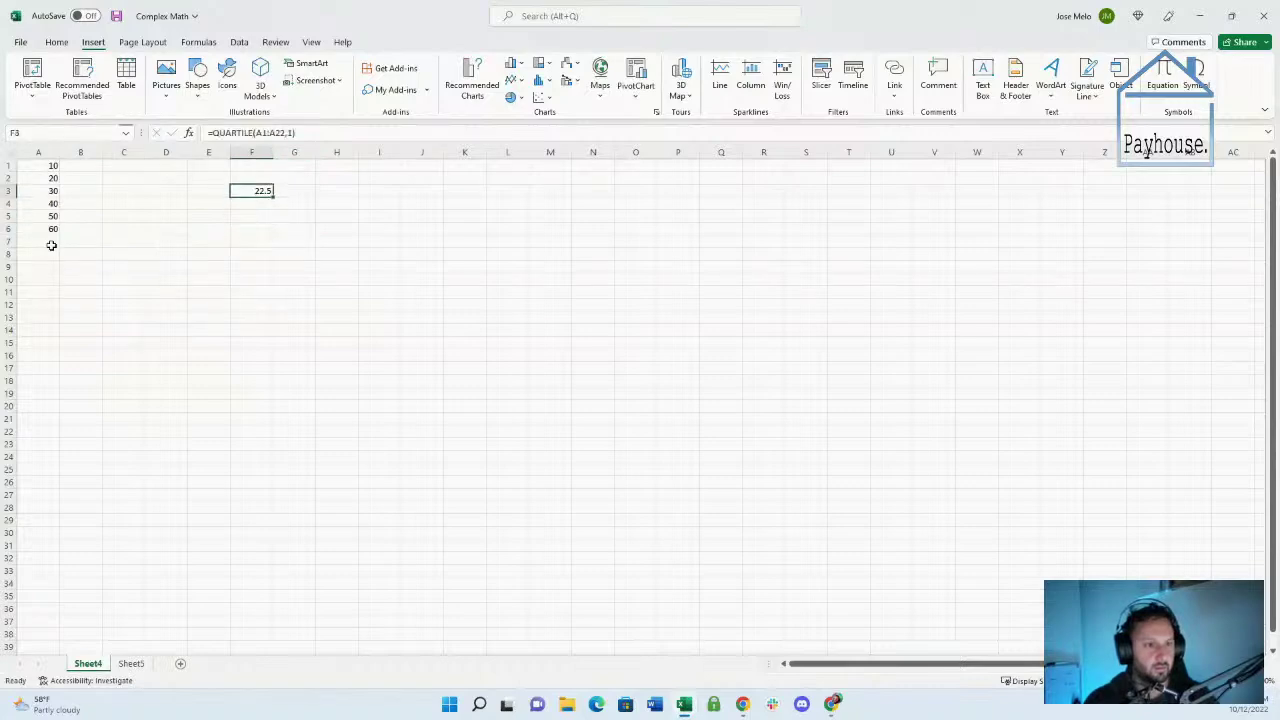
pyautogui.press('Down')
pyautogui.press('Down')
pyautogui.press('Down')
pyautogui.press('Down')
pyautogui.press('Down')
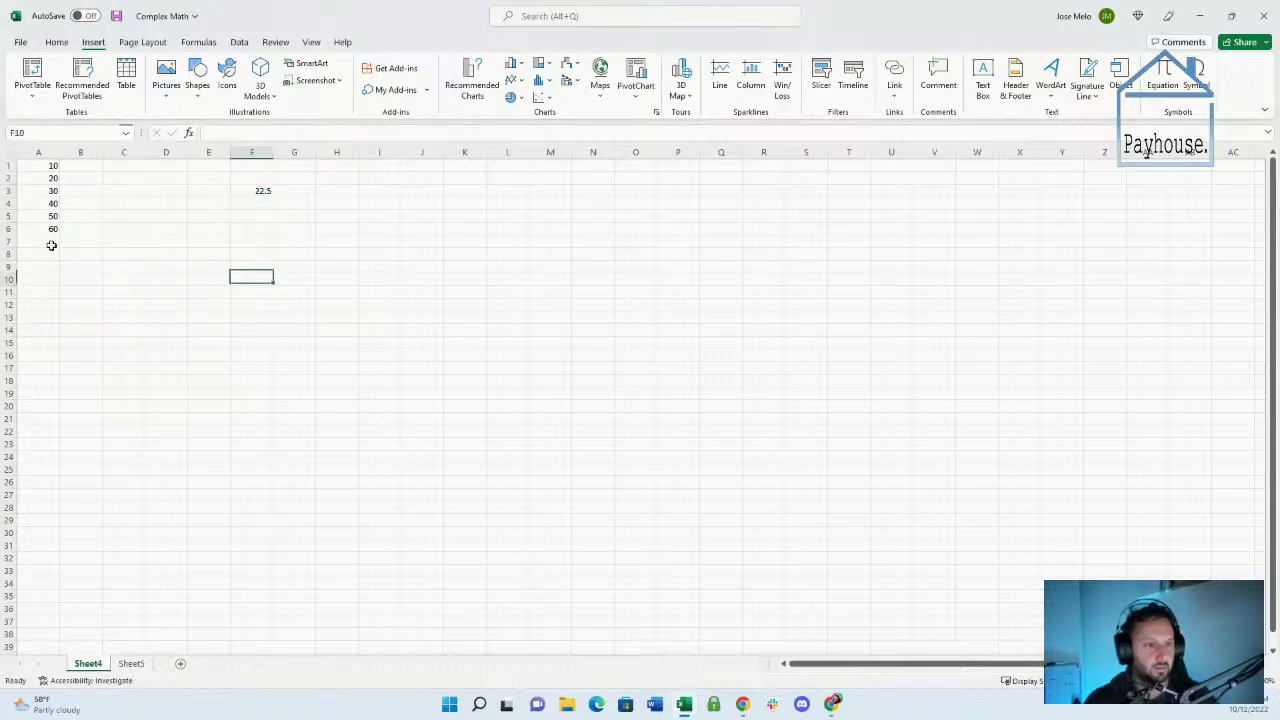
pyautogui.press('Down')
pyautogui.press('Down')
pyautogui.press('Left')
pyautogui.press('Up')
pyautogui.press('Up')
pyautogui.press('Up')
pyautogui.press('Up')
pyautogui.press('Up')
pyautogui.press('Up')
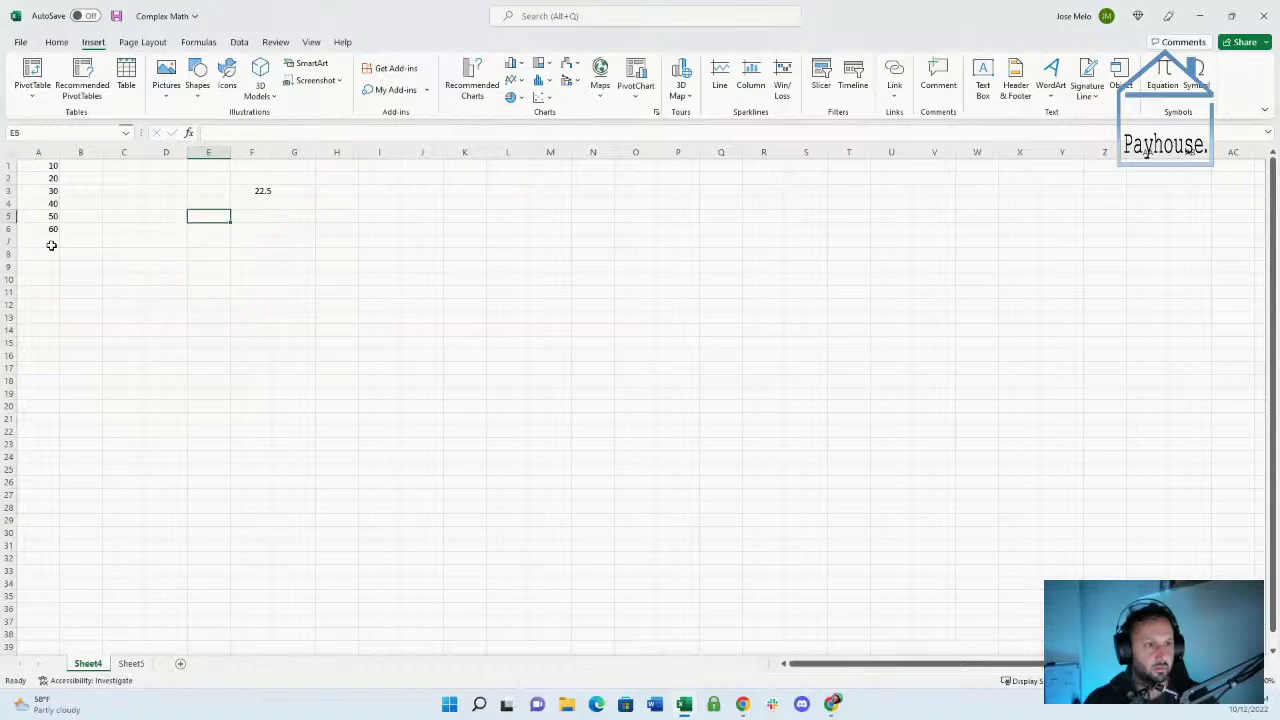
pyautogui.press('Up')
pyautogui.press('Down')
pyautogui.press('Down')
pyautogui.press('Down')
pyautogui.press('Down')
pyautogui.press('Down')
pyautogui.press('Down')
pyautogui.press('Down')
pyautogui.press('Down')
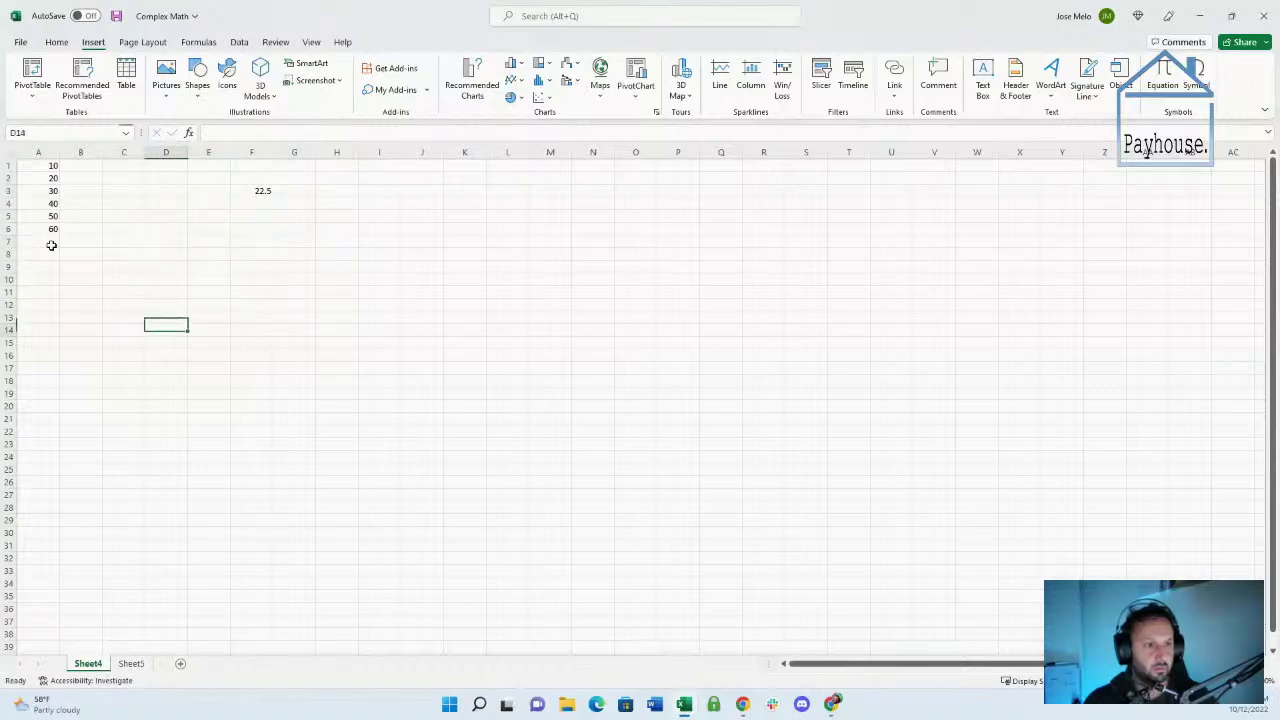
pyautogui.press('Down')
pyautogui.press('Down')
pyautogui.press('Down')
pyautogui.press('Down')
pyautogui.press('Right')
pyautogui.press('Right')
pyautogui.press('Left')
pyautogui.press('Right')
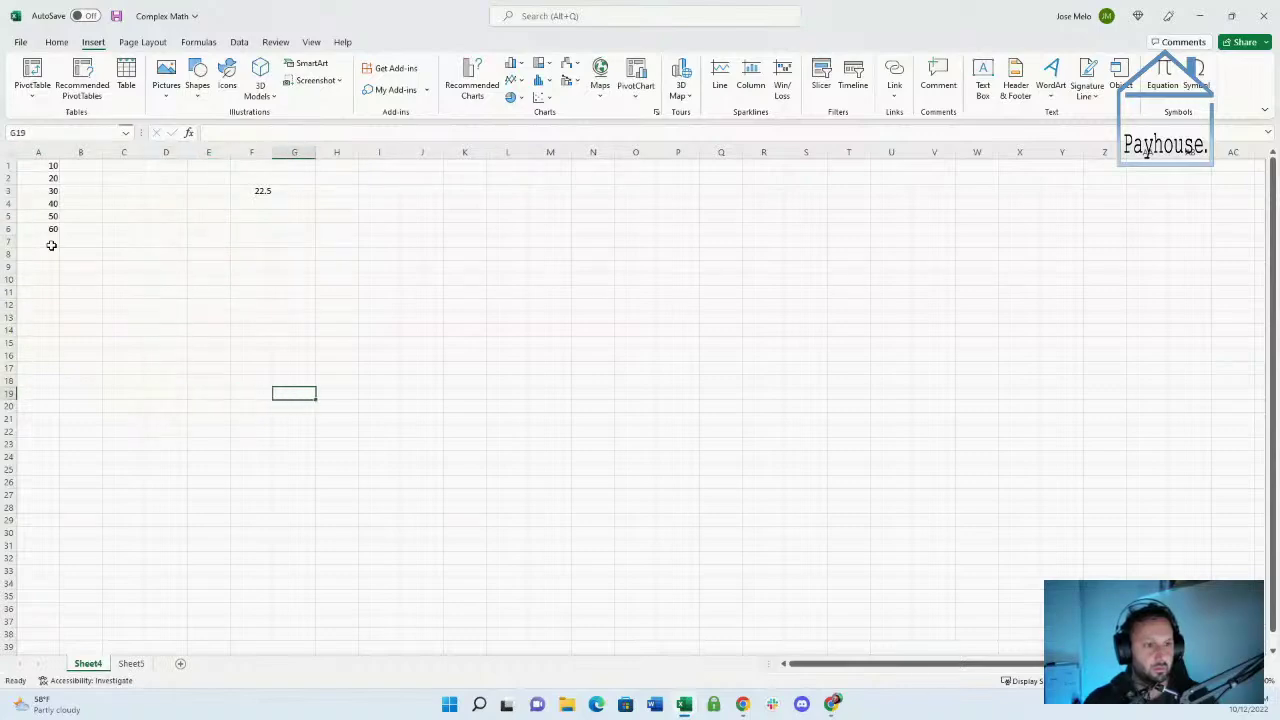
pyautogui.press('Right')
pyautogui.press('Right')
pyautogui.press('Left')
pyautogui.press('Left')
pyautogui.press('Left')
pyautogui.press('Left')
pyautogui.press('Up')
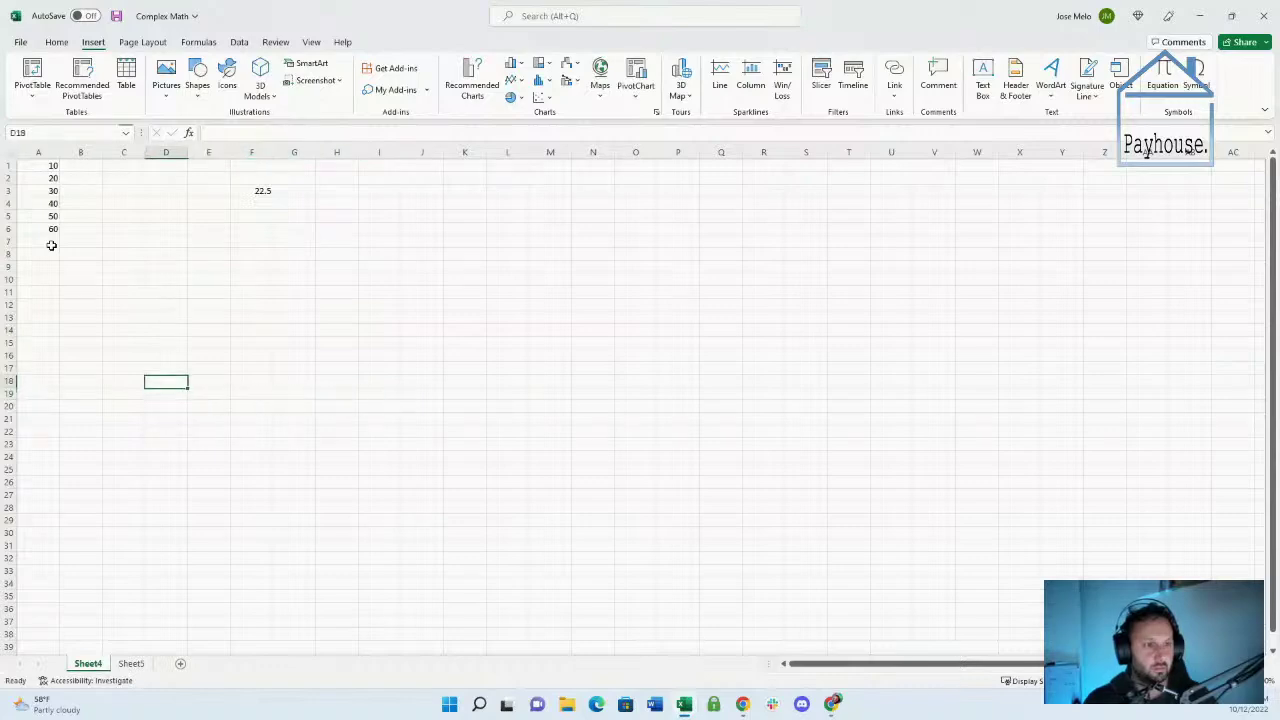
pyautogui.press('Up')
pyautogui.press('Up')
pyautogui.press('Up')
pyautogui.press('Up')
pyautogui.press('Left')
pyautogui.press('Left')
pyautogui.press('Left')
pyautogui.press('Up')
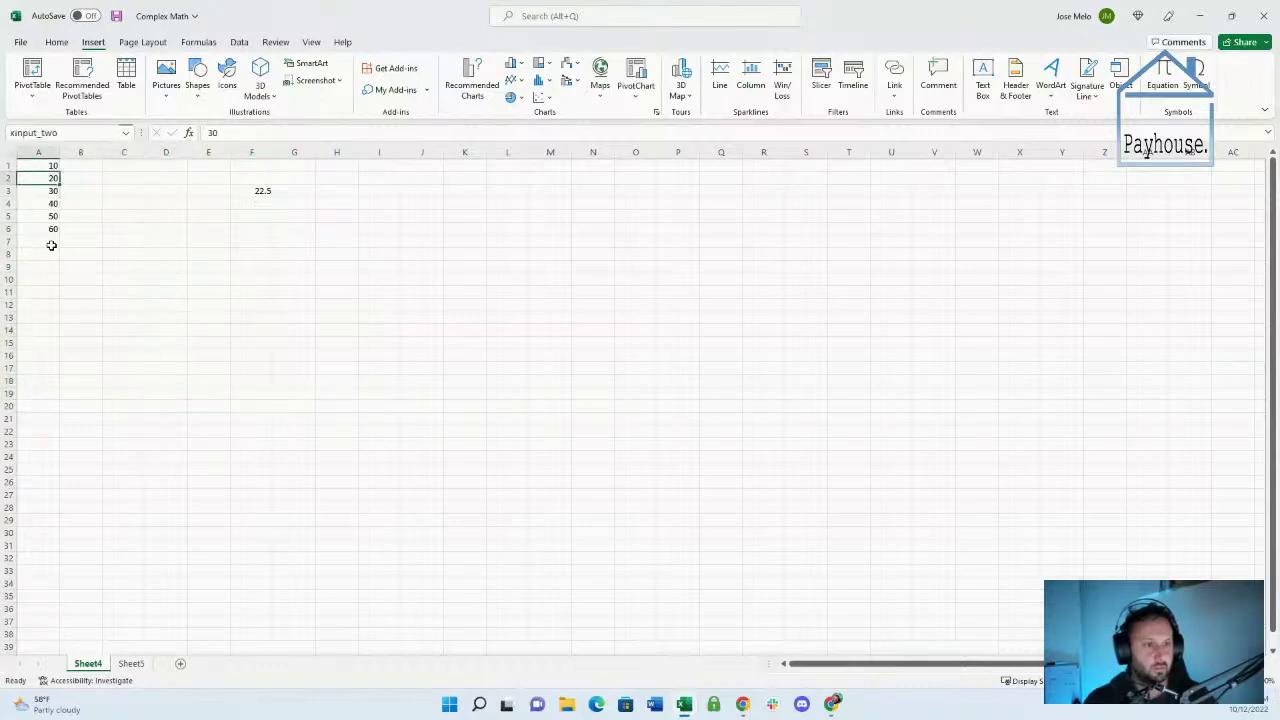
pyautogui.press('Down')
pyautogui.click(51, 245)
pyautogui.press('Up')
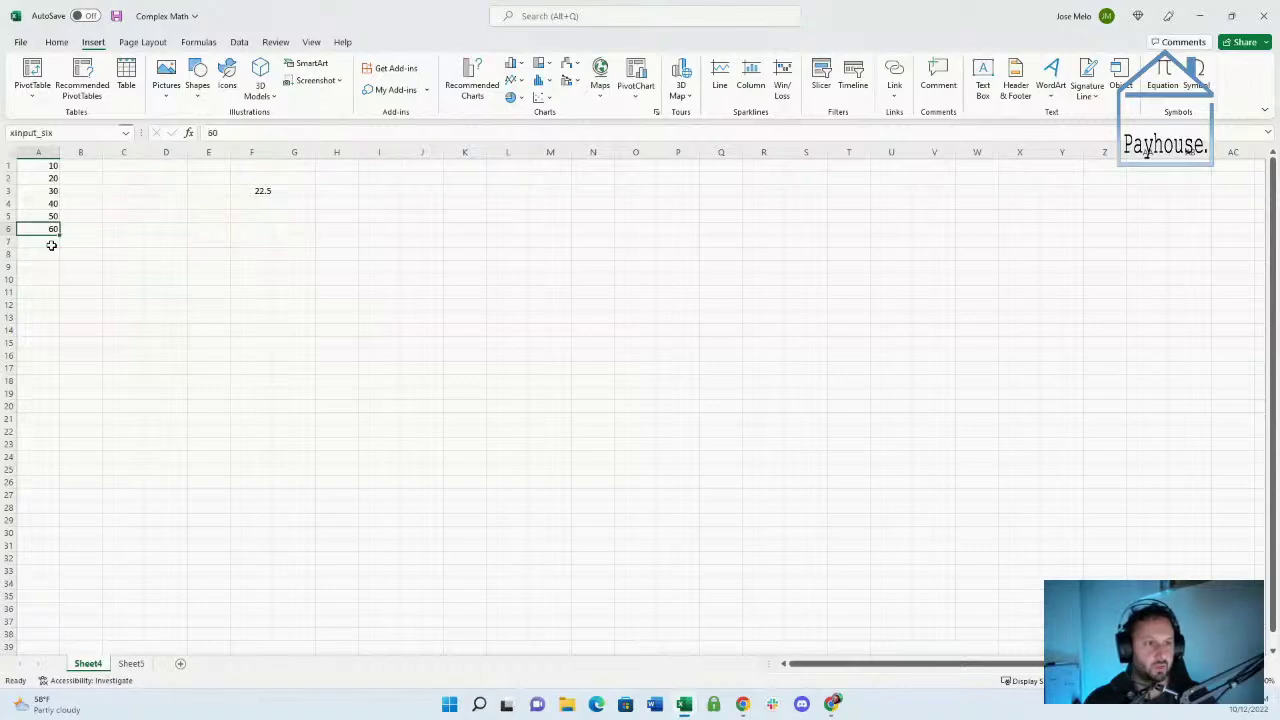
pyautogui.press('Up')
# Give the QUARTILE result cell F3 an xoutput name and confirm it
pyautogui.click(250, 191)
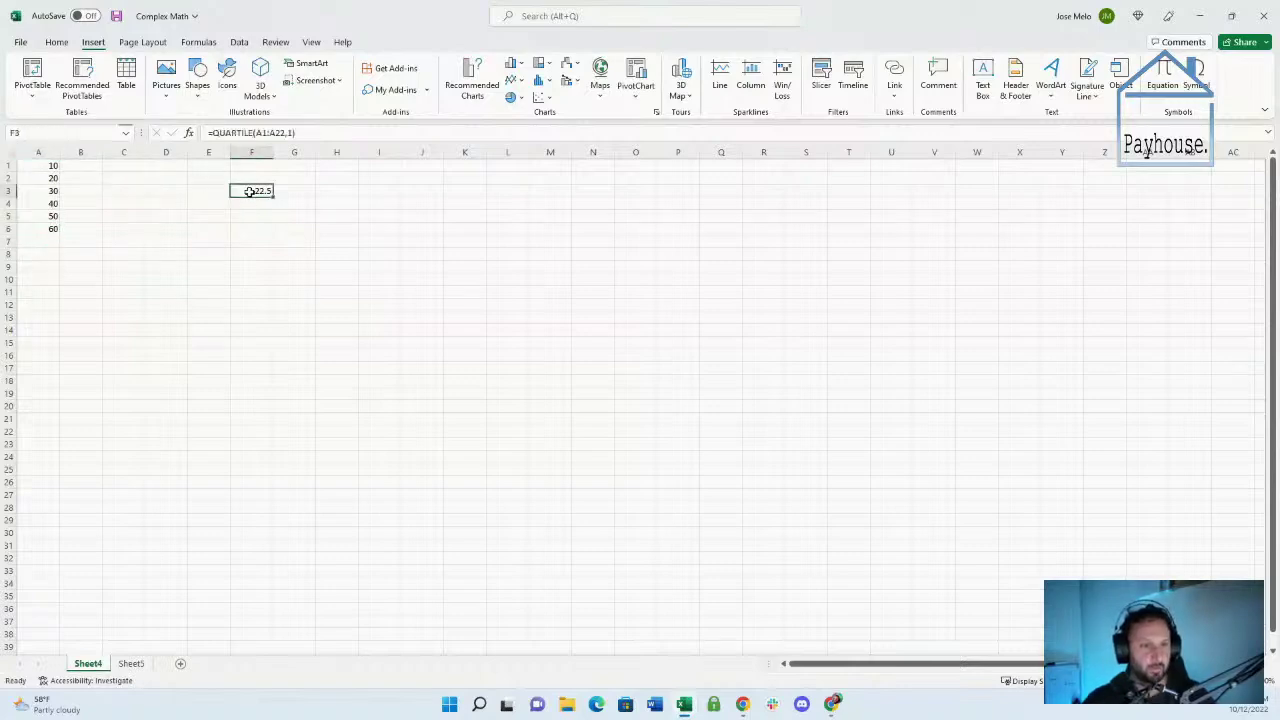
pyautogui.click(41, 132)
pyautogui.write('you')
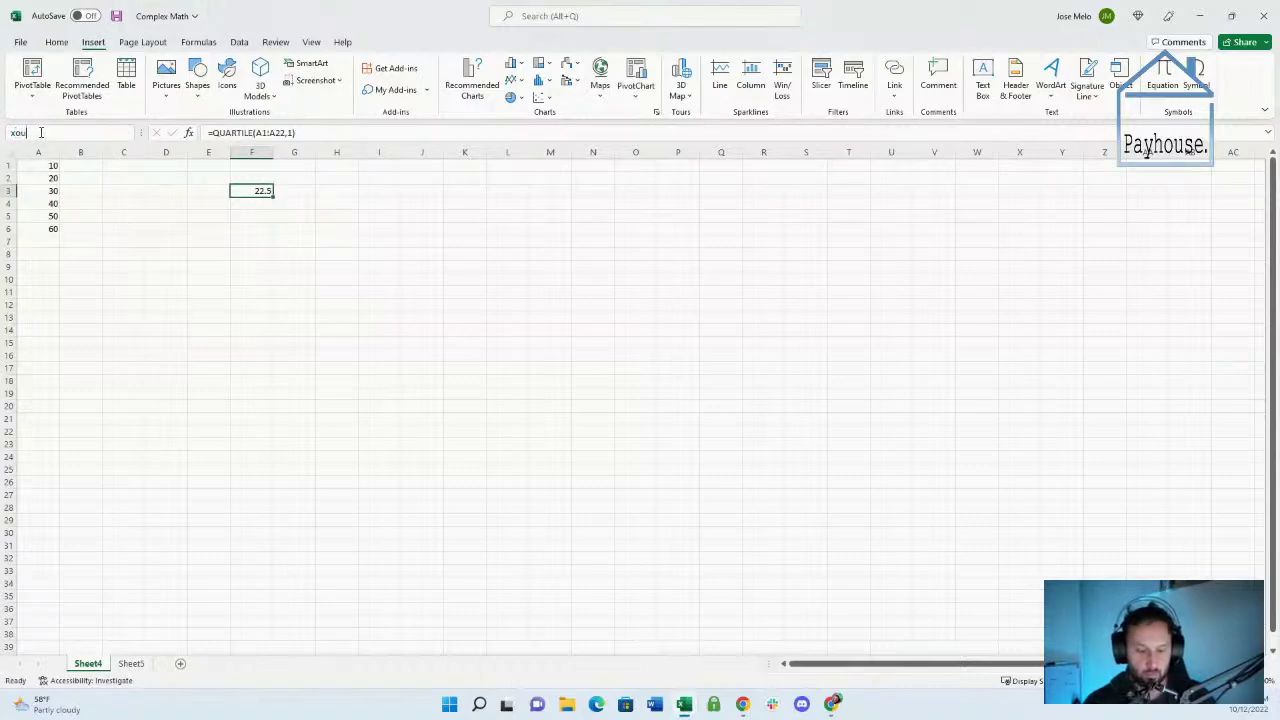
pyautogui.write('tput_yes')
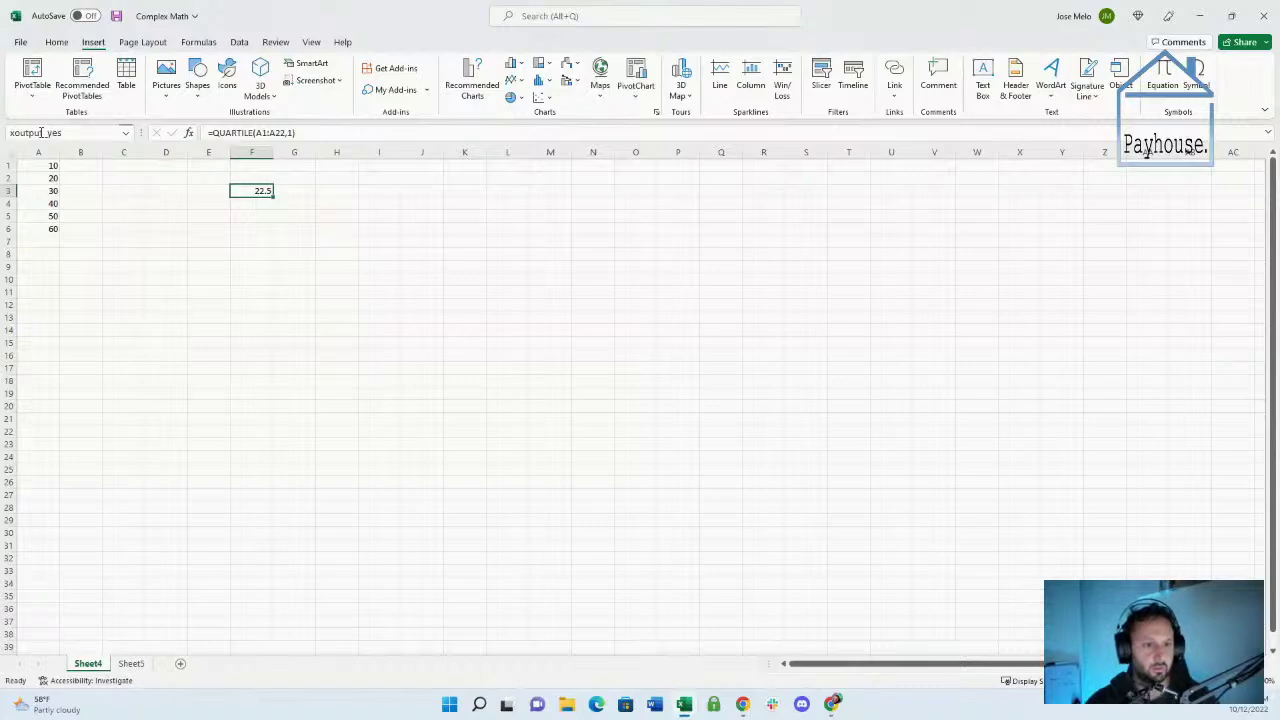
pyautogui.click(280, 265)
pyautogui.click(245, 192)
pyautogui.click(251, 216)
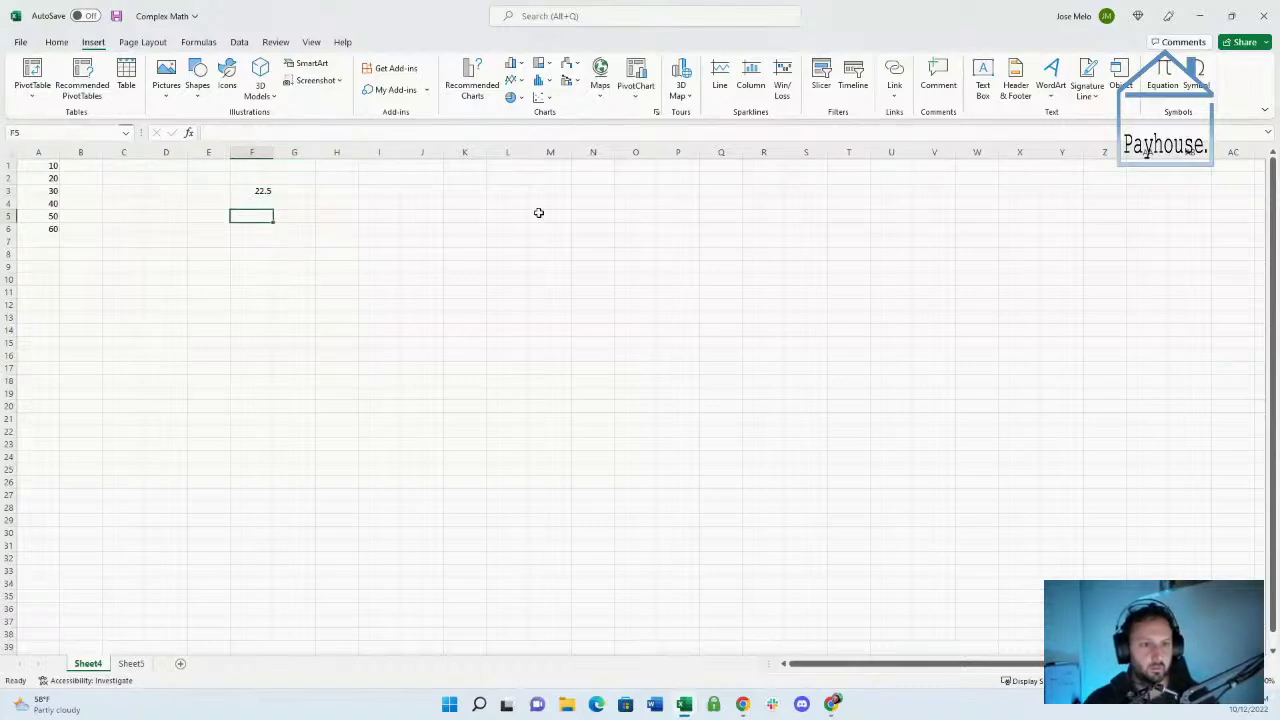
# Save the Complex Math workbook, then minimize Excel
pyautogui.click(20, 44)
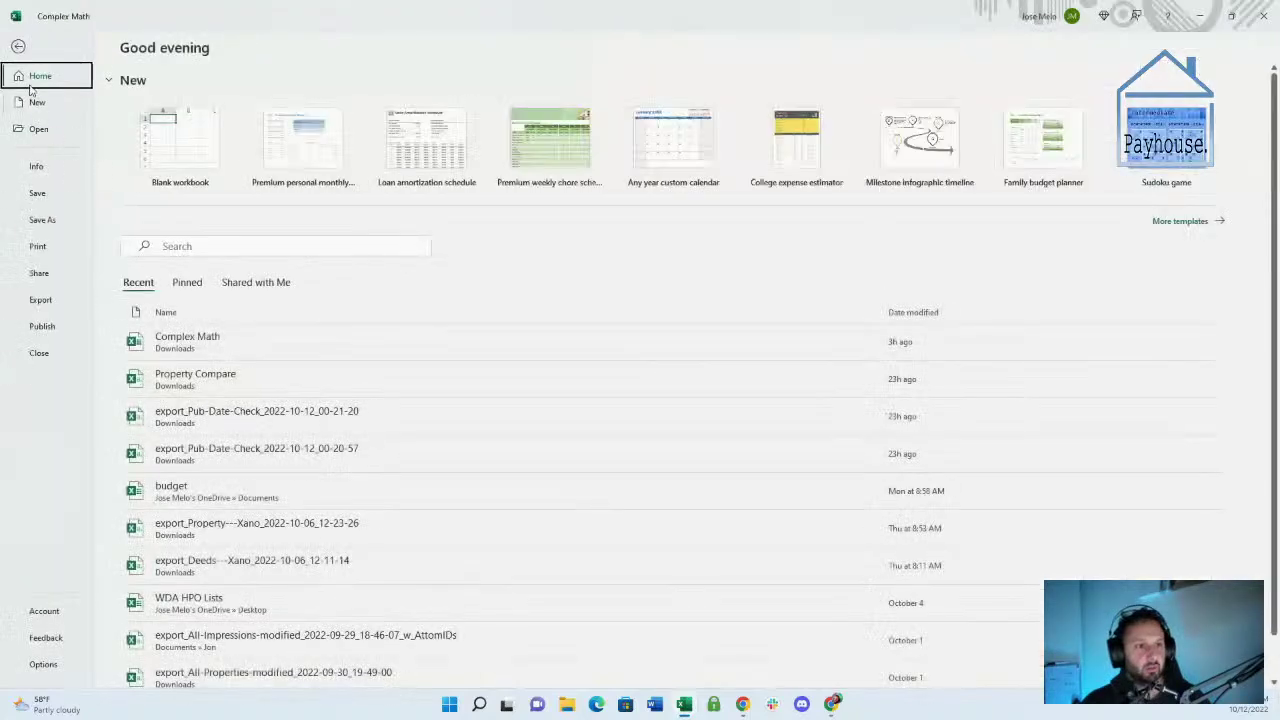
pyautogui.click(18, 46)
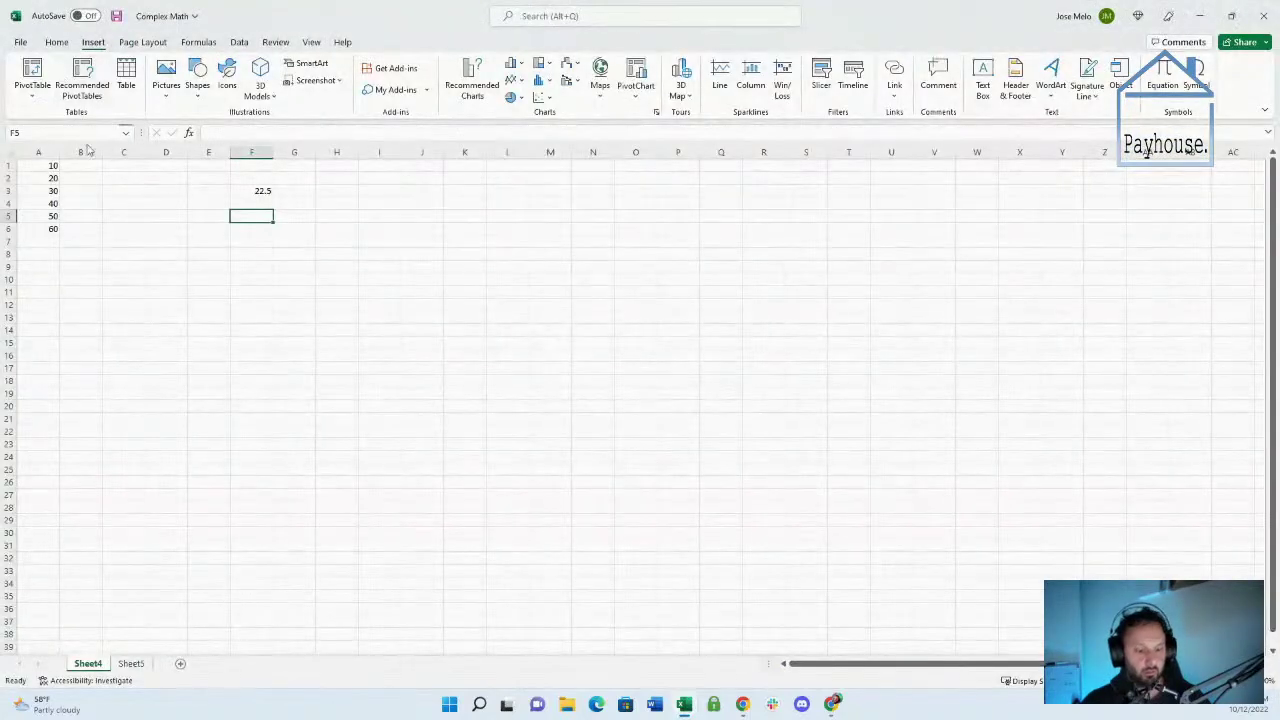
pyautogui.click(1199, 16)
# Upload the Complex Math workbook from Downloads as a new SparkLite API
pyautogui.scroll(3, 540, 82)
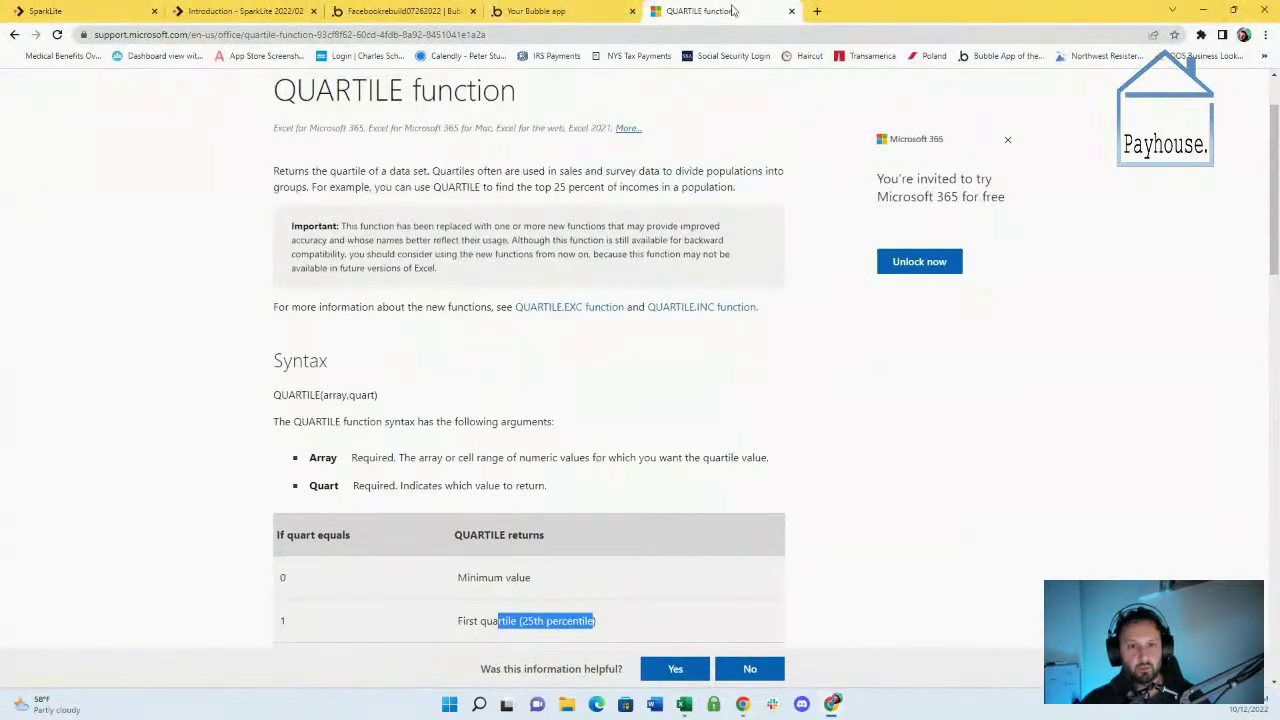
pyautogui.click(280, 11)
pyautogui.click(107, 8)
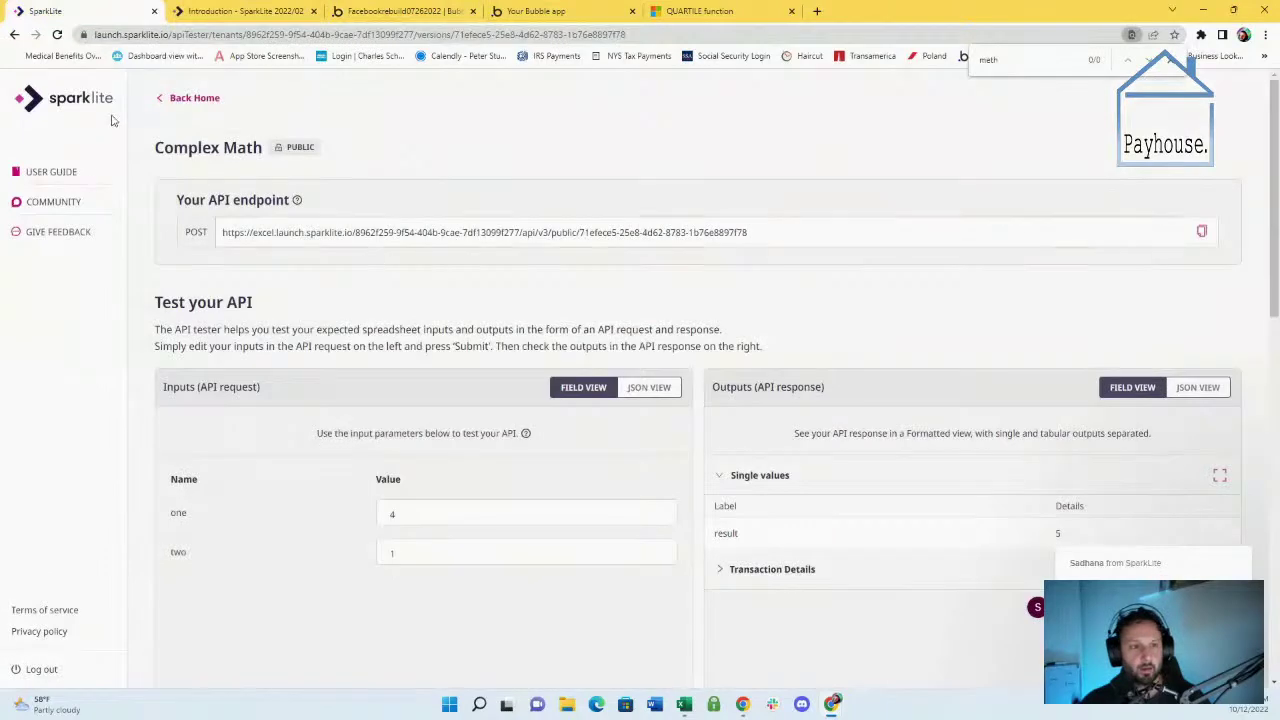
pyautogui.click(168, 98)
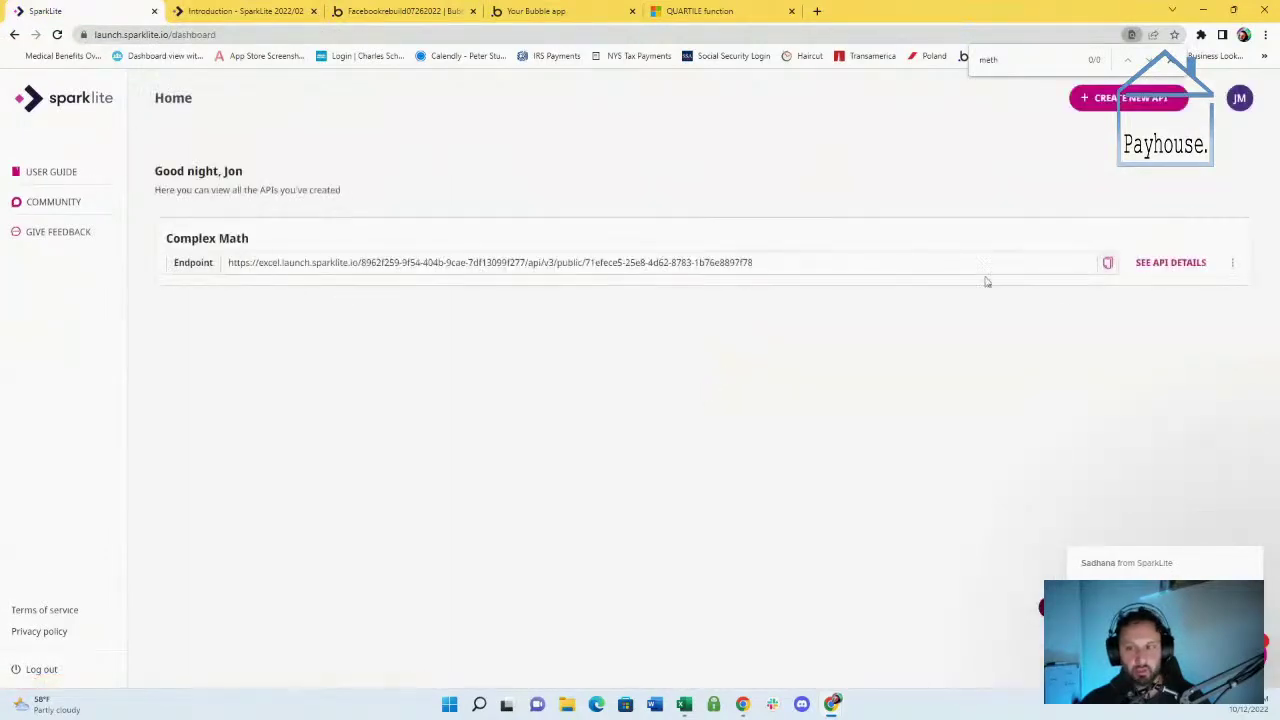
pyautogui.click(1110, 102)
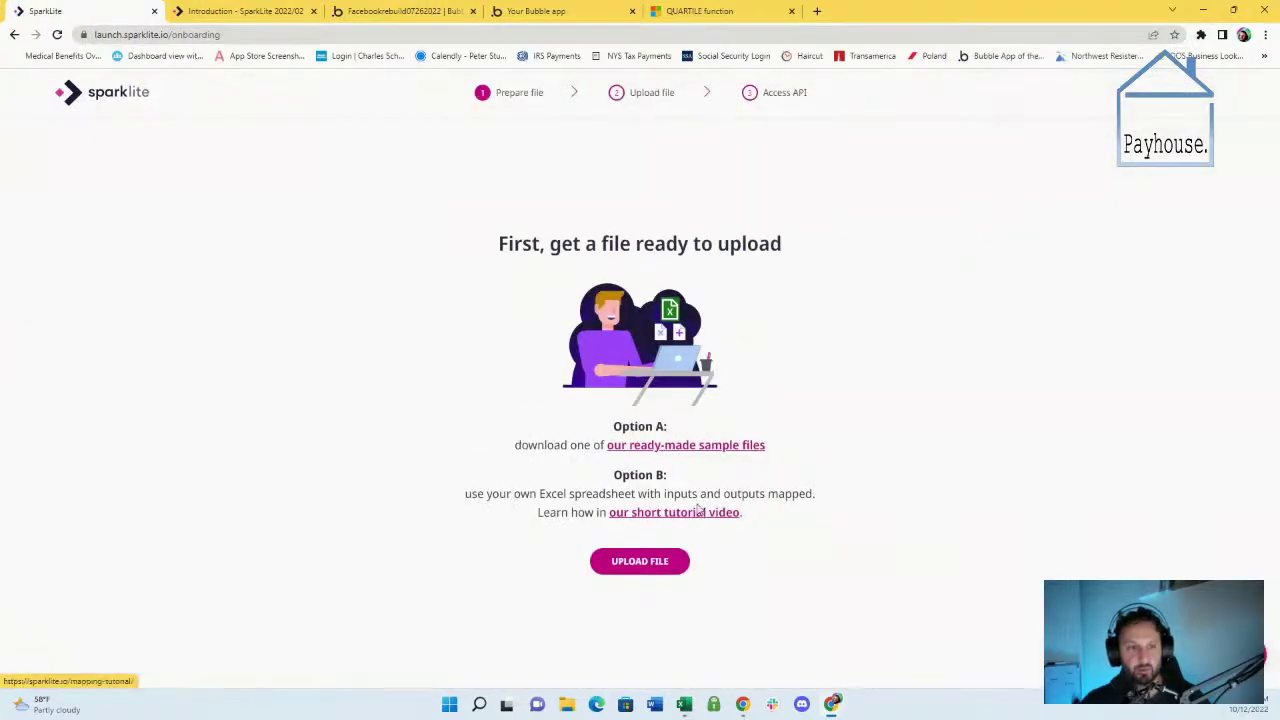
pyautogui.click(651, 562)
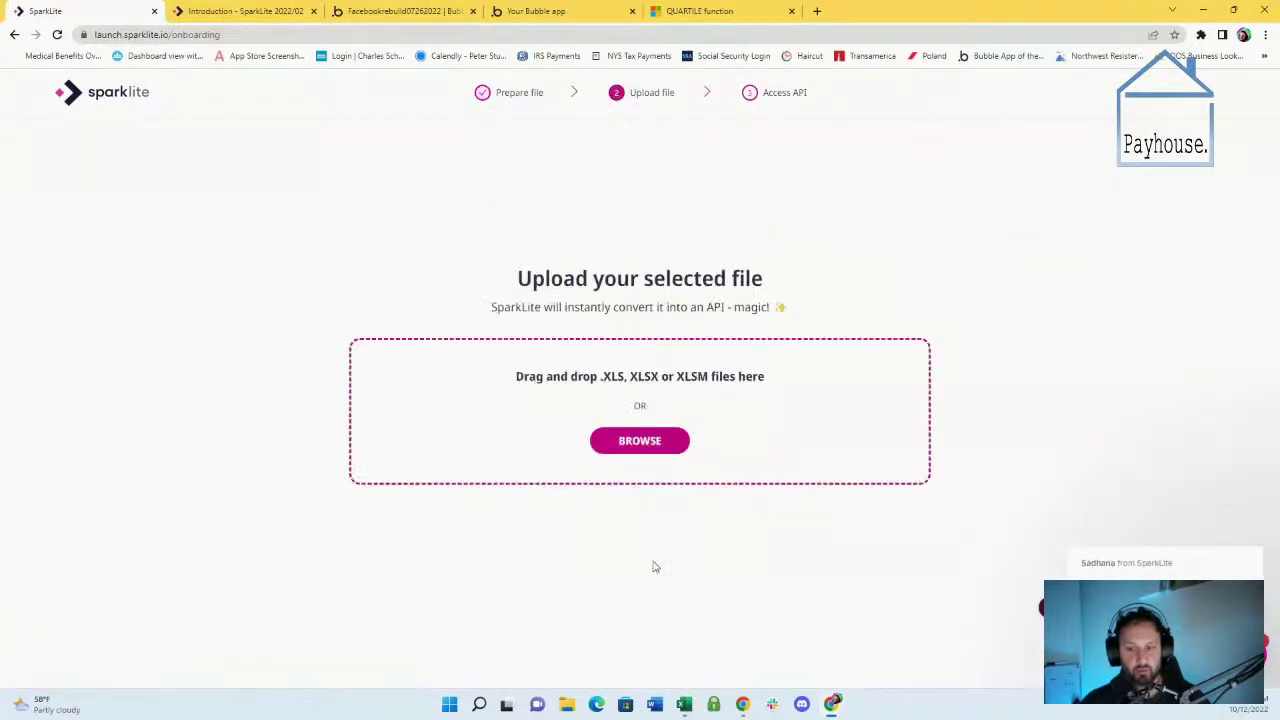
pyautogui.click(648, 442)
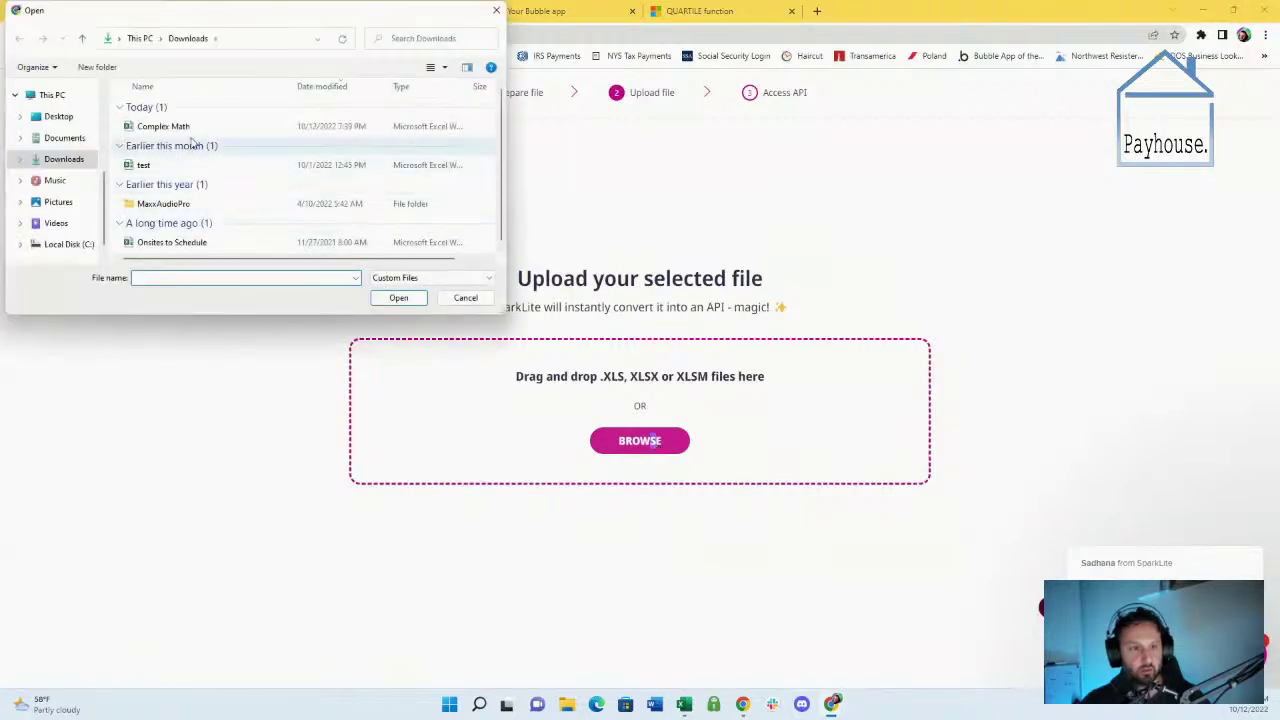
pyautogui.doubleClick(190, 126)
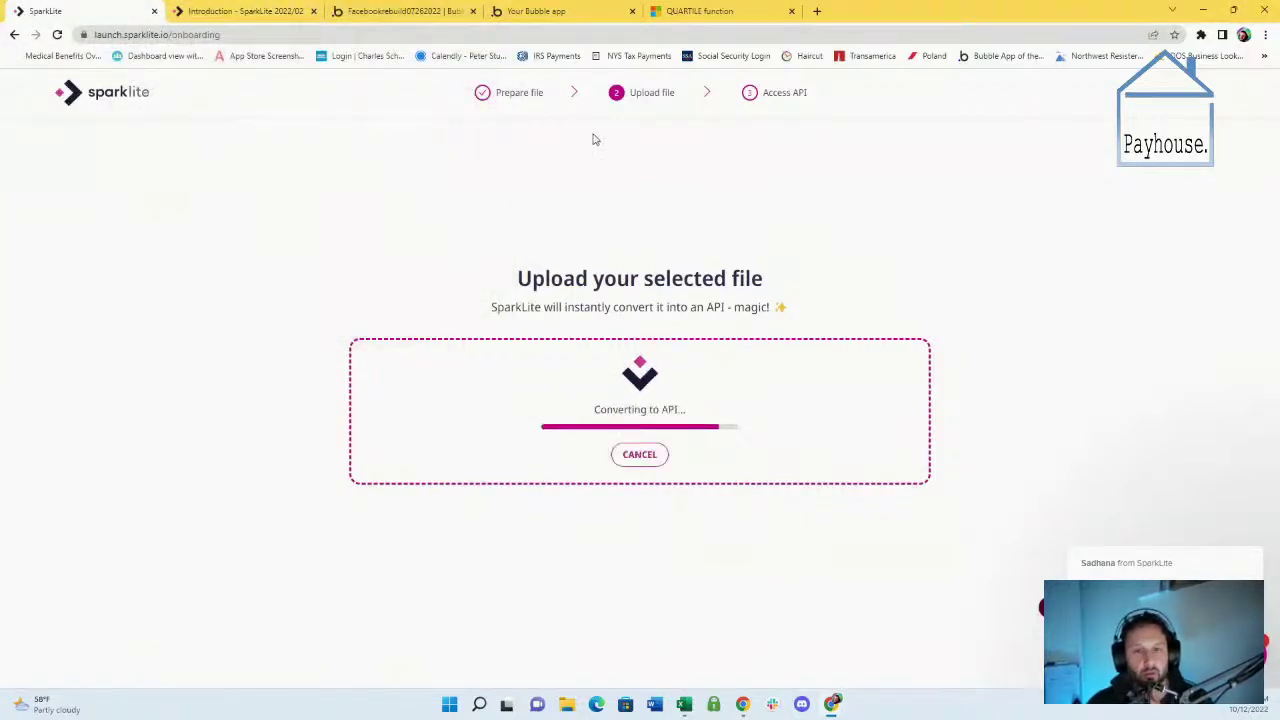
# Check the conversion progress, then bring up the QUARTILE function help page
pyautogui.click(290, 8)
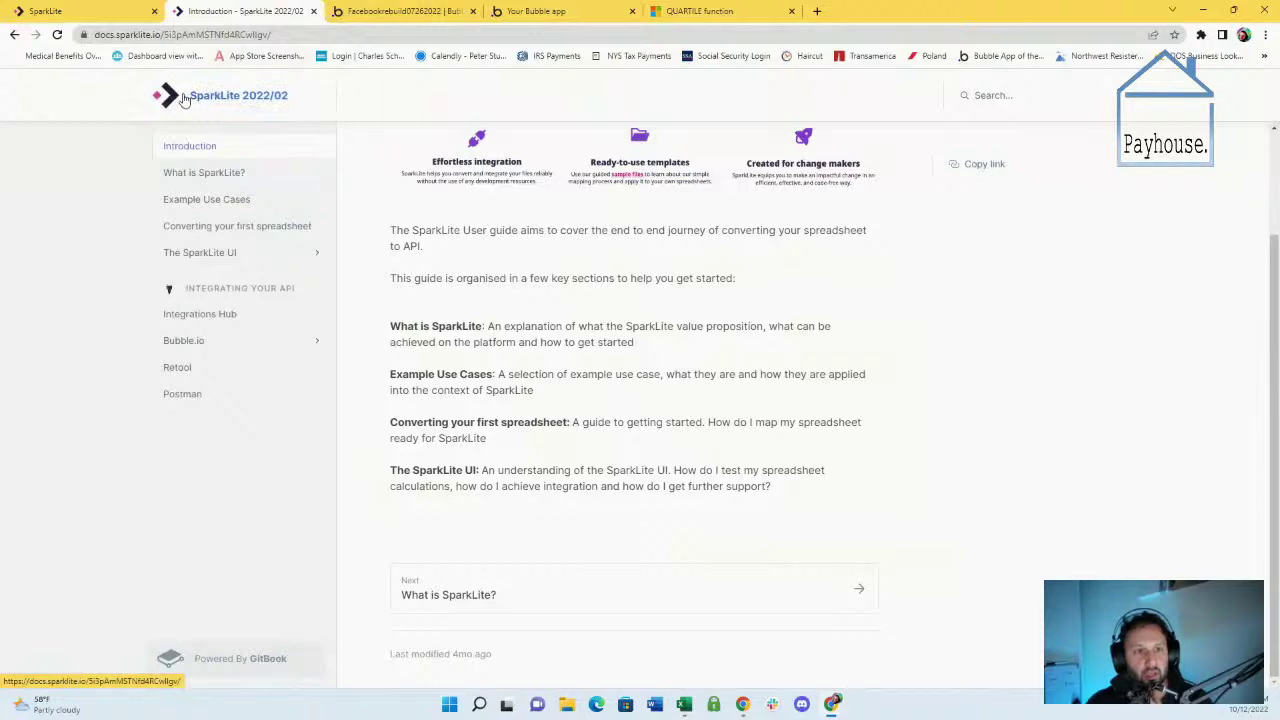
pyautogui.click(135, 14)
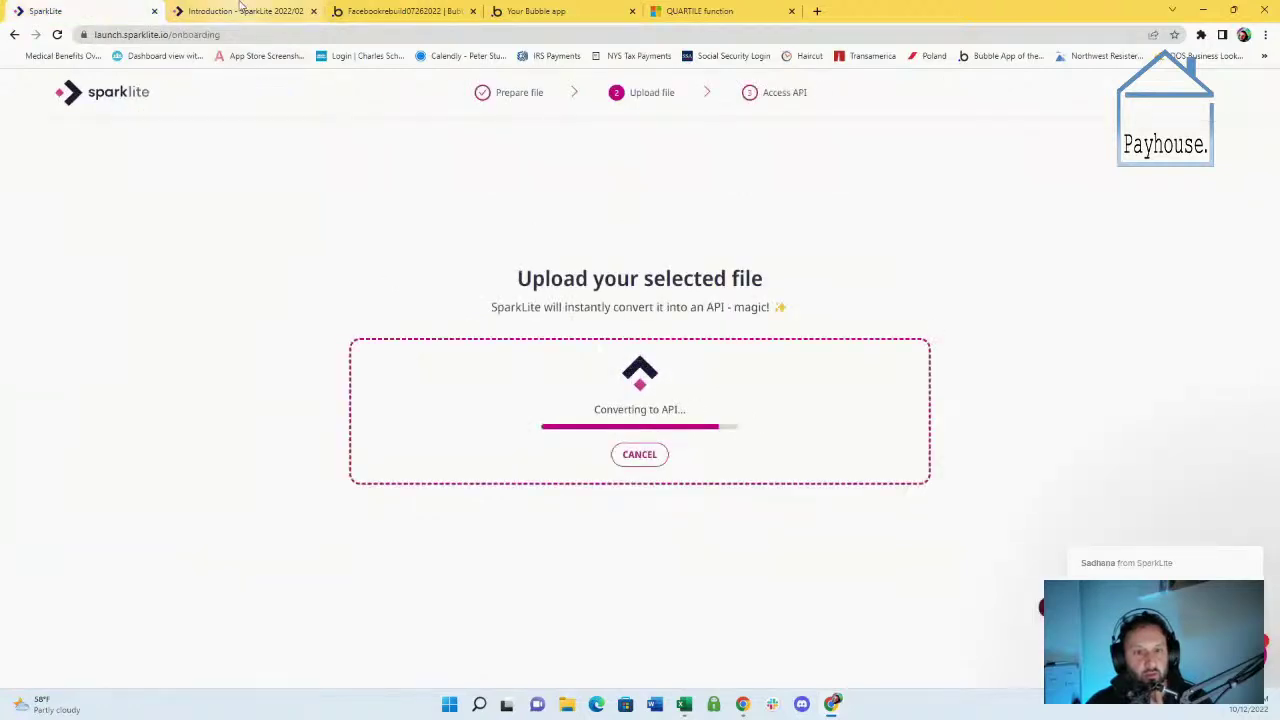
pyautogui.click(560, 11)
pyautogui.click(705, 11)
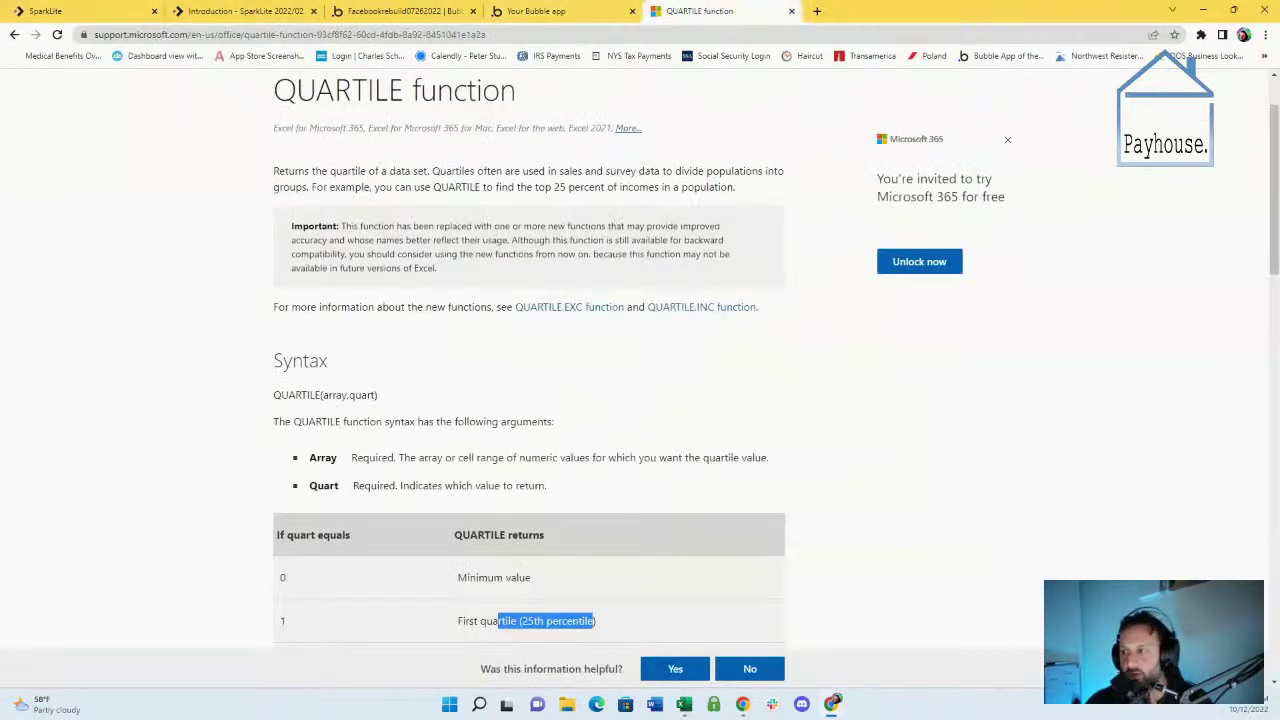
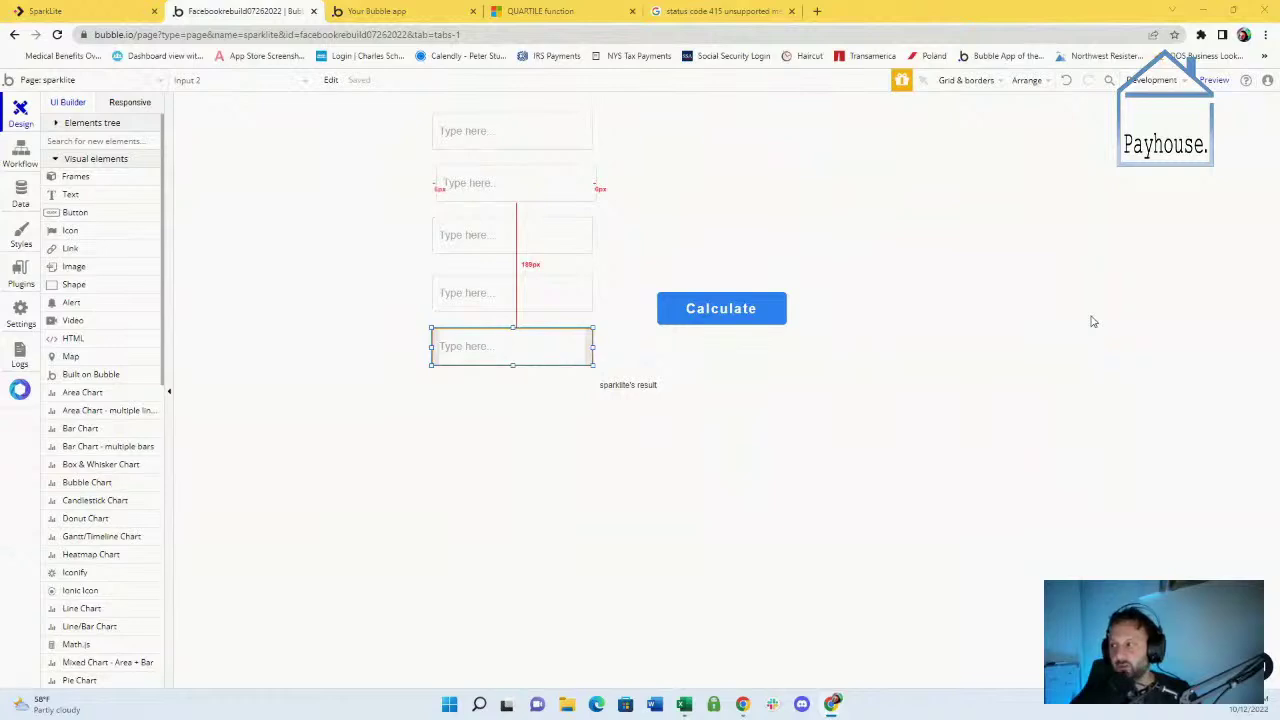
# Show the Calculate button's workflow and open the API Connector plugin settings
pyautogui.click(24, 158)
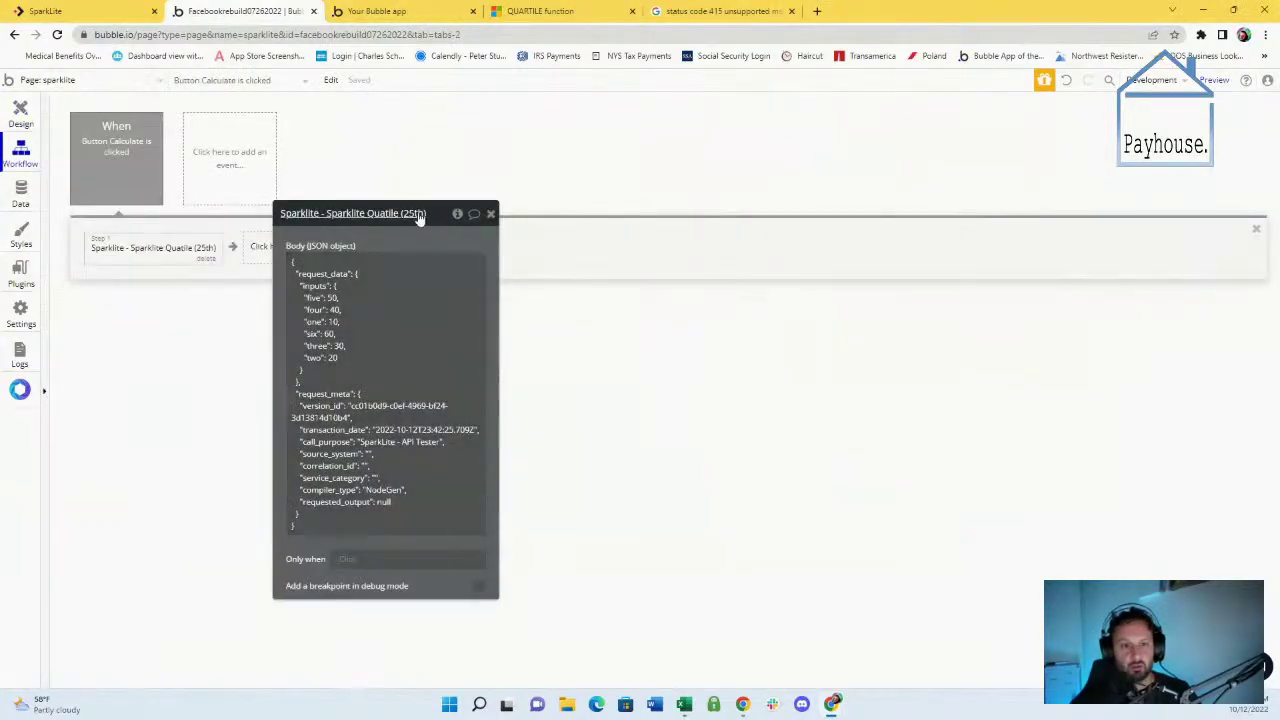
pyautogui.moveTo(431, 214); pyautogui.dragTo(633, 97)
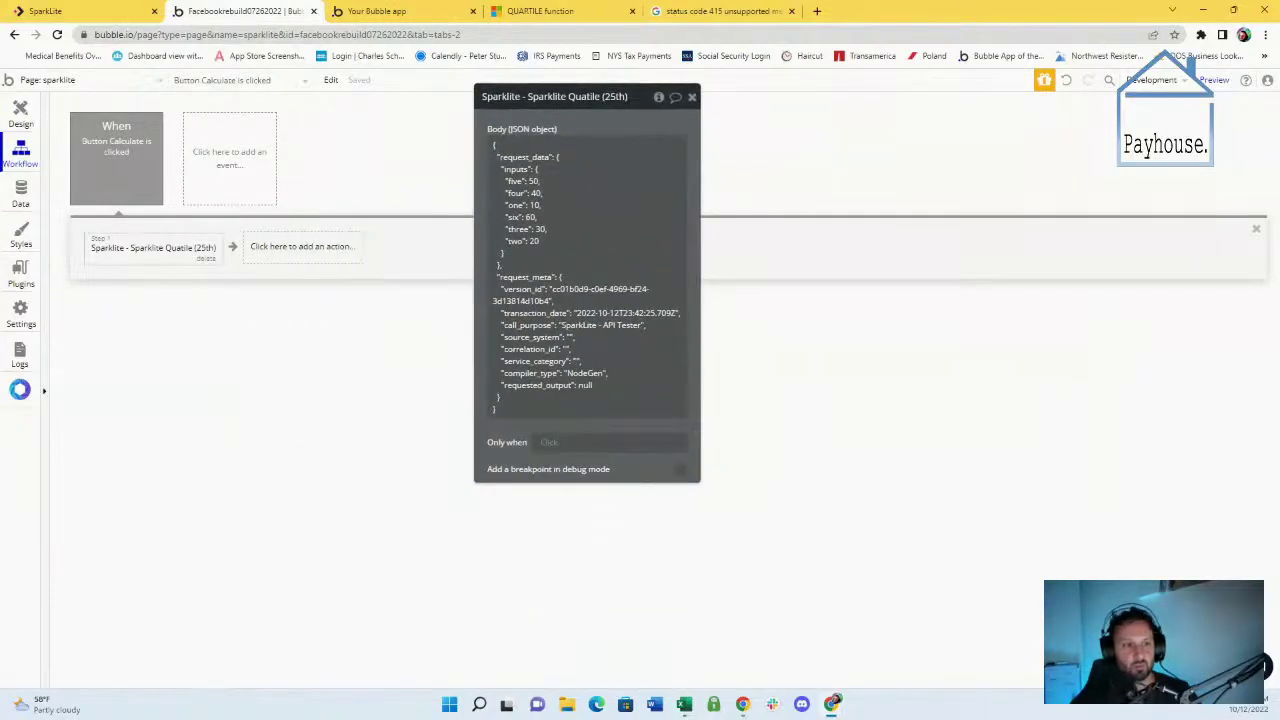
pyautogui.click(21, 272)
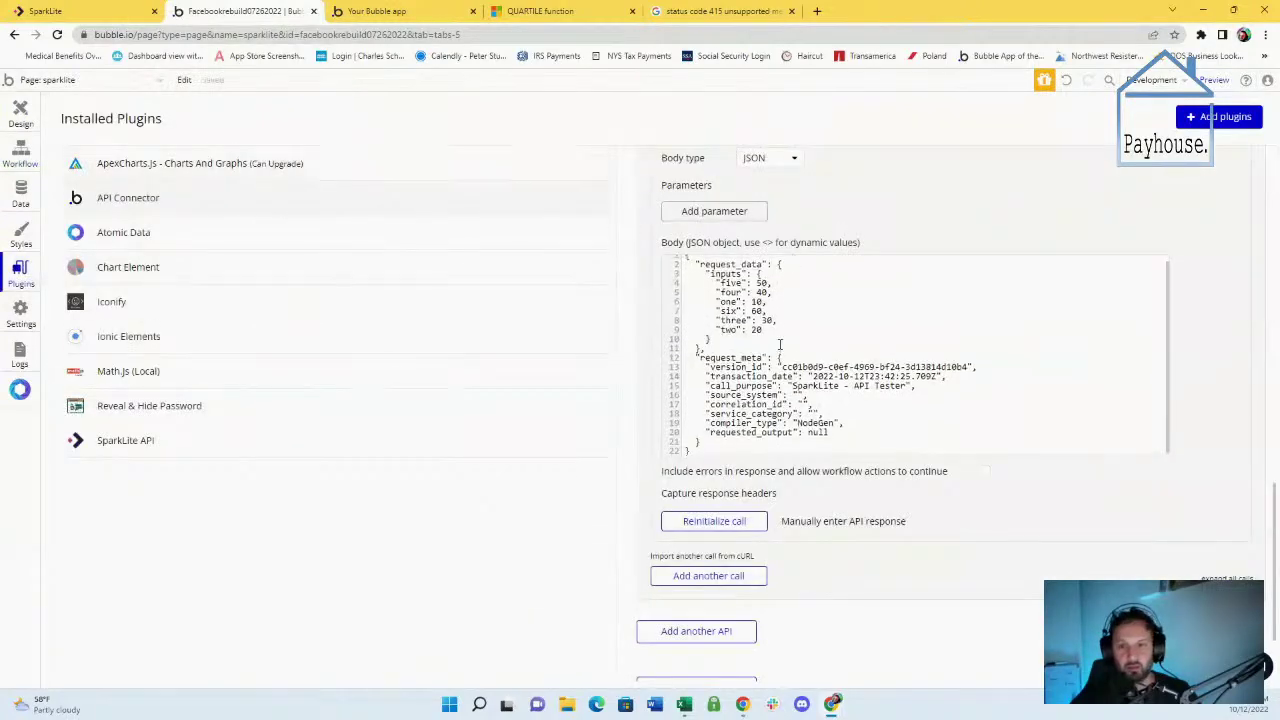
pyautogui.scroll(2, 768, 228)
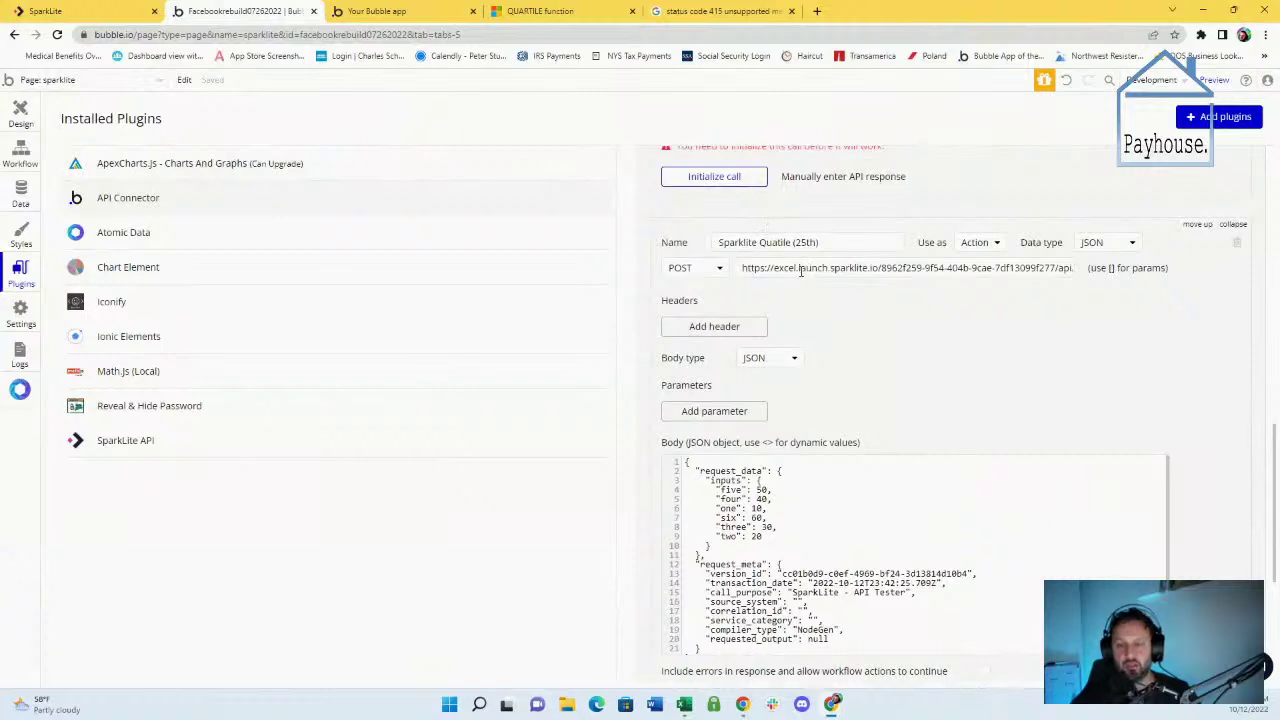
# Select the Sparklite Quatile (25th) call's POST endpoint URL and review its JSON body
pyautogui.click(762, 268)
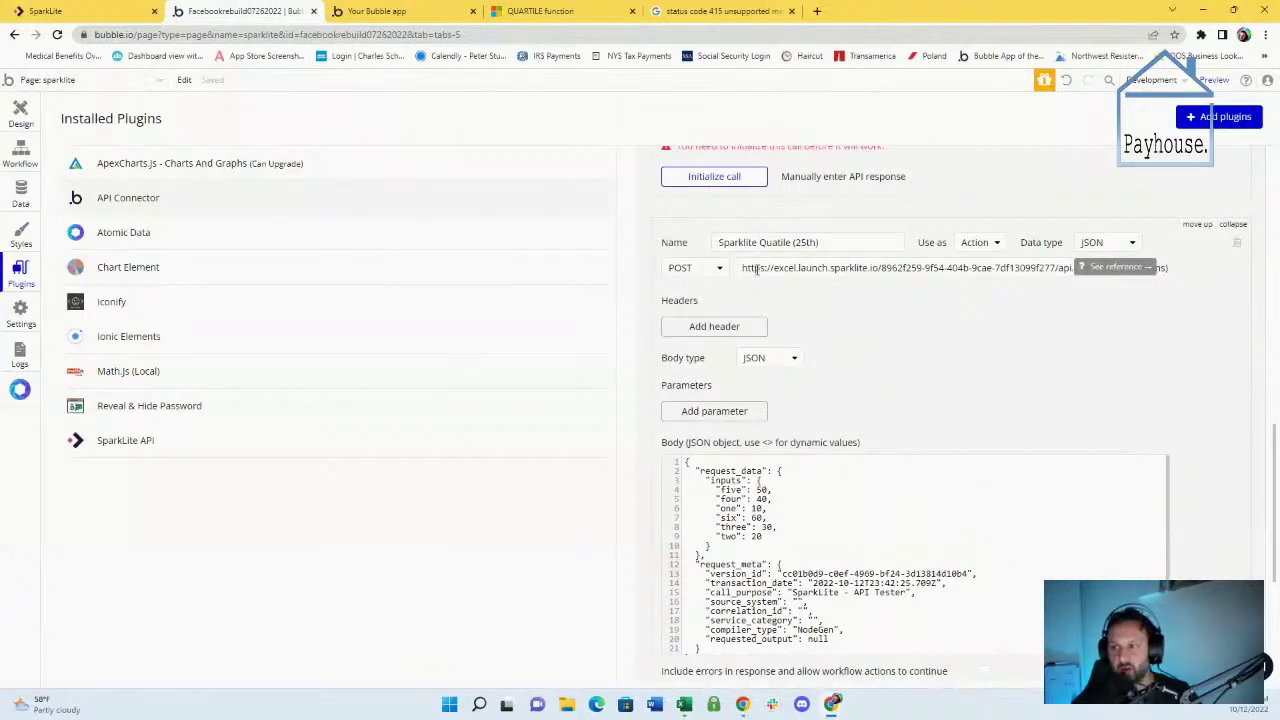
pyautogui.tripleClick(763, 270)
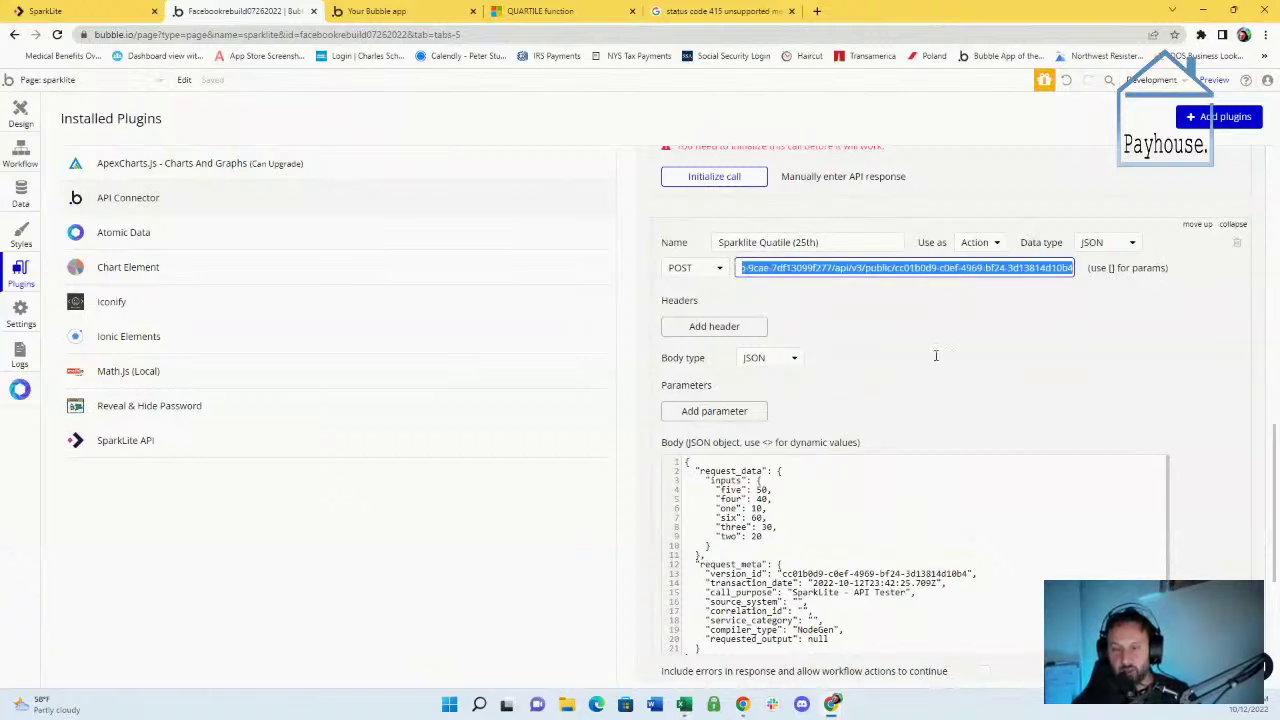
pyautogui.scroll(4, 898, 355)
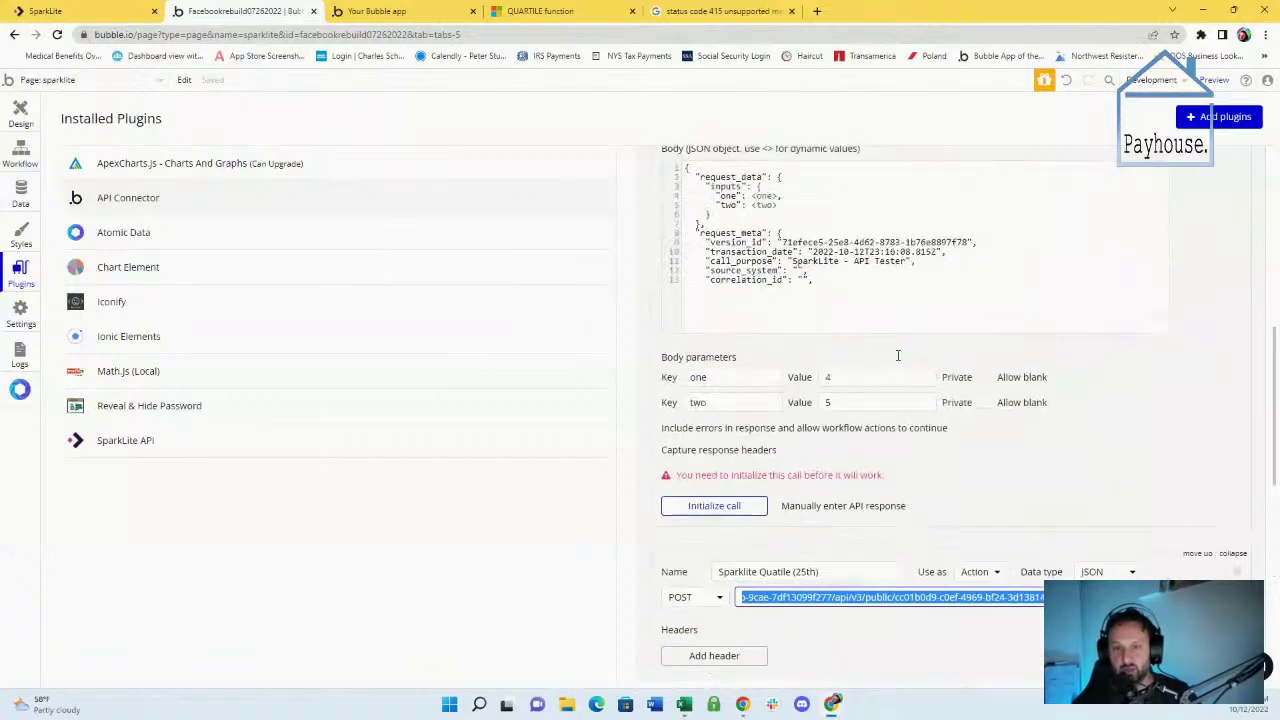
pyautogui.scroll(8, 898, 355)
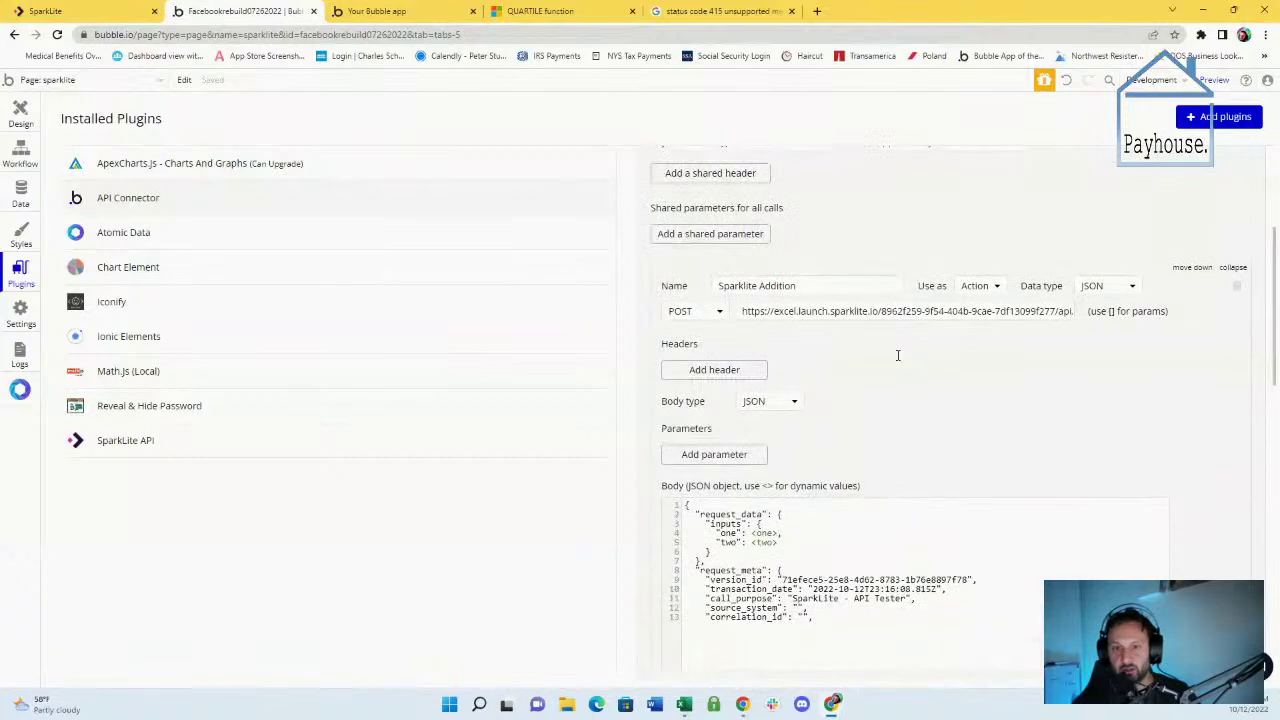
pyautogui.scroll(1, 894, 351)
pyautogui.scroll(2, 770, 325)
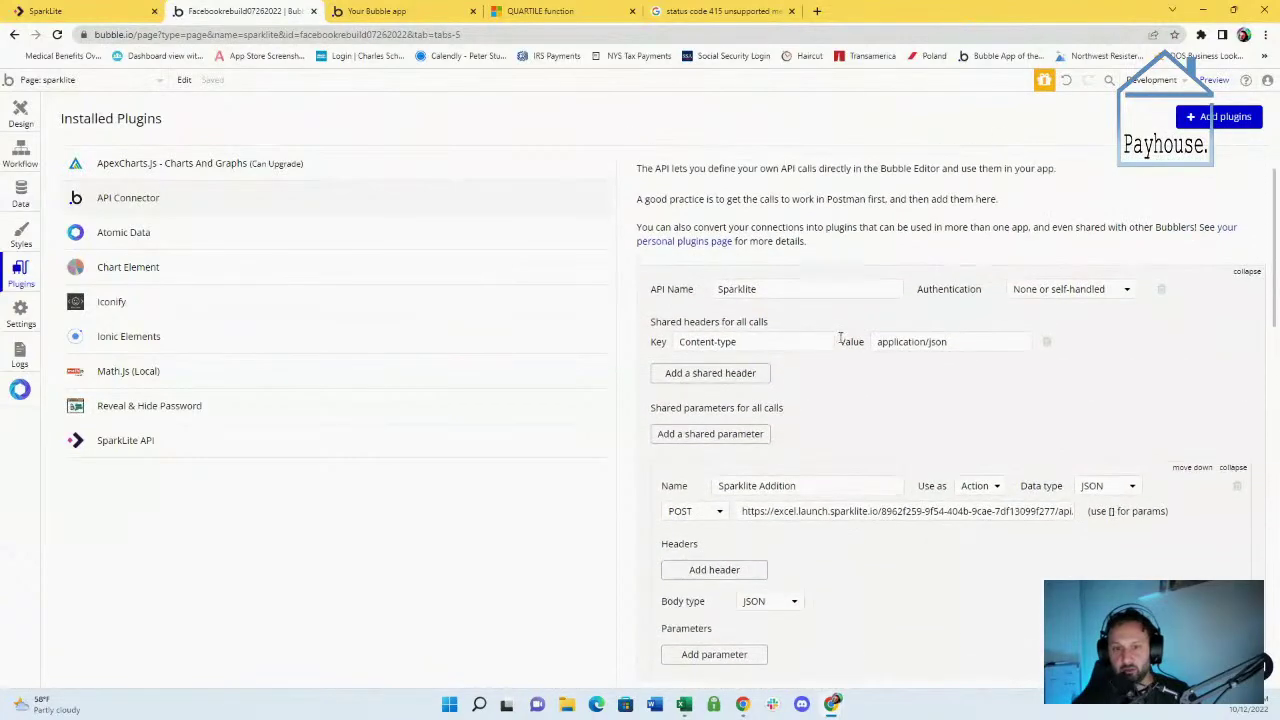
pyautogui.scroll(-2, 930, 343)
pyautogui.scroll(-6, 900, 380)
pyautogui.scroll(-3, 850, 420)
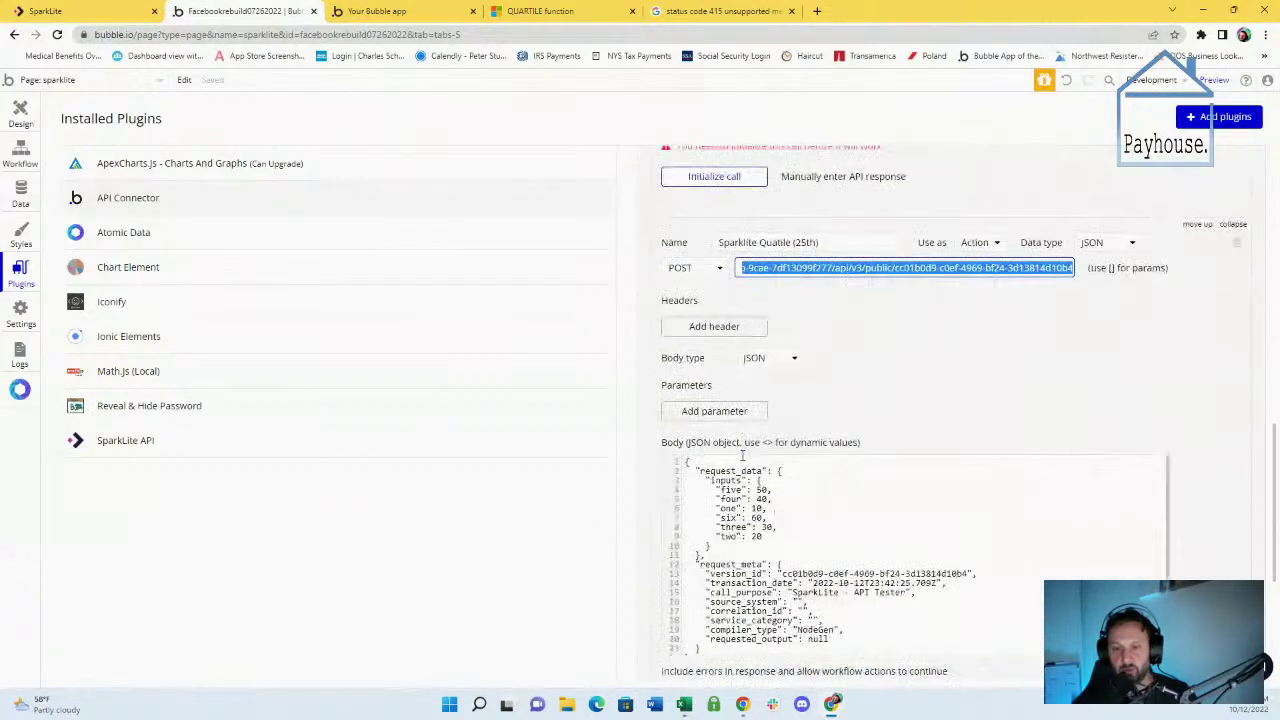
pyautogui.scroll(-1, 745, 450)
pyautogui.scroll(-1, 900, 469)
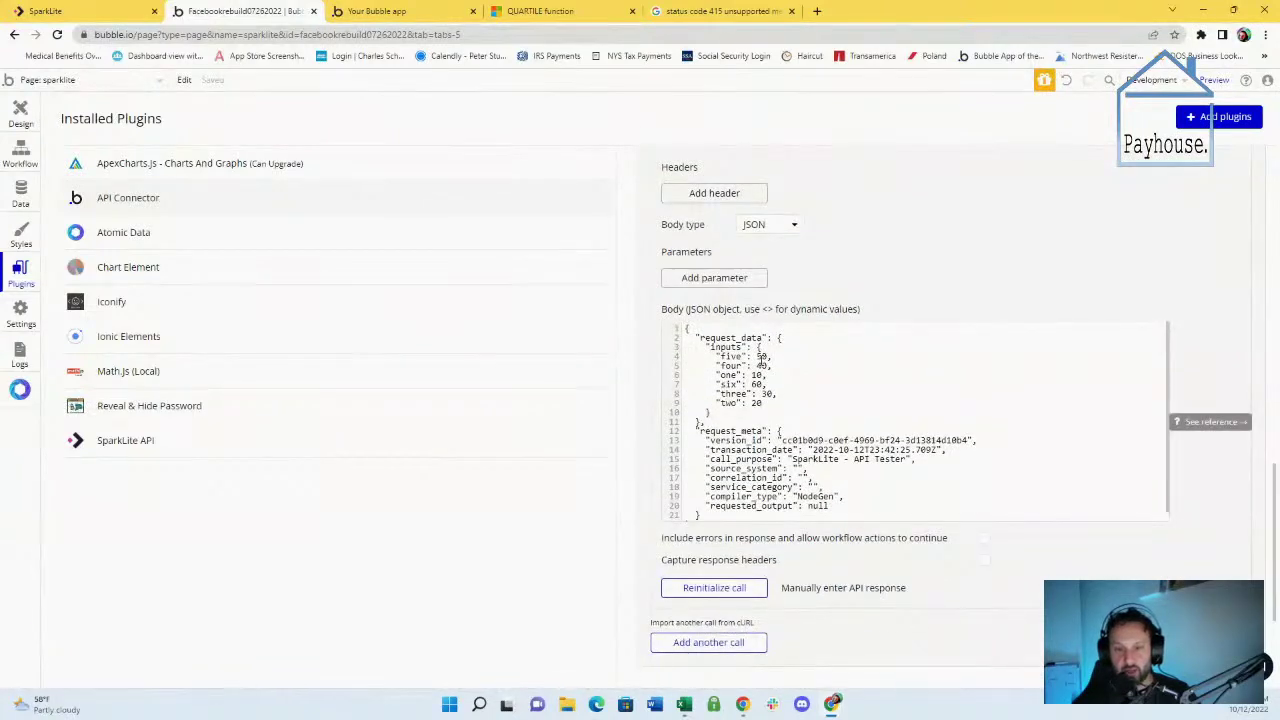
# Turn the JSON body values 10, 20 and 30 into dynamic parameters <10>, <20>, <30>
pyautogui.click(758, 356)
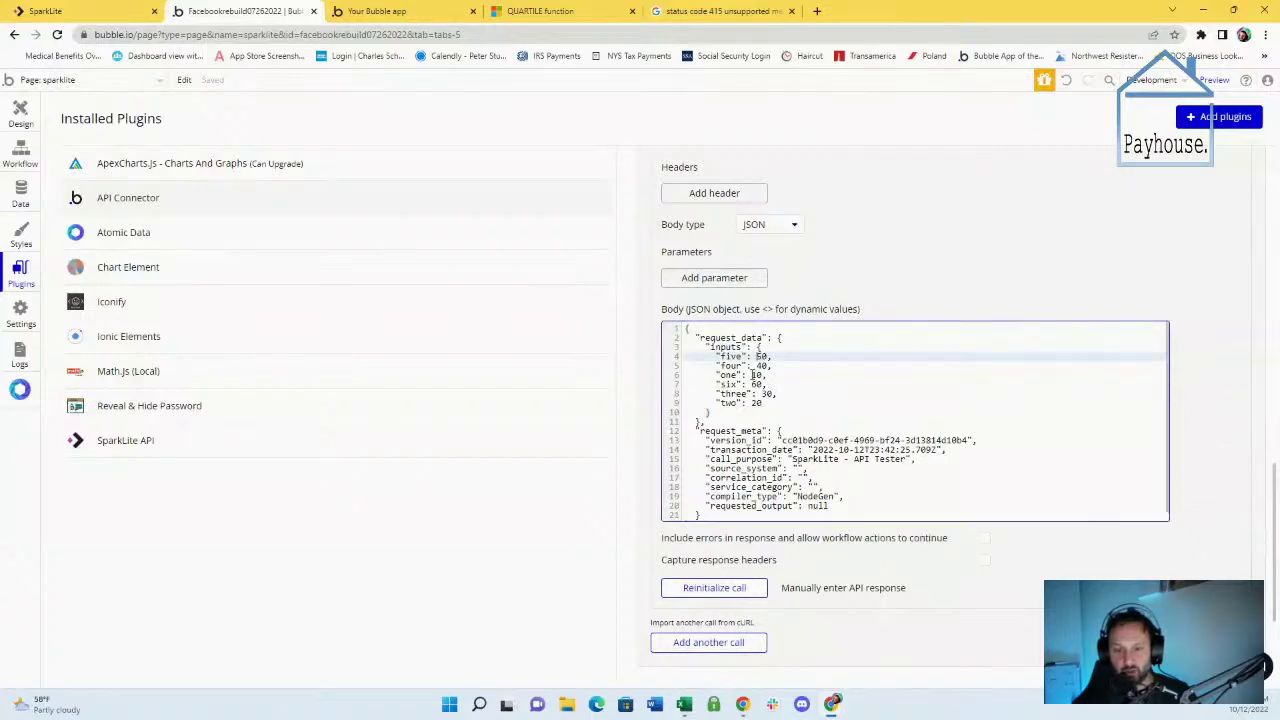
pyautogui.click(753, 375)
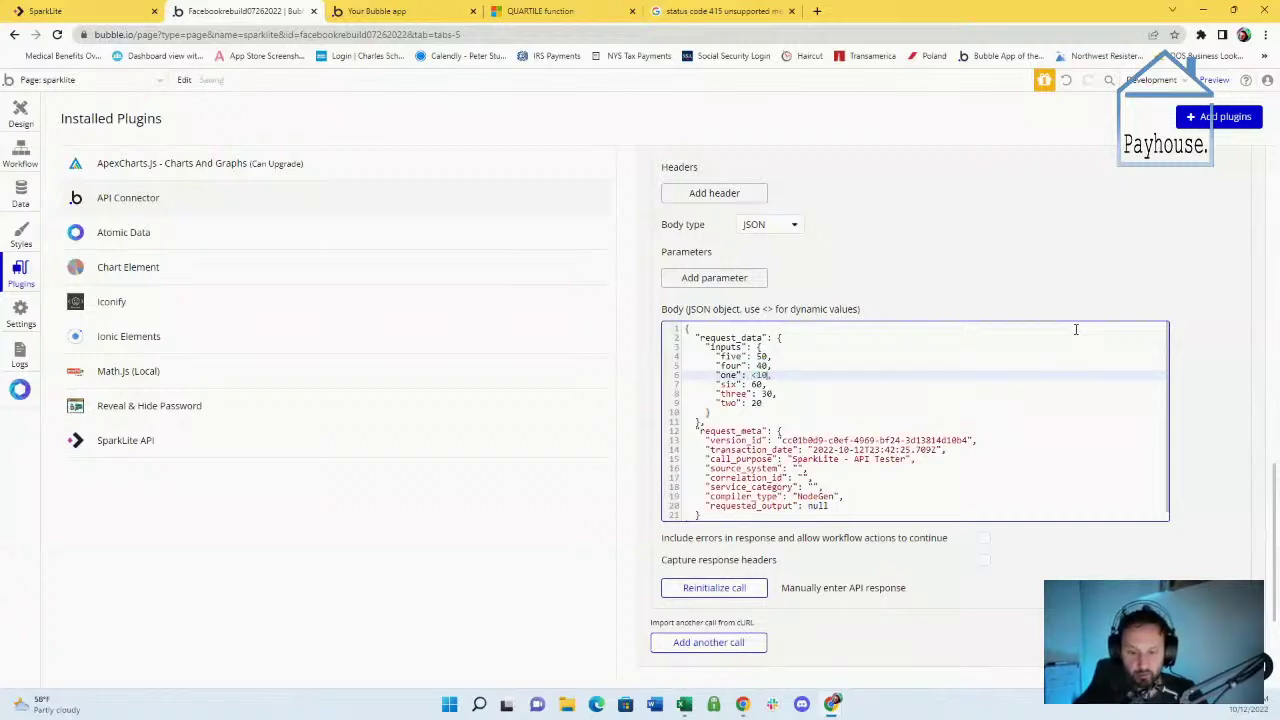
pyautogui.press('Up')
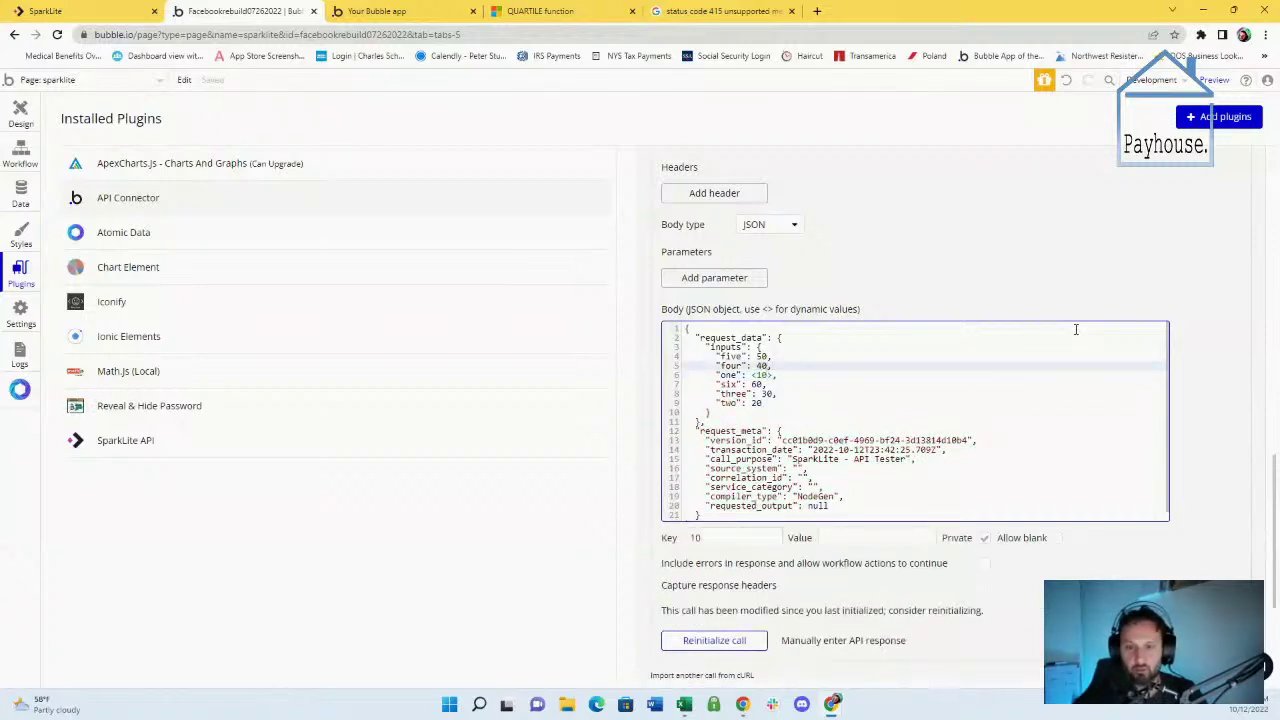
pyautogui.press('Down')
pyautogui.press('Down')
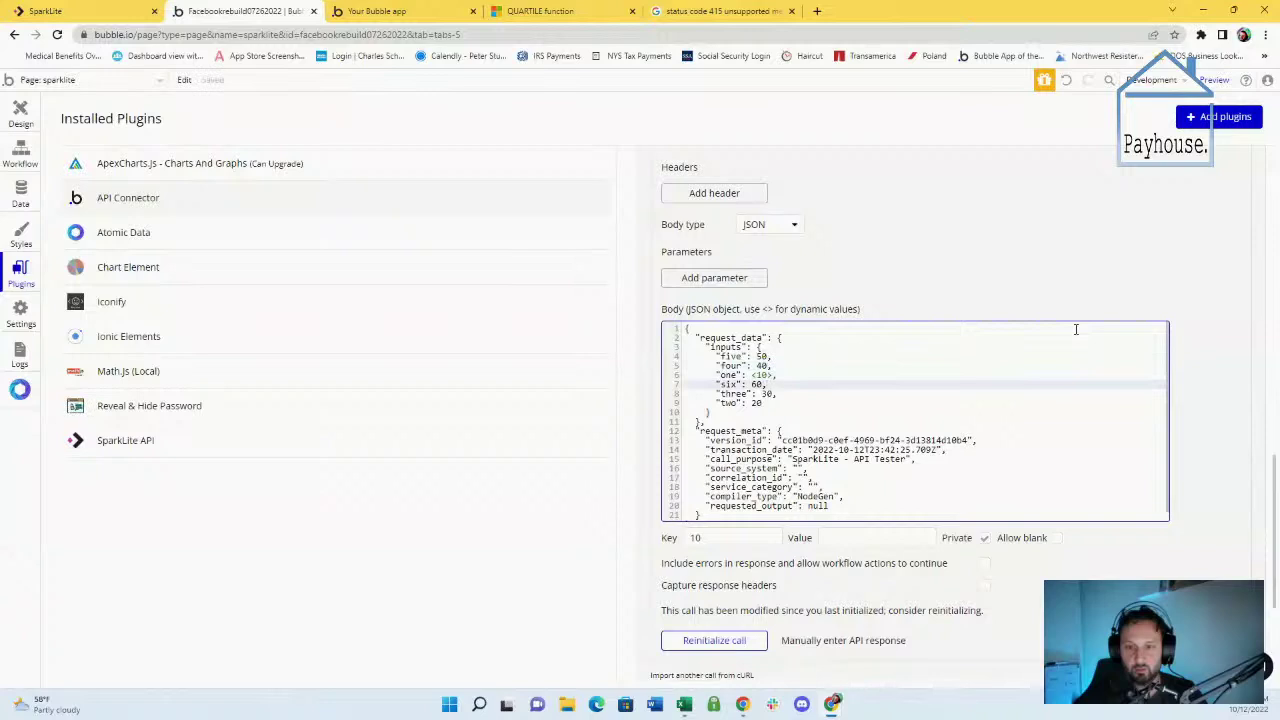
pyautogui.press('Down')
pyautogui.press('Down')
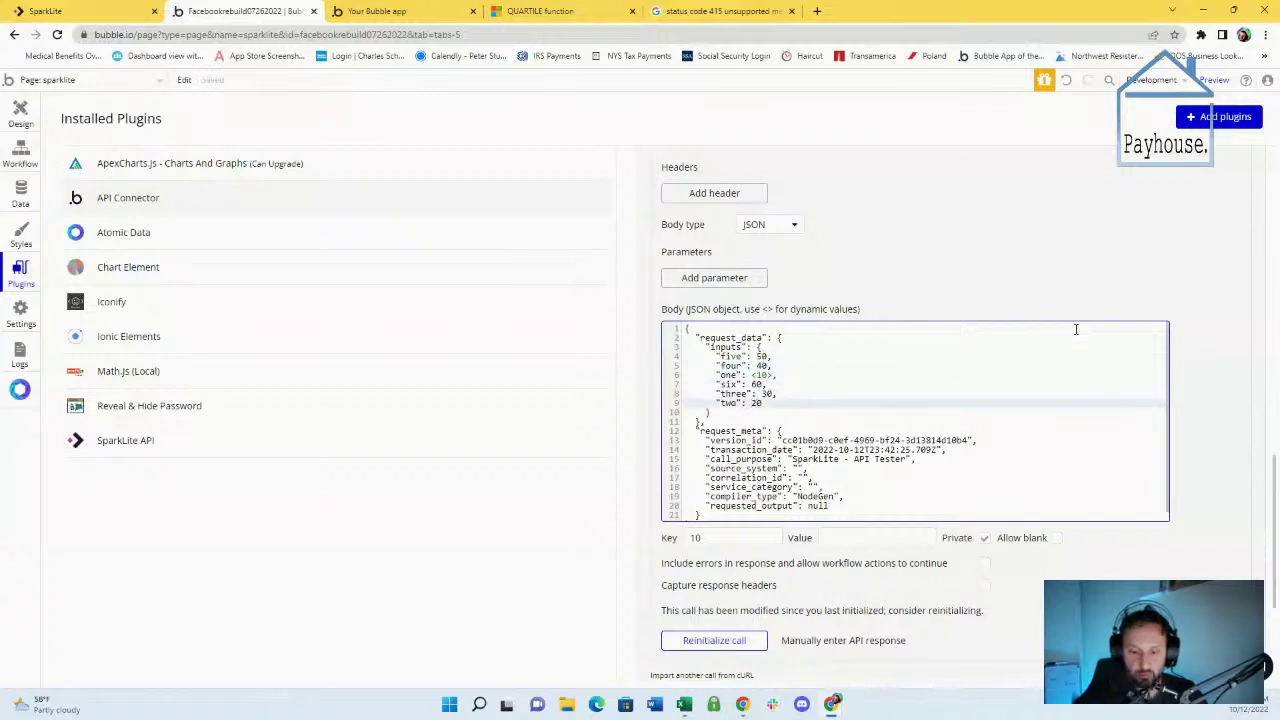
pyautogui.press('BackSpace')
pyautogui.write('<')
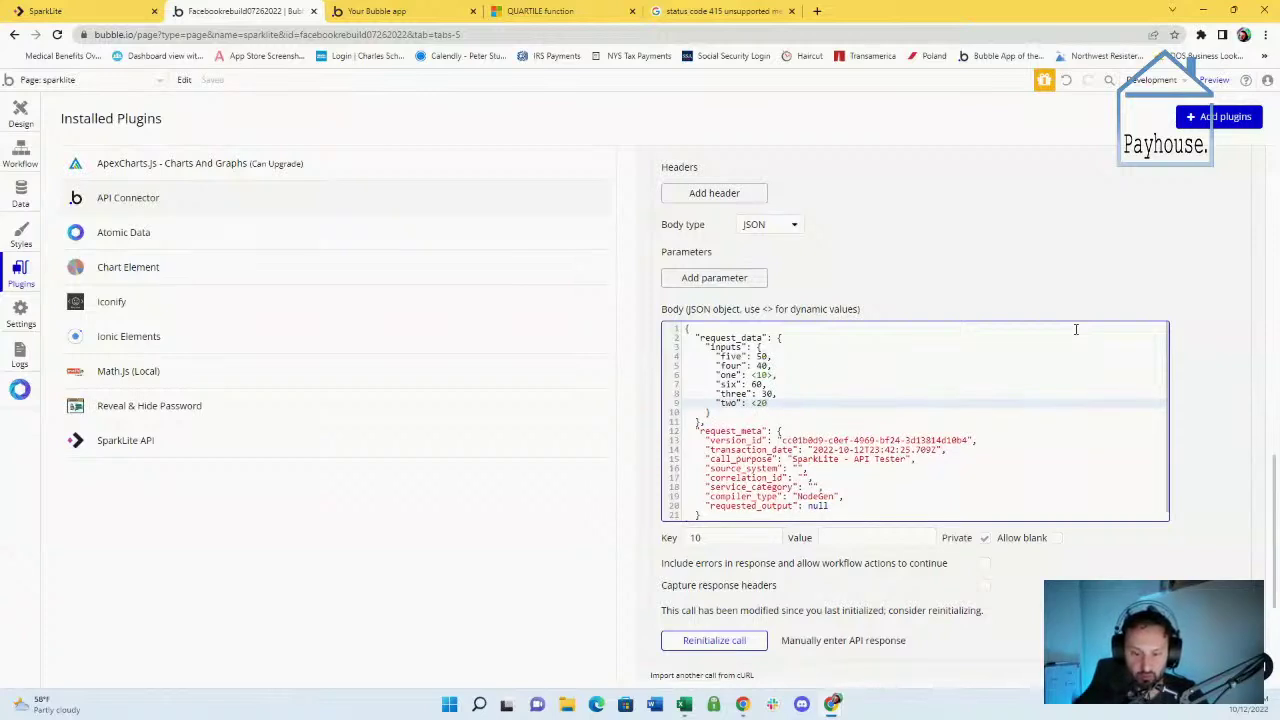
pyautogui.write('>')
pyautogui.press('Up')
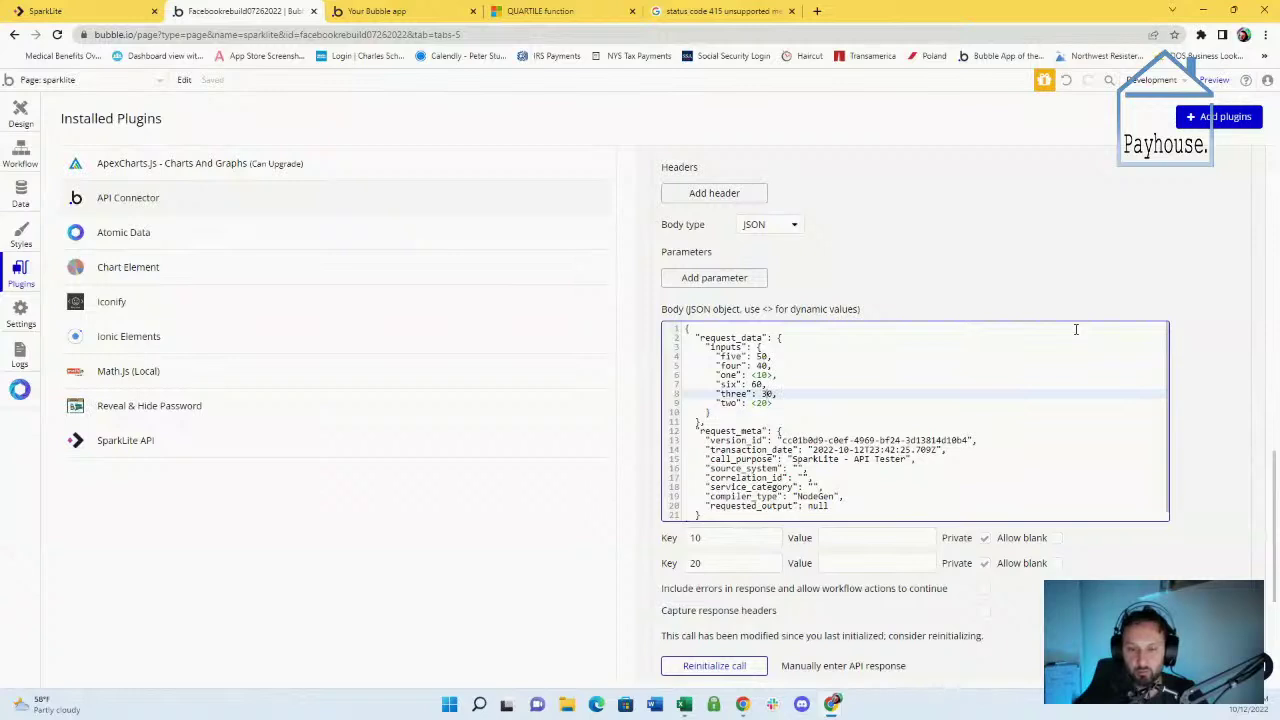
pyautogui.write('<30')
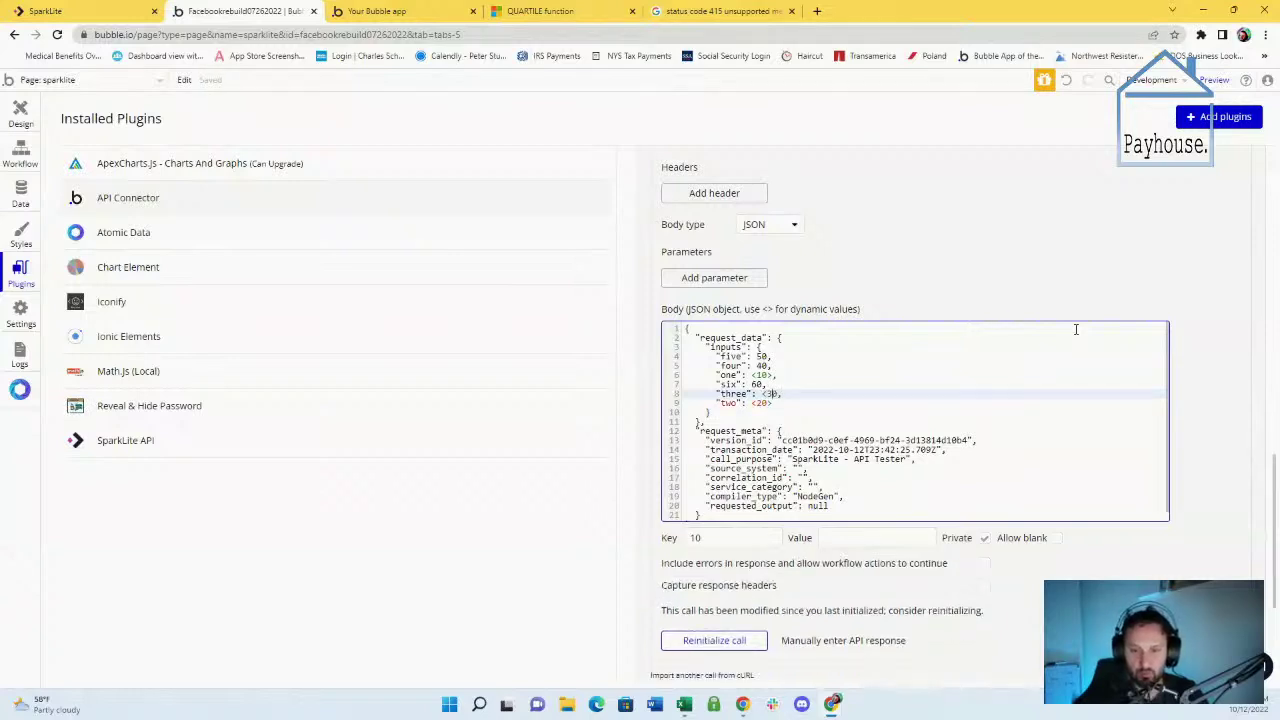
pyautogui.write('>')
# Turn the remaining body values into dynamic parameters <60>, <40> and <50>
pyautogui.press('Up')
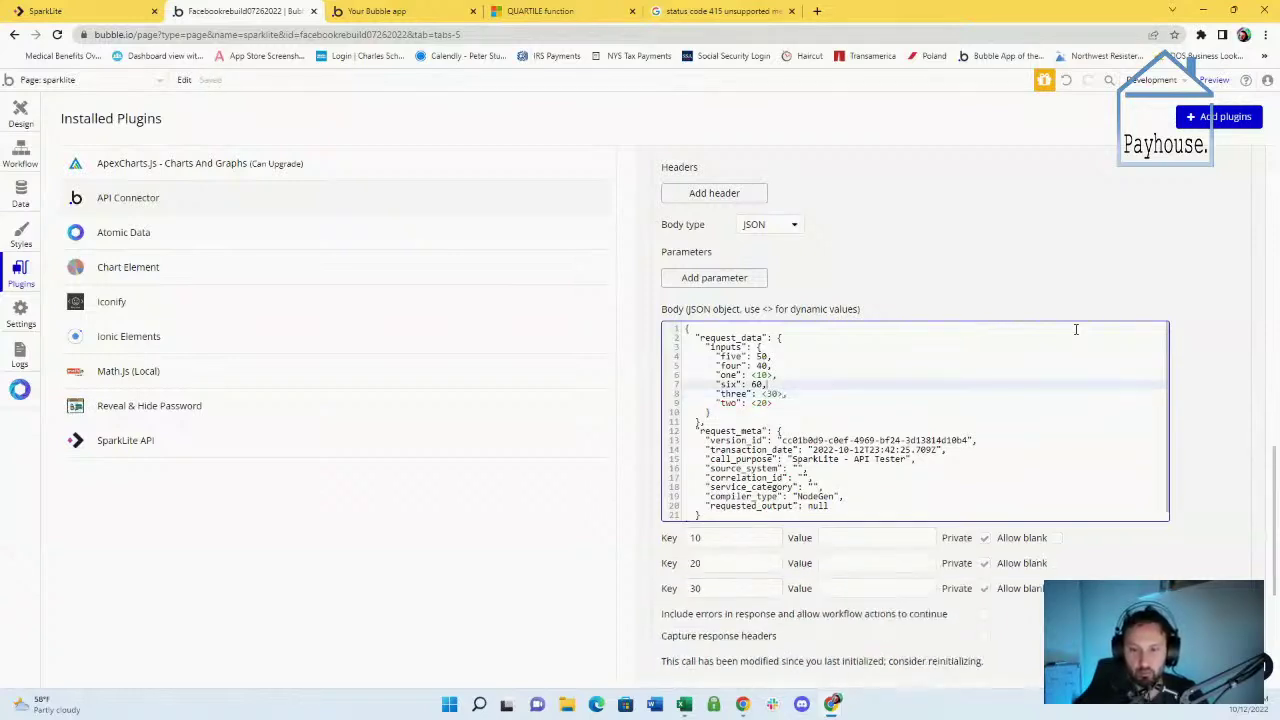
pyautogui.write('<')
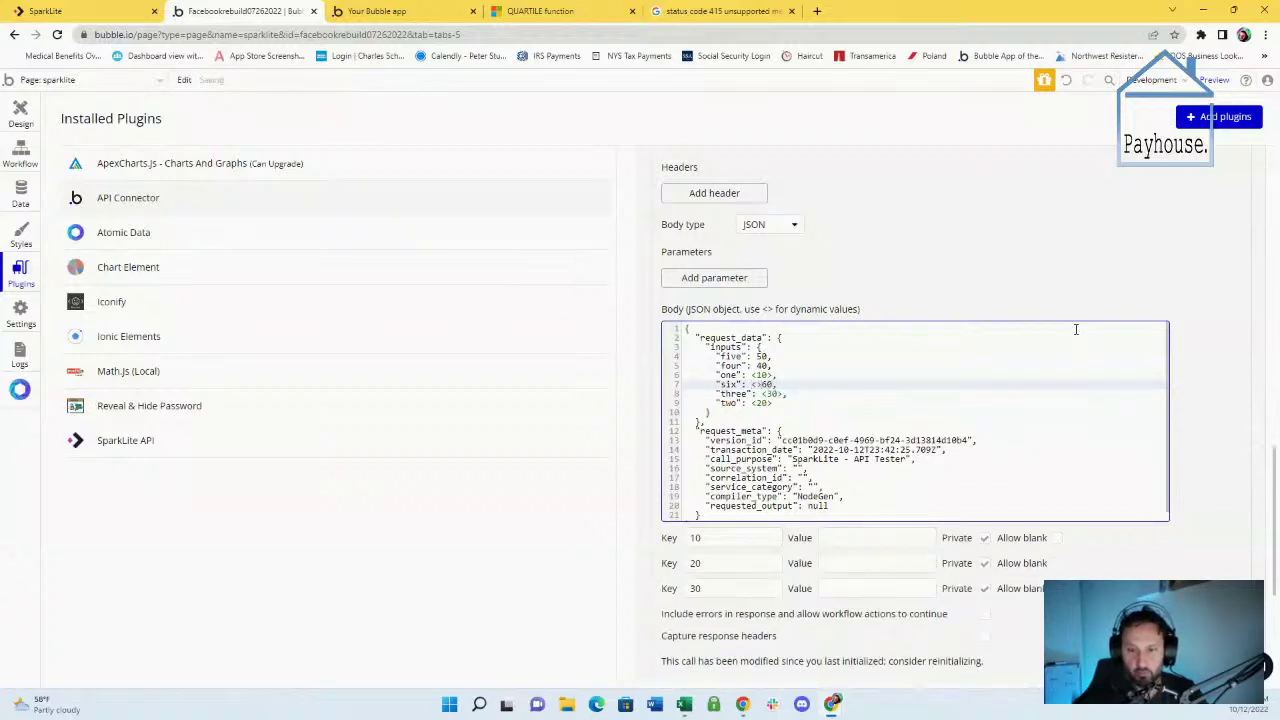
pyautogui.hotkey('shift', 'Right')
pyautogui.hotkey('shift', 'Right')
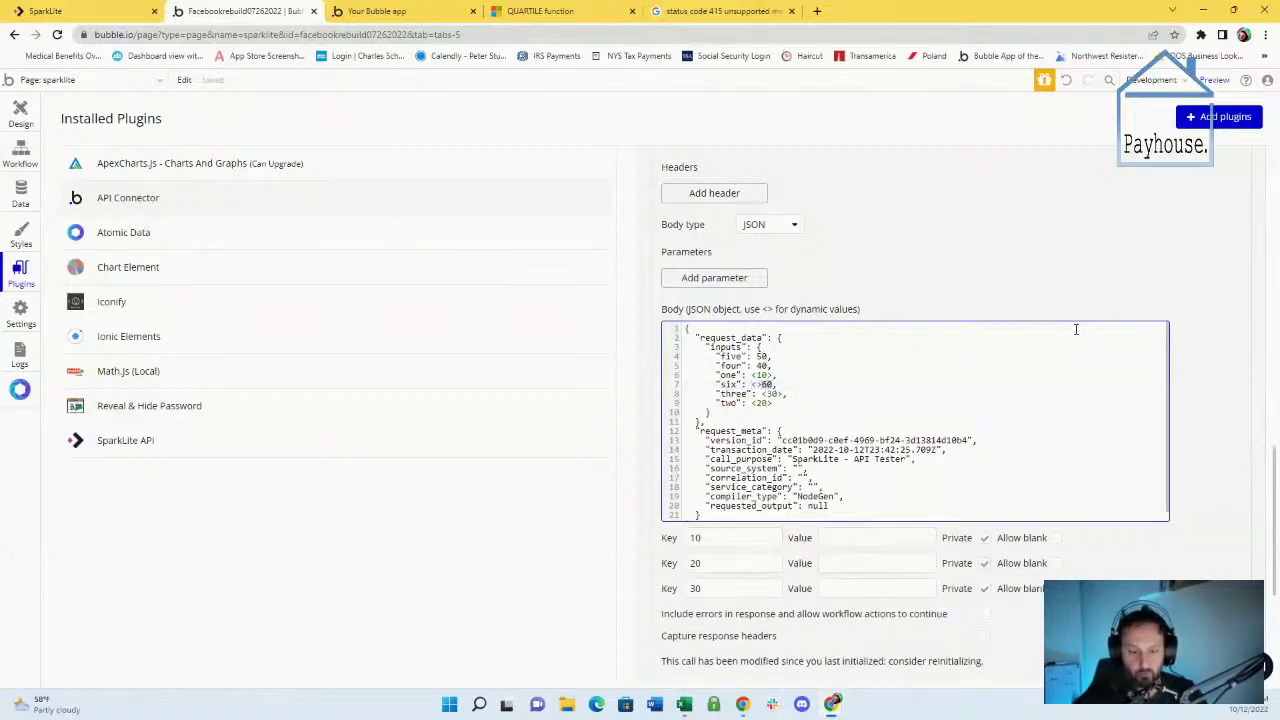
pyautogui.write('6')
pyautogui.write('0>')
pyautogui.press('Up')
pyautogui.press('Up')
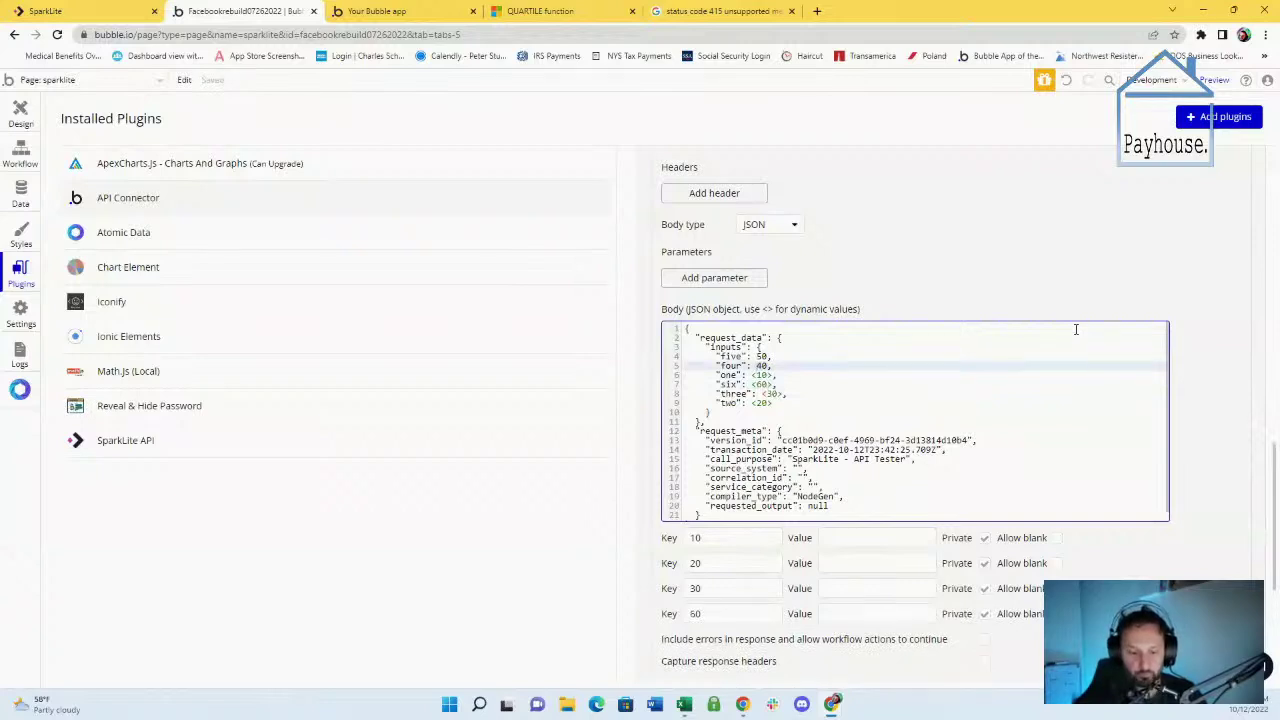
pyautogui.write('<>')
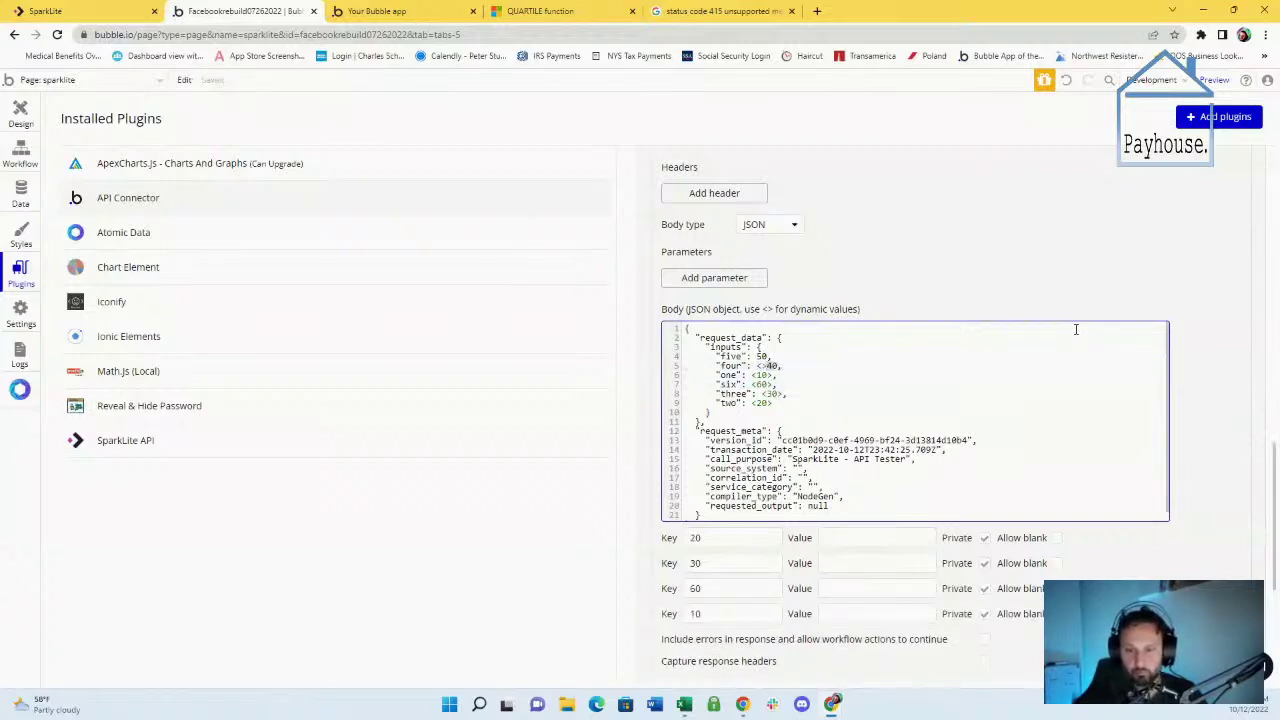
pyautogui.press('BackSpace')
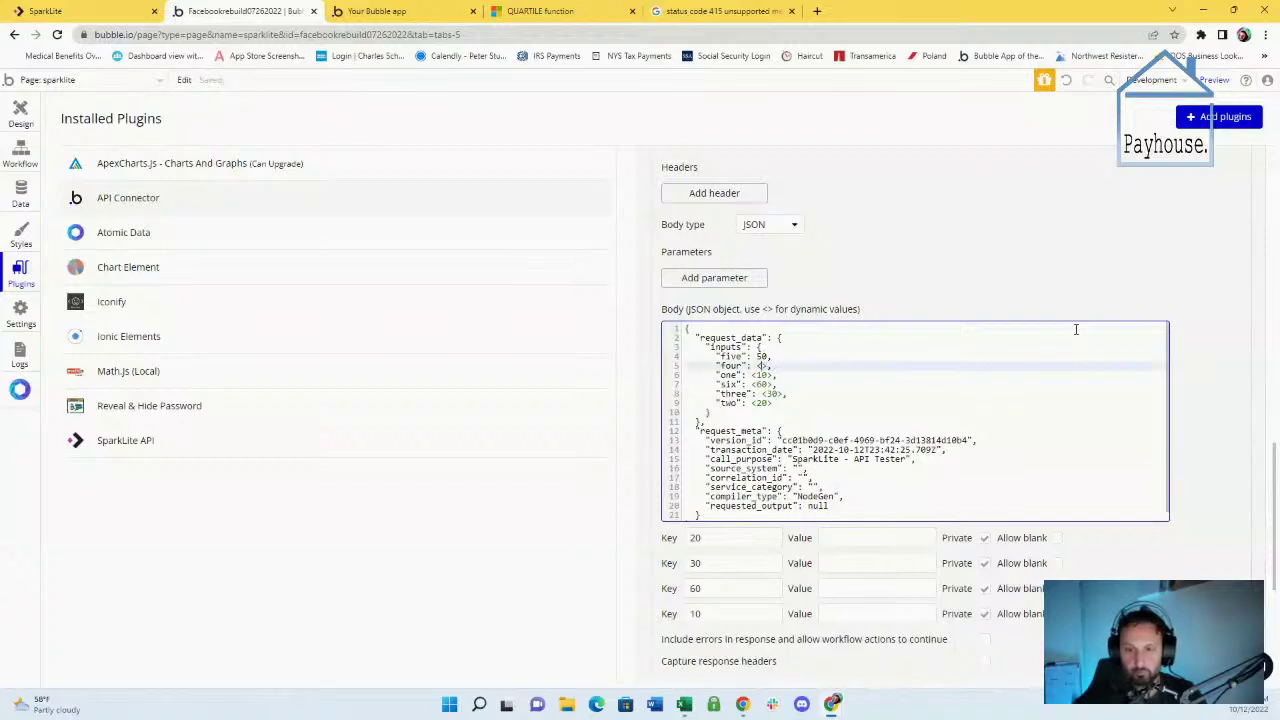
pyautogui.write('40>')
pyautogui.press('Up')
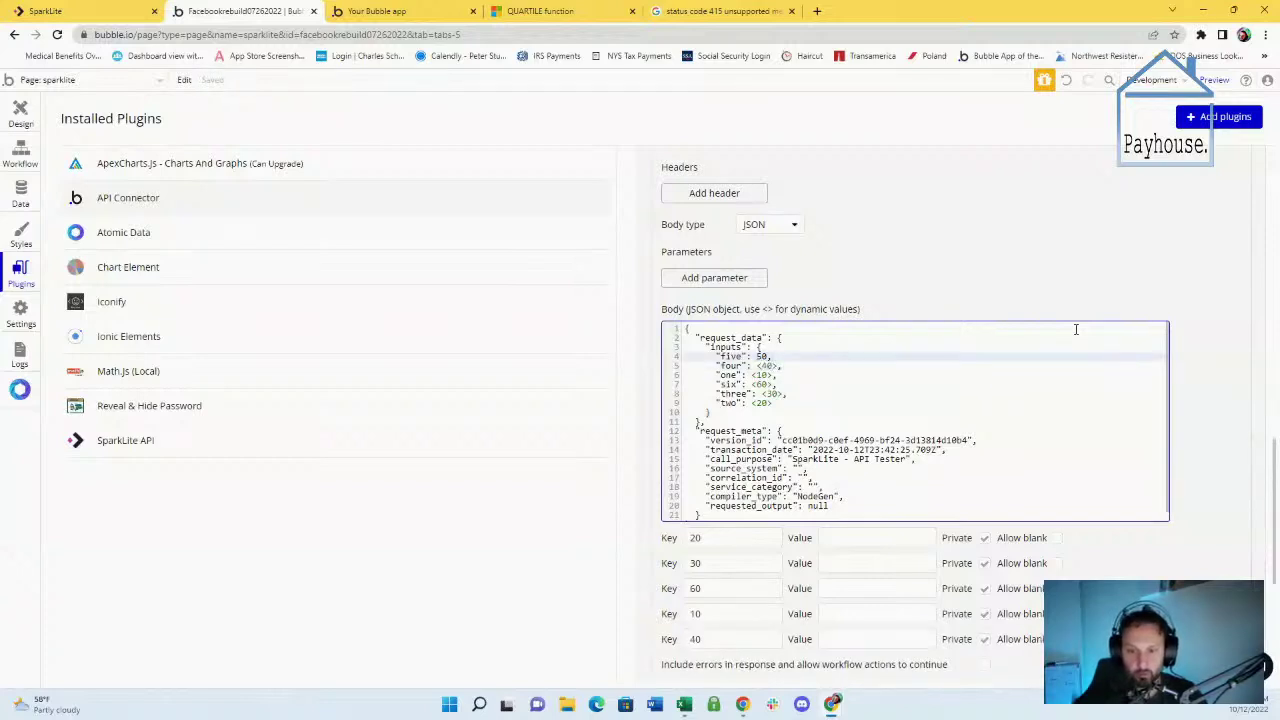
pyautogui.write('<')
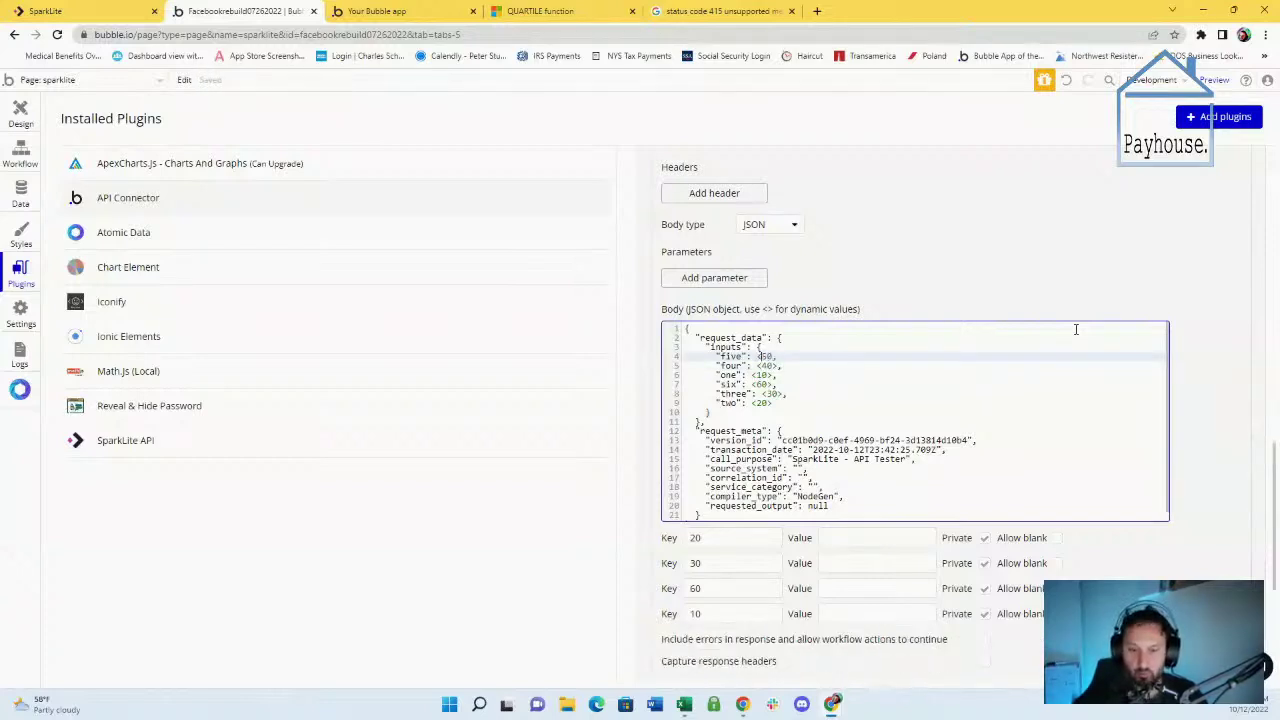
pyautogui.hotkey('ctrl', 'shift', 'Right')
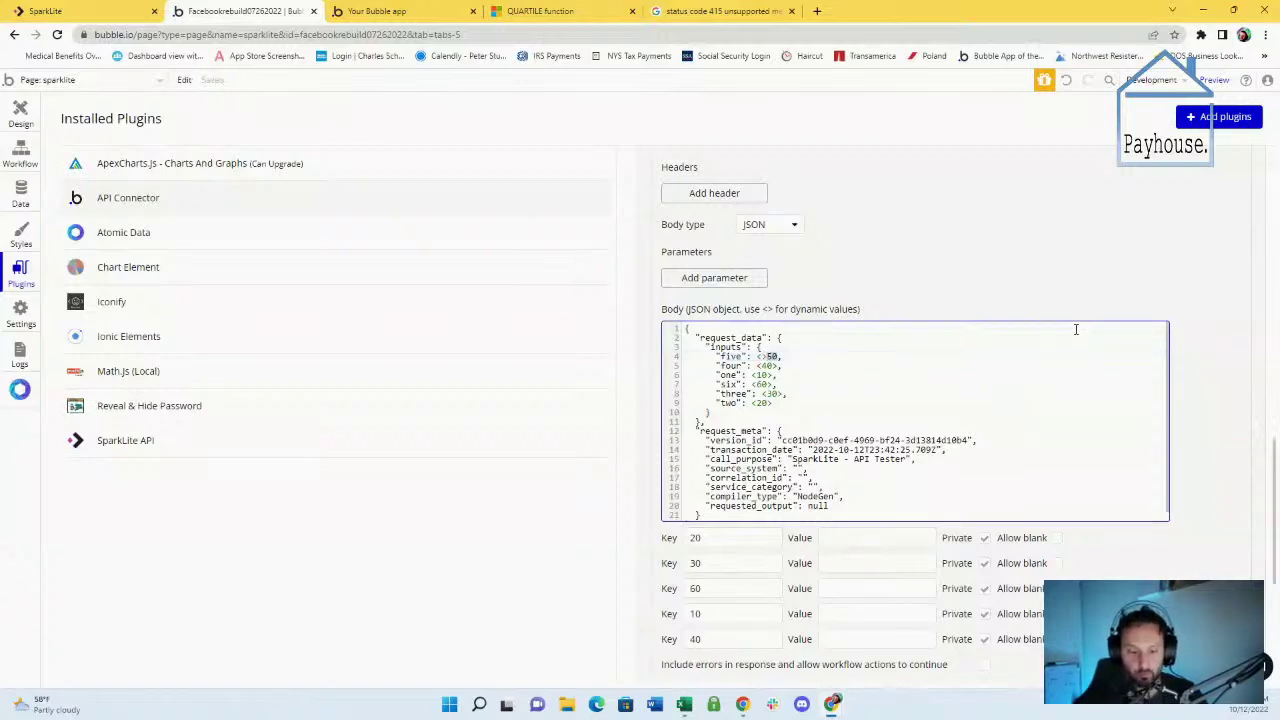
pyautogui.press('BackSpace')
pyautogui.write('50>')
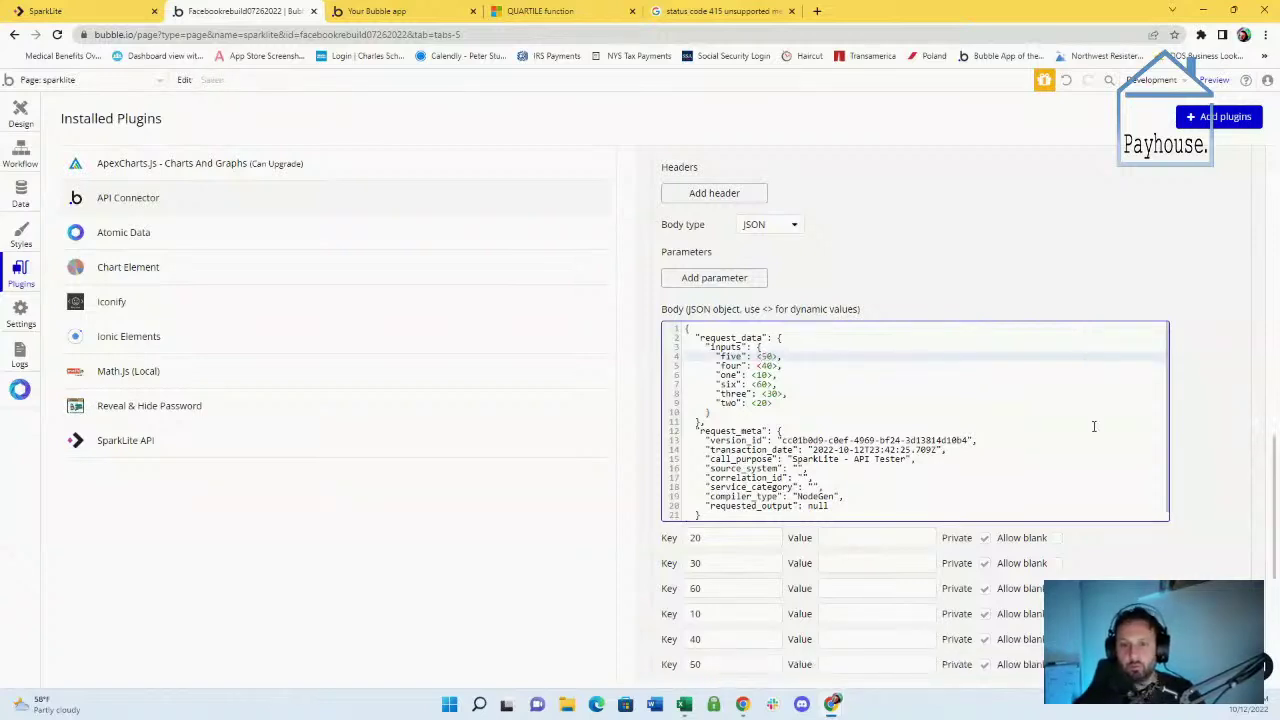
# Untick Private on API Connector body parameters 20, 30, 60, 10, 40 and 50
pyautogui.click(18, 160)
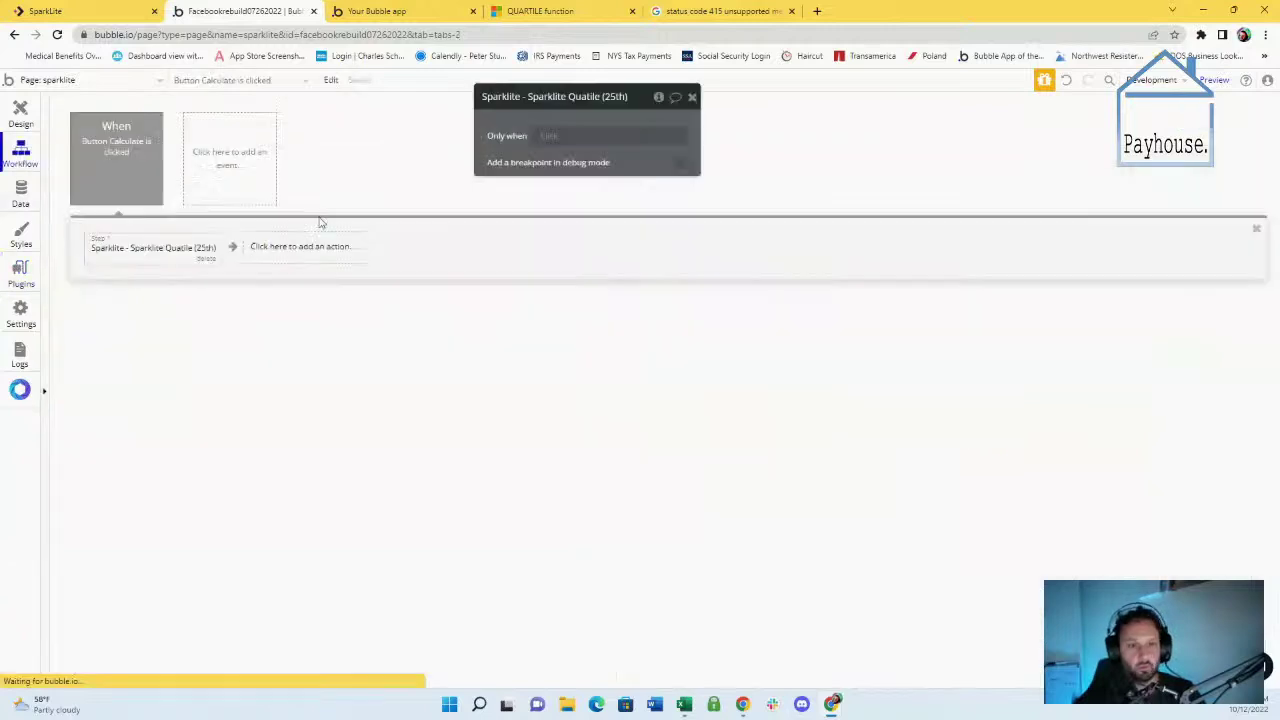
pyautogui.click(120, 165)
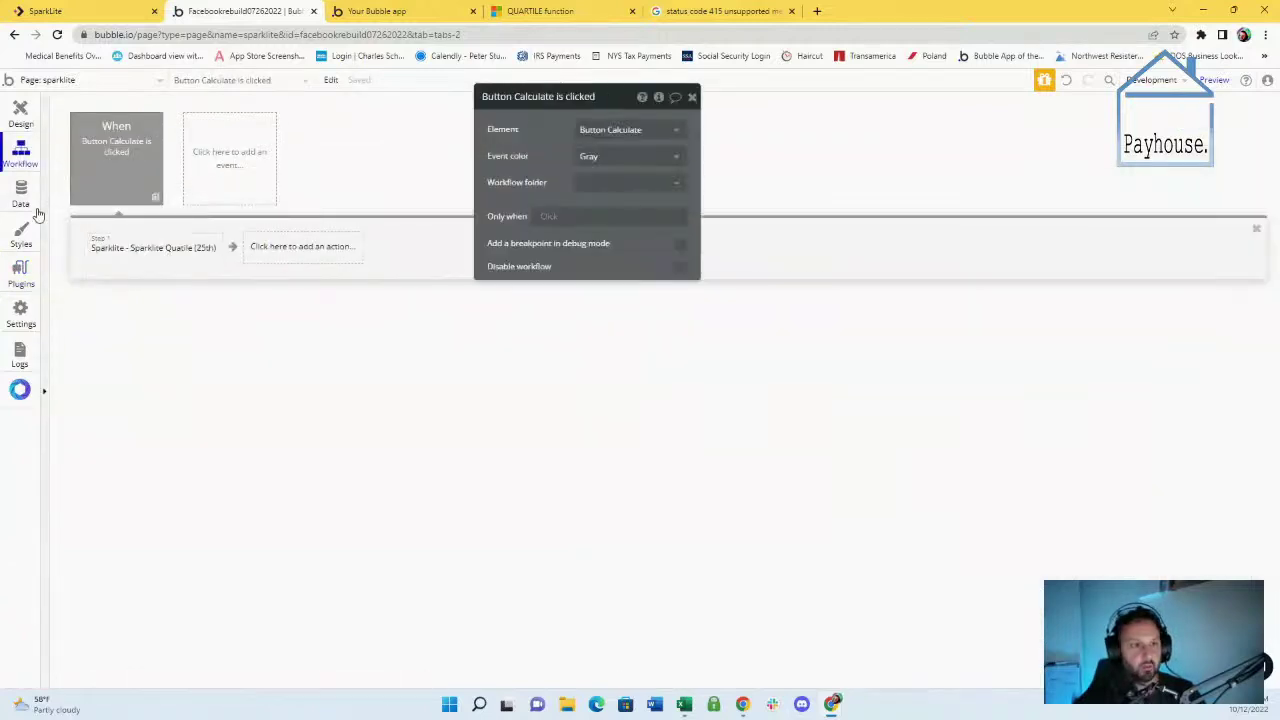
pyautogui.click(22, 274)
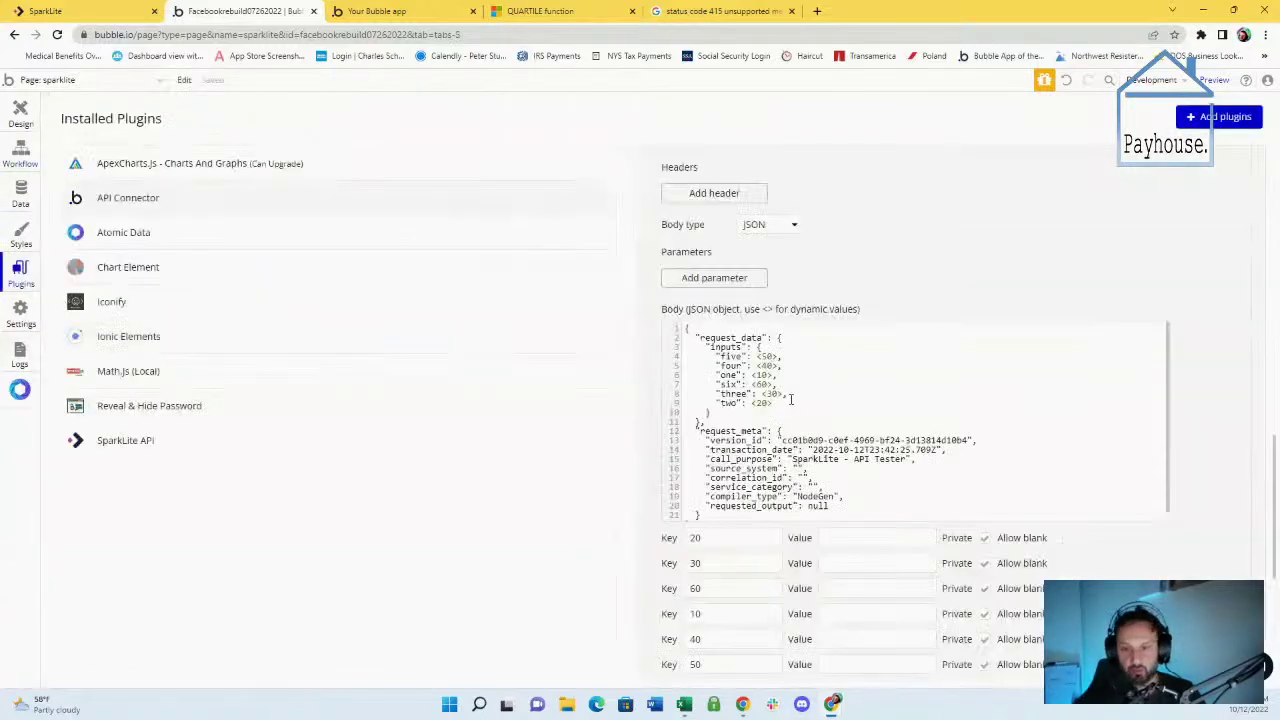
pyautogui.scroll(-3, 985, 430)
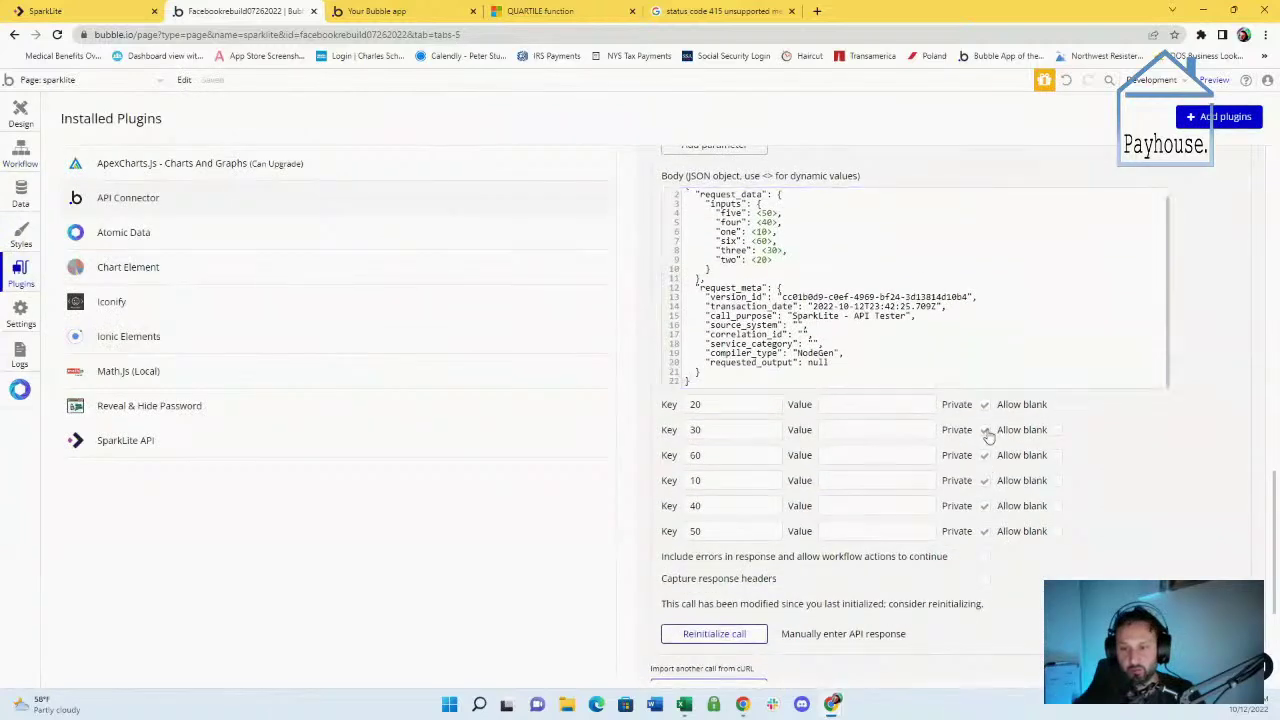
pyautogui.click(986, 432)
pyautogui.click(985, 405)
pyautogui.click(986, 456)
pyautogui.click(985, 481)
pyautogui.click(984, 506)
pyautogui.click(985, 531)
# Check the Sparklite step's new body 20 field, then open the top input's properties
pyautogui.click(20, 160)
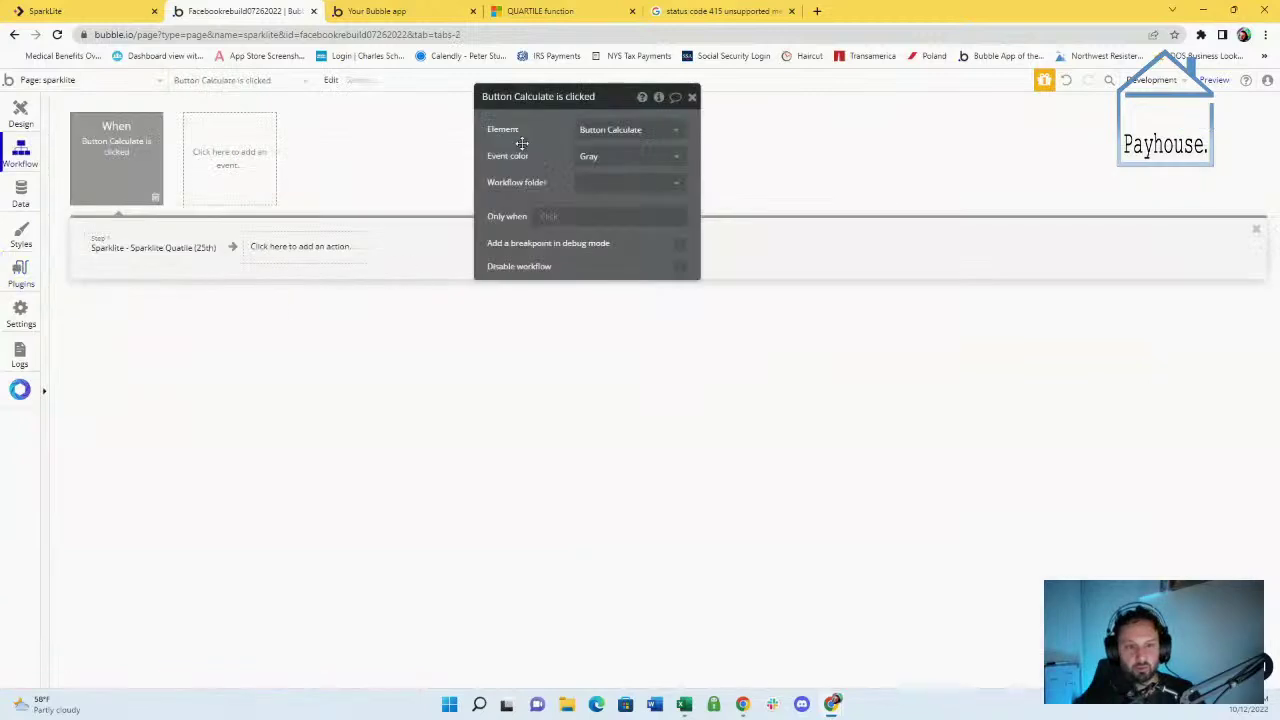
pyautogui.click(165, 250)
pyautogui.moveTo(519, 181); pyautogui.dragTo(502, 256)
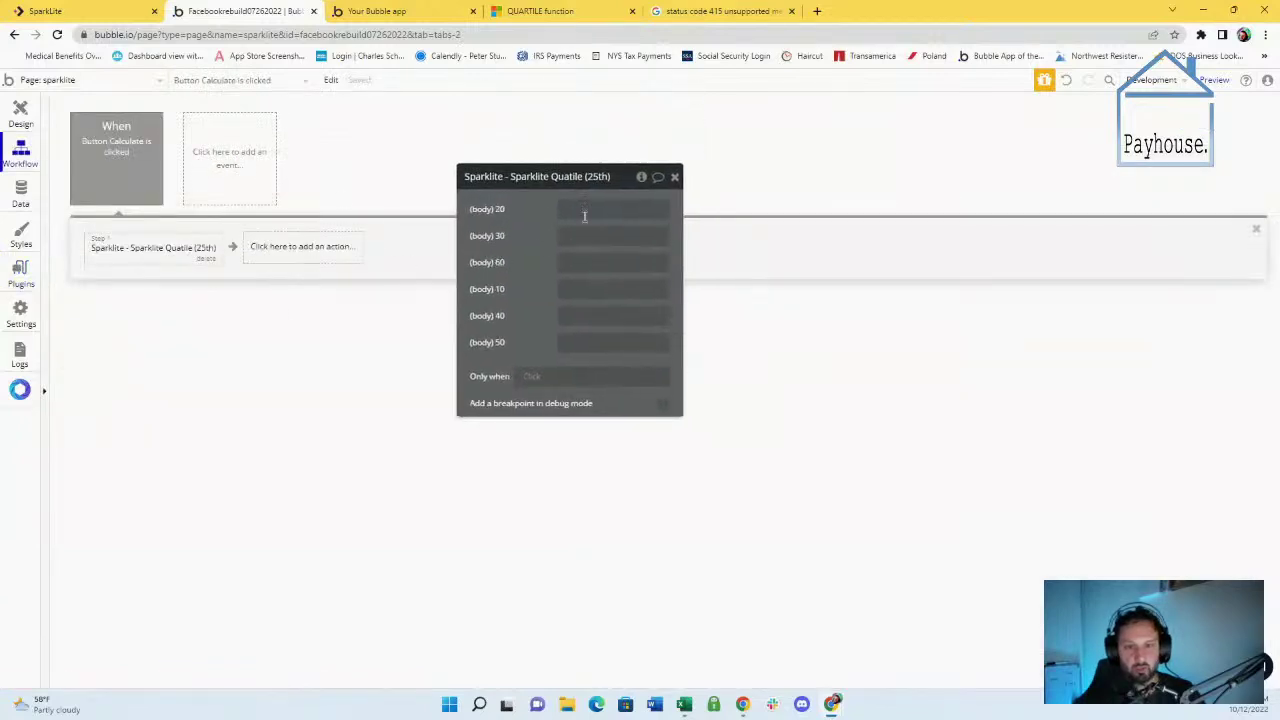
pyautogui.click(589, 210)
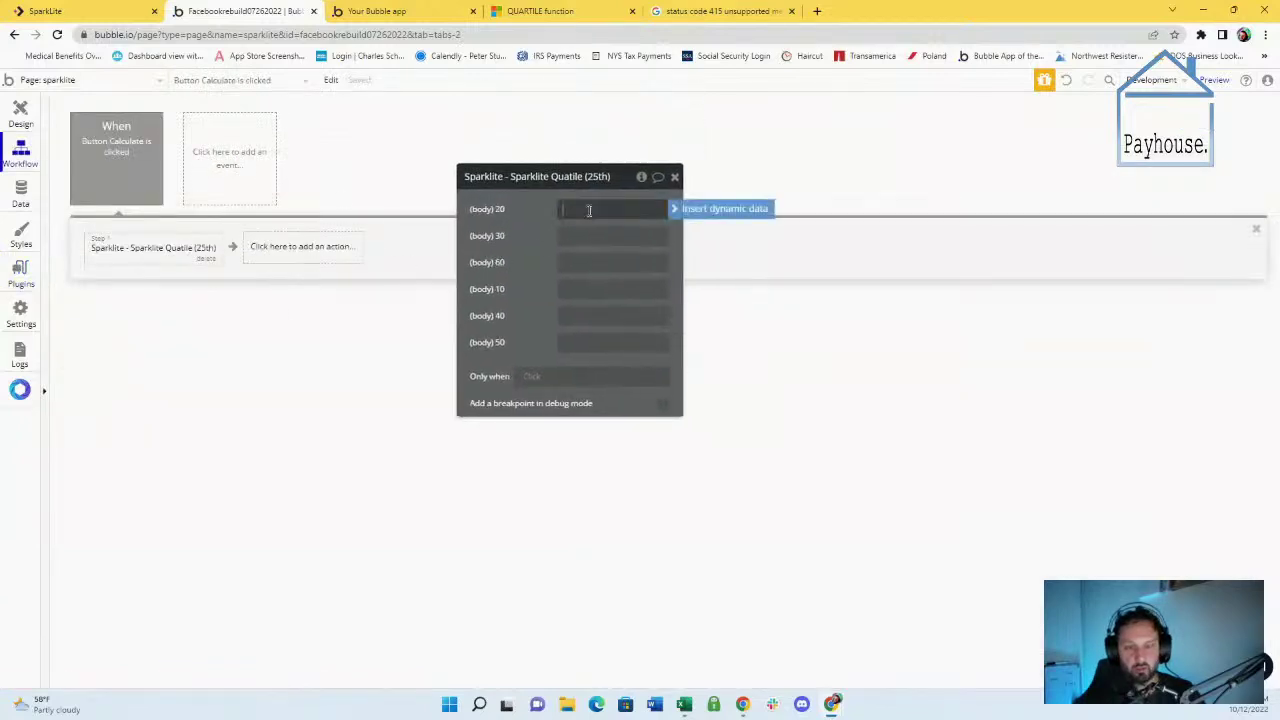
pyautogui.click(20, 113)
pyautogui.doubleClick(455, 135)
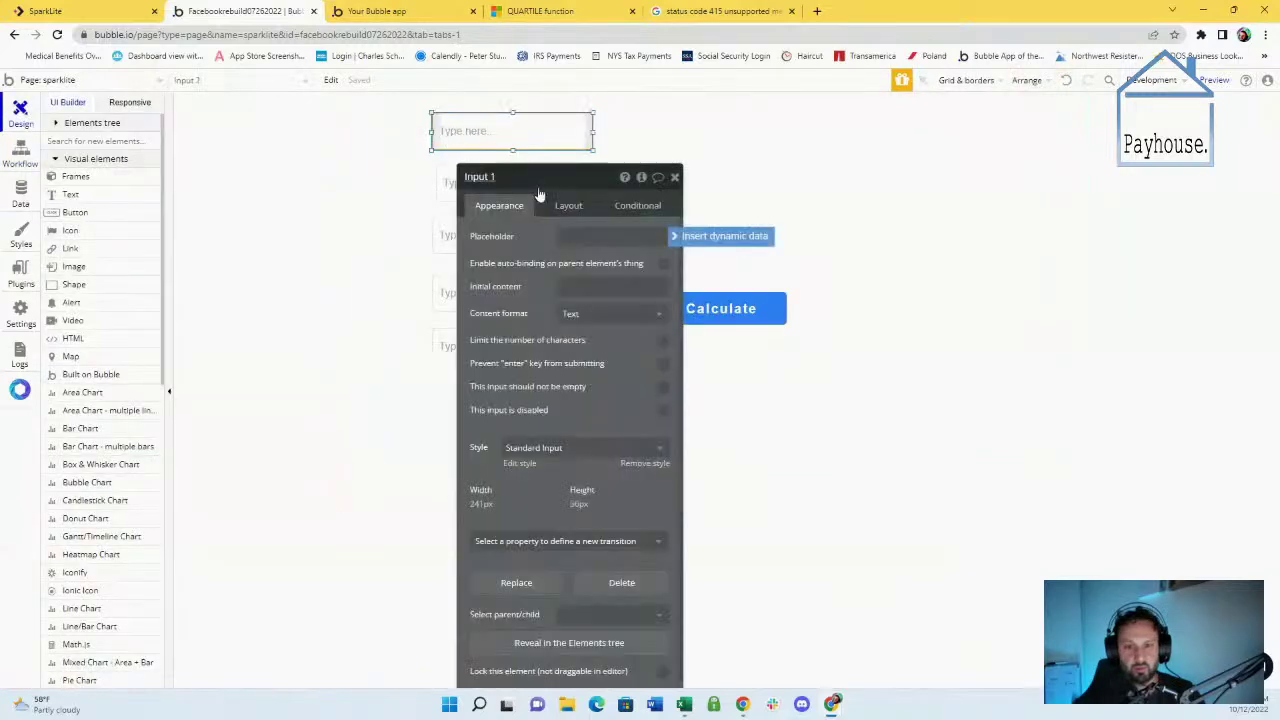
# Rename the fourth and fifth text inputs on the page to 'Input 4' and 'Input 5'
pyautogui.click(443, 235)
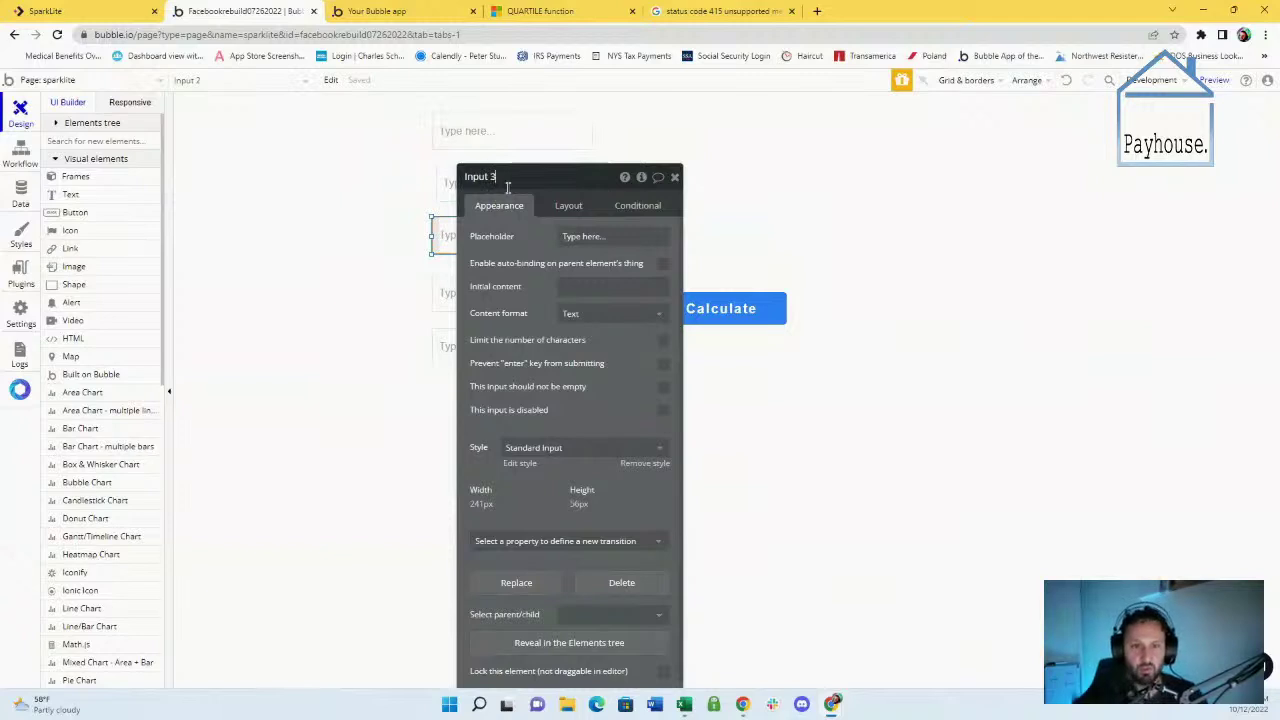
pyautogui.click(549, 292)
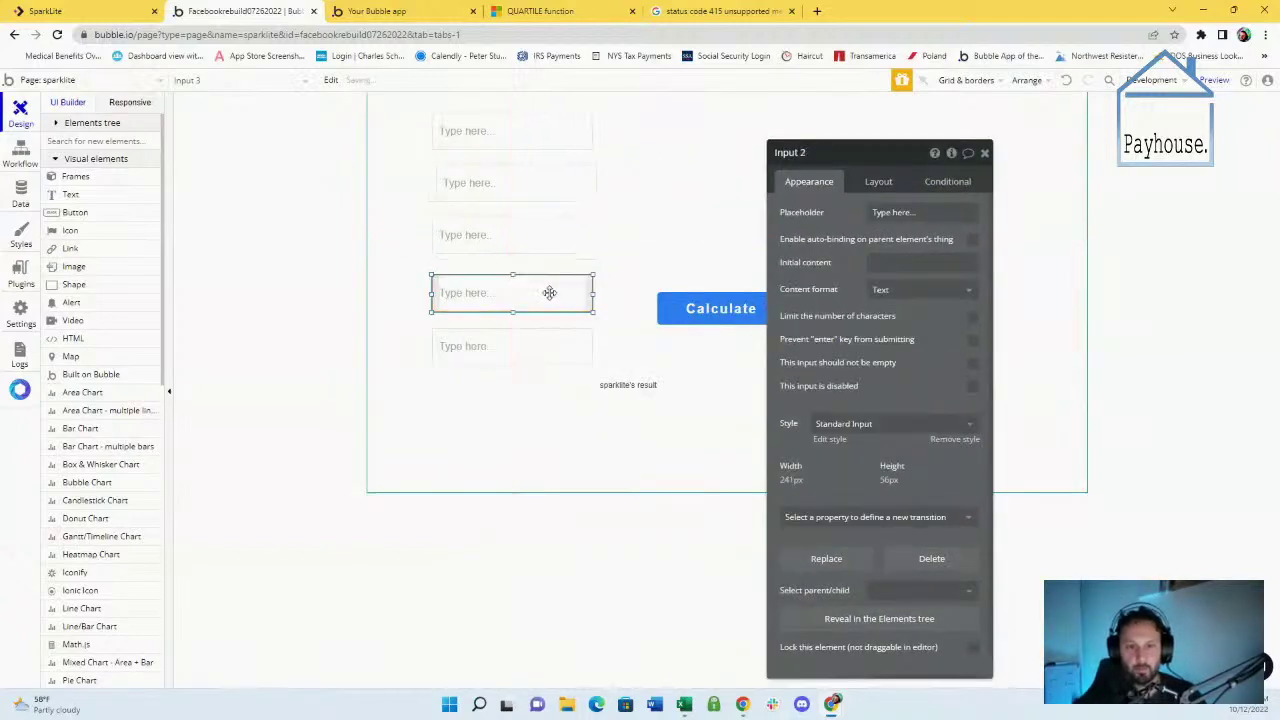
pyautogui.doubleClick(837, 153)
pyautogui.write('4')
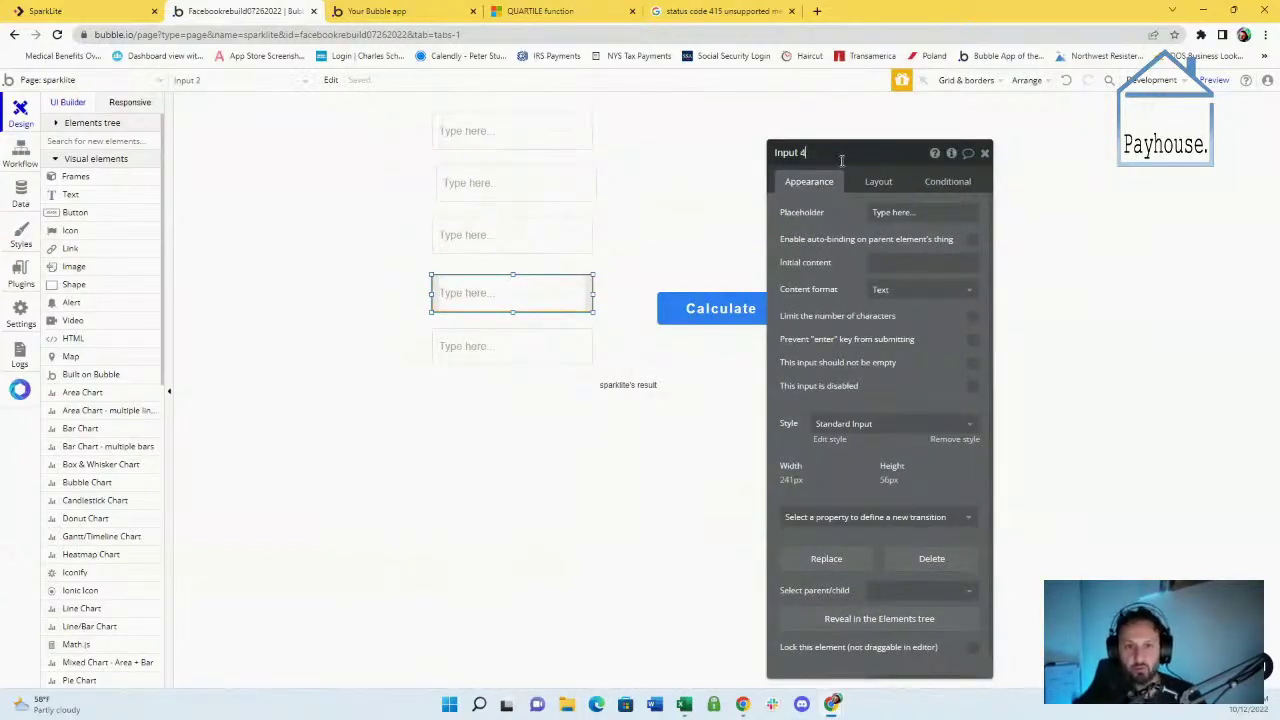
pyautogui.click(528, 347)
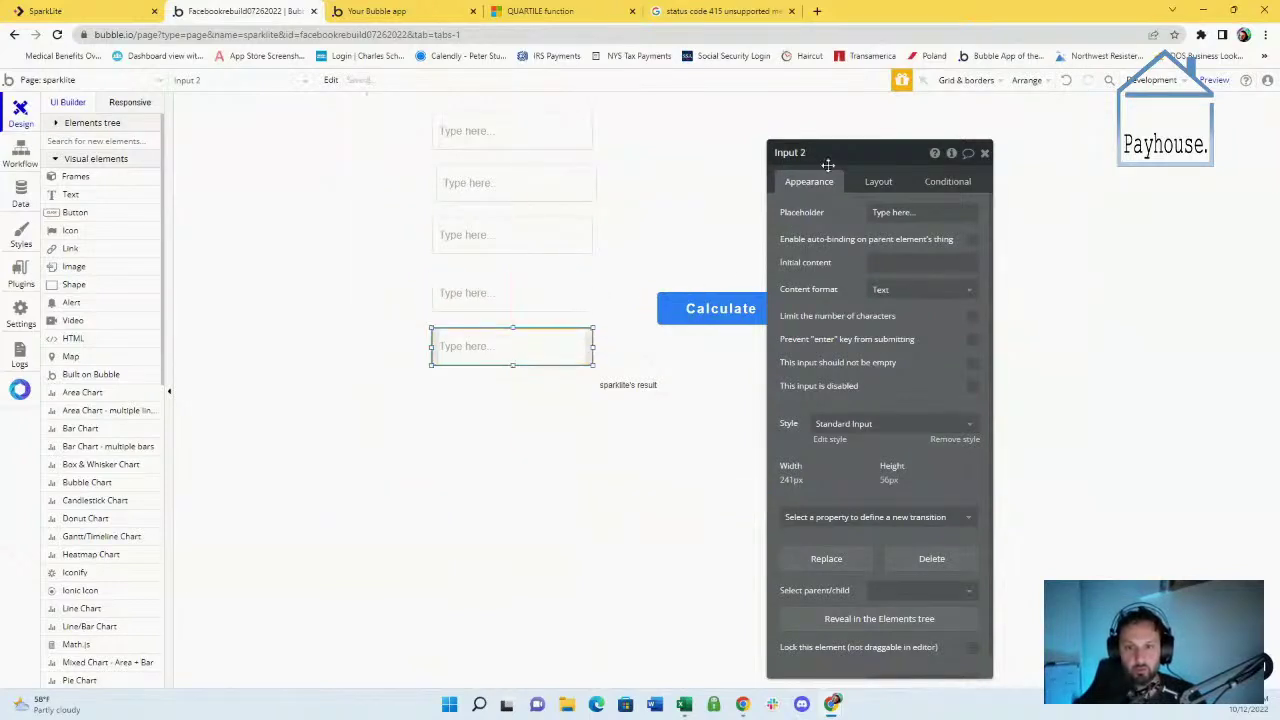
pyautogui.write('5')
pyautogui.press('Return')
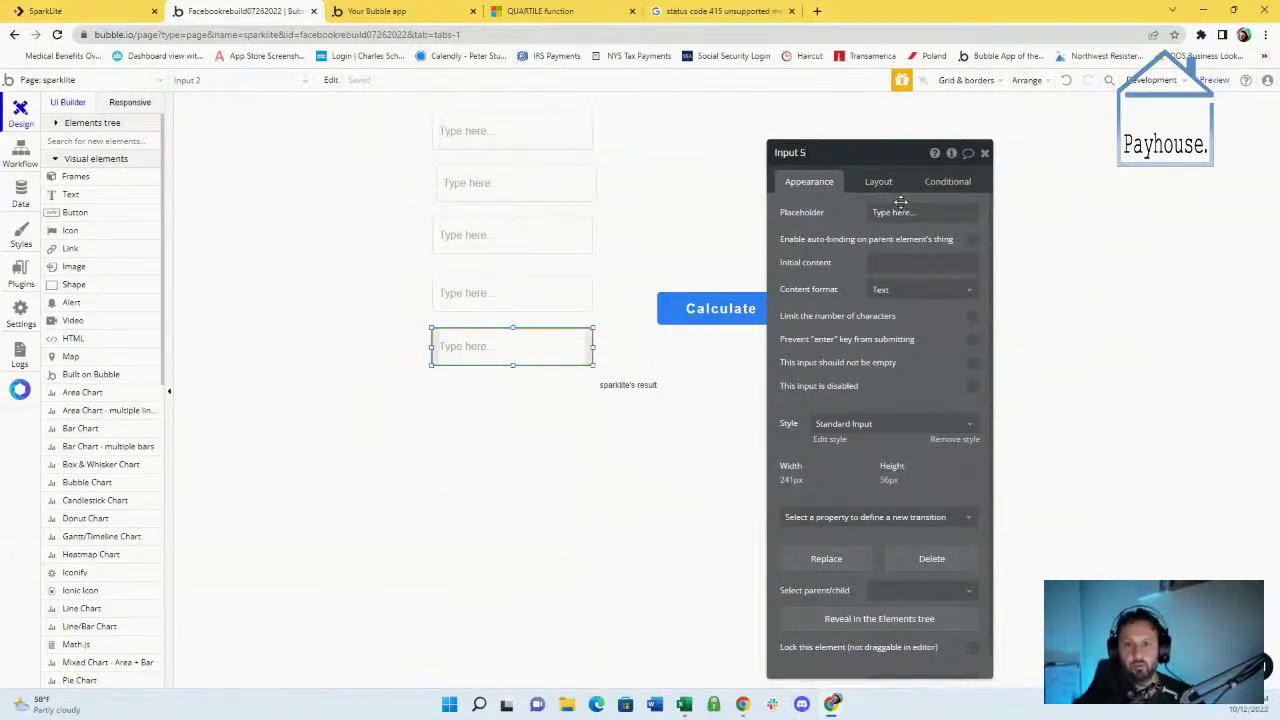
pyautogui.click(19, 155)
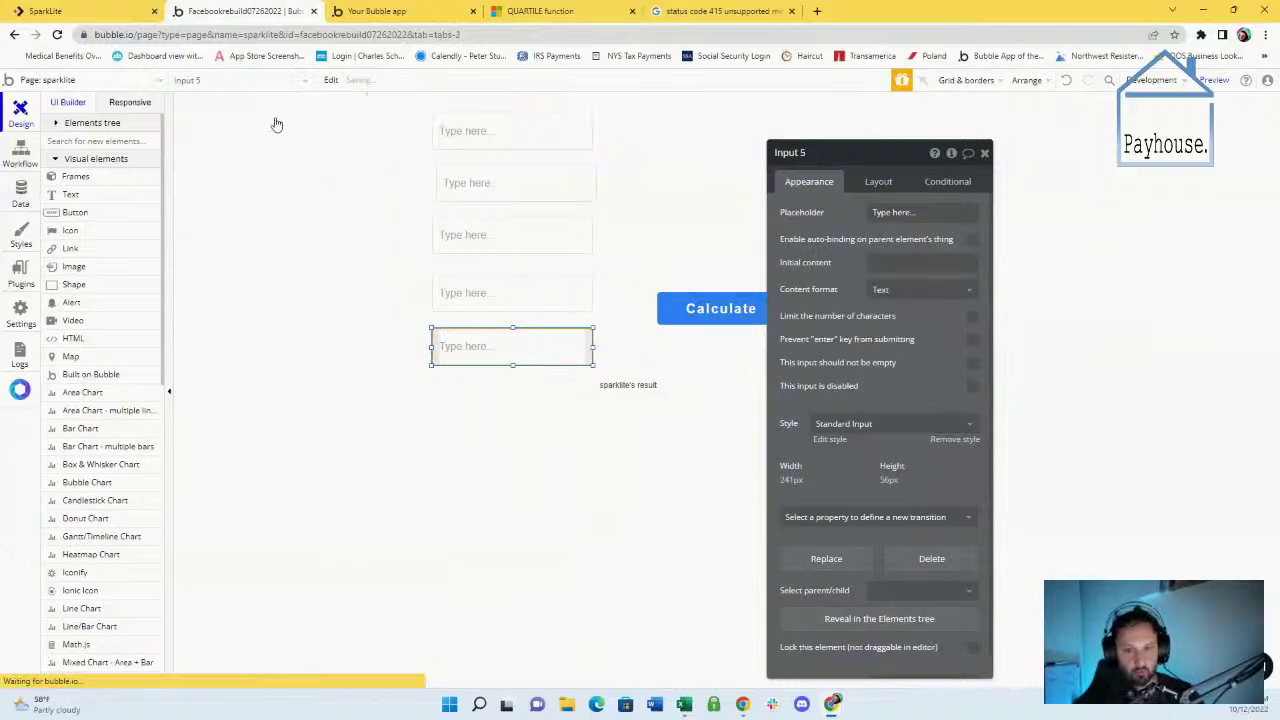
# Set the Sparklite step's body 10 field to Input 1's value
pyautogui.moveTo(816, 231); pyautogui.dragTo(523, 234)
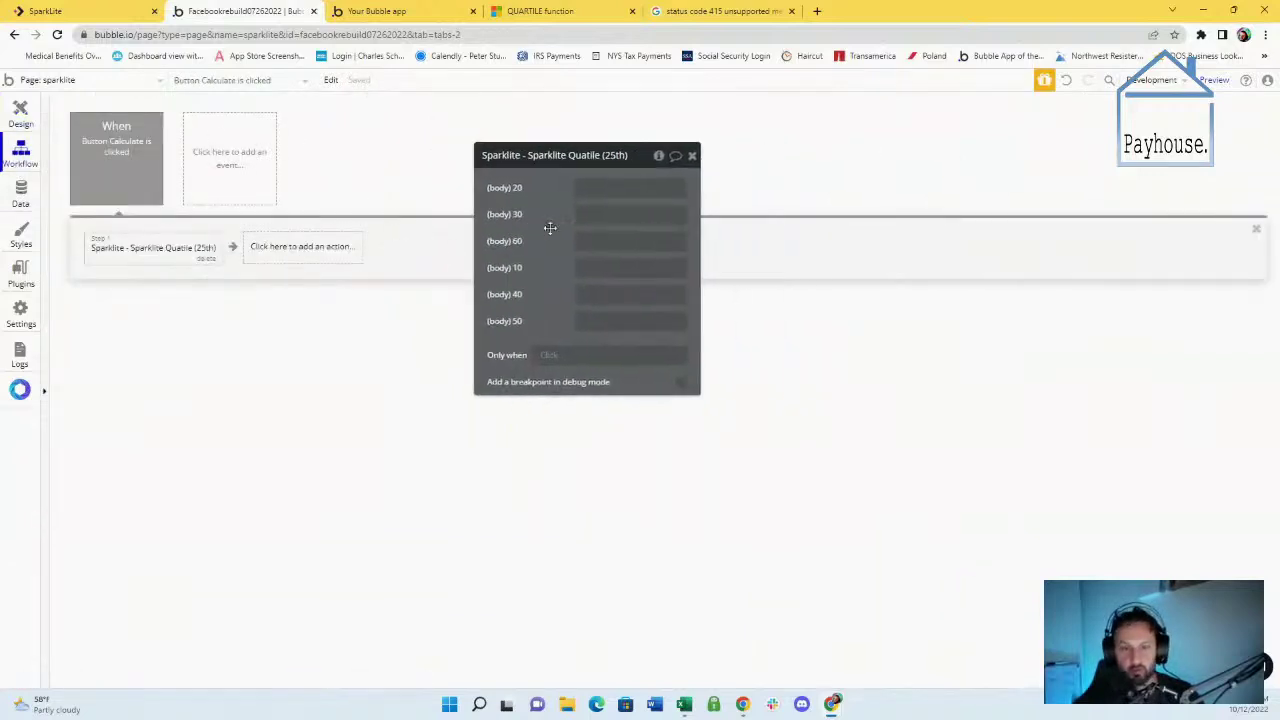
pyautogui.click(586, 267)
pyautogui.write('in')
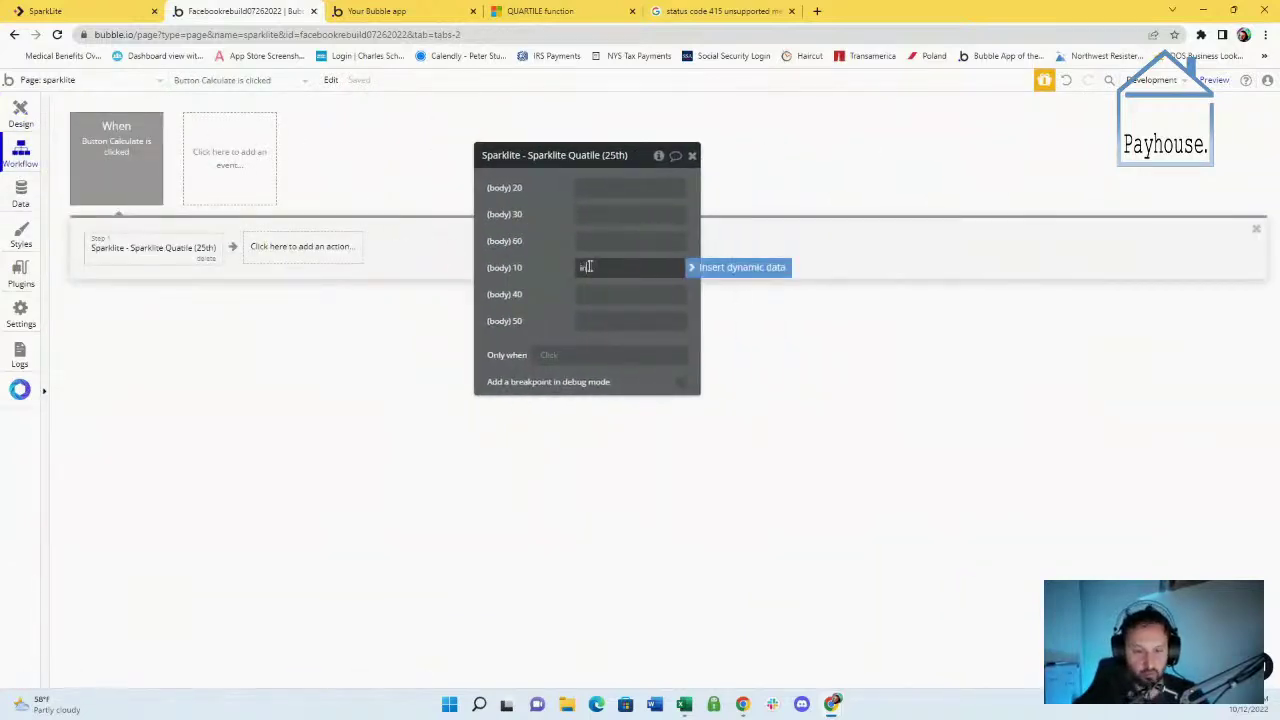
pyautogui.write('p')
pyautogui.press('BackSpace')
pyautogui.press('BackSpace')
pyautogui.press('BackSpace')
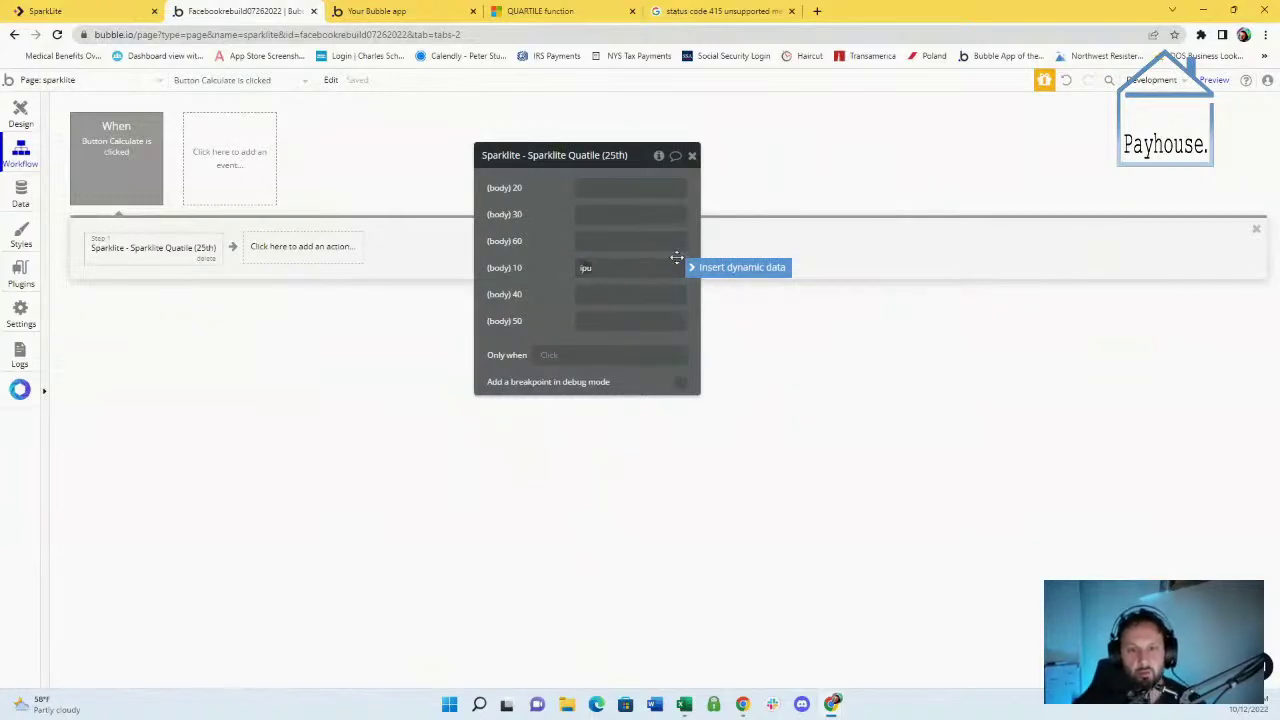
pyautogui.write('pu')
pyautogui.doubleClick(617, 267)
pyautogui.press('BackSpace')
pyautogui.click(740, 267)
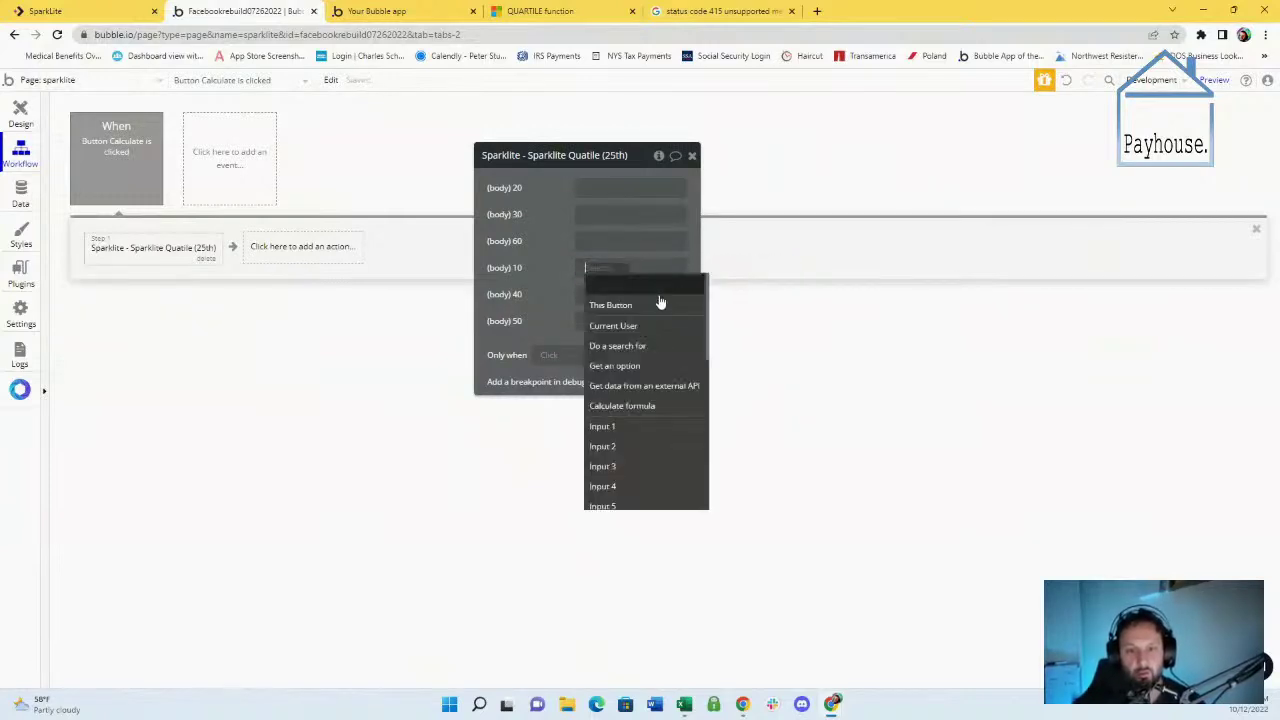
pyautogui.click(640, 426)
pyautogui.click(645, 285)
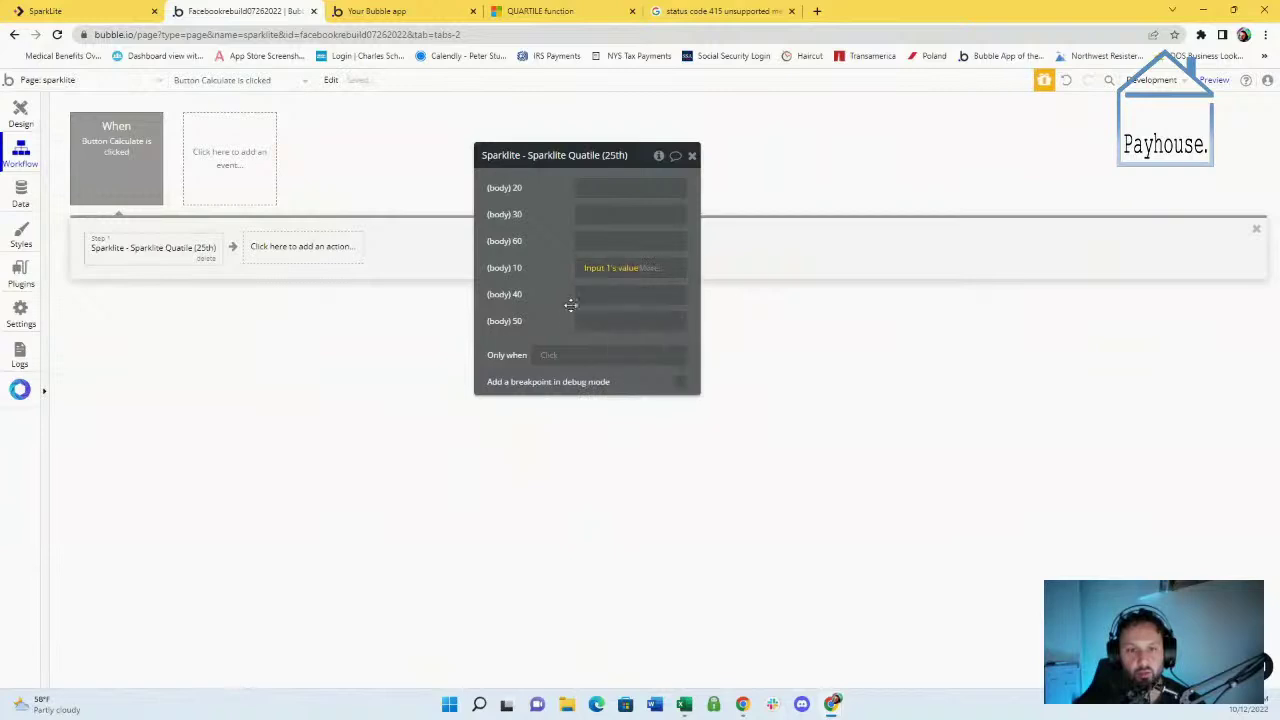
# Set body 20 and body 30 to Input 2's and Input 3's values
pyautogui.click(609, 192)
pyautogui.click(700, 187)
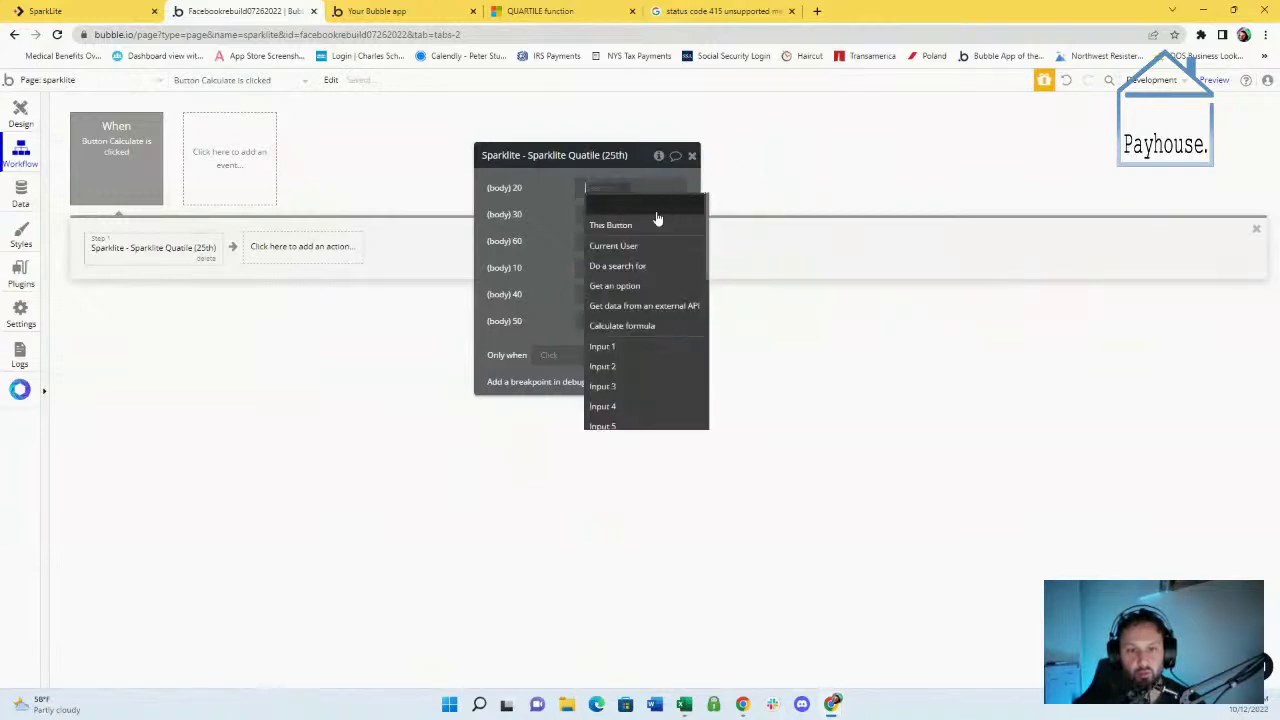
pyautogui.click(625, 368)
pyautogui.click(660, 204)
pyautogui.click(600, 214)
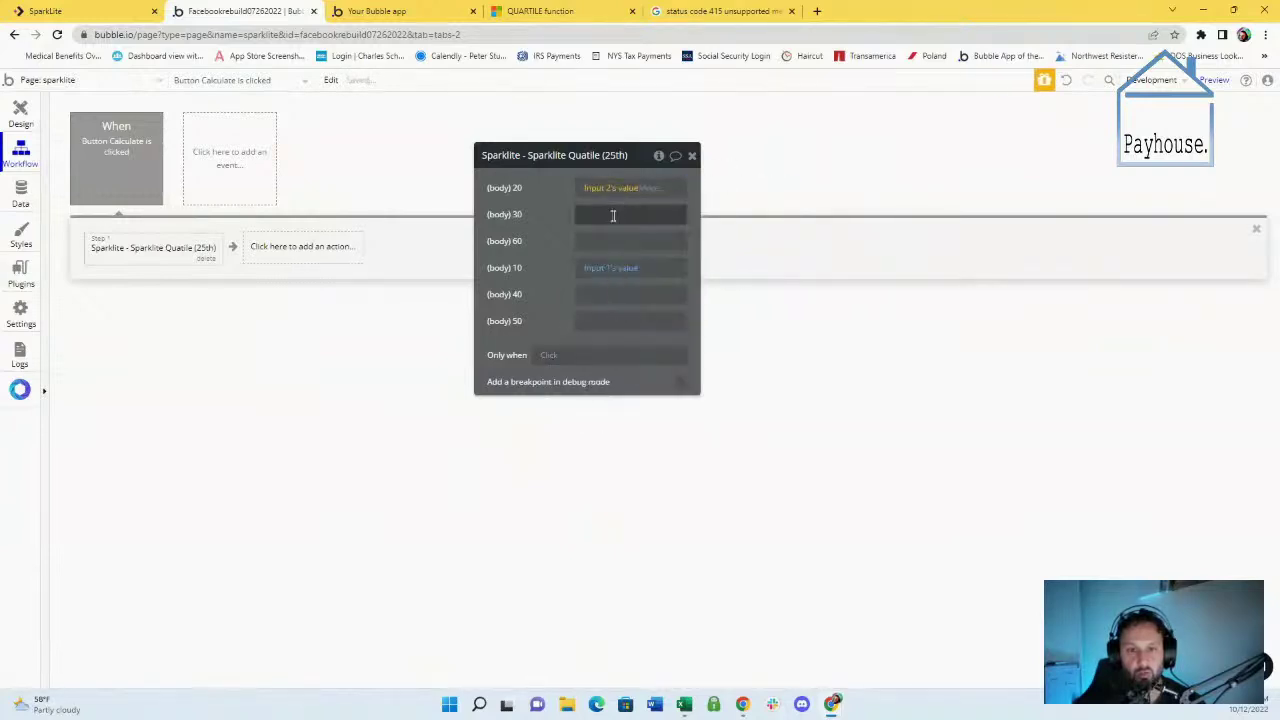
pyautogui.click(700, 214)
pyautogui.click(620, 413)
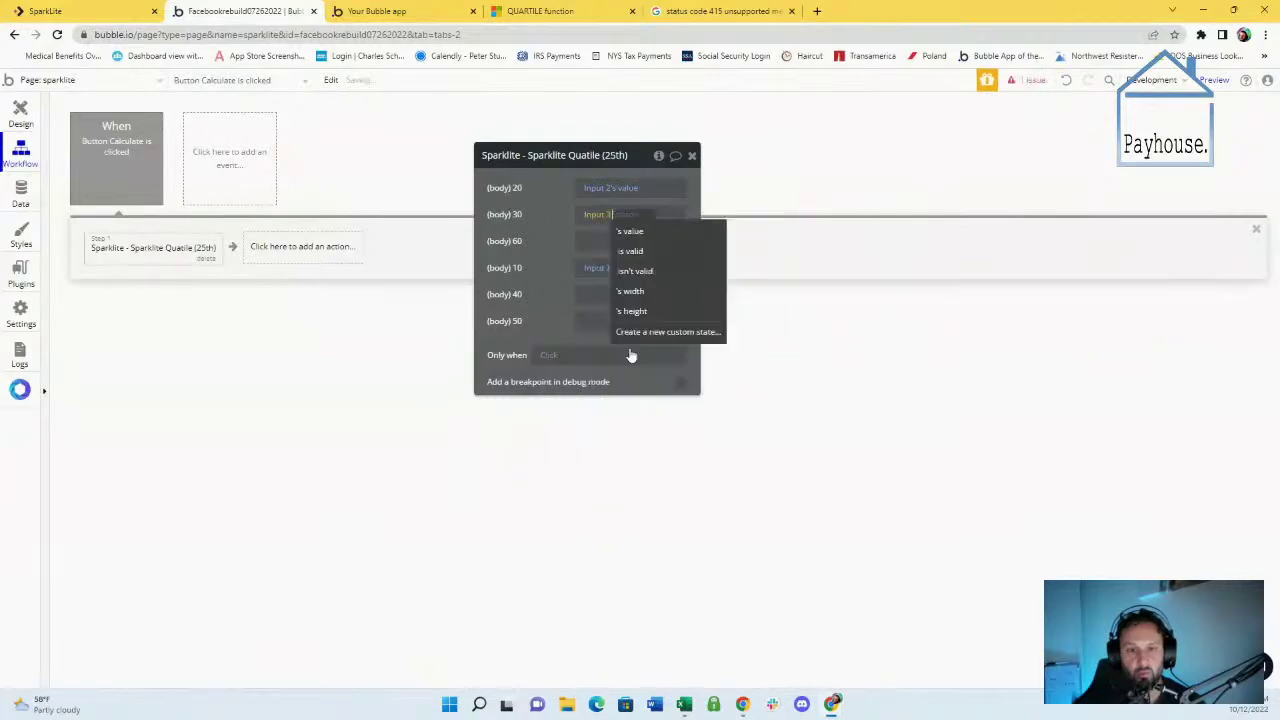
pyautogui.click(645, 232)
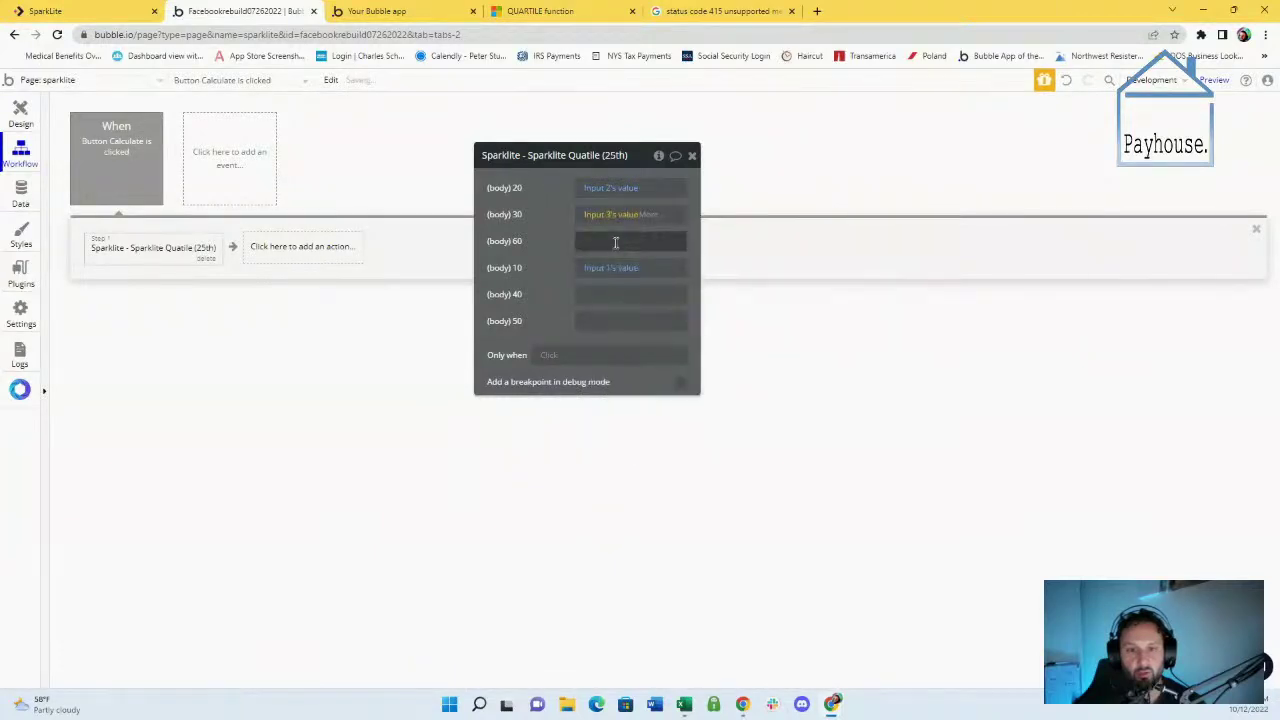
# Set body 40 and body 50 to Input 4's and Input 5's values
pyautogui.click(590, 294)
pyautogui.click(628, 513)
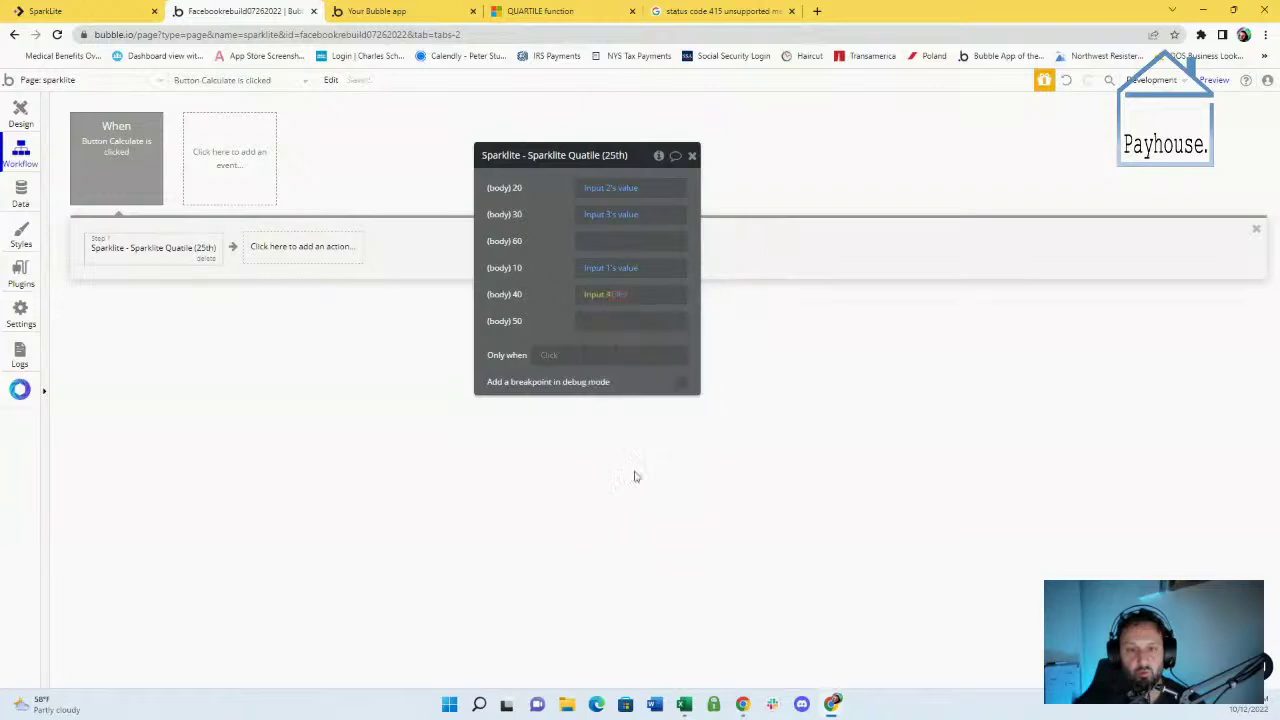
pyautogui.click(647, 316)
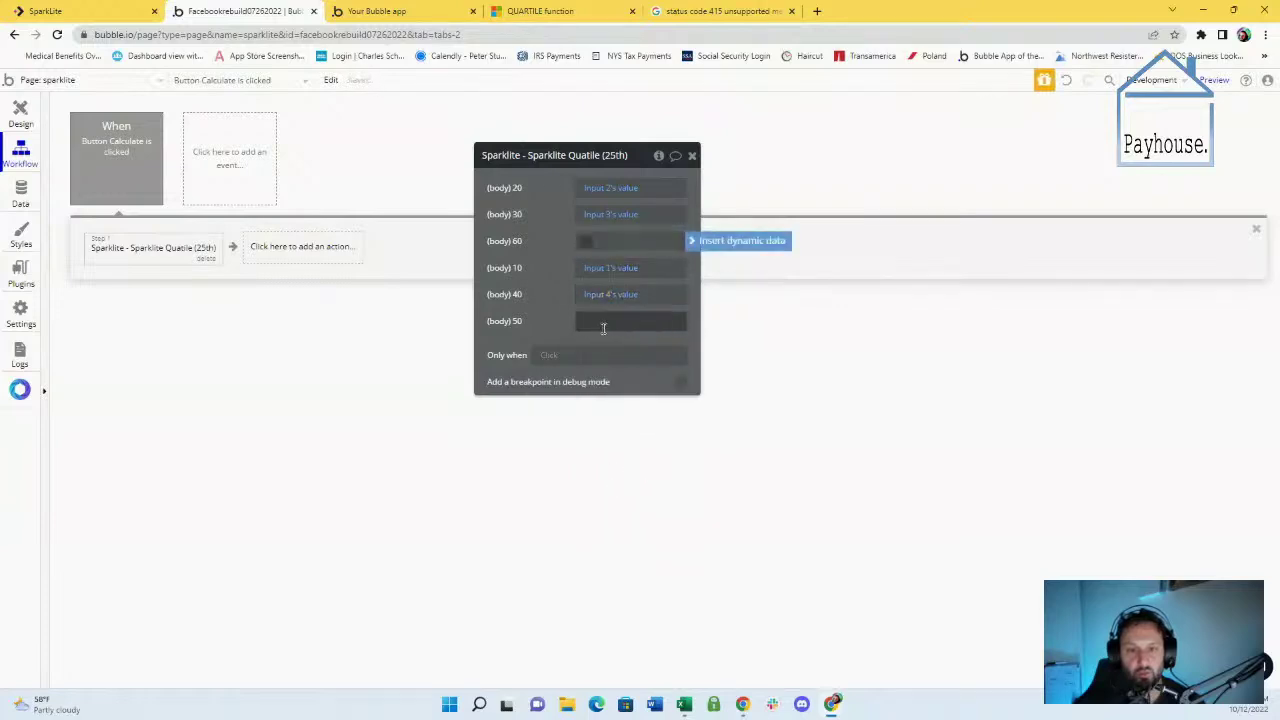
pyautogui.click(605, 323)
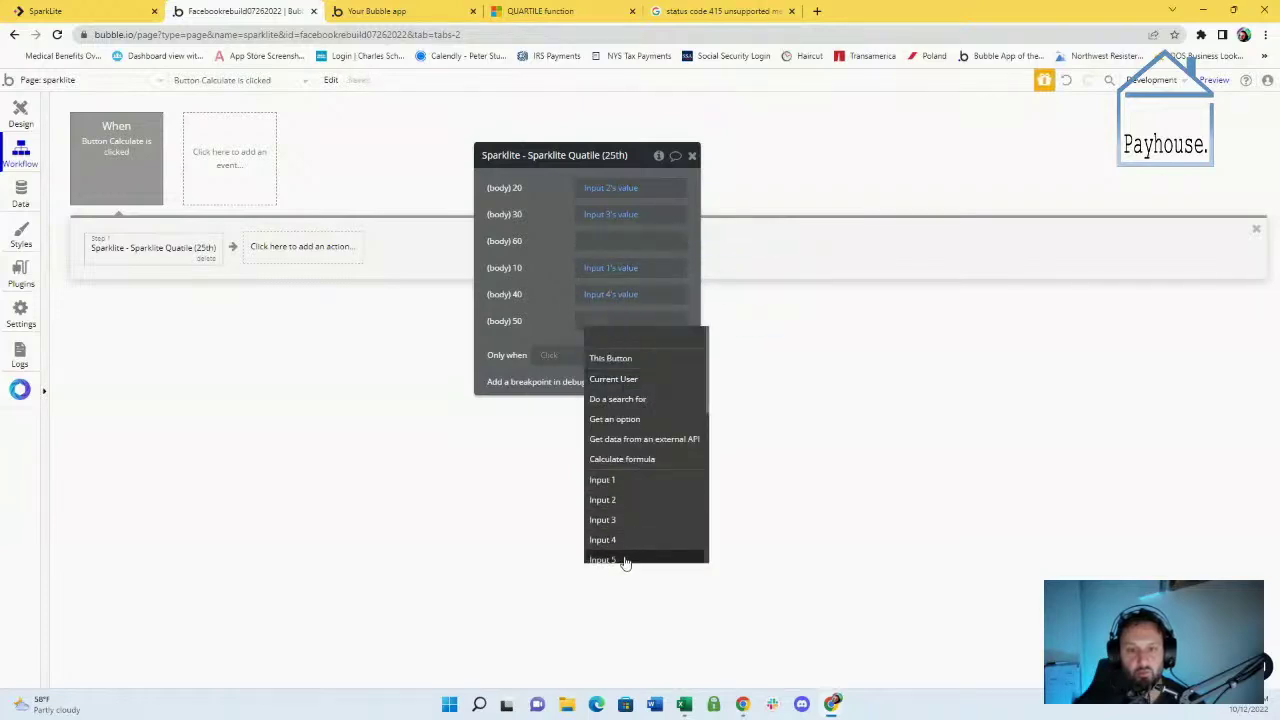
pyautogui.click(623, 557)
pyautogui.click(647, 320)
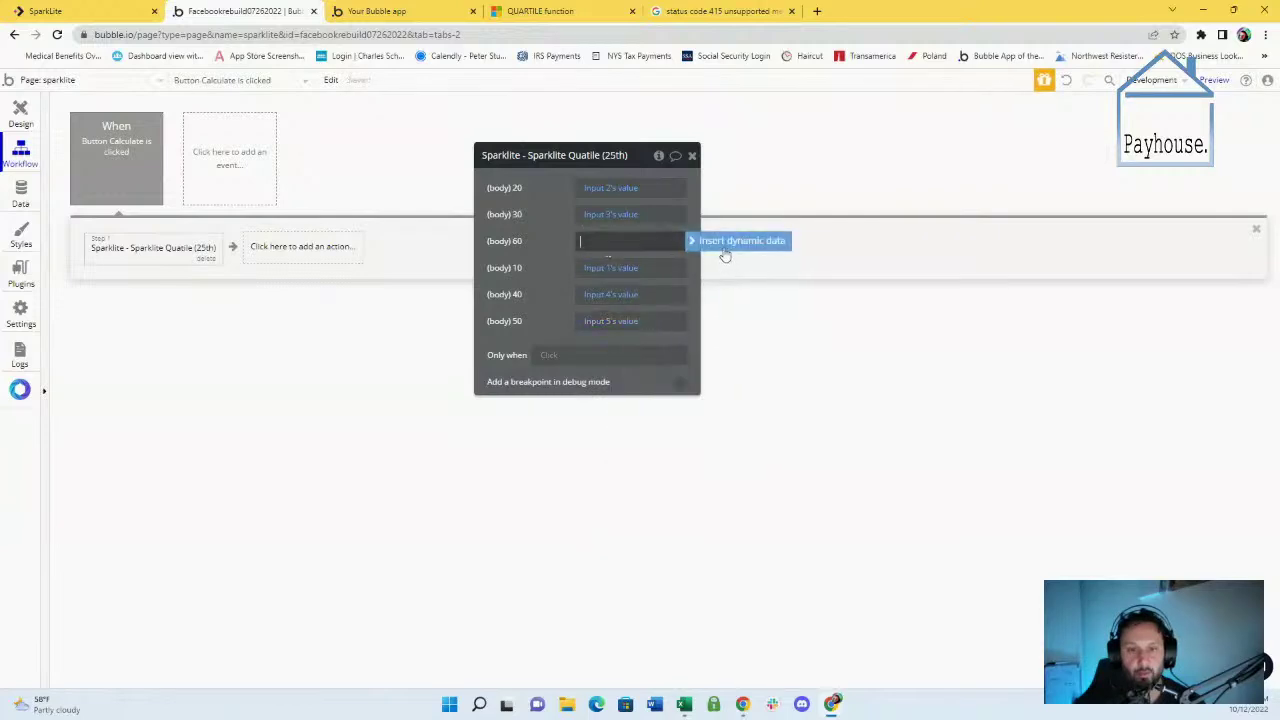
pyautogui.click(630, 241)
pyautogui.scroll(-2, 643, 480)
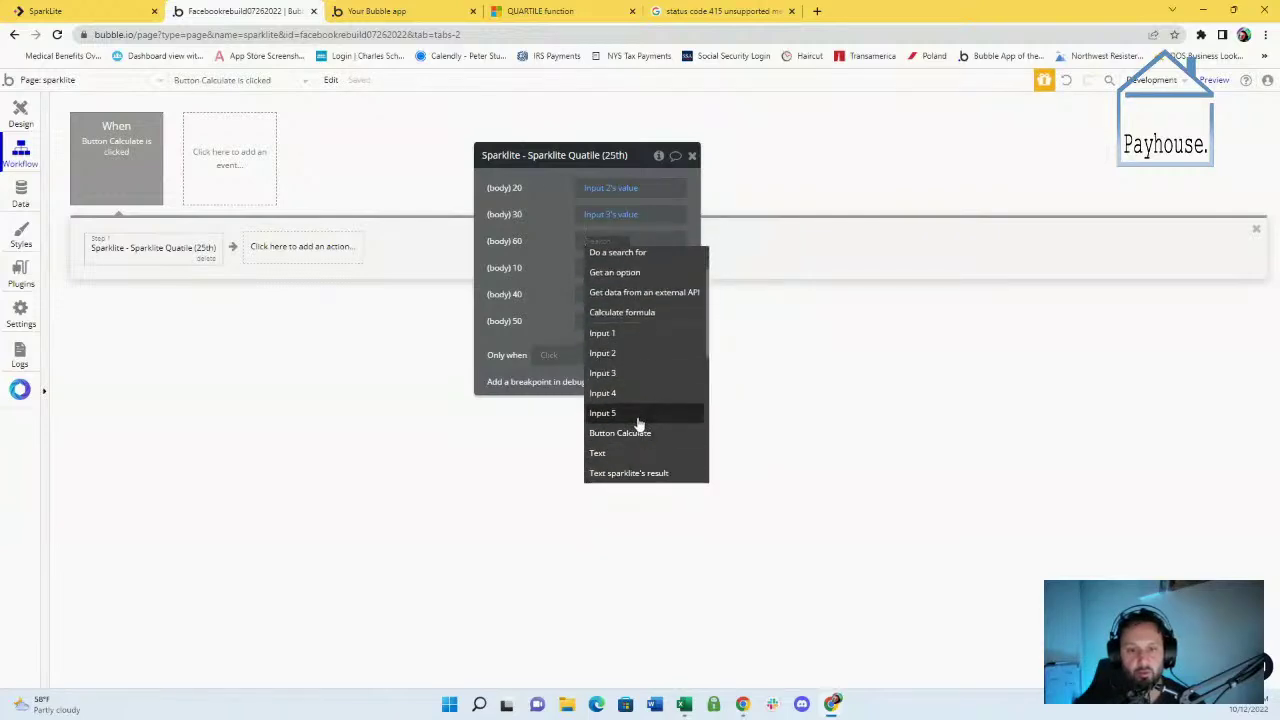
# Rename an input to 'Input 6' and move the second input down to the bottom slot
pyautogui.click(30, 118)
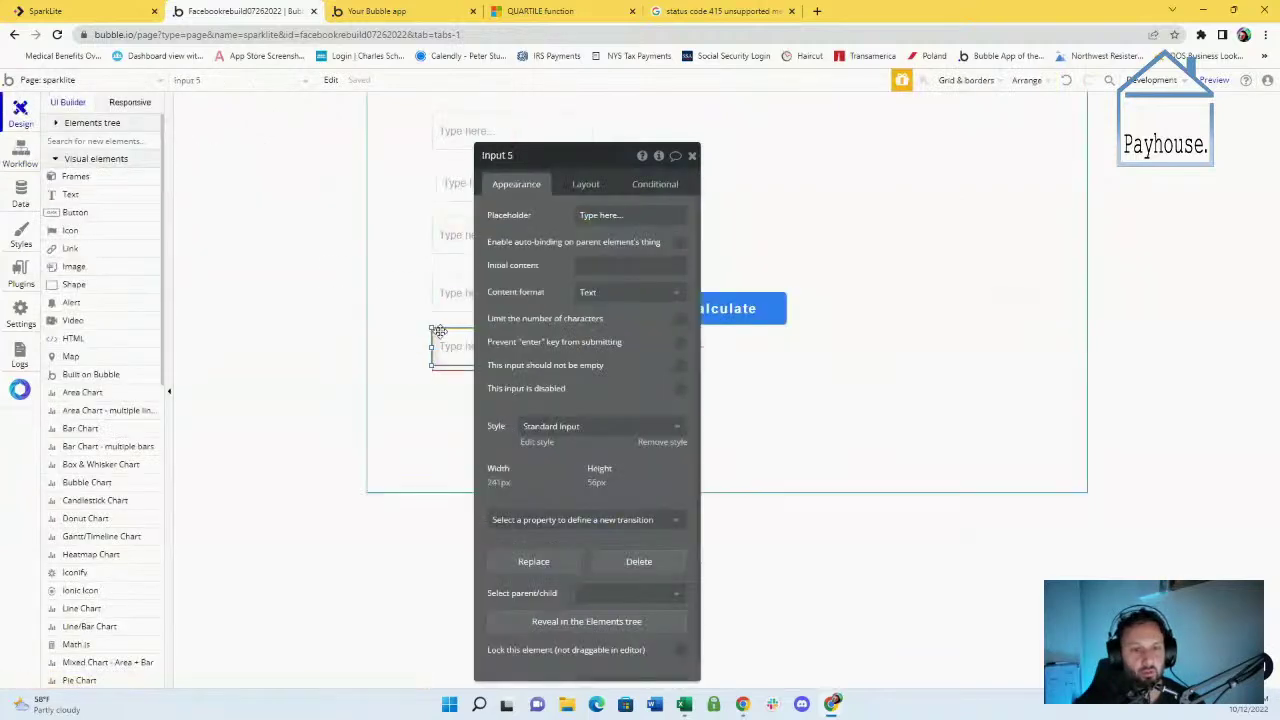
pyautogui.doubleClick(530, 157)
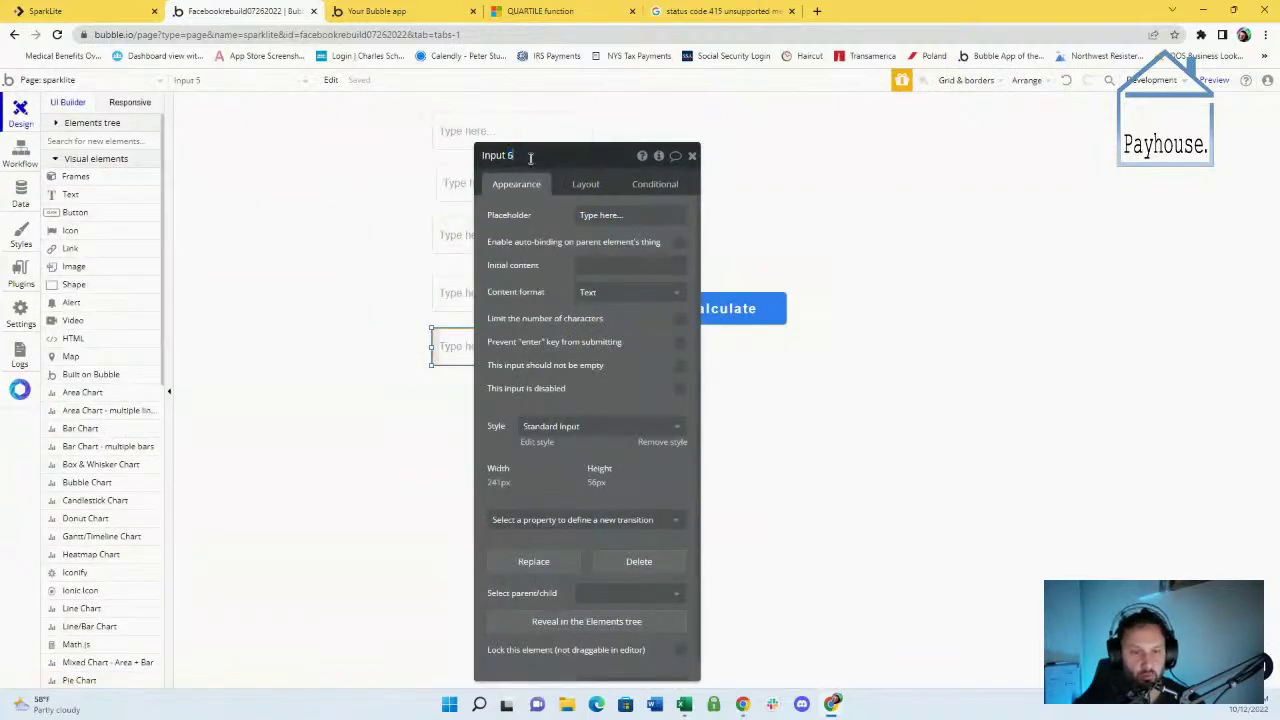
pyautogui.write('6')
pyautogui.press('Return')
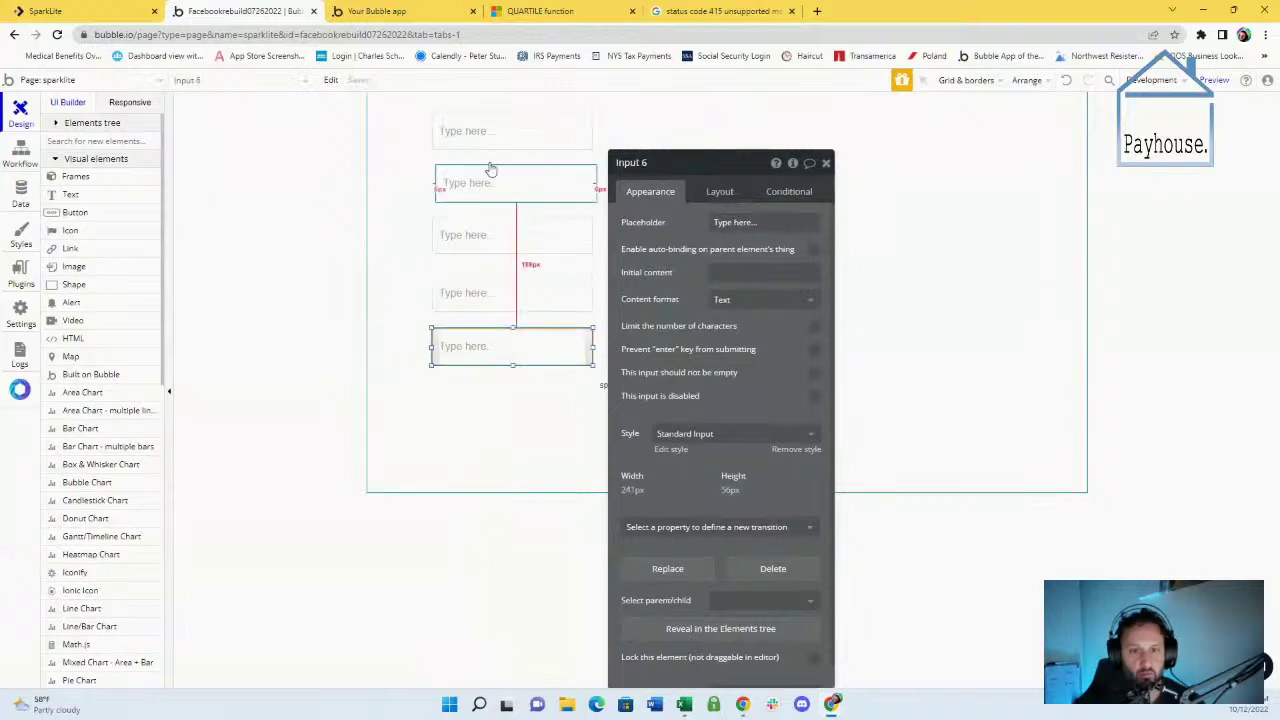
pyautogui.click(485, 193)
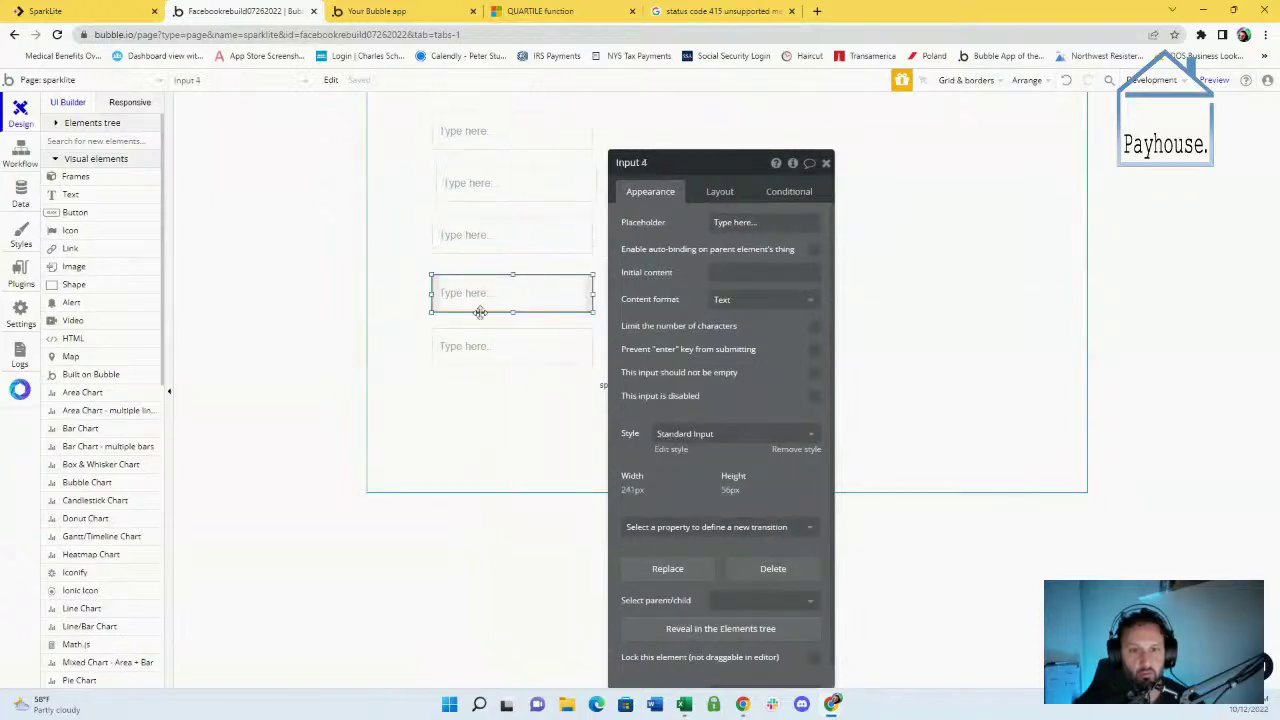
pyautogui.moveTo(485, 193); pyautogui.dragTo(481, 349)
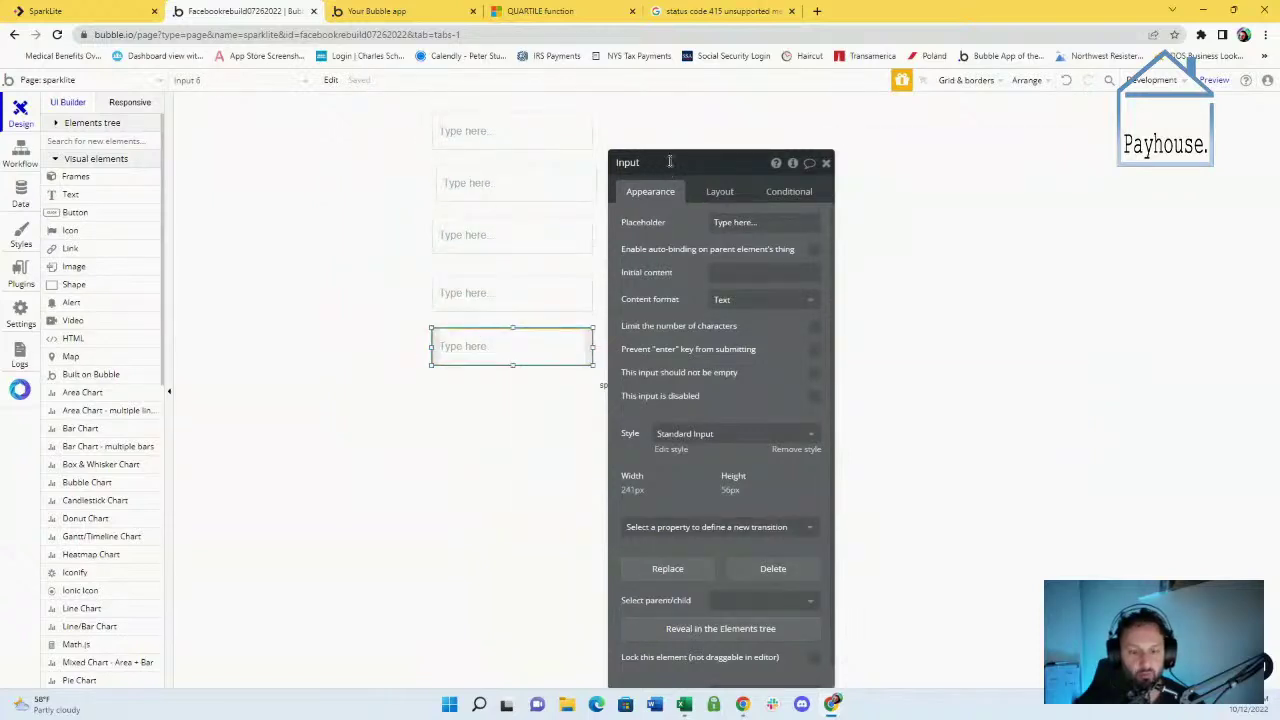
# Move the last input lower on the page and name it 'Input 6'
pyautogui.click(28, 166)
pyautogui.moveTo(618, 286); pyautogui.dragTo(290, 277)
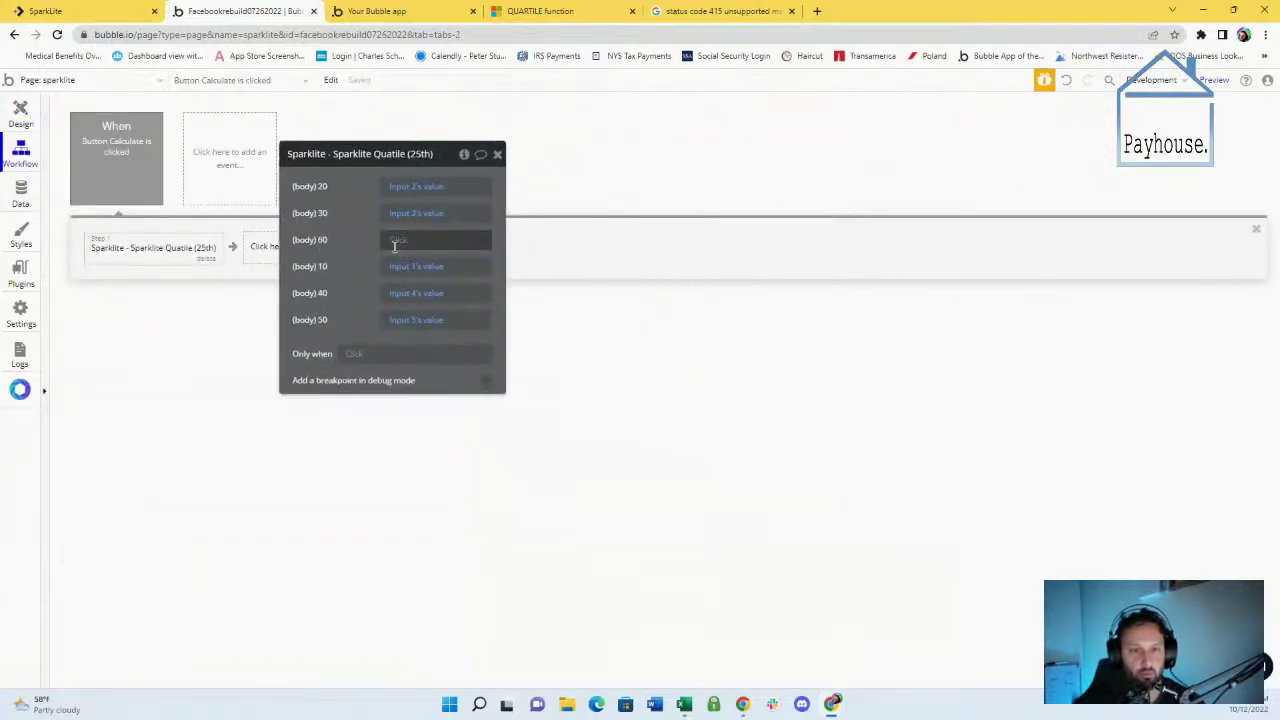
pyautogui.click(393, 244)
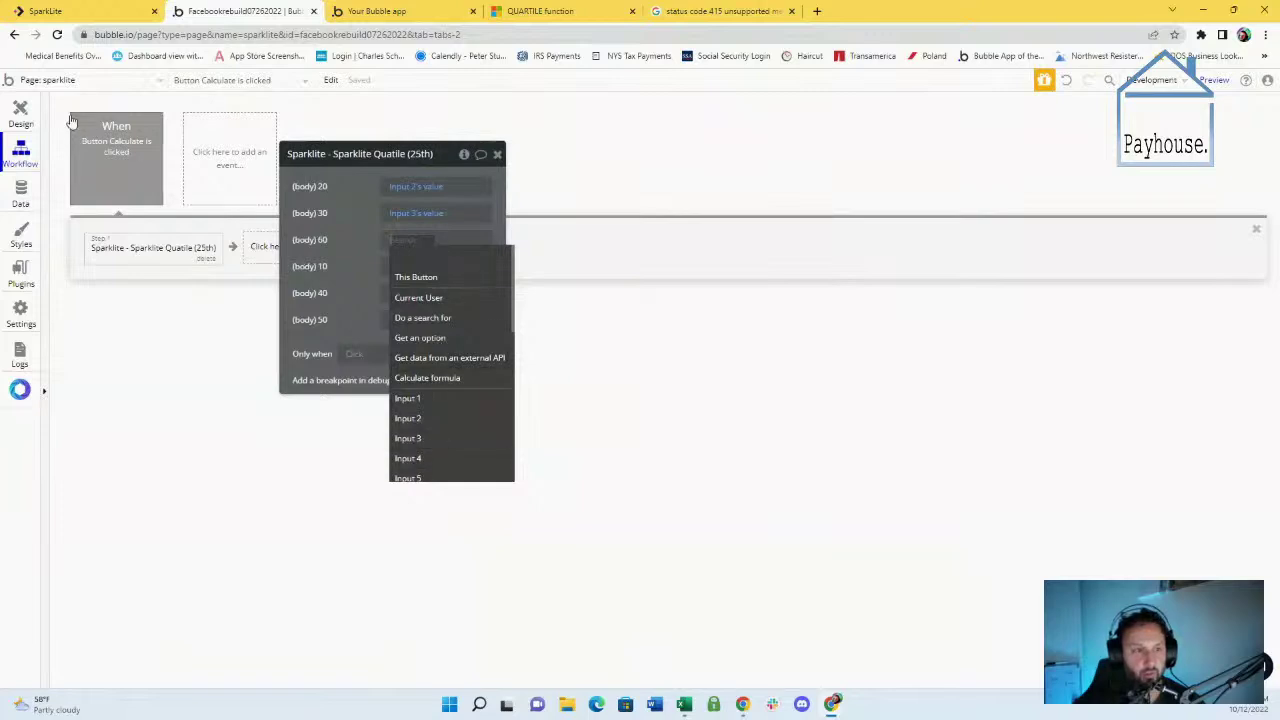
pyautogui.click(37, 110)
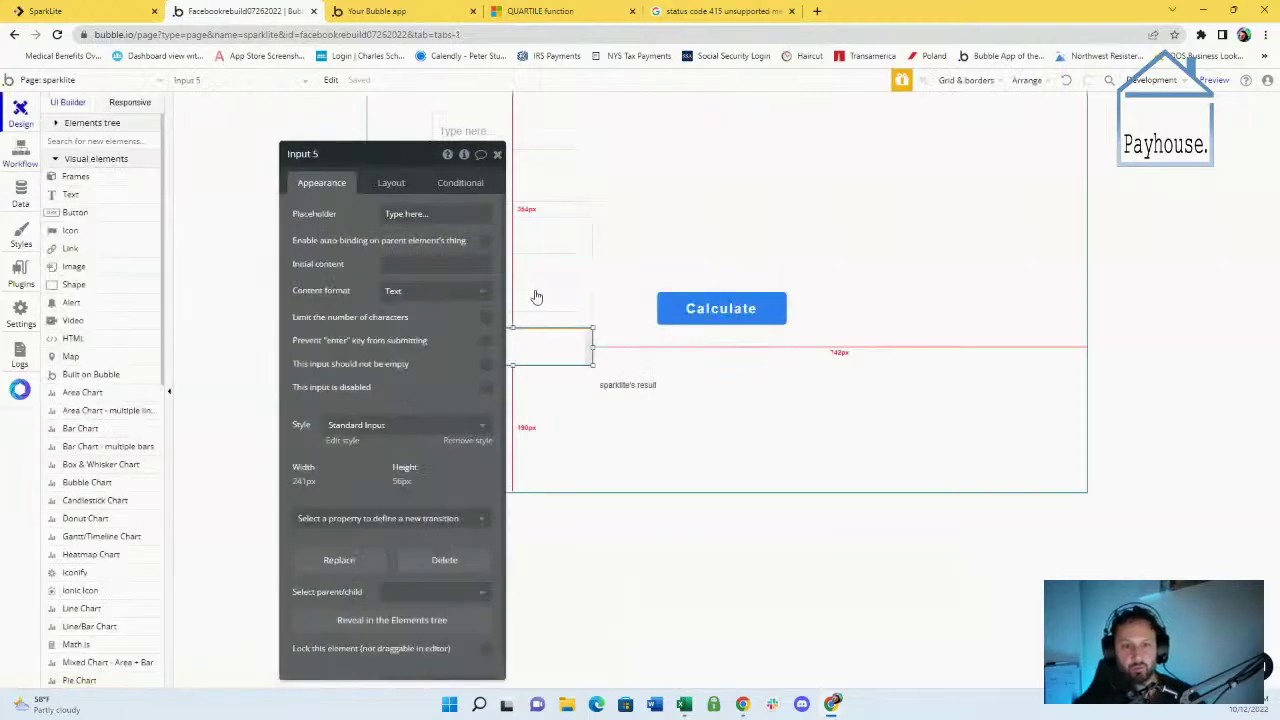
pyautogui.click(557, 341)
pyautogui.moveTo(557, 341); pyautogui.dragTo(552, 397)
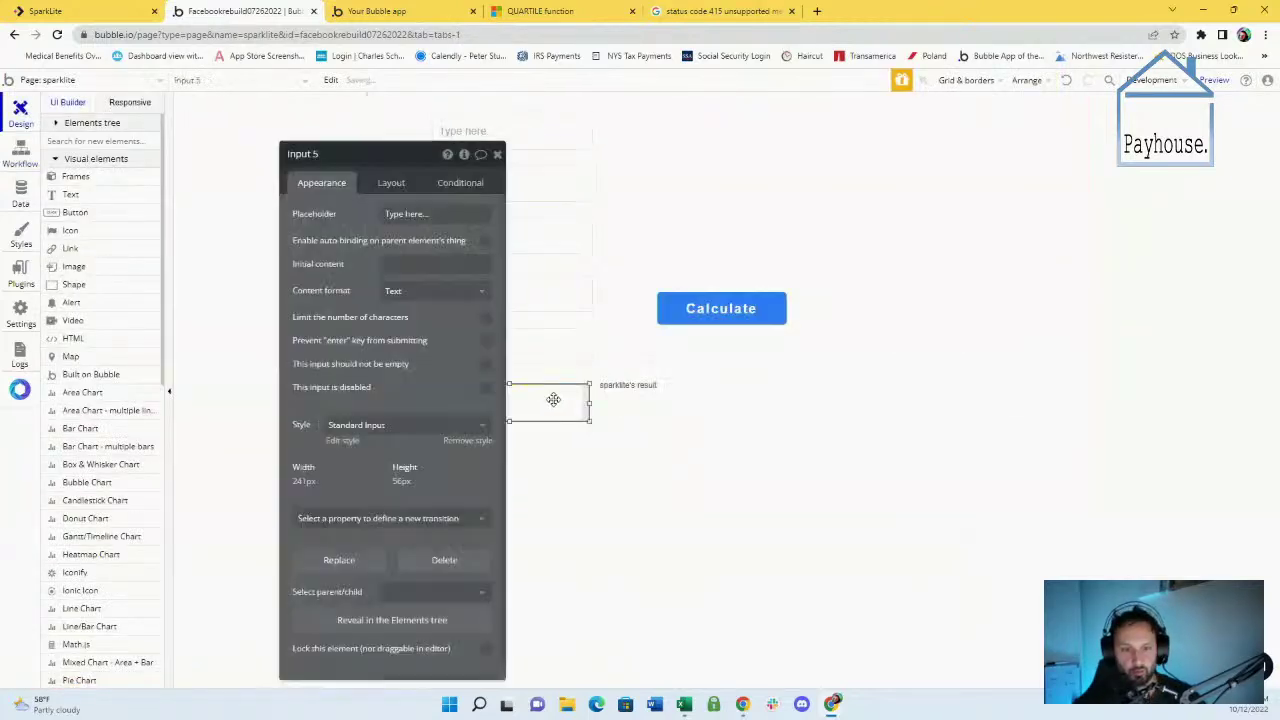
pyautogui.doubleClick(327, 154)
pyautogui.write('6')
pyautogui.press('Return')
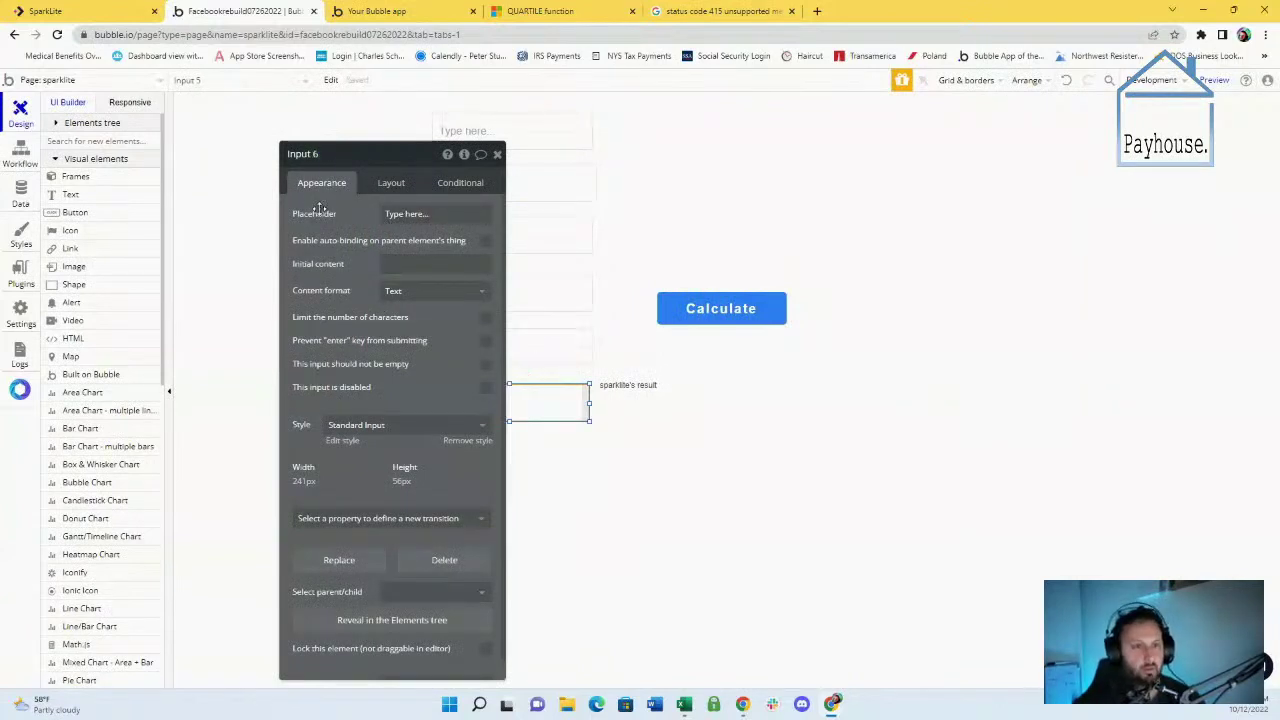
# Set the Sparklite step's body 60 parameter to Input 6's value
pyautogui.click(36, 160)
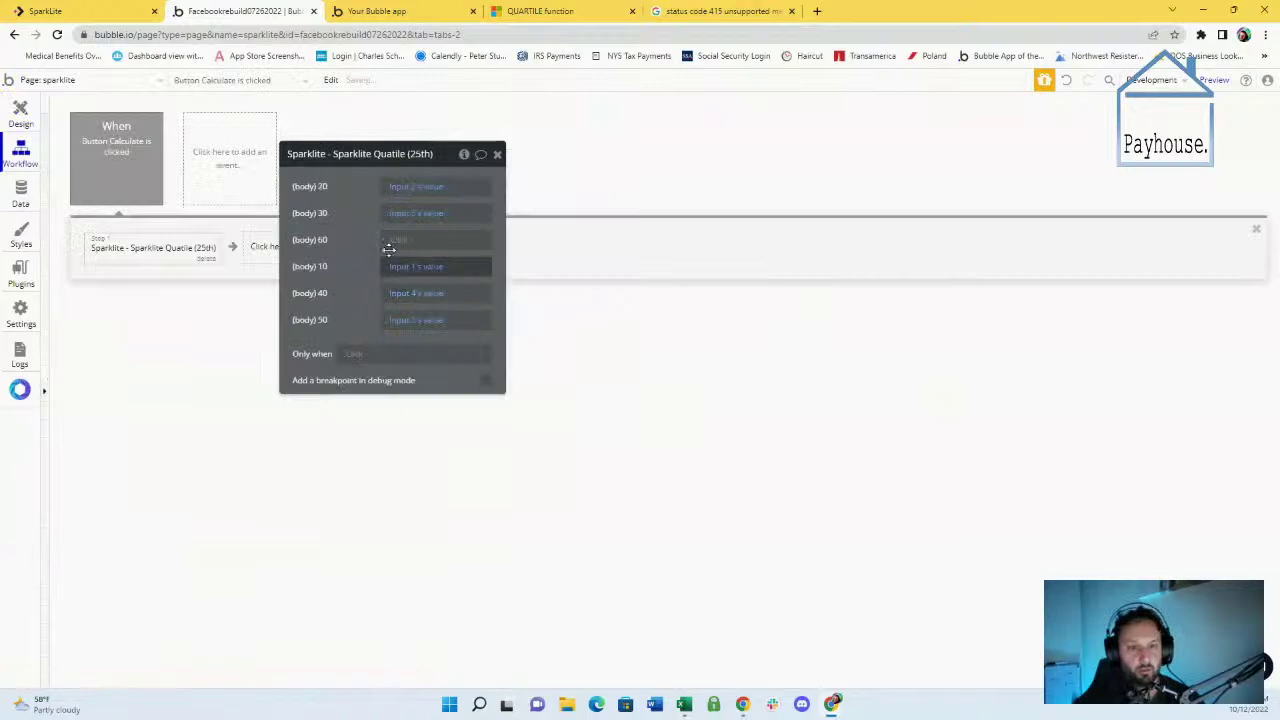
pyautogui.click(395, 239)
pyautogui.scroll(-2, 437, 451)
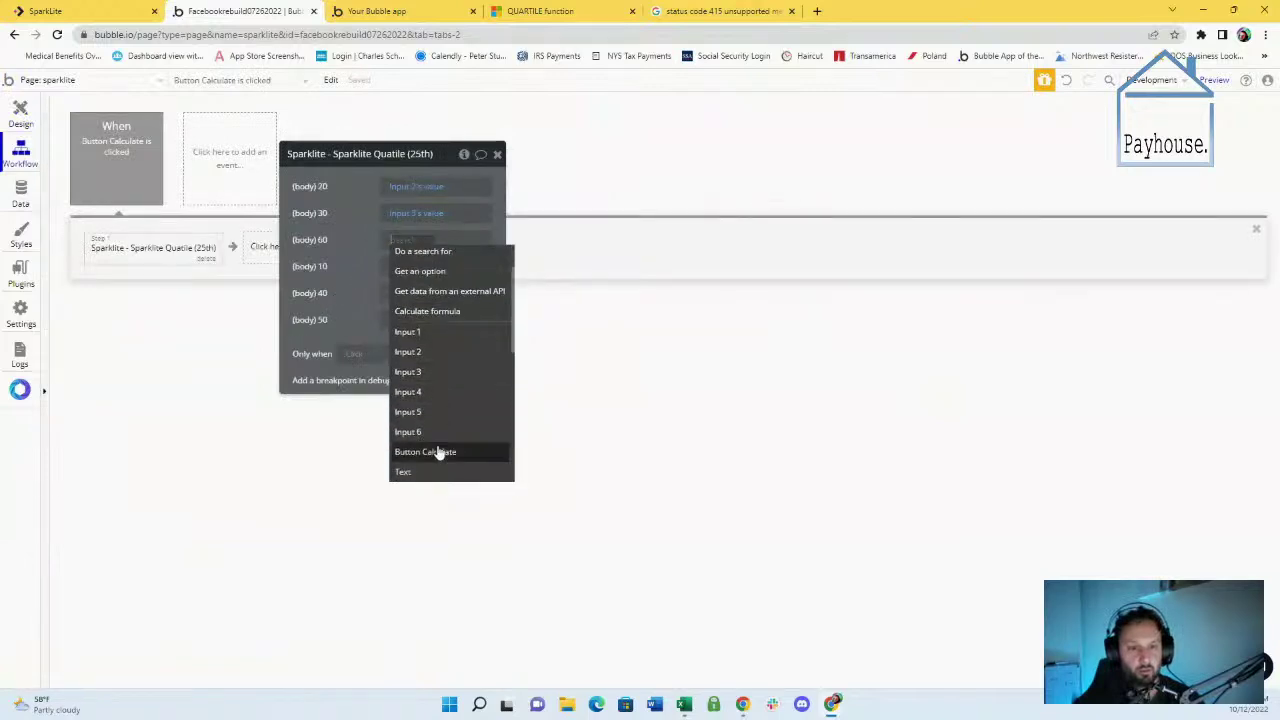
pyautogui.click(437, 451)
pyautogui.click(470, 256)
pyautogui.moveTo(315, 238); pyautogui.dragTo(479, 236)
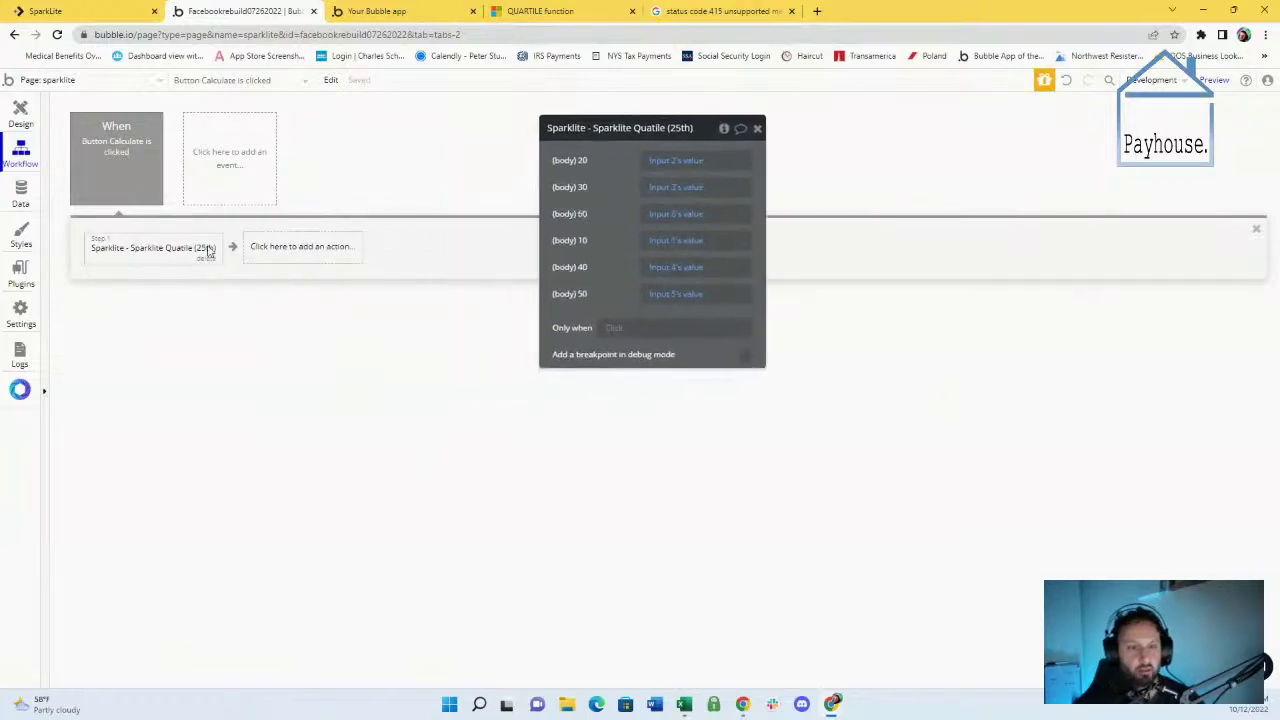
# Add a Set state step targeting the sparklite page's result custom state
pyautogui.click(265, 250)
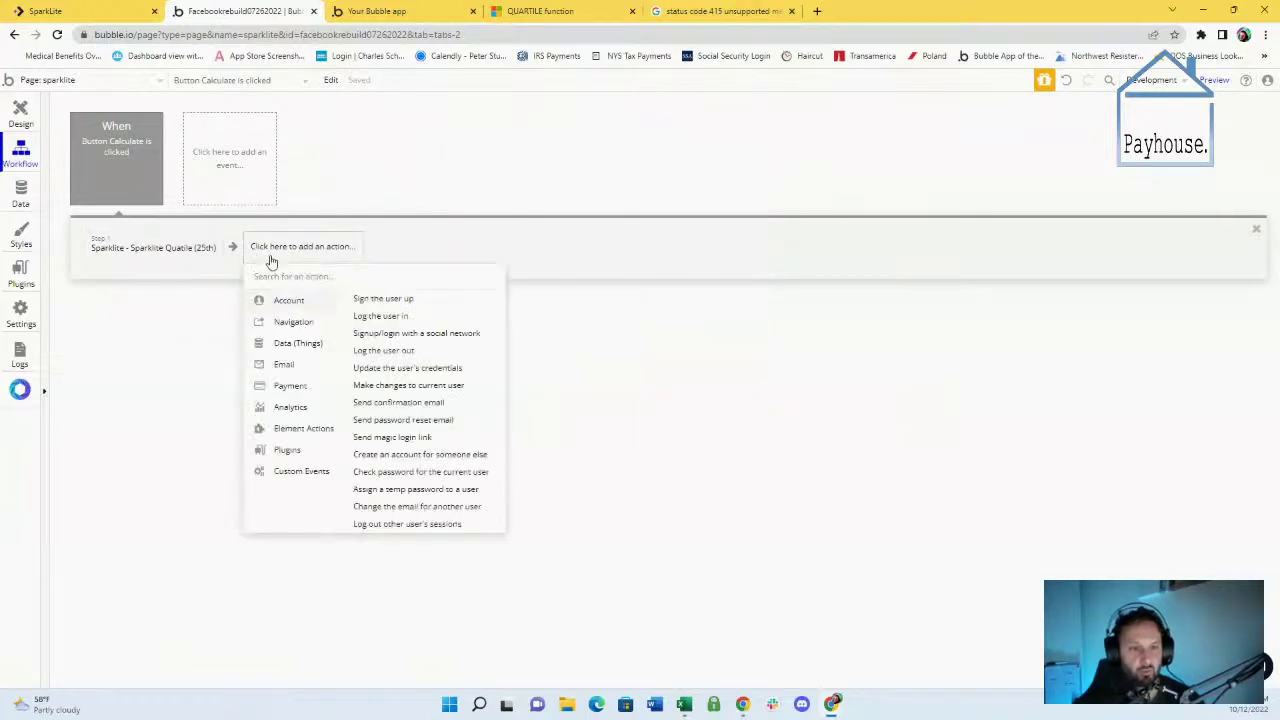
pyautogui.moveTo(318, 433)
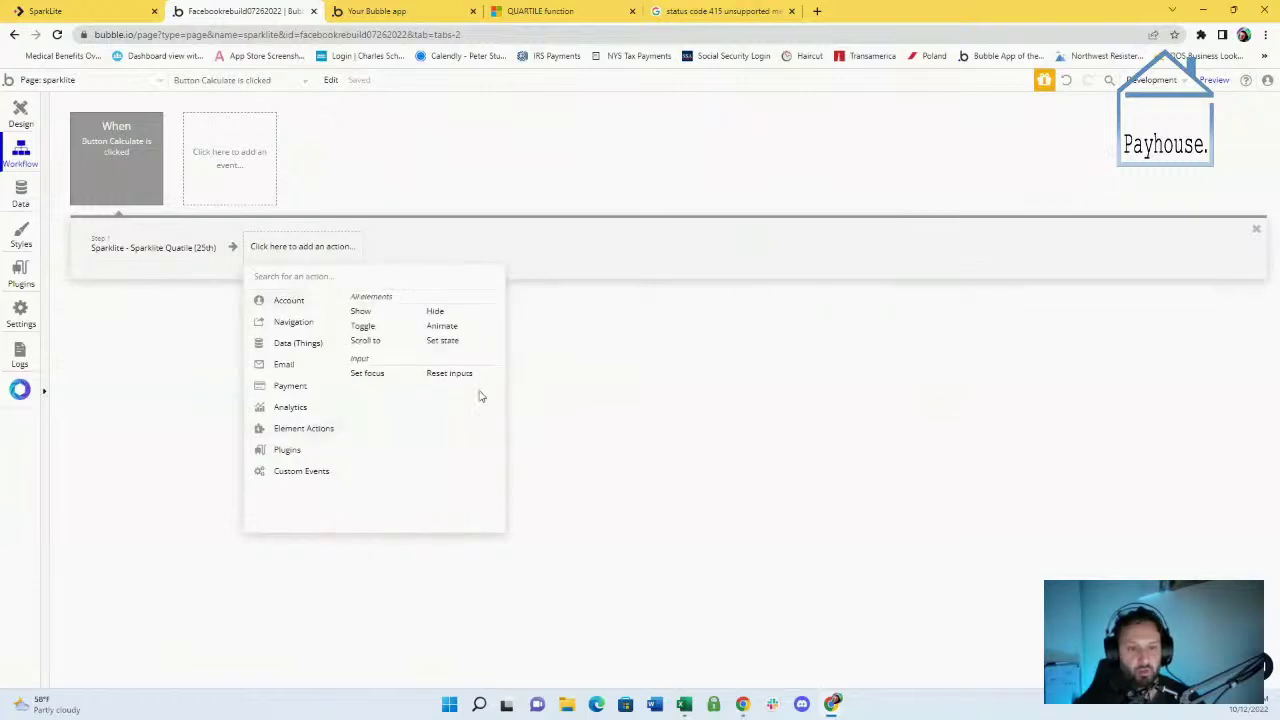
pyautogui.click(432, 342)
pyautogui.click(672, 160)
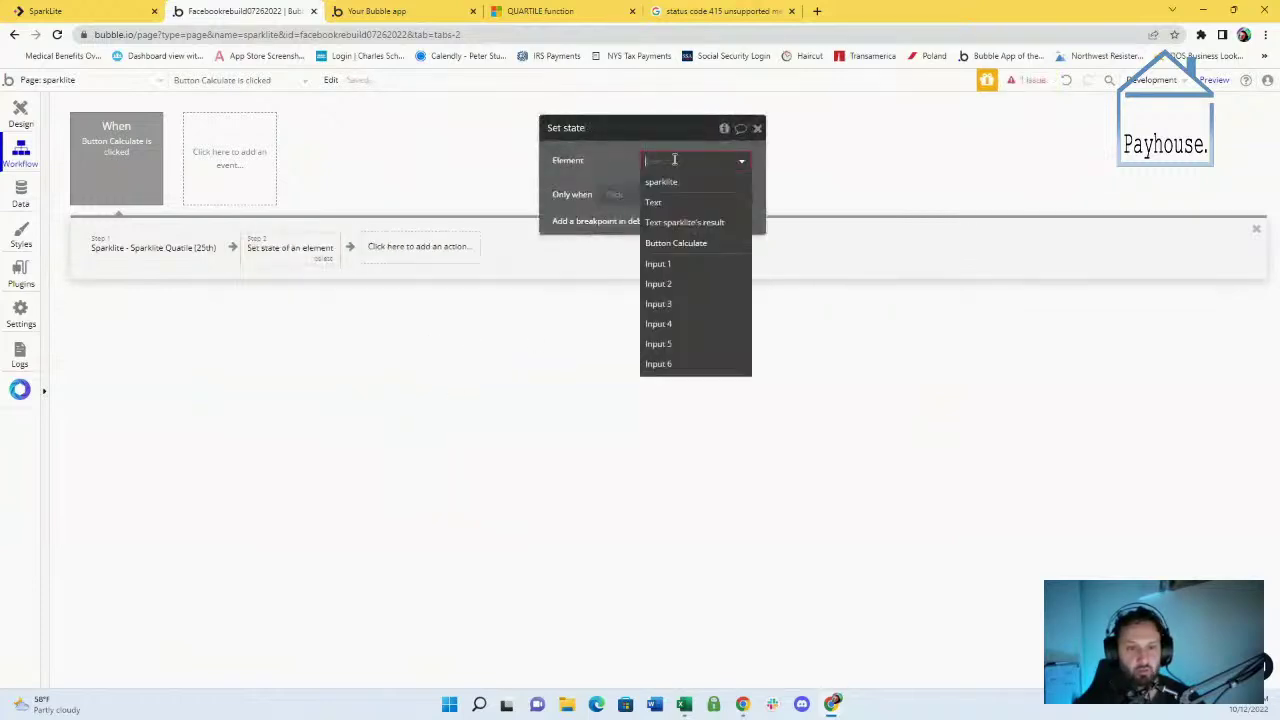
pyautogui.click(674, 182)
pyautogui.click(676, 188)
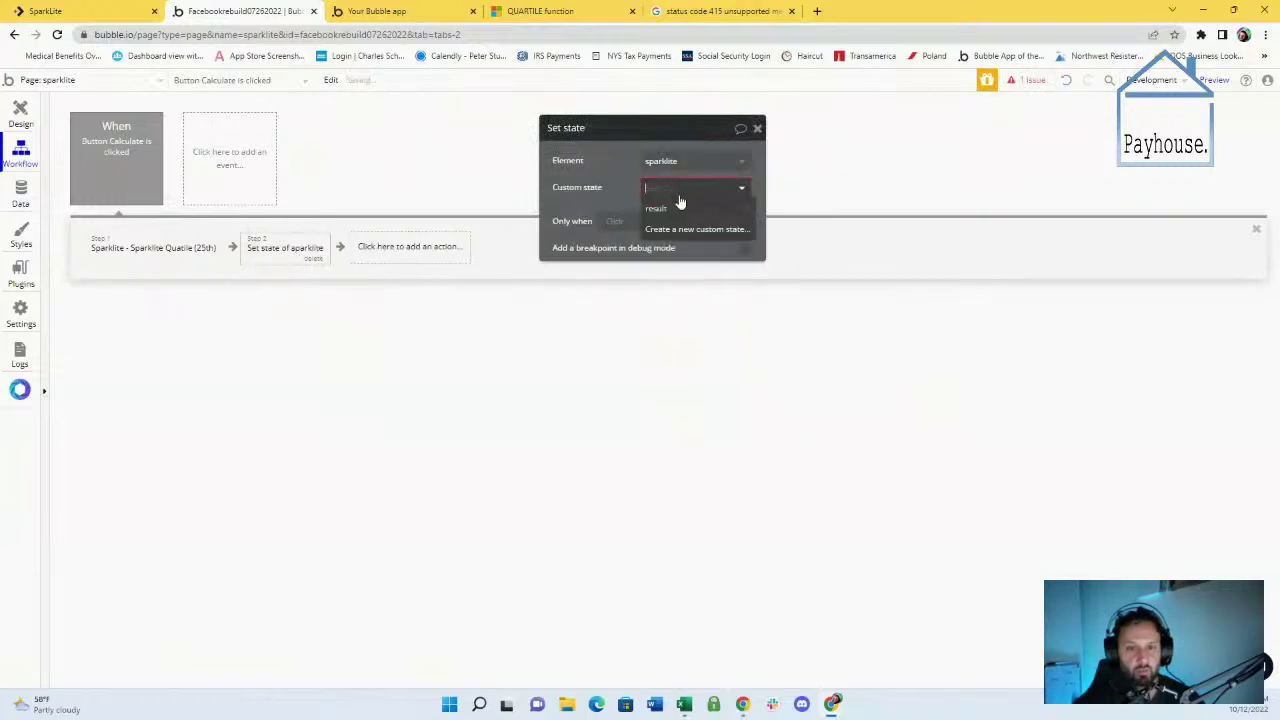
pyautogui.click(678, 207)
# Set the state's value to Result of step 1's Sparklite response_data output
pyautogui.moveTo(601, 191); pyautogui.dragTo(465, 235)
pyautogui.click(514, 258)
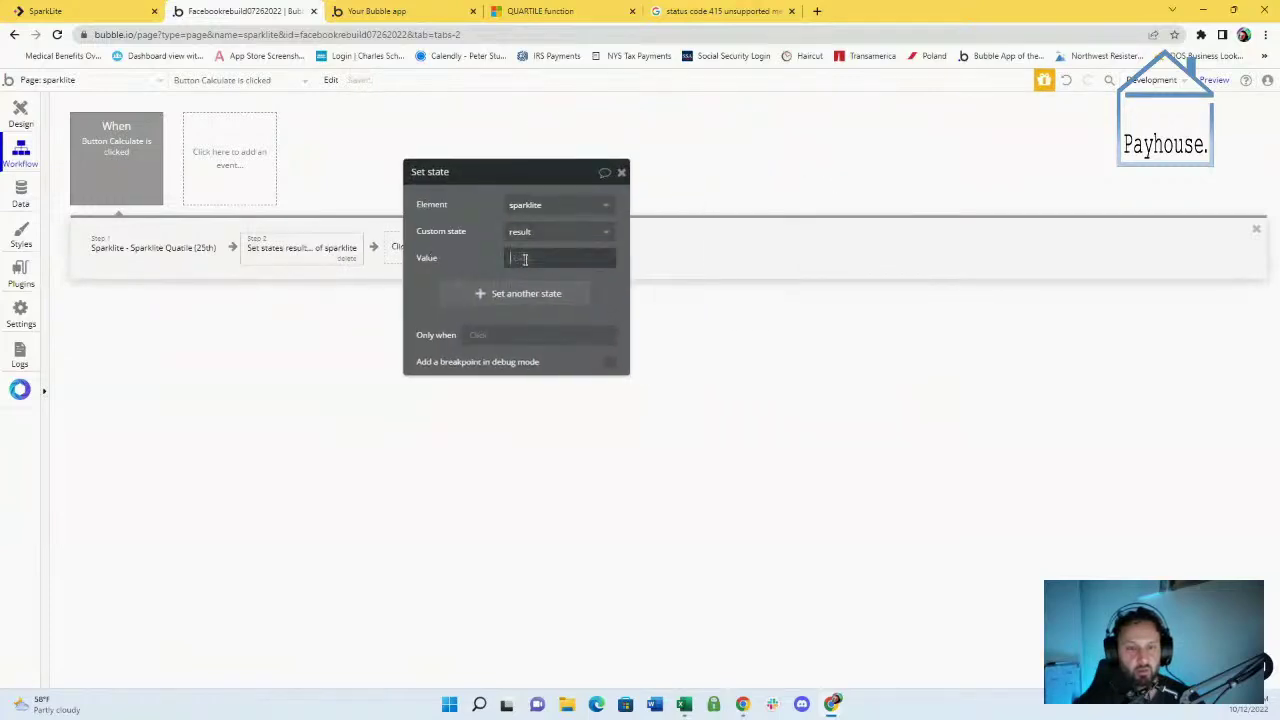
pyautogui.click(588, 314)
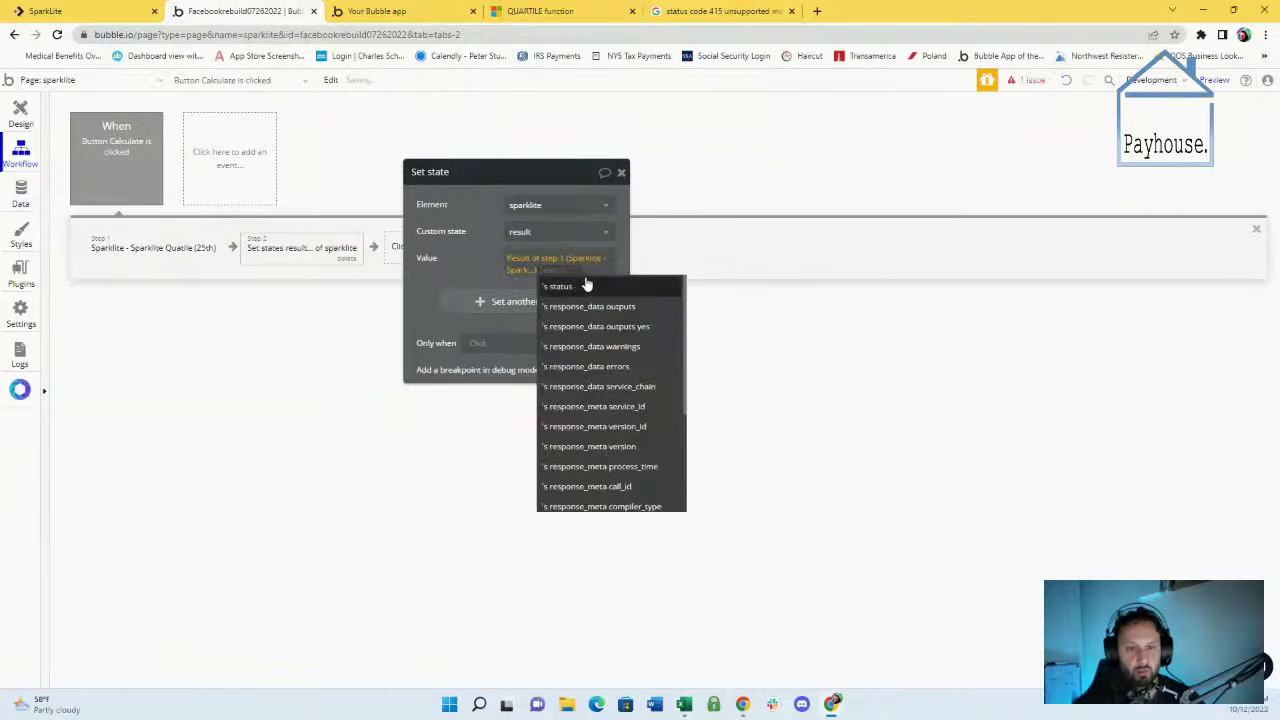
pyautogui.click(649, 307)
pyautogui.click(450, 264)
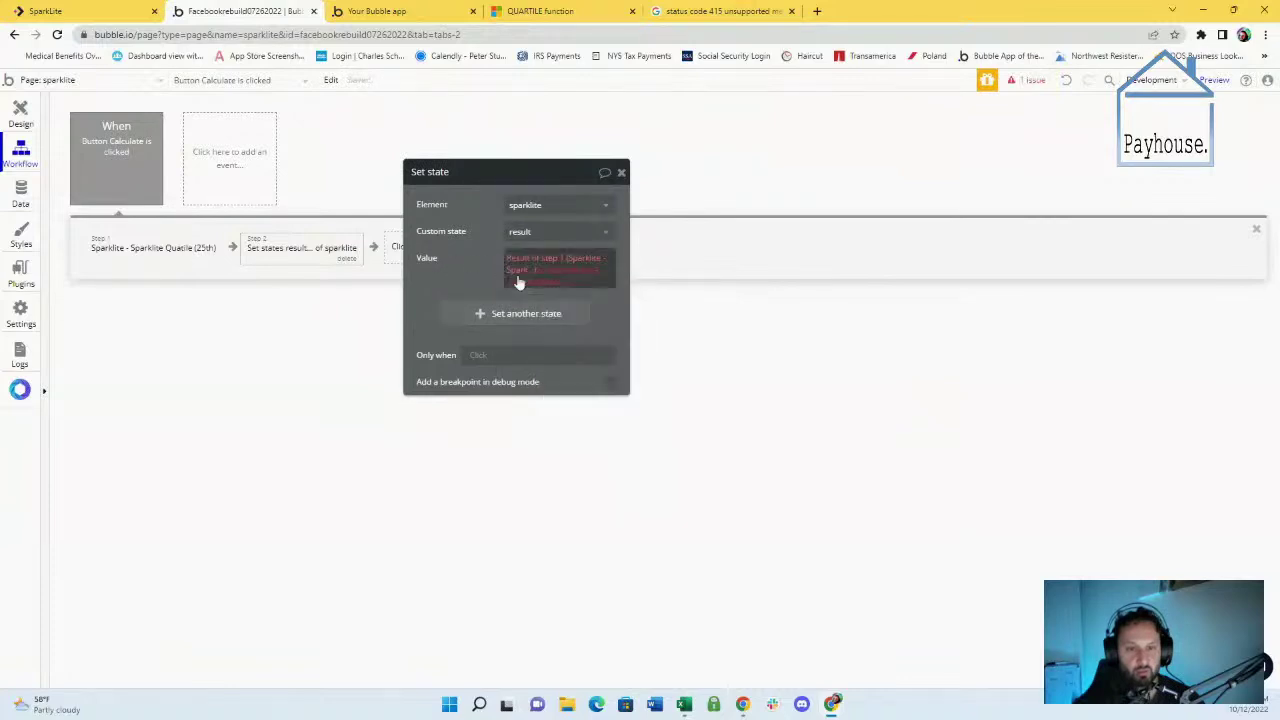
pyautogui.click(559, 272)
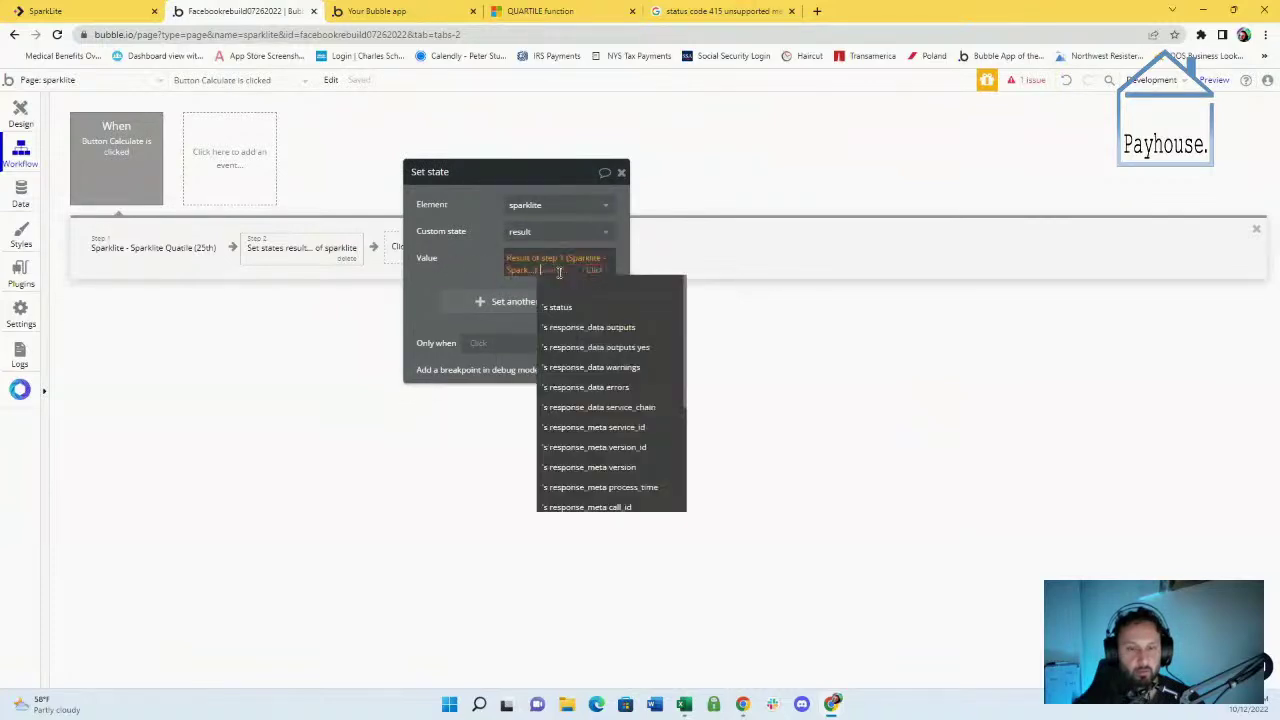
pyautogui.scroll(-1, 612, 400)
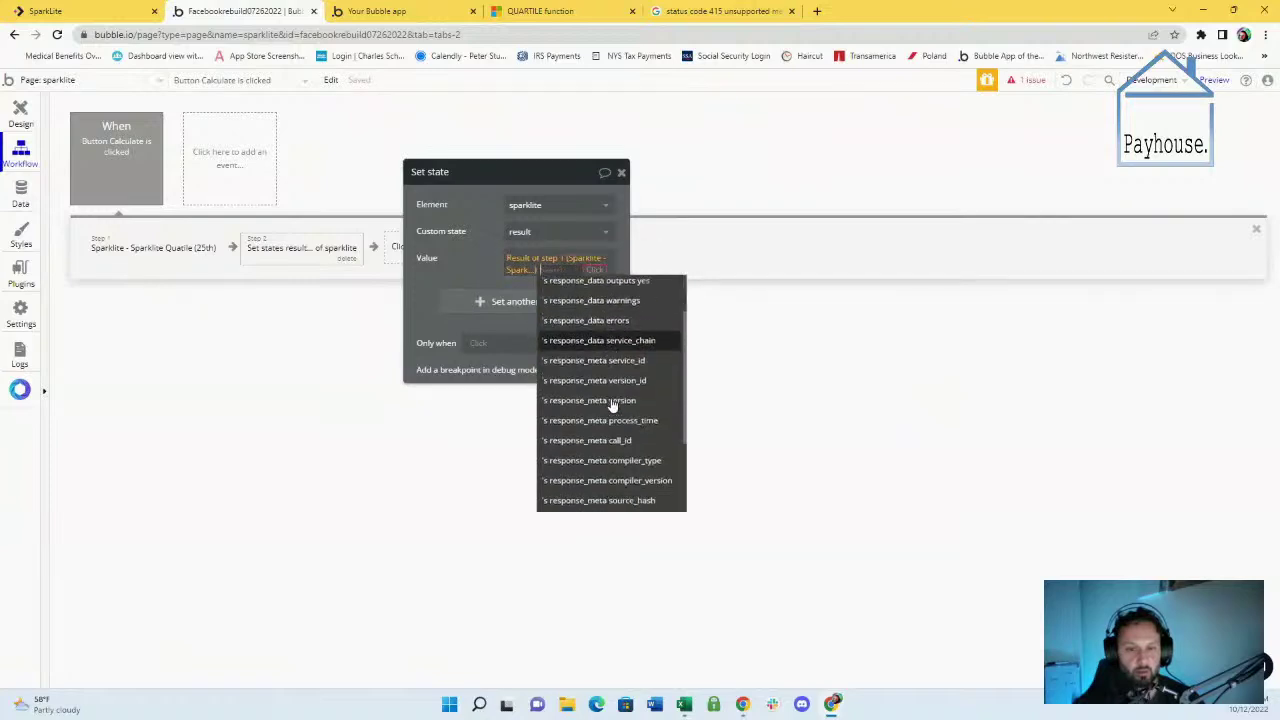
pyautogui.scroll(-1, 612, 404)
pyautogui.scroll(-1, 612, 404)
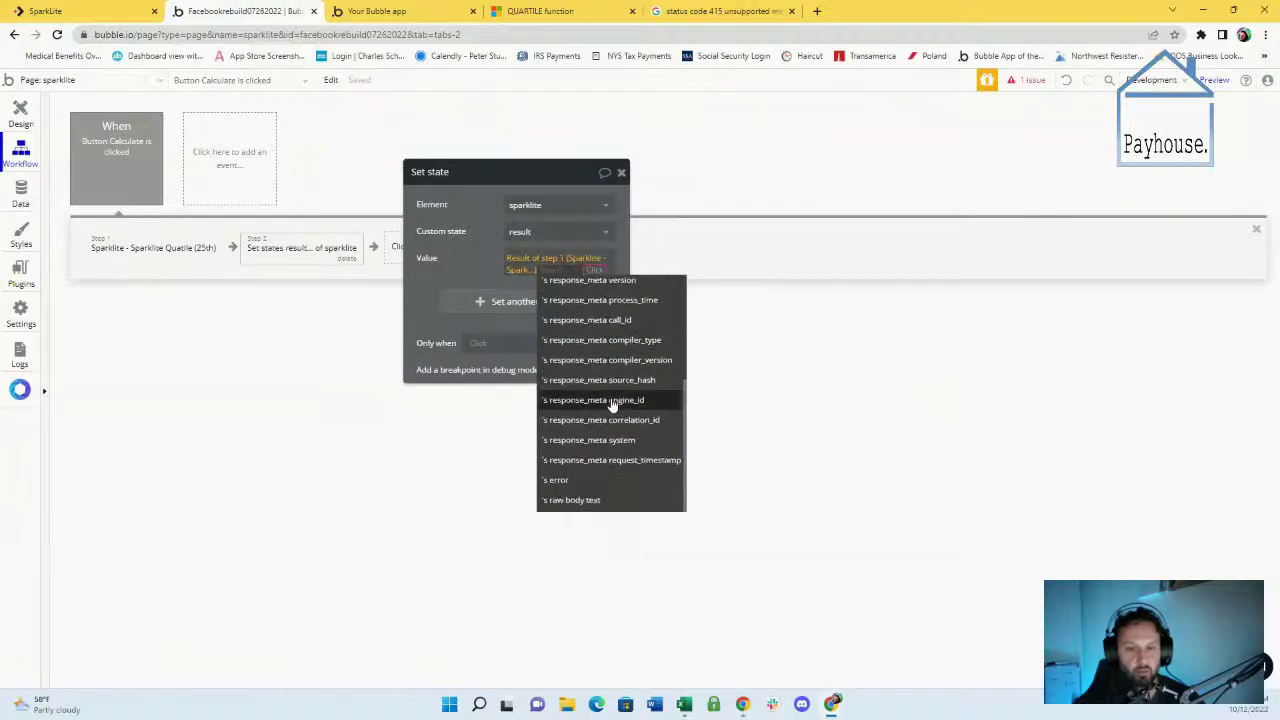
# Reinitialize the Sparklite Quatile (25th) call, view its raw response, and save the returned values
pyautogui.click(22, 272)
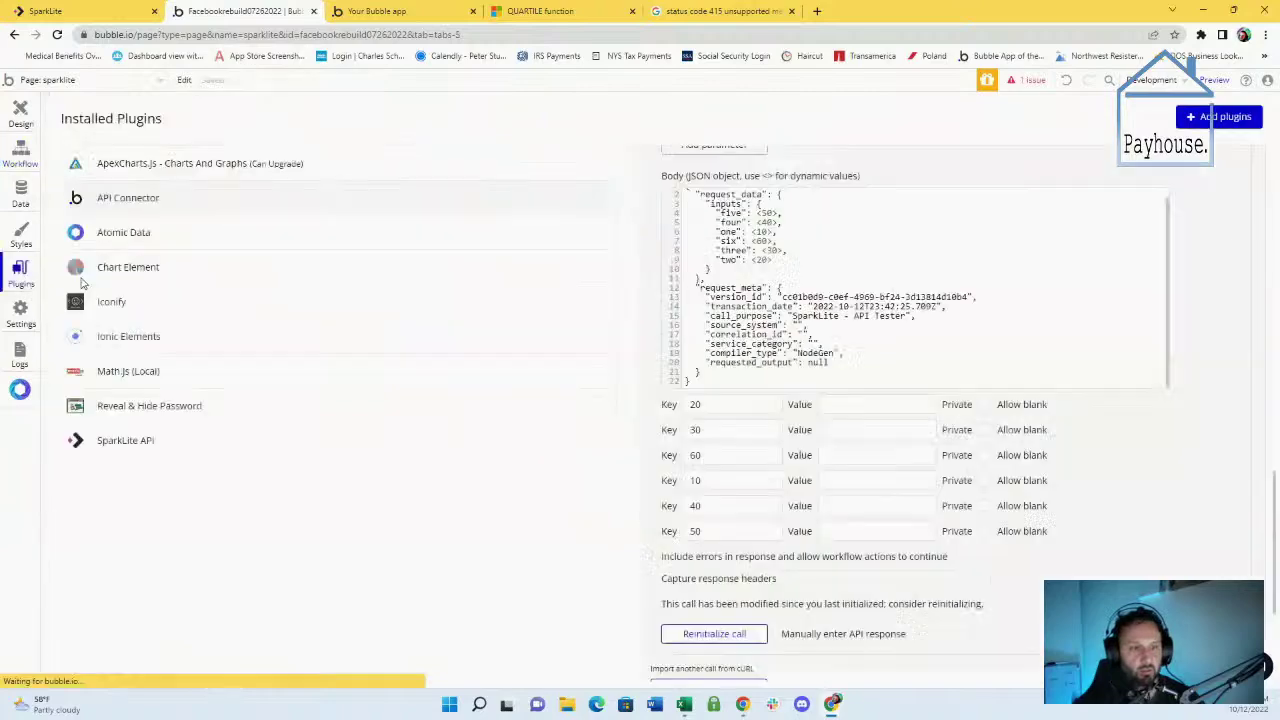
pyautogui.click(716, 633)
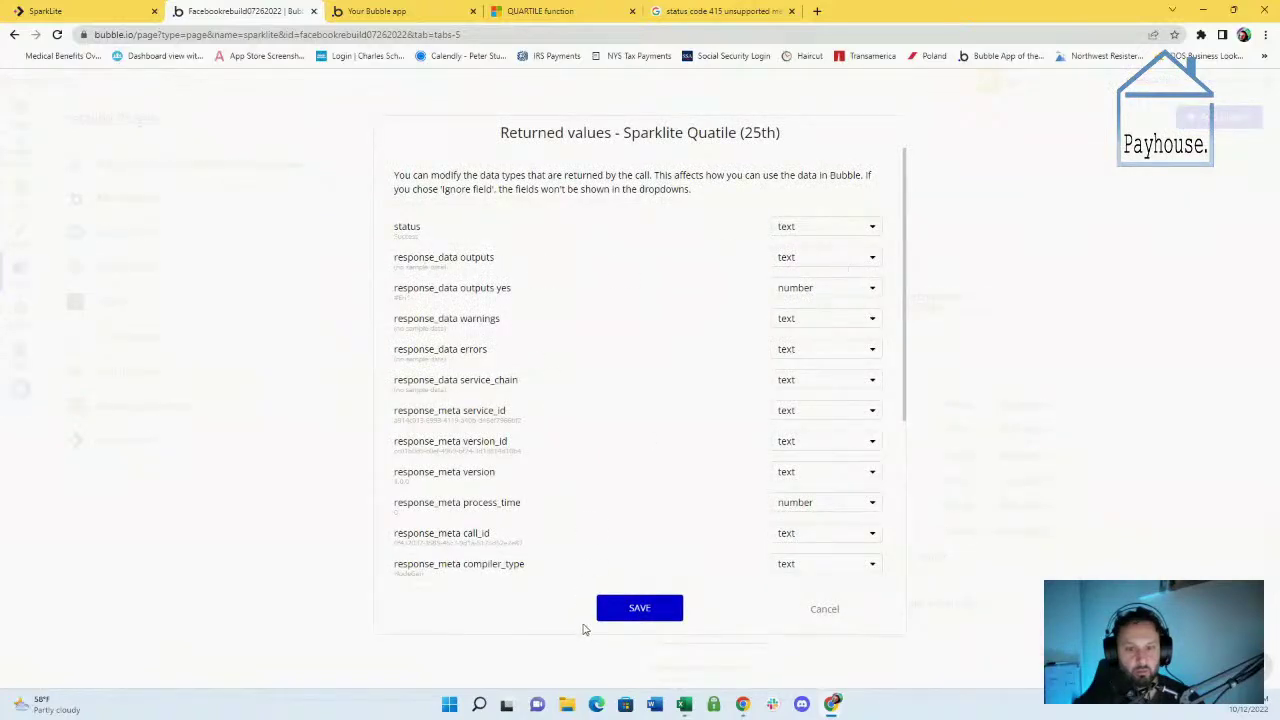
pyautogui.scroll(-3, 447, 503)
pyautogui.click(428, 564)
pyautogui.scroll(-3, 447, 548)
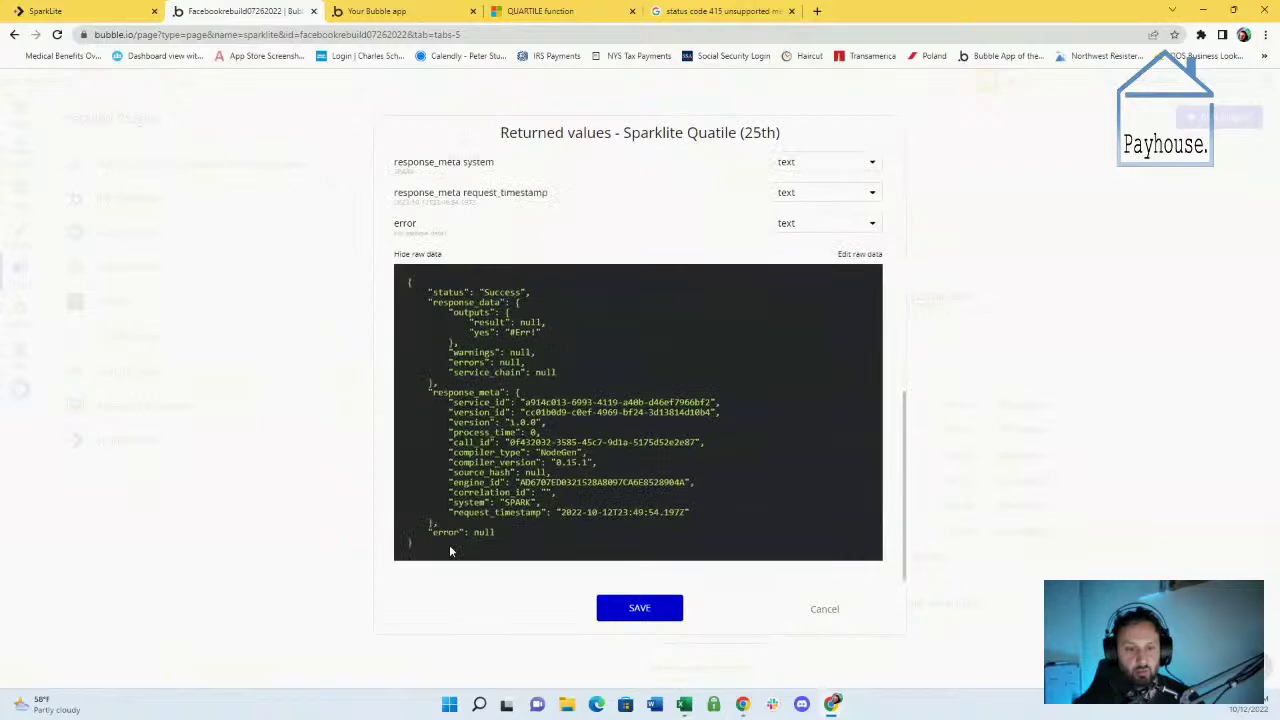
pyautogui.click(624, 610)
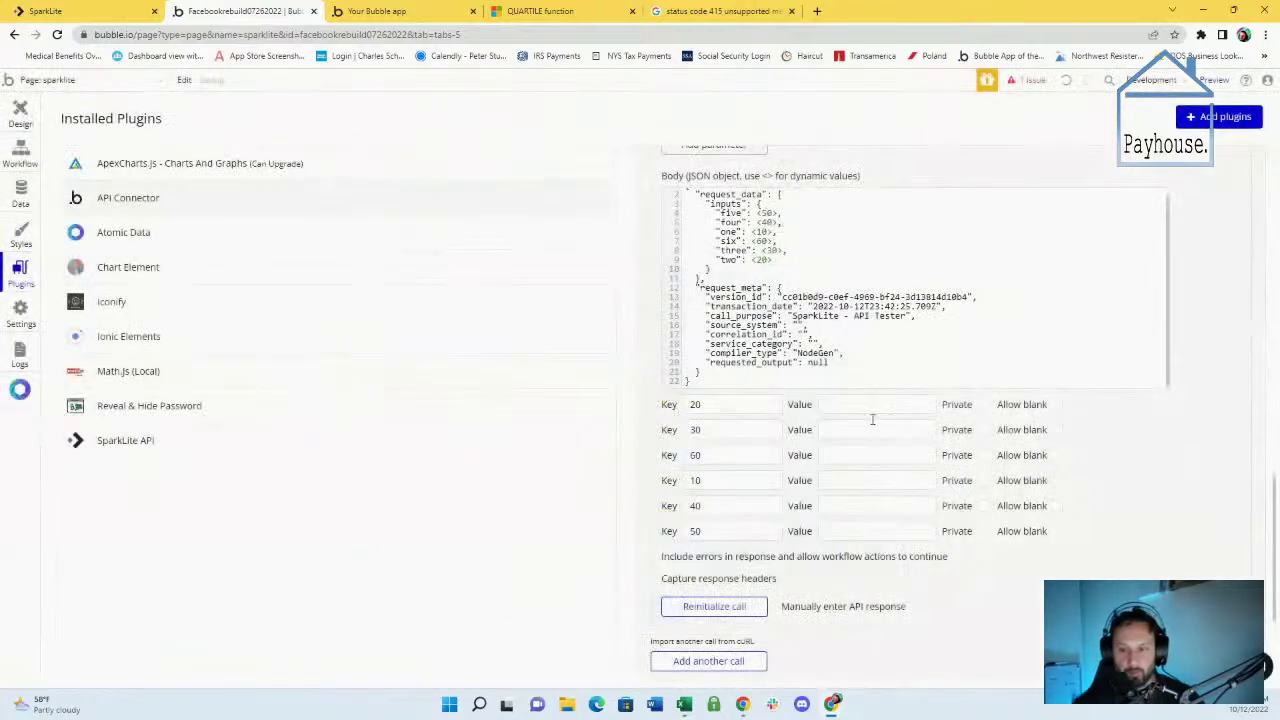
# Fill keys 20, 30, 60, 10, 40, 50 with test values 35 to 80 and reinitialize the call
pyautogui.click(864, 403)
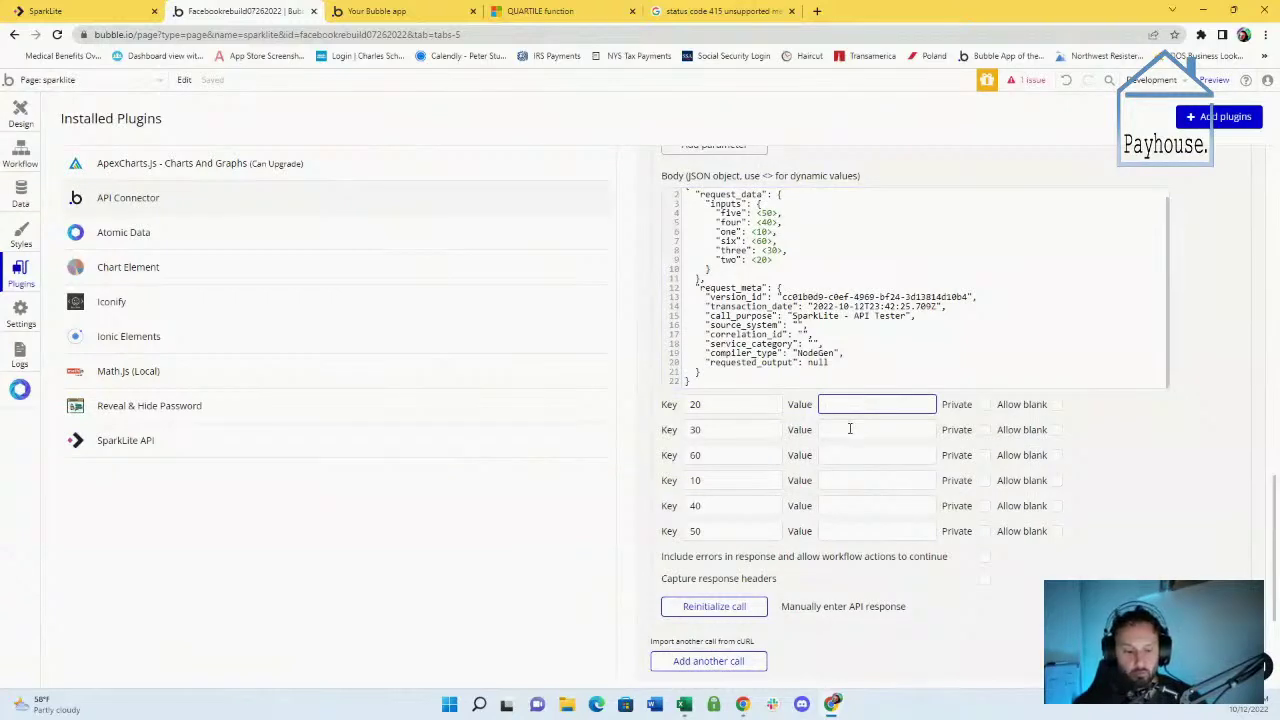
pyautogui.write('35')
pyautogui.click(839, 425)
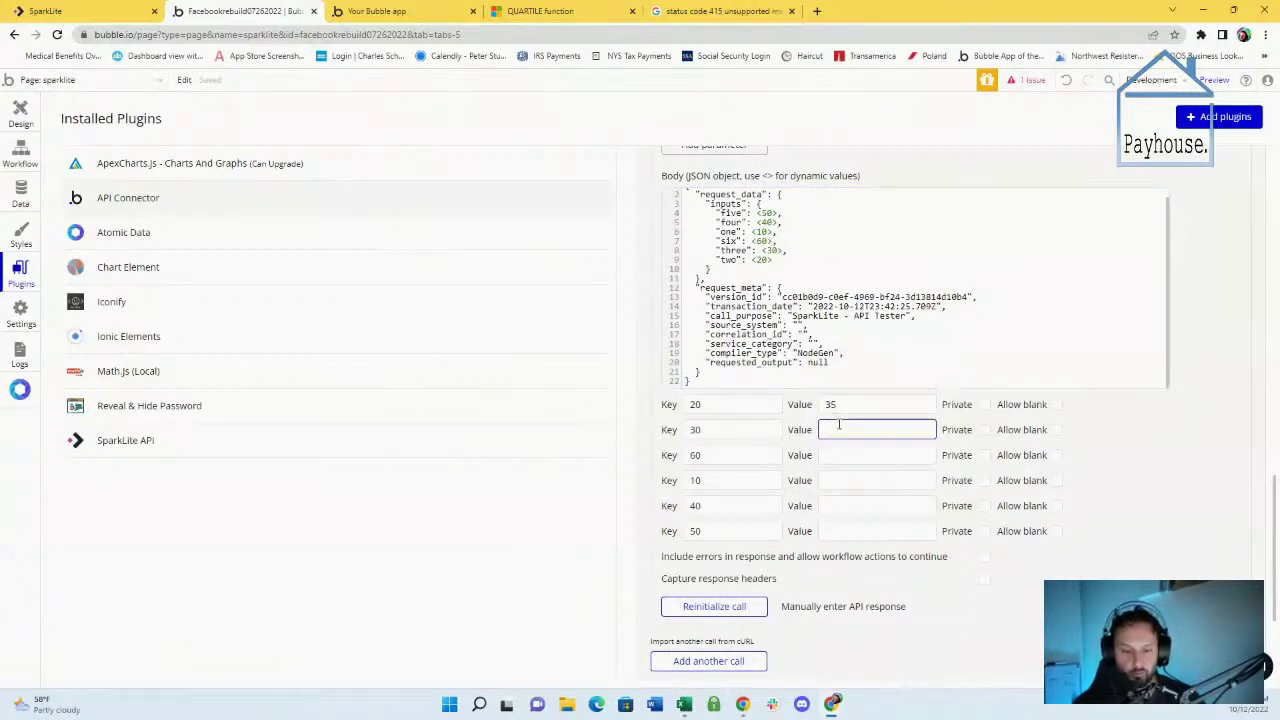
pyautogui.write('35')
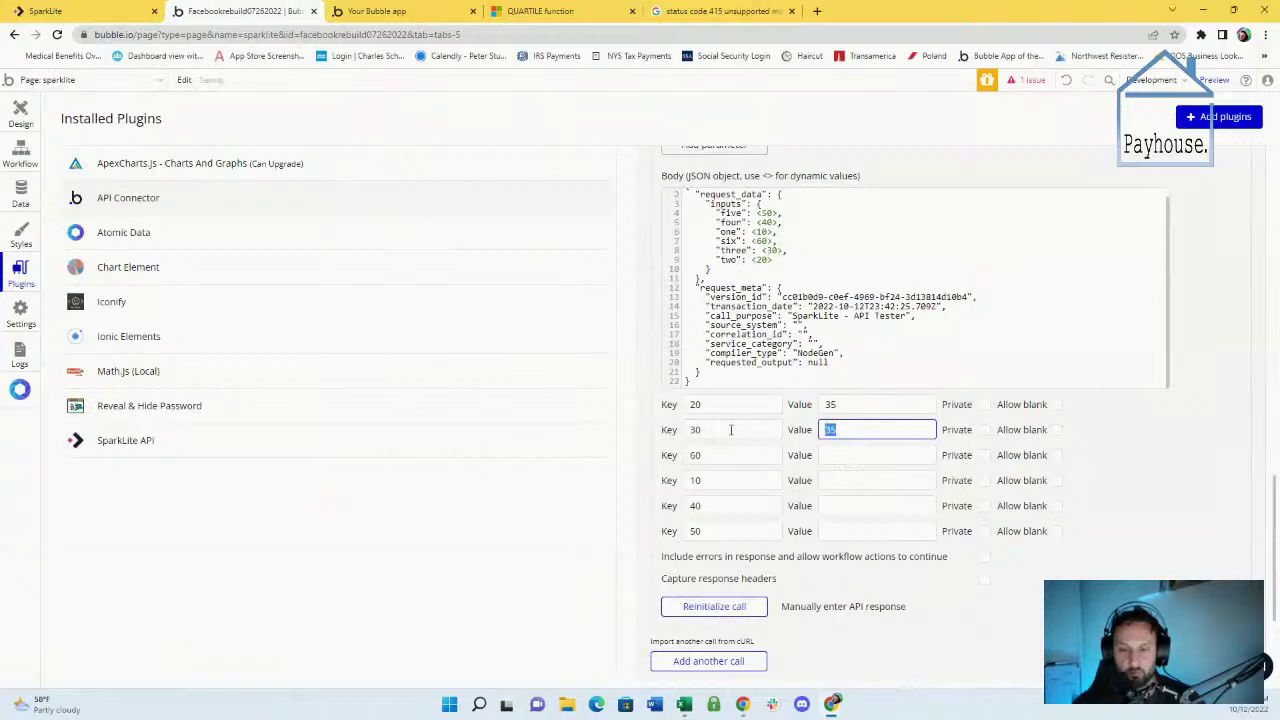
pyautogui.click(833, 457)
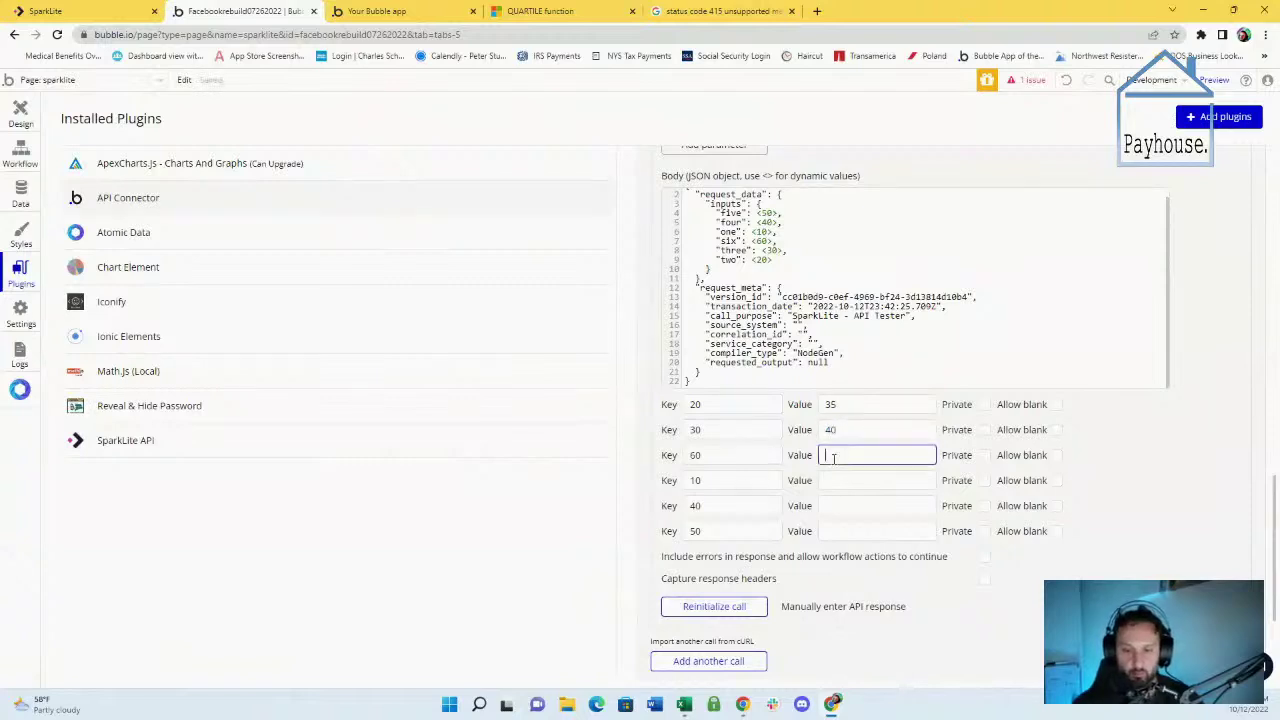
pyautogui.write('50')
pyautogui.click(837, 479)
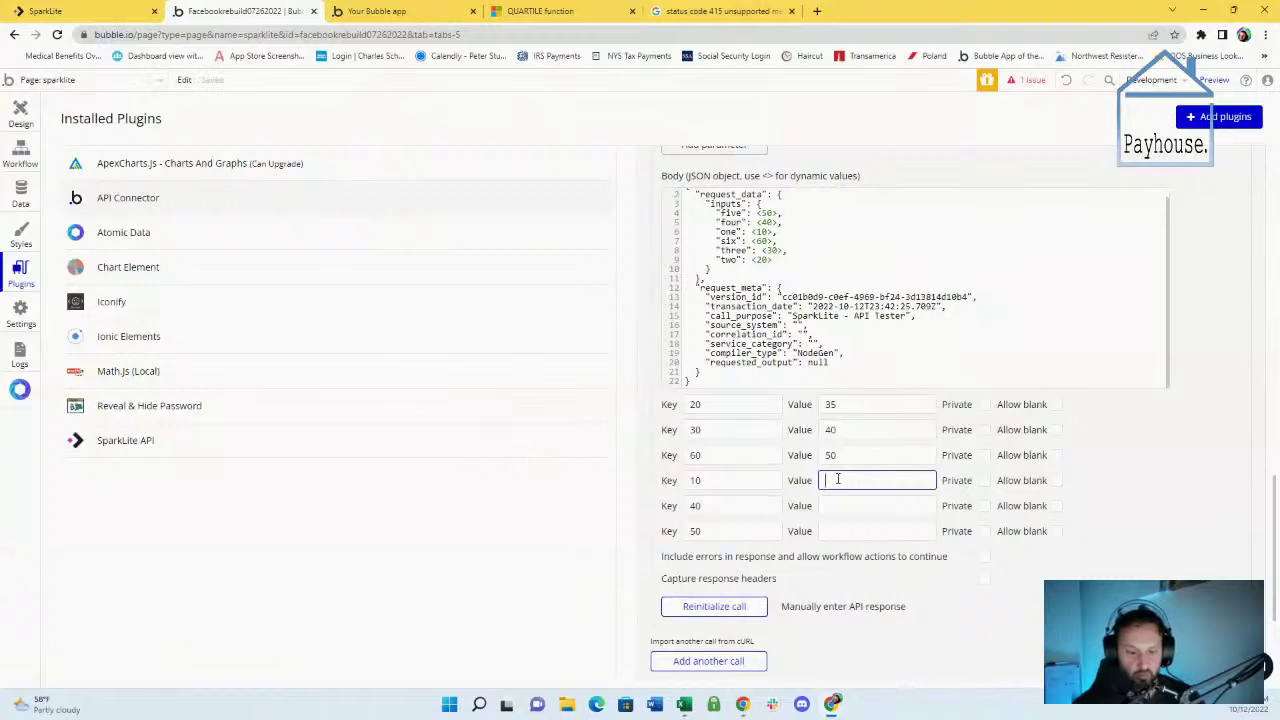
pyautogui.write('60')
pyautogui.click(840, 505)
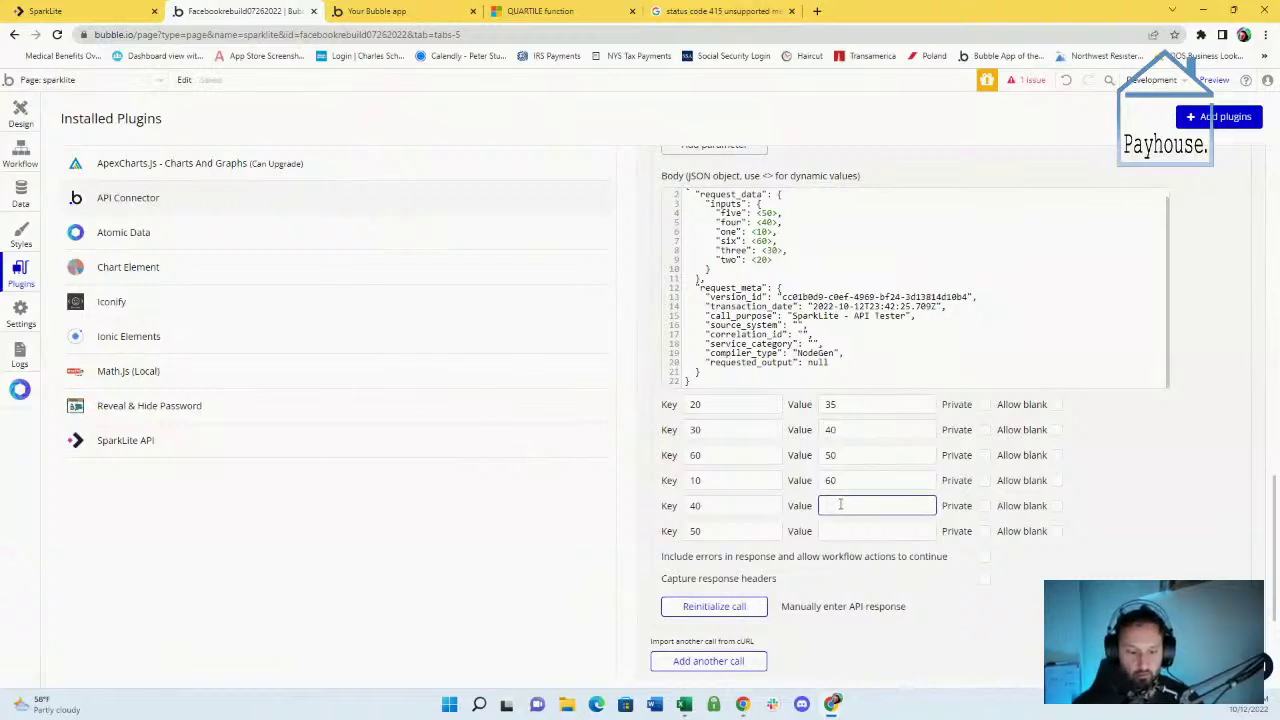
pyautogui.write('70')
pyautogui.click(840, 526)
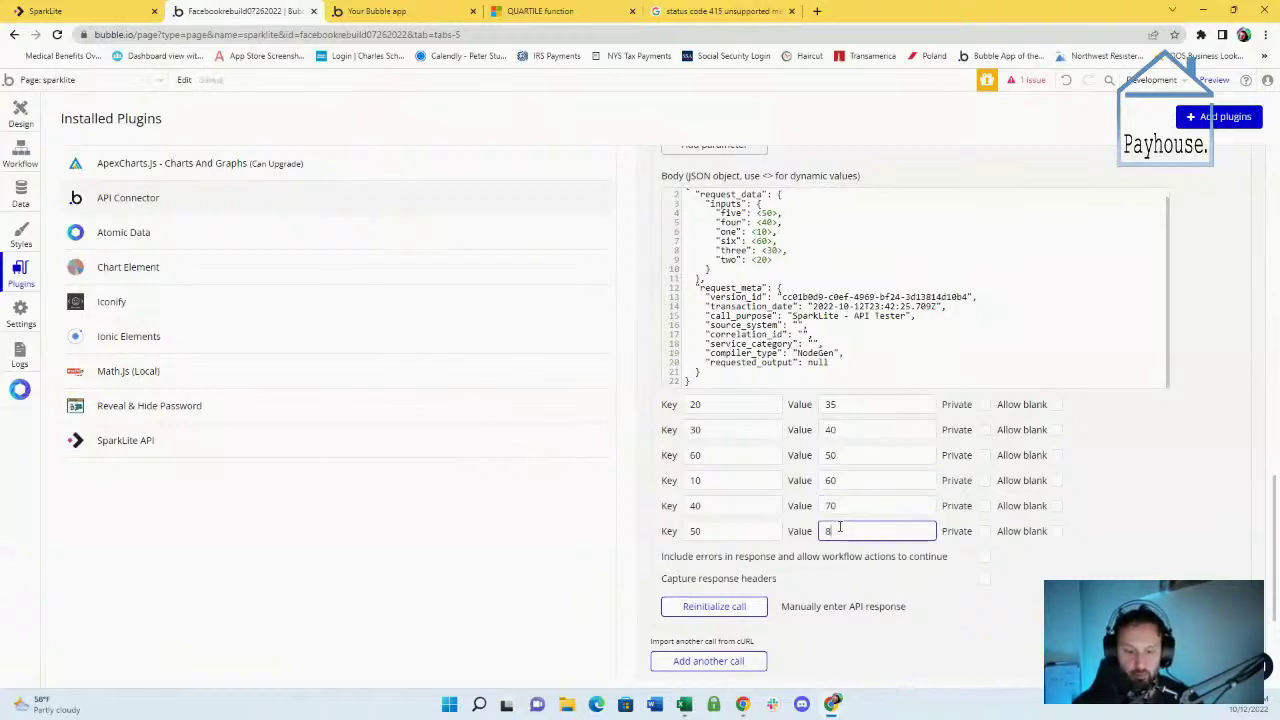
pyautogui.write('0')
pyautogui.click(725, 608)
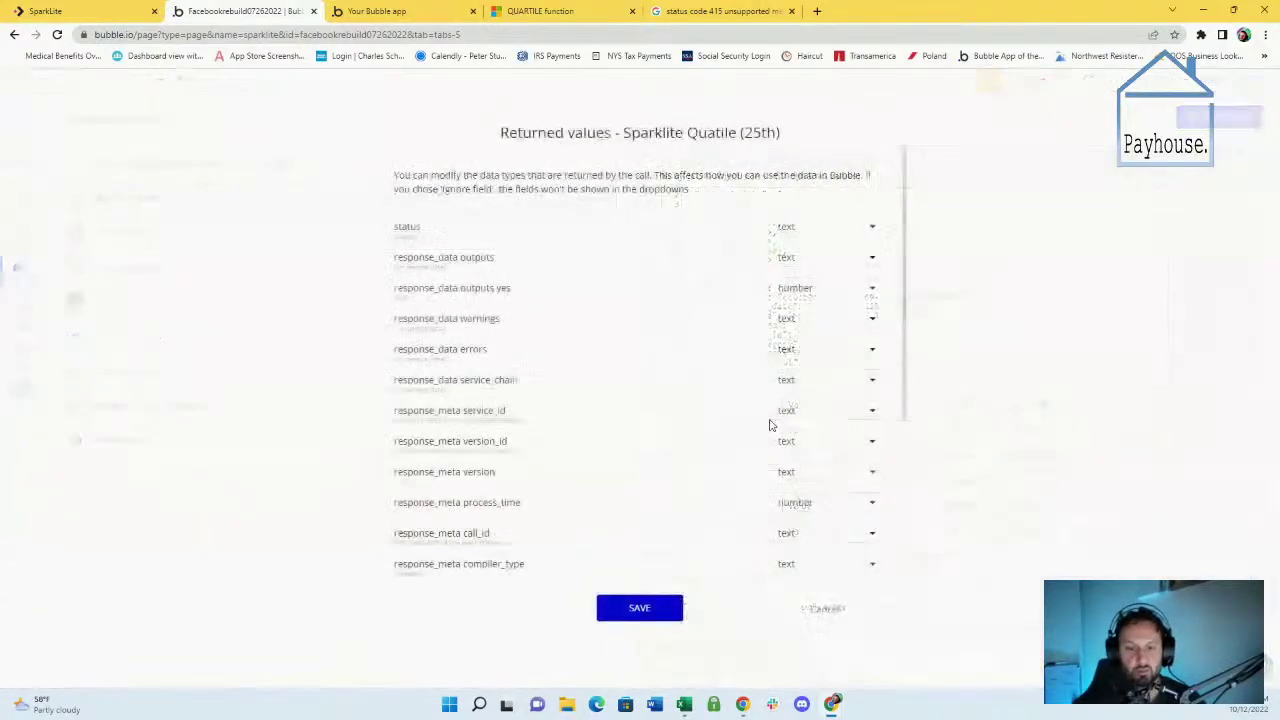
# Set both response_data outputs fields to the number type and save the returned values
pyautogui.click(803, 259)
pyautogui.click(806, 319)
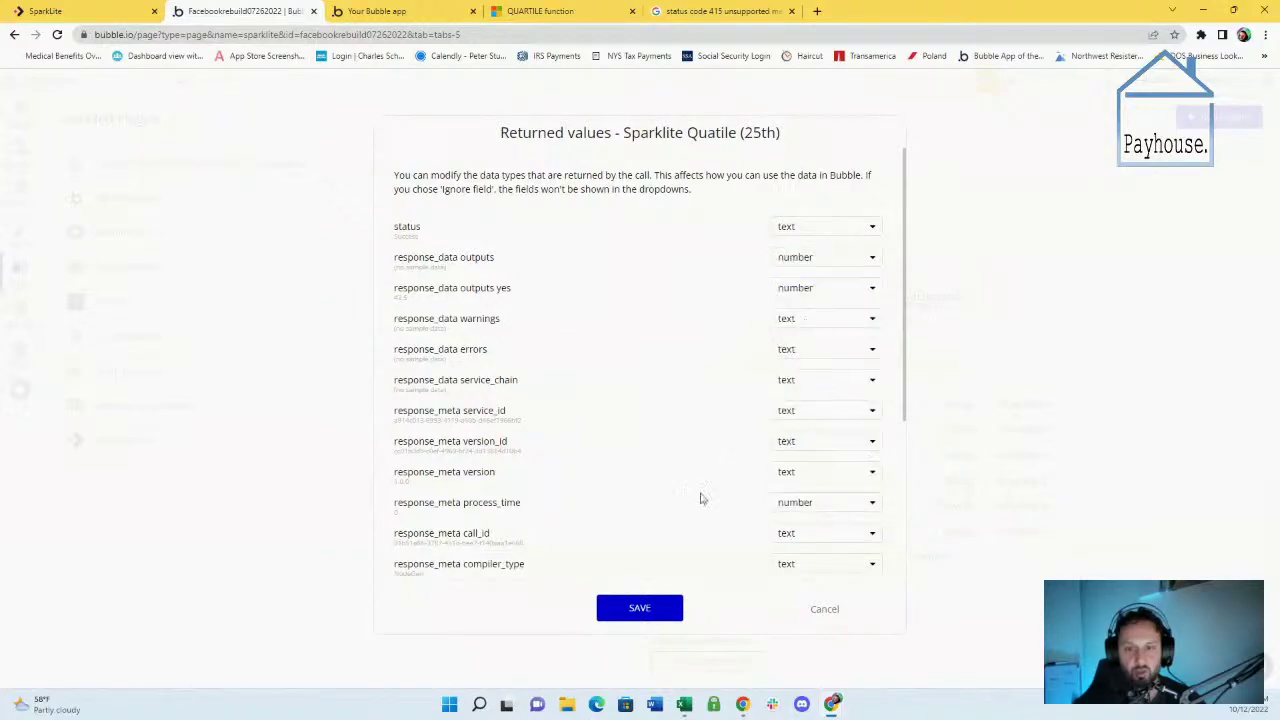
pyautogui.click(658, 608)
# Reinitialize the Quatile (25th) call, check its raw data showing 42.5, and save the returned values
pyautogui.scroll(-2, 660, 500)
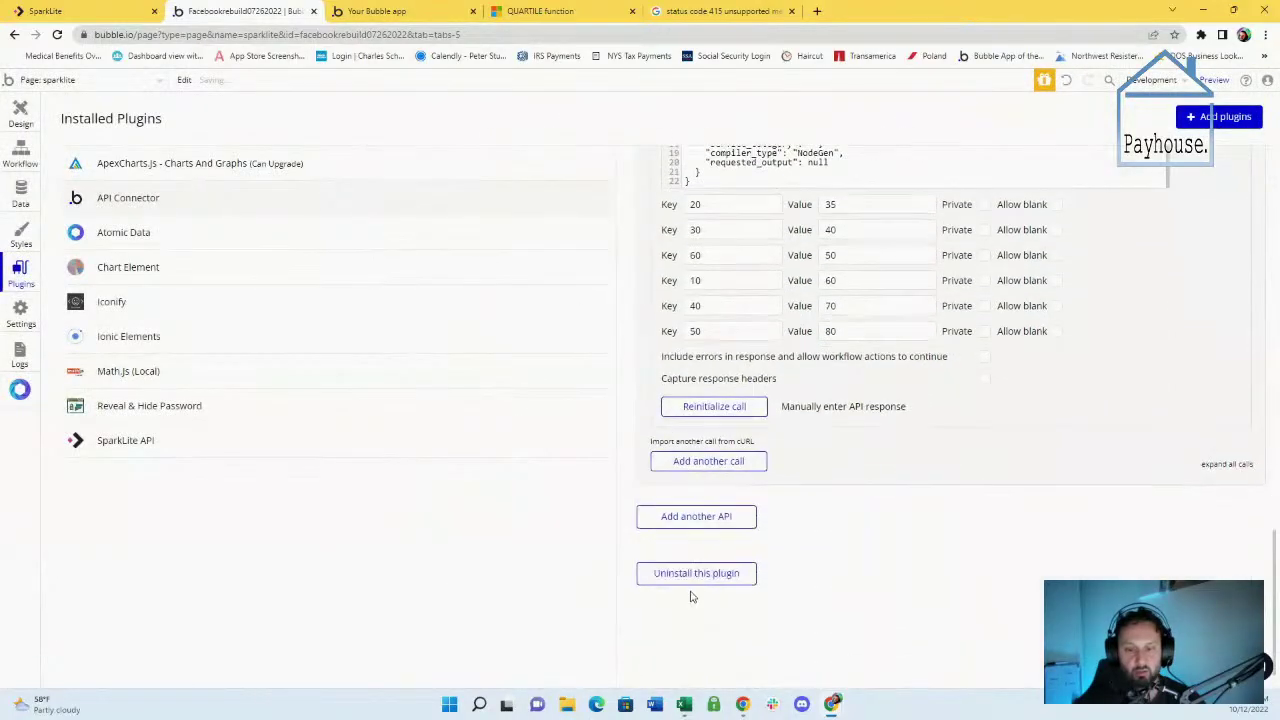
pyautogui.click(714, 408)
pyautogui.scroll(-3, 483, 377)
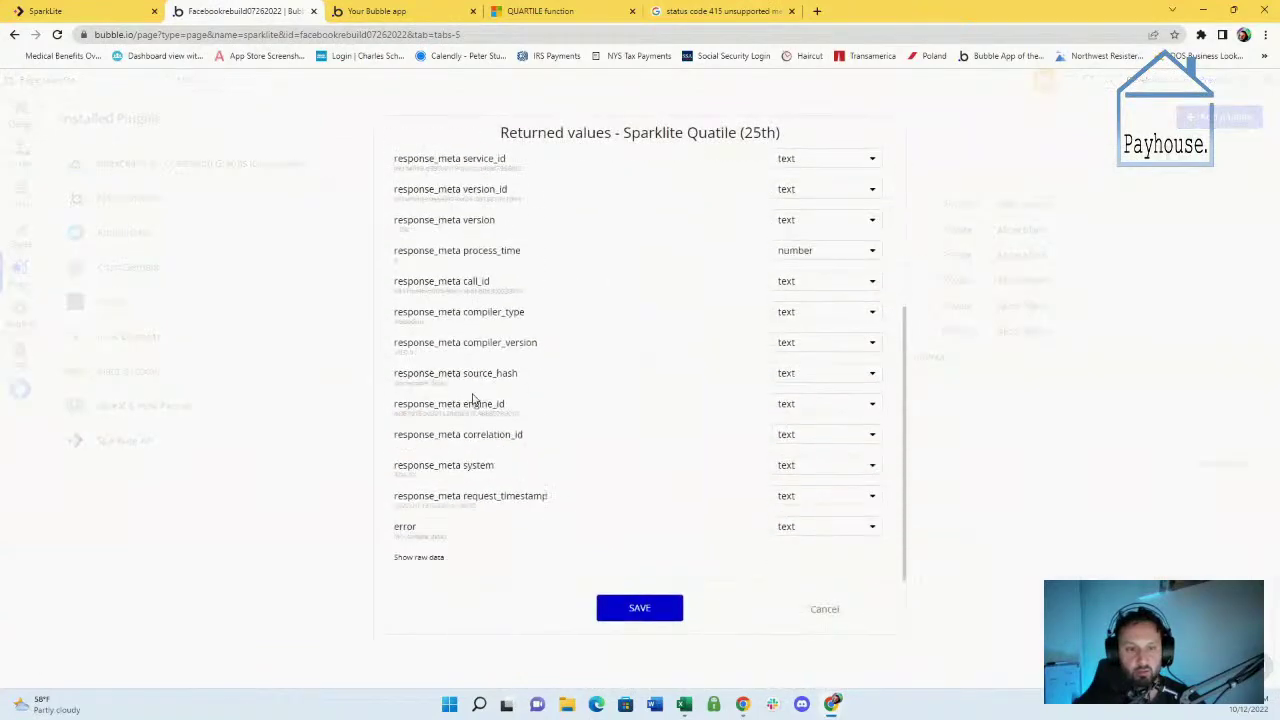
pyautogui.click(437, 557)
pyautogui.scroll(-3, 488, 424)
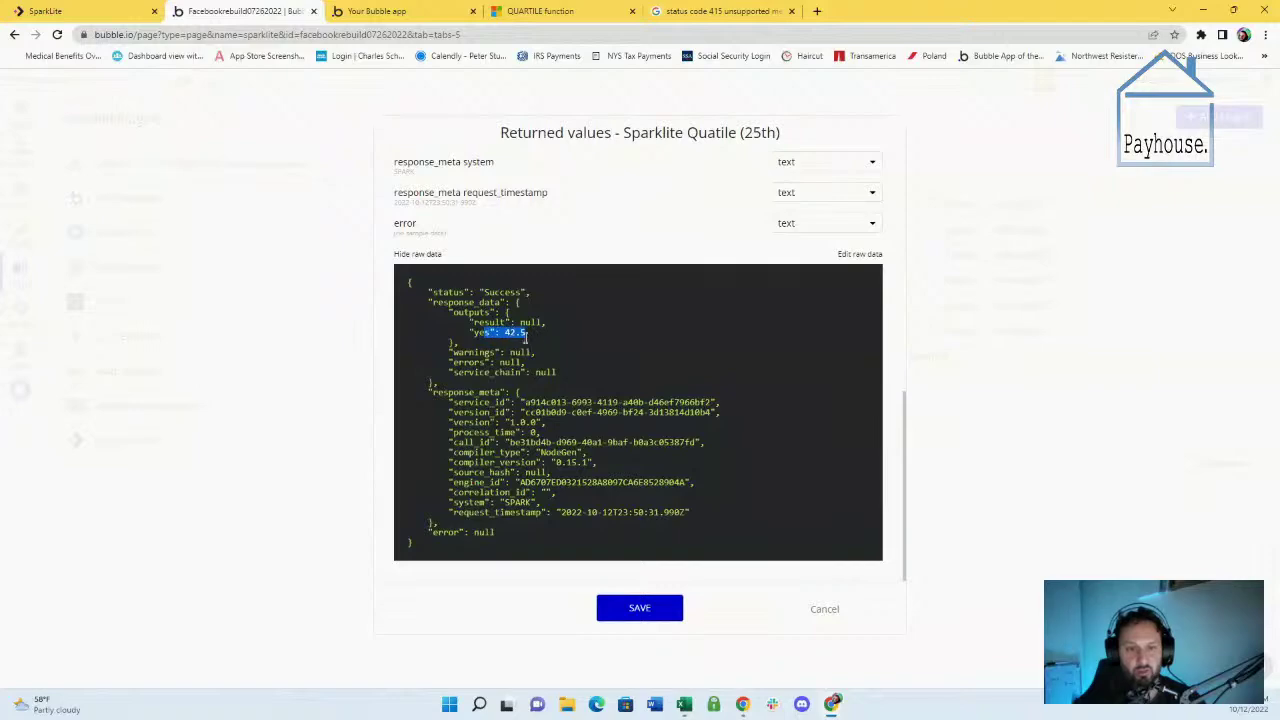
pyautogui.click(658, 617)
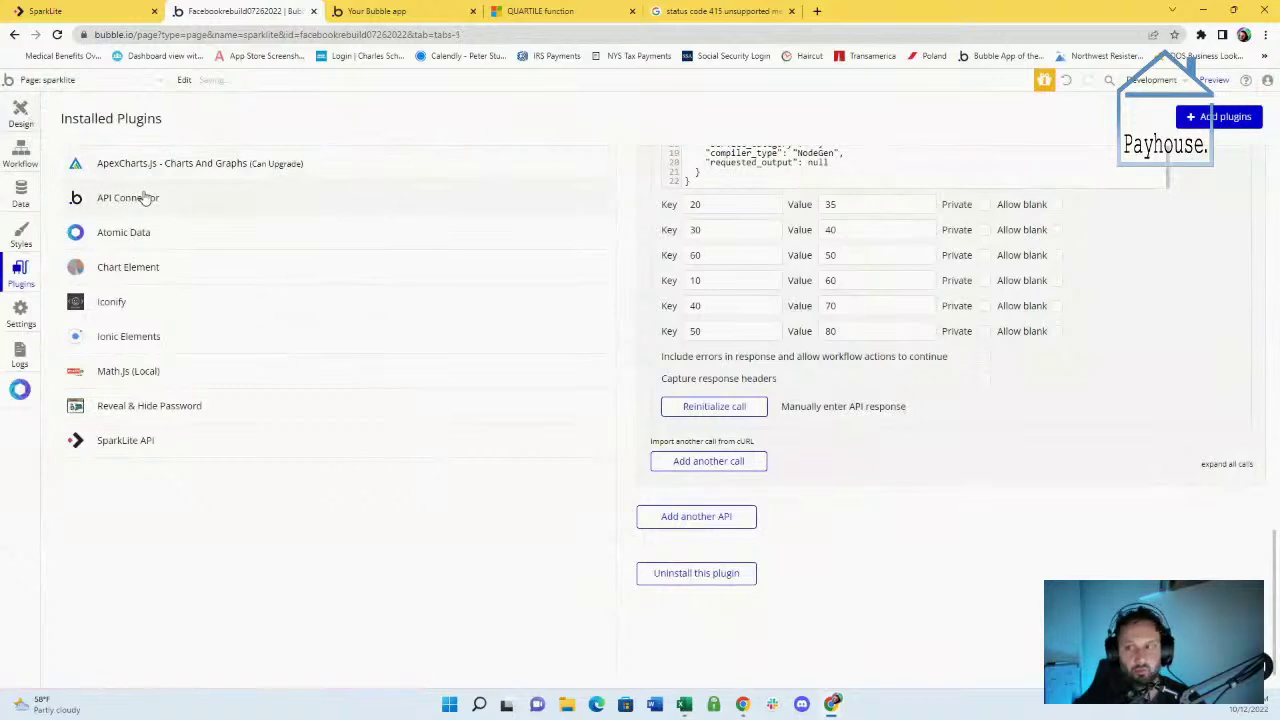
# Set the Calculate button's Set state value to step 1's response_data outputs yes
pyautogui.click(22, 114)
pyautogui.moveTo(626, 325); pyautogui.dragTo(144, 289)
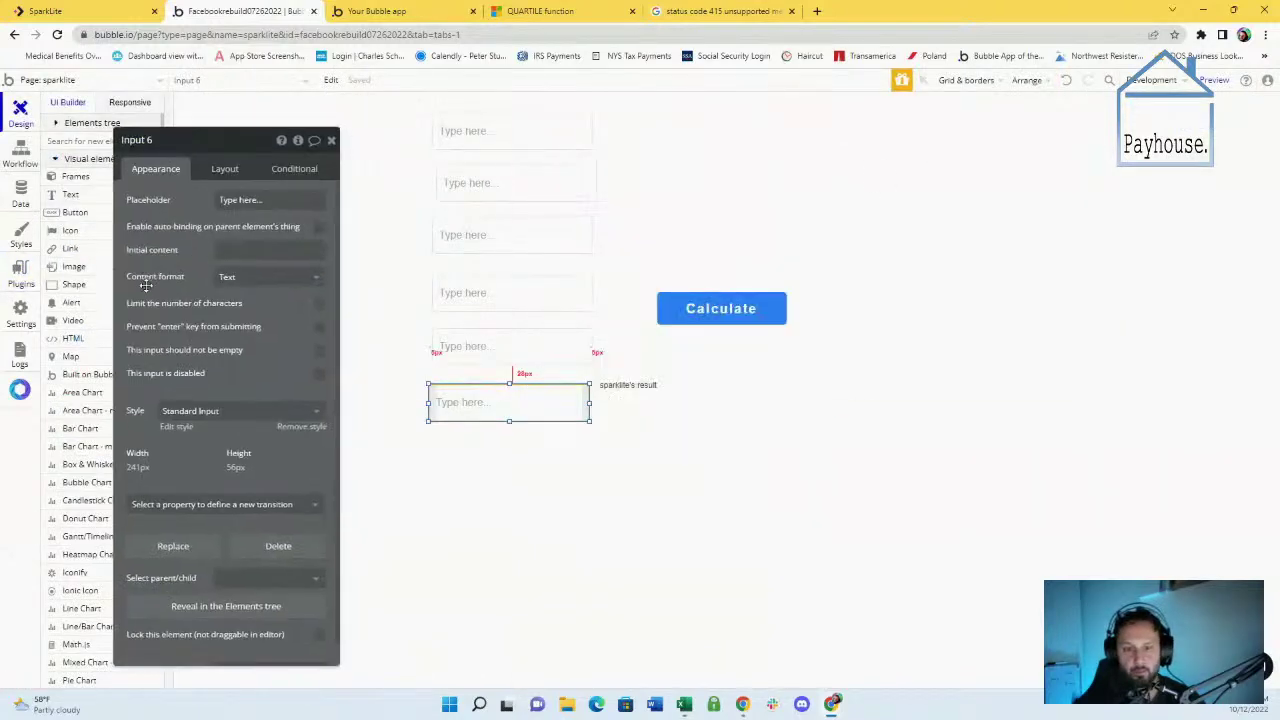
pyautogui.click(720, 308)
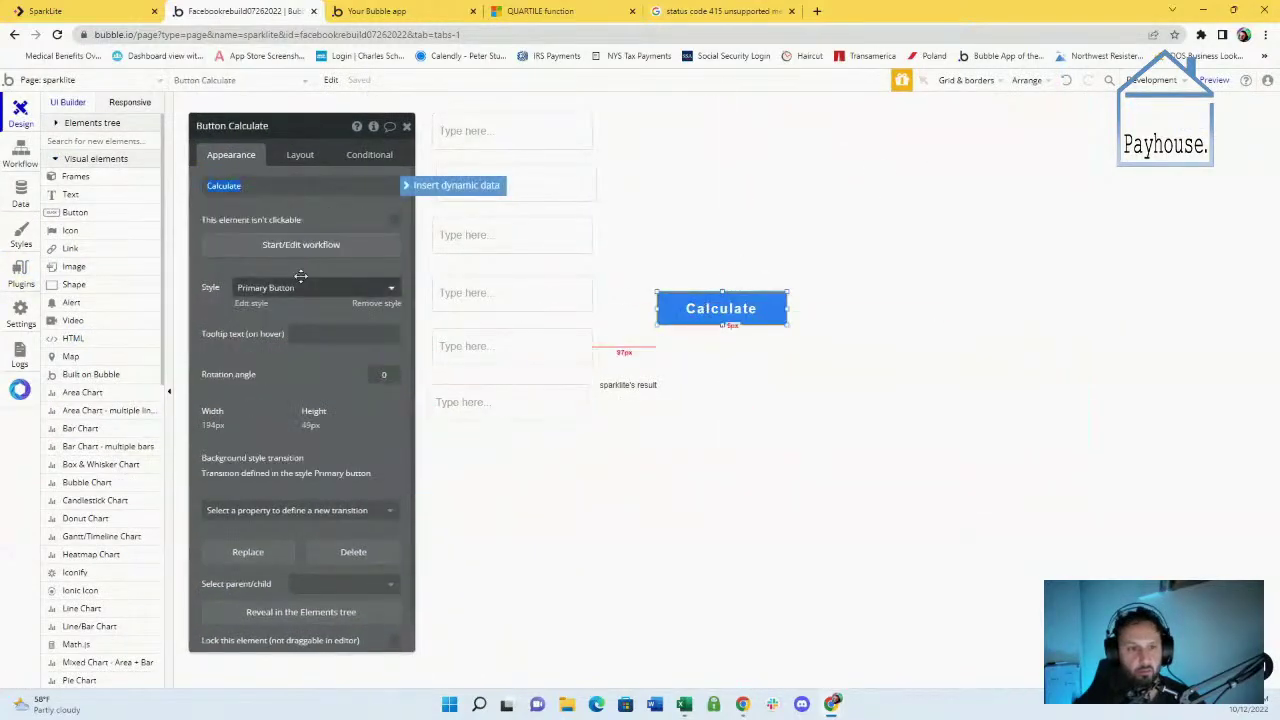
pyautogui.click(241, 248)
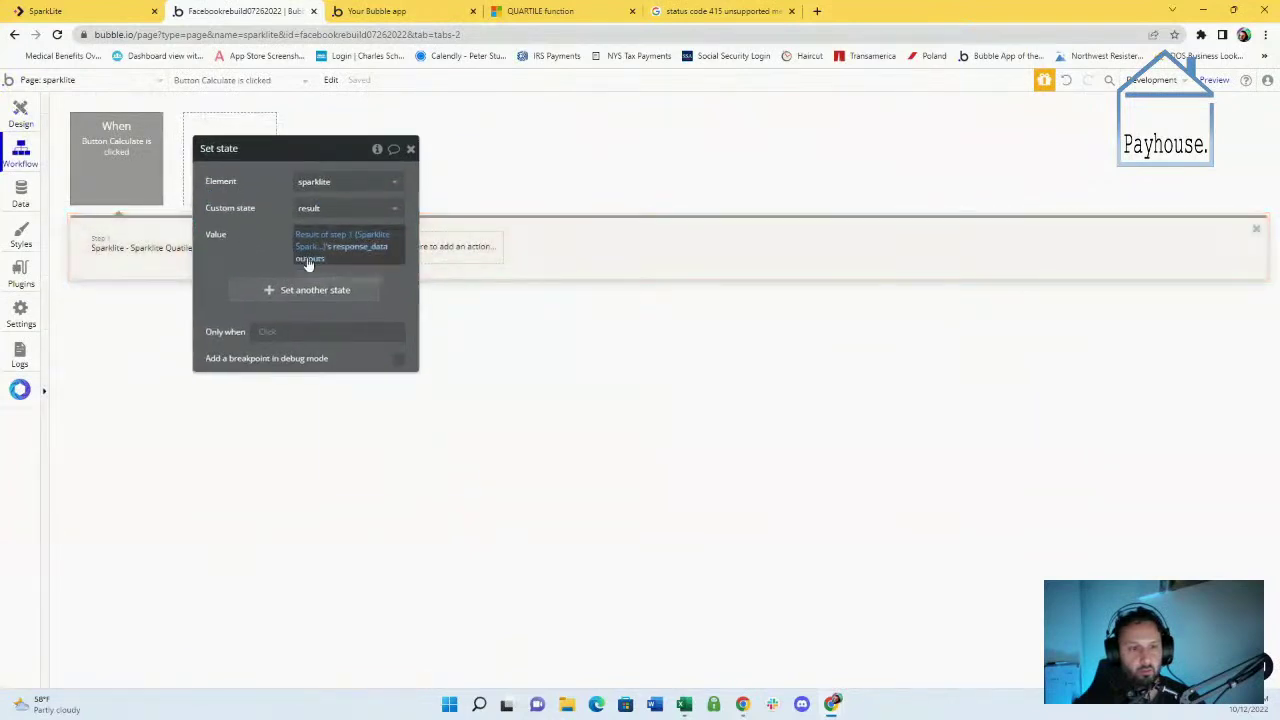
pyautogui.click(308, 262)
pyautogui.click(308, 263)
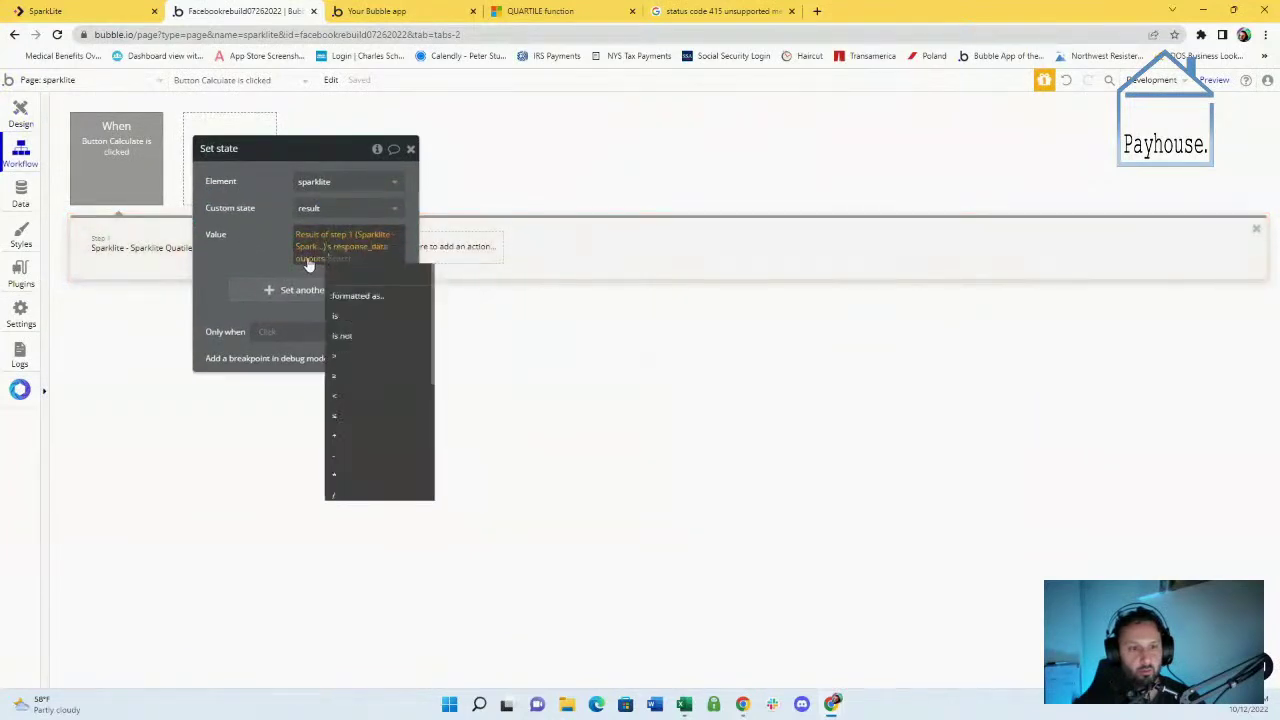
pyautogui.click(363, 245)
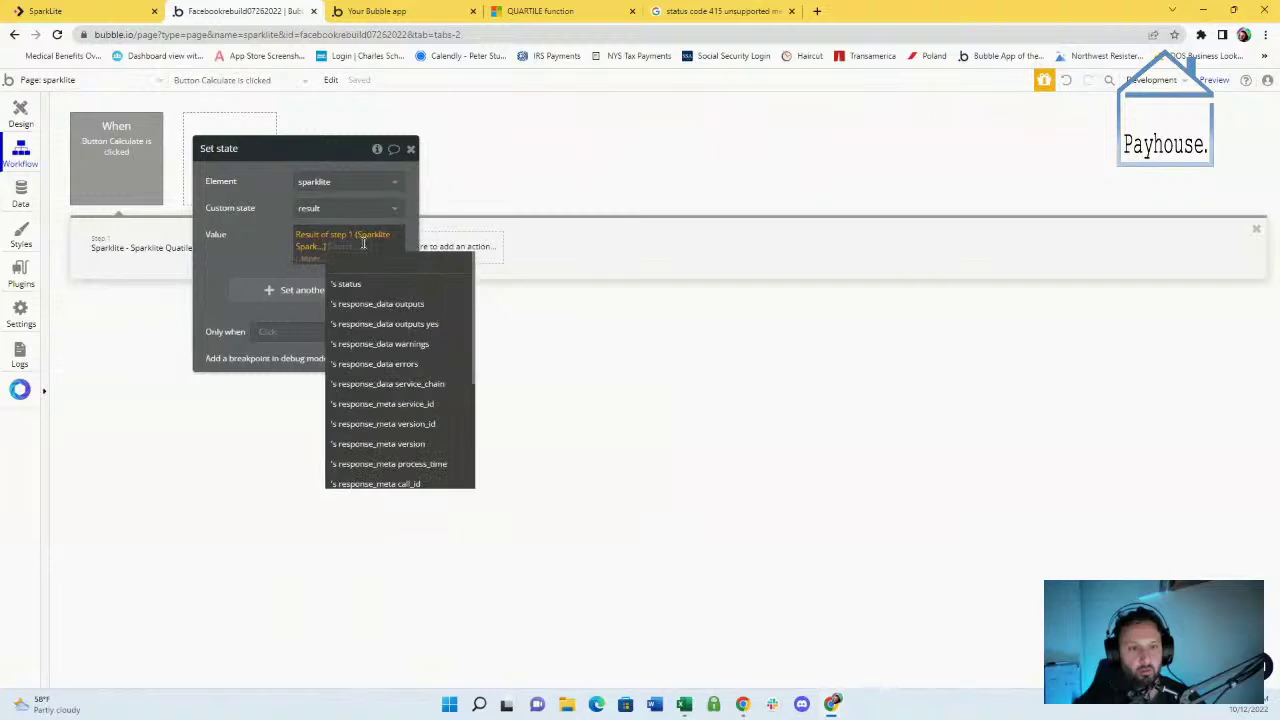
pyautogui.click(395, 324)
pyautogui.click(245, 254)
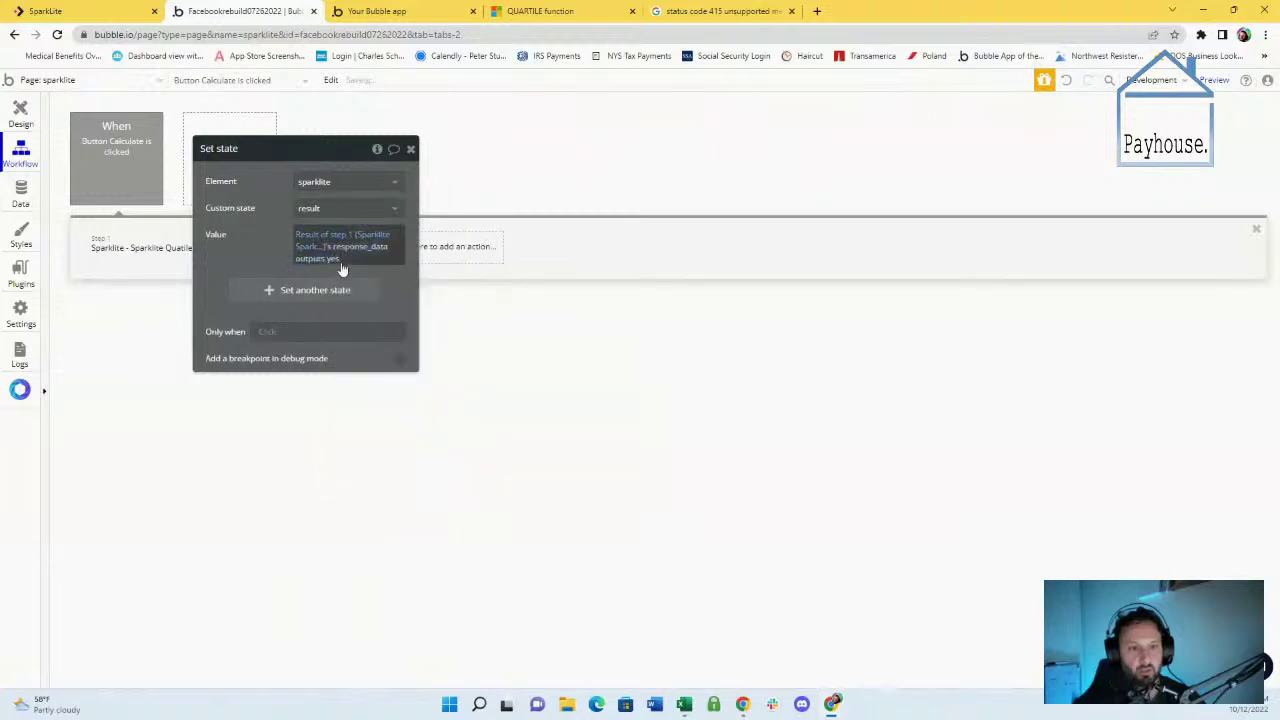
pyautogui.moveTo(251, 181); pyautogui.dragTo(315, 191)
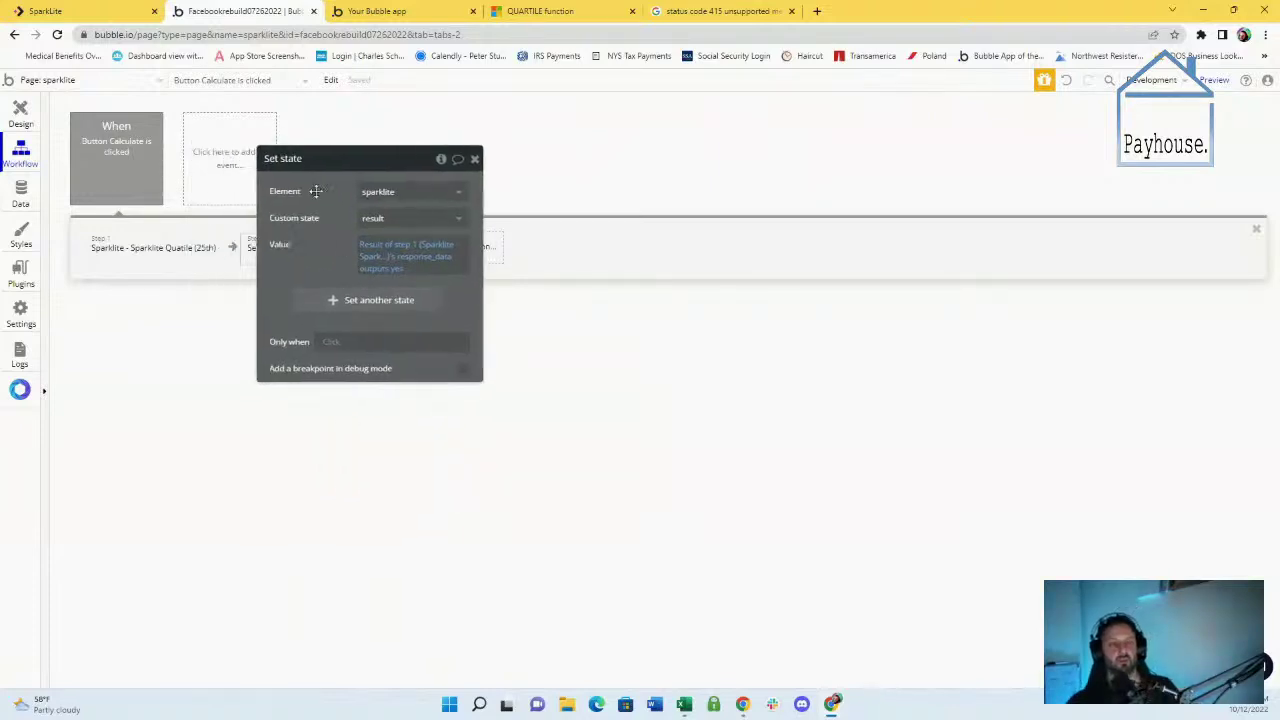
pyautogui.click(377, 11)
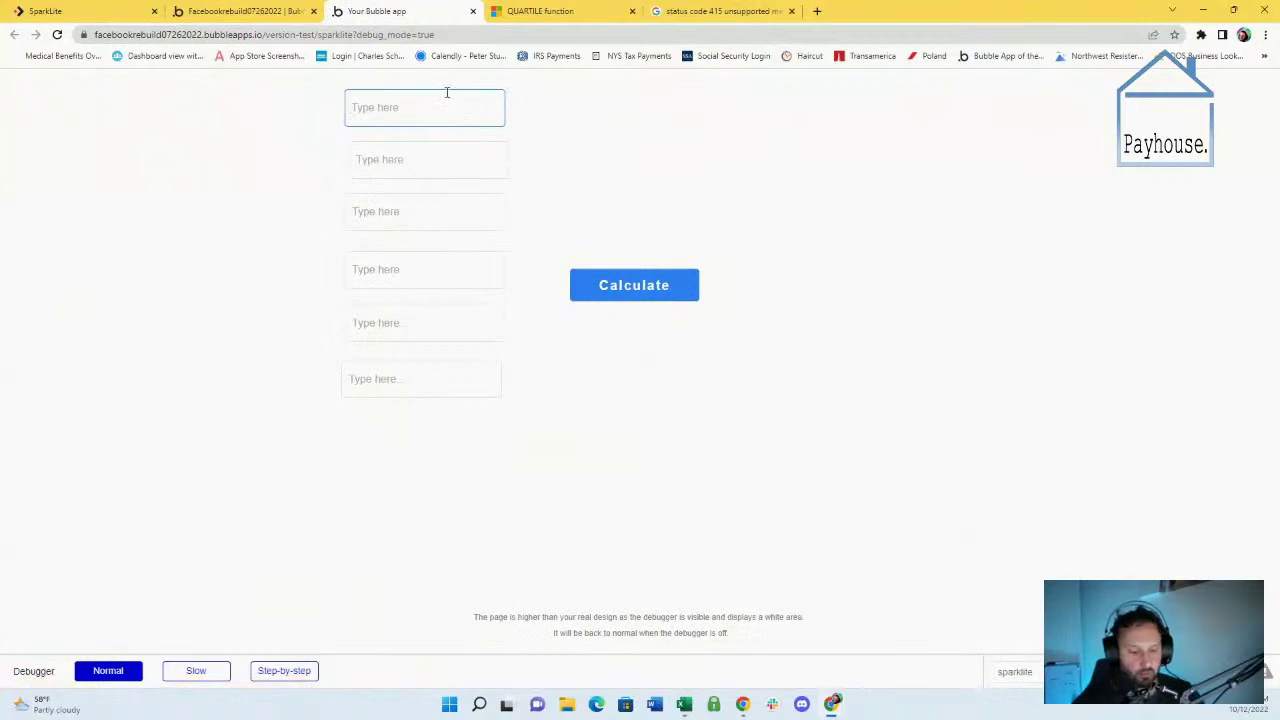
# Enter 34, 35, 36, 39, 70 and 89 in the app's fields and Calculate, getting 35.25
pyautogui.write('34')
pyautogui.click(409, 157)
pyautogui.write('35')
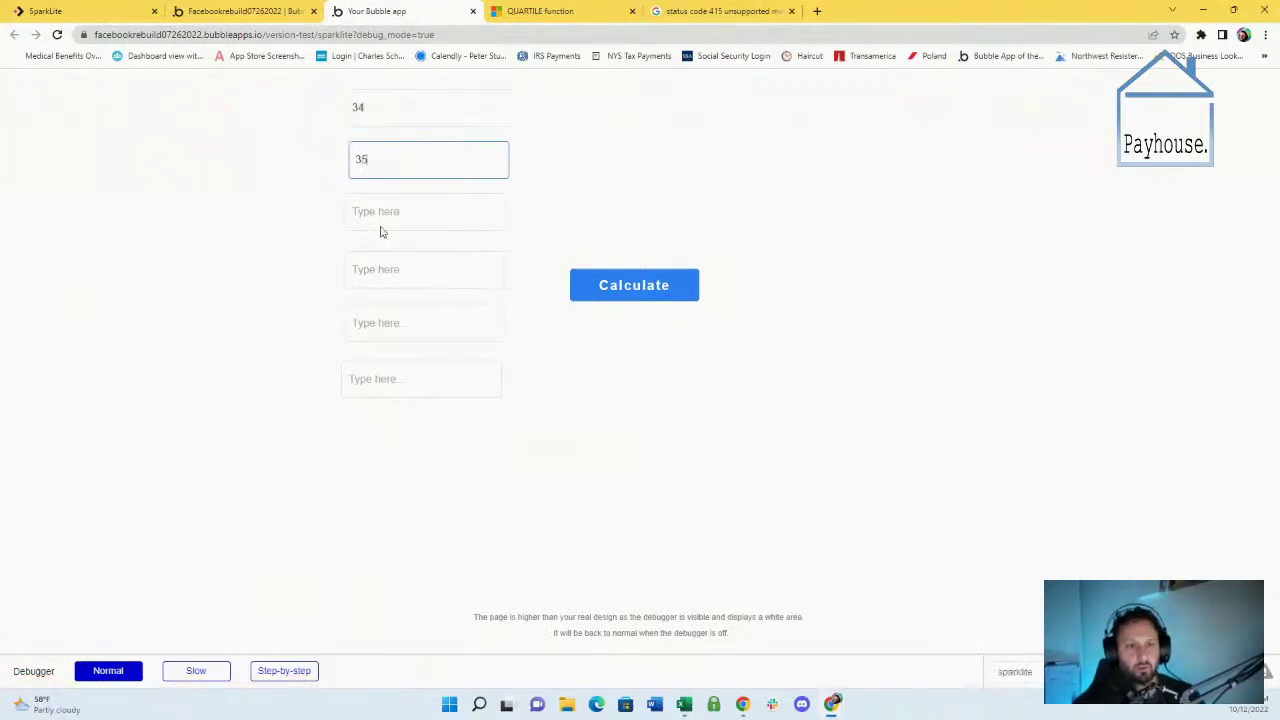
pyautogui.click(383, 216)
pyautogui.write('3')
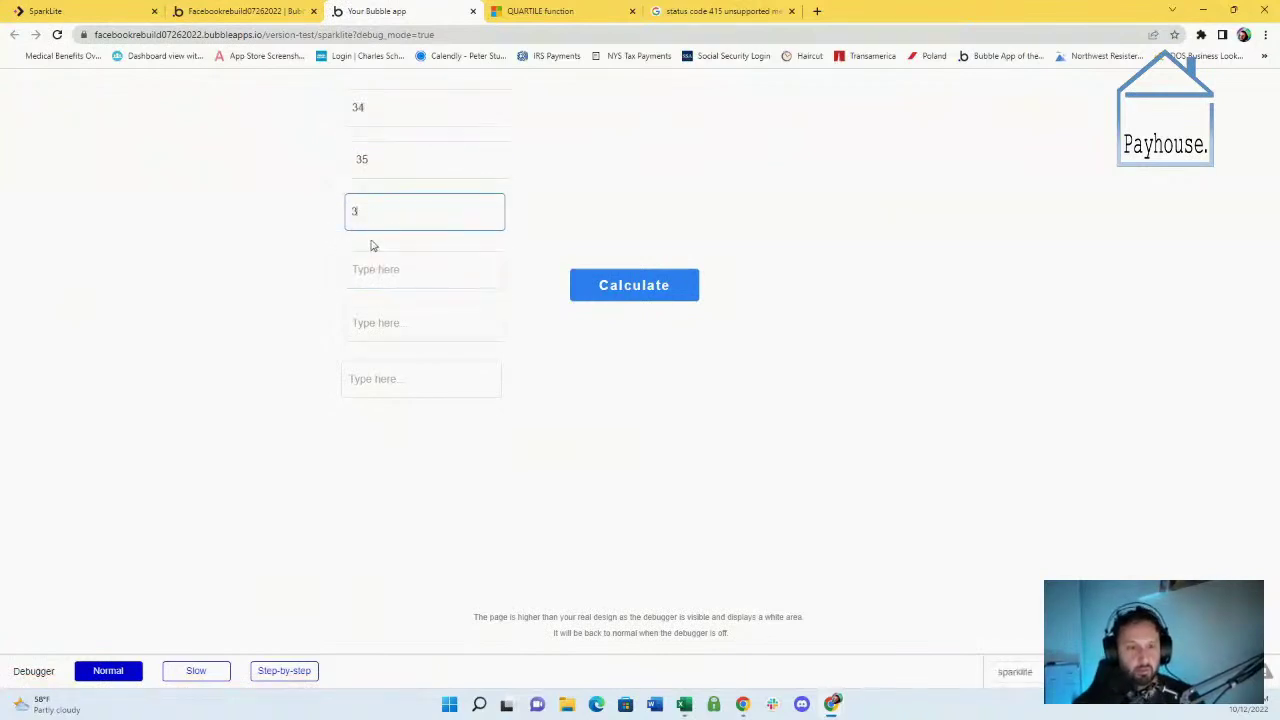
pyautogui.write('6')
pyautogui.click(372, 265)
pyautogui.write('39')
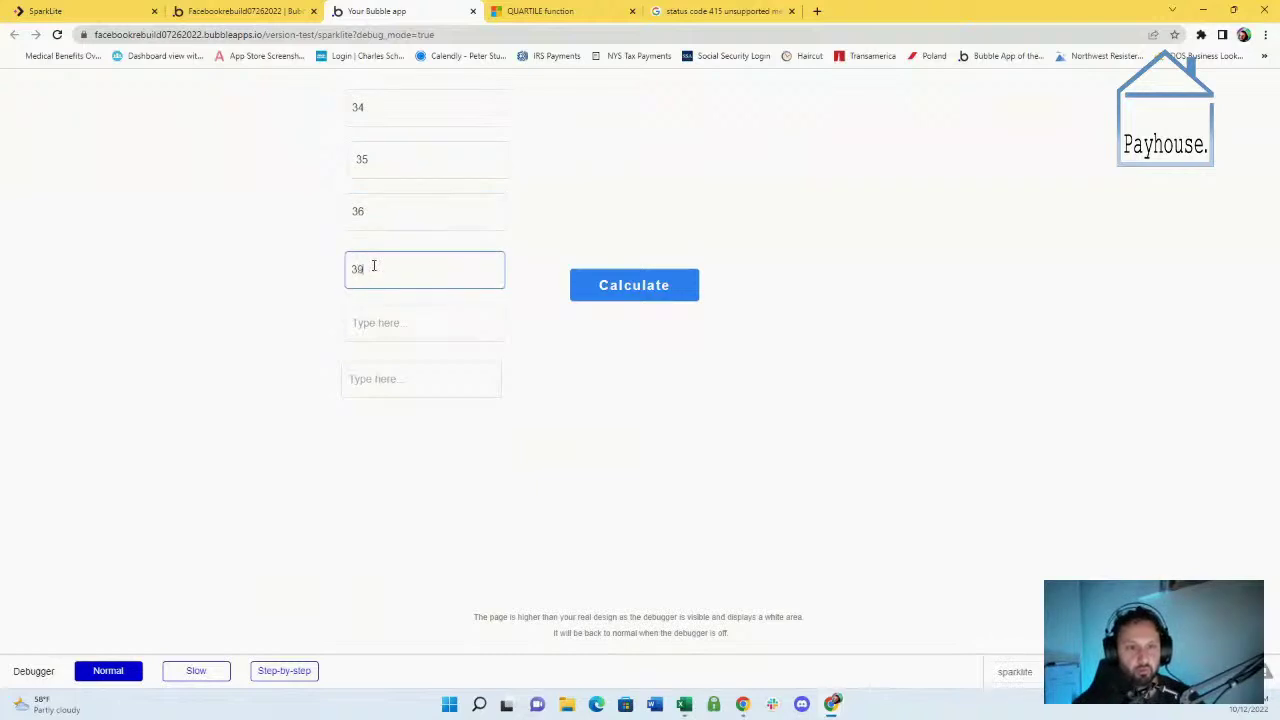
pyautogui.click(376, 316)
pyautogui.write('0')
pyautogui.click(378, 376)
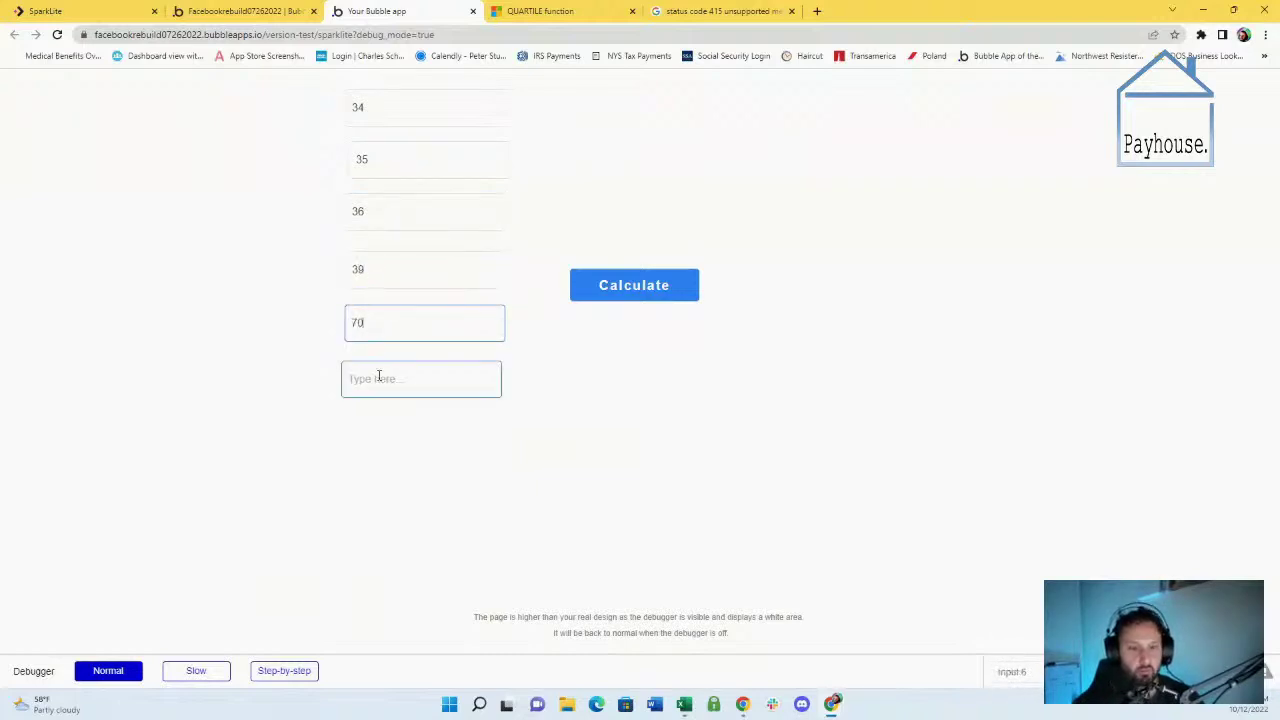
pyautogui.write('89')
pyautogui.click(636, 299)
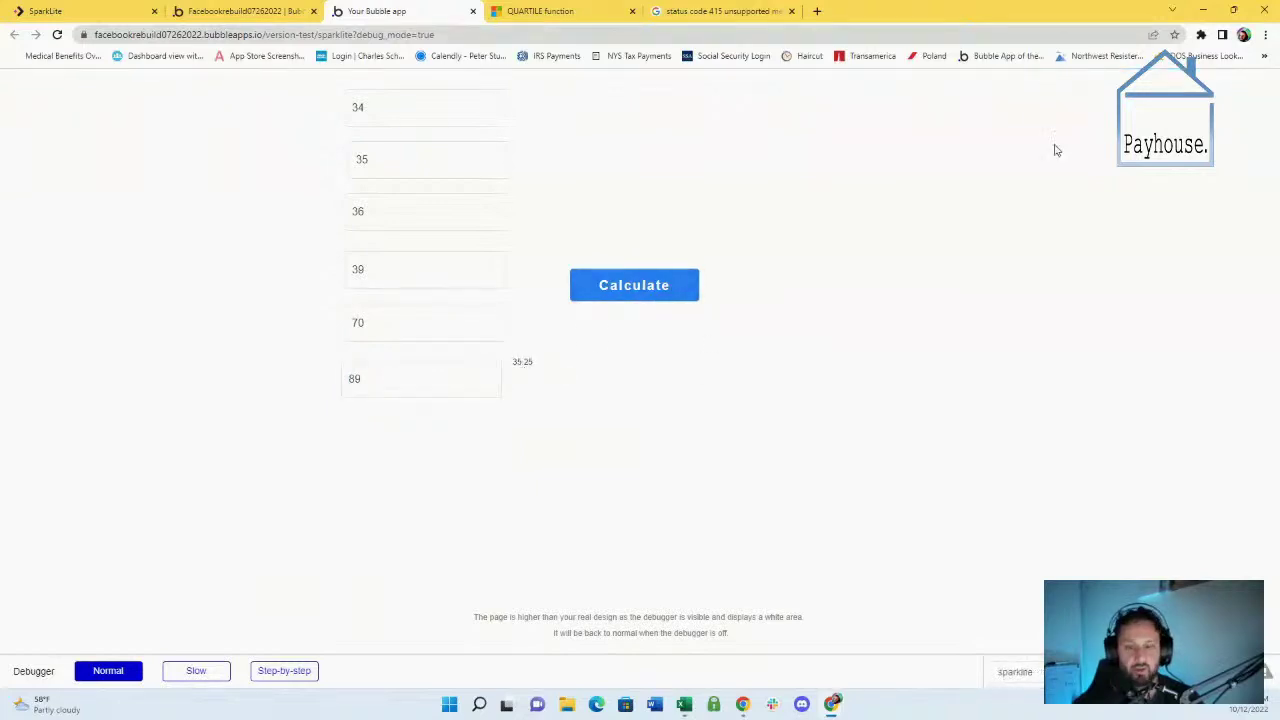
pyautogui.click(690, 708)
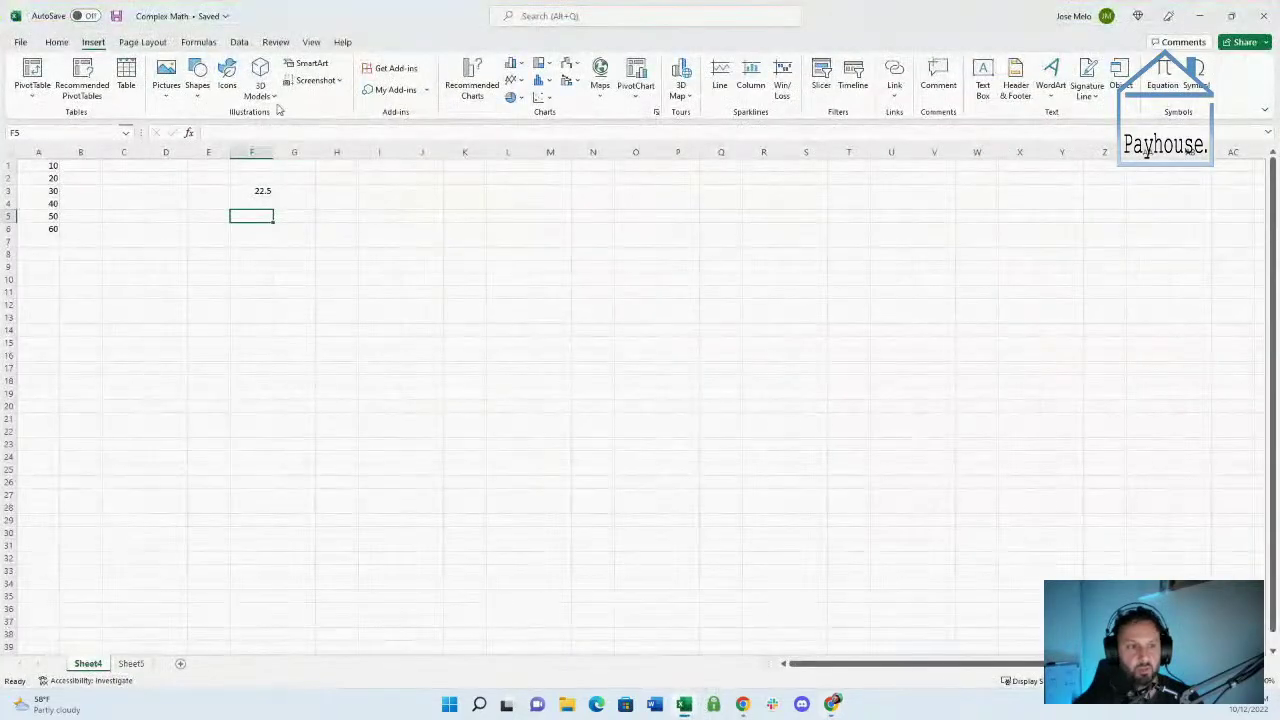
# Enter 34, 35, 36, 39, 70 and 89 into A1:A6 so F3 recalculates to 35.25
pyautogui.moveTo(265, 8); pyautogui.dragTo(836, 68)
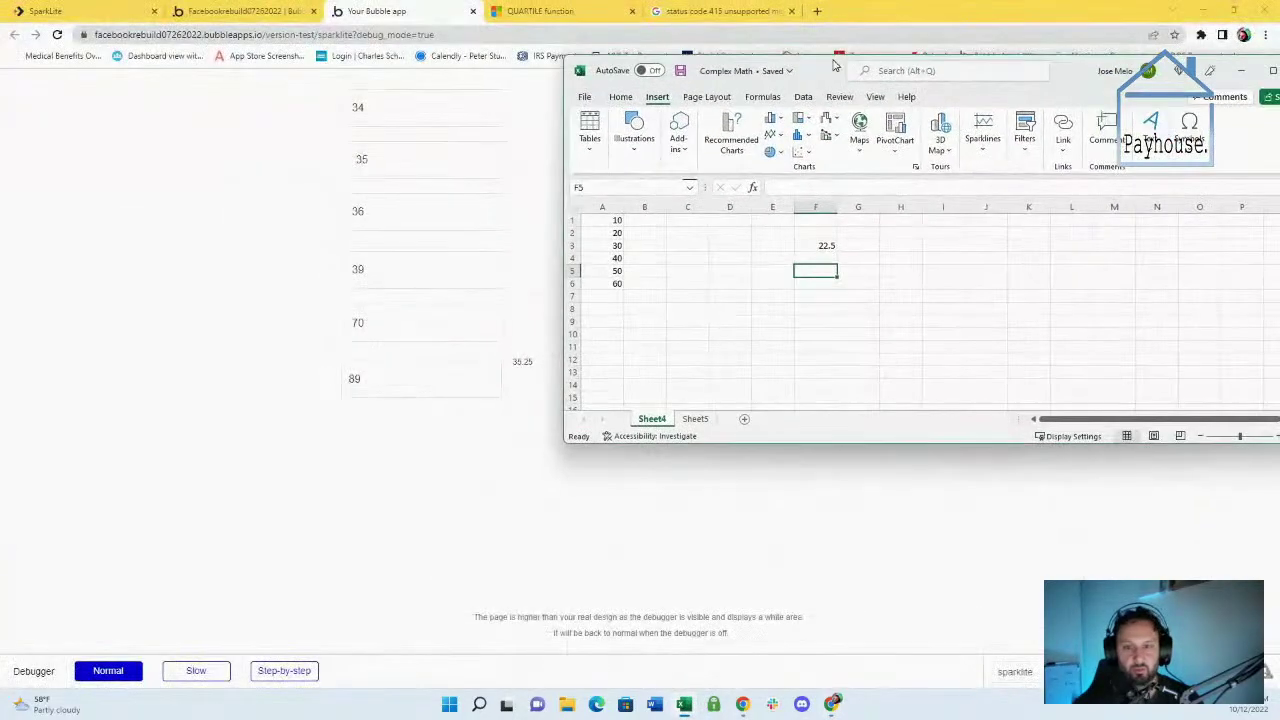
pyautogui.click(610, 221)
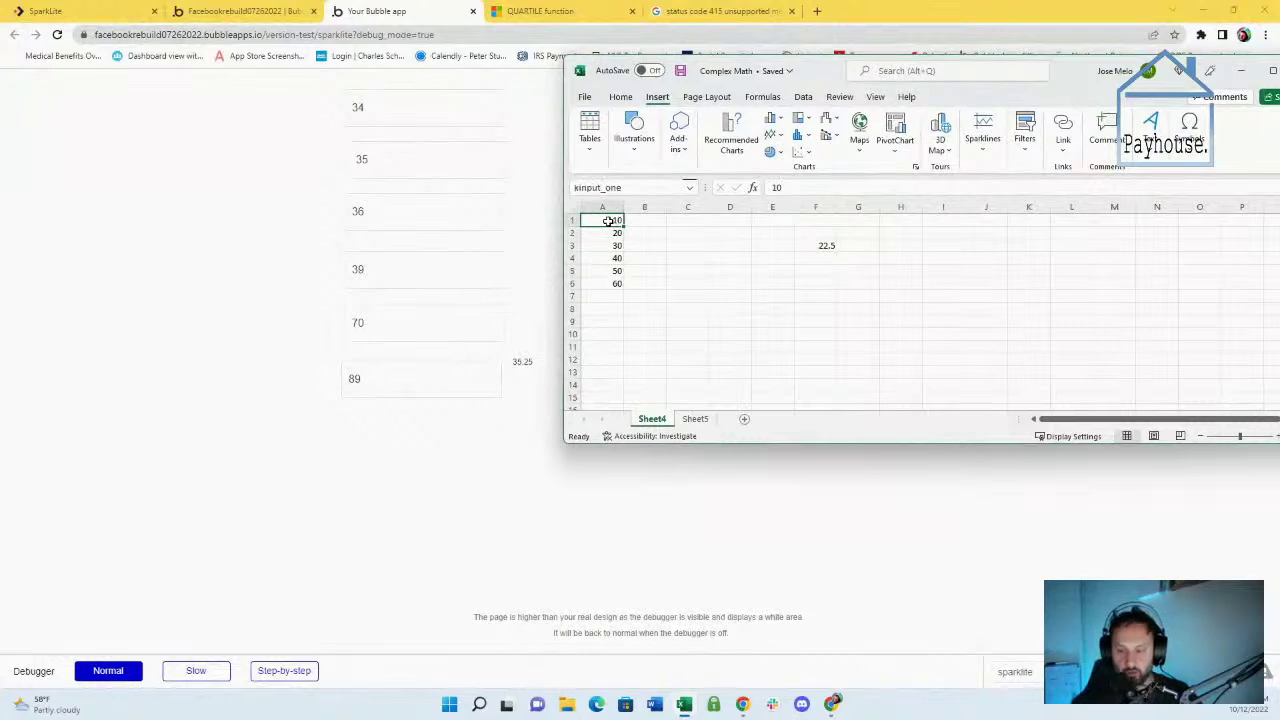
pyautogui.write('34')
pyautogui.press('Return')
pyautogui.write('35')
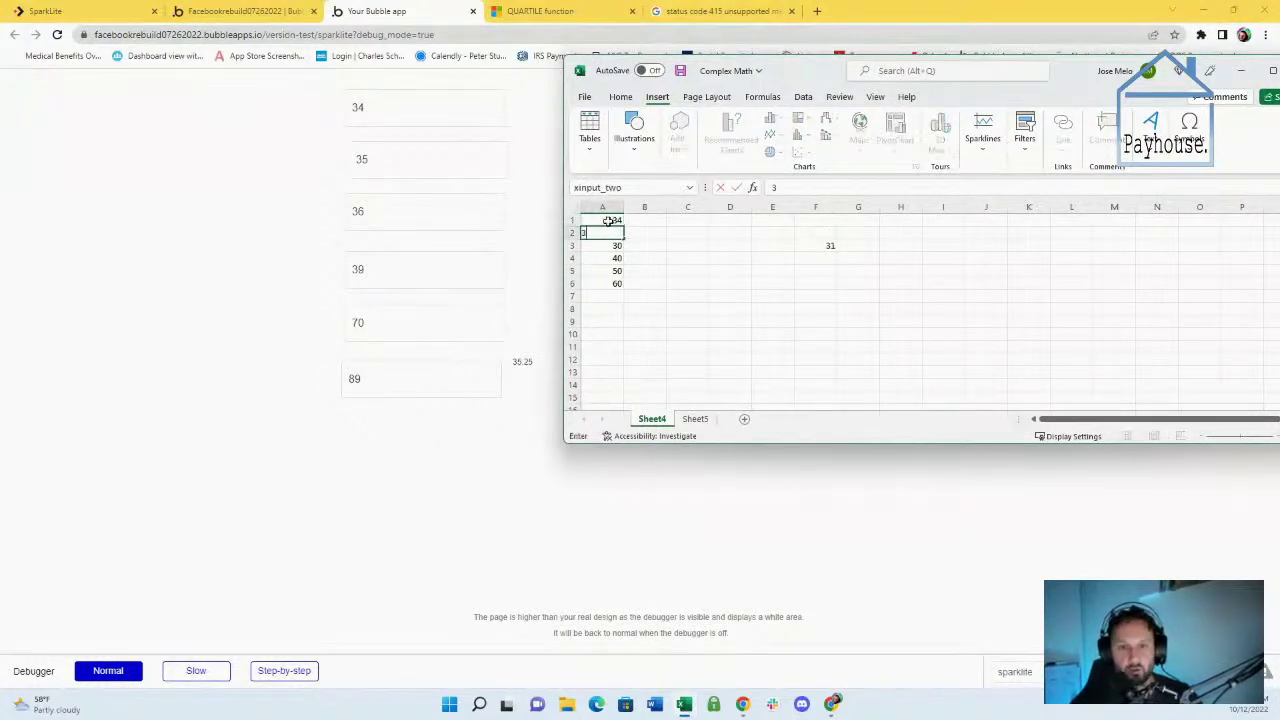
pyautogui.press('Return')
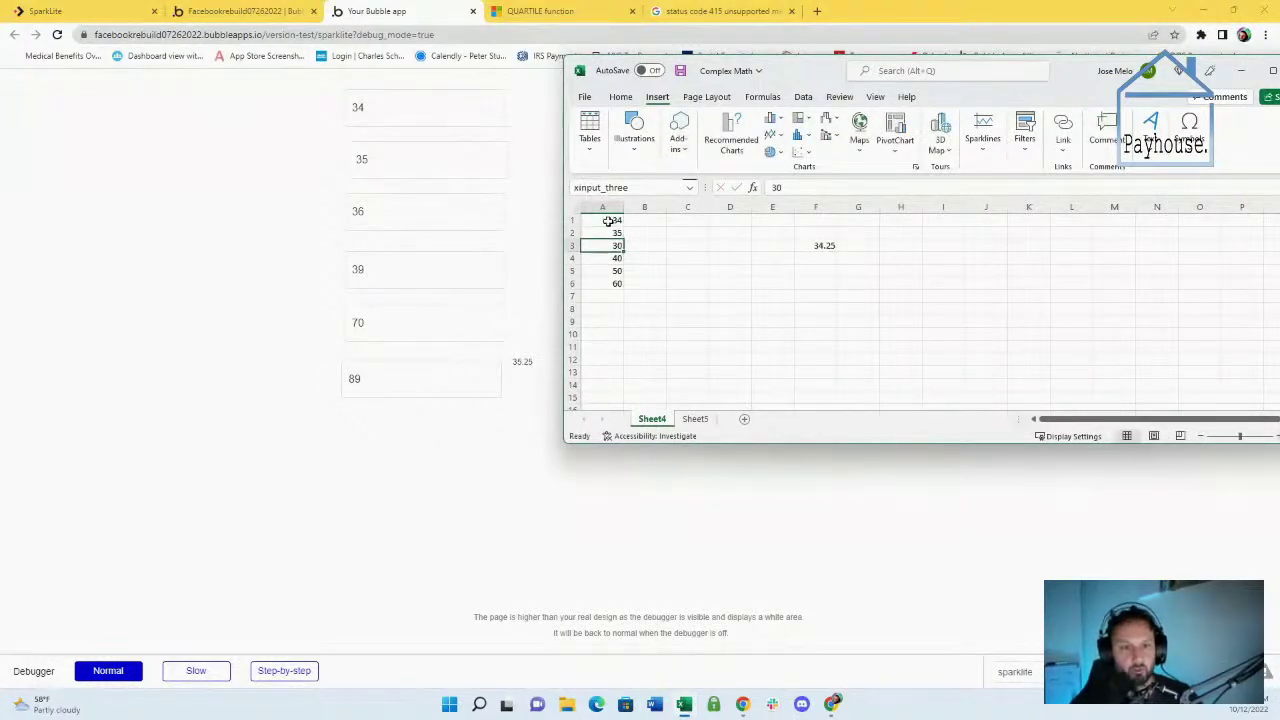
pyautogui.write('36')
pyautogui.press('Return')
pyautogui.write('39')
pyautogui.press('Return')
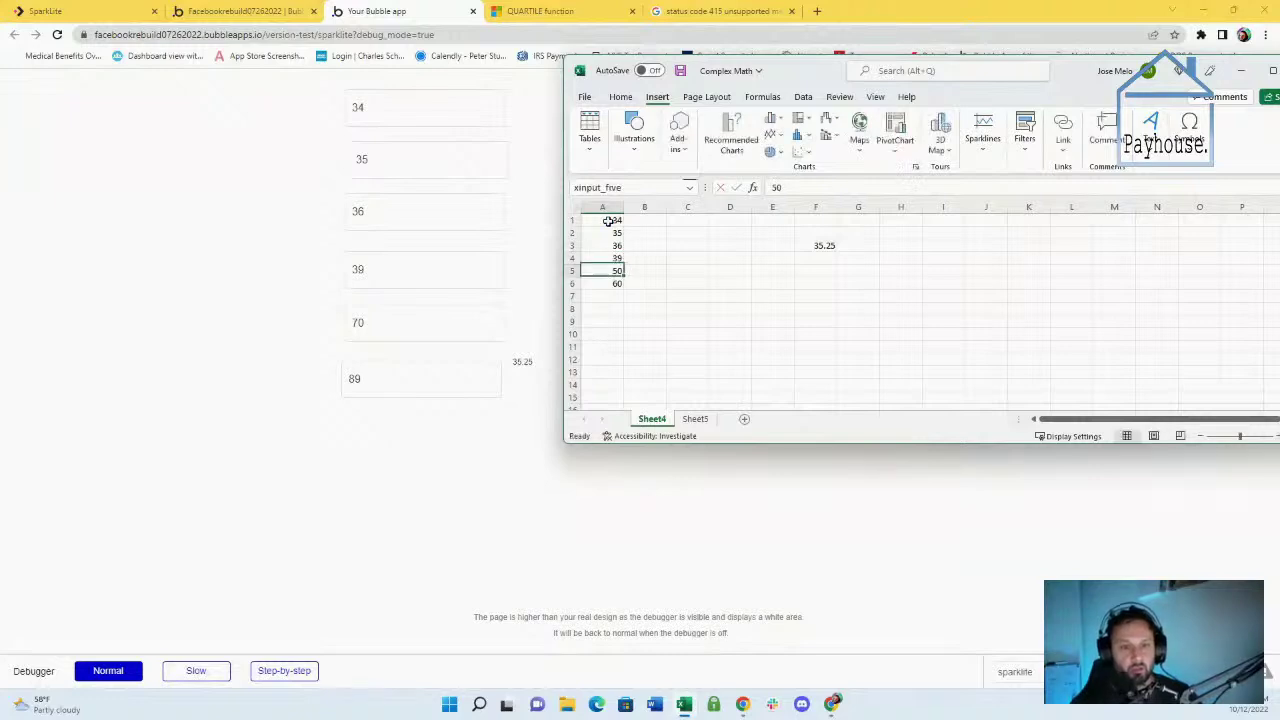
pyautogui.write('70')
pyautogui.press('Return')
pyautogui.write('89')
pyautogui.press('Return')
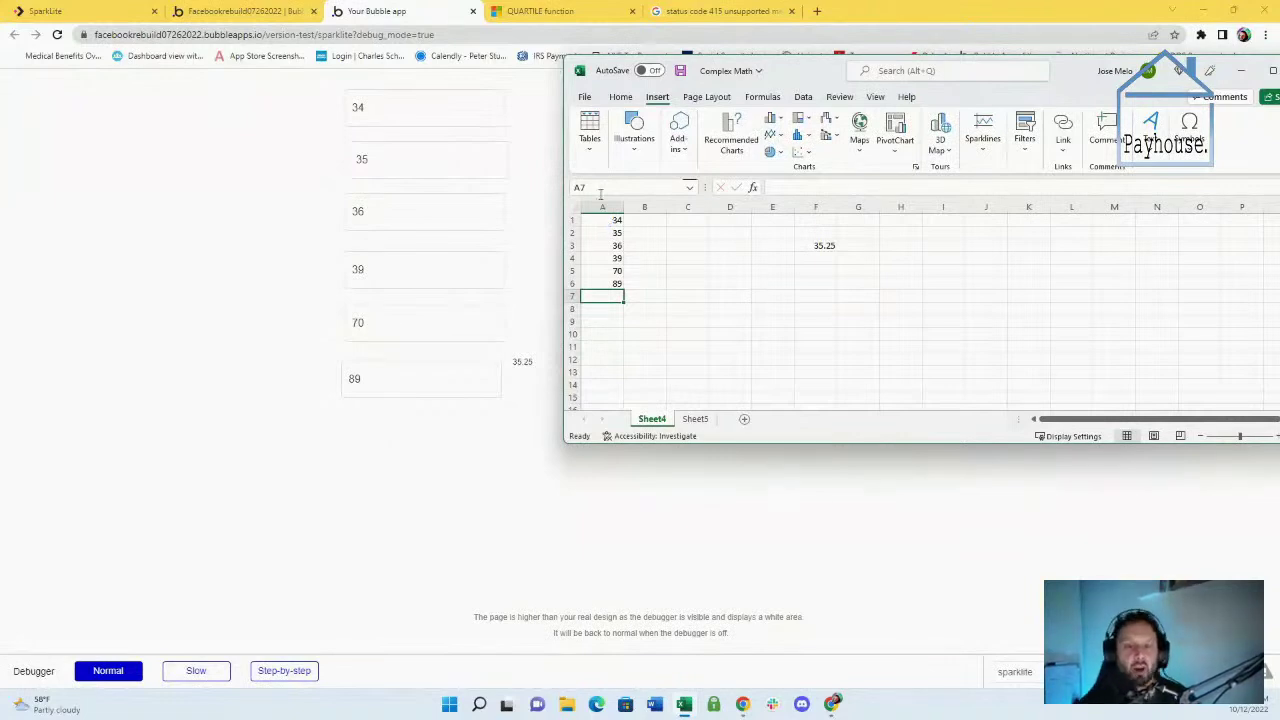
# Clear the range selection and move the Excel window toward the screen centre
pyautogui.click(860, 284)
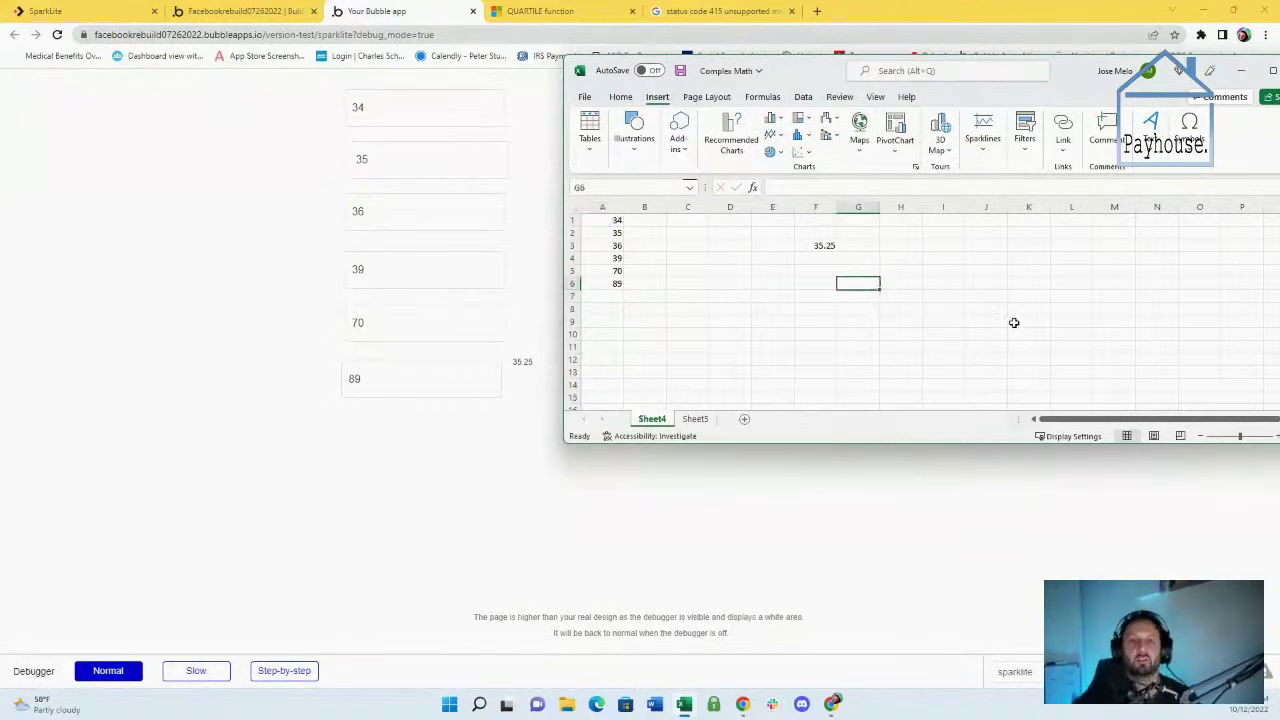
pyautogui.moveTo(986, 345); pyautogui.dragTo(545, 217)
pyautogui.click(702, 267)
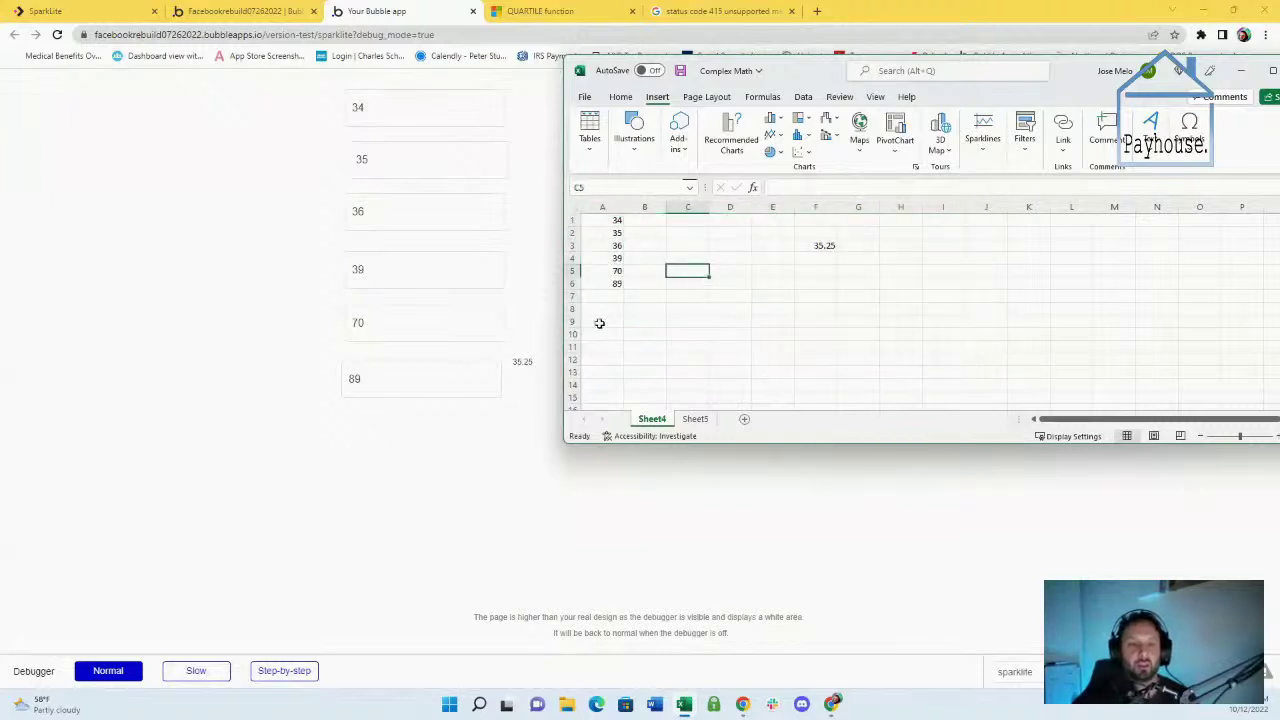
pyautogui.moveTo(835, 70); pyautogui.dragTo(590, 86)
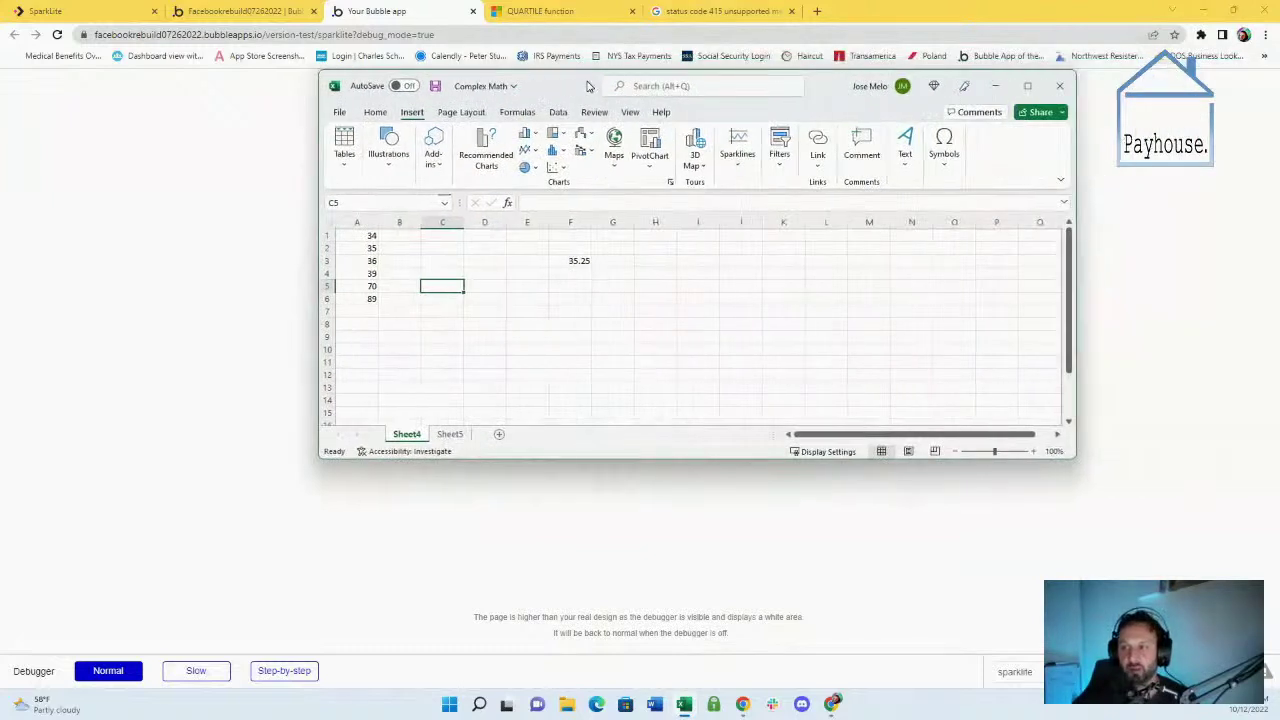